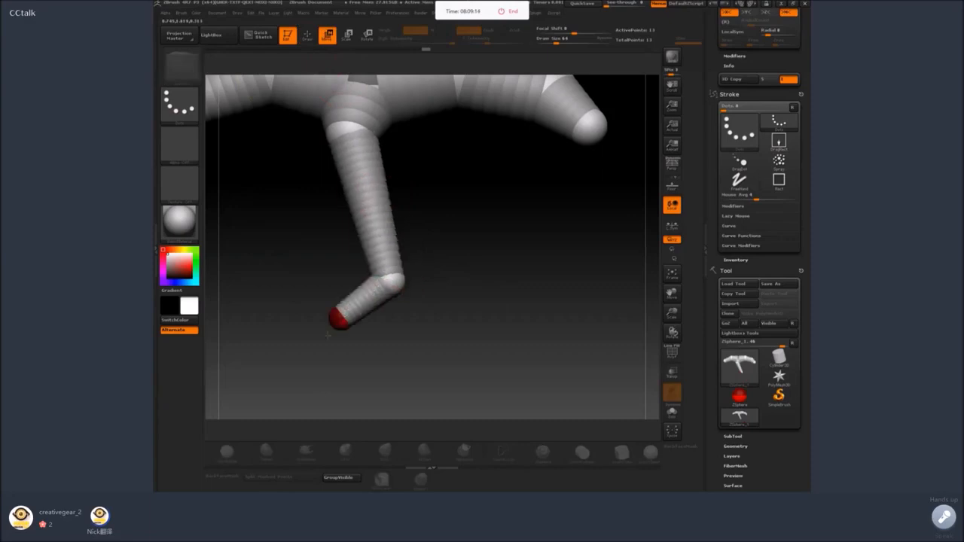
# Lengthen the front lower leg by moving its end ZSphere down, shift the elbow joint back, and reduce the draw size to 35.
pyautogui.moveTo(319, 340); pyautogui.dragTo(307, 359)
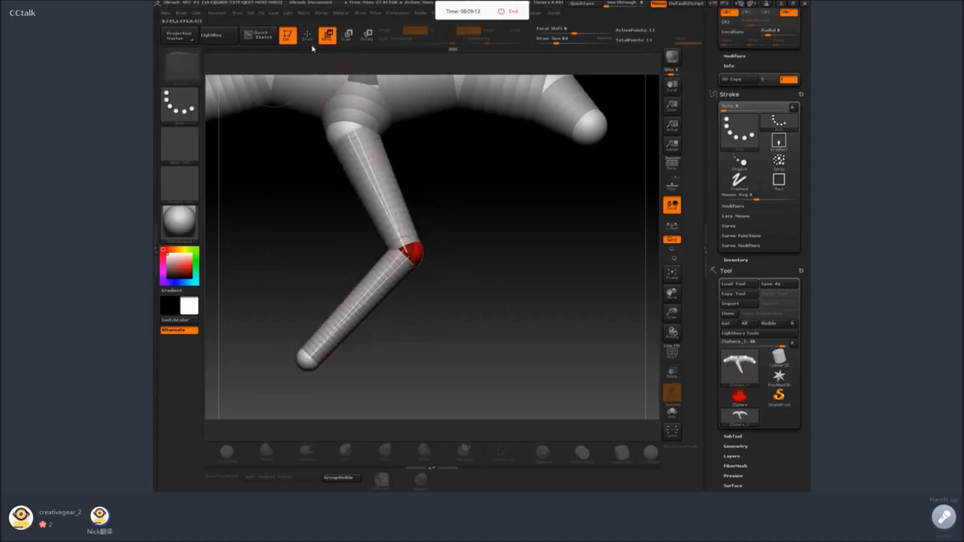
pyautogui.press('q')
pyautogui.moveTo(478, 241)
pyautogui.mouseDown()
pyautogui.moveTo(508, 232)
pyautogui.moveTo(517, 178)
pyautogui.moveTo(536, 289)
pyautogui.moveTo(512, 261)
pyautogui.mouseUp()
pyautogui.hotkey('ctrl', 'z')
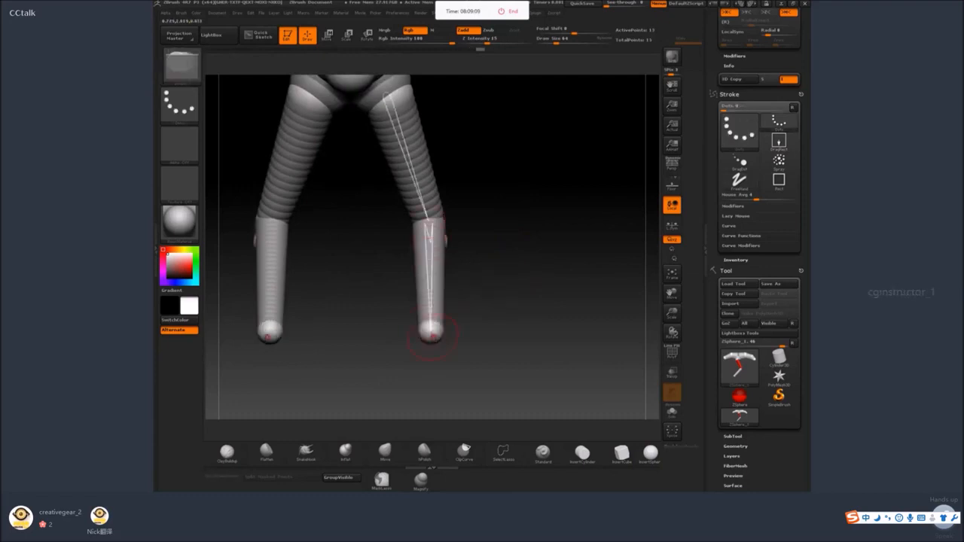
pyautogui.press('space')
pyautogui.moveTo(436, 334)
pyautogui.mouseDown()
pyautogui.moveTo(485, 329)
pyautogui.moveTo(469, 286)
pyautogui.mouseUp()
pyautogui.click(432, 337)
pyautogui.click(328, 35)
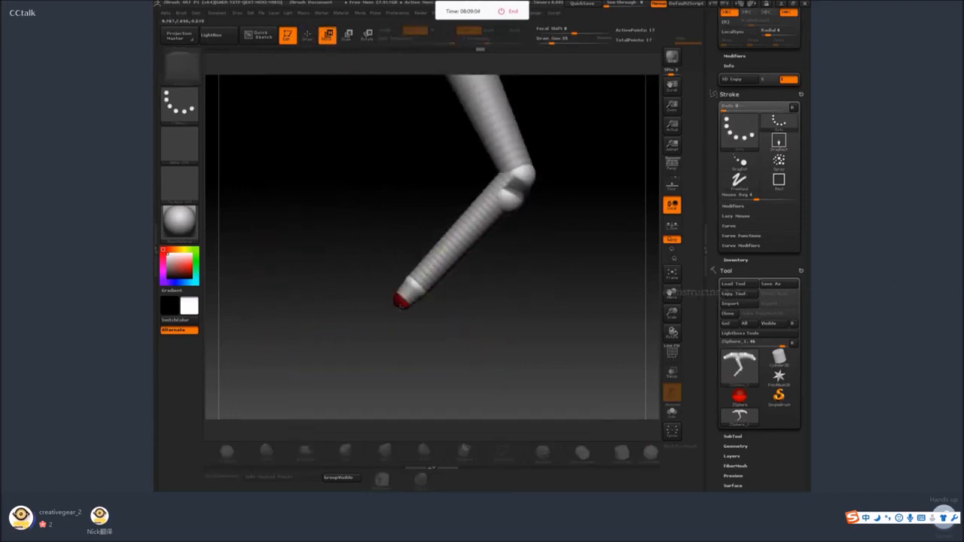
pyautogui.moveTo(390, 310); pyautogui.dragTo(402, 323)
pyautogui.moveTo(413, 283); pyautogui.dragTo(407, 283)
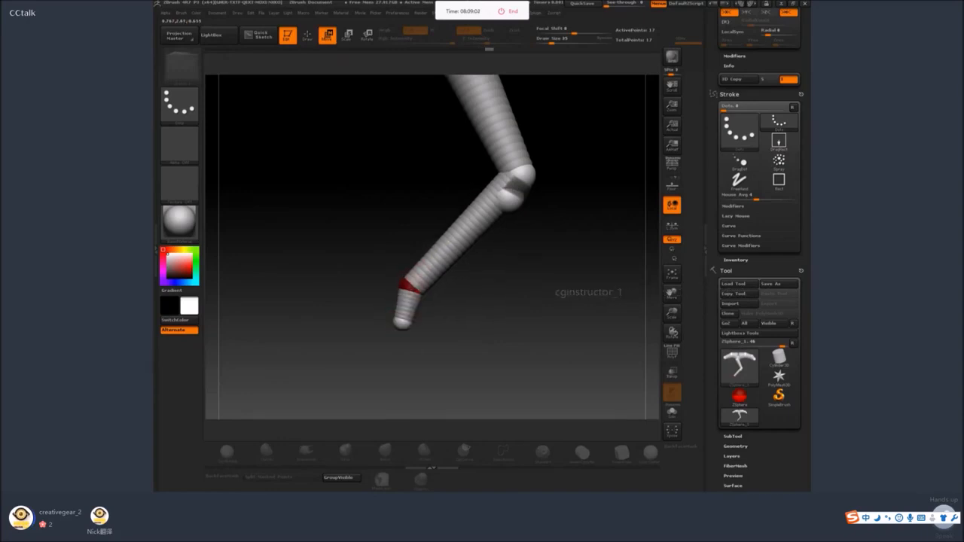
pyautogui.moveTo(402, 322); pyautogui.dragTo(400, 327)
pyautogui.keyDown('shift'); pyautogui.moveTo(465, 321); pyautogui.dragTo(407, 332); pyautogui.keyUp('shift')
pyautogui.moveTo(401, 286); pyautogui.dragTo(409, 287)
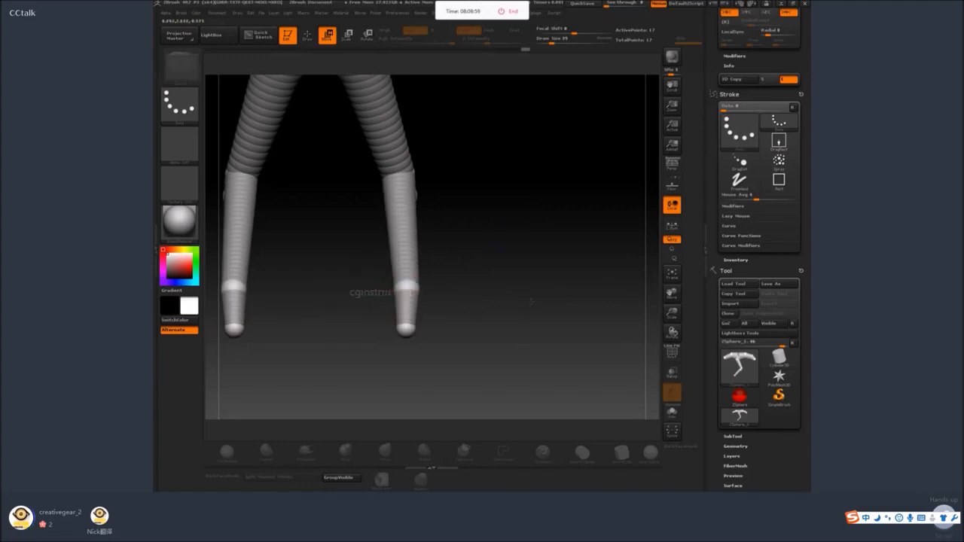
pyautogui.moveTo(531, 301); pyautogui.dragTo(483, 217)
pyautogui.hotkey('ctrl', 'z')
pyautogui.hotkey('ctrl', 'z')
pyautogui.hotkey('ctrl', 'z')
pyautogui.hotkey('ctrl', 'z')
pyautogui.hotkey('ctrl', 'z')
pyautogui.hotkey('ctrl', 'z')
# Adjust the elbow and end ZSpheres of the front legs from the side and front so the lower legs spread slightly outward.
pyautogui.moveTo(529, 234); pyautogui.dragTo(473, 268)
pyautogui.moveTo(436, 231); pyautogui.dragTo(433, 242)
pyautogui.moveTo(354, 300); pyautogui.dragTo(348, 316)
pyautogui.keyDown('shift'); pyautogui.moveTo(407, 300); pyautogui.dragTo(462, 289); pyautogui.keyUp('shift')
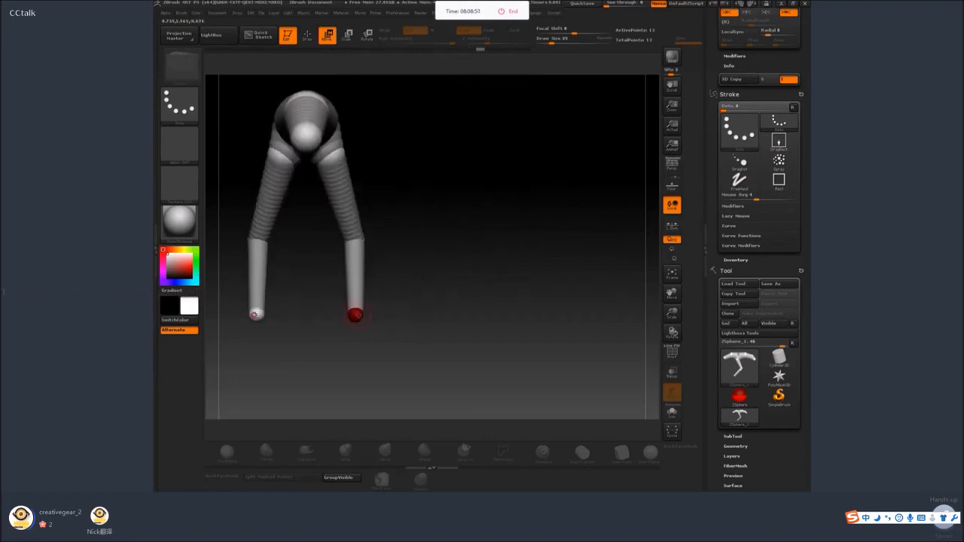
pyautogui.moveTo(356, 316); pyautogui.dragTo(363, 317)
# Add a ZSphere at the end of the front leg and move it forward and down as a short foot segment.
pyautogui.moveTo(435, 301)
pyautogui.keyDown('alt'); pyautogui.mouseDown()
pyautogui.moveTo(385, 268)
pyautogui.moveTo(419, 261)
pyautogui.mouseUp(); pyautogui.keyUp('alt')
pyautogui.click(309, 36)
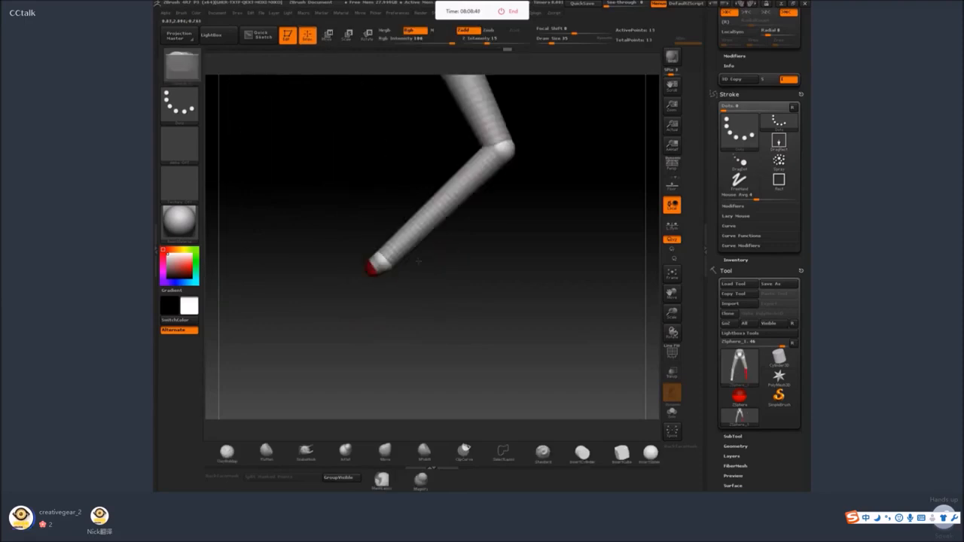
pyautogui.hotkey('ctrl', 'z')
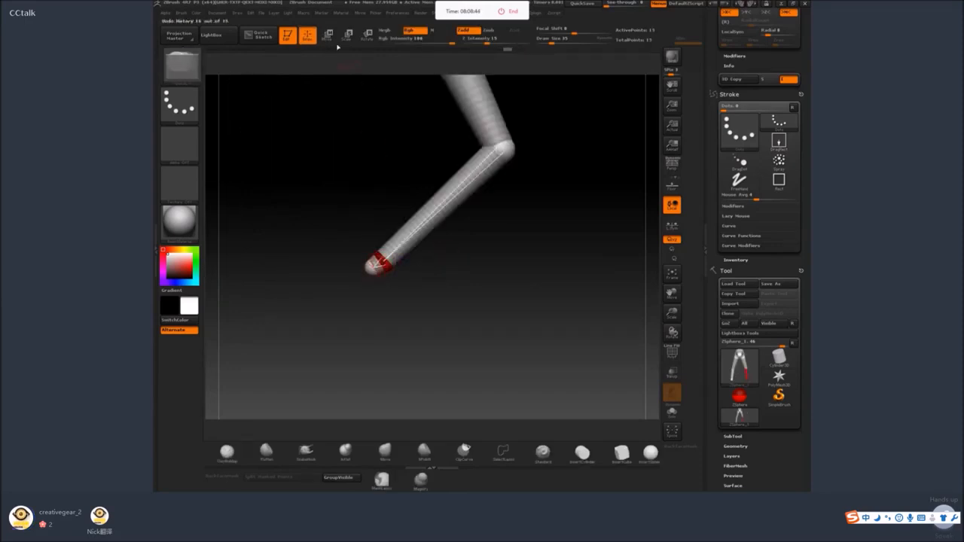
pyautogui.click(327, 36)
pyautogui.press('q')
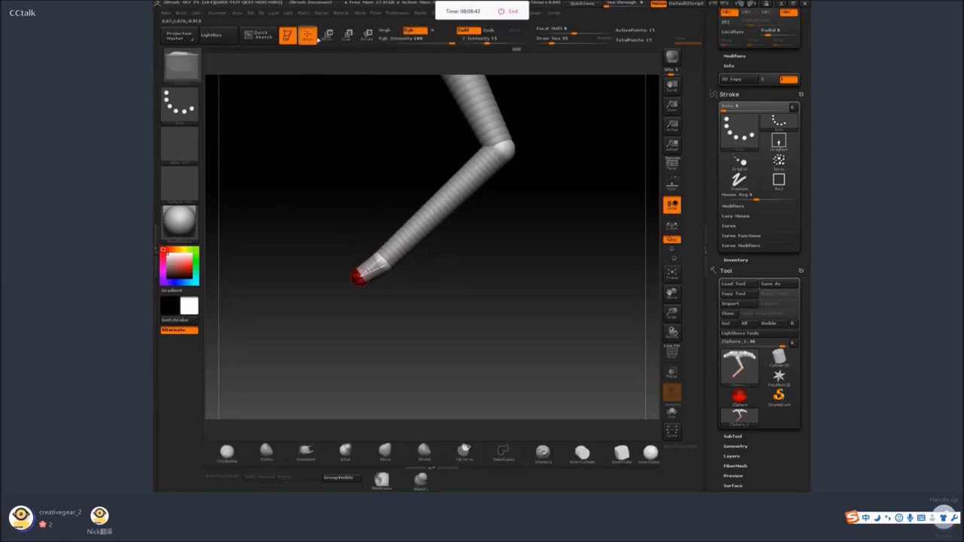
# Add a ZSphere at the rear of the body, move it down to form the thigh, and scale its end smaller.
pyautogui.moveTo(482, 185)
pyautogui.mouseDown()
pyautogui.moveTo(527, 192)
pyautogui.moveTo(476, 201)
pyautogui.mouseUp()
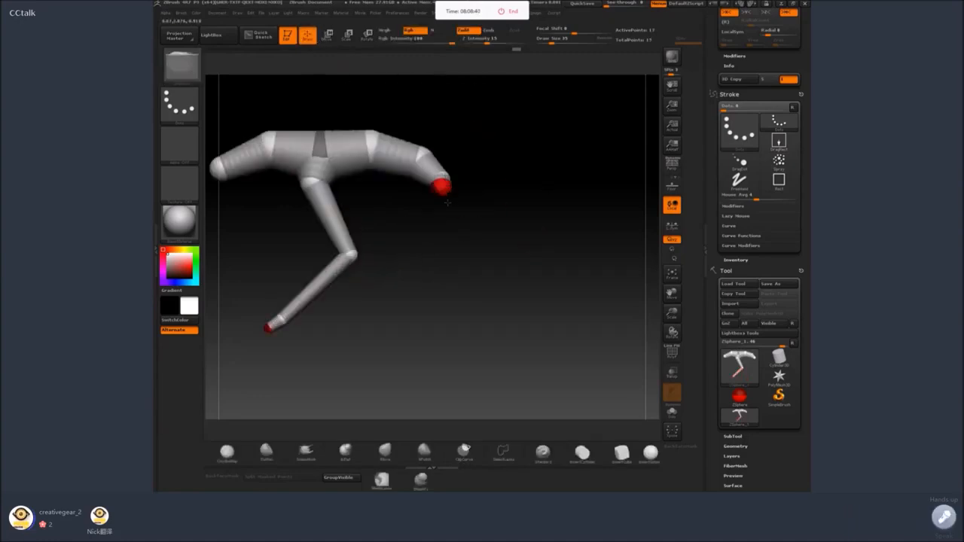
pyautogui.click(327, 35)
pyautogui.moveTo(441, 187); pyautogui.dragTo(435, 258)
pyautogui.press('e')
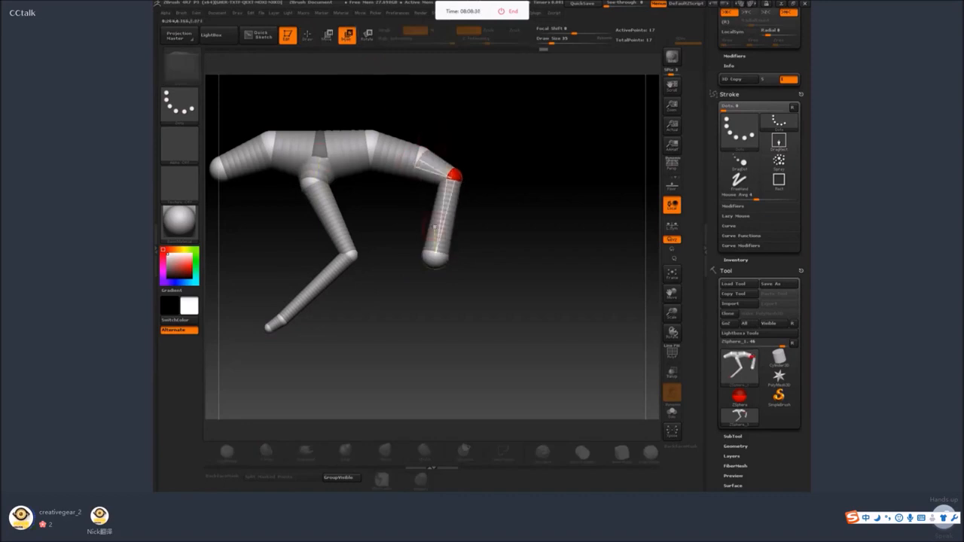
pyautogui.press('w')
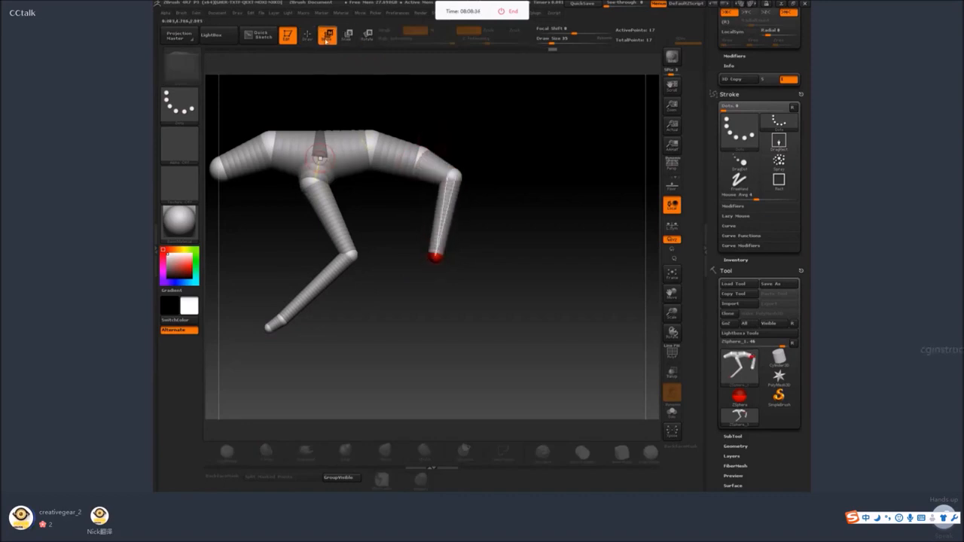
pyautogui.moveTo(435, 257); pyautogui.dragTo(424, 264)
# Add a ZSphere at the rear knee, move it backward to form the lower leg, and reposition the knee joint.
pyautogui.press('q')
pyautogui.moveTo(456, 147); pyautogui.dragTo(520, 149)
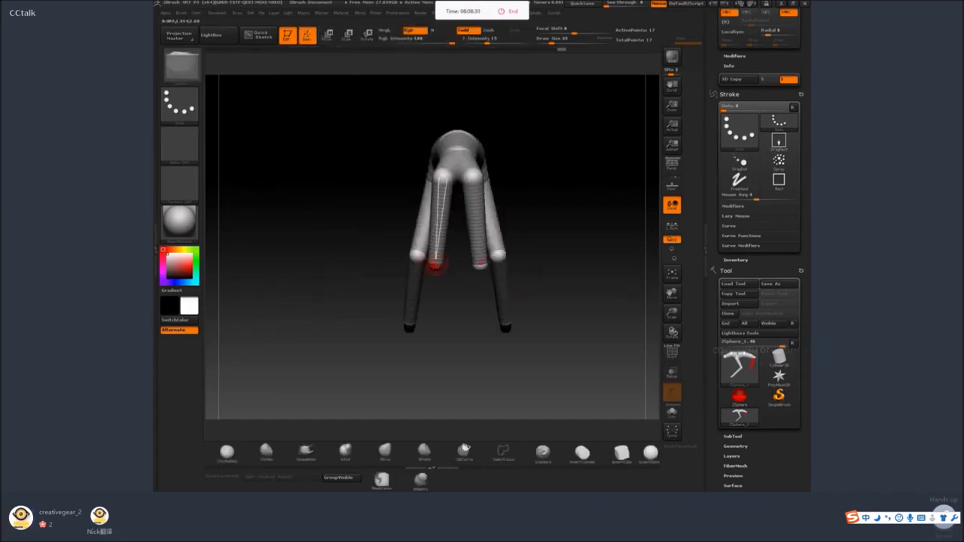
pyautogui.moveTo(436, 275)
pyautogui.mouseDown()
pyautogui.moveTo(514, 294)
pyautogui.moveTo(384, 75)
pyautogui.mouseUp()
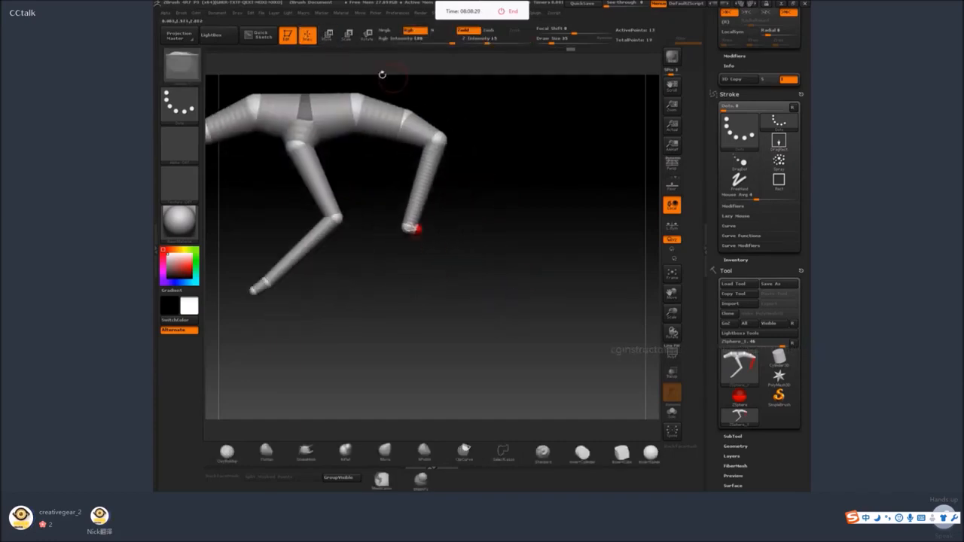
pyautogui.press('w')
pyautogui.moveTo(448, 243); pyautogui.dragTo(483, 255)
pyautogui.moveTo(422, 234)
pyautogui.mouseDown()
pyautogui.moveTo(430, 236)
pyautogui.moveTo(404, 229)
pyautogui.mouseUp()
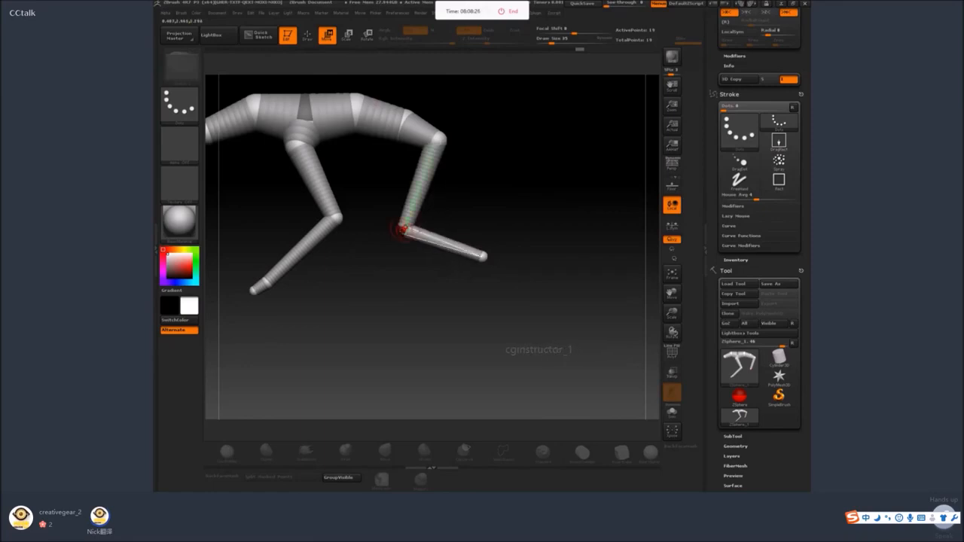
# Adjust the rear knee and lower-leg end ZSpheres from the side and behind, spreading the knees outward.
pyautogui.moveTo(483, 258); pyautogui.dragTo(487, 261)
pyautogui.moveTo(407, 232); pyautogui.dragTo(410, 232)
pyautogui.moveTo(455, 216); pyautogui.dragTo(508, 219)
pyautogui.moveTo(402, 231); pyautogui.dragTo(428, 227)
pyautogui.moveTo(503, 210); pyautogui.dragTo(464, 263)
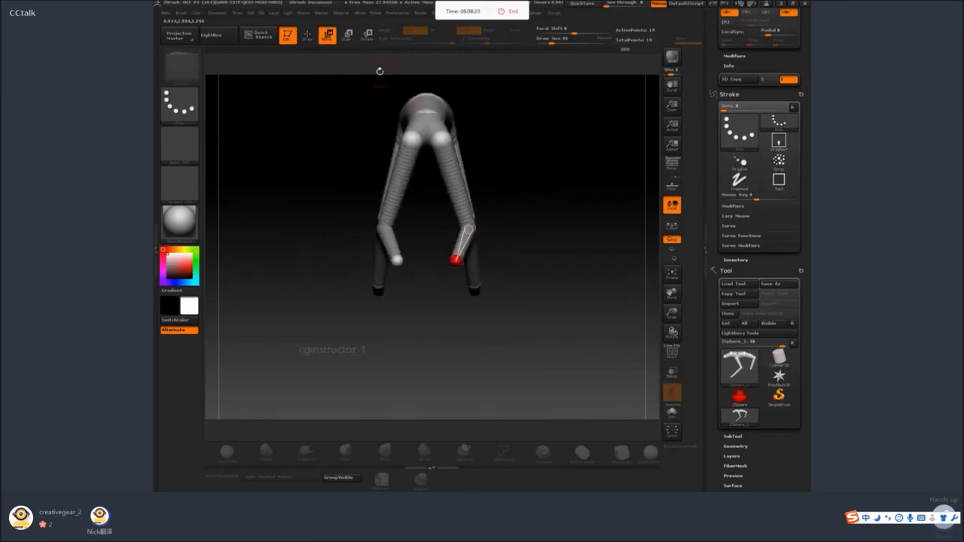
pyautogui.moveTo(380, 71); pyautogui.dragTo(589, 184)
# Insert a ZSphere in the rear lower leg and move it back to form the hock, with the leg end placed below it.
pyautogui.moveTo(596, 247); pyautogui.dragTo(405, 271)
pyautogui.click(307, 35)
pyautogui.click(426, 232)
pyautogui.click(327, 35)
pyautogui.moveTo(419, 233); pyautogui.dragTo(426, 205)
pyautogui.moveTo(405, 271); pyautogui.dragTo(405, 283)
pyautogui.moveTo(426, 204); pyautogui.dragTo(427, 218)
# Refine the positions of the rear hock and leg-end ZSpheres, checking the bend from the side and from behind.
pyautogui.moveTo(467, 244); pyautogui.dragTo(558, 252)
pyautogui.moveTo(428, 282); pyautogui.dragTo(443, 271)
pyautogui.moveTo(427, 219); pyautogui.dragTo(428, 218)
pyautogui.moveTo(458, 299); pyautogui.dragTo(344, 305)
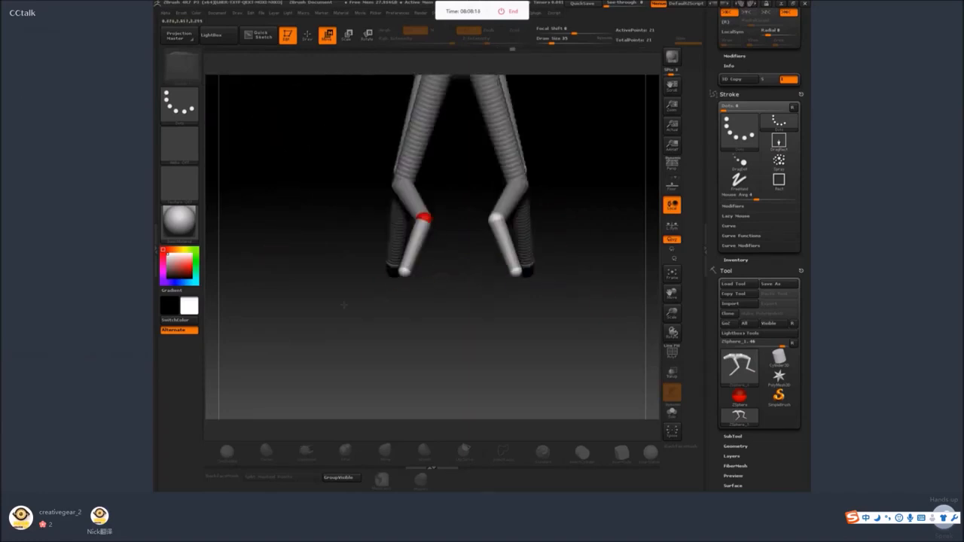
pyautogui.moveTo(429, 218); pyautogui.dragTo(424, 217)
pyautogui.moveTo(406, 271); pyautogui.dragTo(402, 272)
pyautogui.moveTo(424, 218); pyautogui.dragTo(421, 215)
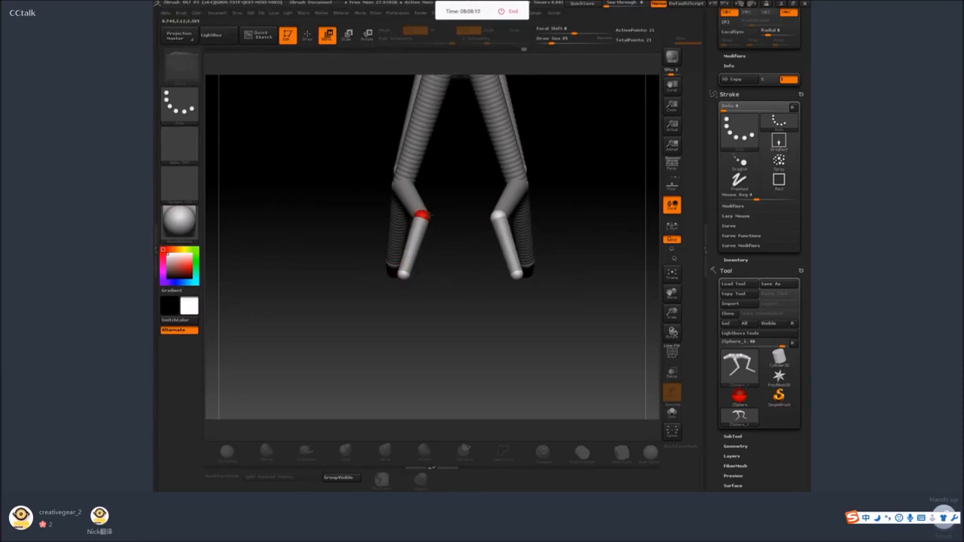
pyautogui.moveTo(320, 320); pyautogui.dragTo(414, 313)
pyautogui.moveTo(436, 268); pyautogui.dragTo(438, 267)
pyautogui.moveTo(426, 219); pyautogui.dragTo(425, 217)
pyautogui.keyDown('alt'); pyautogui.moveTo(485, 263); pyautogui.dragTo(540, 265); pyautogui.keyUp('alt')
pyautogui.moveTo(485, 288); pyautogui.dragTo(463, 283)
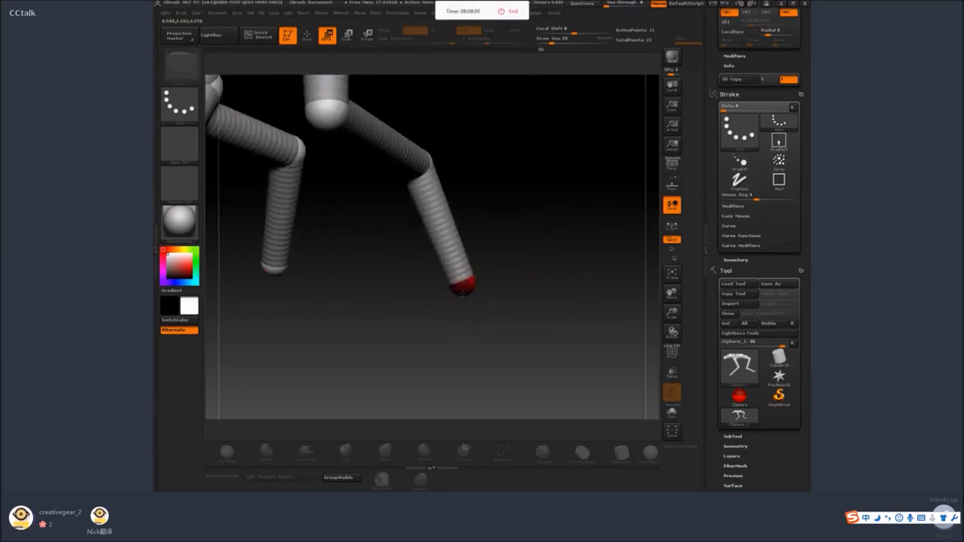
# Add a ZSphere at the end of the rear leg and move it forward and down to form the rear foot.
pyautogui.press('q')
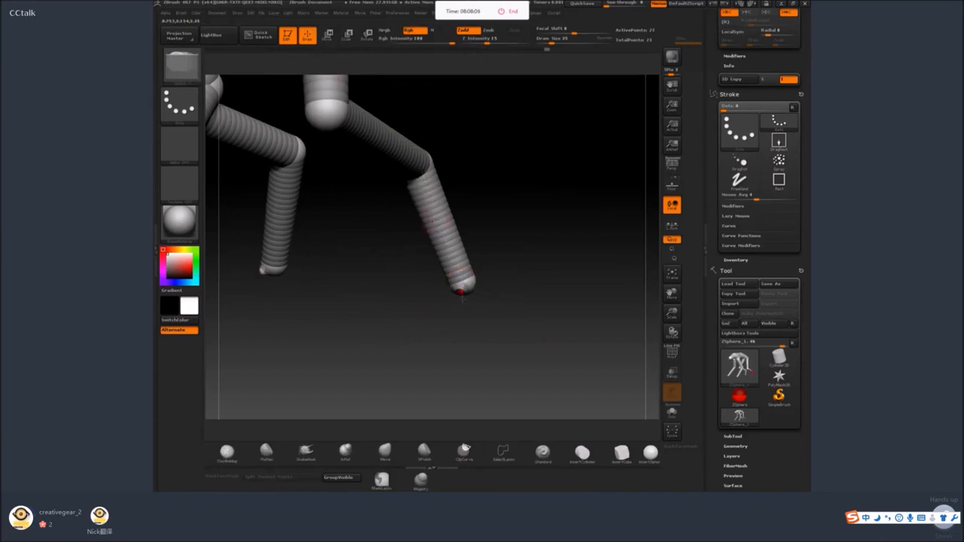
pyautogui.moveTo(516, 311); pyautogui.dragTo(488, 305)
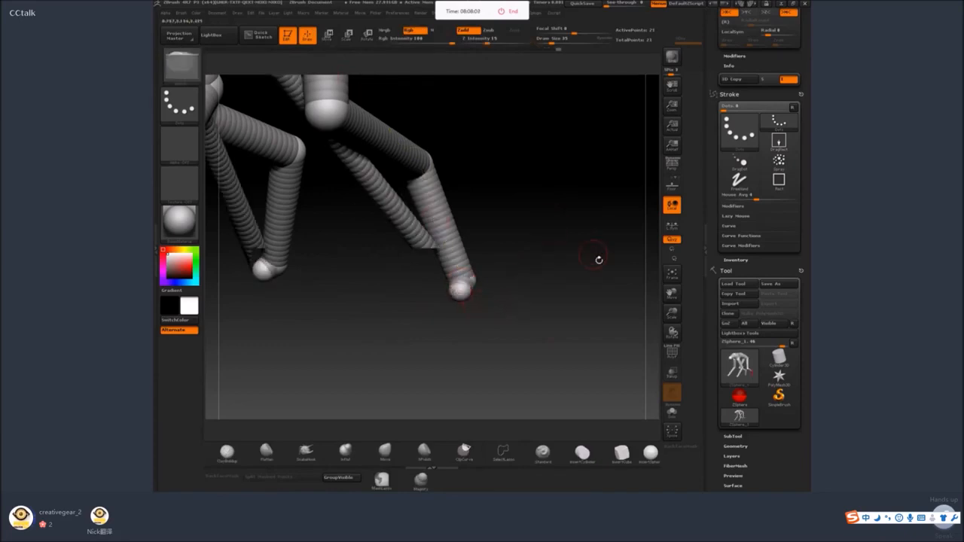
pyautogui.moveTo(599, 260); pyautogui.dragTo(550, 257)
pyautogui.keyDown('shift'); pyautogui.moveTo(468, 373); pyautogui.dragTo(459, 294); pyautogui.keyUp('shift')
pyautogui.keyDown('shift'); pyautogui.moveTo(565, 246); pyautogui.dragTo(579, 248); pyautogui.keyUp('shift')
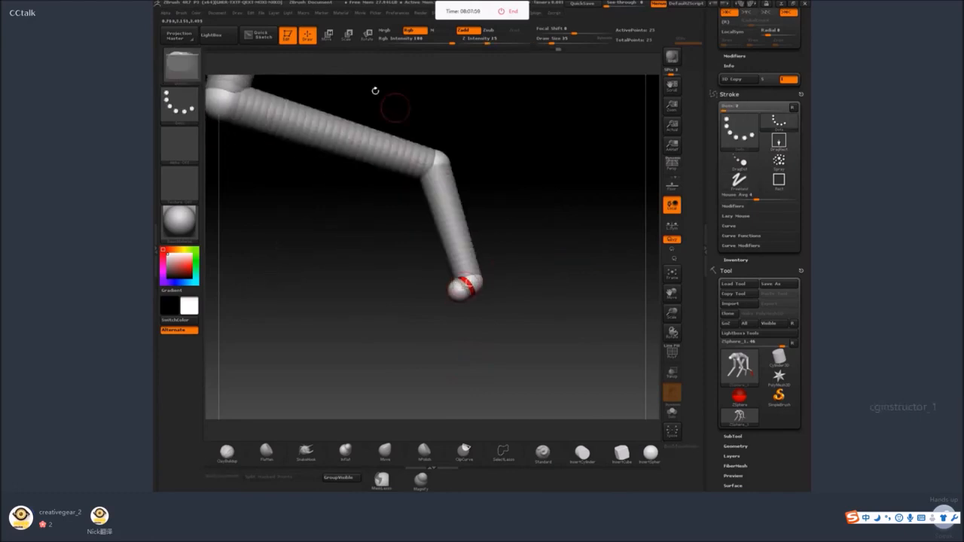
pyautogui.click(328, 35)
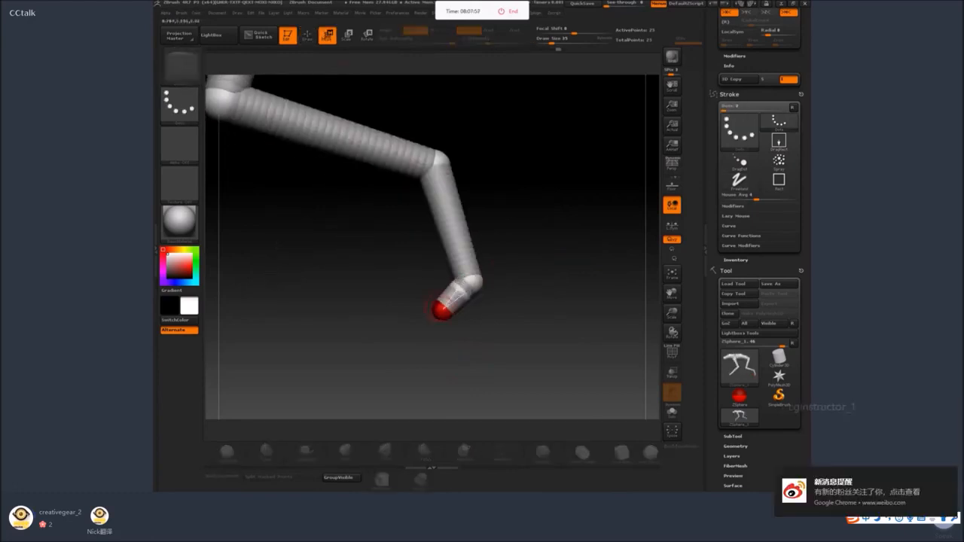
pyautogui.click(307, 35)
# Move the front foot's end ZSphere down to lengthen the front feet.
pyautogui.moveTo(491, 290)
pyautogui.mouseDown()
pyautogui.moveTo(473, 305)
pyautogui.moveTo(510, 301)
pyautogui.moveTo(505, 309)
pyautogui.moveTo(504, 284)
pyautogui.moveTo(549, 337)
pyautogui.mouseUp()
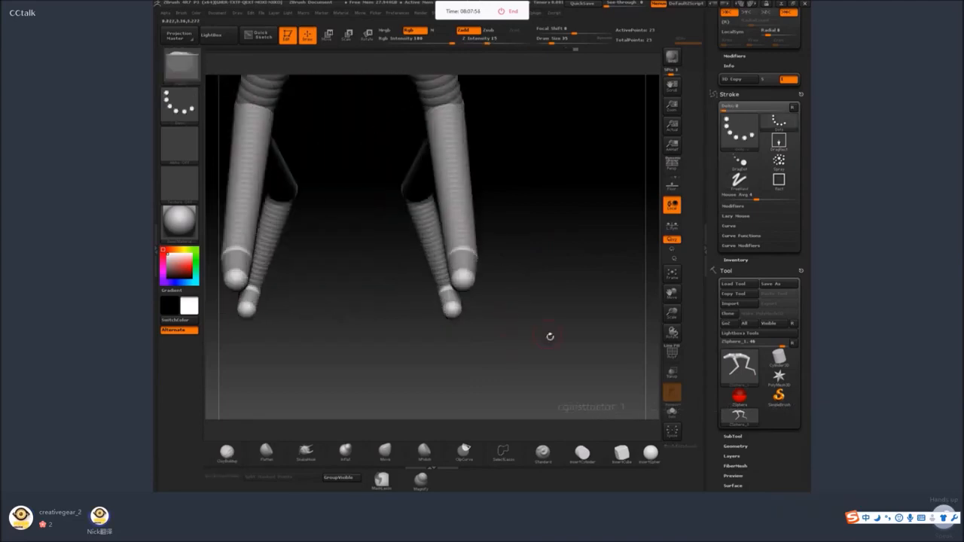
pyautogui.click(328, 36)
pyautogui.moveTo(464, 279); pyautogui.dragTo(460, 305)
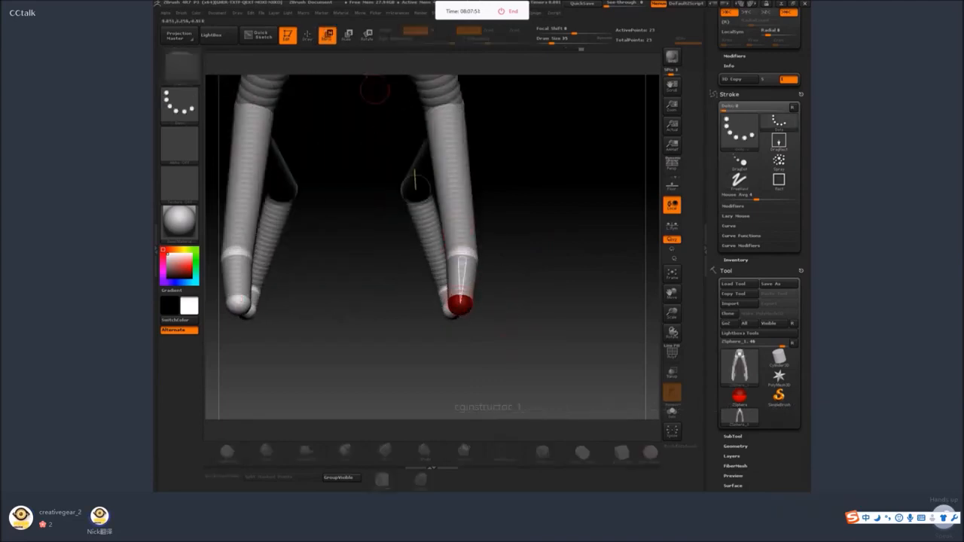
pyautogui.click(348, 36)
pyautogui.click(328, 36)
# Reduce the draw size to 14 and draw small toe and dewclaw ZSpheres on the front feet.
pyautogui.click(308, 37)
pyautogui.rightClick(456, 289)
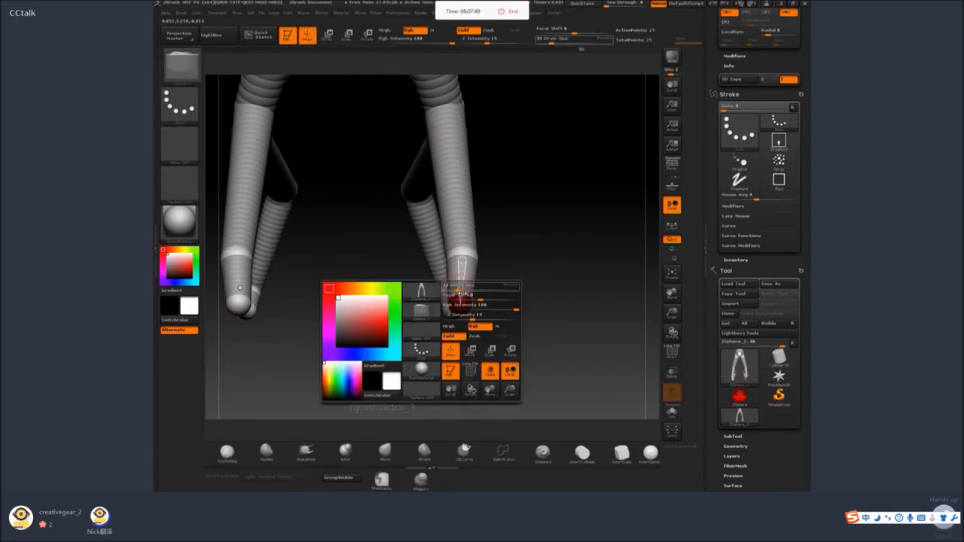
pyautogui.moveTo(495, 276); pyautogui.dragTo(463, 264)
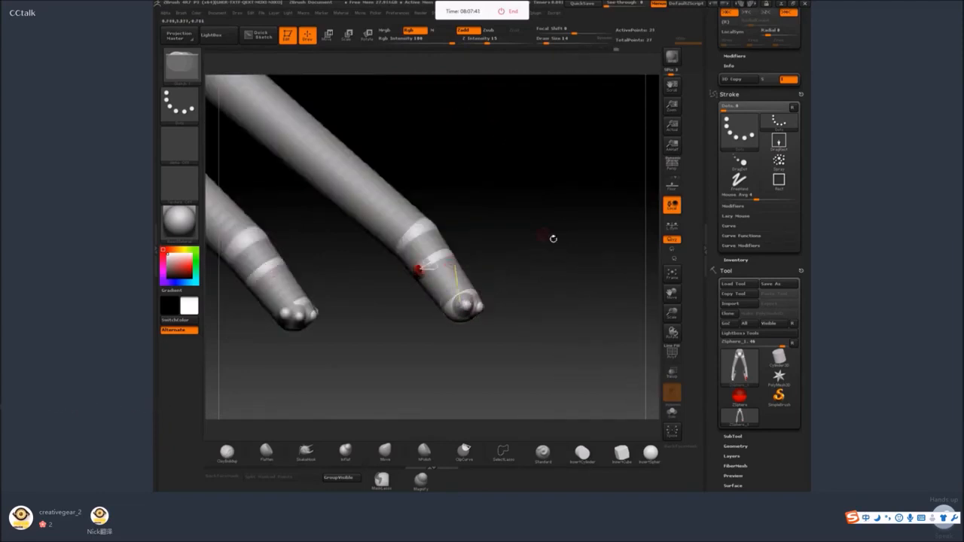
# Draw small toe and dewclaw ZSpheres on the rear feet.
pyautogui.moveTo(553, 239); pyautogui.dragTo(253, 316)
pyautogui.moveTo(489, 315); pyautogui.dragTo(505, 304)
pyautogui.keyDown('alt'); pyautogui.moveTo(365, 272); pyautogui.dragTo(492, 279); pyautogui.keyUp('alt')
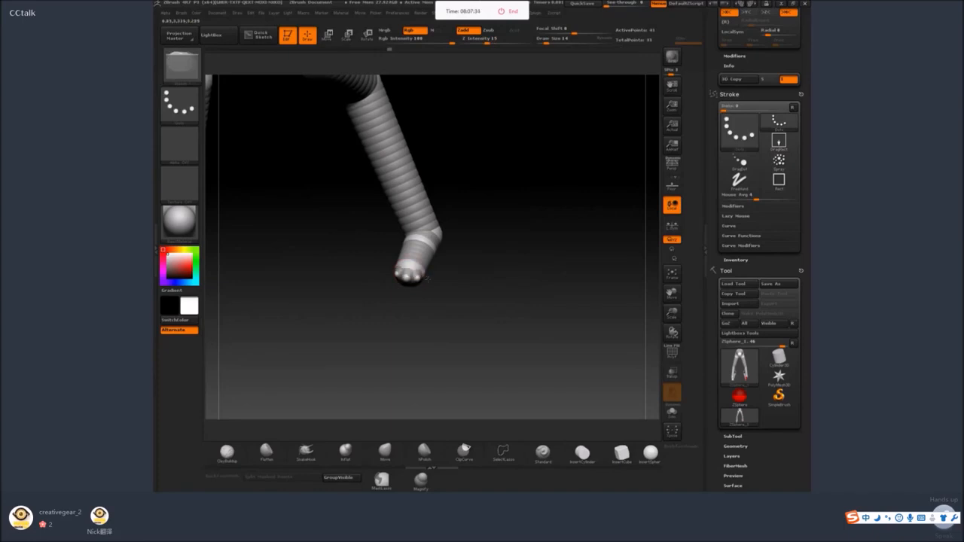
pyautogui.moveTo(463, 290); pyautogui.dragTo(502, 288)
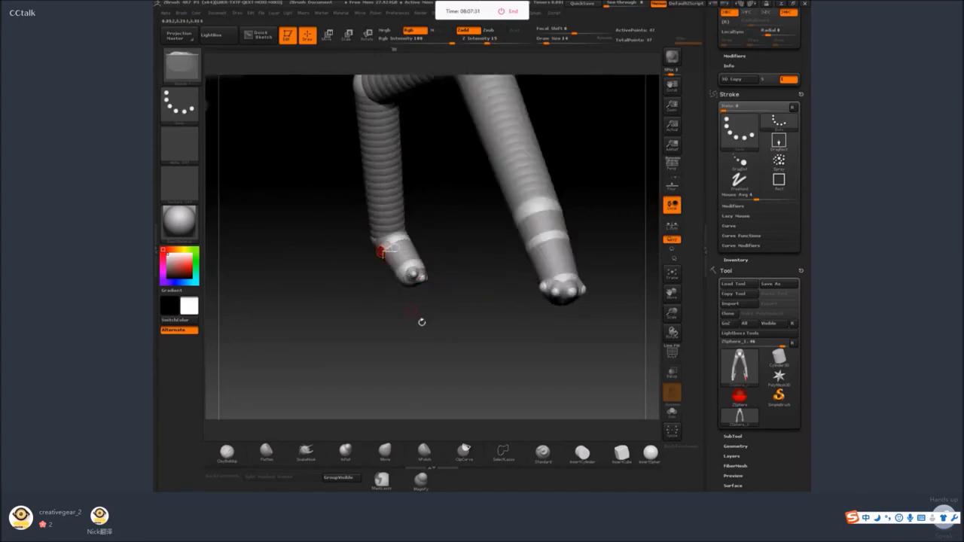
pyautogui.moveTo(422, 321); pyautogui.dragTo(424, 251)
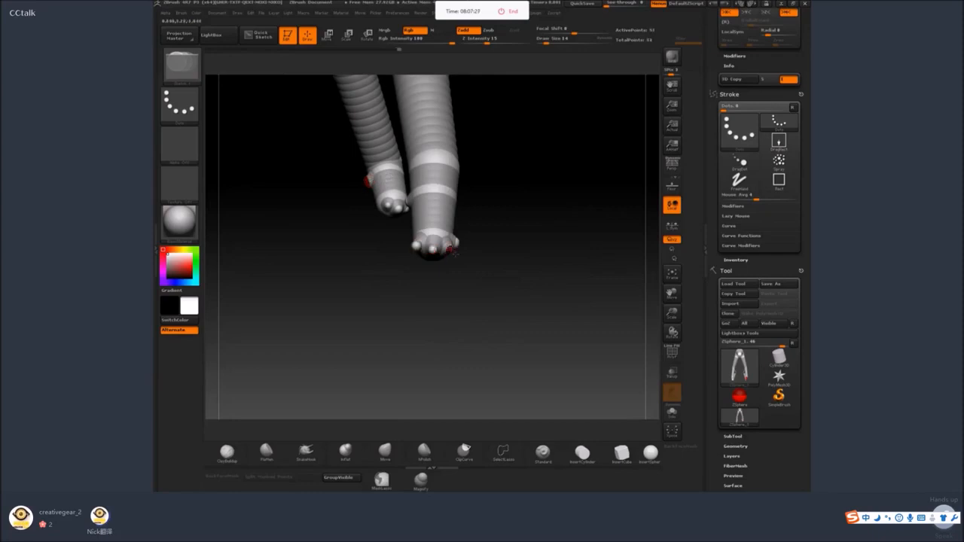
# Move the small toe ZSpheres of the front foot forward to stretch them into long toes.
pyautogui.moveTo(460, 247); pyautogui.dragTo(490, 234)
pyautogui.press('w')
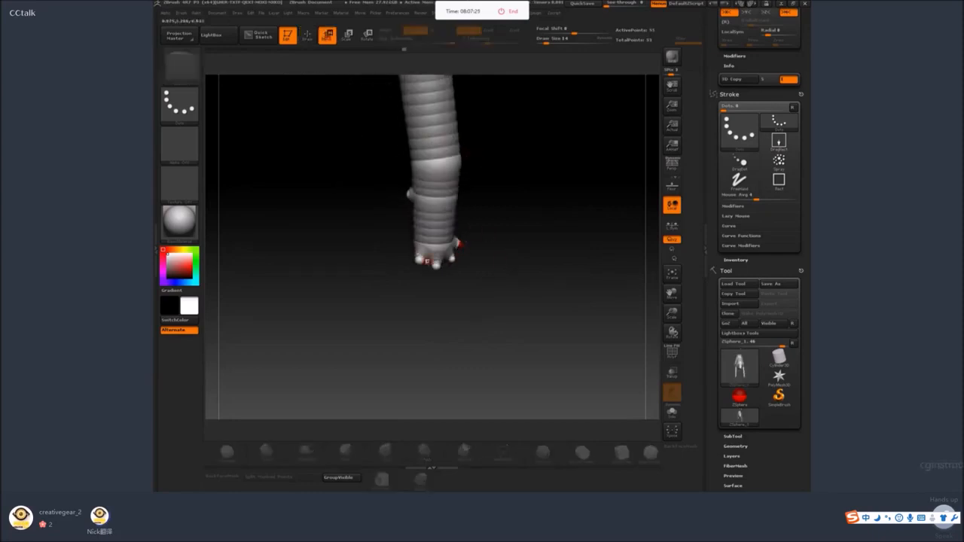
pyautogui.moveTo(465, 289); pyautogui.dragTo(436, 303)
pyautogui.moveTo(471, 262); pyautogui.dragTo(476, 270)
pyautogui.moveTo(506, 265); pyautogui.dragTo(418, 238)
pyautogui.moveTo(408, 275); pyautogui.dragTo(418, 270)
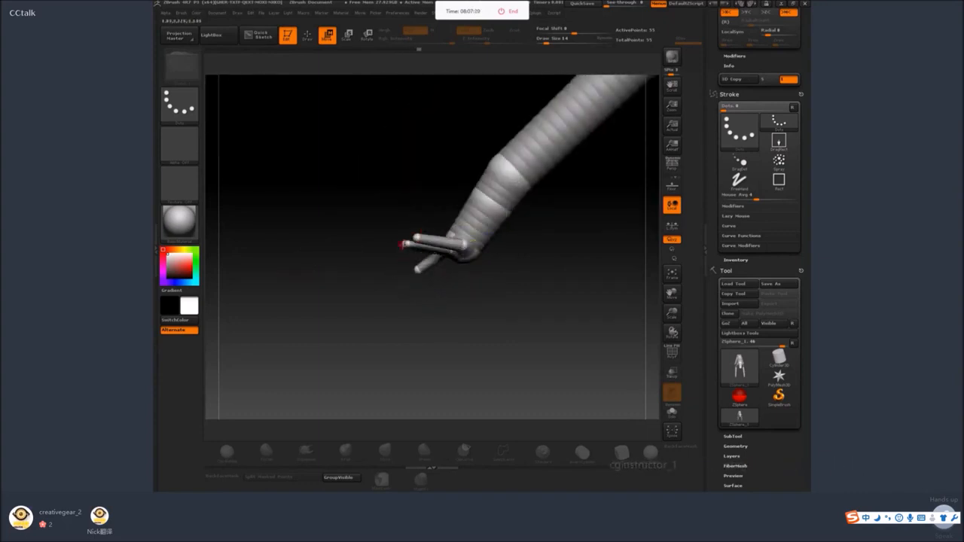
# Reposition the front foot's toe tips so the four toes line up at one height and fan out evenly.
pyautogui.moveTo(402, 236); pyautogui.dragTo(401, 232)
pyautogui.moveTo(445, 289); pyautogui.dragTo(469, 269)
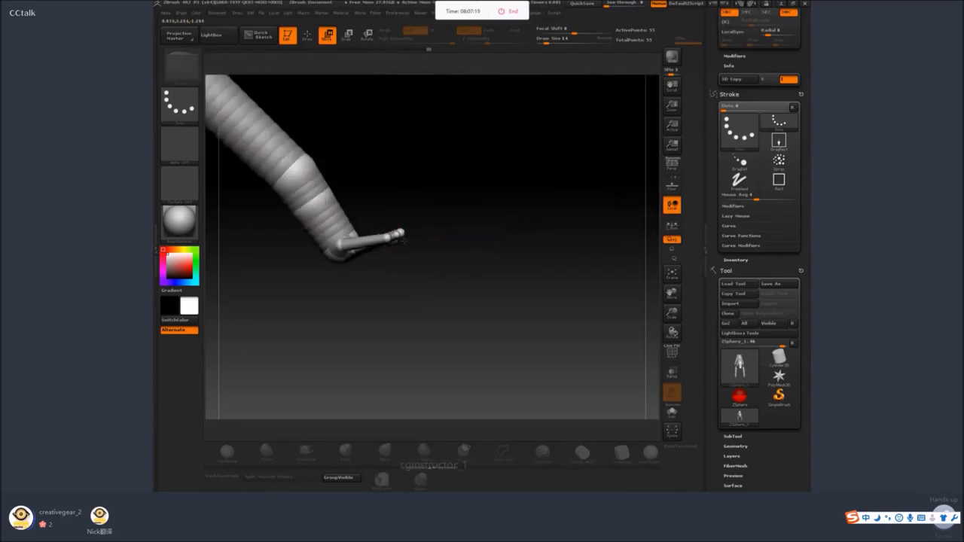
pyautogui.moveTo(400, 233); pyautogui.dragTo(450, 256)
pyautogui.moveTo(361, 233); pyautogui.dragTo(383, 224)
pyautogui.moveTo(482, 250); pyautogui.dragTo(422, 259)
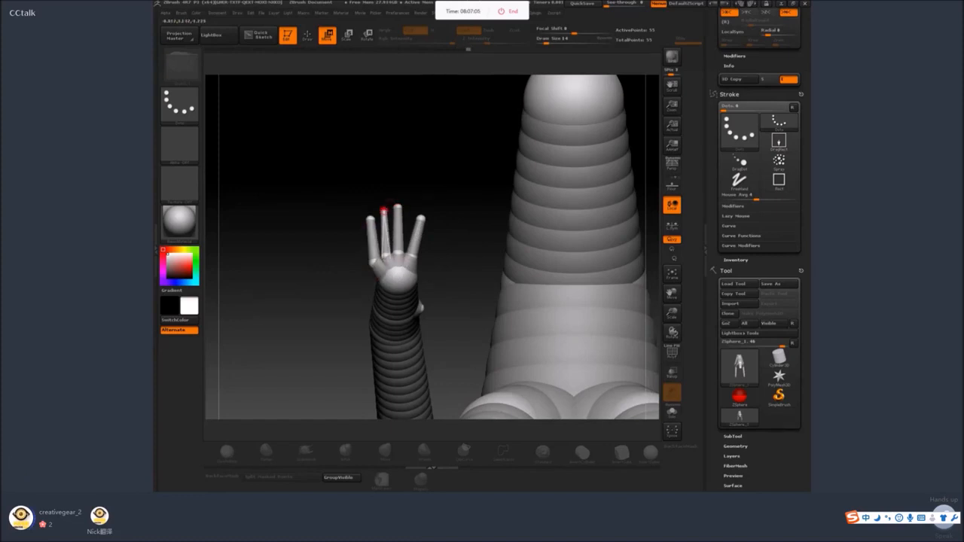
pyautogui.moveTo(422, 217); pyautogui.dragTo(417, 213)
pyautogui.moveTo(458, 232); pyautogui.dragTo(437, 310)
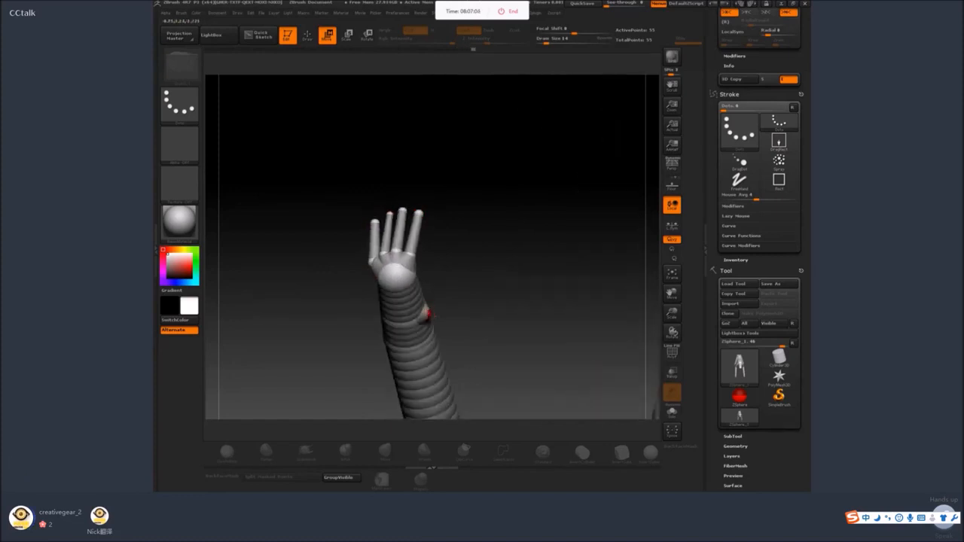
# Extend the dewclaw ZSphere on the inner side of the front foot into a thumb segment running along the paw.
pyautogui.press('q')
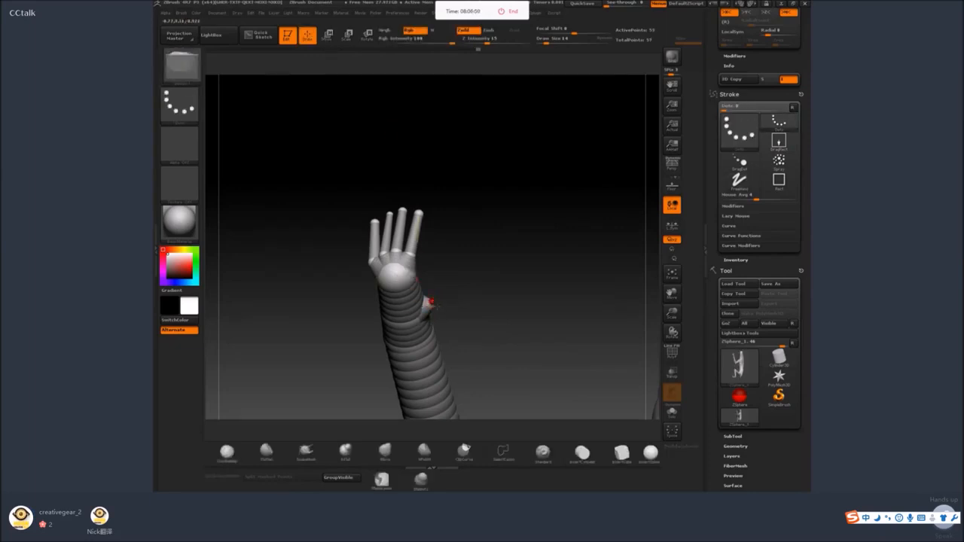
pyautogui.click(327, 35)
pyautogui.moveTo(493, 235)
pyautogui.mouseDown()
pyautogui.moveTo(466, 271)
pyautogui.moveTo(499, 282)
pyautogui.mouseUp()
pyautogui.moveTo(393, 293); pyautogui.dragTo(403, 284)
pyautogui.click(308, 36)
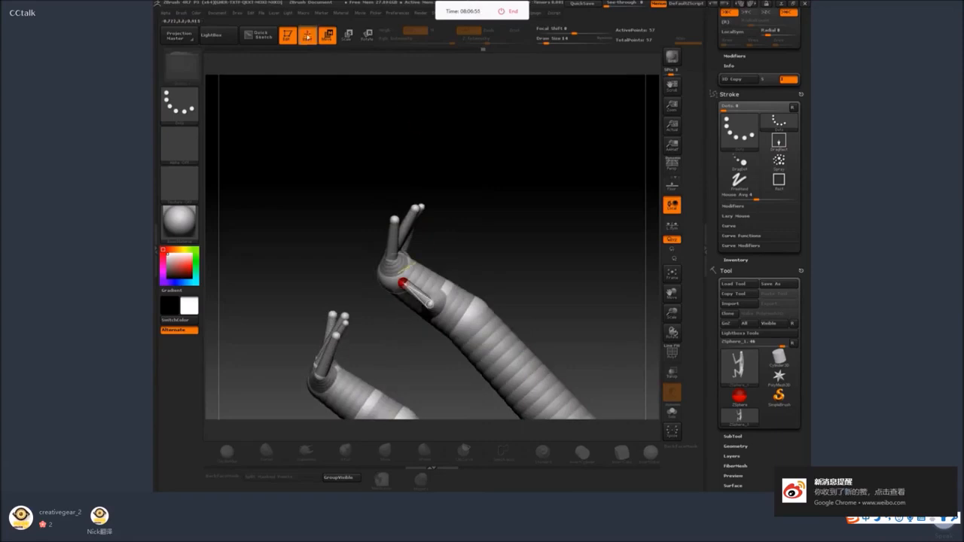
pyautogui.moveTo(518, 181)
pyautogui.keyDown('alt'); pyautogui.mouseDown()
pyautogui.moveTo(518, 209)
pyautogui.moveTo(493, 213)
pyautogui.mouseUp(); pyautogui.keyUp('alt')
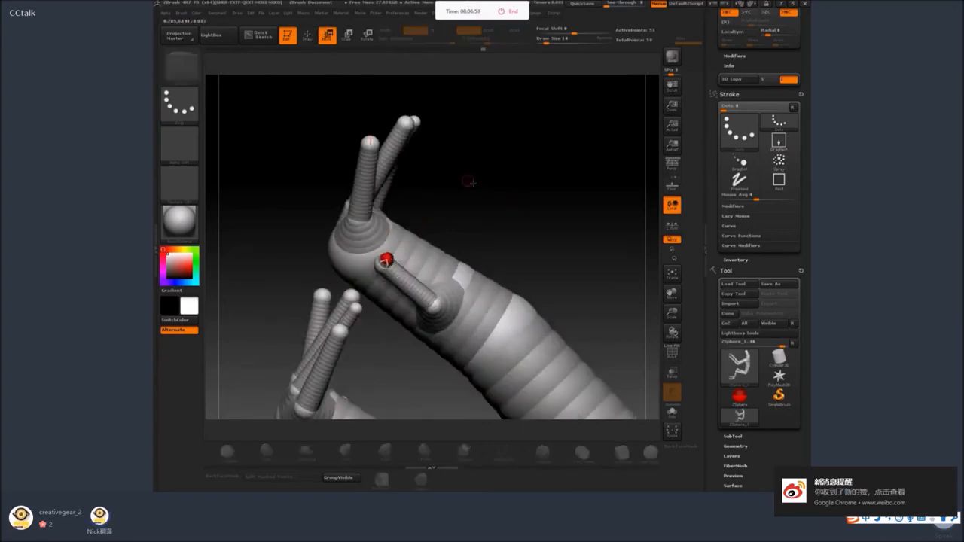
# Undo the last thumb edits and pull the front foot's thumb tip out into a further segment toward the toes.
pyautogui.hotkey('ctrl', 'z')
pyautogui.hotkey('ctrl', 'z')
pyautogui.moveTo(383, 75); pyautogui.dragTo(441, 204)
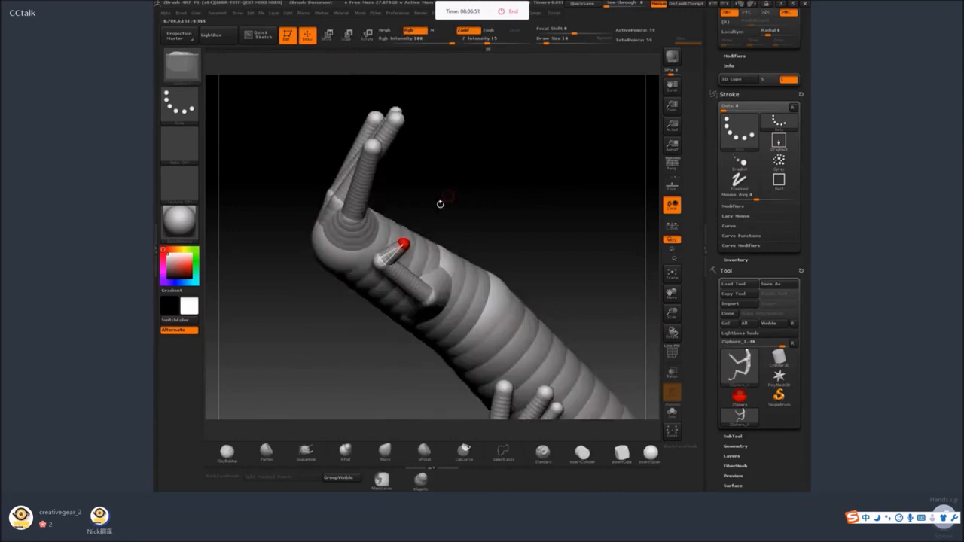
pyautogui.press('w')
pyautogui.moveTo(360, 74); pyautogui.dragTo(446, 141)
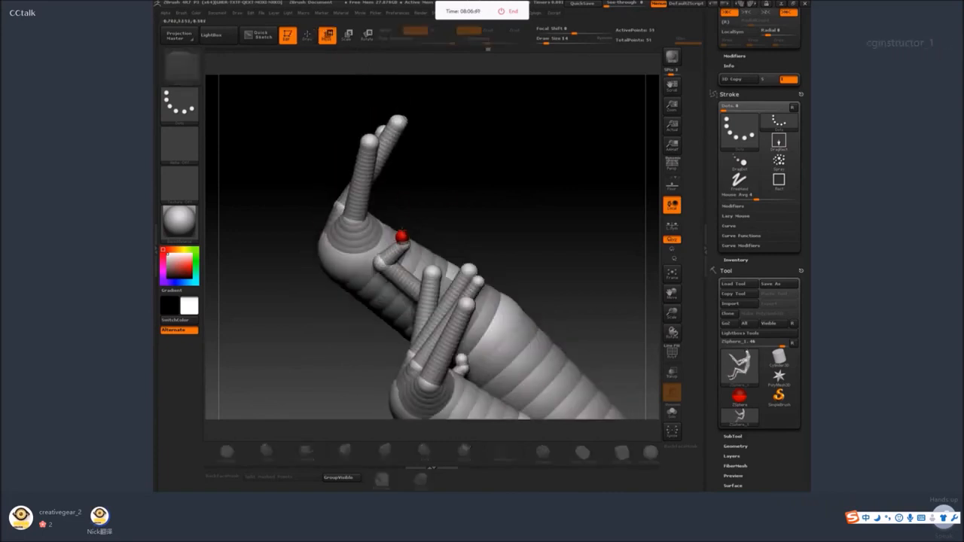
pyautogui.moveTo(401, 236); pyautogui.dragTo(501, 197)
pyautogui.moveTo(414, 197); pyautogui.dragTo(388, 179)
# Reposition the front thumb's joint and tip so the thumb angles outward, separate from the other toes.
pyautogui.moveTo(553, 226); pyautogui.dragTo(480, 232)
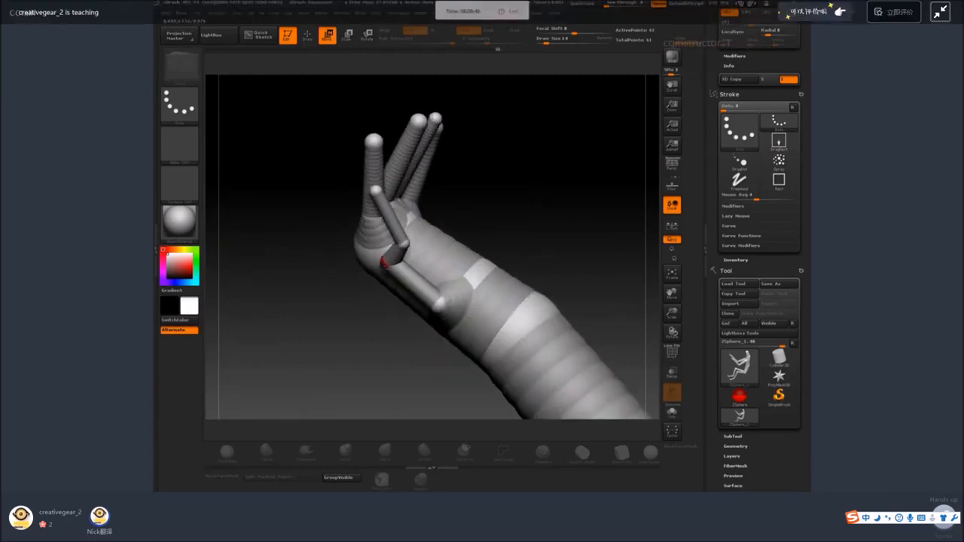
pyautogui.moveTo(385, 262); pyautogui.dragTo(381, 265)
pyautogui.moveTo(446, 213); pyautogui.dragTo(479, 226)
pyautogui.moveTo(388, 259); pyautogui.dragTo(380, 264)
pyautogui.moveTo(345, 210); pyautogui.dragTo(340, 226)
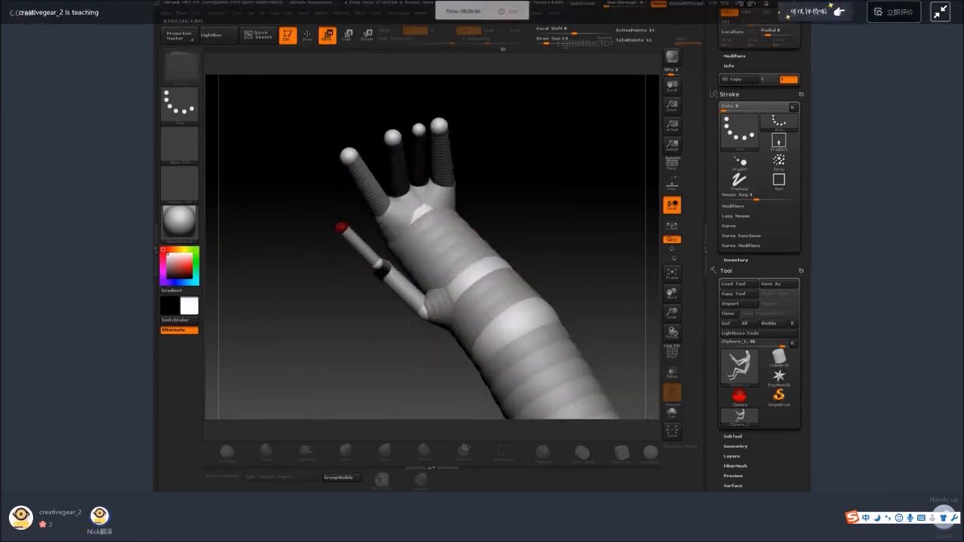
# Draw ZSpheres at the ends of the rear foot's toes and pull them down into four long toes.
pyautogui.moveTo(539, 214); pyautogui.dragTo(459, 245)
pyautogui.keyDown('alt'); pyautogui.moveTo(505, 298); pyautogui.dragTo(461, 277); pyautogui.keyUp('alt')
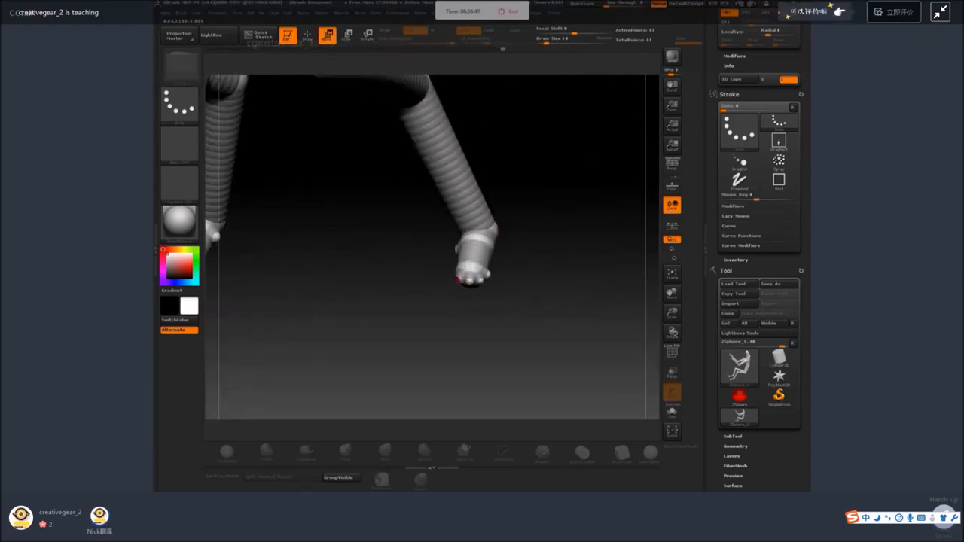
pyautogui.press('q')
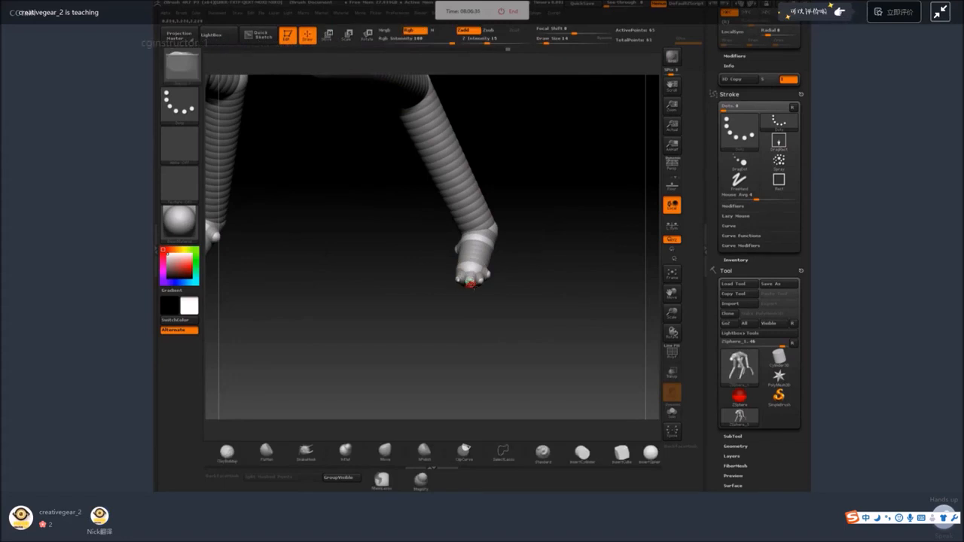
pyautogui.press('w')
pyautogui.moveTo(525, 270)
pyautogui.keyDown('alt'); pyautogui.mouseDown()
pyautogui.moveTo(572, 243)
pyautogui.moveTo(520, 282)
pyautogui.moveTo(432, 313)
pyautogui.mouseUp(); pyautogui.keyUp('alt')
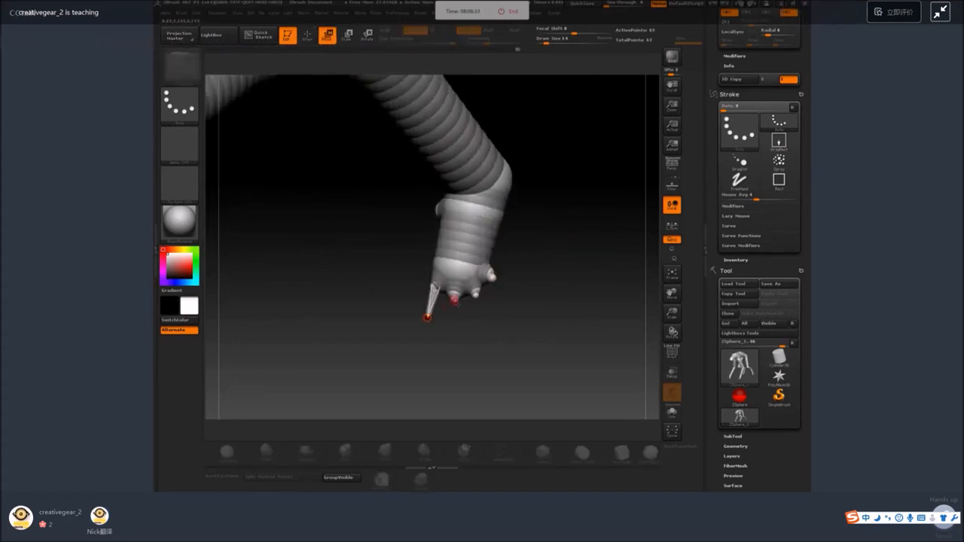
pyautogui.moveTo(495, 314); pyautogui.dragTo(492, 314)
pyautogui.moveTo(410, 332); pyautogui.dragTo(555, 278)
pyautogui.moveTo(492, 313); pyautogui.dragTo(330, 408)
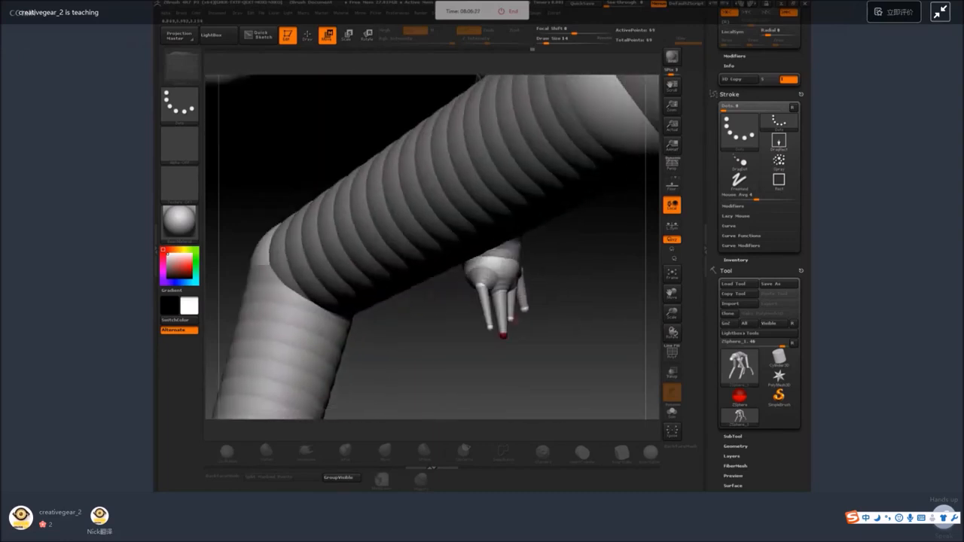
pyautogui.moveTo(529, 316); pyautogui.dragTo(363, 69)
# Add a small ZSphere to the dewclaw on the inner side of the rear foot.
pyautogui.click(307, 36)
pyautogui.moveTo(341, 183); pyautogui.dragTo(467, 205)
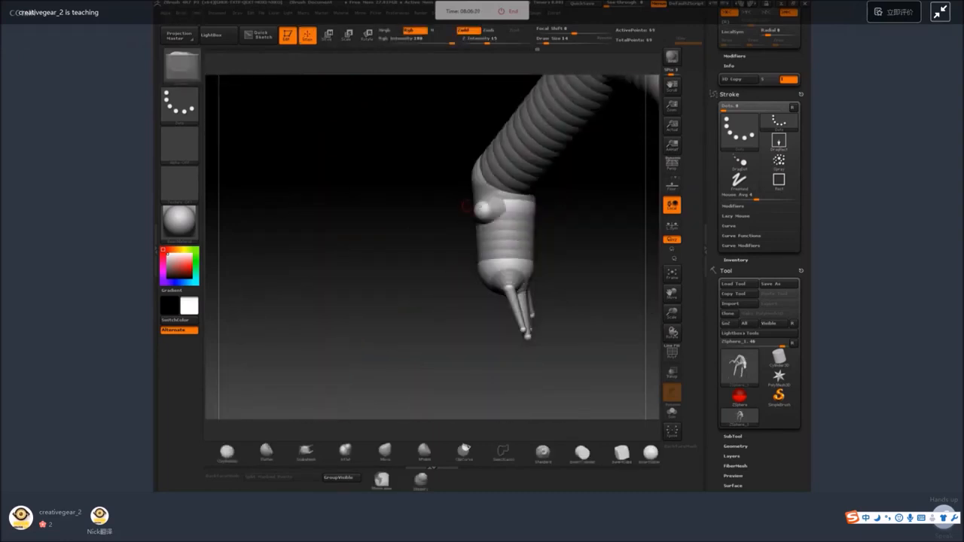
pyautogui.click(478, 214)
pyautogui.moveTo(473, 254); pyautogui.dragTo(495, 272)
pyautogui.click(327, 35)
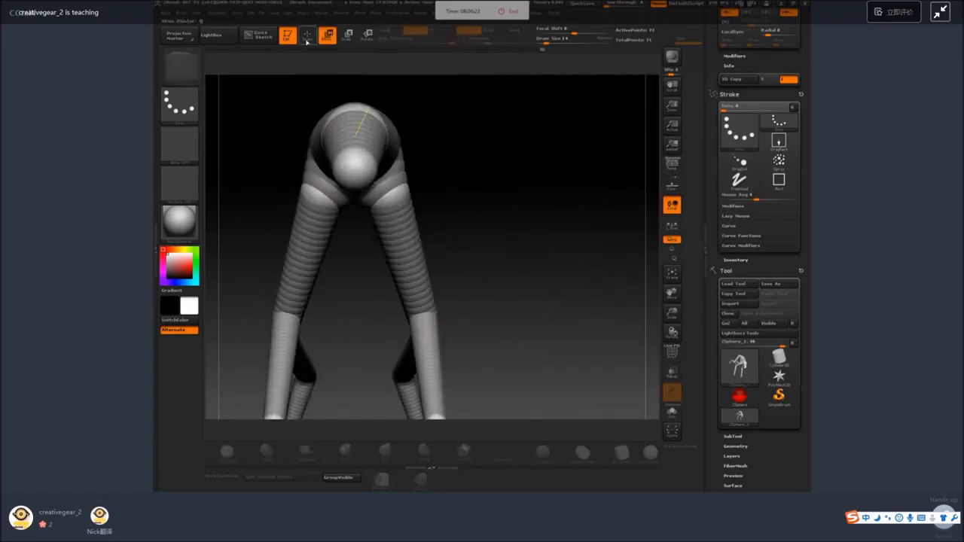
# Add small ZSpheres to the front and upper part of the head.
pyautogui.moveTo(356, 186); pyautogui.dragTo(356, 189)
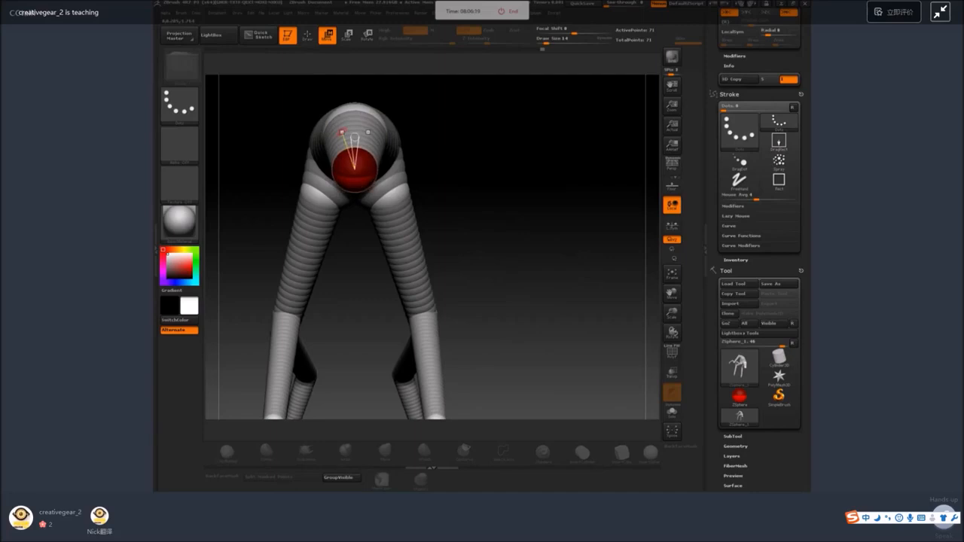
pyautogui.press('q')
pyautogui.moveTo(508, 144)
pyautogui.keyDown('alt'); pyautogui.mouseDown()
pyautogui.moveTo(519, 187)
pyautogui.moveTo(510, 153)
pyautogui.moveTo(413, 161)
pyautogui.moveTo(426, 162)
pyautogui.mouseUp(); pyautogui.keyUp('alt')
pyautogui.click(356, 189)
pyautogui.click(370, 156)
# Set the adaptive skin density to 1 and preview the skinned mesh with its polyframe displayed.
pyautogui.press('a')
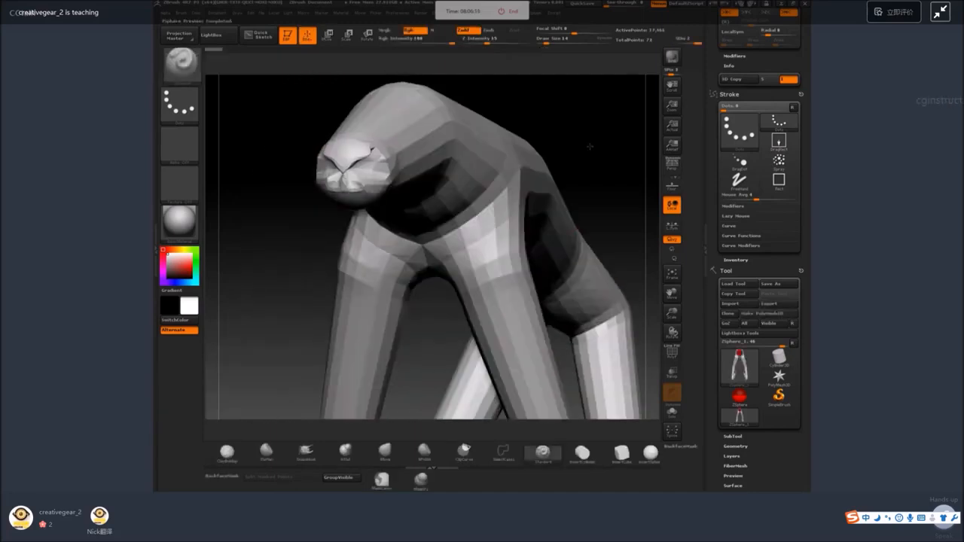
pyautogui.moveTo(593, 147); pyautogui.dragTo(501, 160)
pyautogui.press('a')
pyautogui.moveTo(784, 472)
pyautogui.mouseDown()
pyautogui.moveTo(783, 406)
pyautogui.moveTo(758, 320)
pyautogui.mouseUp()
pyautogui.click(741, 261)
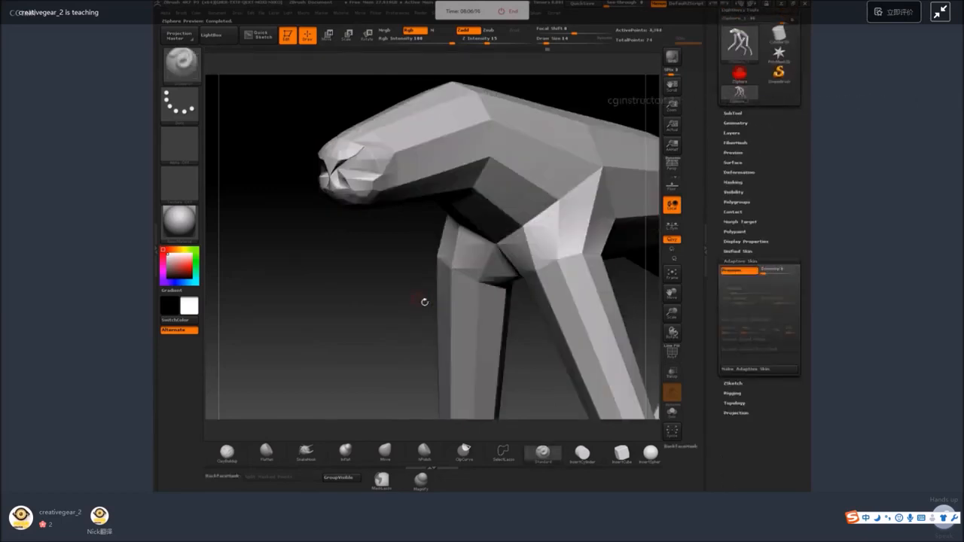
pyautogui.press('a')
pyautogui.press('a')
pyautogui.hotkey('shift', 'f')
# Lower the adaptive skin's G Radial setting and preview the coarser mesh on the whole figure.
pyautogui.press('a')
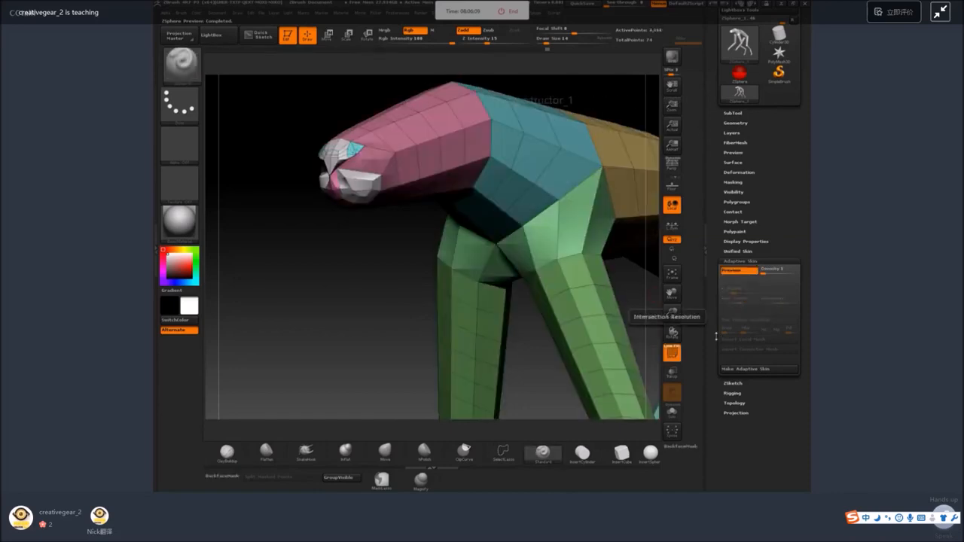
pyautogui.press('a')
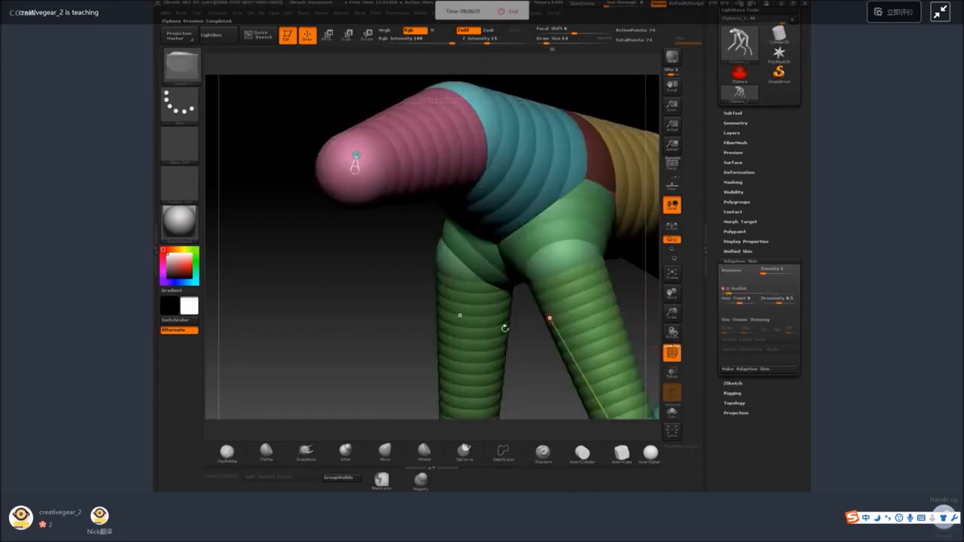
pyautogui.press('a')
pyautogui.press('a')
pyautogui.press('a')
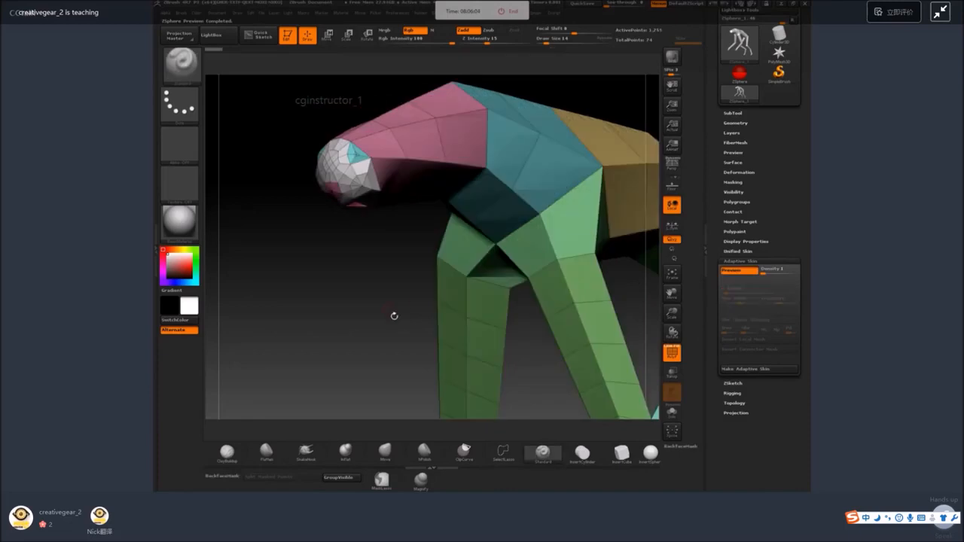
pyautogui.press('a')
pyautogui.press('f')
pyautogui.press('a')
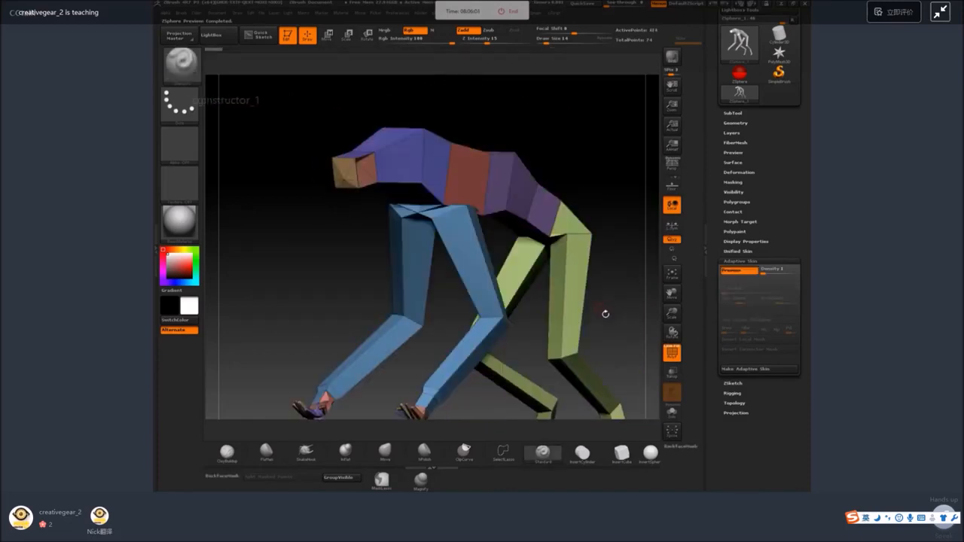
pyautogui.press('a')
# Return to the ZSphere display and draw a small tail ZSphere at the rear end of the spine between the hips.
pyautogui.press('a')
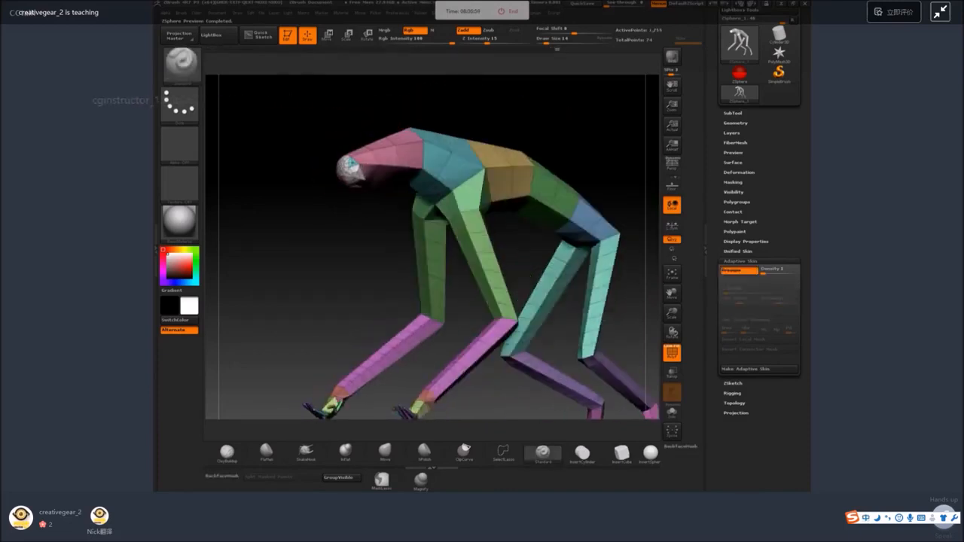
pyautogui.keyDown('shift'); pyautogui.moveTo(619, 324); pyautogui.dragTo(610, 368); pyautogui.keyUp('shift')
pyautogui.press('a')
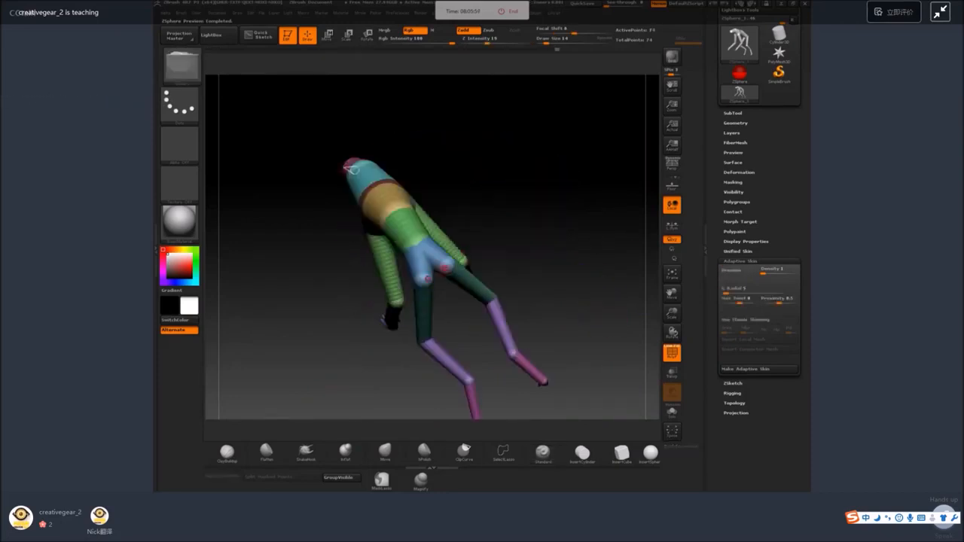
pyautogui.moveTo(443, 139); pyautogui.dragTo(544, 185)
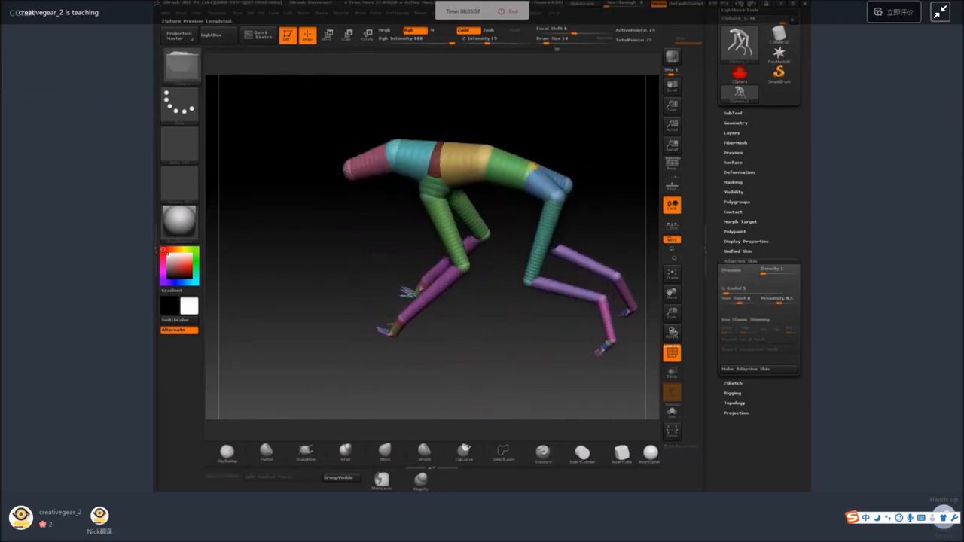
pyautogui.click(327, 37)
pyautogui.moveTo(569, 86)
pyautogui.mouseDown()
pyautogui.moveTo(598, 90)
pyautogui.moveTo(540, 161)
pyautogui.mouseUp()
pyautogui.click(308, 37)
pyautogui.moveTo(482, 128); pyautogui.dragTo(550, 191)
pyautogui.keyDown('ctrl'); pyautogui.moveTo(549, 191); pyautogui.dragTo(616, 228, button='right'); pyautogui.keyUp('ctrl')
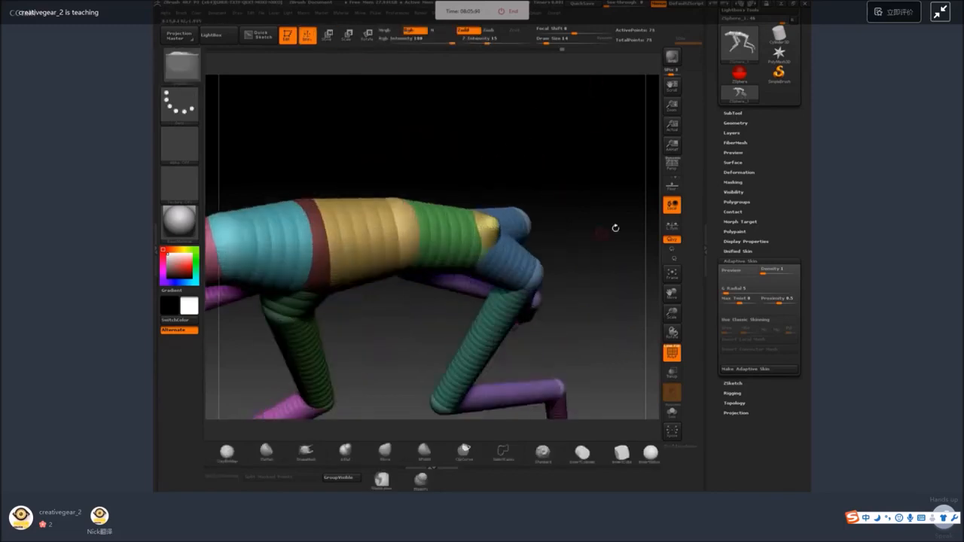
pyautogui.moveTo(616, 228); pyautogui.dragTo(571, 224)
pyautogui.moveTo(566, 162); pyautogui.dragTo(528, 175)
# Pull the tail ZSphere backward and upward from the rump into a long straight tail.
pyautogui.click(328, 36)
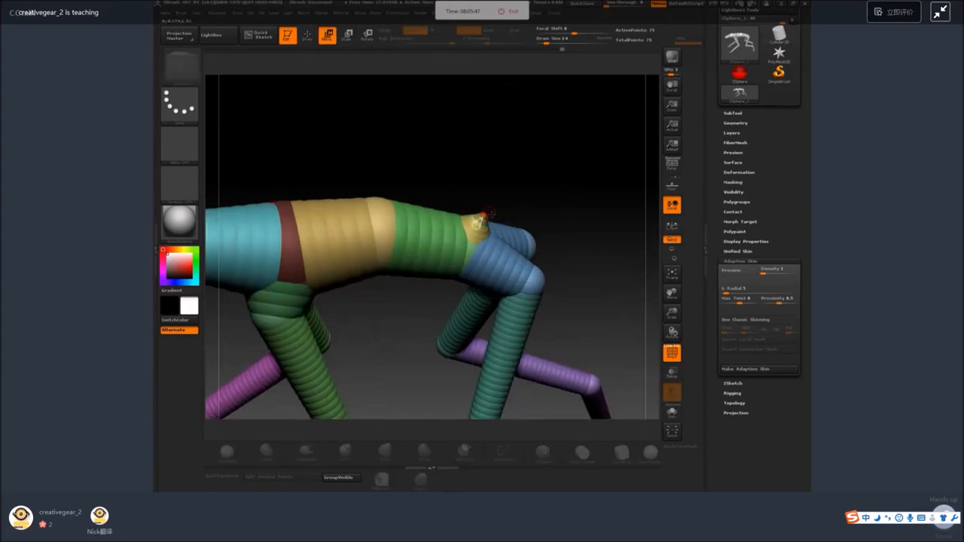
pyautogui.moveTo(480, 223); pyautogui.dragTo(657, 145)
pyautogui.keyDown('shift'); pyautogui.moveTo(599, 173); pyautogui.dragTo(609, 224); pyautogui.keyUp('shift')
pyautogui.keyDown('ctrl'); pyautogui.moveTo(607, 225); pyautogui.dragTo(568, 237, button='right'); pyautogui.keyUp('ctrl')
# Preview the adaptive skin and convert the ZSphere figure into a PolyMesh3D.
pyautogui.press('a')
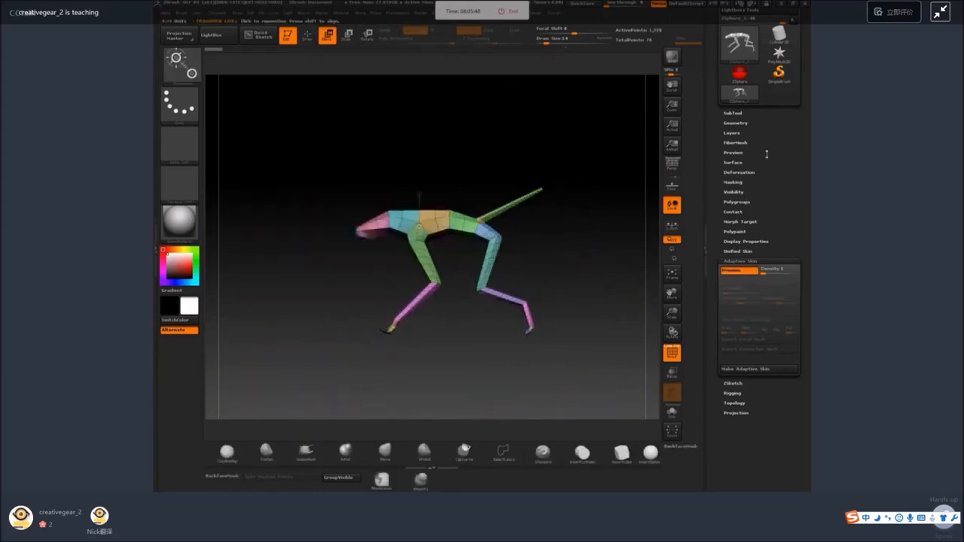
pyautogui.moveTo(767, 153); pyautogui.dragTo(769, 380)
pyautogui.click(785, 218)
pyautogui.click(307, 36)
# Merge the whole visible mesh into a single polygroup.
pyautogui.moveTo(444, 154); pyautogui.dragTo(480, 159)
pyautogui.keyDown('shift'); pyautogui.moveTo(488, 195); pyautogui.dragTo(507, 204); pyautogui.keyUp('shift')
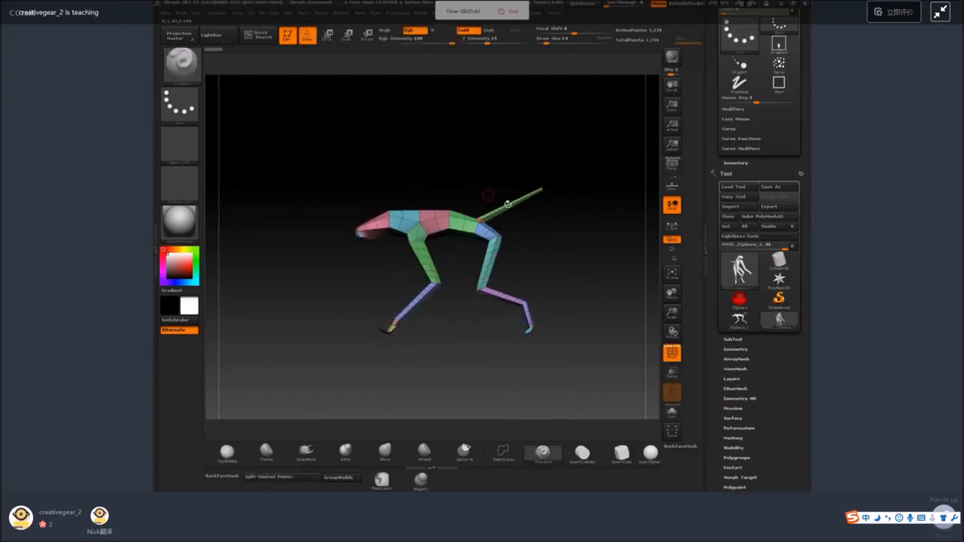
pyautogui.keyDown('ctrl'); pyautogui.moveTo(597, 267); pyautogui.dragTo(603, 280, button='right'); pyautogui.keyUp('ctrl')
pyautogui.click(337, 478)
pyautogui.keyDown('ctrl'); pyautogui.moveTo(386, 361); pyautogui.dragTo(392, 381, button='right'); pyautogui.keyUp('ctrl')
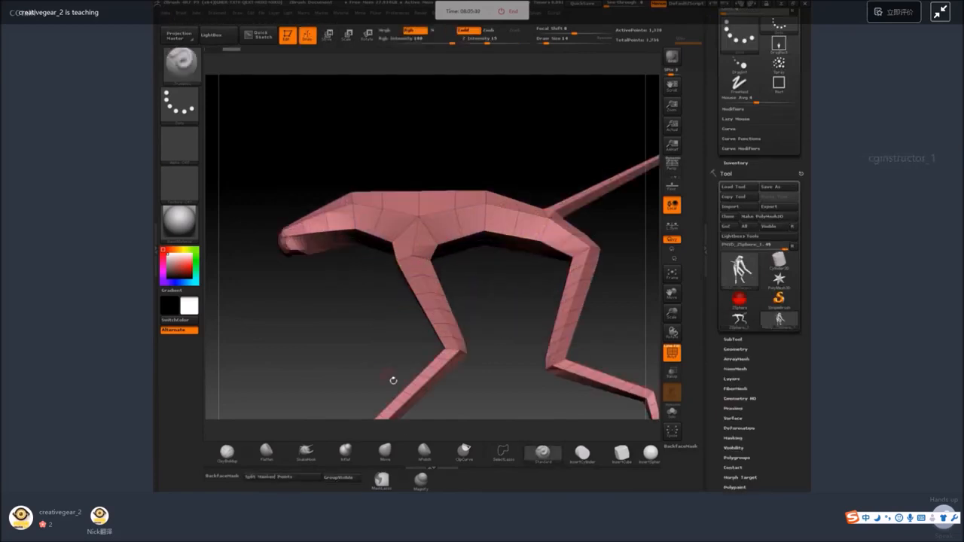
# Pull the back upward and the chest downward with the SnakeHook brush at draw size 124.
pyautogui.click(306, 452)
pyautogui.press('space')
pyautogui.moveTo(406, 199)
pyautogui.mouseDown()
pyautogui.moveTo(422, 199)
pyautogui.moveTo(419, 177)
pyautogui.moveTo(395, 180)
pyautogui.mouseUp()
pyautogui.moveTo(469, 197); pyautogui.dragTo(475, 179)
pyautogui.moveTo(476, 277); pyautogui.dragTo(491, 296, button='right')
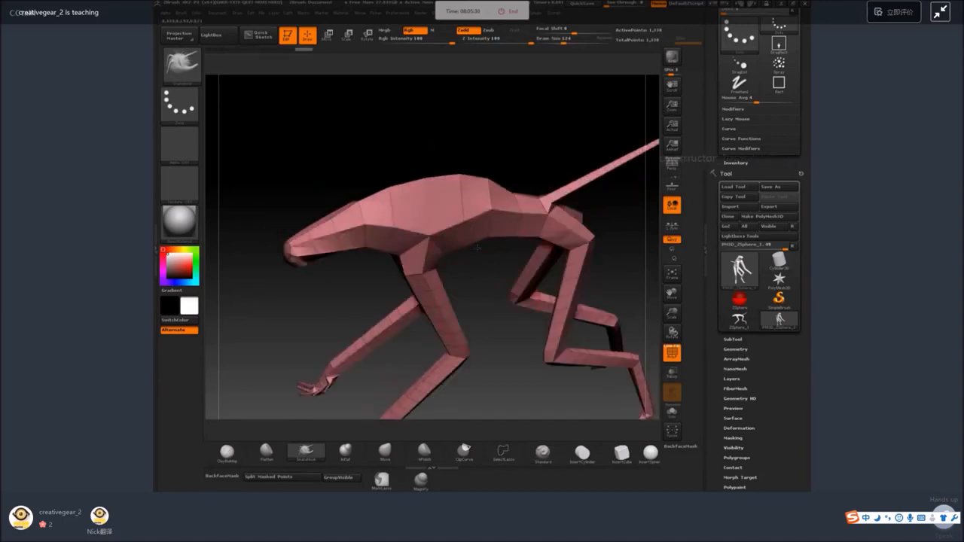
pyautogui.moveTo(477, 248); pyautogui.dragTo(492, 272)
# Reduce the SnakeHook draw size and raise the outline of the neck, shoulders and upper back into a smooth arch.
pyautogui.press('space')
pyautogui.moveTo(493, 286); pyautogui.dragTo(533, 292, button='right')
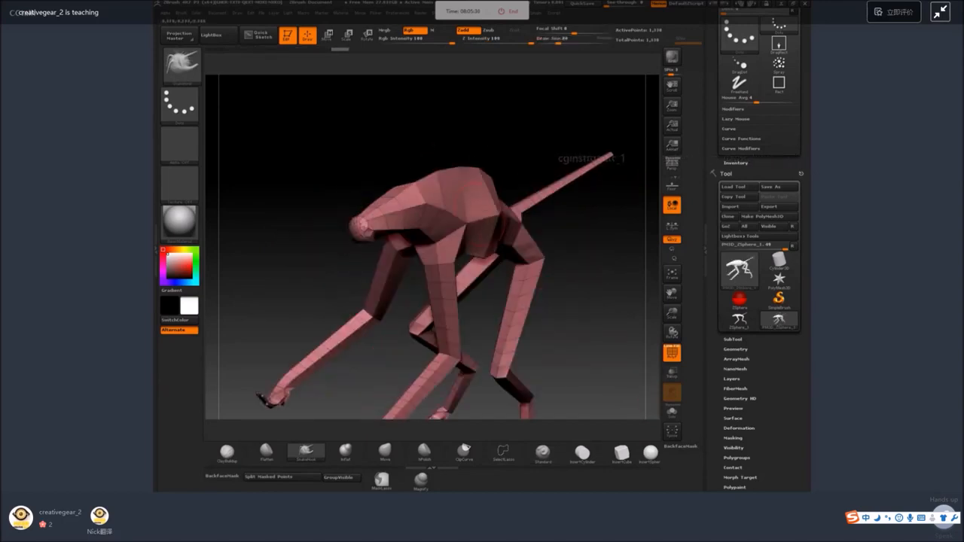
pyautogui.keyDown('shift'); pyautogui.moveTo(448, 193); pyautogui.dragTo(397, 201, button='right'); pyautogui.keyUp('shift')
pyautogui.moveTo(384, 213); pyautogui.dragTo(386, 200)
pyautogui.moveTo(416, 196); pyautogui.dragTo(416, 185)
pyautogui.moveTo(446, 180); pyautogui.dragTo(447, 173)
pyautogui.moveTo(367, 219); pyautogui.dragTo(363, 209)
# Reshape the head, throat and muzzle with the SnakeHook brush, checking the form from the side and front.
pyautogui.moveTo(331, 312)
pyautogui.mouseDown()
pyautogui.moveTo(369, 326)
pyautogui.moveTo(340, 319)
pyautogui.mouseUp()
pyautogui.moveTo(346, 277)
pyautogui.mouseDown()
pyautogui.moveTo(350, 287)
pyautogui.moveTo(374, 288)
pyautogui.moveTo(348, 279)
pyautogui.moveTo(362, 273)
pyautogui.moveTo(351, 292)
pyautogui.mouseUp()
pyautogui.moveTo(412, 272)
pyautogui.mouseDown()
pyautogui.moveTo(418, 282)
pyautogui.moveTo(444, 277)
pyautogui.mouseUp()
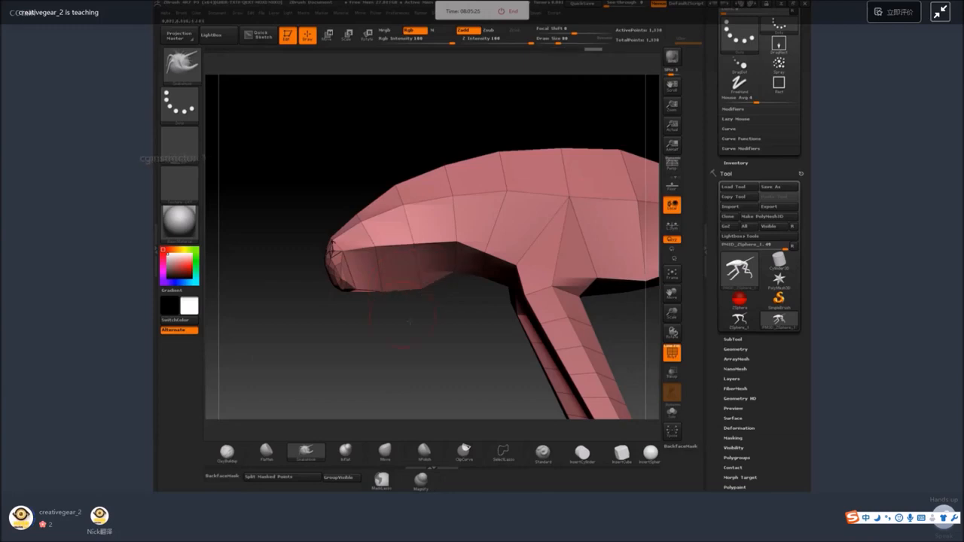
pyautogui.keyDown('shift'); pyautogui.moveTo(398, 317); pyautogui.dragTo(452, 257); pyautogui.keyUp('shift')
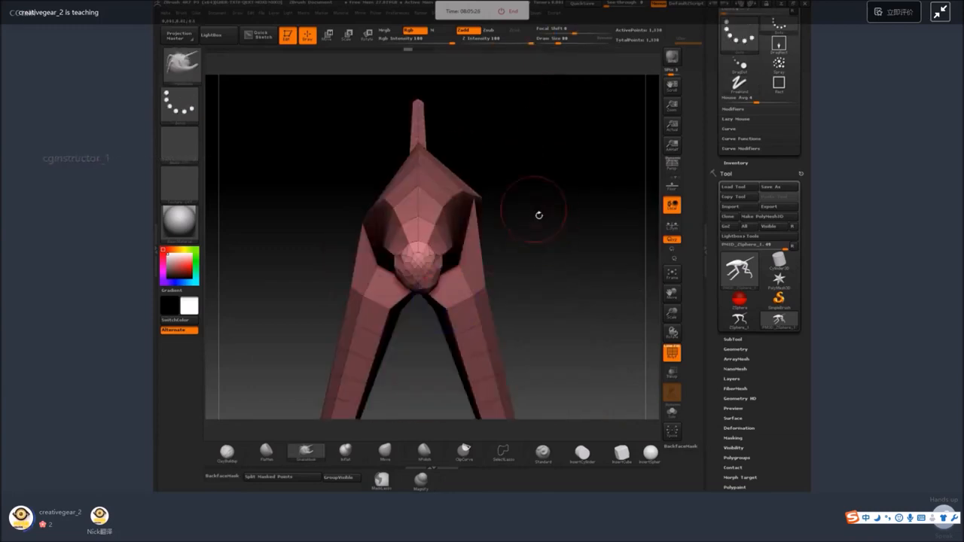
pyautogui.moveTo(539, 216); pyautogui.dragTo(516, 253)
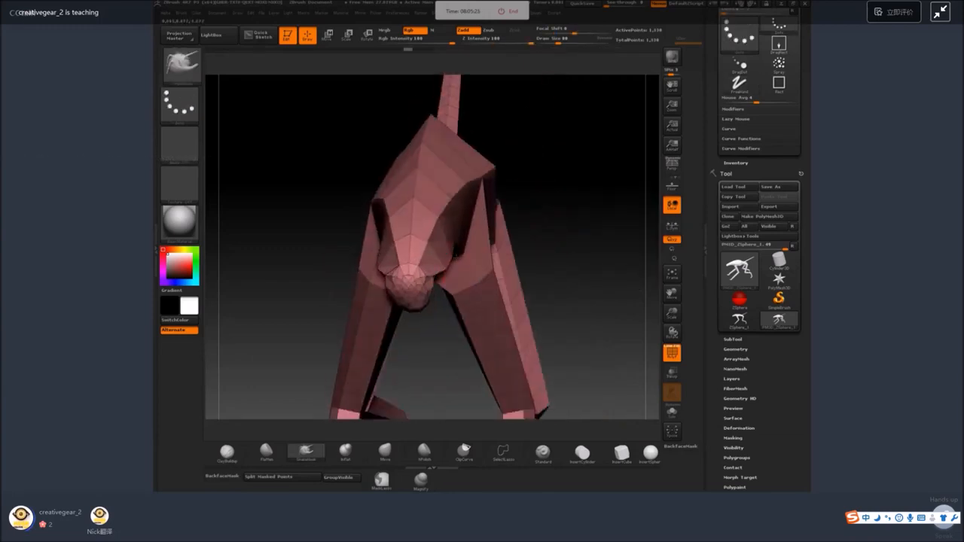
pyautogui.keyDown('shift'); pyautogui.moveTo(420, 265); pyautogui.dragTo(413, 280); pyautogui.keyUp('shift')
pyautogui.moveTo(435, 339)
pyautogui.keyDown('shift'); pyautogui.mouseDown()
pyautogui.moveTo(446, 328)
pyautogui.moveTo(418, 308)
pyautogui.mouseUp(); pyautogui.keyUp('shift')
# Adjust the creature's shoulders and legs with the SnakeHook brush, checking the form from the front and side.
pyautogui.keyDown('shift'); pyautogui.moveTo(577, 260); pyautogui.dragTo(527, 254); pyautogui.keyUp('shift')
pyautogui.keyDown('alt'); pyautogui.moveTo(502, 345); pyautogui.dragTo(448, 214); pyautogui.keyUp('alt')
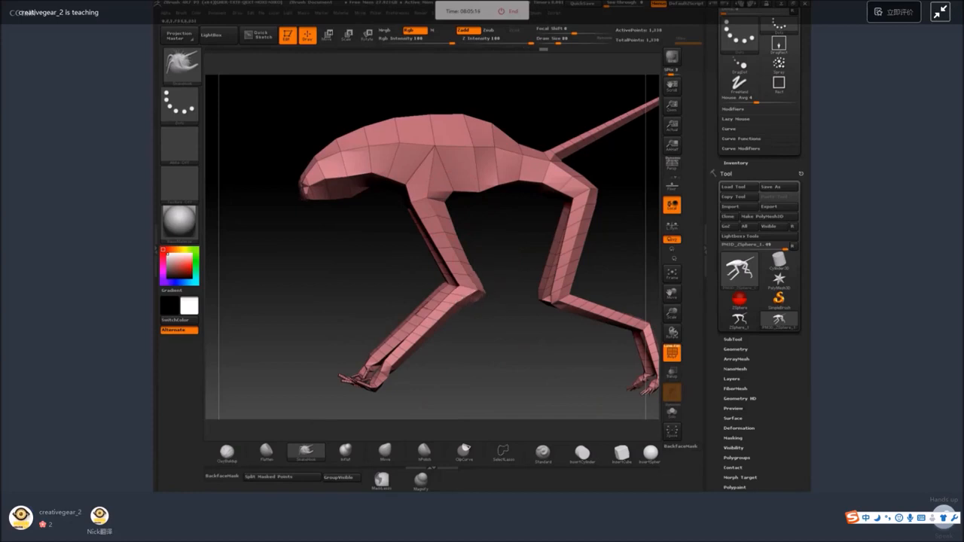
pyautogui.moveTo(460, 314); pyautogui.dragTo(494, 354)
pyautogui.moveTo(444, 296); pyautogui.dragTo(450, 307)
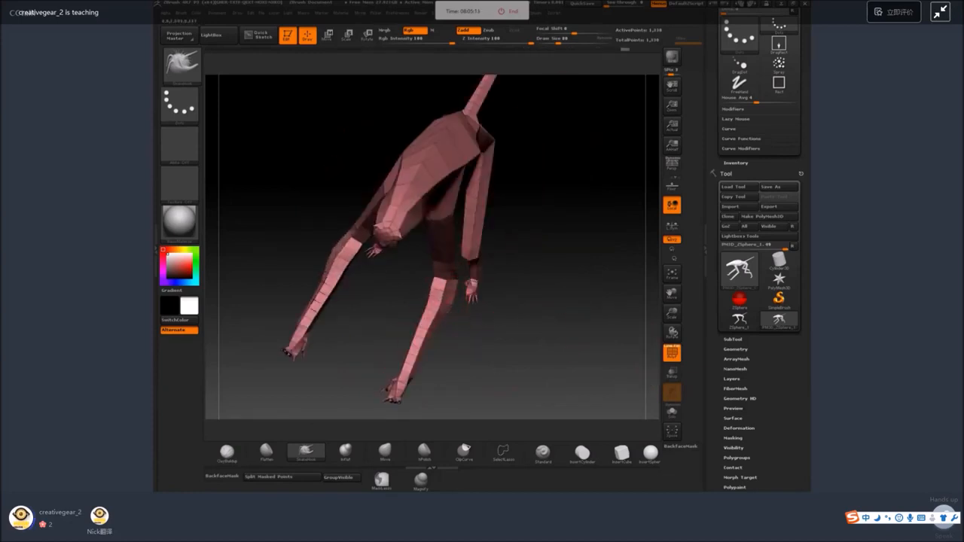
pyautogui.moveTo(493, 248)
pyautogui.mouseDown()
pyautogui.moveTo(474, 250)
pyautogui.moveTo(436, 317)
pyautogui.moveTo(430, 241)
pyautogui.mouseUp()
pyautogui.press('space')
pyautogui.moveTo(561, 224)
pyautogui.mouseDown()
pyautogui.moveTo(486, 218)
pyautogui.moveTo(477, 227)
pyautogui.moveTo(495, 238)
pyautogui.mouseUp()
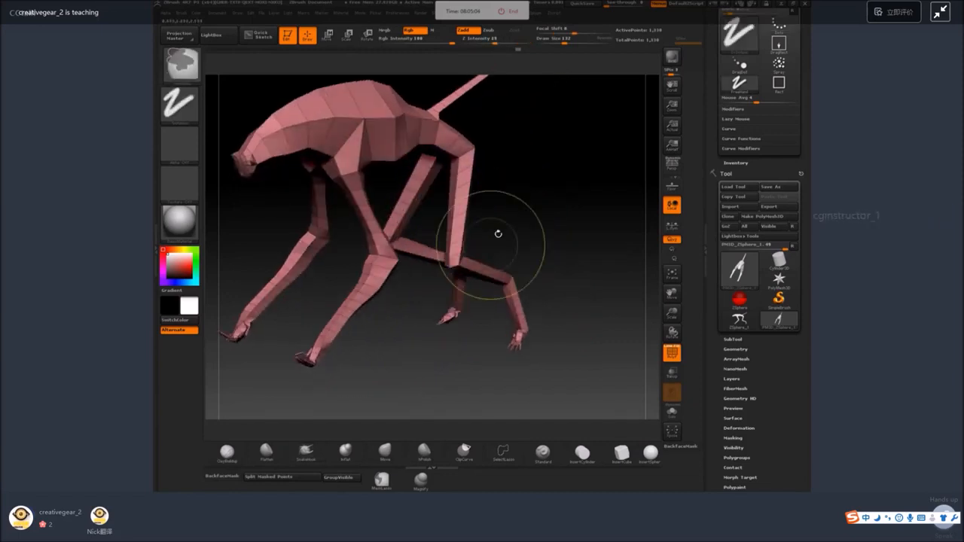
# Thicken the front and hind feet with the Inflate brush at draw size 132.
pyautogui.click(344, 453)
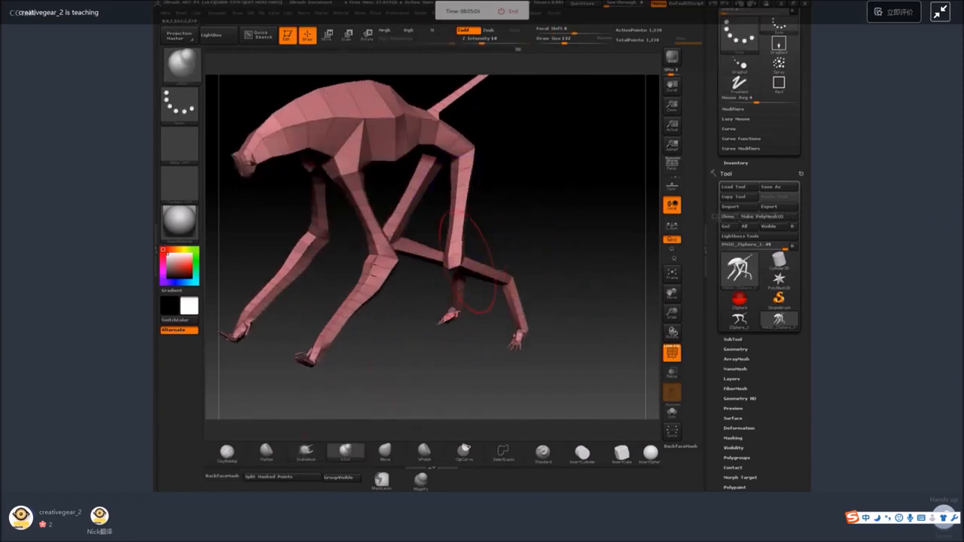
pyautogui.moveTo(522, 325); pyautogui.dragTo(517, 345)
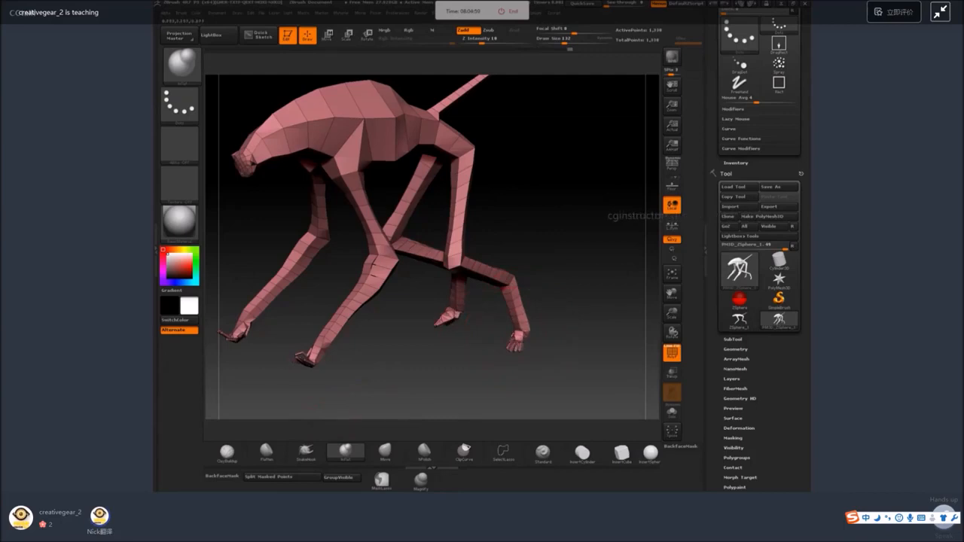
pyautogui.moveTo(314, 349)
pyautogui.mouseDown()
pyautogui.moveTo(306, 361)
pyautogui.moveTo(422, 392)
pyautogui.mouseUp()
pyautogui.moveTo(413, 358); pyautogui.dragTo(348, 310)
pyautogui.keyDown('alt'); pyautogui.moveTo(506, 122); pyautogui.dragTo(475, 190); pyautogui.keyUp('alt')
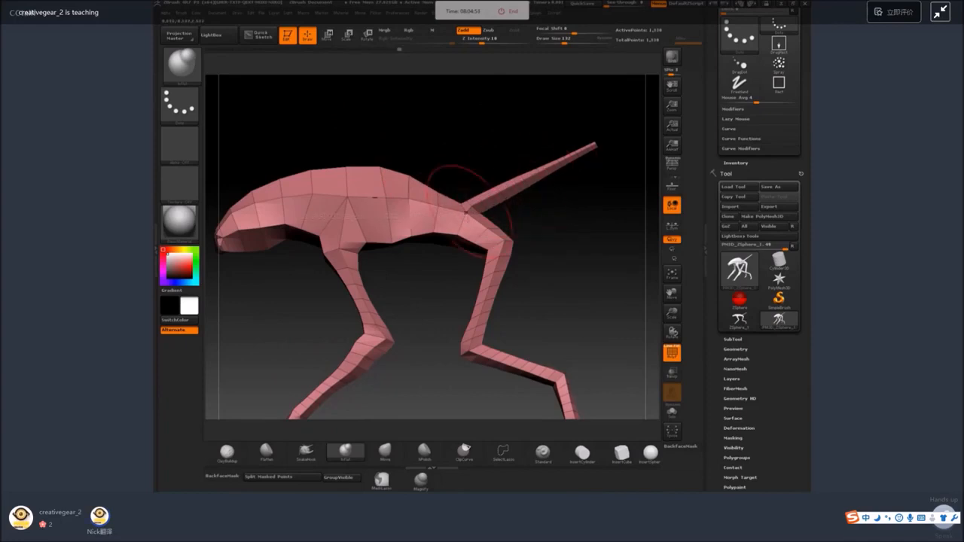
# Subdivide the creature mesh once, to subdivision level 2.
pyautogui.keyDown('alt'); pyautogui.moveTo(531, 298); pyautogui.dragTo(526, 245); pyautogui.keyUp('alt')
pyautogui.moveTo(526, 244)
pyautogui.mouseDown()
pyautogui.moveTo(517, 243)
pyautogui.moveTo(540, 244)
pyautogui.mouseUp()
pyautogui.keyDown('alt'); pyautogui.moveTo(541, 244); pyautogui.dragTo(541, 267); pyautogui.keyUp('alt')
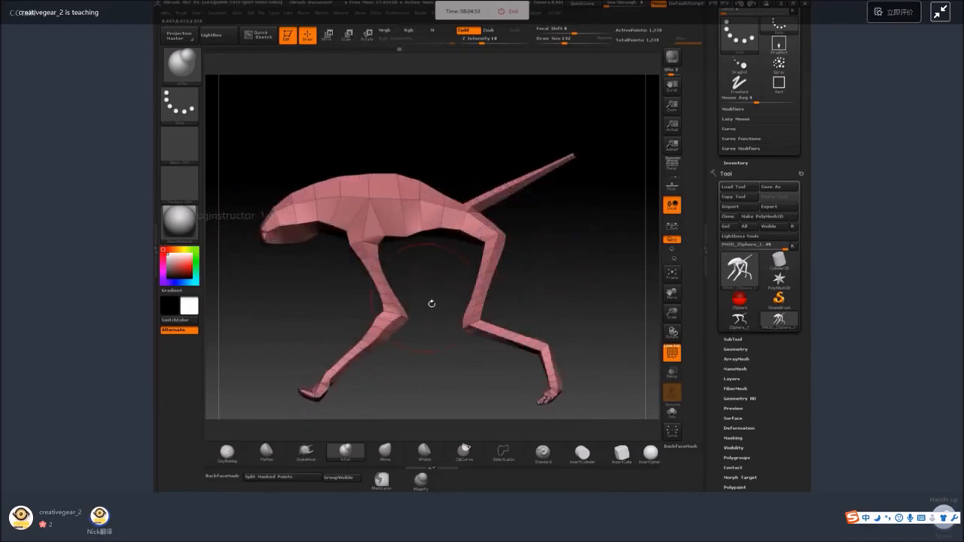
pyautogui.press('d')
pyautogui.keyDown('alt'); pyautogui.moveTo(383, 129); pyautogui.dragTo(411, 148); pyautogui.keyUp('alt')
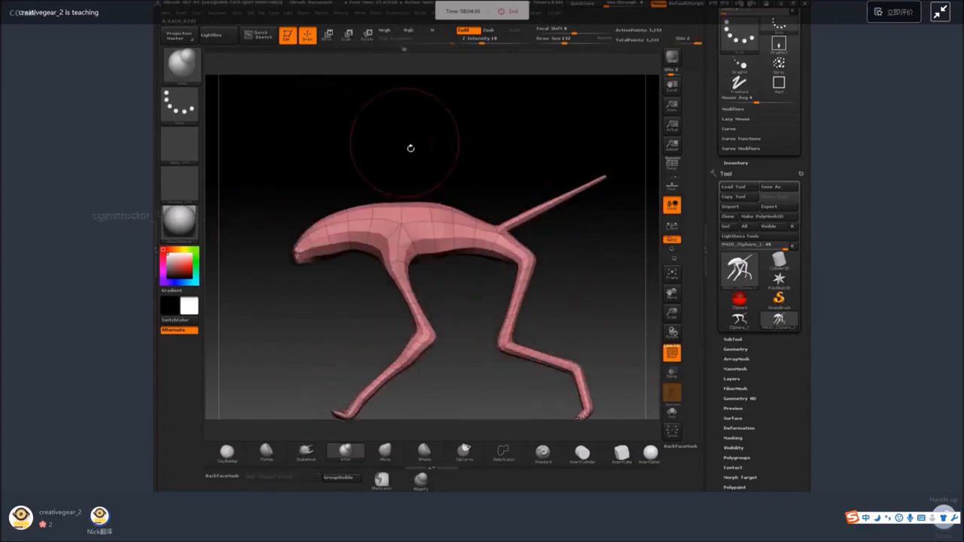
# Raise the arch of the upper back with the SnakeHook brush, undo the extra stroke, and reduce the draw size.
pyautogui.click(306, 451)
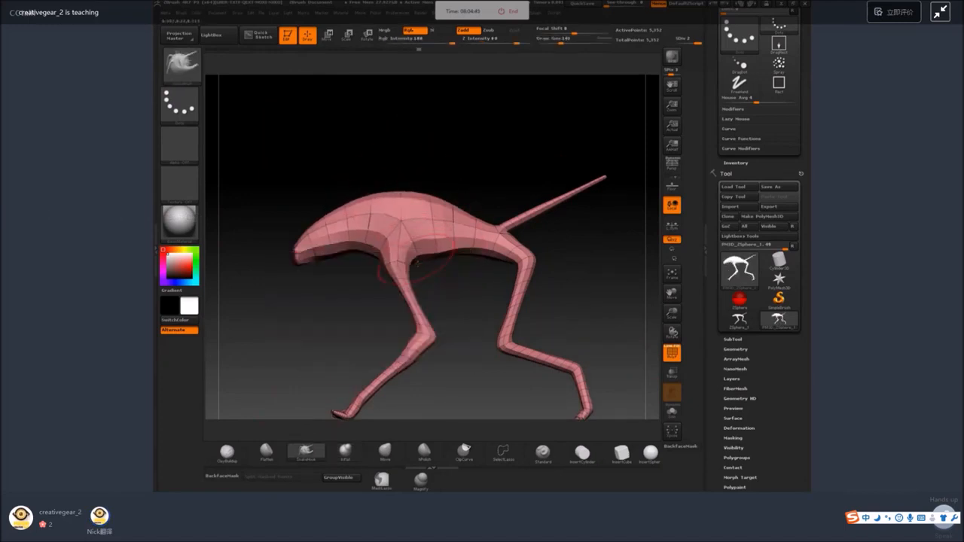
pyautogui.moveTo(461, 288); pyautogui.dragTo(528, 280)
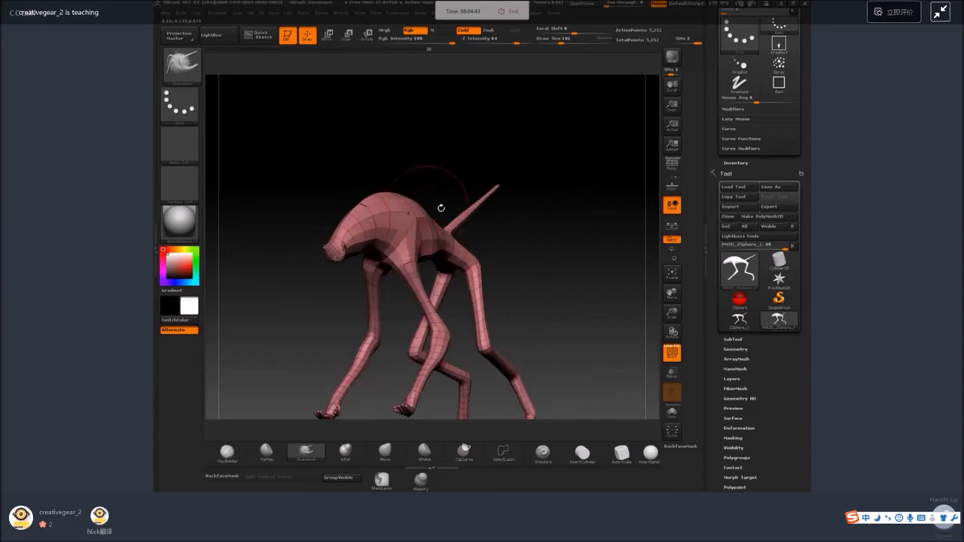
pyautogui.moveTo(441, 207); pyautogui.dragTo(482, 287)
pyautogui.hotkey('ctrl', 'z')
pyautogui.moveTo(544, 194)
pyautogui.mouseDown()
pyautogui.moveTo(541, 208)
pyautogui.moveTo(510, 201)
pyautogui.mouseUp()
pyautogui.press('space')
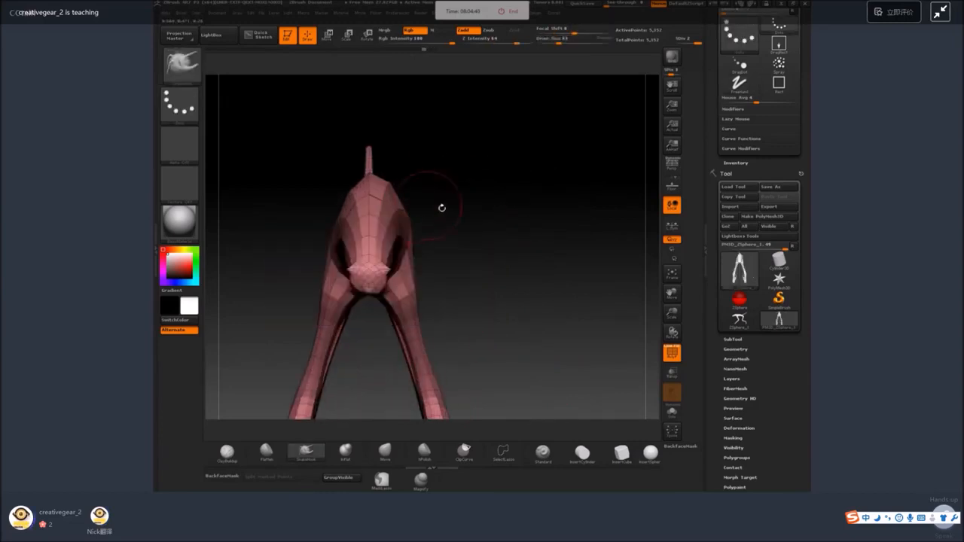
# Shape the shoulders, chest and upper front legs with the SnakeHook brush at draw size 83.
pyautogui.moveTo(440, 195); pyautogui.dragTo(384, 184)
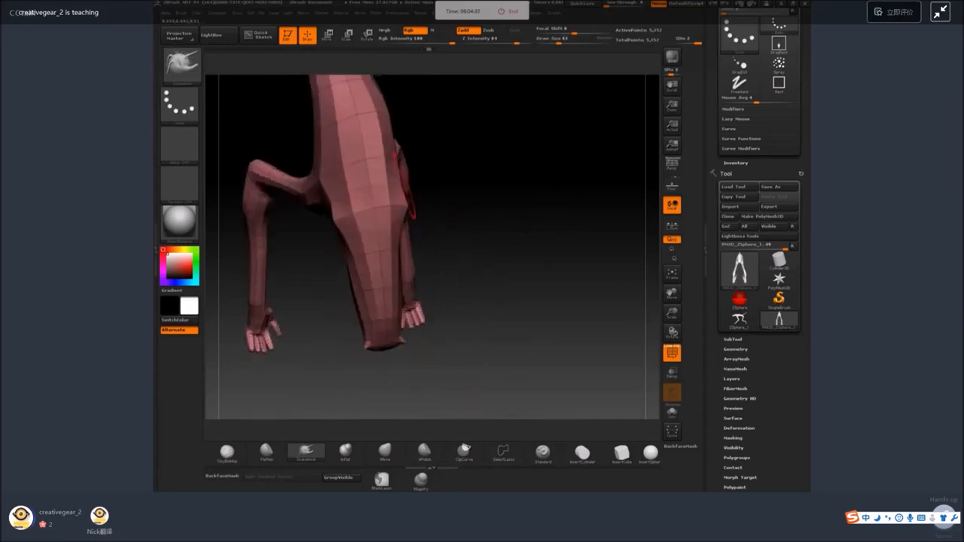
pyautogui.moveTo(523, 208); pyautogui.dragTo(464, 183)
pyautogui.moveTo(505, 290); pyautogui.dragTo(455, 215)
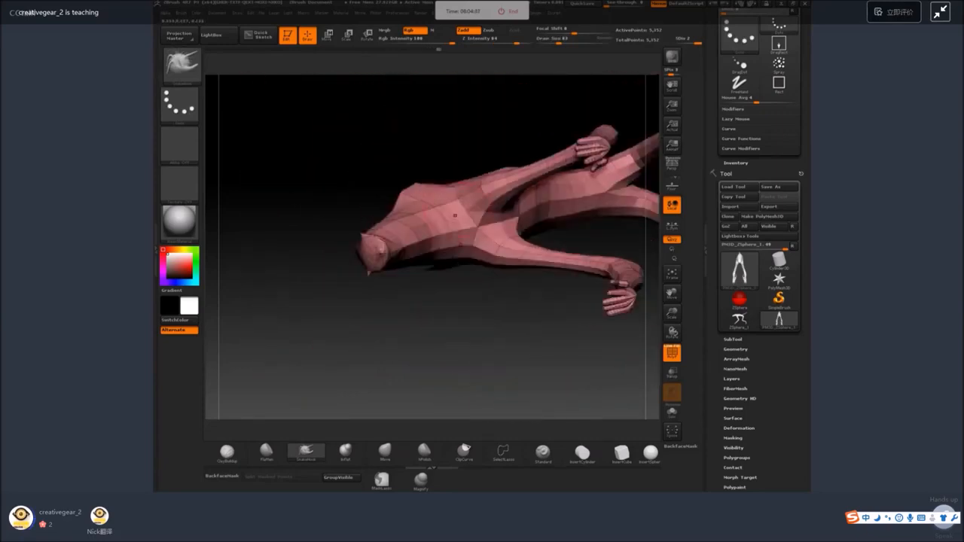
pyautogui.moveTo(434, 163); pyautogui.dragTo(461, 230)
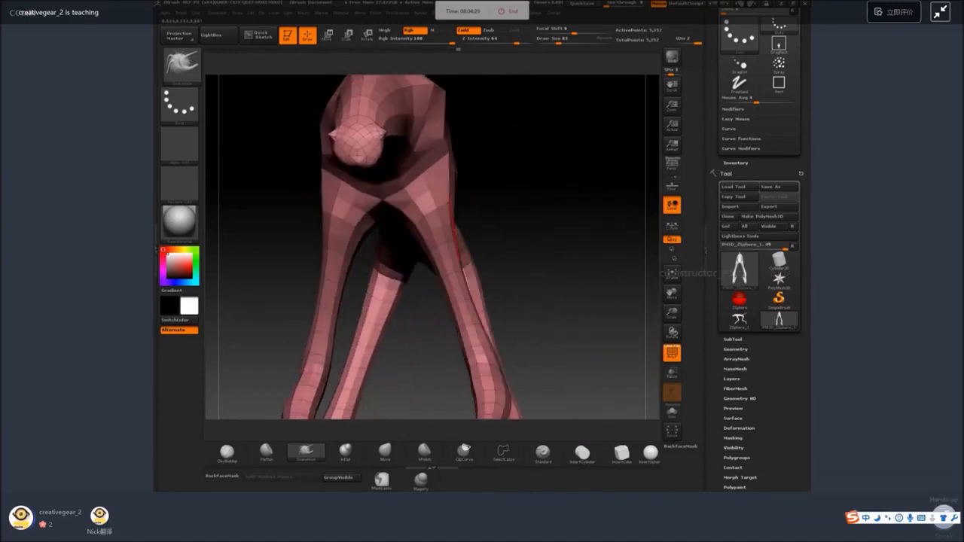
pyautogui.moveTo(564, 204); pyautogui.dragTo(585, 231)
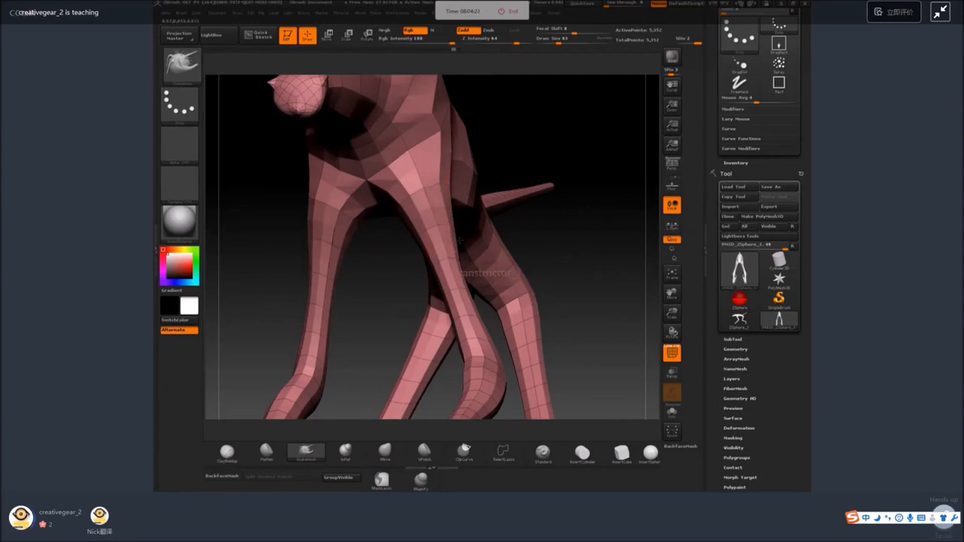
pyautogui.moveTo(576, 257); pyautogui.dragTo(580, 312)
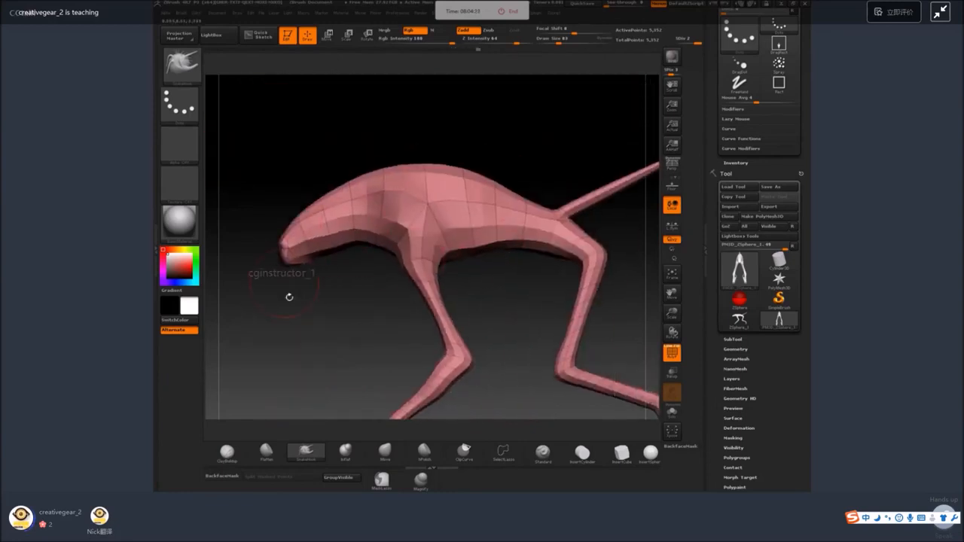
# Refine the head with a smaller SnakeHook brush and push a mouth hollow into the front of the muzzle.
pyautogui.moveTo(288, 297); pyautogui.dragTo(313, 290)
pyautogui.rightClick(284, 264)
pyautogui.click(292, 266)
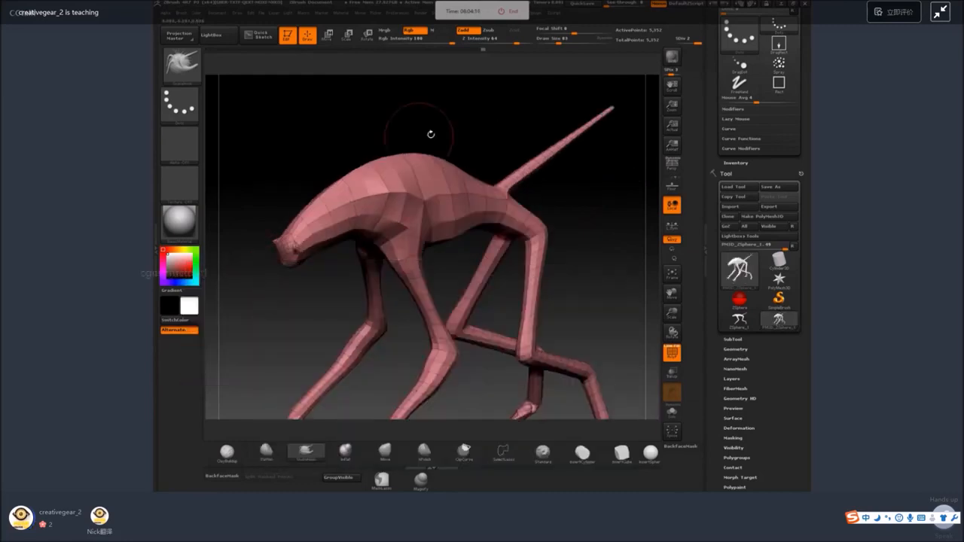
pyautogui.rightClick(432, 139)
pyautogui.moveTo(430, 133); pyautogui.dragTo(421, 141)
pyautogui.moveTo(290, 305)
pyautogui.keyDown('alt'); pyautogui.mouseDown()
pyautogui.moveTo(280, 279)
pyautogui.moveTo(295, 258)
pyautogui.mouseUp(); pyautogui.keyUp('alt')
pyautogui.press('F1')
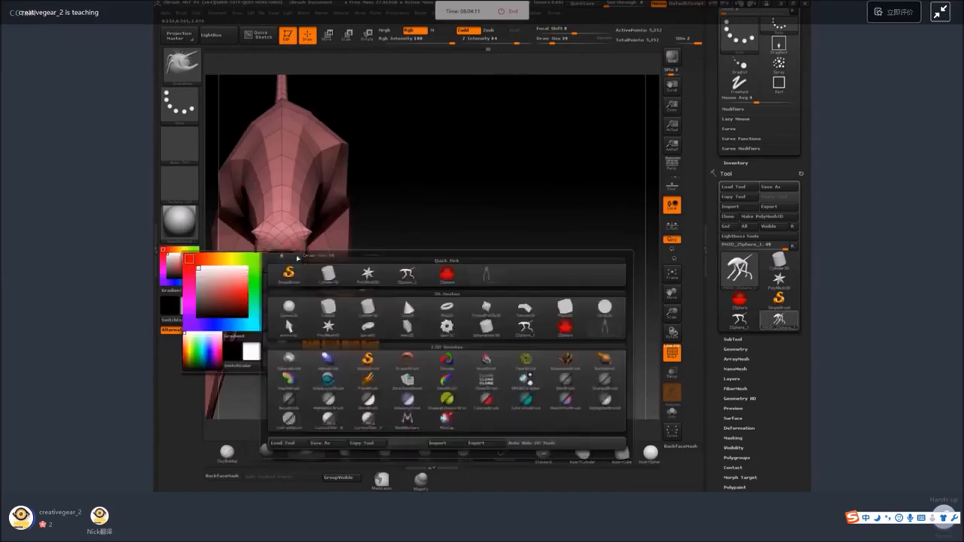
pyautogui.moveTo(379, 188)
pyautogui.mouseDown()
pyautogui.moveTo(422, 231)
pyautogui.moveTo(451, 222)
pyautogui.mouseUp()
pyautogui.press('space')
pyautogui.moveTo(318, 259); pyautogui.dragTo(314, 259)
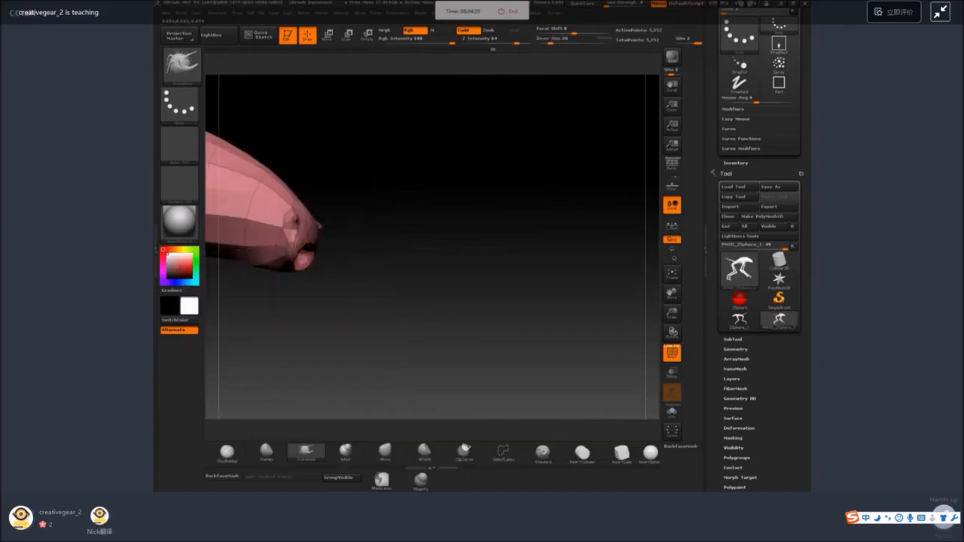
pyautogui.moveTo(372, 246)
pyautogui.keyDown('shift'); pyautogui.mouseDown()
pyautogui.moveTo(348, 246)
pyautogui.moveTo(299, 211)
pyautogui.mouseUp(); pyautogui.keyUp('shift')
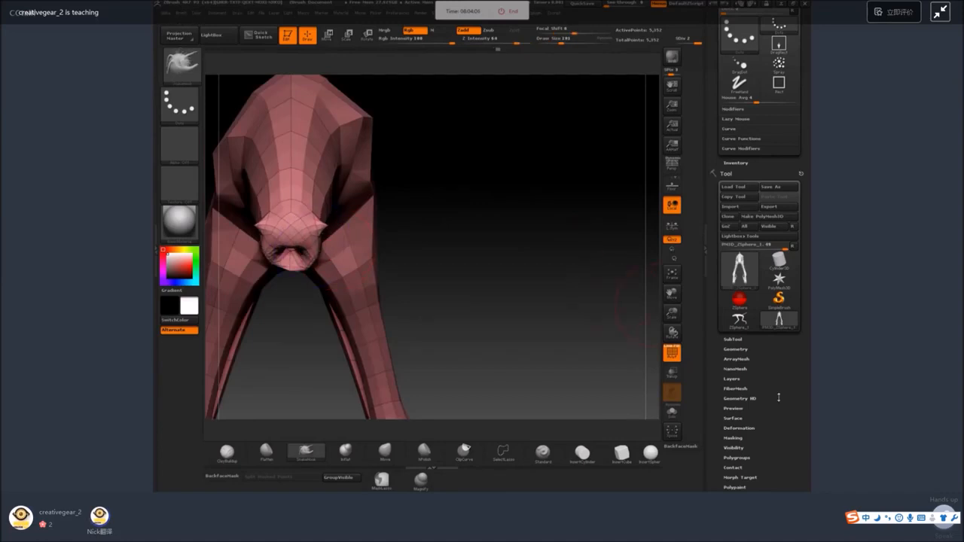
# Delete the lower subdivision level and apply Mirror And Weld to the mesh.
pyautogui.moveTo(775, 414); pyautogui.dragTo(774, 376)
pyautogui.click(760, 391)
pyautogui.moveTo(757, 327); pyautogui.dragTo(757, 91)
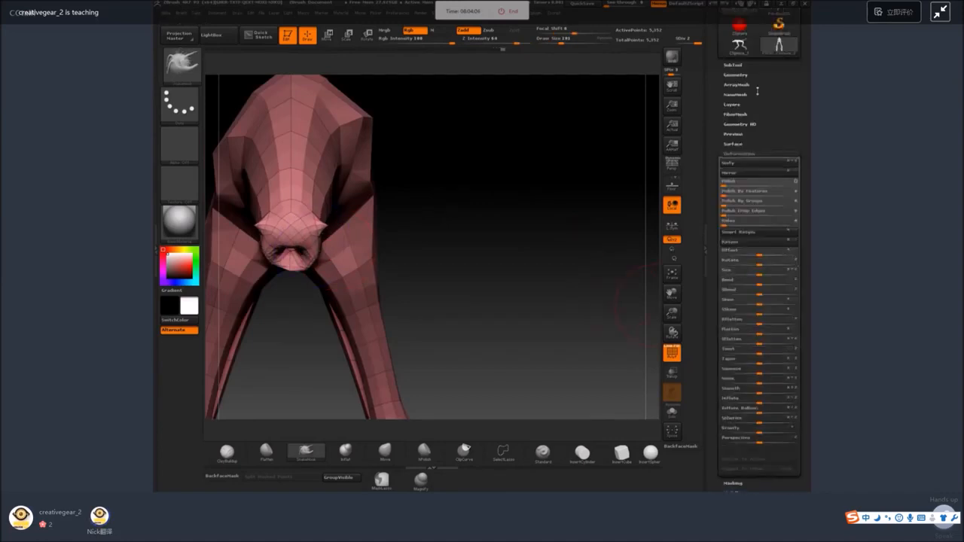
pyautogui.click(735, 75)
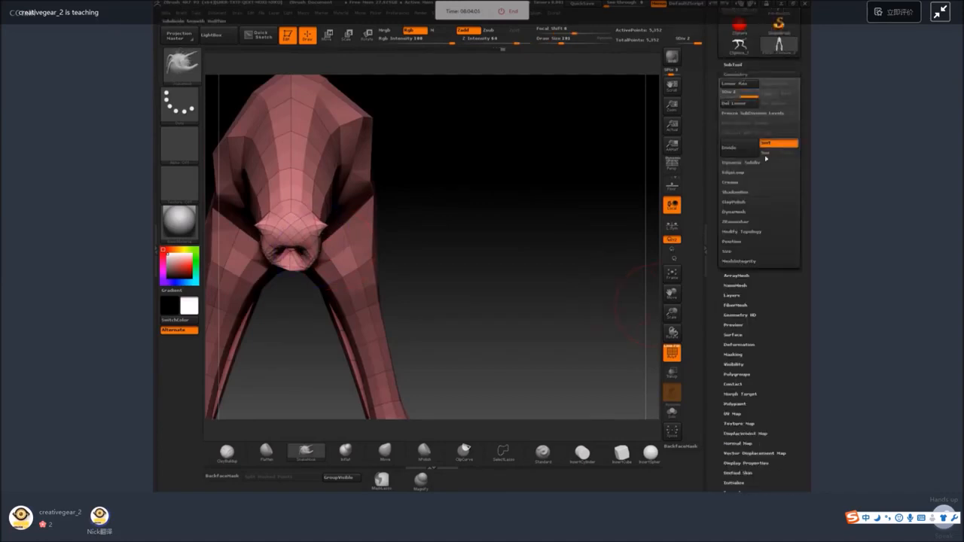
pyautogui.click(765, 235)
pyautogui.click(766, 268)
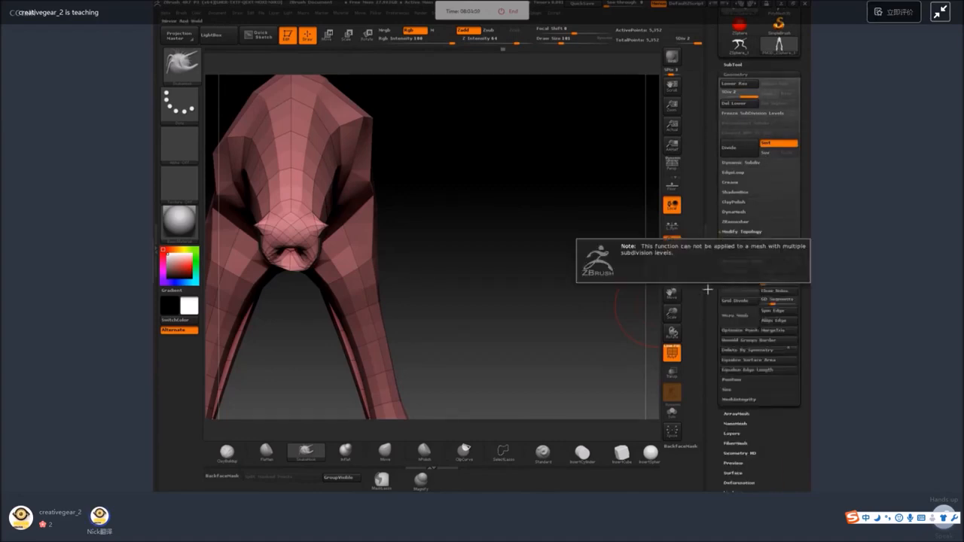
pyautogui.click(734, 102)
pyautogui.click(761, 264)
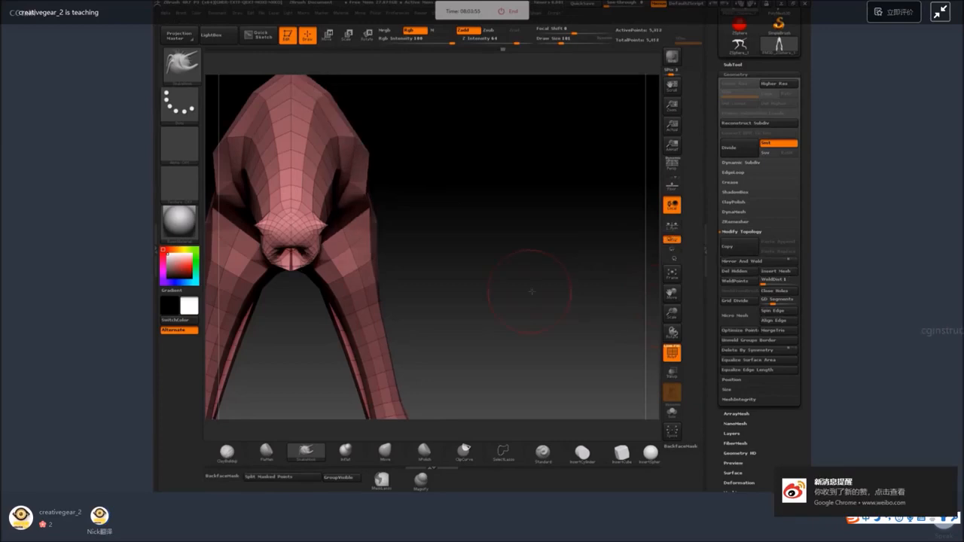
# Reshape the sides of the head and its pointed corners from the front and above with a resized SnakeHook brush.
pyautogui.keyDown('shift'); pyautogui.moveTo(528, 284); pyautogui.dragTo(476, 220); pyautogui.keyUp('shift')
pyautogui.press('space')
pyautogui.moveTo(324, 217)
pyautogui.mouseDown()
pyautogui.moveTo(310, 230)
pyautogui.moveTo(369, 245)
pyautogui.mouseUp()
pyautogui.press('space')
pyautogui.keyDown('alt'); pyautogui.moveTo(421, 201); pyautogui.dragTo(382, 204); pyautogui.keyUp('alt')
pyautogui.press('space')
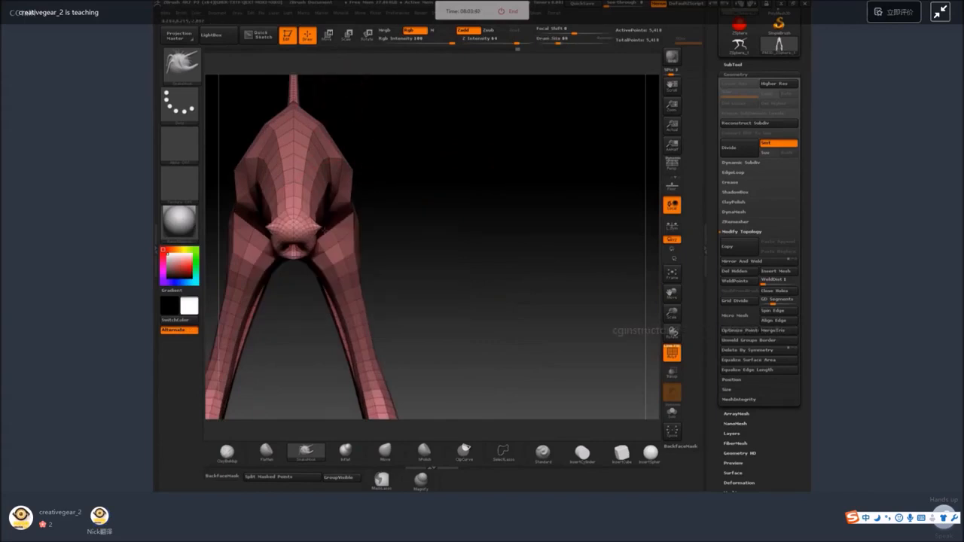
pyautogui.moveTo(320, 227); pyautogui.dragTo(301, 214)
pyautogui.moveTo(403, 161); pyautogui.dragTo(401, 211)
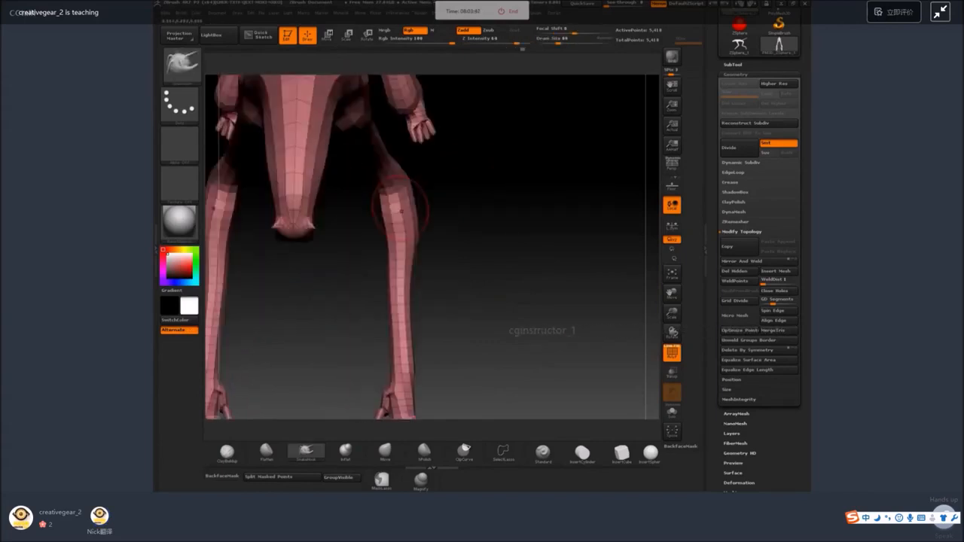
pyautogui.moveTo(307, 220); pyautogui.dragTo(322, 223)
# Pull out the muzzle and jaw in side view and lower the belly toward the hindquarters with the SnakeHook brush.
pyautogui.moveTo(512, 179)
pyautogui.mouseDown()
pyautogui.moveTo(450, 176)
pyautogui.moveTo(376, 192)
pyautogui.mouseUp()
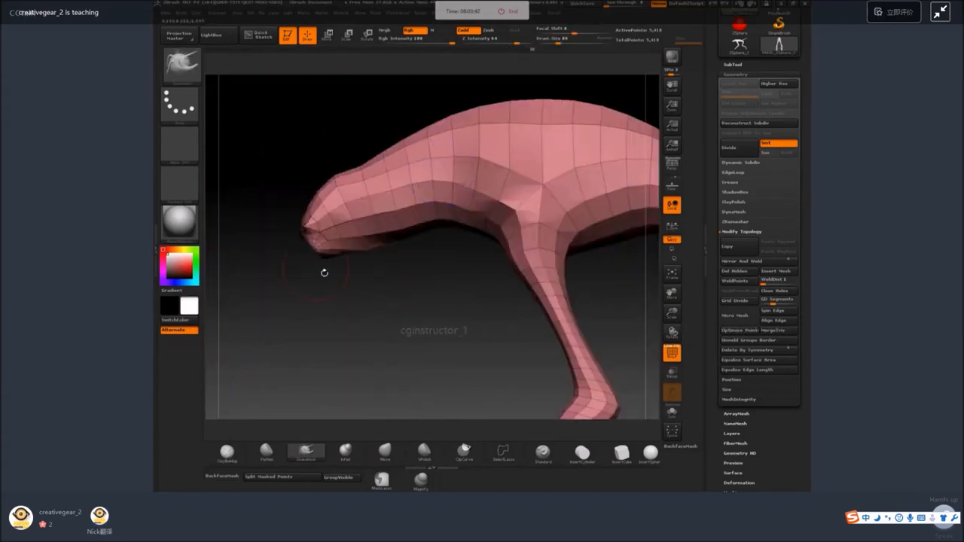
pyautogui.moveTo(328, 249)
pyautogui.mouseDown()
pyautogui.moveTo(321, 256)
pyautogui.moveTo(285, 238)
pyautogui.moveTo(311, 267)
pyautogui.mouseUp()
pyautogui.moveTo(314, 208)
pyautogui.mouseDown()
pyautogui.moveTo(303, 202)
pyautogui.moveTo(325, 203)
pyautogui.mouseUp()
pyautogui.moveTo(418, 291)
pyautogui.keyDown('alt'); pyautogui.mouseDown()
pyautogui.moveTo(525, 245)
pyautogui.moveTo(551, 291)
pyautogui.mouseUp(); pyautogui.keyUp('alt')
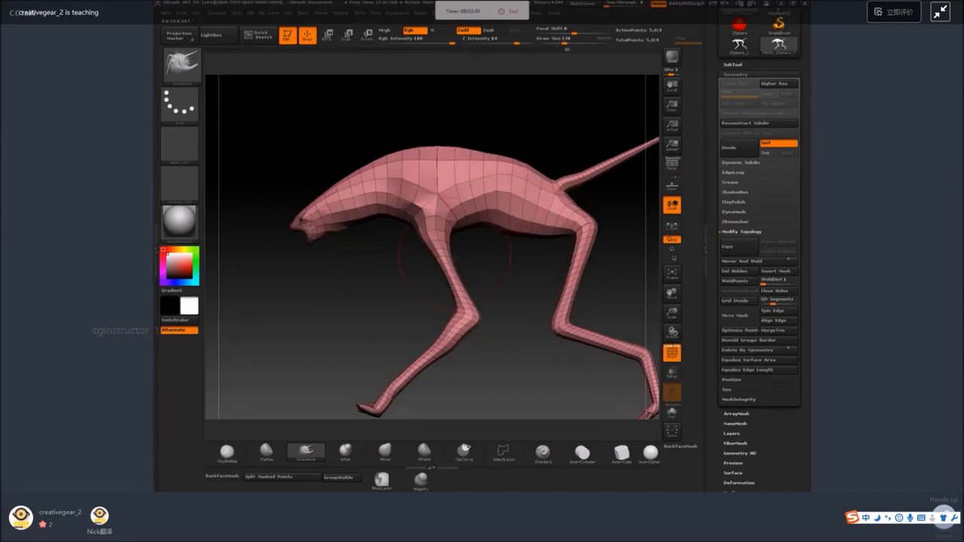
# Thicken the upper hind leg down to the knee with the Inflate brush.
pyautogui.press('b')
pyautogui.press('i')
pyautogui.press('n')
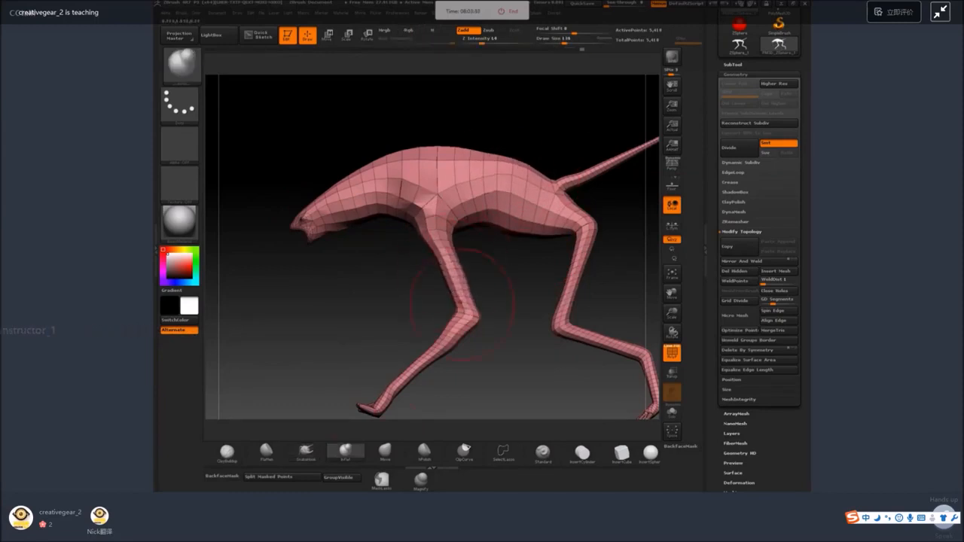
pyautogui.moveTo(585, 240)
pyautogui.mouseDown()
pyautogui.moveTo(574, 285)
pyautogui.moveTo(575, 232)
pyautogui.moveTo(568, 310)
pyautogui.mouseUp()
pyautogui.moveTo(619, 285); pyautogui.dragTo(470, 236)
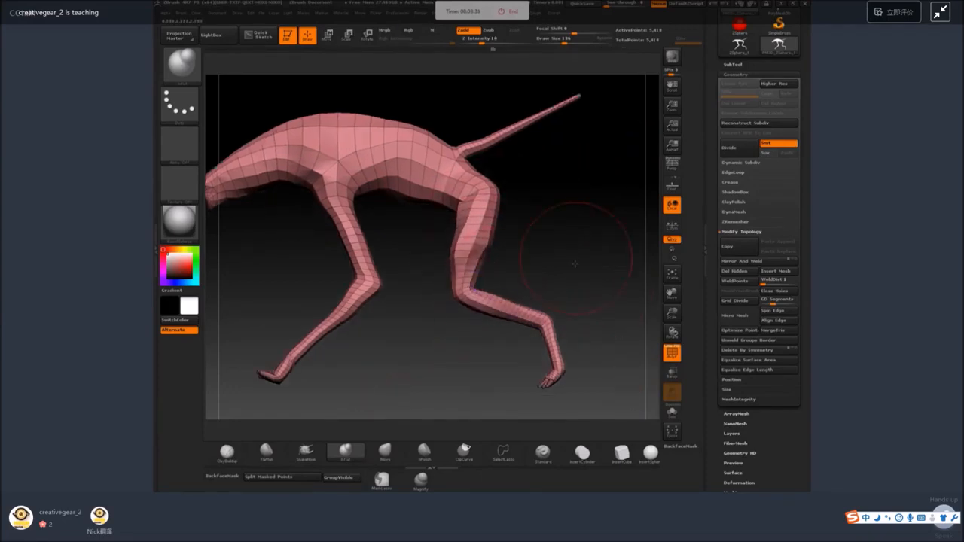
# Even out the surface of the thickened hind thigh with the Flatten brush.
pyautogui.moveTo(566, 226); pyautogui.dragTo(400, 323)
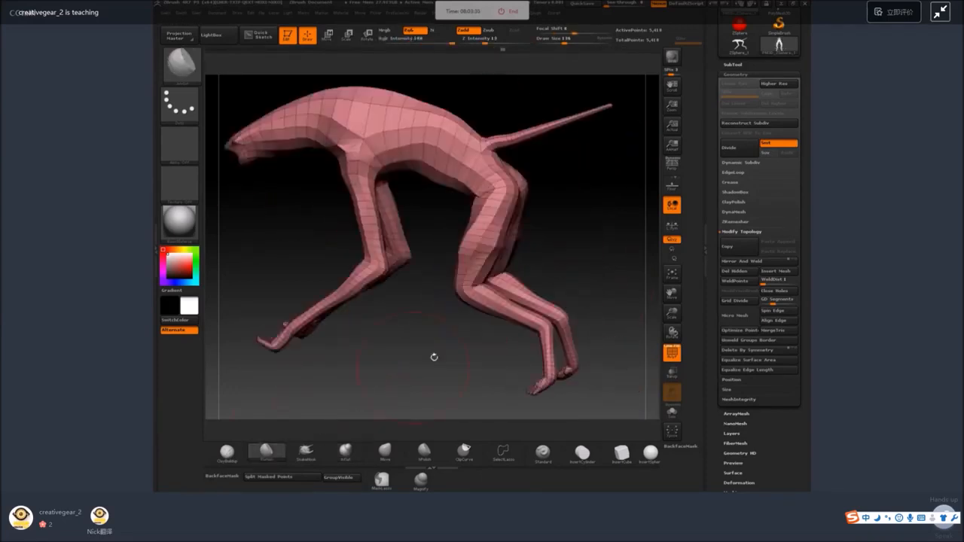
pyautogui.moveTo(522, 239); pyautogui.dragTo(558, 232)
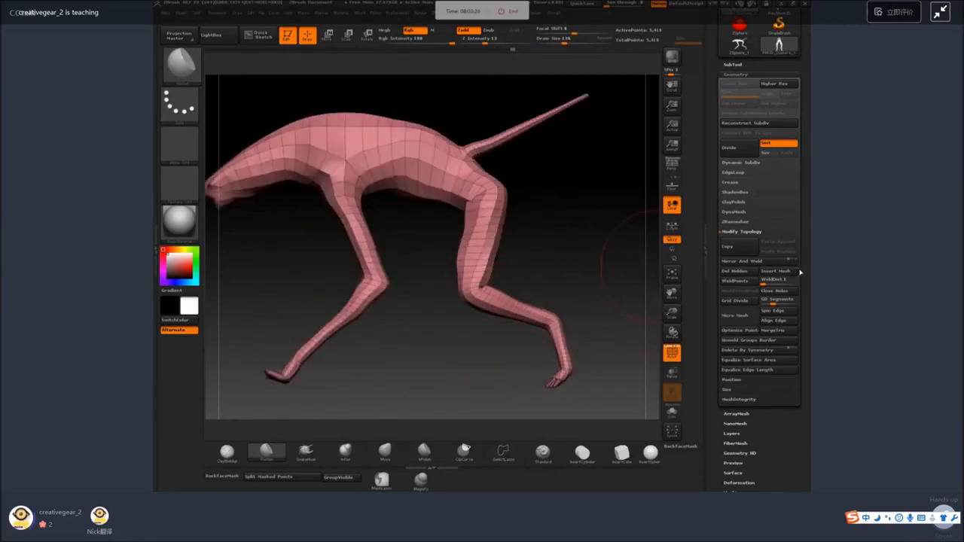
# Remesh the creature with DynaMesh at a resolution above 128 and turn off the polyframe display.
pyautogui.click(735, 211)
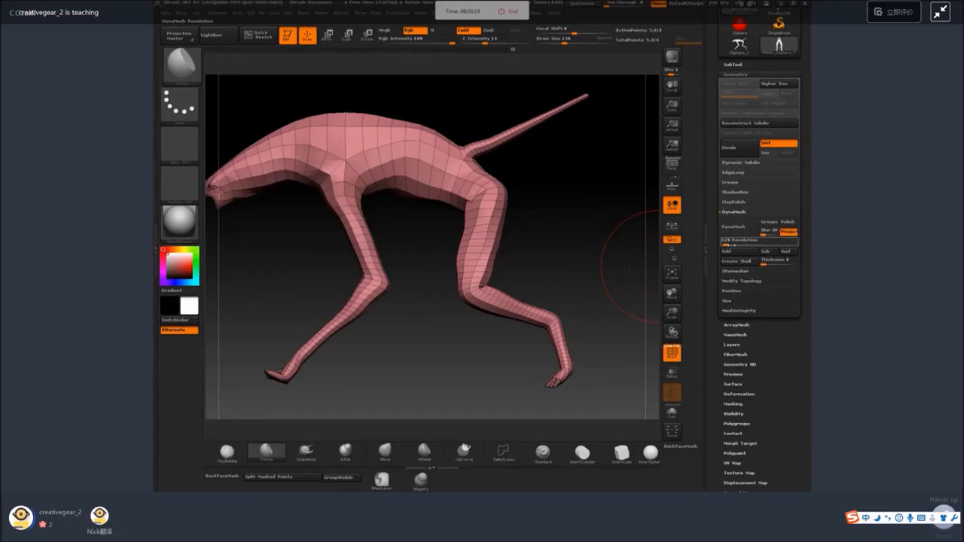
pyautogui.click(730, 245)
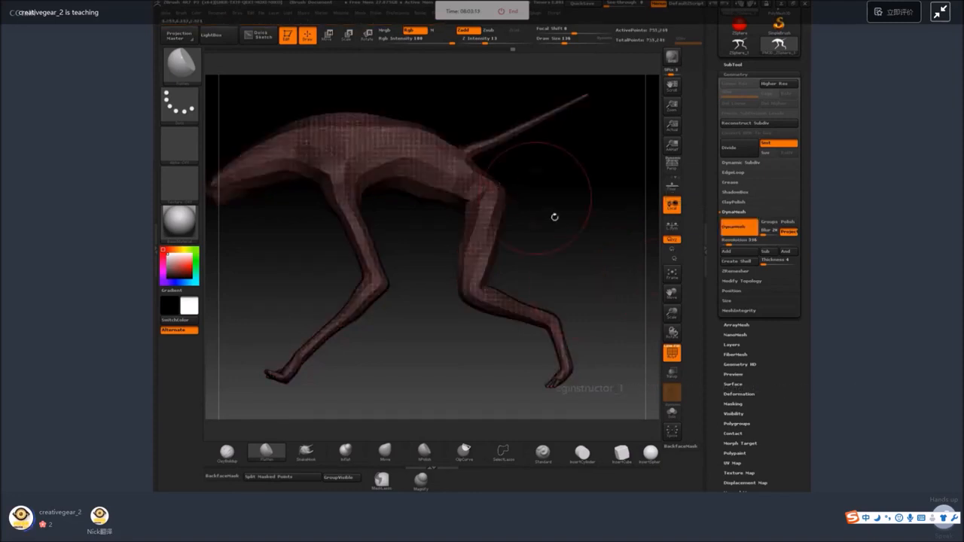
pyautogui.click(672, 351)
pyautogui.press('space')
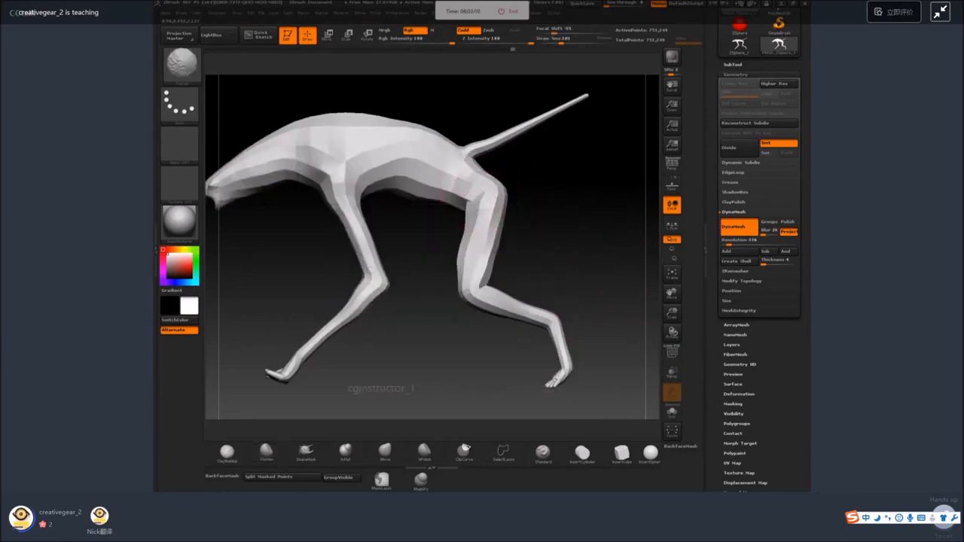
# Turn on backface masking and pull the front of the upper hind thigh toward the belly with the SnakeHook brush.
pyautogui.click(267, 452)
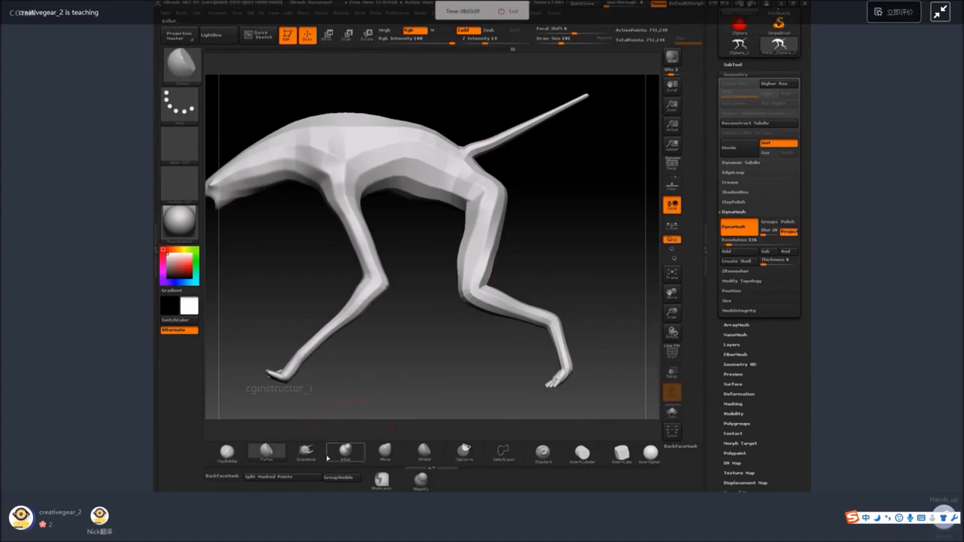
pyautogui.click(306, 452)
pyautogui.moveTo(399, 339); pyautogui.dragTo(426, 335)
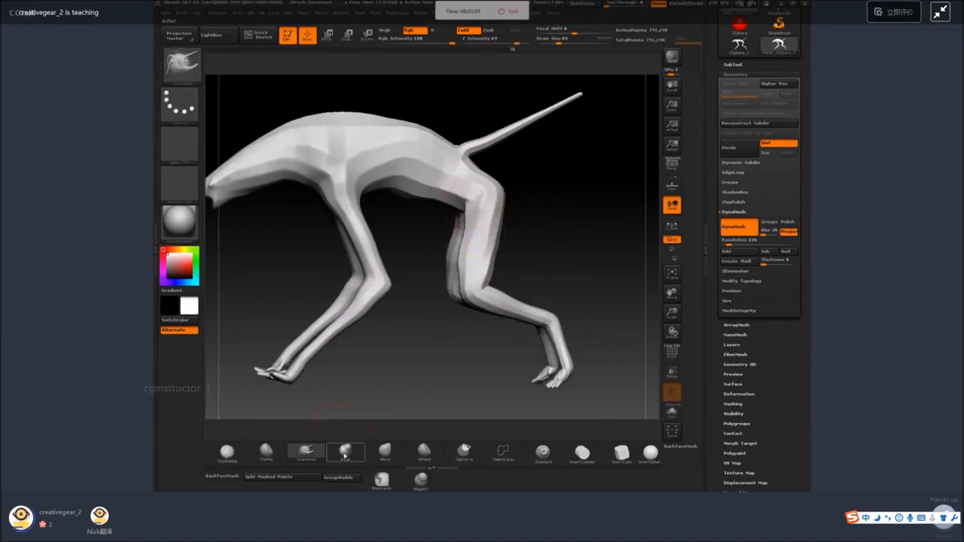
pyautogui.click(223, 476)
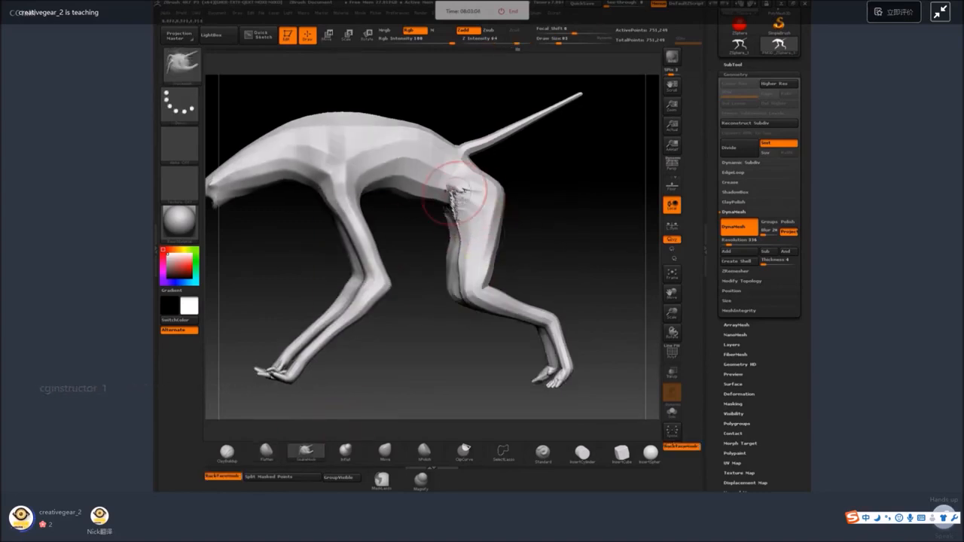
pyautogui.keyDown('shift'); pyautogui.moveTo(458, 198); pyautogui.dragTo(480, 196); pyautogui.keyUp('shift')
pyautogui.moveTo(561, 192)
pyautogui.mouseDown()
pyautogui.moveTo(504, 174)
pyautogui.moveTo(463, 140)
pyautogui.moveTo(542, 185)
pyautogui.moveTo(486, 175)
pyautogui.mouseUp()
pyautogui.moveTo(598, 162)
pyautogui.keyDown('shift'); pyautogui.mouseDown()
pyautogui.moveTo(555, 181)
pyautogui.moveTo(561, 214)
pyautogui.mouseUp(); pyautogui.keyUp('shift')
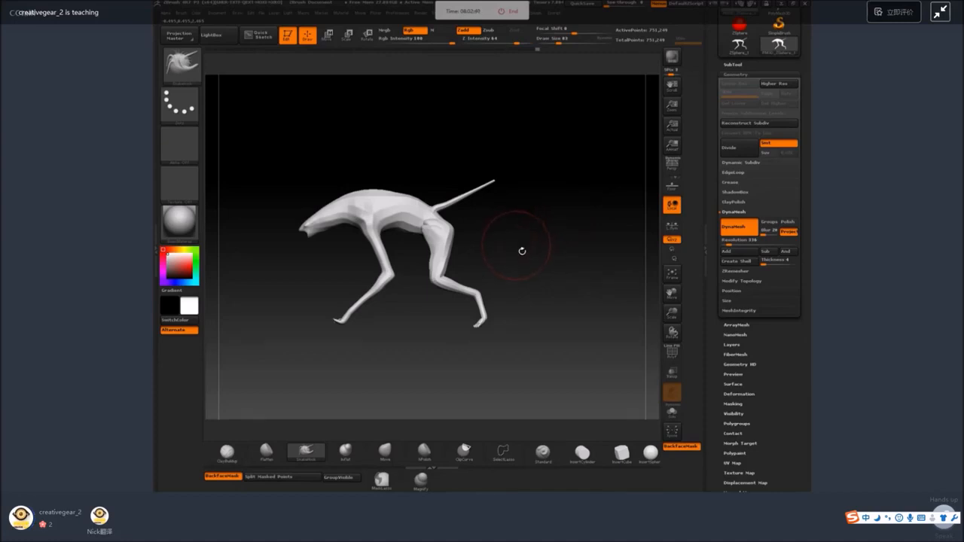
pyautogui.moveTo(522, 251)
pyautogui.mouseDown()
pyautogui.moveTo(563, 265)
pyautogui.moveTo(517, 295)
pyautogui.mouseUp()
# Flatten and smooth the stretched surface where the hind thigh meets the hip.
pyautogui.click(268, 451)
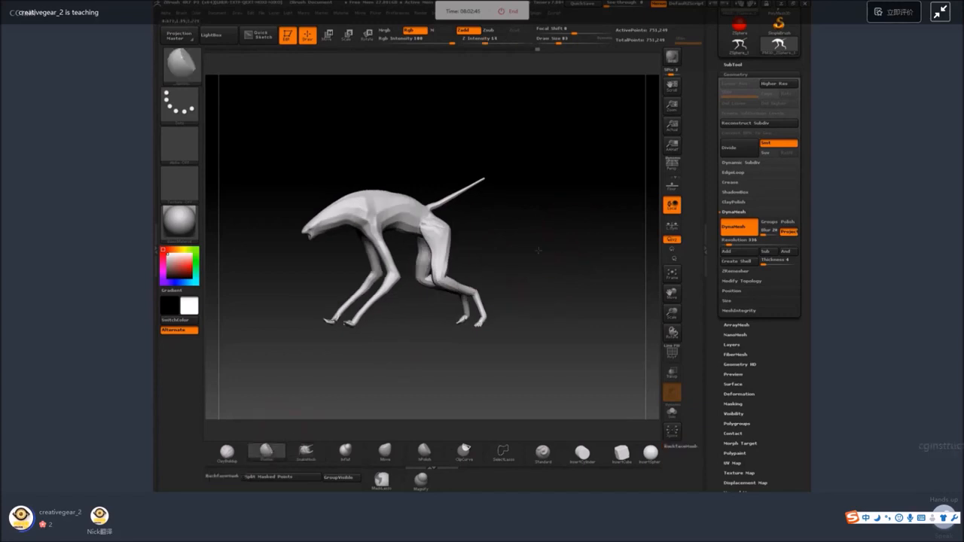
pyautogui.keyDown('alt'); pyautogui.moveTo(537, 249); pyautogui.dragTo(538, 302); pyautogui.keyUp('alt')
pyautogui.moveTo(463, 229)
pyautogui.mouseDown()
pyautogui.moveTo(436, 235)
pyautogui.moveTo(416, 215)
pyautogui.mouseUp()
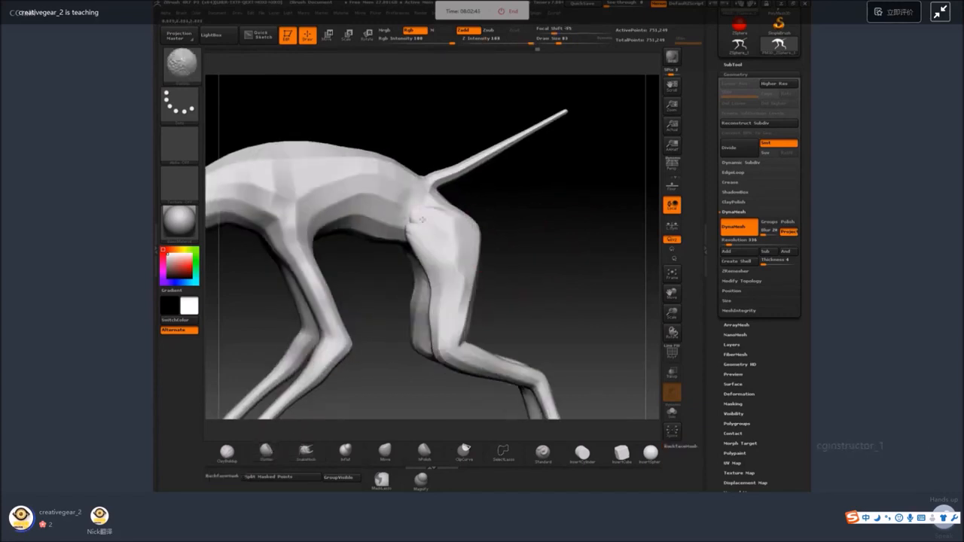
pyautogui.moveTo(507, 252); pyautogui.dragTo(558, 263)
# Pull the outer hind thigh into a fuller shape with SnakeHook and remesh the creature with DynaMesh.
pyautogui.click(310, 454)
pyautogui.moveTo(452, 242); pyautogui.dragTo(474, 224)
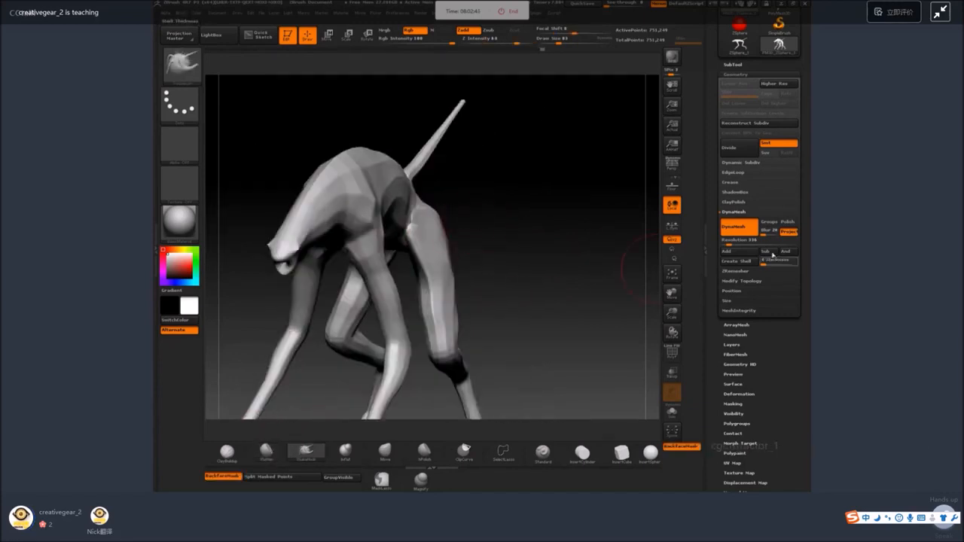
pyautogui.keyDown('ctrl'); pyautogui.moveTo(554, 261); pyautogui.dragTo(580, 337); pyautogui.keyUp('ctrl')
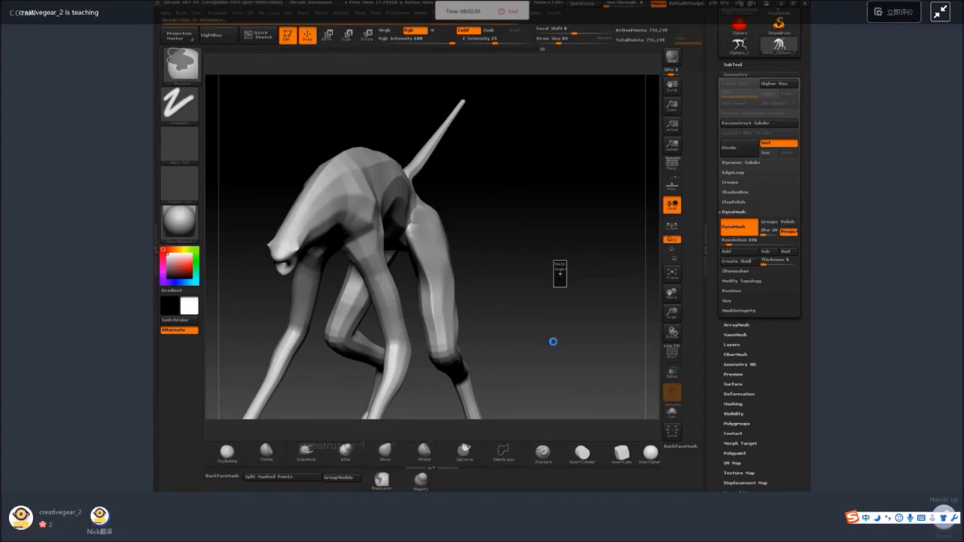
pyautogui.moveTo(568, 325)
pyautogui.mouseDown()
pyautogui.moveTo(450, 228)
pyautogui.moveTo(428, 223)
pyautogui.moveTo(520, 208)
pyautogui.mouseUp()
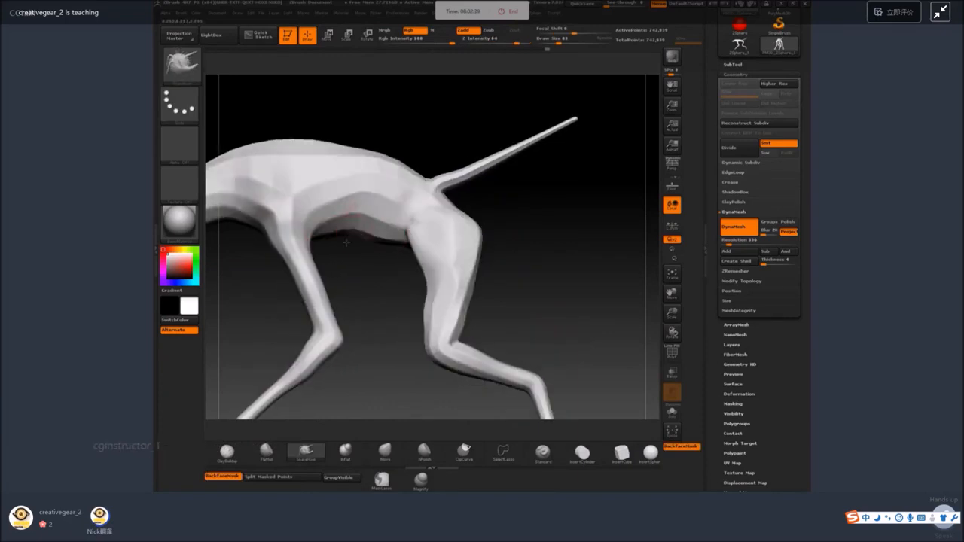
# Lower the chest slightly with SnakeHook and build up the ribcage behind the front leg with ClayBuildup at Z Intensity 20.
pyautogui.moveTo(347, 228); pyautogui.dragTo(354, 245)
pyautogui.click(229, 452)
pyautogui.moveTo(365, 205); pyautogui.dragTo(352, 238)
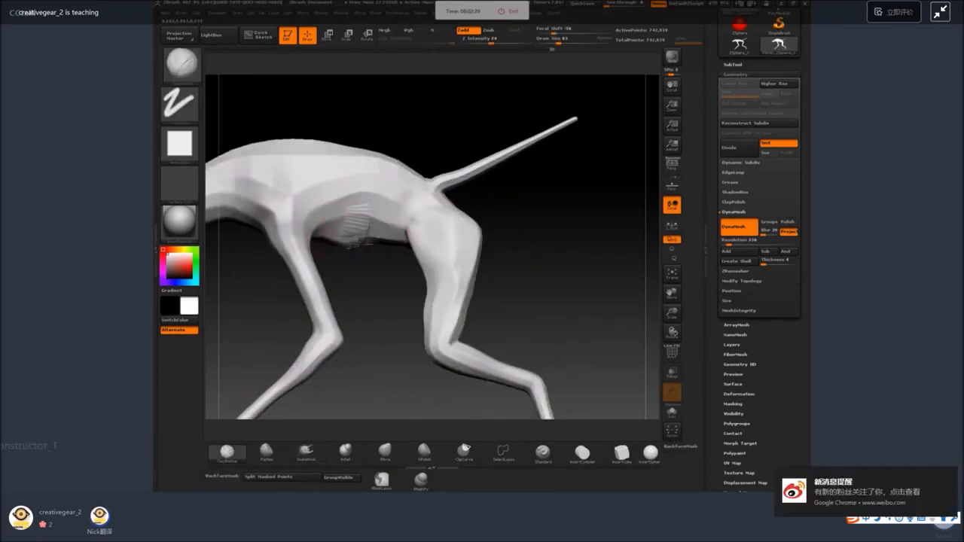
pyautogui.press('space')
pyautogui.moveTo(370, 199)
pyautogui.mouseDown()
pyautogui.moveTo(351, 241)
pyautogui.moveTo(359, 250)
pyautogui.mouseUp()
pyautogui.press('space')
pyautogui.moveTo(377, 169); pyautogui.dragTo(339, 235)
pyautogui.moveTo(335, 189); pyautogui.dragTo(317, 243)
pyautogui.moveTo(331, 162); pyautogui.dragTo(312, 193)
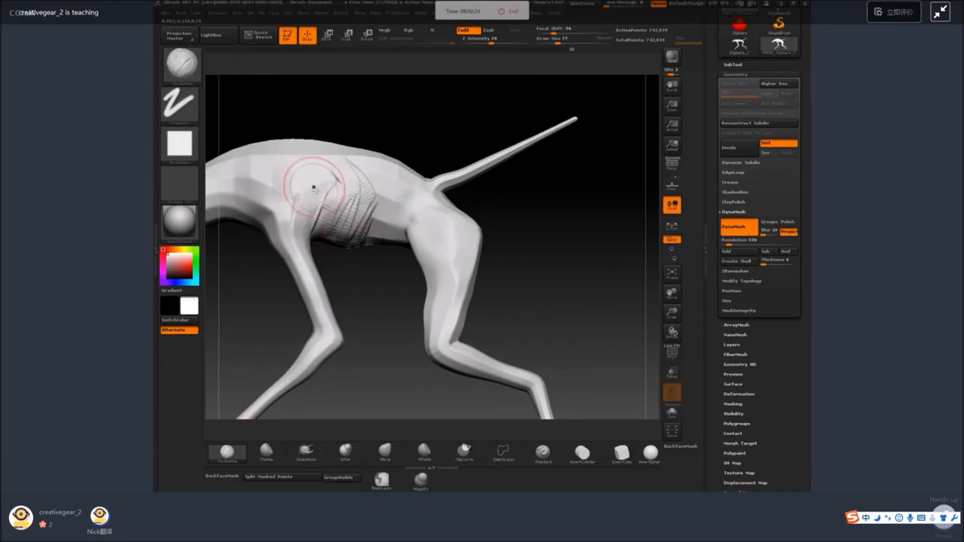
# Build up the shoulder muscle above the front leg and the elbow with the ClayBuildup brush.
pyautogui.moveTo(312, 188); pyautogui.dragTo(267, 181, button='right')
pyautogui.press('F1')
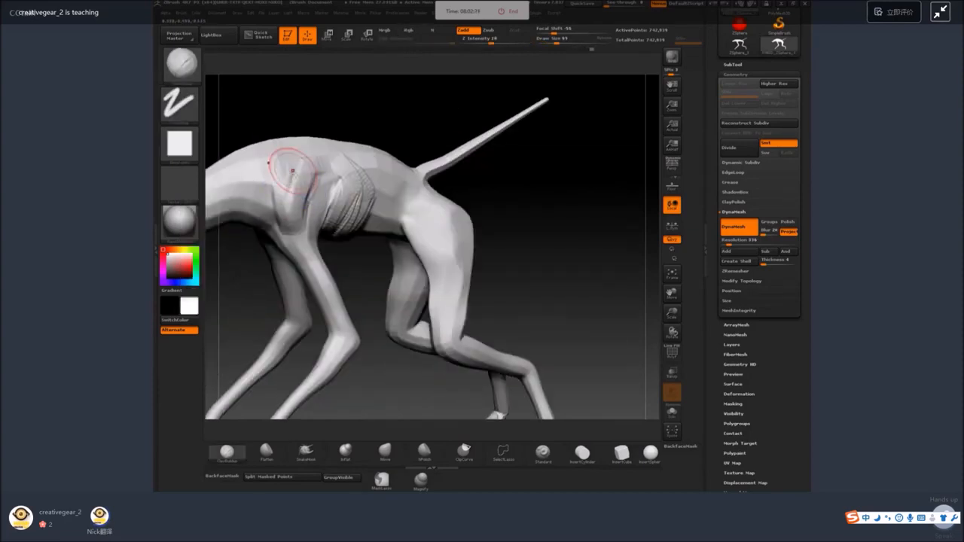
pyautogui.moveTo(295, 168)
pyautogui.mouseDown()
pyautogui.moveTo(287, 223)
pyautogui.moveTo(304, 243)
pyautogui.mouseUp()
pyautogui.keyDown('shift'); pyautogui.moveTo(290, 204); pyautogui.dragTo(300, 240); pyautogui.keyUp('shift')
pyautogui.moveTo(459, 191)
pyautogui.mouseDown()
pyautogui.moveTo(452, 207)
pyautogui.moveTo(525, 156)
pyautogui.mouseUp()
pyautogui.press('space')
pyautogui.moveTo(354, 279); pyautogui.dragTo(351, 279)
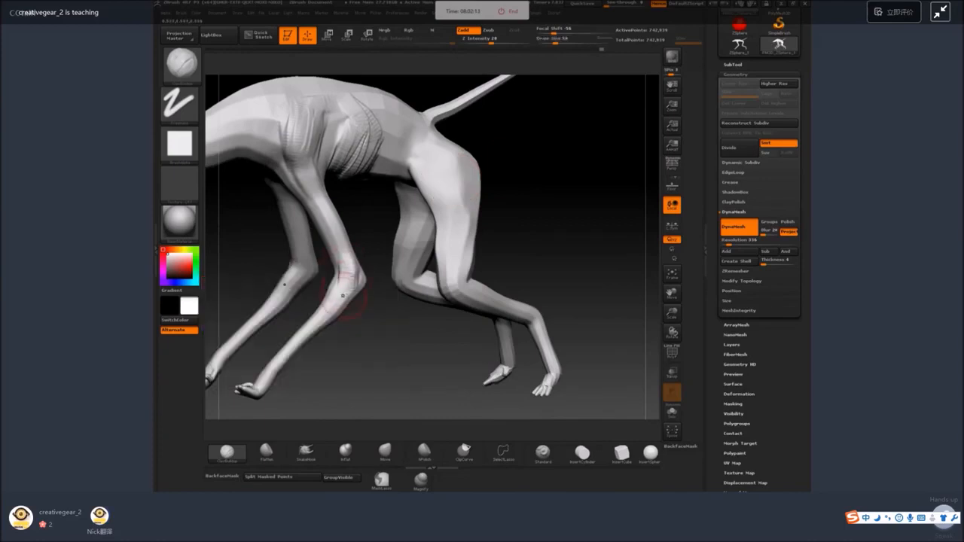
# Add clay strokes to the cheek and jaw on the side of the head and smooth them.
pyautogui.moveTo(367, 229); pyautogui.dragTo(494, 195)
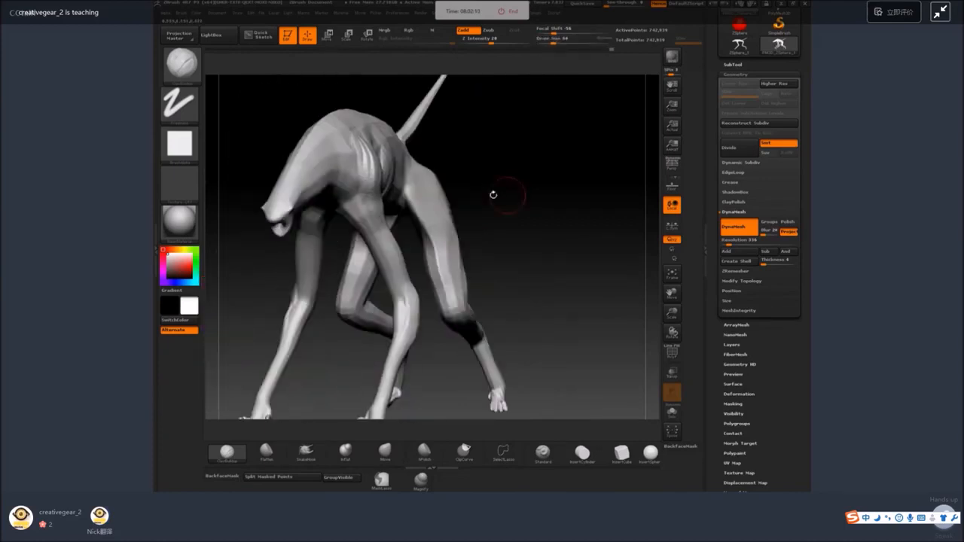
pyautogui.moveTo(280, 200)
pyautogui.mouseDown()
pyautogui.moveTo(288, 264)
pyautogui.moveTo(308, 289)
pyautogui.moveTo(320, 241)
pyautogui.mouseUp()
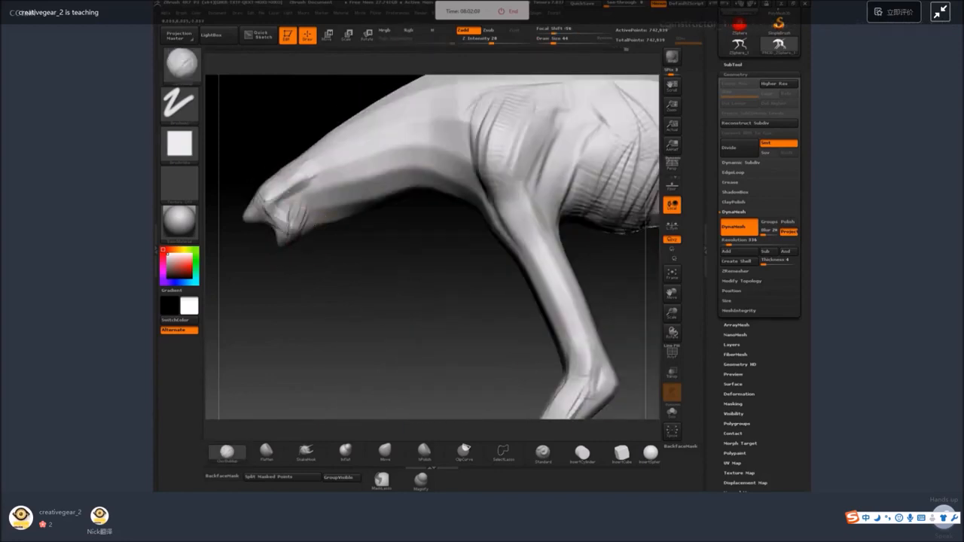
pyautogui.press('shift')
pyautogui.keyDown('shift'); pyautogui.moveTo(292, 224); pyautogui.dragTo(300, 189); pyautogui.keyUp('shift')
pyautogui.moveTo(287, 275); pyautogui.dragTo(299, 296)
# Set the draw size to 71 and build up muscle ridges along the neck and upper back toward the shoulders.
pyautogui.press('space')
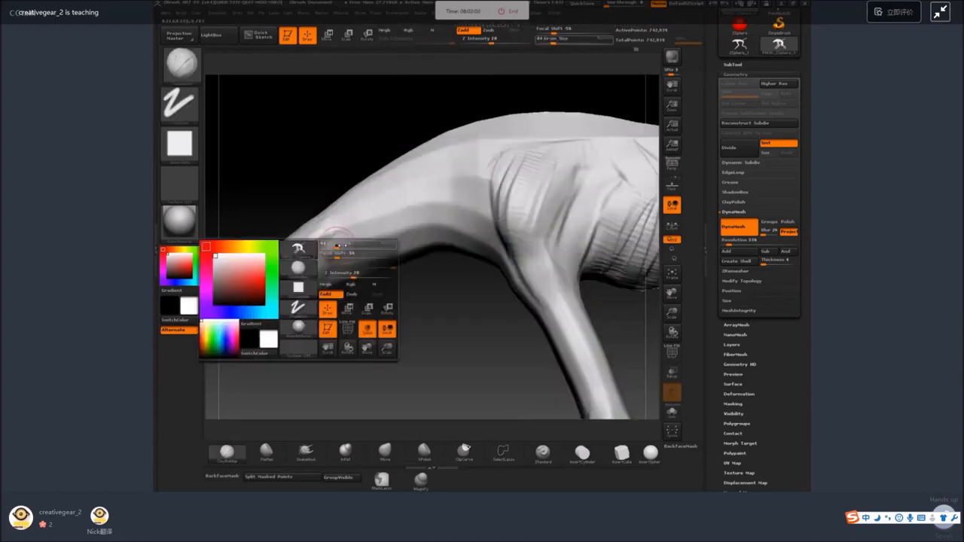
pyautogui.moveTo(336, 247); pyautogui.dragTo(342, 247)
pyautogui.moveTo(338, 298); pyautogui.dragTo(302, 317)
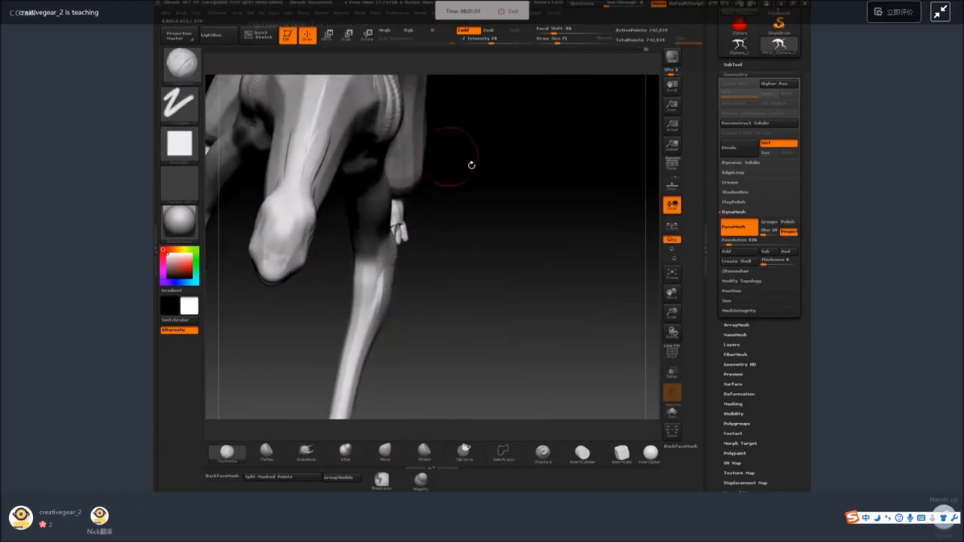
pyautogui.moveTo(469, 166); pyautogui.dragTo(282, 277)
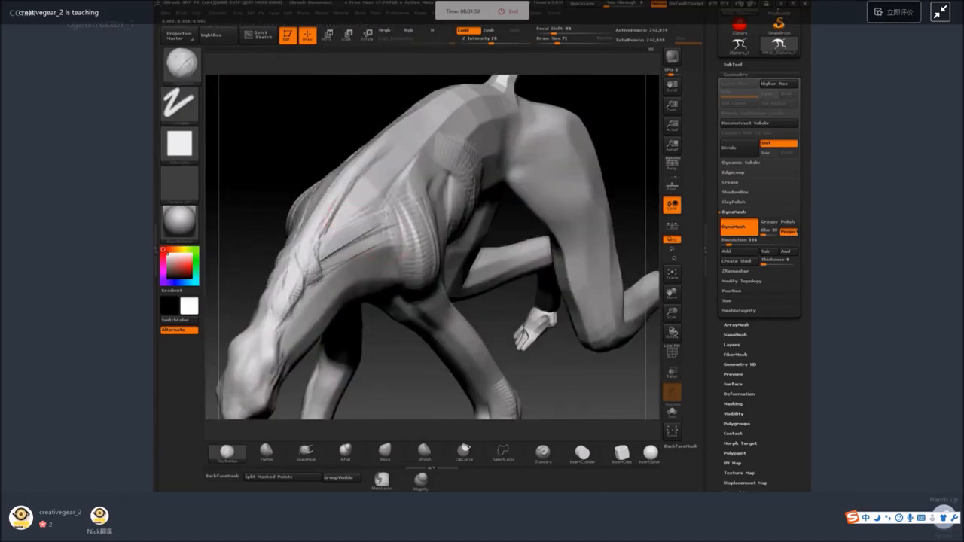
pyautogui.moveTo(387, 214); pyautogui.dragTo(325, 230)
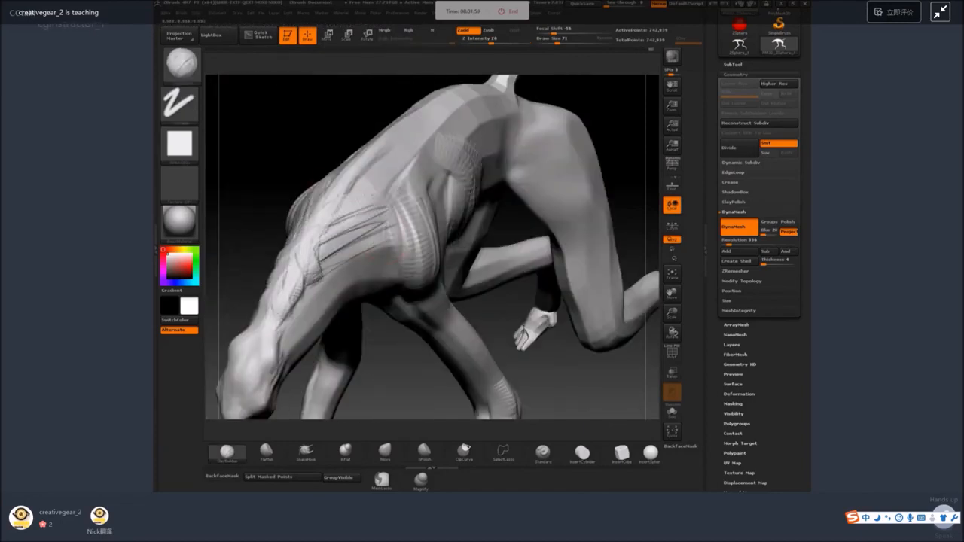
pyautogui.moveTo(399, 193)
pyautogui.mouseDown()
pyautogui.moveTo(336, 194)
pyautogui.moveTo(398, 160)
pyautogui.moveTo(411, 132)
pyautogui.mouseUp()
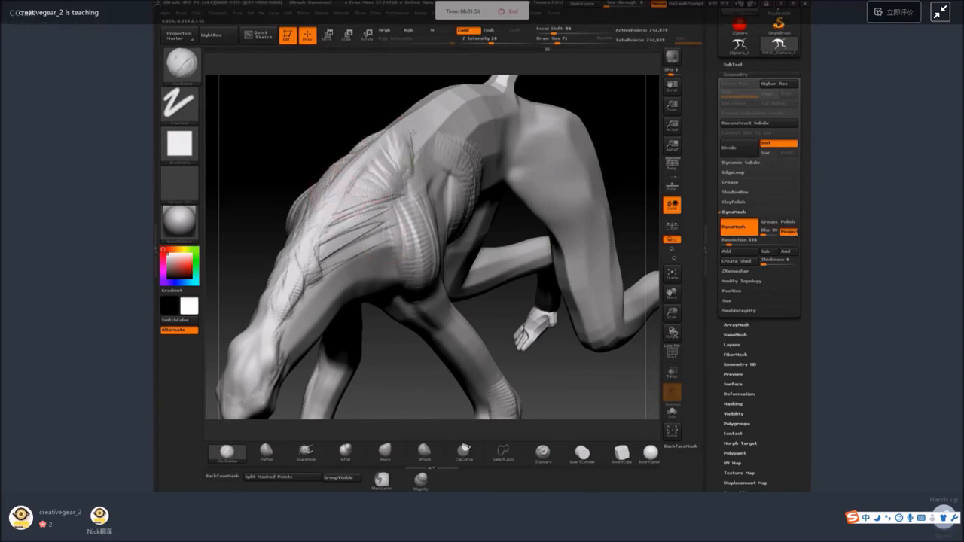
# Smooth the upper-back strokes and lay long muscle strands running from the neck to the shoulder.
pyautogui.press('shift')
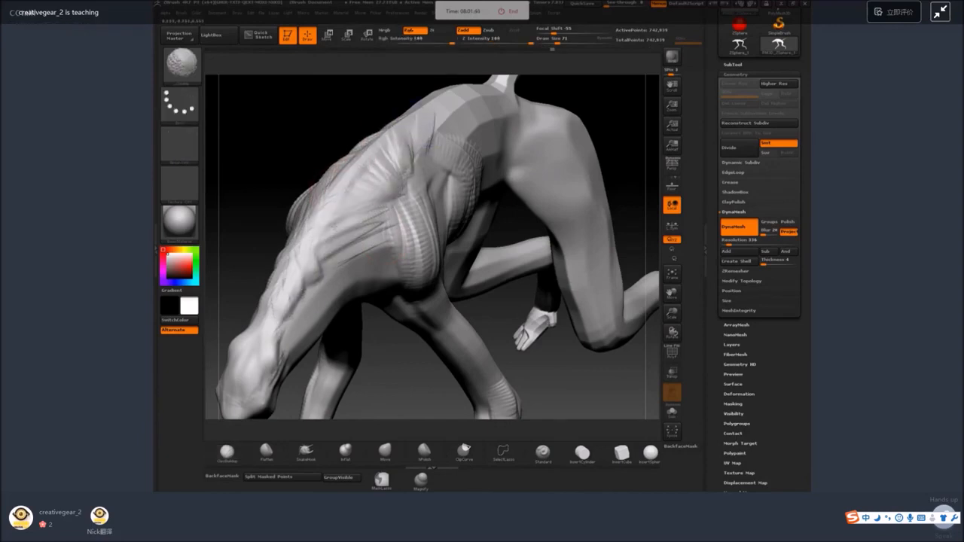
pyautogui.moveTo(279, 305); pyautogui.dragTo(383, 232)
pyautogui.moveTo(305, 263); pyautogui.dragTo(388, 213)
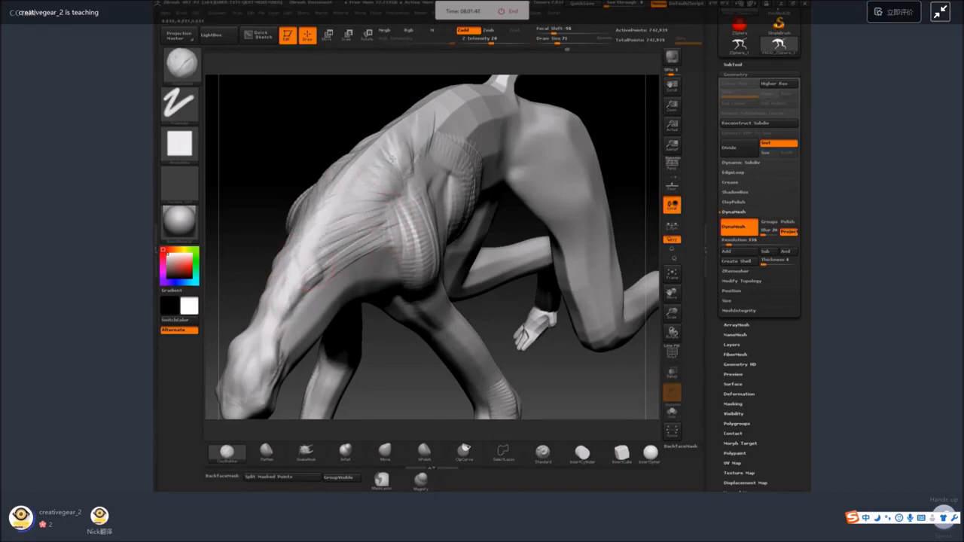
pyautogui.press('shift')
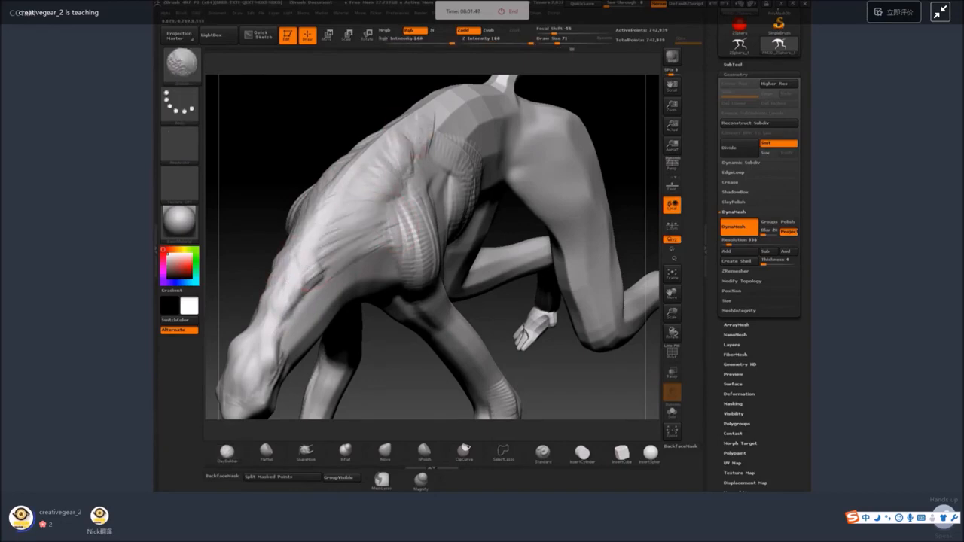
pyautogui.keyDown('shift'); pyautogui.moveTo(309, 283); pyautogui.dragTo(348, 254); pyautogui.keyUp('shift')
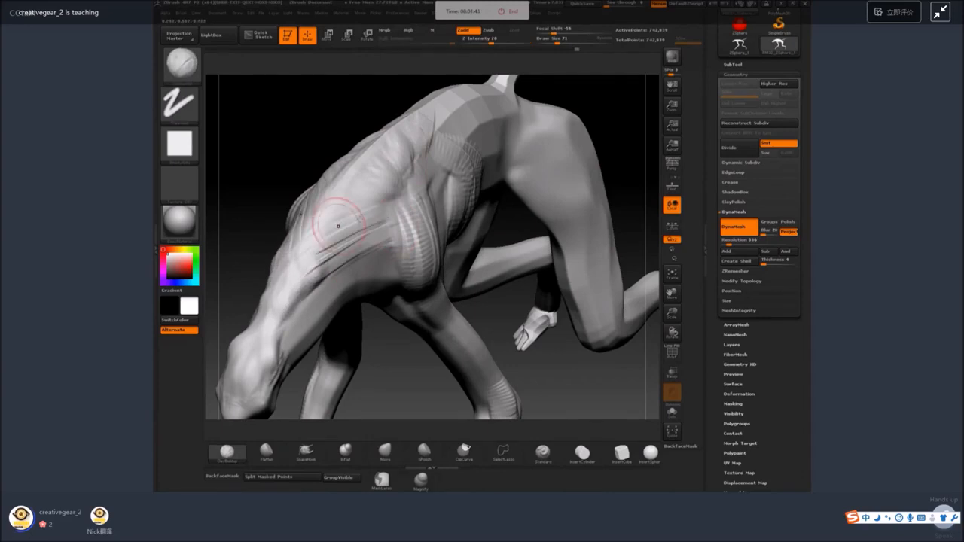
pyautogui.press('shift')
# Set the draw size to 51 and add muscle strokes in front of the shoulder down to the front leg.
pyautogui.moveTo(384, 354); pyautogui.dragTo(361, 283)
pyautogui.press('space')
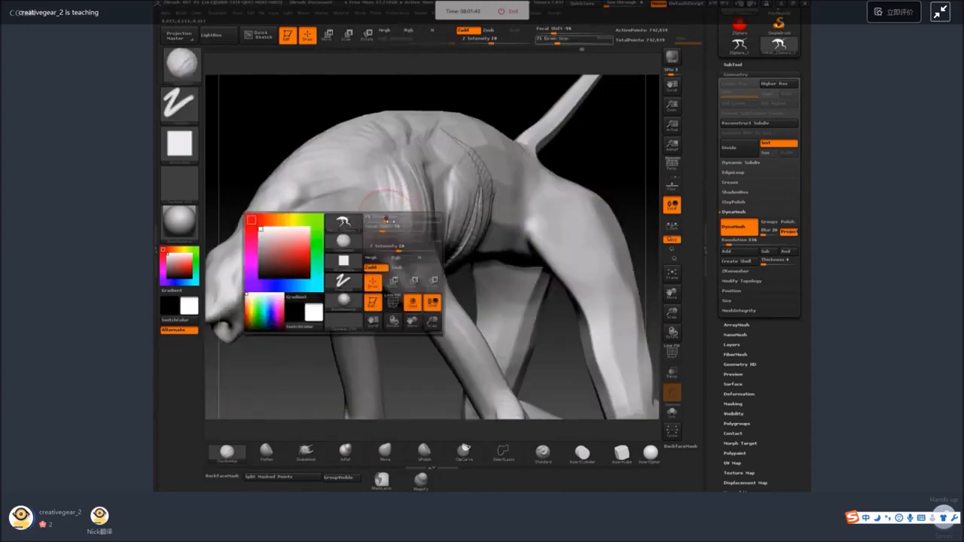
pyautogui.moveTo(407, 226); pyautogui.dragTo(398, 226)
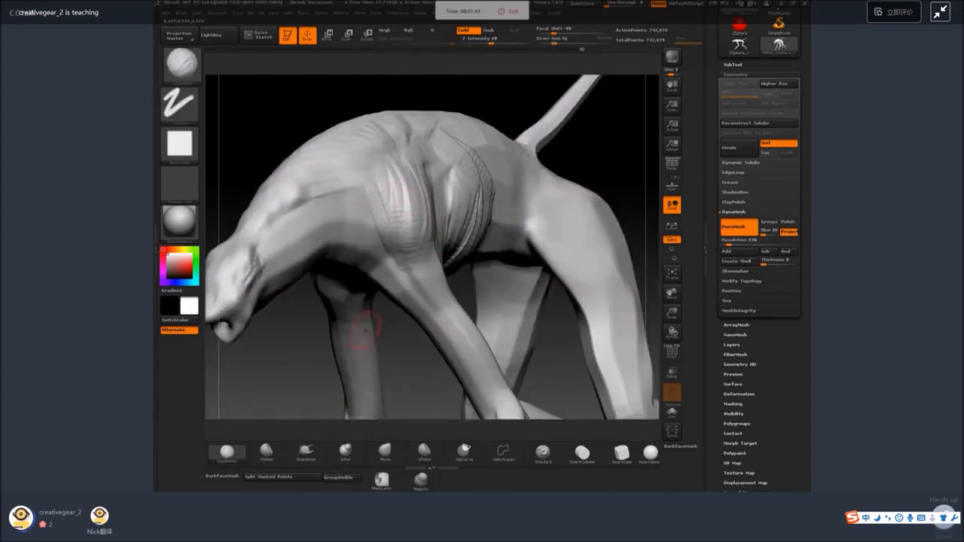
pyautogui.moveTo(399, 338); pyautogui.dragTo(445, 330)
pyautogui.moveTo(348, 218); pyautogui.dragTo(375, 263)
pyautogui.moveTo(346, 197); pyautogui.dragTo(369, 271)
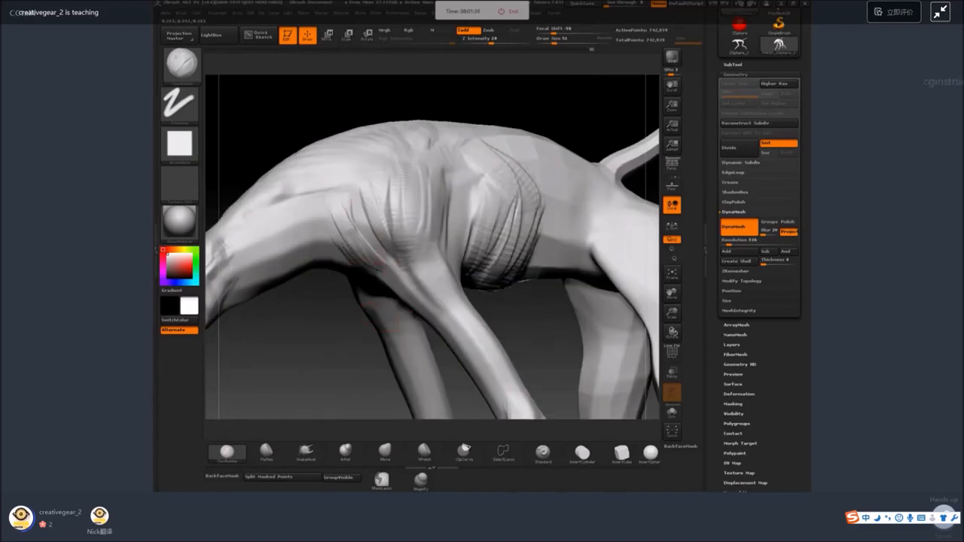
pyautogui.moveTo(341, 195); pyautogui.dragTo(368, 235)
pyautogui.moveTo(354, 354)
pyautogui.mouseDown()
pyautogui.moveTo(373, 193)
pyautogui.moveTo(393, 224)
pyautogui.mouseUp()
# Build up the chest muscle where the front leg joins the body and smooth the strokes.
pyautogui.moveTo(459, 113); pyautogui.dragTo(506, 98)
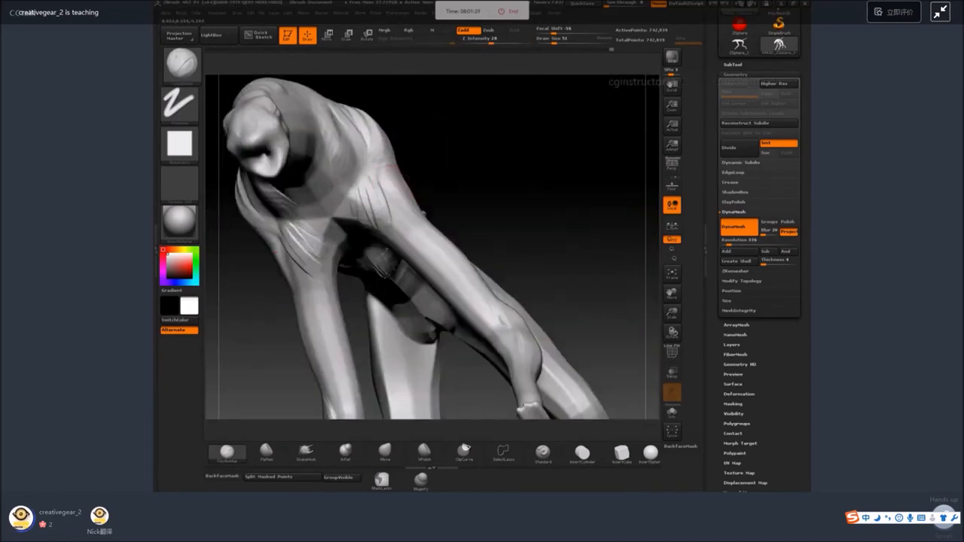
pyautogui.moveTo(364, 185); pyautogui.dragTo(368, 222)
pyautogui.moveTo(423, 150); pyautogui.dragTo(388, 162)
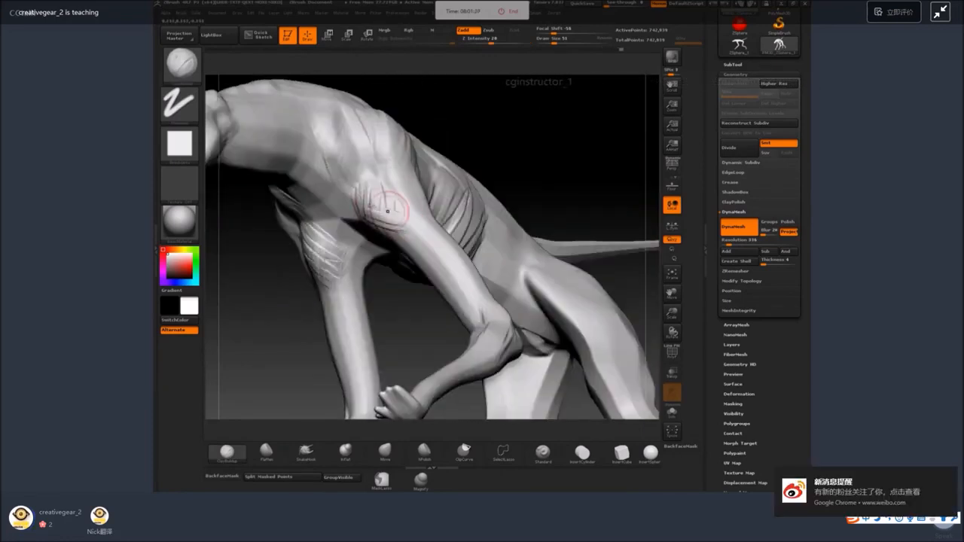
pyautogui.moveTo(386, 198)
pyautogui.mouseDown()
pyautogui.moveTo(418, 219)
pyautogui.moveTo(391, 223)
pyautogui.mouseUp()
pyautogui.press('shift')
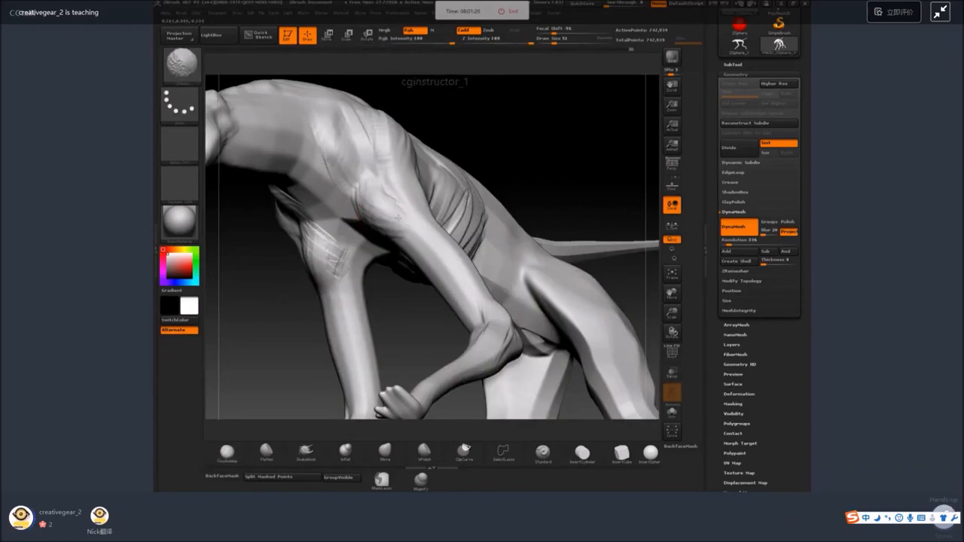
pyautogui.moveTo(455, 123); pyautogui.dragTo(478, 130)
pyautogui.keyDown('shift'); pyautogui.moveTo(377, 184); pyautogui.dragTo(416, 221); pyautogui.keyUp('shift')
pyautogui.moveTo(491, 150)
pyautogui.mouseDown()
pyautogui.moveTo(524, 184)
pyautogui.moveTo(493, 188)
pyautogui.mouseUp()
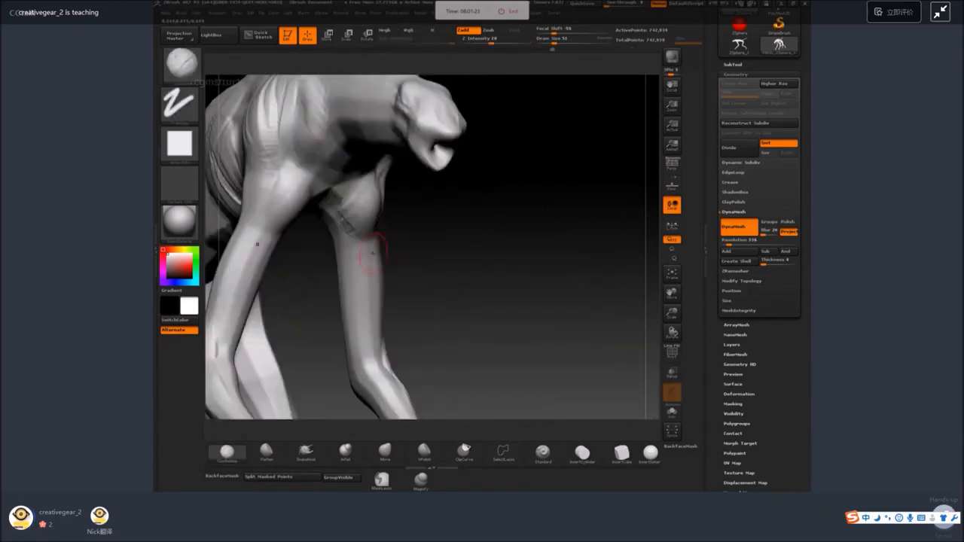
# Add muscle volume along the front of the upper front legs down to the elbow and smooth it.
pyautogui.moveTo(362, 244); pyautogui.dragTo(356, 273)
pyautogui.moveTo(460, 249); pyautogui.dragTo(433, 245)
pyautogui.moveTo(354, 243)
pyautogui.mouseDown()
pyautogui.moveTo(359, 286)
pyautogui.moveTo(368, 259)
pyautogui.moveTo(363, 296)
pyautogui.moveTo(377, 324)
pyautogui.mouseUp()
pyautogui.moveTo(361, 244); pyautogui.dragTo(369, 295)
pyautogui.keyDown('shift'); pyautogui.moveTo(376, 346); pyautogui.dragTo(362, 271); pyautogui.keyUp('shift')
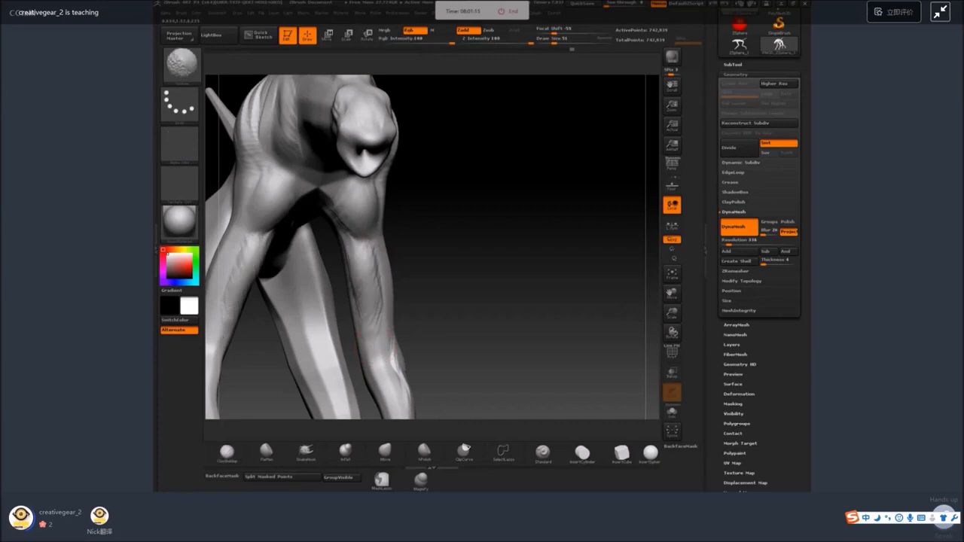
pyautogui.moveTo(472, 248)
pyautogui.keyDown('alt'); pyautogui.mouseDown()
pyautogui.moveTo(492, 220)
pyautogui.moveTo(502, 260)
pyautogui.moveTo(494, 218)
pyautogui.moveTo(575, 331)
pyautogui.moveTo(500, 279)
pyautogui.mouseUp(); pyautogui.keyUp('alt')
# Build up muscle strands on the outer hind thigh down to the knee with ClayBuildup.
pyautogui.moveTo(440, 231)
pyautogui.mouseDown()
pyautogui.moveTo(437, 259)
pyautogui.moveTo(446, 211)
pyautogui.moveTo(446, 301)
pyautogui.moveTo(439, 230)
pyautogui.mouseUp()
pyautogui.moveTo(514, 260); pyautogui.dragTo(493, 290)
pyautogui.moveTo(448, 226); pyautogui.dragTo(448, 227)
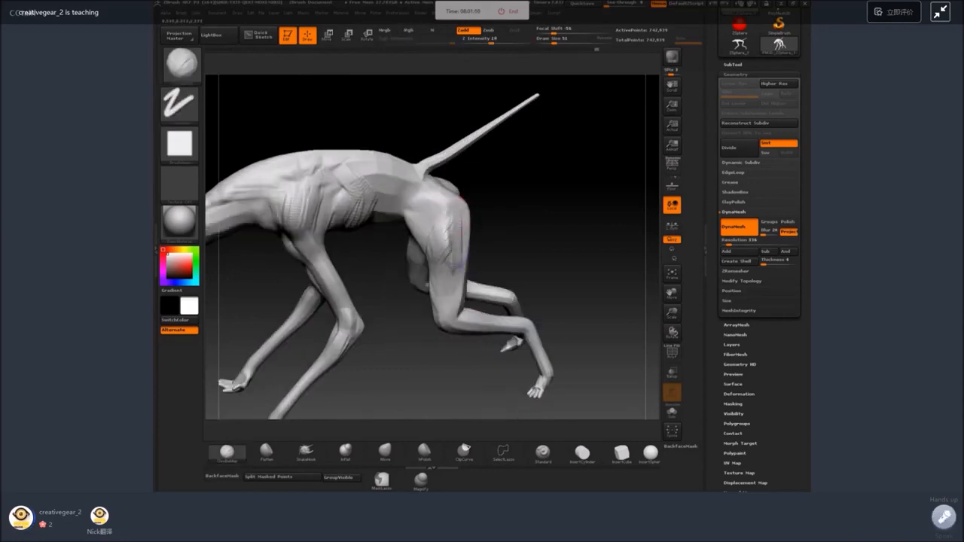
pyautogui.keyDown('shift'); pyautogui.moveTo(444, 310); pyautogui.dragTo(450, 314); pyautogui.keyUp('shift')
pyautogui.moveTo(441, 224)
pyautogui.mouseDown()
pyautogui.moveTo(415, 200)
pyautogui.moveTo(435, 234)
pyautogui.mouseUp()
pyautogui.moveTo(475, 143); pyautogui.dragTo(466, 159)
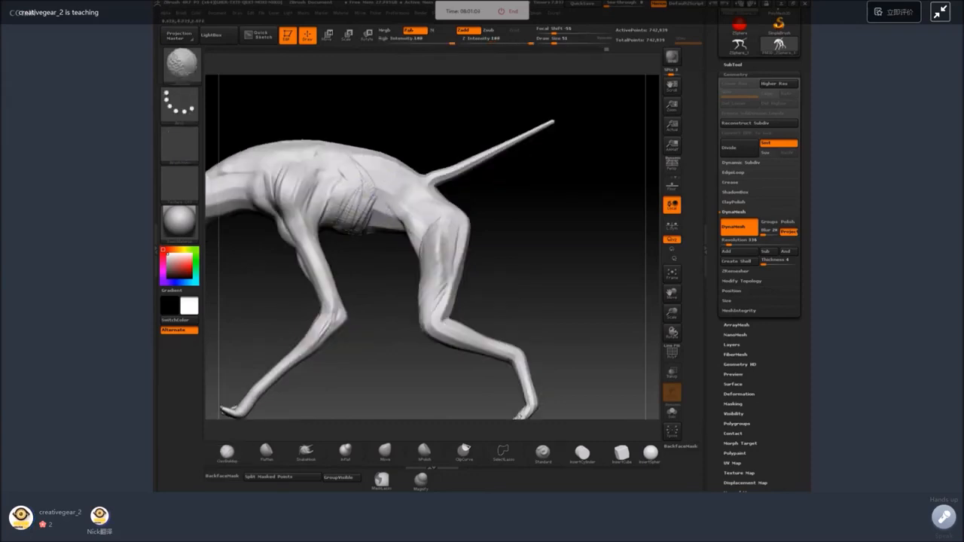
# Switch to the SnakeHook brush, raise its draw size and turn off BackfaceMask.
pyautogui.click(306, 452)
pyautogui.press('space')
pyautogui.moveTo(320, 201); pyautogui.dragTo(330, 200)
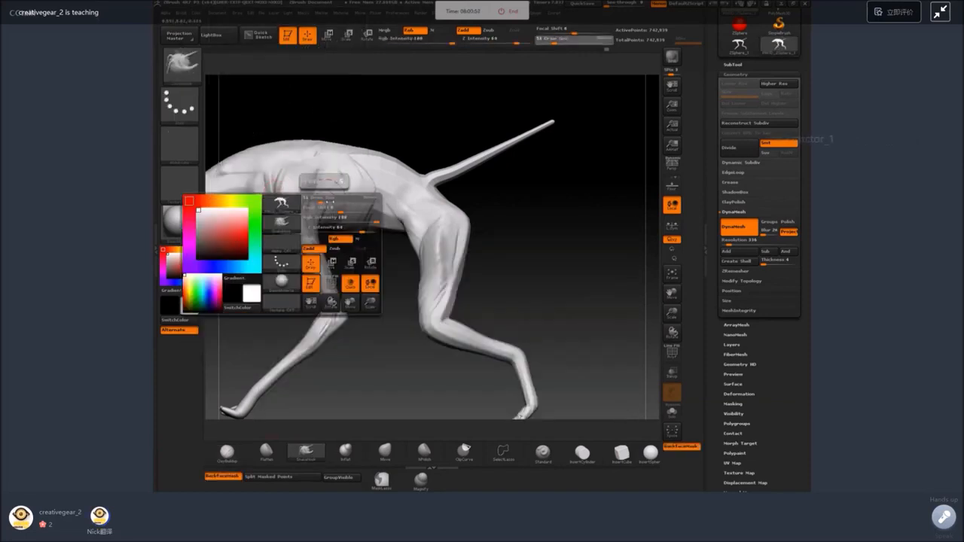
pyautogui.moveTo(377, 301)
pyautogui.keyDown('alt'); pyautogui.mouseDown()
pyautogui.moveTo(424, 297)
pyautogui.moveTo(435, 244)
pyautogui.moveTo(409, 258)
pyautogui.moveTo(401, 309)
pyautogui.mouseUp(); pyautogui.keyUp('alt')
pyautogui.moveTo(408, 254); pyautogui.dragTo(407, 265)
pyautogui.click(236, 478)
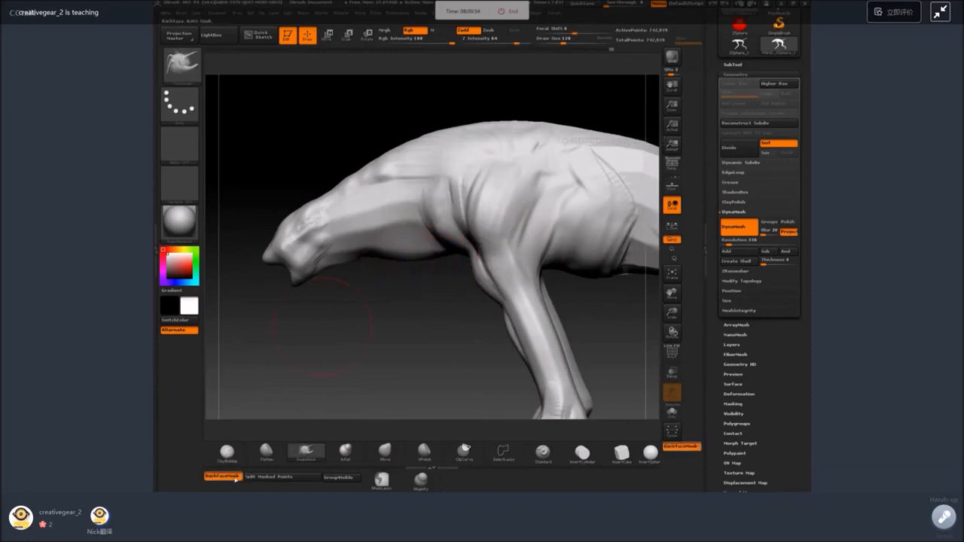
pyautogui.click(236, 478)
# Pull the throat fuller and reshape the snout and top of the head with SnakeHook, reducing the draw size for the head.
pyautogui.keyDown('shift'); pyautogui.moveTo(377, 316); pyautogui.dragTo(365, 316); pyautogui.keyUp('shift')
pyautogui.moveTo(412, 255)
pyautogui.mouseDown()
pyautogui.moveTo(407, 268)
pyautogui.moveTo(362, 278)
pyautogui.mouseUp()
pyautogui.press('F1')
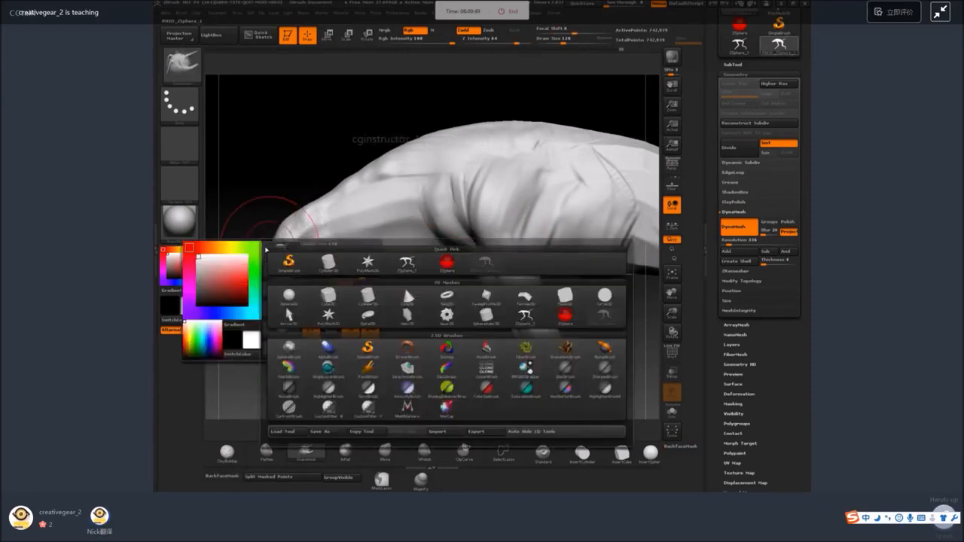
pyautogui.press('F1')
pyautogui.press('space')
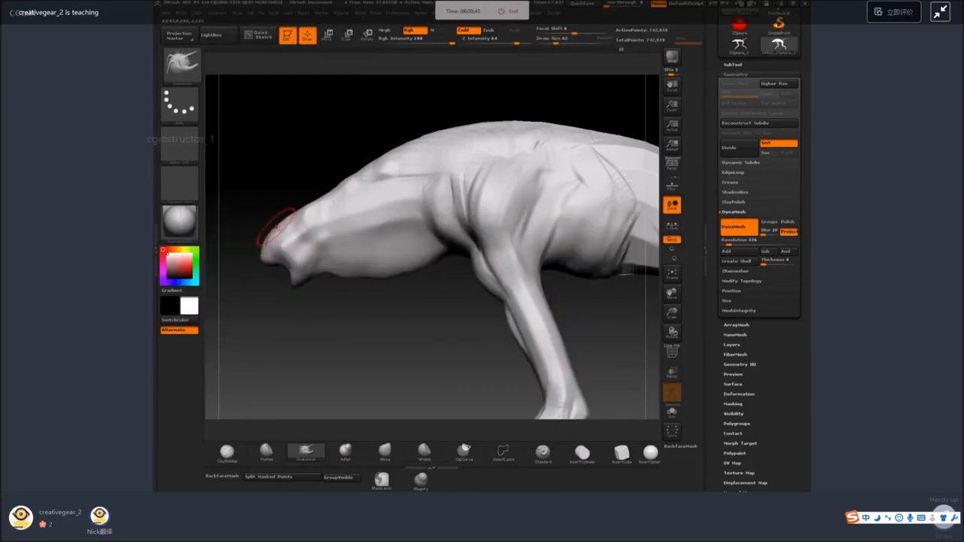
pyautogui.moveTo(264, 211)
pyautogui.mouseDown()
pyautogui.moveTo(372, 207)
pyautogui.moveTo(339, 222)
pyautogui.moveTo(295, 205)
pyautogui.mouseUp()
pyautogui.press('space')
pyautogui.press('space')
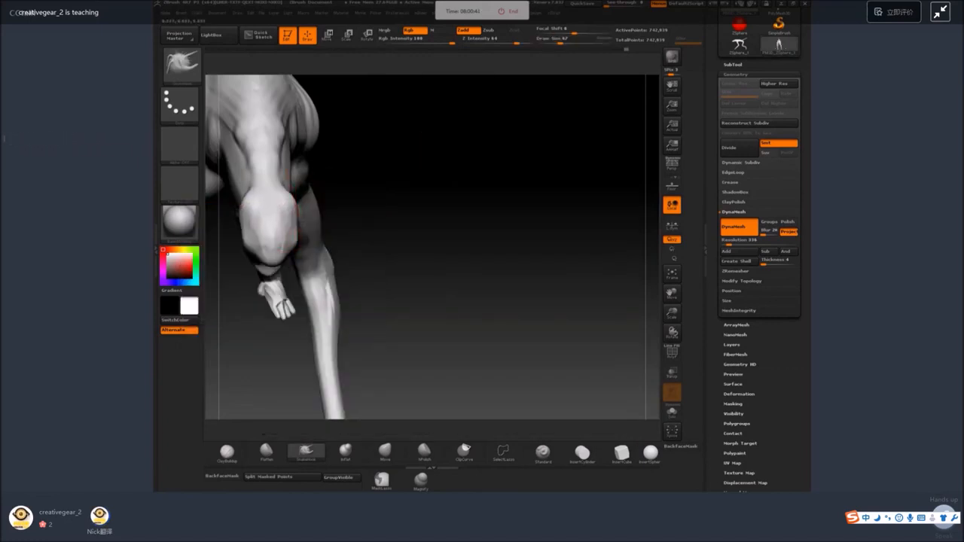
# Sculpt the eye sockets with eyeballs on both sides of the head using a smaller ClayBuildup brush.
pyautogui.moveTo(390, 201); pyautogui.dragTo(489, 226)
pyautogui.click(229, 452)
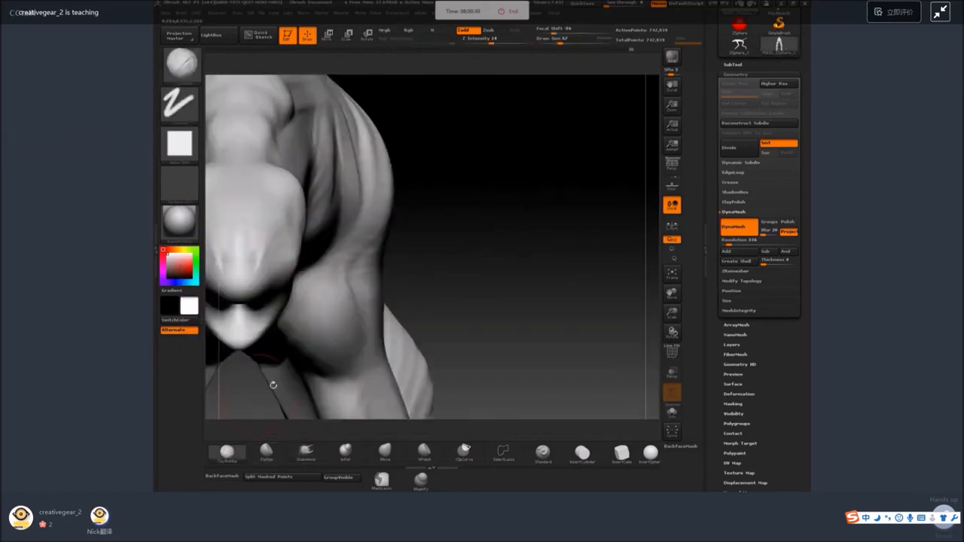
pyautogui.press('space')
pyautogui.moveTo(332, 292); pyautogui.dragTo(322, 288)
pyautogui.moveTo(428, 232)
pyautogui.mouseDown()
pyautogui.moveTo(534, 192)
pyautogui.moveTo(345, 238)
pyautogui.moveTo(334, 231)
pyautogui.moveTo(347, 222)
pyautogui.mouseUp()
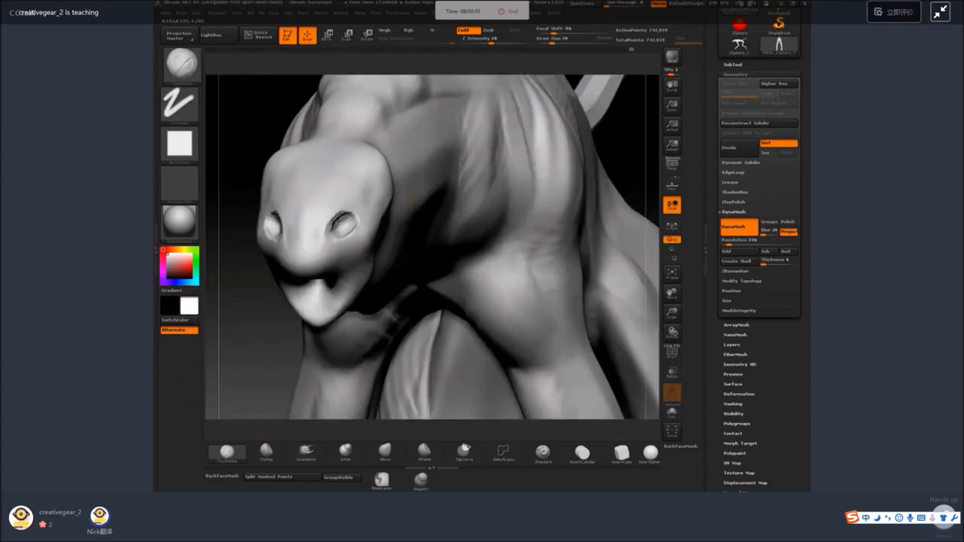
# Set the DynaMesh resolution to 176 and remesh the creature.
pyautogui.moveTo(259, 324); pyautogui.dragTo(306, 317)
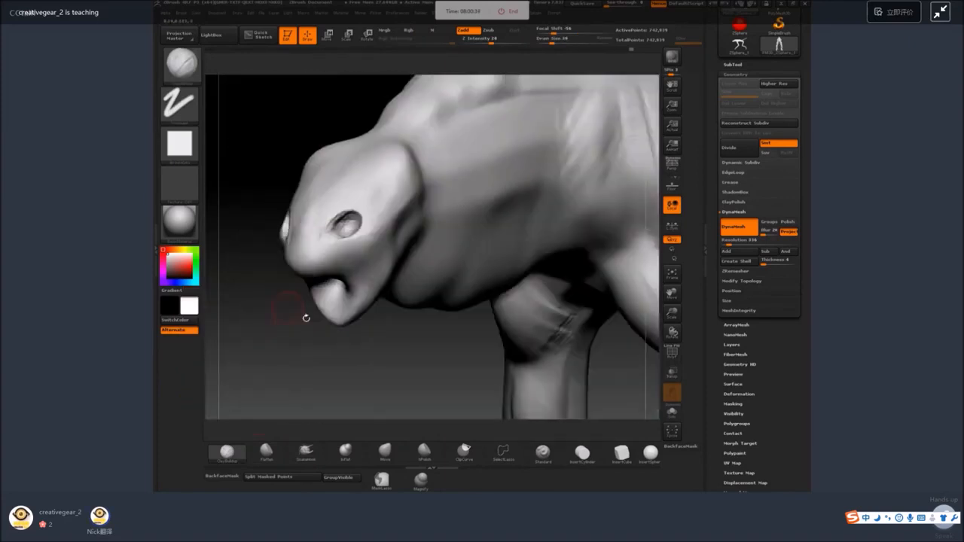
pyautogui.moveTo(732, 243); pyautogui.dragTo(727, 243)
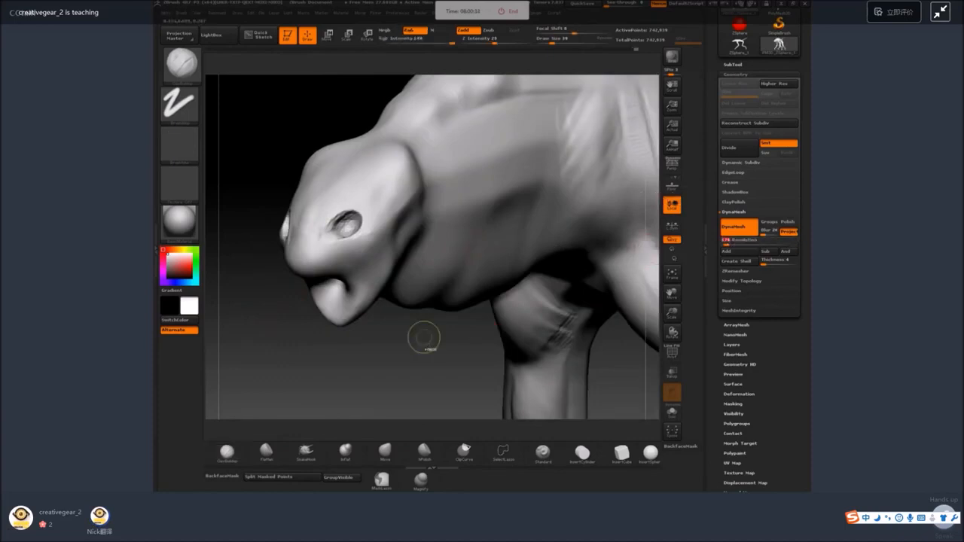
pyautogui.keyDown('ctrl'); pyautogui.moveTo(424, 339); pyautogui.dragTo(448, 383); pyautogui.keyUp('ctrl')
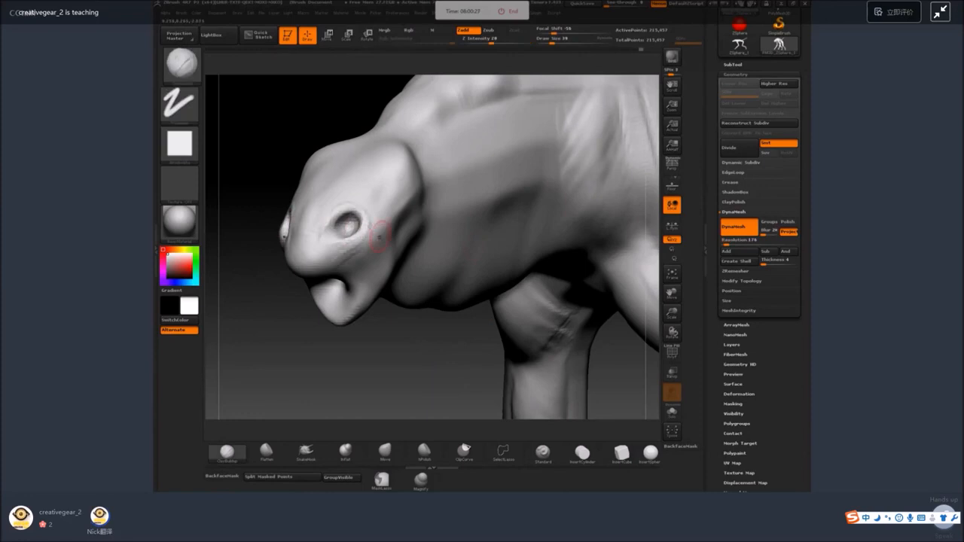
# Build up the upper lip ridge from the muzzle beneath the eye back to the cheek with ClayBuildup.
pyautogui.moveTo(380, 237); pyautogui.dragTo(334, 263, button='right')
pyautogui.moveTo(334, 263)
pyautogui.mouseDown()
pyautogui.moveTo(290, 272)
pyautogui.moveTo(318, 268)
pyautogui.mouseUp()
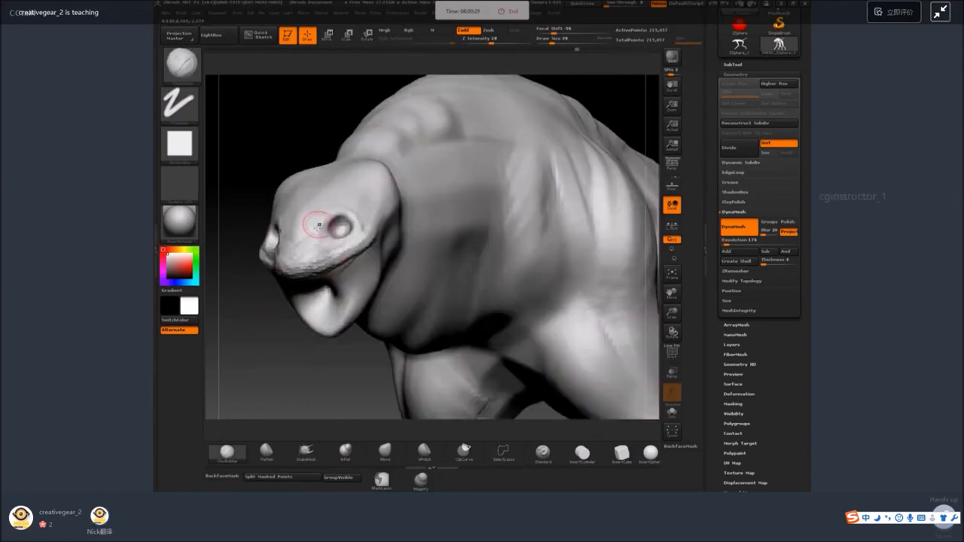
pyautogui.keyDown('shift'); pyautogui.moveTo(366, 241); pyautogui.dragTo(358, 249); pyautogui.keyUp('shift')
pyautogui.moveTo(376, 239); pyautogui.dragTo(345, 258, button='right')
pyautogui.moveTo(348, 261); pyautogui.dragTo(418, 188)
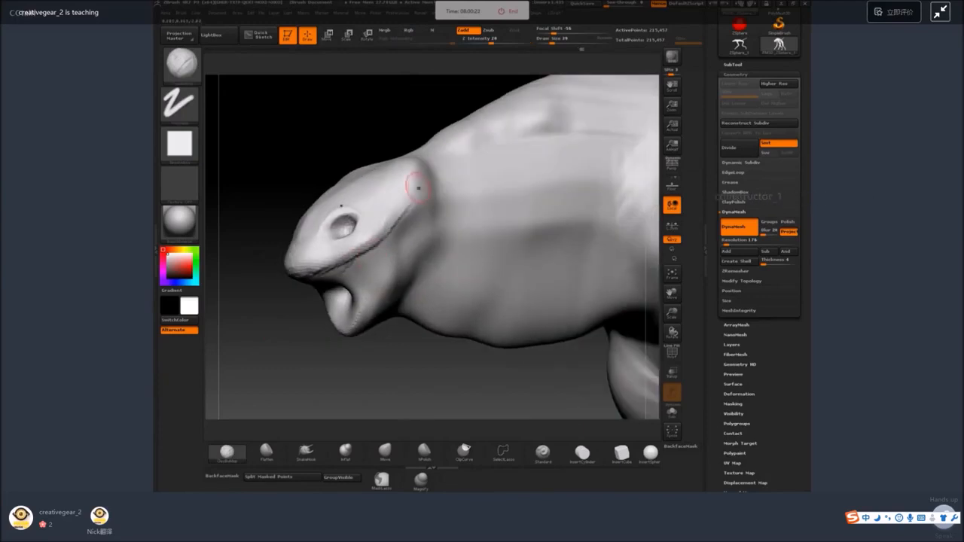
# Add brow strokes above and behind the eyes and smooth them into the skull.
pyautogui.keyDown('shift'); pyautogui.moveTo(390, 222); pyautogui.dragTo(376, 221); pyautogui.keyUp('shift')
pyautogui.moveTo(370, 177); pyautogui.dragTo(399, 175, button='right')
pyautogui.moveTo(353, 194)
pyautogui.mouseDown()
pyautogui.moveTo(367, 214)
pyautogui.moveTo(345, 185)
pyautogui.moveTo(330, 217)
pyautogui.mouseUp()
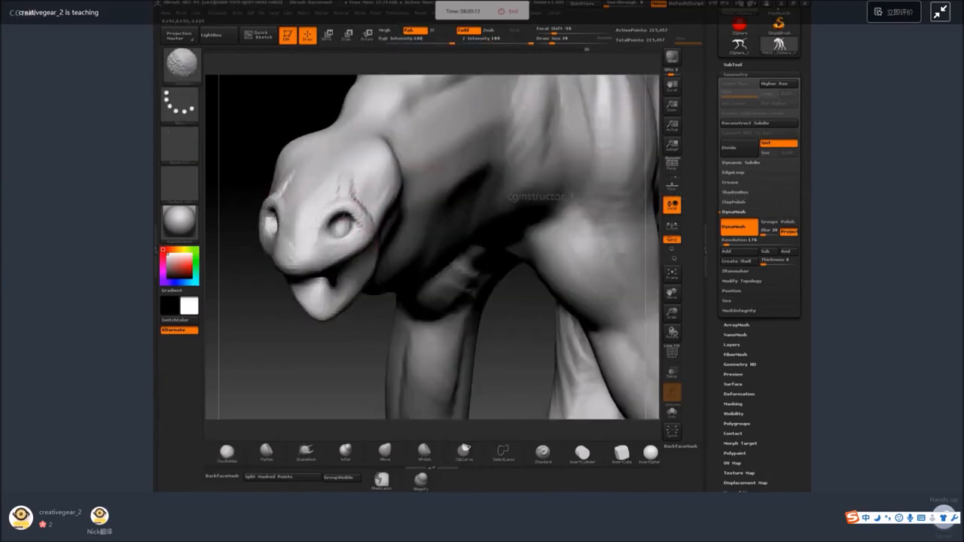
# Reshape the muzzle, brow and top of the head with an enlarged SnakeHook brush, smoothing around the eyes.
pyautogui.click(306, 452)
pyautogui.moveTo(263, 340); pyautogui.dragTo(307, 317, button='right')
pyautogui.press('space')
pyautogui.moveTo(346, 263); pyautogui.dragTo(357, 264)
pyautogui.moveTo(361, 264)
pyautogui.mouseDown(button='right')
pyautogui.moveTo(376, 275)
pyautogui.moveTo(395, 263)
pyautogui.mouseUp(button='right')
pyautogui.moveTo(380, 202)
pyautogui.mouseDown()
pyautogui.moveTo(366, 214)
pyautogui.moveTo(359, 199)
pyautogui.mouseUp()
pyautogui.moveTo(392, 197); pyautogui.dragTo(398, 215, button='right')
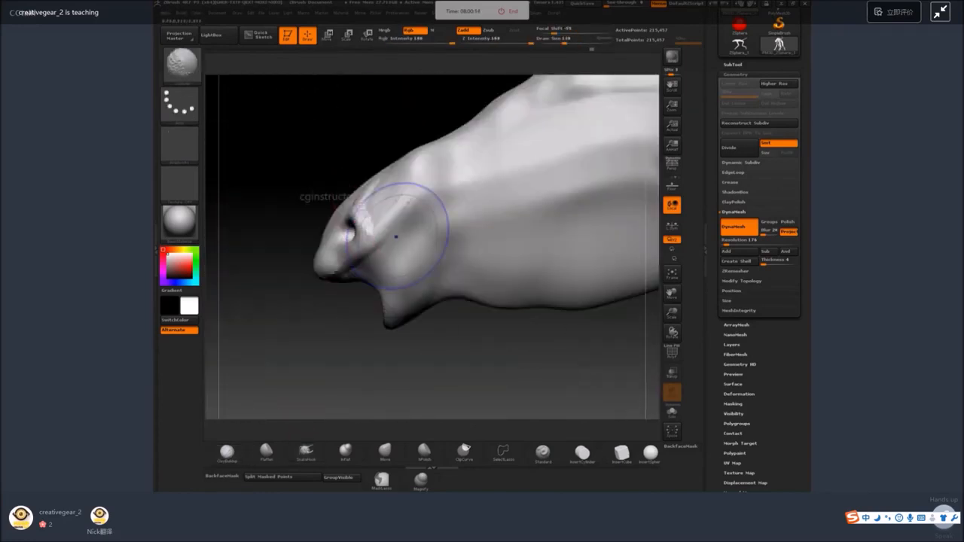
pyautogui.moveTo(330, 228); pyautogui.dragTo(322, 226)
pyautogui.hotkey('ctrl', 'z')
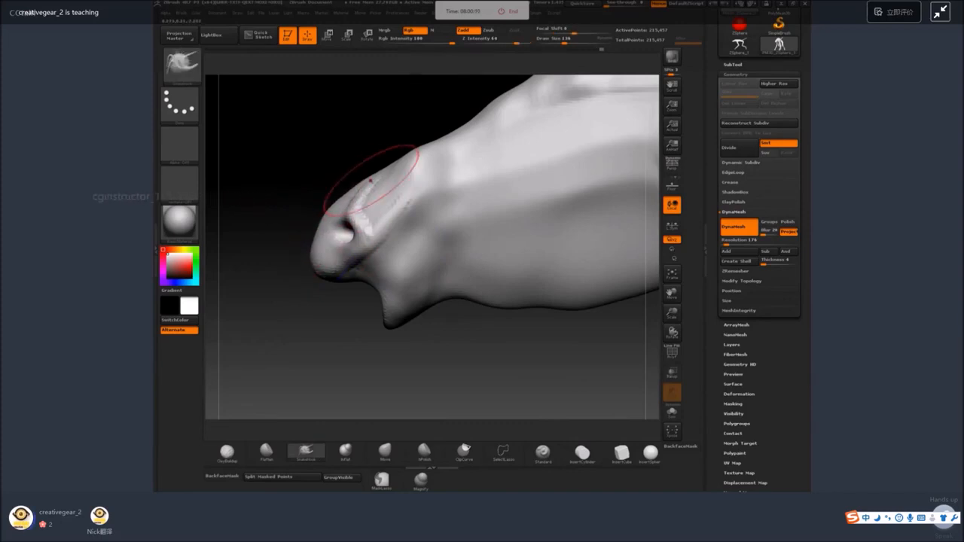
pyautogui.moveTo(378, 185)
pyautogui.mouseDown()
pyautogui.moveTo(373, 174)
pyautogui.moveTo(400, 163)
pyautogui.mouseUp()
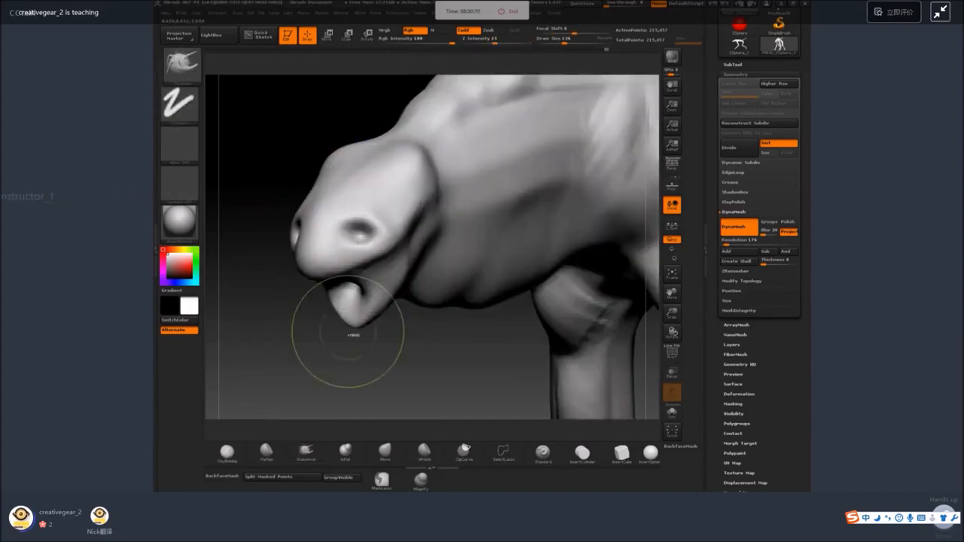
# Sculpt folds around the eye sockets and muzzle with ClayBuildup, reducing the draw size to 51.
pyautogui.press('space')
pyautogui.moveTo(347, 305); pyautogui.dragTo(341, 305)
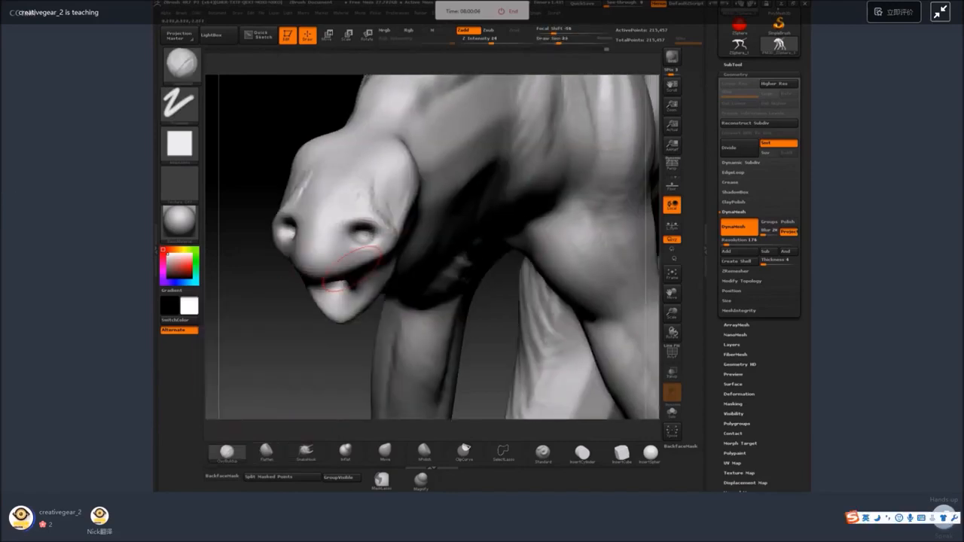
pyautogui.press('space')
pyautogui.moveTo(354, 285); pyautogui.dragTo(339, 286)
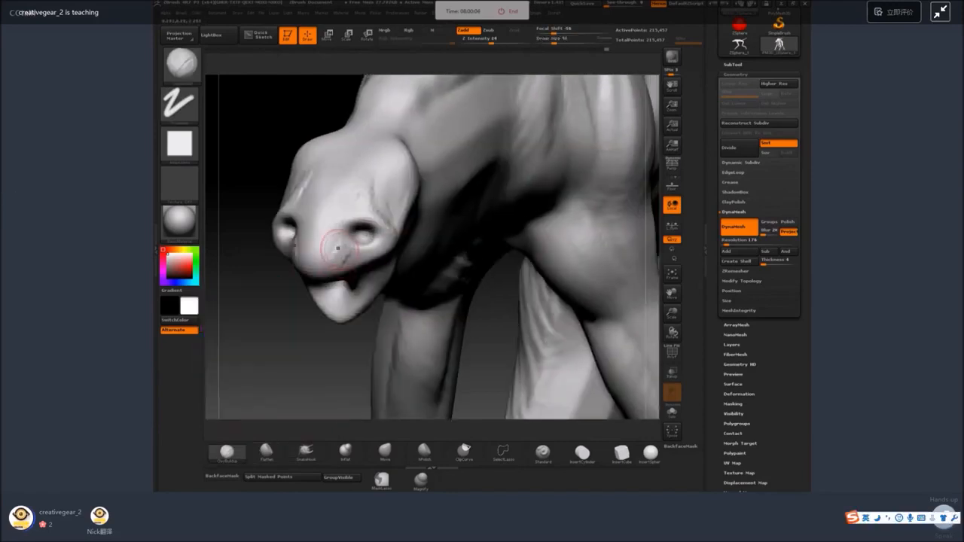
pyautogui.moveTo(325, 357); pyautogui.dragTo(335, 301)
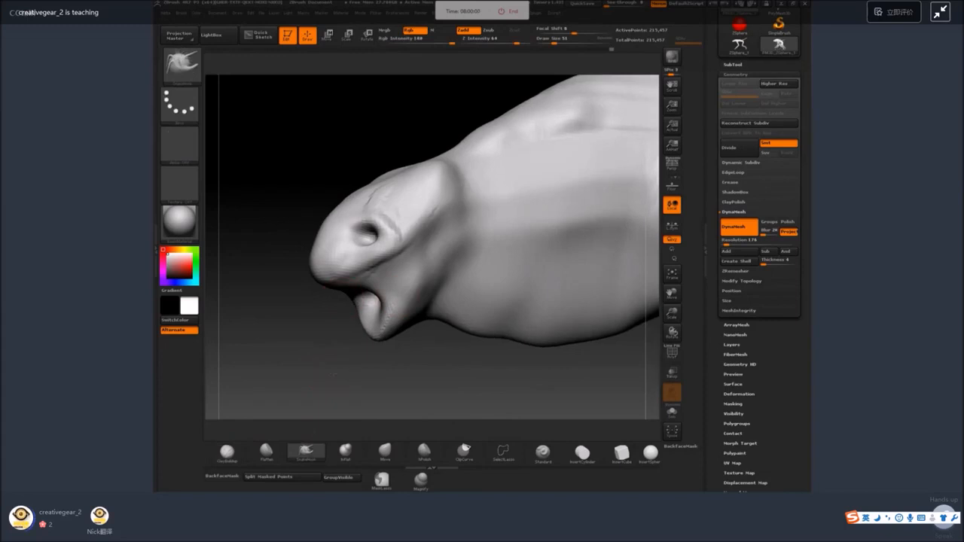
# Pull the mouth opening deeper between the jaws with SnakeHook at draw size 112, and remesh with DynaMesh.
pyautogui.press('space')
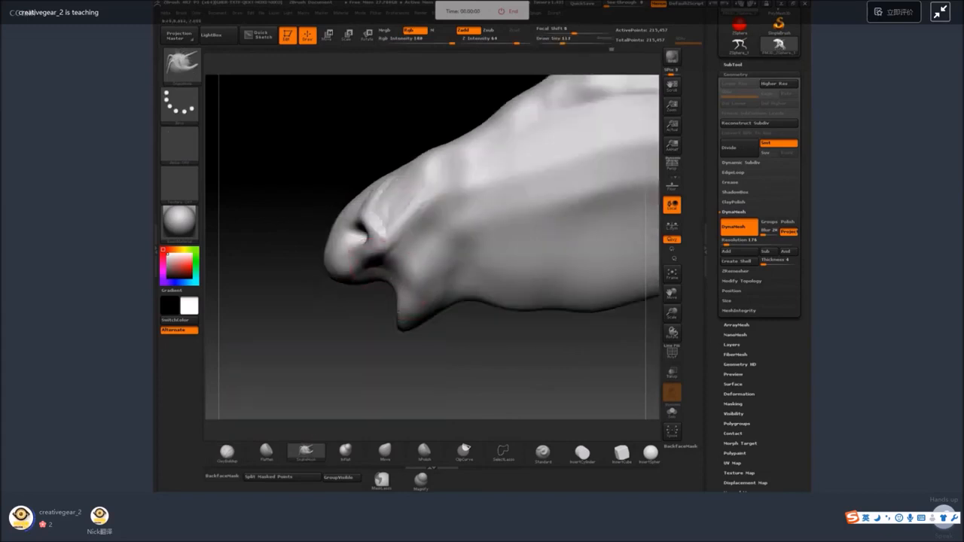
pyautogui.moveTo(388, 280); pyautogui.dragTo(409, 252)
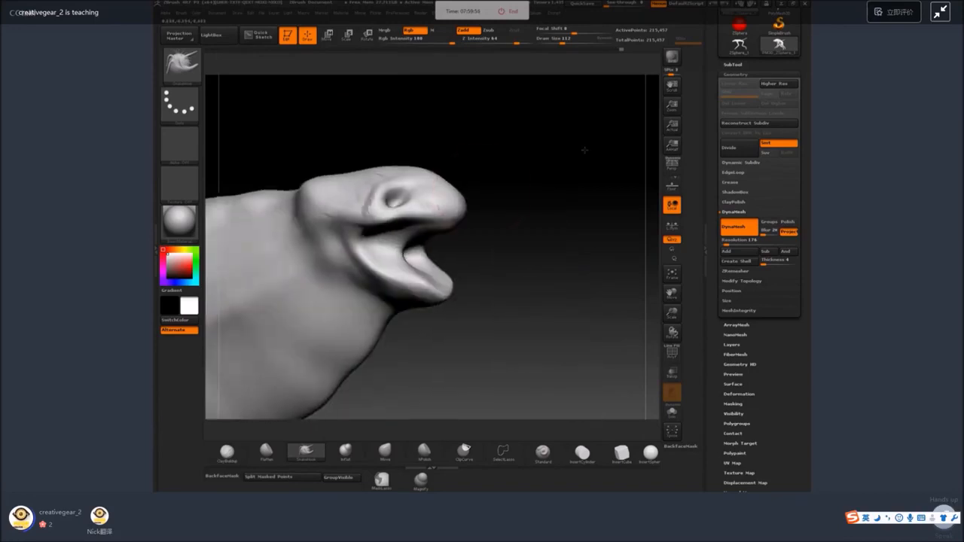
pyautogui.press('ctrl')
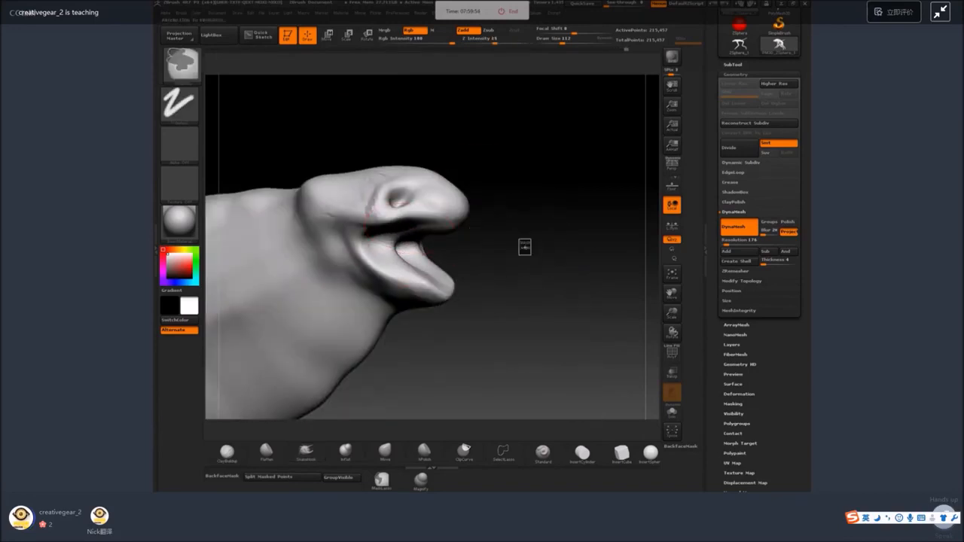
pyautogui.keyDown('ctrl'); pyautogui.moveTo(520, 240); pyautogui.dragTo(531, 254); pyautogui.keyUp('ctrl')
# Carve out the mouth interior and shape the inside of the lower jaw with a reduced ClayBuildup brush.
pyautogui.click(230, 455)
pyautogui.moveTo(531, 302); pyautogui.dragTo(419, 256)
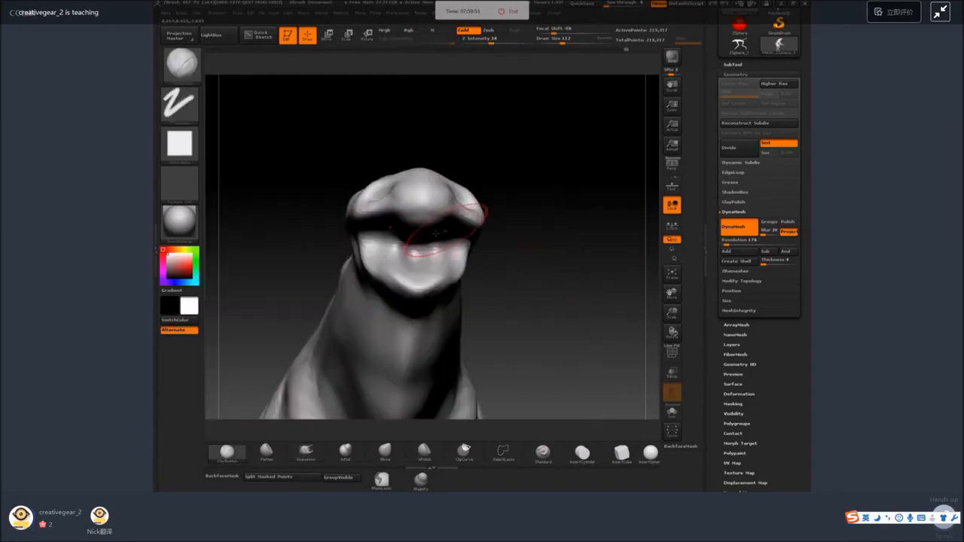
pyautogui.press('space')
pyautogui.moveTo(502, 239)
pyautogui.mouseDown()
pyautogui.moveTo(498, 278)
pyautogui.moveTo(418, 268)
pyautogui.mouseUp()
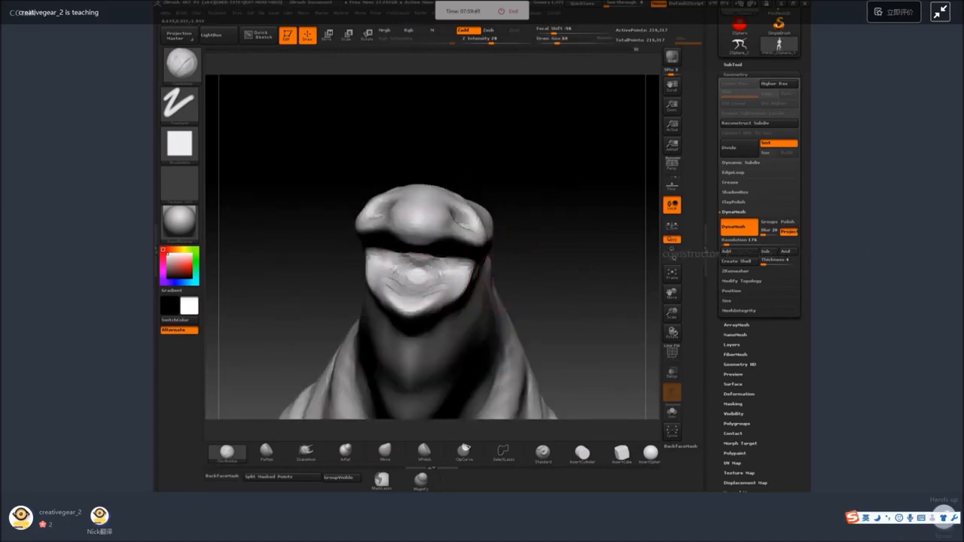
pyautogui.moveTo(497, 305); pyautogui.dragTo(497, 238)
pyautogui.moveTo(424, 245)
pyautogui.mouseDown()
pyautogui.moveTo(502, 247)
pyautogui.moveTo(400, 281)
pyautogui.moveTo(384, 269)
pyautogui.mouseUp()
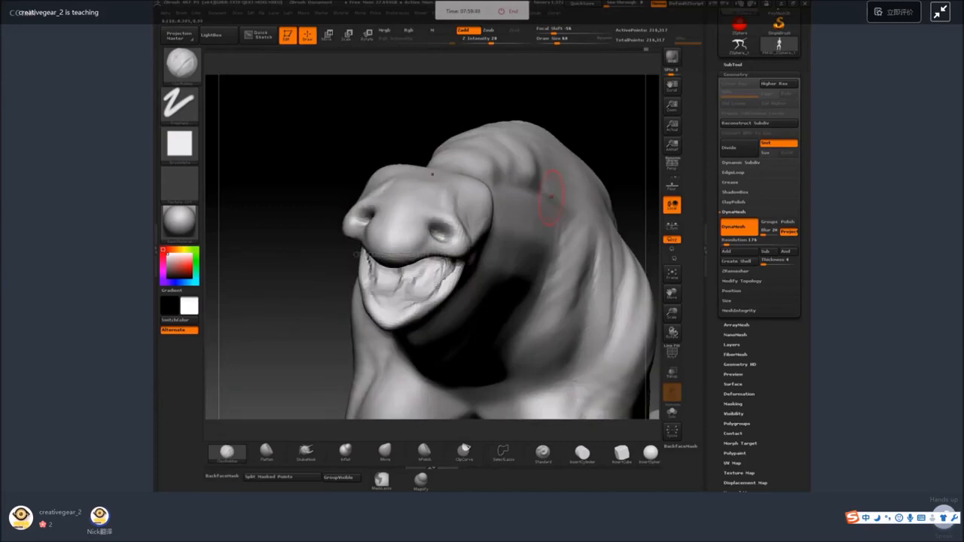
pyautogui.moveTo(555, 192); pyautogui.dragTo(618, 148)
pyautogui.moveTo(581, 178); pyautogui.dragTo(380, 247)
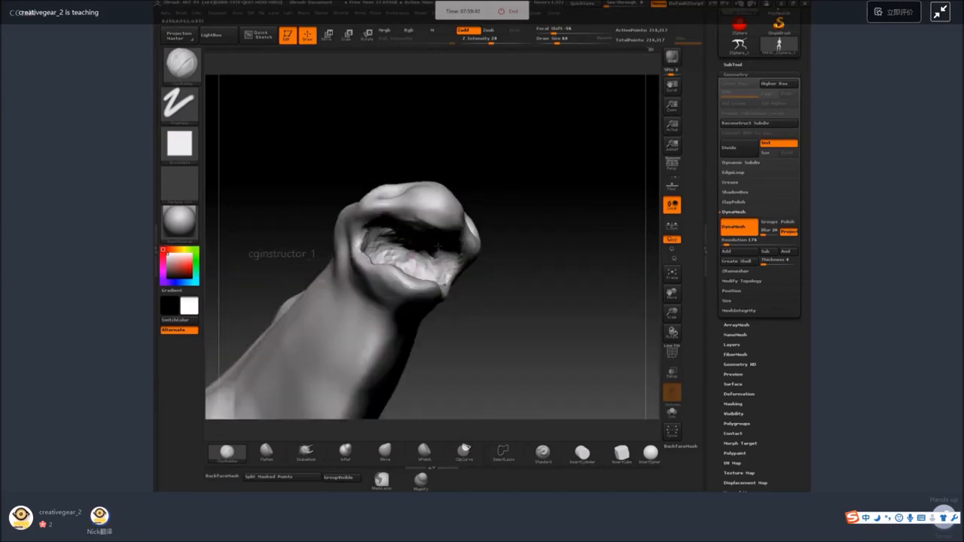
# Build up the lower jaw edge and the corner of the mouth with ClayBuildup strokes.
pyautogui.moveTo(536, 223)
pyautogui.keyDown('ctrl'); pyautogui.mouseDown()
pyautogui.moveTo(549, 252)
pyautogui.moveTo(400, 274)
pyautogui.mouseUp(); pyautogui.keyUp('ctrl')
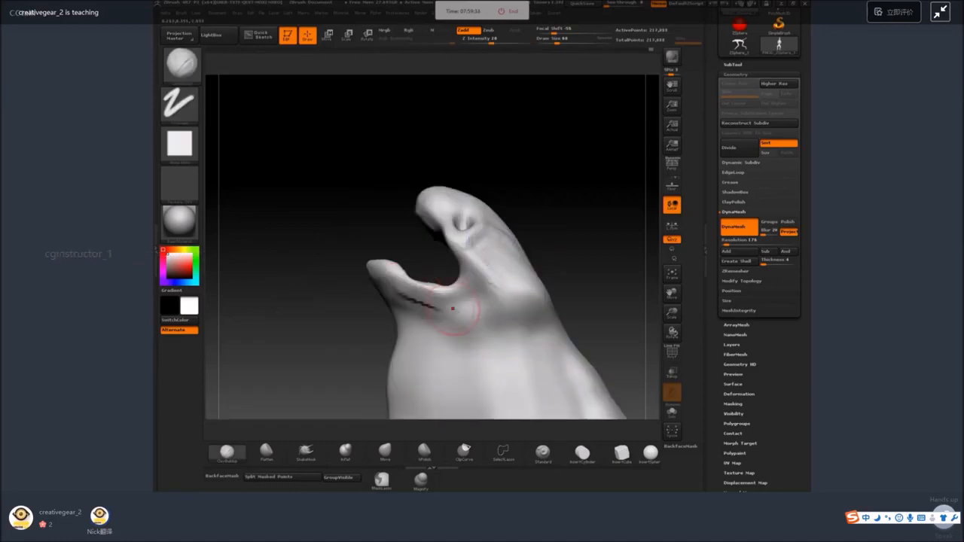
pyautogui.moveTo(551, 207)
pyautogui.mouseDown()
pyautogui.moveTo(374, 245)
pyautogui.moveTo(421, 297)
pyautogui.mouseUp()
pyautogui.moveTo(445, 259); pyautogui.dragTo(436, 290)
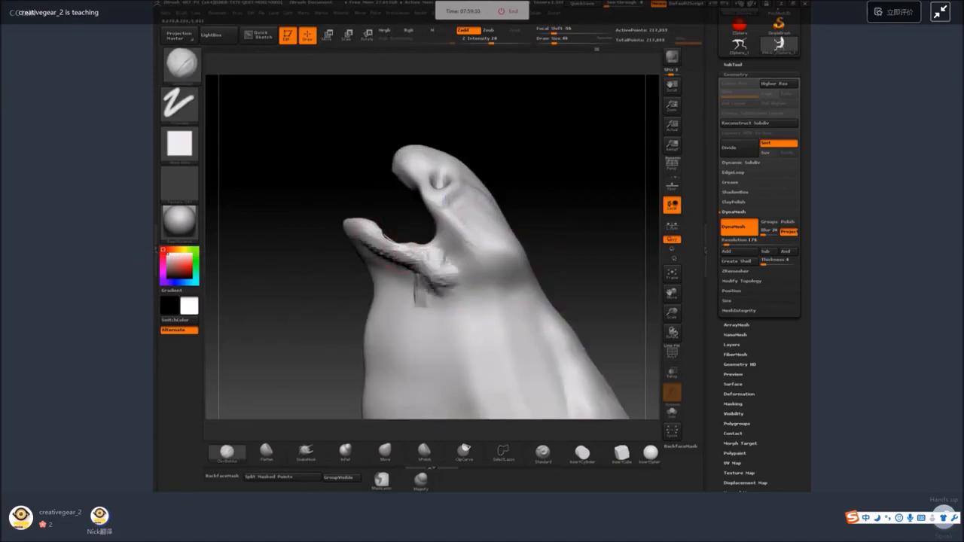
pyautogui.moveTo(457, 242)
pyautogui.mouseDown()
pyautogui.moveTo(437, 260)
pyautogui.moveTo(393, 254)
pyautogui.mouseUp()
pyautogui.keyDown('alt'); pyautogui.moveTo(456, 311); pyautogui.dragTo(444, 224, button='right'); pyautogui.keyUp('alt')
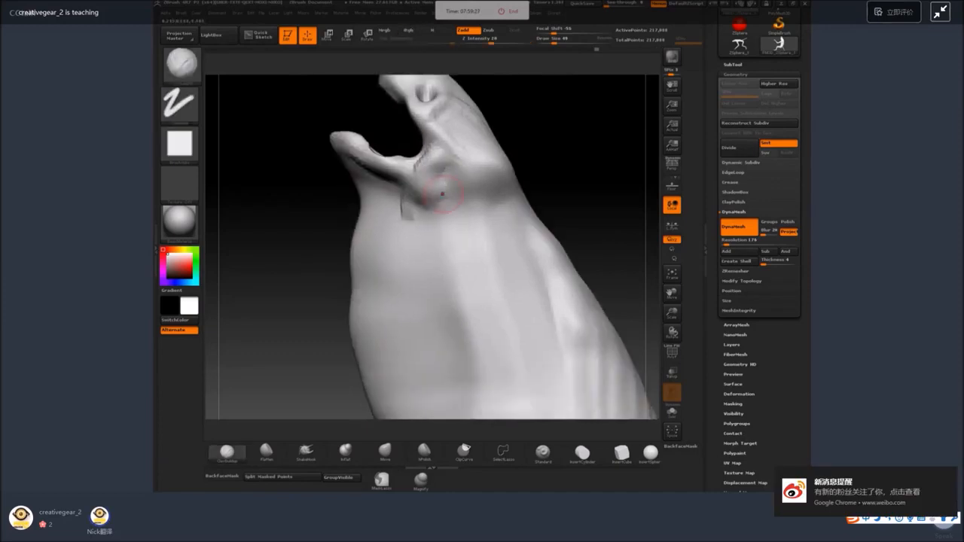
# Add muscle strands from the jaw corner down the neck and up the cheek, and smooth the strokes.
pyautogui.moveTo(428, 199)
pyautogui.mouseDown()
pyautogui.moveTo(428, 269)
pyautogui.moveTo(418, 251)
pyautogui.moveTo(431, 314)
pyautogui.mouseUp()
pyautogui.keyDown('shift'); pyautogui.moveTo(411, 260); pyautogui.dragTo(404, 202); pyautogui.keyUp('shift')
pyautogui.keyDown('alt'); pyautogui.moveTo(536, 138); pyautogui.dragTo(502, 218); pyautogui.keyUp('alt')
pyautogui.moveTo(408, 197); pyautogui.dragTo(437, 239)
pyautogui.moveTo(401, 200)
pyautogui.mouseDown()
pyautogui.moveTo(432, 258)
pyautogui.moveTo(401, 209)
pyautogui.mouseUp()
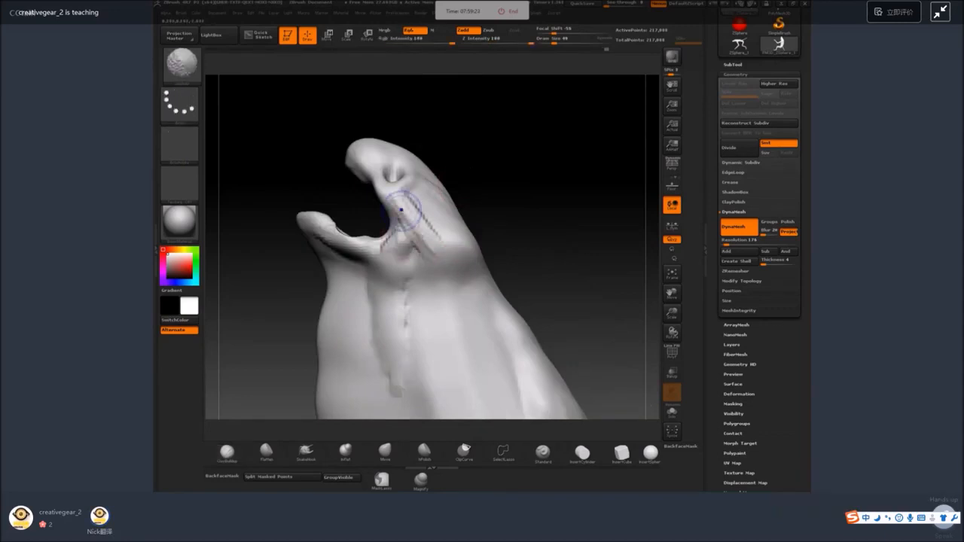
# Thicken the lower lip rim and the corners of the mouth with the Inflate brush.
pyautogui.moveTo(489, 155)
pyautogui.keyDown('shift'); pyautogui.mouseDown()
pyautogui.moveTo(527, 197)
pyautogui.moveTo(513, 186)
pyautogui.moveTo(548, 190)
pyautogui.mouseUp(); pyautogui.keyUp('shift')
pyautogui.click(344, 452)
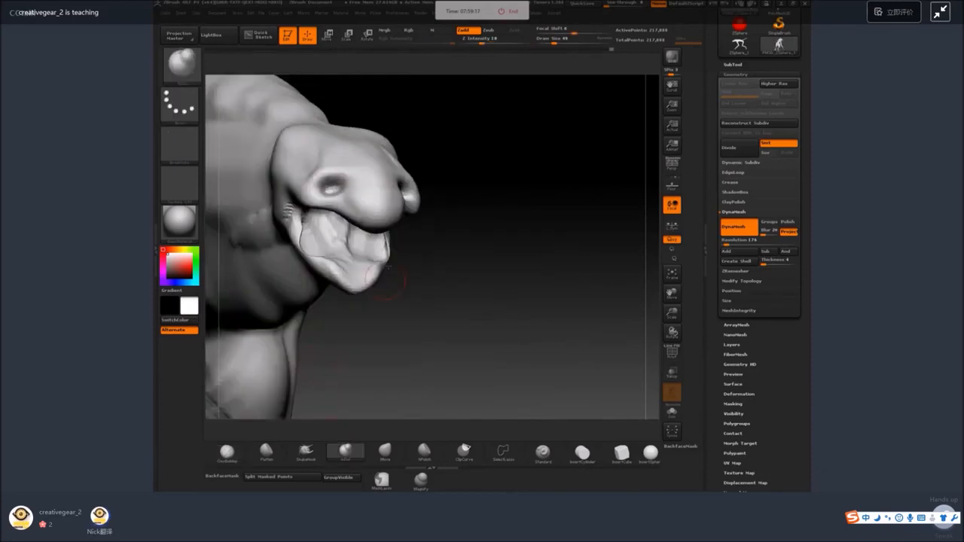
pyautogui.moveTo(386, 236); pyautogui.dragTo(387, 259)
pyautogui.moveTo(403, 275); pyautogui.dragTo(373, 271)
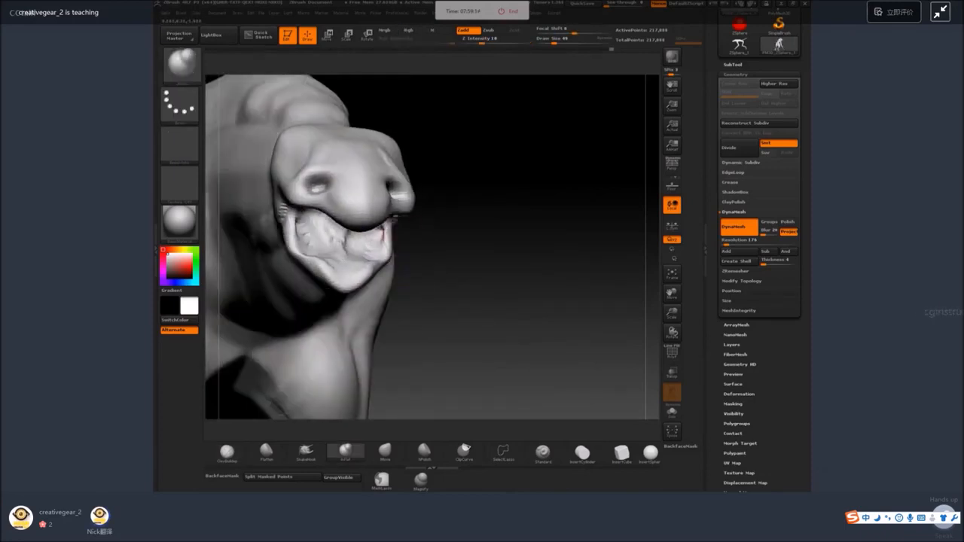
pyautogui.moveTo(390, 224); pyautogui.dragTo(392, 215)
pyautogui.moveTo(446, 234); pyautogui.dragTo(433, 188)
pyautogui.keyDown('shift'); pyautogui.moveTo(399, 214); pyautogui.dragTo(402, 225); pyautogui.keyUp('shift')
pyautogui.click(345, 452)
pyautogui.keyDown('shift'); pyautogui.moveTo(323, 431); pyautogui.dragTo(308, 407); pyautogui.keyUp('shift')
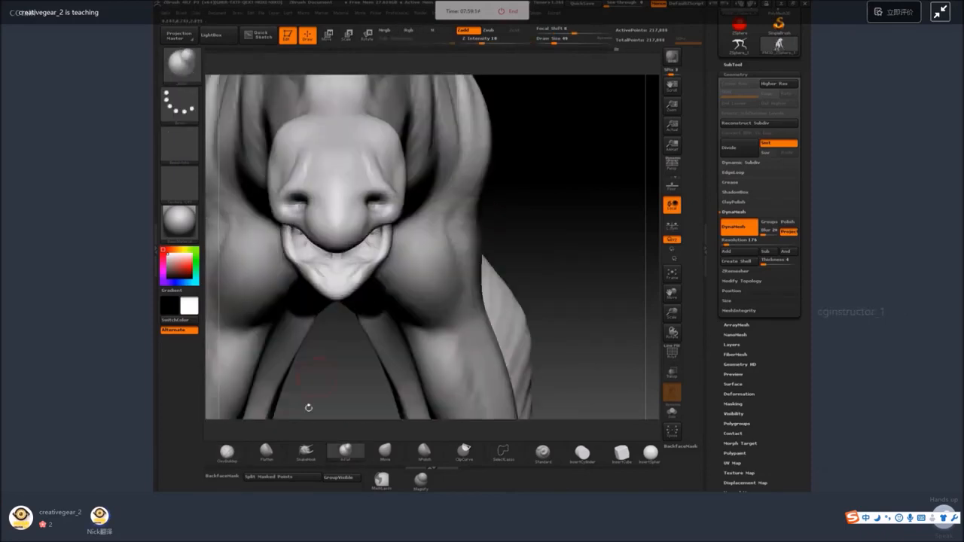
# Adjust the sides of the lower jaw and mouth corners with a resized SnakeHook brush.
pyautogui.click(306, 452)
pyautogui.press('space')
pyautogui.moveTo(413, 249)
pyautogui.mouseDown()
pyautogui.moveTo(423, 249)
pyautogui.moveTo(380, 250)
pyautogui.mouseUp()
pyautogui.moveTo(547, 168)
pyautogui.keyDown('alt'); pyautogui.mouseDown()
pyautogui.moveTo(577, 185)
pyautogui.moveTo(567, 171)
pyautogui.mouseUp(); pyautogui.keyUp('alt')
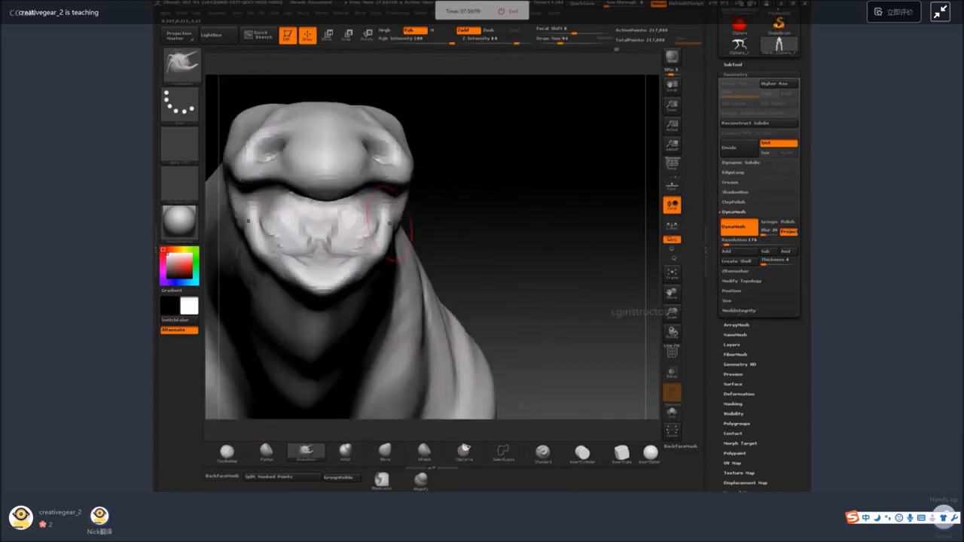
pyautogui.moveTo(399, 230)
pyautogui.mouseDown()
pyautogui.moveTo(366, 216)
pyautogui.moveTo(370, 205)
pyautogui.mouseUp()
# Refine the inner mouth near the cheek with a smaller ClayBuildup brush.
pyautogui.click(227, 452)
pyautogui.press('space')
pyautogui.click(386, 214)
pyautogui.moveTo(439, 175)
pyautogui.mouseDown()
pyautogui.moveTo(451, 173)
pyautogui.moveTo(467, 204)
pyautogui.mouseUp()
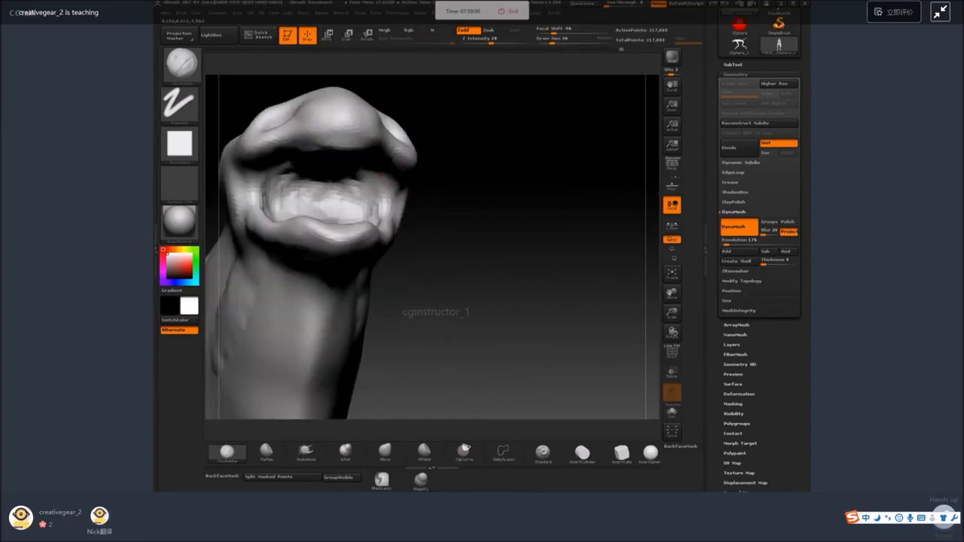
# Shape the inner corner of the mouth by the lower lip with a resized ClayBuildup brush.
pyautogui.press('space')
pyautogui.moveTo(370, 183)
pyautogui.mouseDown()
pyautogui.moveTo(372, 209)
pyautogui.moveTo(384, 202)
pyautogui.mouseUp()
pyautogui.moveTo(374, 193)
pyautogui.mouseDown()
pyautogui.moveTo(376, 212)
pyautogui.moveTo(352, 217)
pyautogui.mouseUp()
pyautogui.moveTo(452, 181)
pyautogui.mouseDown()
pyautogui.moveTo(588, 241)
pyautogui.moveTo(576, 146)
pyautogui.moveTo(457, 301)
pyautogui.moveTo(482, 316)
pyautogui.moveTo(554, 168)
pyautogui.moveTo(553, 181)
pyautogui.mouseUp()
pyautogui.keyDown('alt'); pyautogui.moveTo(553, 290); pyautogui.dragTo(456, 377); pyautogui.keyUp('alt')
pyautogui.moveTo(514, 232)
pyautogui.mouseDown()
pyautogui.moveTo(463, 259)
pyautogui.moveTo(327, 290)
pyautogui.moveTo(470, 264)
pyautogui.moveTo(344, 263)
pyautogui.mouseUp()
pyautogui.moveTo(373, 308); pyautogui.dragTo(377, 284, button='right')
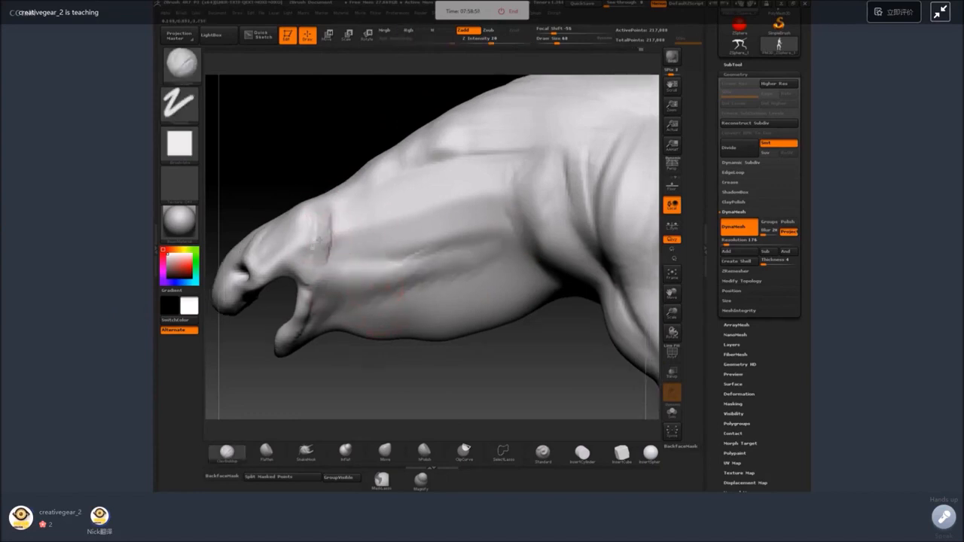
# Define the ridge at the back of the cheek behind the eye with ClayBuildup strokes.
pyautogui.moveTo(324, 209)
pyautogui.mouseDown()
pyautogui.moveTo(313, 247)
pyautogui.moveTo(275, 247)
pyautogui.moveTo(298, 240)
pyautogui.mouseUp()
pyautogui.keyDown('ctrl'); pyautogui.moveTo(299, 239); pyautogui.dragTo(308, 106, button='right'); pyautogui.keyUp('ctrl')
pyautogui.moveTo(309, 105); pyautogui.dragTo(323, 200, button='right')
pyautogui.moveTo(294, 279)
pyautogui.mouseDown(button='right')
pyautogui.moveTo(339, 306)
pyautogui.moveTo(306, 189)
pyautogui.mouseUp(button='right')
# Add parallel muscle strands across the side of the neck in front of the shoulder and smooth them.
pyautogui.press('space')
pyautogui.moveTo(340, 211); pyautogui.dragTo(332, 210)
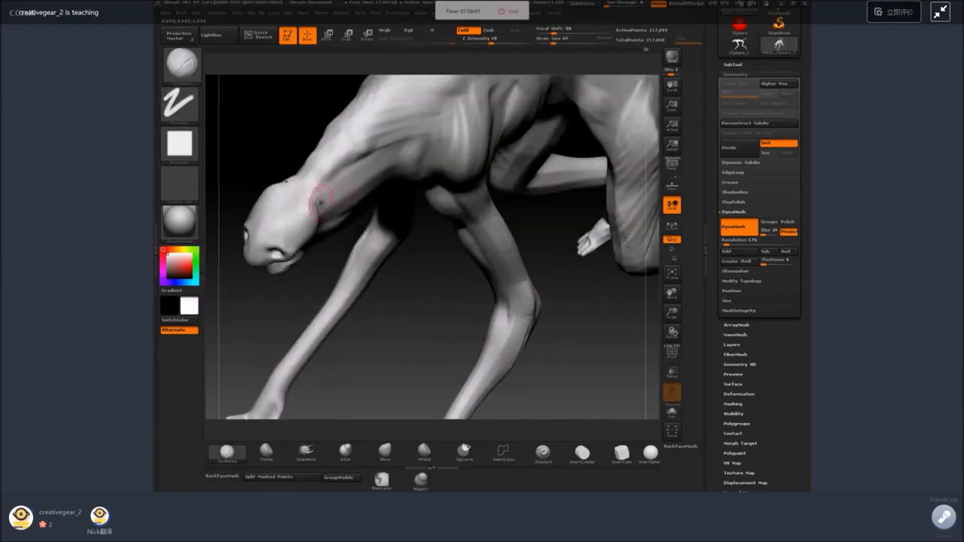
pyautogui.moveTo(344, 256); pyautogui.dragTo(384, 245, button='right')
pyautogui.moveTo(319, 179)
pyautogui.mouseDown()
pyautogui.moveTo(333, 198)
pyautogui.moveTo(366, 172)
pyautogui.mouseUp()
pyautogui.keyDown('alt'); pyautogui.moveTo(366, 172); pyautogui.dragTo(374, 222, button='right'); pyautogui.keyUp('alt')
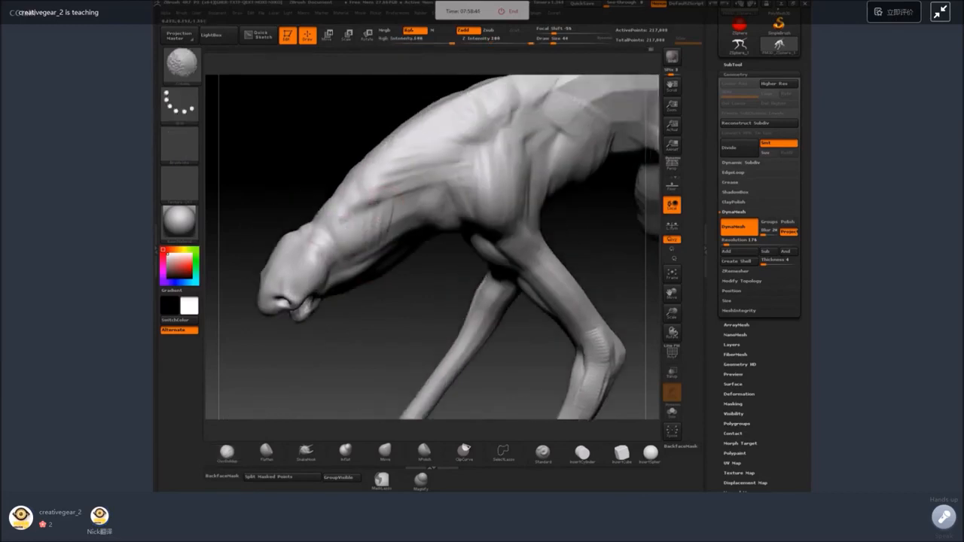
pyautogui.moveTo(405, 282); pyautogui.dragTo(377, 276, button='right')
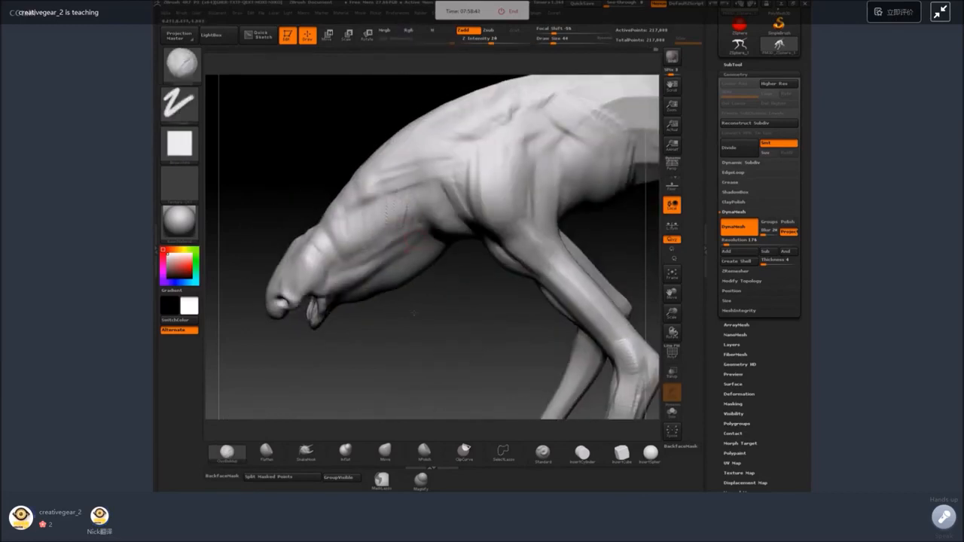
pyautogui.keyDown('ctrl'); pyautogui.moveTo(413, 313); pyautogui.dragTo(419, 341, button='right'); pyautogui.keyUp('ctrl')
pyautogui.moveTo(428, 199); pyautogui.dragTo(427, 228)
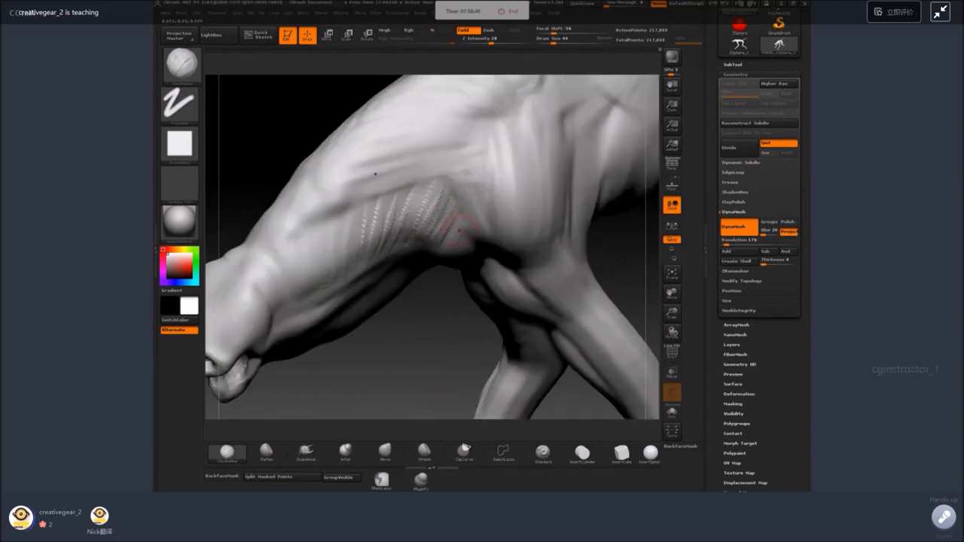
pyautogui.keyDown('shift'); pyautogui.moveTo(376, 247); pyautogui.dragTo(447, 214); pyautogui.keyUp('shift')
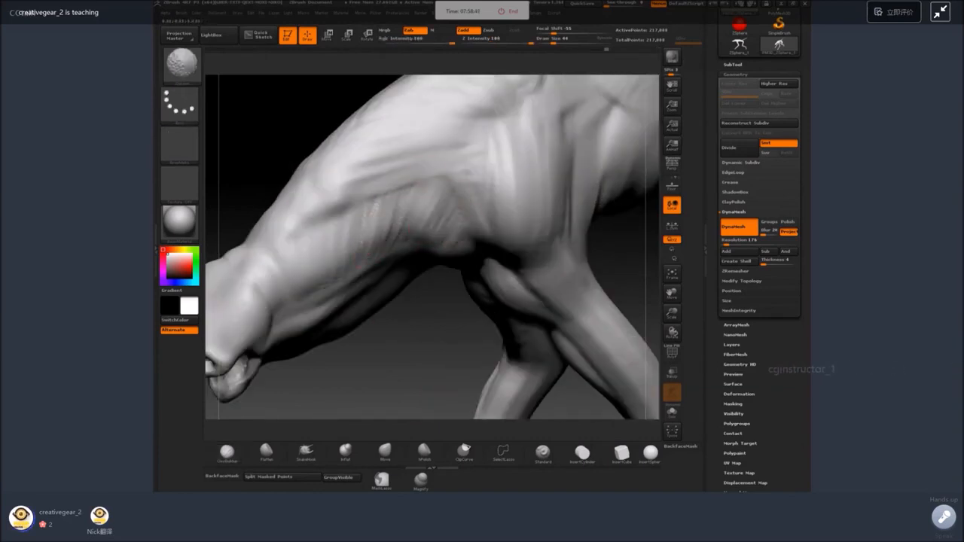
# Widen the eye socket upward with a resized SnakeHook brush.
pyautogui.keyDown('ctrl'); pyautogui.moveTo(419, 348); pyautogui.dragTo(414, 305, button='right'); pyautogui.keyUp('ctrl')
pyautogui.keyDown('shift'); pyautogui.moveTo(452, 331); pyautogui.dragTo(493, 329, button='right'); pyautogui.keyUp('shift')
pyautogui.keyDown('ctrl'); pyautogui.moveTo(412, 305); pyautogui.dragTo(293, 360, button='right'); pyautogui.keyUp('ctrl')
pyautogui.keyDown('alt'); pyautogui.moveTo(266, 176); pyautogui.dragTo(399, 85, button='right'); pyautogui.keyUp('alt')
pyautogui.press('space')
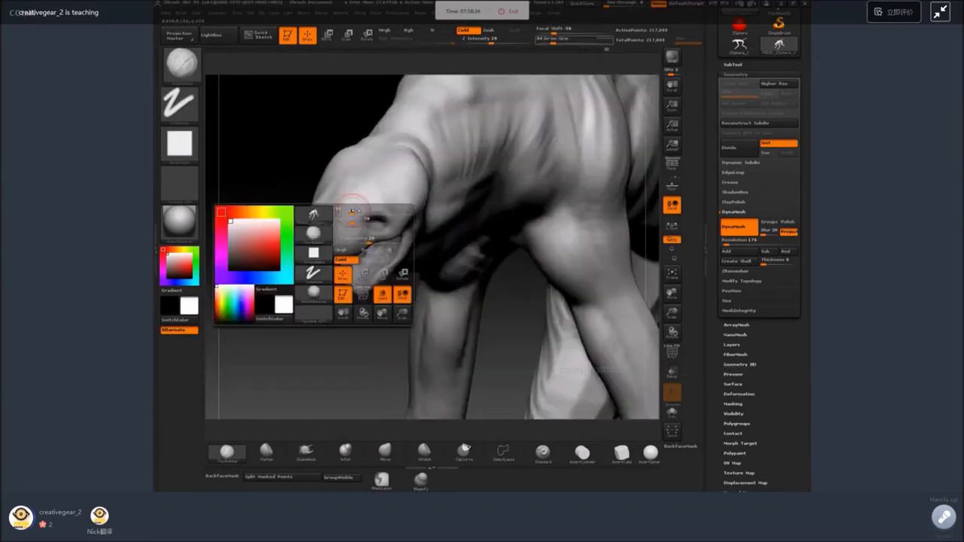
pyautogui.moveTo(358, 214); pyautogui.dragTo(354, 215)
pyautogui.keyDown('ctrl'); pyautogui.moveTo(300, 312); pyautogui.dragTo(292, 348, button='right'); pyautogui.keyUp('ctrl')
pyautogui.click(305, 452)
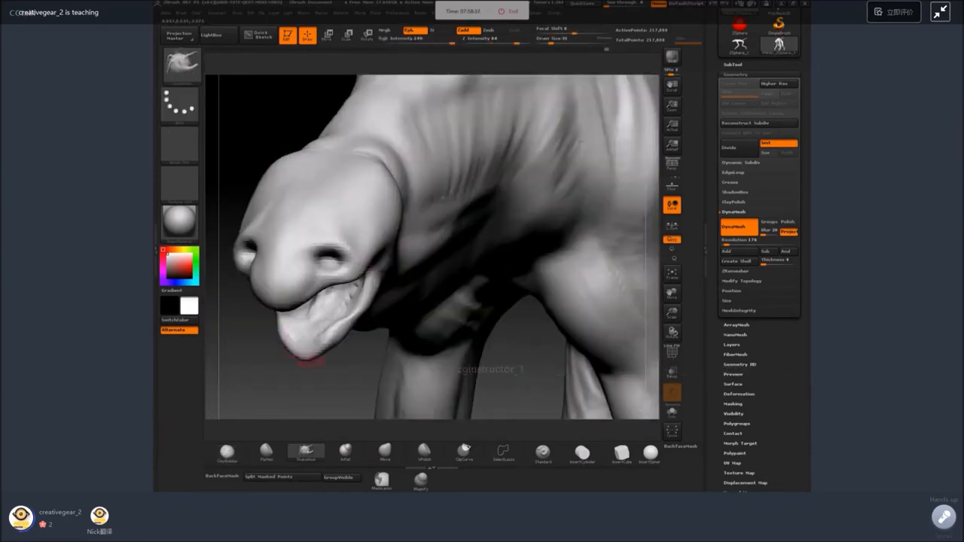
pyautogui.press('space')
pyautogui.moveTo(341, 307); pyautogui.dragTo(348, 307)
pyautogui.moveTo(332, 247); pyautogui.dragTo(338, 236)
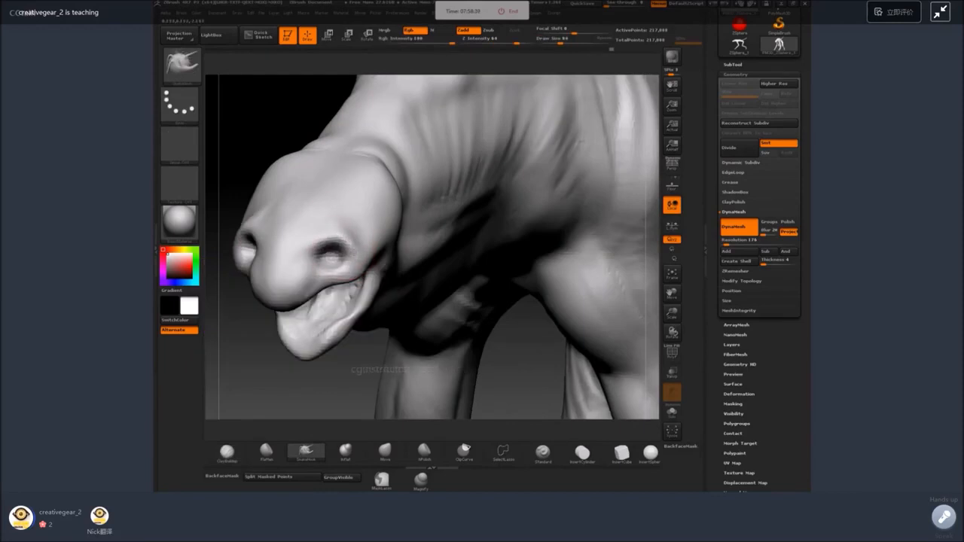
pyautogui.moveTo(321, 252); pyautogui.dragTo(275, 255, button='right')
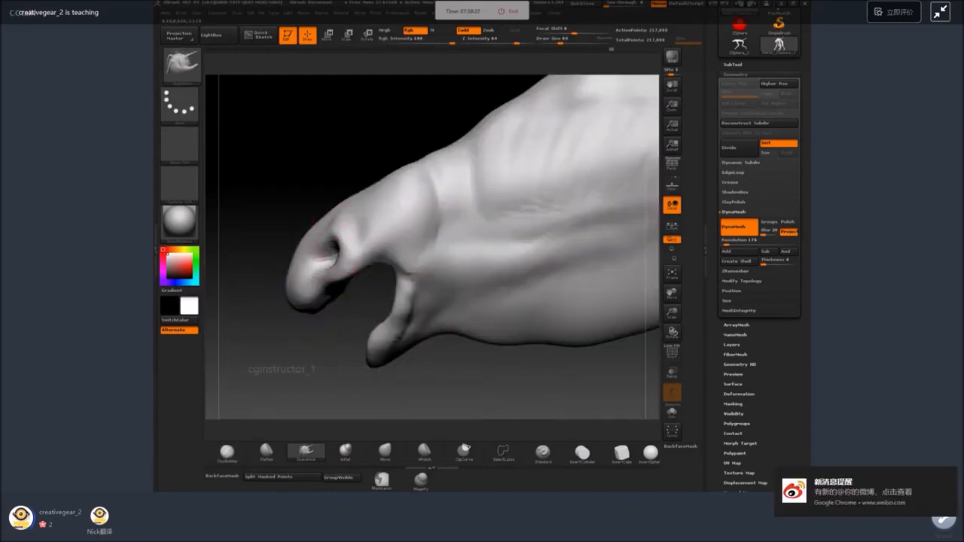
# Refine the hollow of the eye socket with a smaller ClayBuildup brush.
pyautogui.press('b')
pyautogui.press('c')
pyautogui.press('b')
pyautogui.press('space')
pyautogui.moveTo(326, 278); pyautogui.dragTo(316, 279)
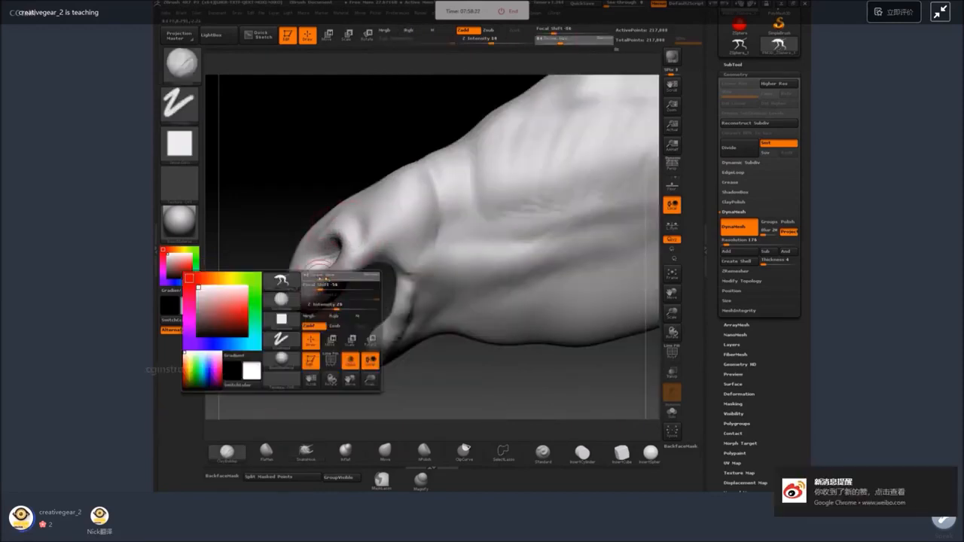
pyautogui.moveTo(289, 329); pyautogui.dragTo(334, 329, button='right')
# Insert a sphere into the eye socket as the eyeball.
pyautogui.click(651, 453)
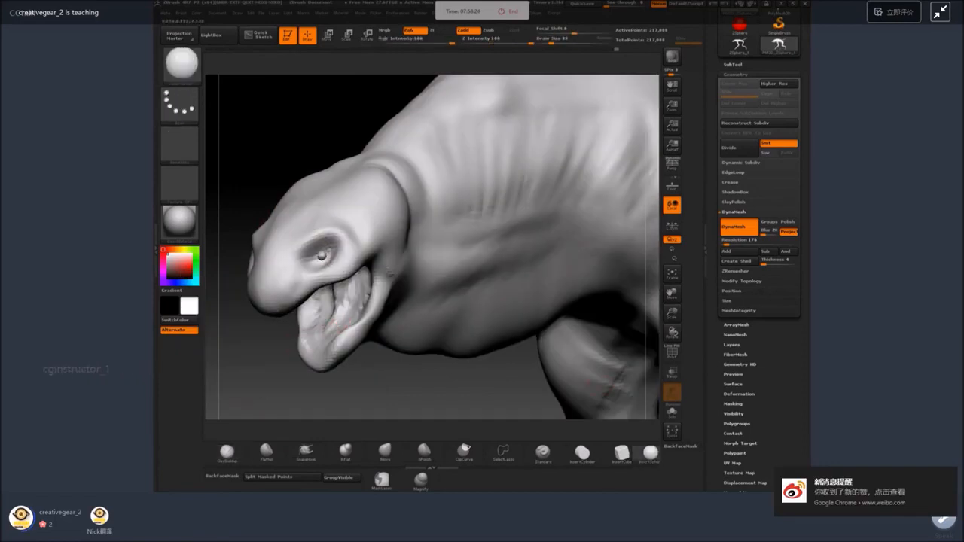
pyautogui.moveTo(322, 257); pyautogui.dragTo(519, 249, button='right')
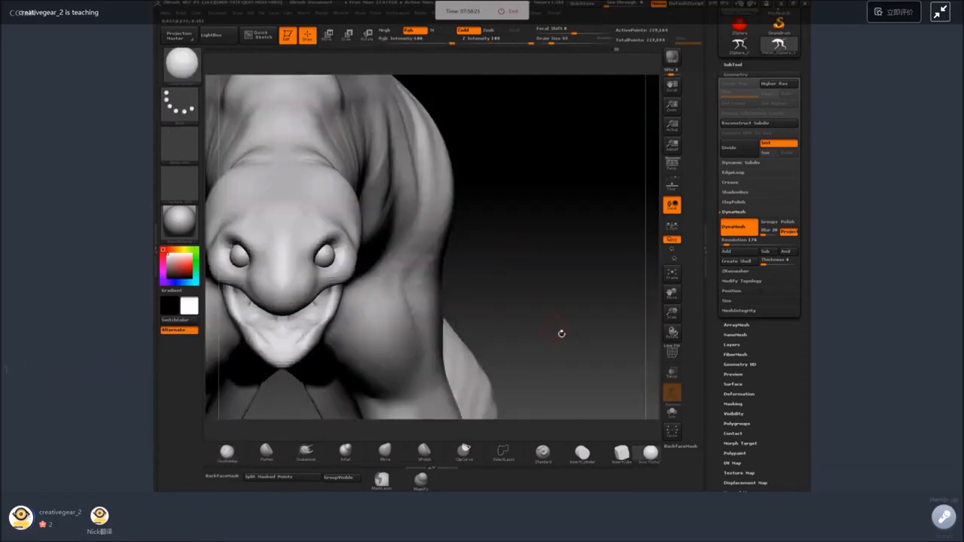
pyautogui.moveTo(561, 333)
pyautogui.mouseDown(button='right')
pyautogui.moveTo(585, 308)
pyautogui.moveTo(542, 284)
pyautogui.mouseUp(button='right')
# Remesh the whole creature with DynaMesh at resolution 264.
pyautogui.press('b')
pyautogui.press('c')
pyautogui.press('b')
pyautogui.press('ctrl')
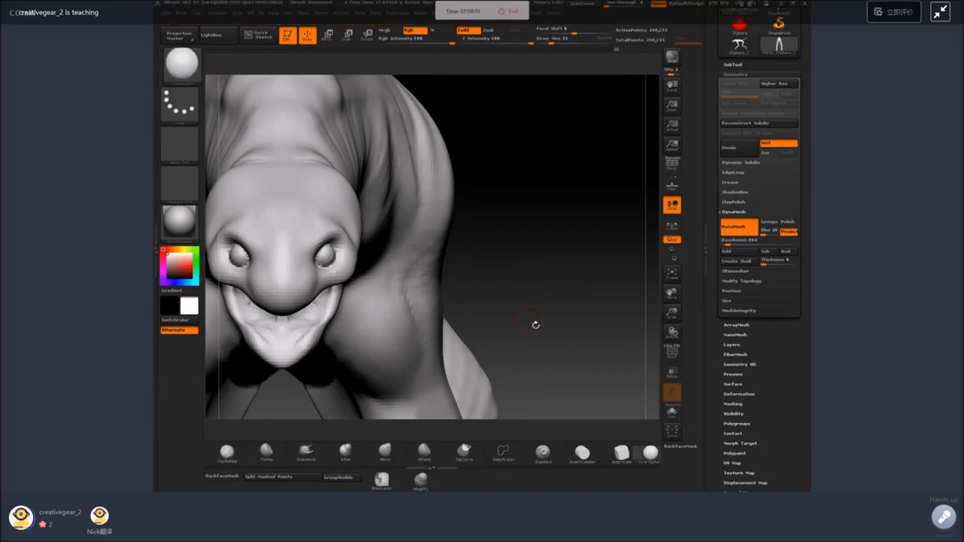
pyautogui.keyDown('alt'); pyautogui.moveTo(572, 352); pyautogui.dragTo(545, 254); pyautogui.keyUp('alt')
pyautogui.keyDown('alt'); pyautogui.moveTo(563, 318); pyautogui.dragTo(553, 263); pyautogui.keyUp('alt')
pyautogui.moveTo(572, 298); pyautogui.dragTo(541, 302)
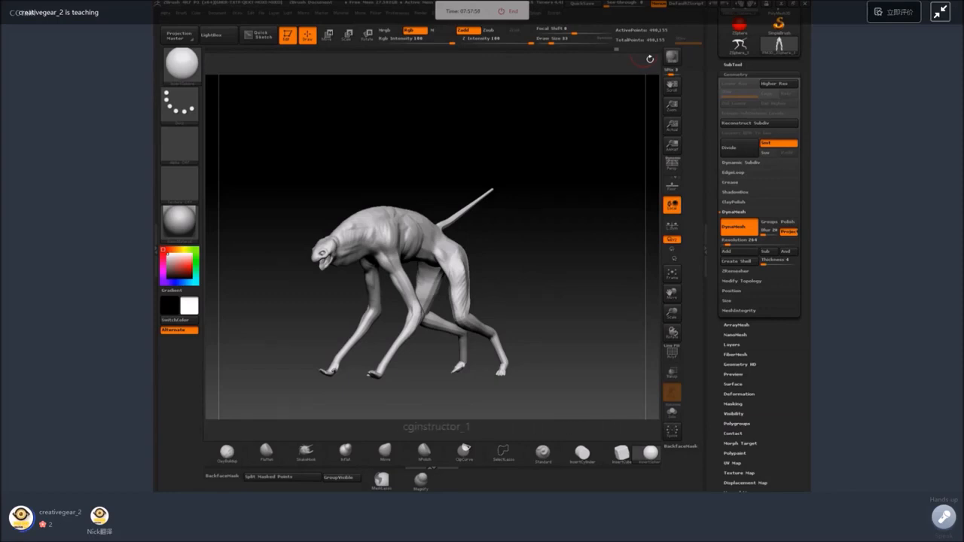
pyautogui.keyDown('alt'); pyautogui.moveTo(650, 59); pyautogui.dragTo(649, 158); pyautogui.keyUp('alt')
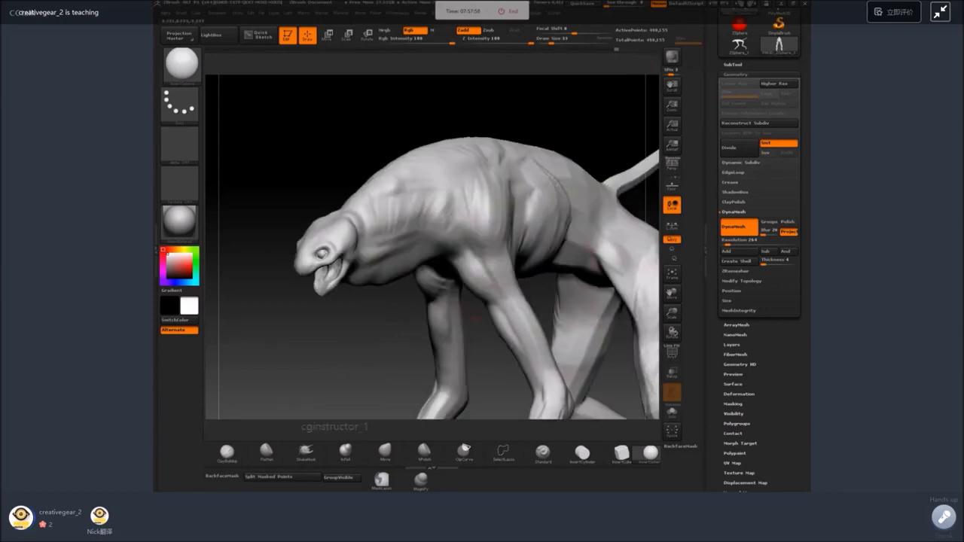
pyautogui.moveTo(452, 354); pyautogui.dragTo(294, 357)
pyautogui.moveTo(512, 278); pyautogui.dragTo(498, 251)
pyautogui.hotkey('ctrl', 'z')
pyautogui.hotkey('ctrl', 'z')
# Sculpt a row of ribs on the side of the ribcage with a smaller ClayBuildup brush and smooth them.
pyautogui.click(227, 452)
pyautogui.press('space')
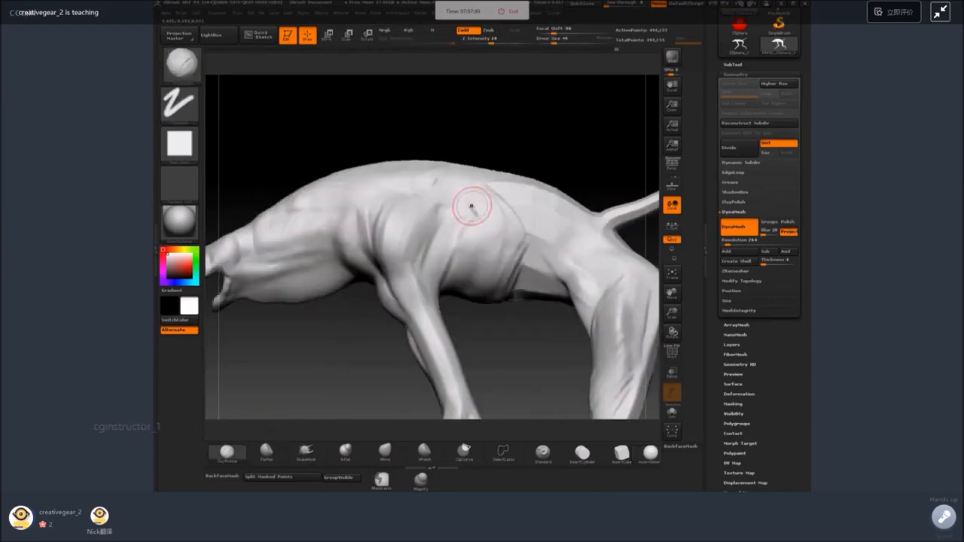
pyautogui.press('space')
pyautogui.moveTo(464, 208); pyautogui.dragTo(448, 237)
pyautogui.moveTo(471, 202)
pyautogui.mouseDown()
pyautogui.moveTo(455, 245)
pyautogui.moveTo(486, 255)
pyautogui.mouseUp()
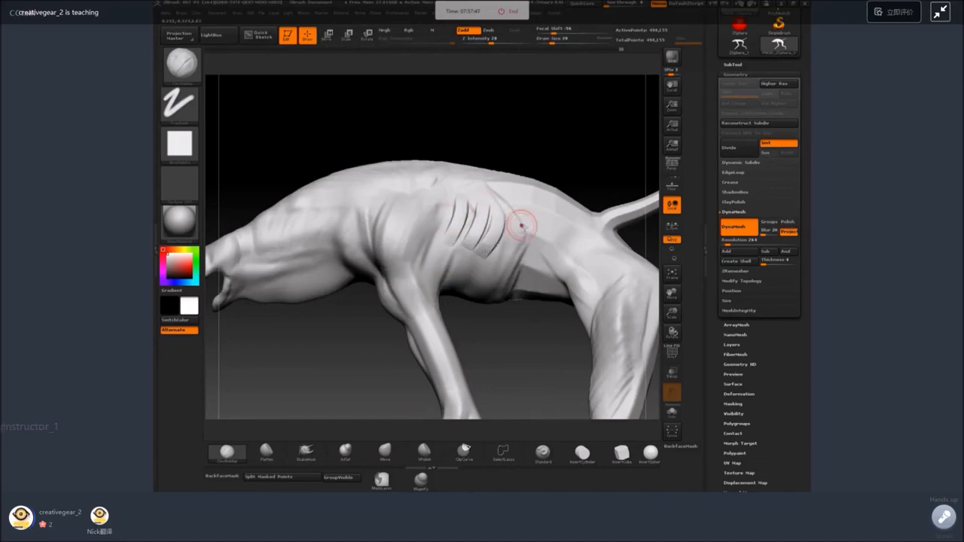
pyautogui.moveTo(520, 224); pyautogui.dragTo(503, 264)
pyautogui.moveTo(447, 199)
pyautogui.mouseDown()
pyautogui.moveTo(425, 262)
pyautogui.moveTo(456, 270)
pyautogui.mouseUp()
pyautogui.moveTo(496, 258)
pyautogui.mouseDown()
pyautogui.moveTo(478, 270)
pyautogui.moveTo(483, 291)
pyautogui.mouseUp()
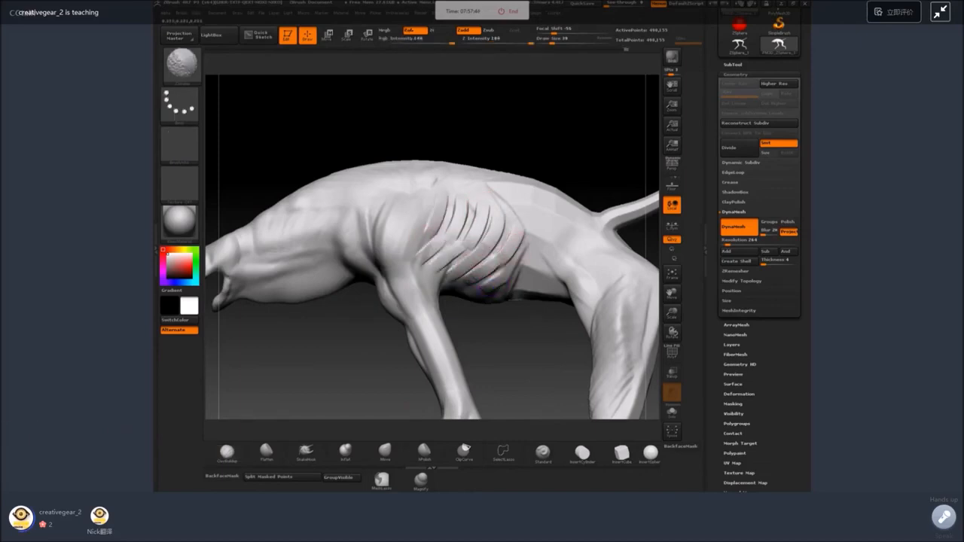
pyautogui.keyDown('shift'); pyautogui.moveTo(486, 242); pyautogui.dragTo(454, 211); pyautogui.keyUp('shift')
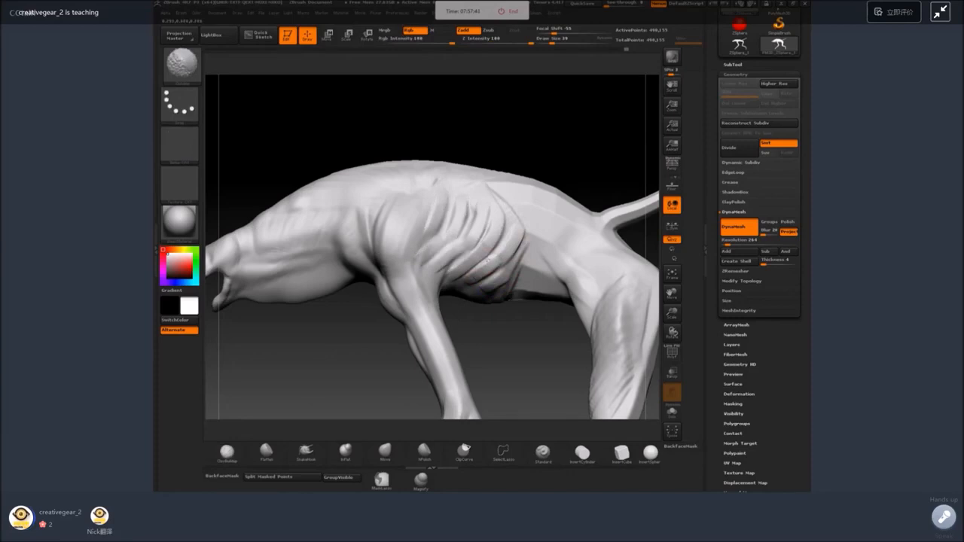
# Extend the ribs toward the underside of the chest with ClayBuildup strokes.
pyautogui.moveTo(514, 319)
pyautogui.mouseDown()
pyautogui.moveTo(530, 304)
pyautogui.moveTo(551, 203)
pyautogui.mouseUp()
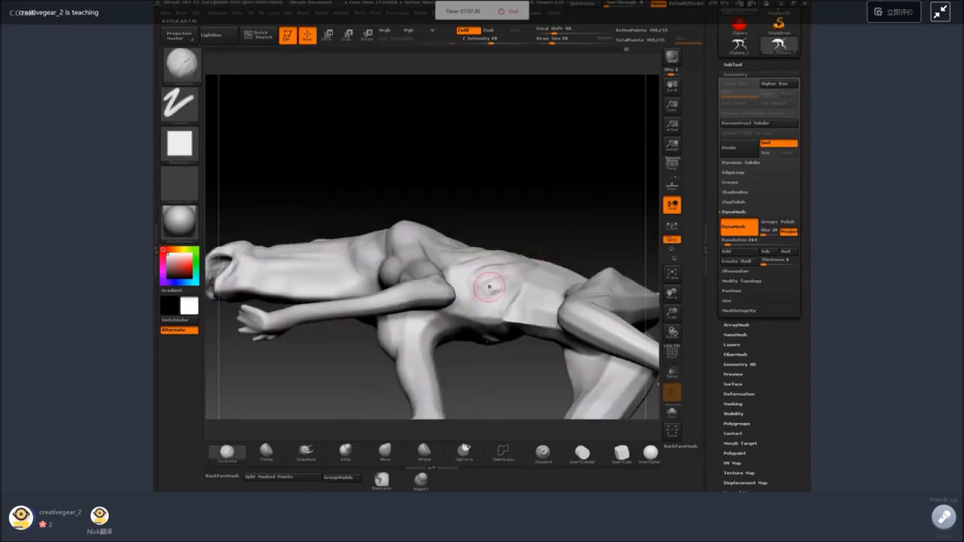
pyautogui.press('space')
pyautogui.moveTo(490, 287)
pyautogui.mouseDown()
pyautogui.moveTo(480, 288)
pyautogui.moveTo(486, 307)
pyautogui.mouseUp()
pyautogui.moveTo(514, 197); pyautogui.dragTo(513, 250)
pyautogui.moveTo(461, 285)
pyautogui.mouseDown()
pyautogui.moveTo(466, 299)
pyautogui.moveTo(503, 309)
pyautogui.mouseUp()
# Soften the upper and rear ends of the ribs to blend them into the back and flank.
pyautogui.moveTo(530, 189); pyautogui.dragTo(508, 332)
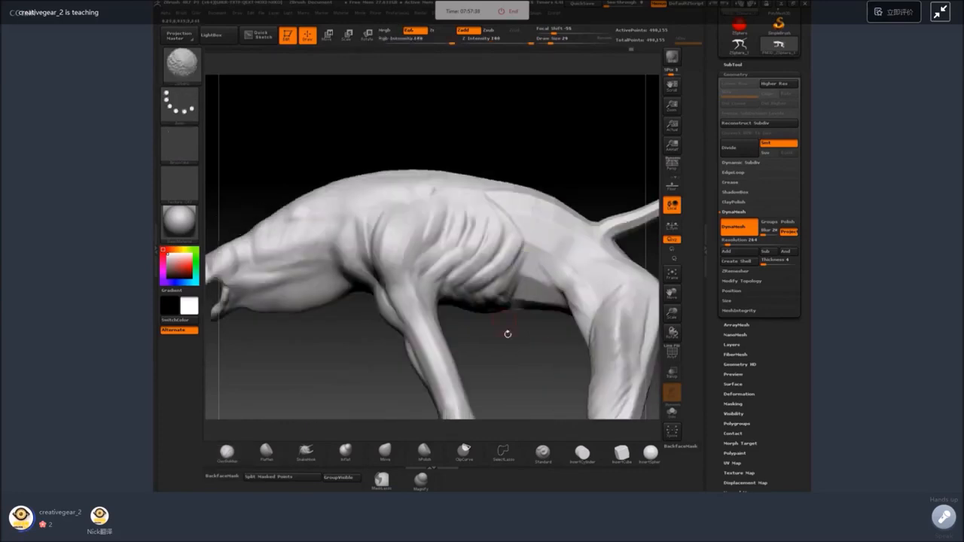
pyautogui.moveTo(555, 181); pyautogui.dragTo(548, 215)
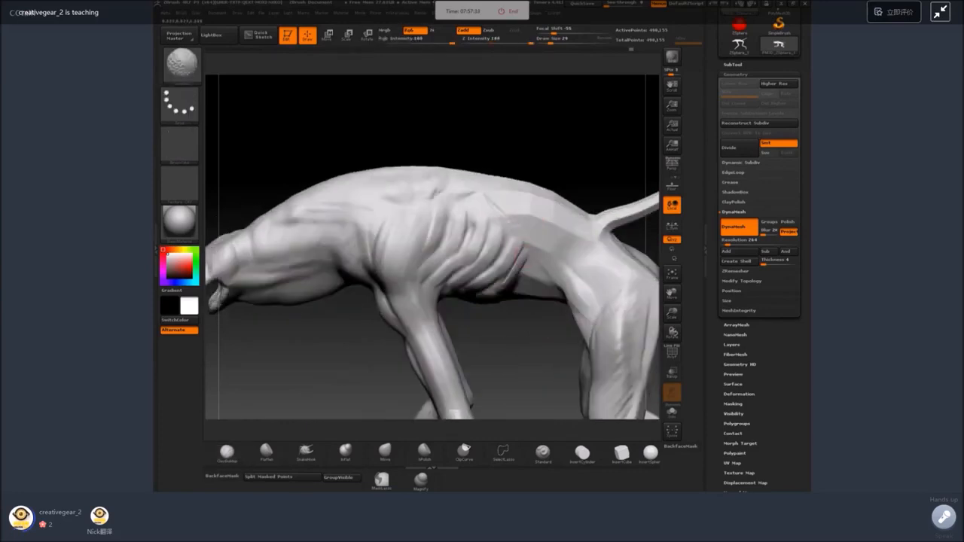
pyautogui.moveTo(492, 190); pyautogui.dragTo(452, 226)
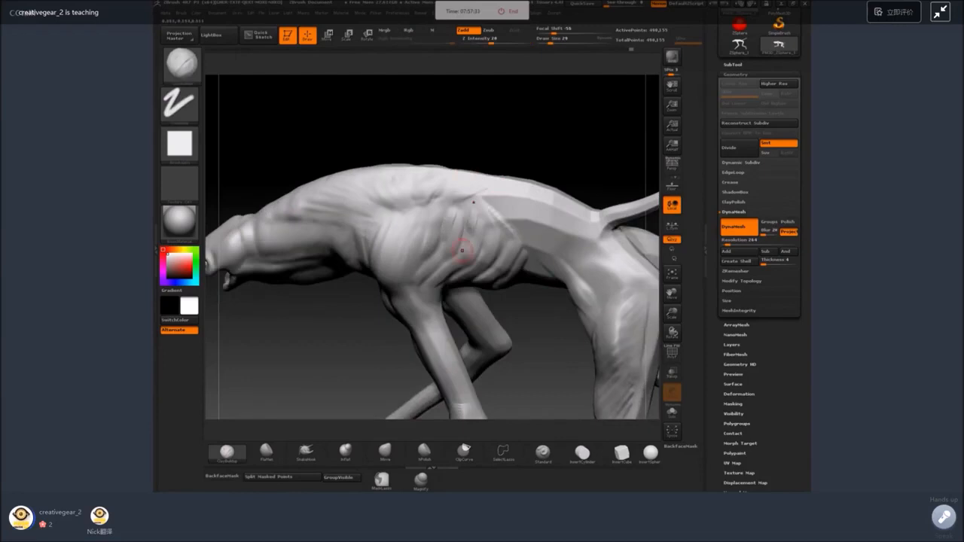
pyautogui.moveTo(530, 335)
pyautogui.mouseDown()
pyautogui.moveTo(534, 295)
pyautogui.moveTo(478, 233)
pyautogui.mouseUp()
pyautogui.moveTo(558, 249)
pyautogui.mouseDown()
pyautogui.moveTo(574, 231)
pyautogui.moveTo(536, 250)
pyautogui.moveTo(490, 300)
pyautogui.moveTo(503, 348)
pyautogui.mouseUp()
pyautogui.keyDown('alt'); pyautogui.moveTo(596, 292); pyautogui.dragTo(521, 227); pyautogui.keyUp('alt')
pyautogui.moveTo(423, 284); pyautogui.dragTo(452, 300)
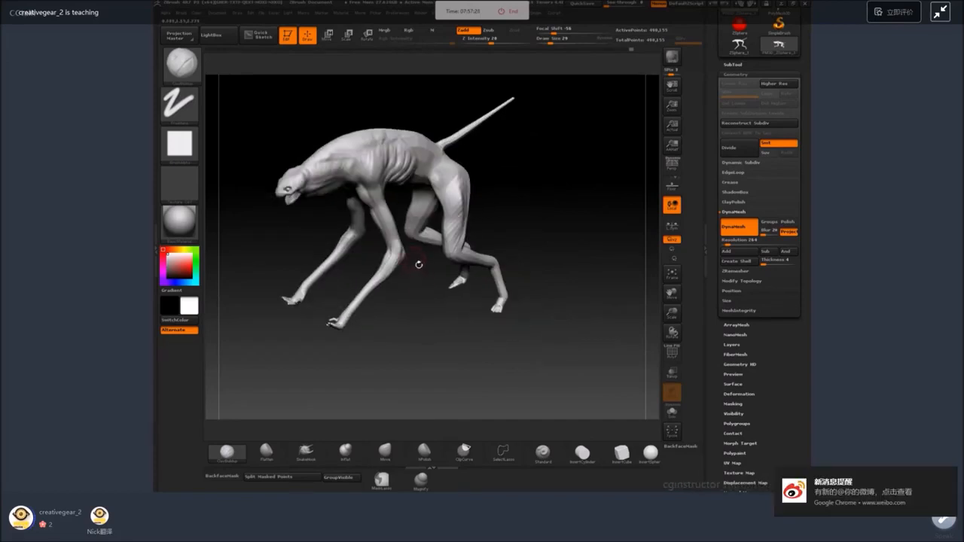
pyautogui.moveTo(419, 263); pyautogui.dragTo(418, 232)
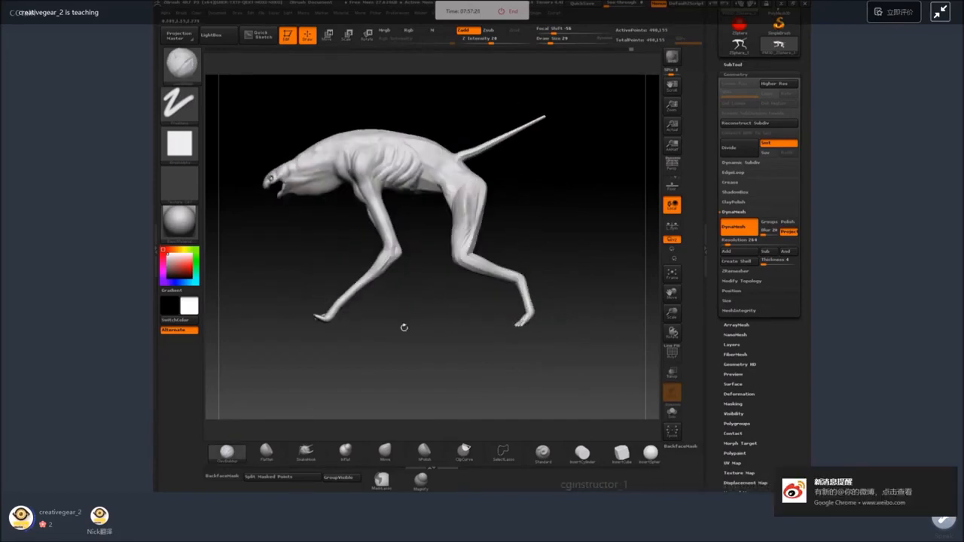
pyautogui.moveTo(403, 327); pyautogui.dragTo(424, 273)
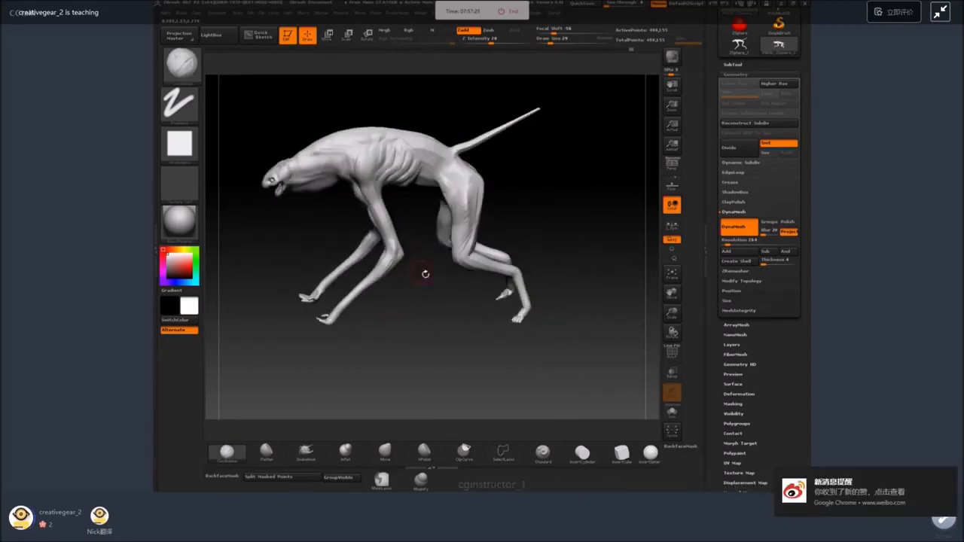
# Mask the lower foreleg below the elbow with the MaskLasso brush and invert the mask for rotation.
pyautogui.press('b')
pyautogui.click(381, 393)
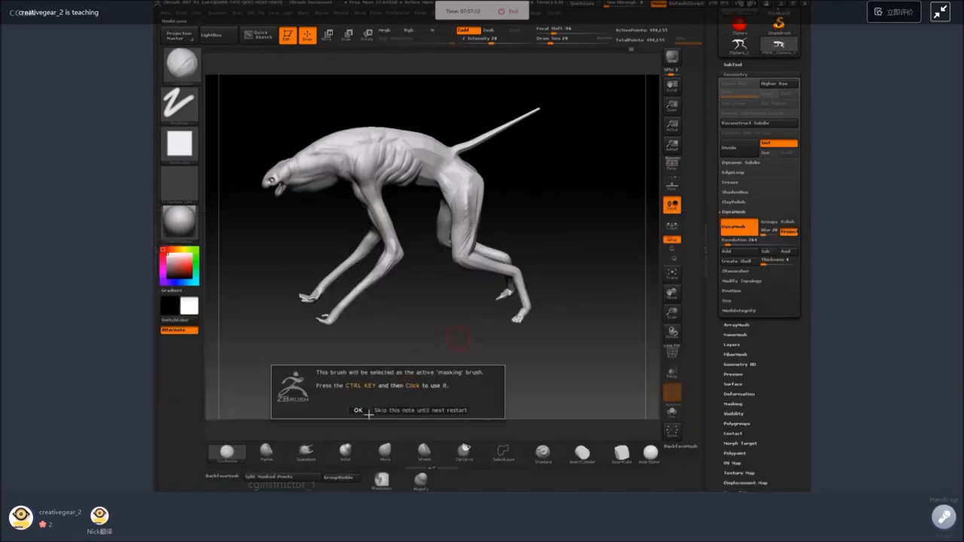
pyautogui.click(366, 411)
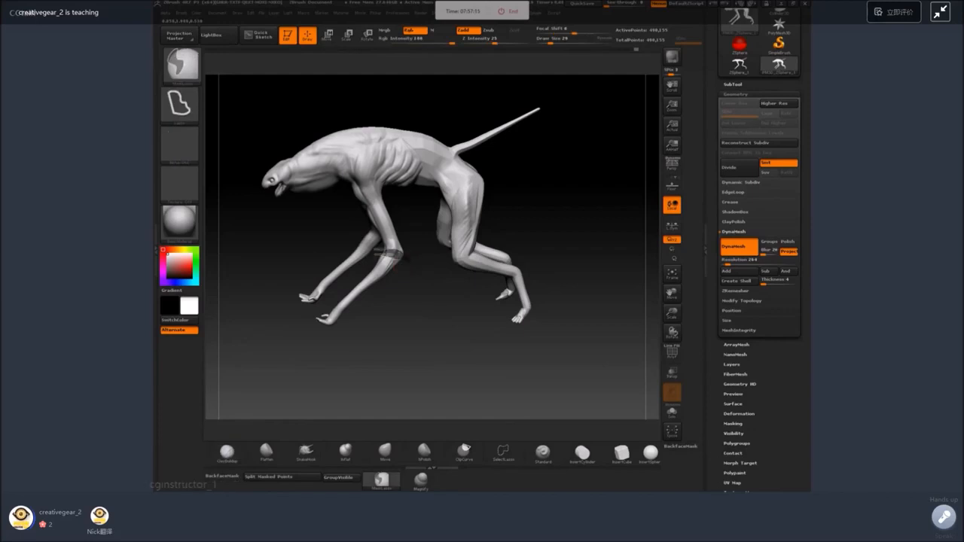
pyautogui.moveTo(380, 252)
pyautogui.keyDown('ctrl'); pyautogui.mouseDown()
pyautogui.moveTo(305, 252)
pyautogui.moveTo(366, 243)
pyautogui.mouseUp(); pyautogui.keyUp('ctrl')
pyautogui.keyDown('shift'); pyautogui.moveTo(420, 300); pyautogui.dragTo(437, 299); pyautogui.keyUp('shift')
pyautogui.click(367, 34)
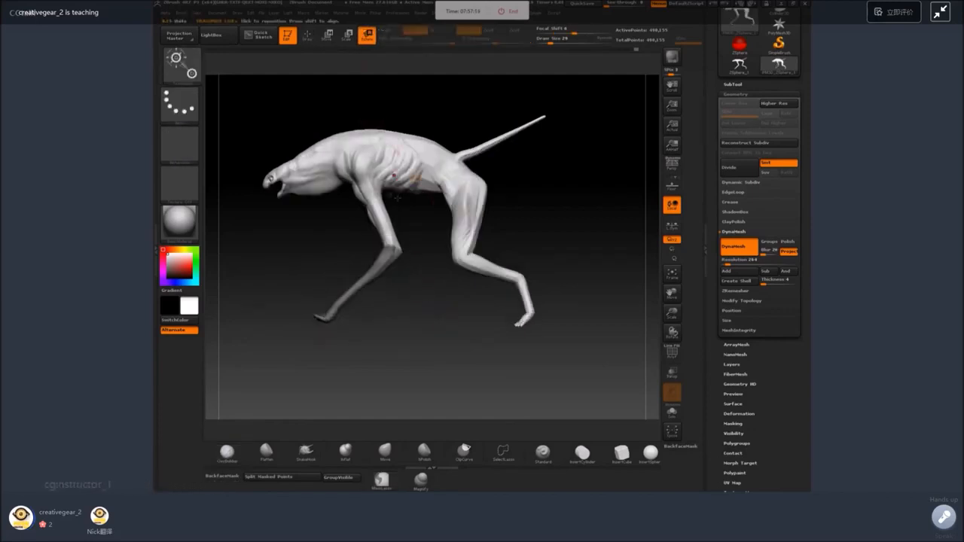
pyautogui.hotkey('ctrl', 'i')
# Try to rotate the unmasked lower foreleg, undo the changes, and clear the mask to resume sculpting.
pyautogui.moveTo(472, 255)
pyautogui.mouseDown()
pyautogui.moveTo(448, 303)
pyautogui.moveTo(473, 255)
pyautogui.moveTo(418, 257)
pyautogui.moveTo(452, 253)
pyautogui.moveTo(446, 212)
pyautogui.mouseUp()
pyautogui.press('w')
pyautogui.press('r')
pyautogui.hotkey('ctrl', 'z')
pyautogui.hotkey('ctrl', 'z')
pyautogui.hotkey('ctrl', 'z')
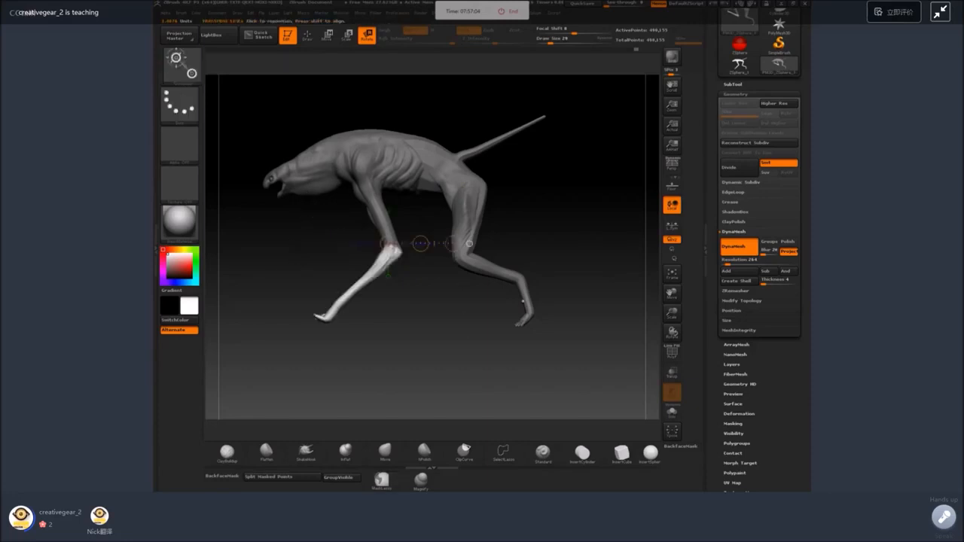
pyautogui.keyDown('ctrl'); pyautogui.click(576, 268); pyautogui.keyUp('ctrl')
pyautogui.moveTo(571, 268); pyautogui.dragTo(533, 206)
pyautogui.click(309, 35)
# Lay diagonal muscle strands across the lower back above the ribs with a resized ClayBuildup brush.
pyautogui.moveTo(527, 124)
pyautogui.mouseDown()
pyautogui.moveTo(482, 131)
pyautogui.moveTo(580, 217)
pyautogui.moveTo(555, 219)
pyautogui.moveTo(577, 203)
pyautogui.moveTo(595, 290)
pyautogui.mouseUp()
pyautogui.press('space')
pyautogui.click(421, 206)
pyautogui.moveTo(448, 150); pyautogui.dragTo(419, 175)
pyautogui.press('space')
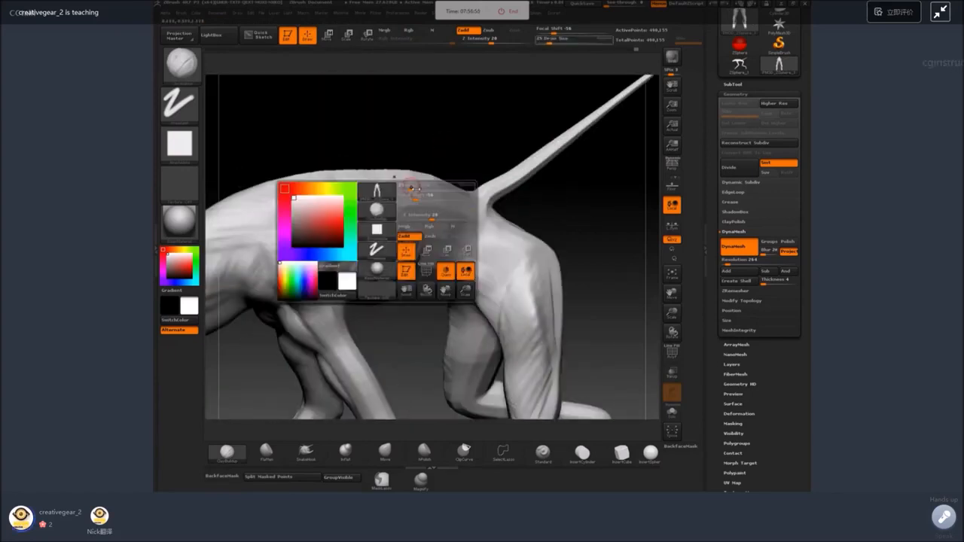
pyautogui.click(416, 186)
pyautogui.moveTo(463, 151)
pyautogui.mouseDown()
pyautogui.moveTo(481, 164)
pyautogui.moveTo(471, 214)
pyautogui.mouseUp()
pyautogui.moveTo(417, 190)
pyautogui.mouseDown()
pyautogui.moveTo(400, 210)
pyautogui.moveTo(366, 216)
pyautogui.mouseUp()
# Continue the diagonal muscle strands along the upper back to the shoulder and smooth the front ones.
pyautogui.keyDown('alt'); pyautogui.moveTo(420, 144); pyautogui.dragTo(466, 130); pyautogui.keyUp('alt')
pyautogui.moveTo(403, 187); pyautogui.dragTo(383, 210)
pyautogui.moveTo(382, 191)
pyautogui.mouseDown()
pyautogui.moveTo(358, 229)
pyautogui.moveTo(339, 232)
pyautogui.mouseUp()
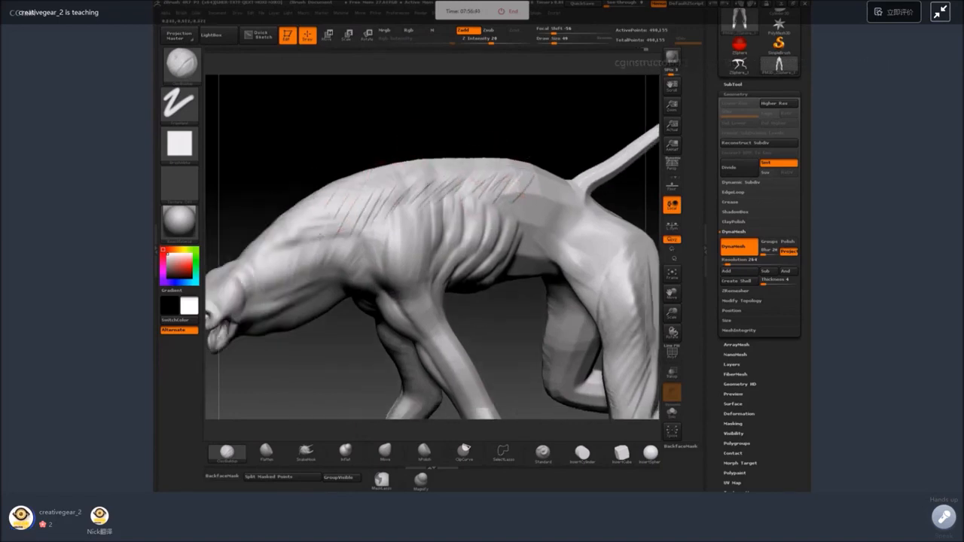
pyautogui.moveTo(339, 197)
pyautogui.mouseDown()
pyautogui.moveTo(312, 237)
pyautogui.moveTo(344, 243)
pyautogui.moveTo(355, 218)
pyautogui.mouseUp()
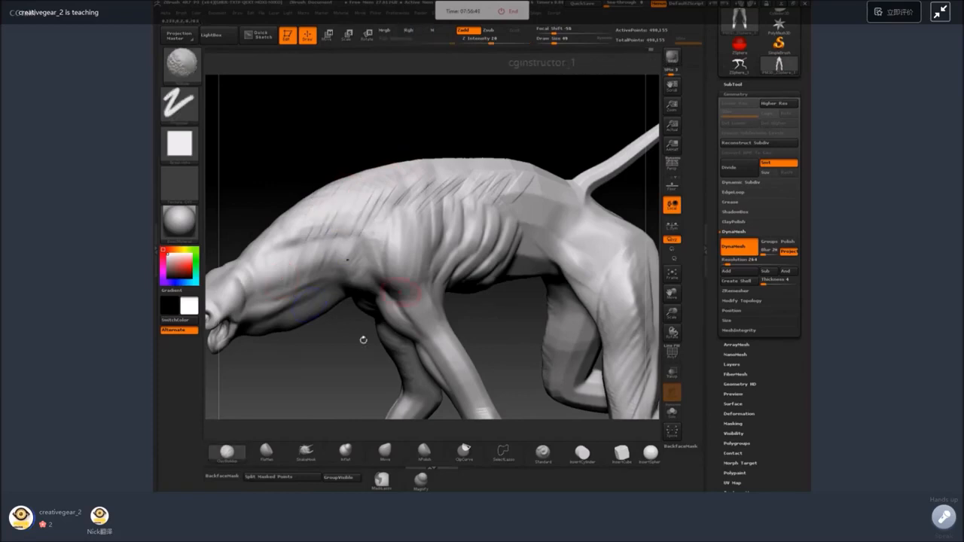
pyautogui.keyDown('alt'); pyautogui.moveTo(363, 340); pyautogui.dragTo(422, 376); pyautogui.keyUp('alt')
pyautogui.keyDown('alt'); pyautogui.moveTo(482, 104); pyautogui.dragTo(622, 86); pyautogui.keyUp('alt')
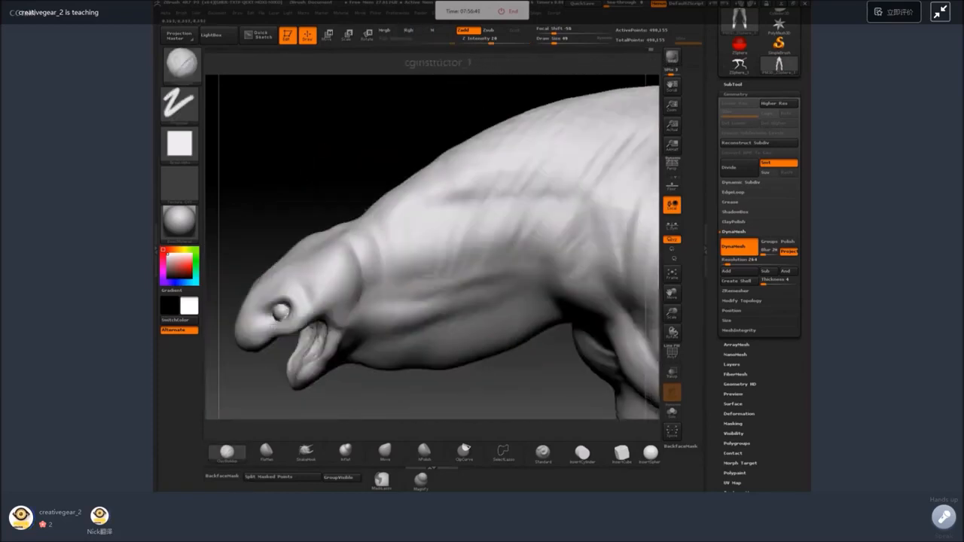
# Build up the brow ridge and the skin folds around the eye and behind the skull with a smaller ClayBuildup brush.
pyautogui.moveTo(278, 173); pyautogui.dragTo(332, 219)
pyautogui.press('space')
pyautogui.moveTo(376, 245); pyautogui.dragTo(368, 245)
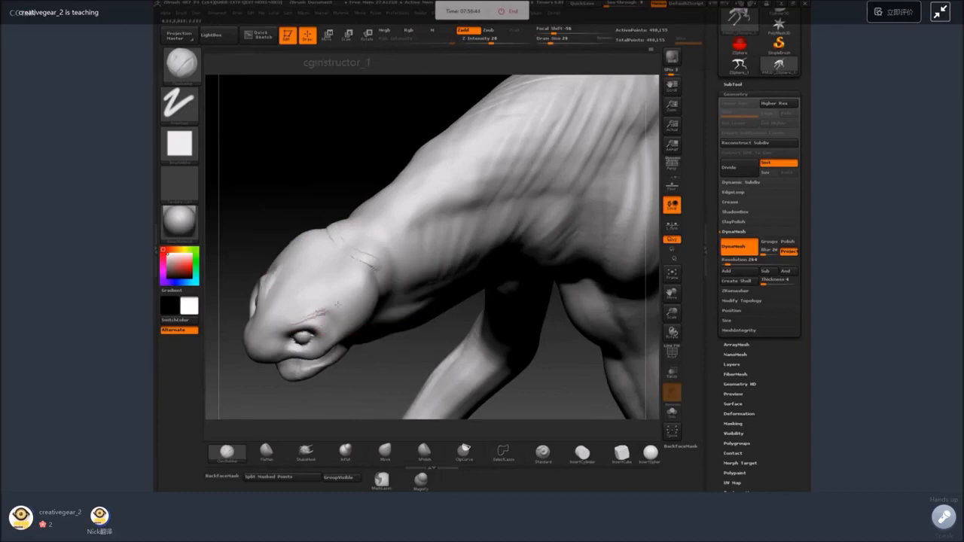
pyautogui.moveTo(297, 325); pyautogui.dragTo(282, 343)
pyautogui.moveTo(293, 211); pyautogui.dragTo(324, 174)
pyautogui.moveTo(286, 345); pyautogui.dragTo(301, 354)
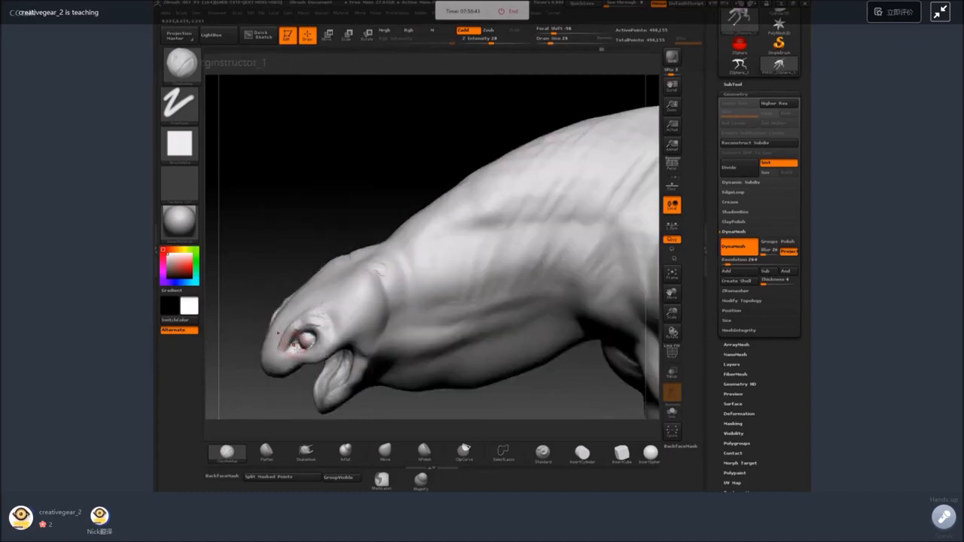
# Add eyelid rims and the inner eye corner around the eyeball with the ClayBuildup brush at a finer size.
pyautogui.press('F1')
pyautogui.press('space')
pyautogui.moveTo(321, 249)
pyautogui.mouseDown()
pyautogui.moveTo(345, 249)
pyautogui.moveTo(297, 296)
pyautogui.moveTo(319, 292)
pyautogui.mouseUp()
pyautogui.press('space')
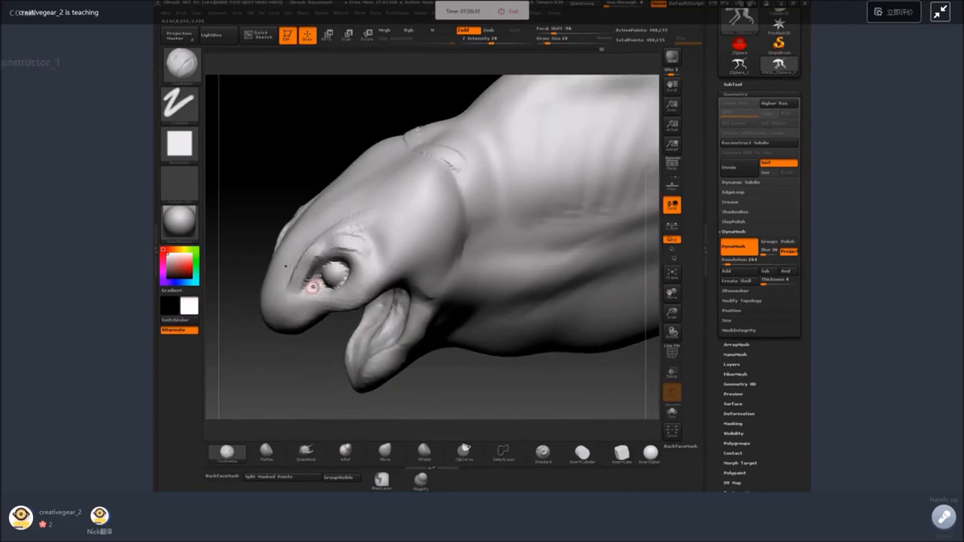
pyautogui.moveTo(313, 288); pyautogui.dragTo(312, 320, button='right')
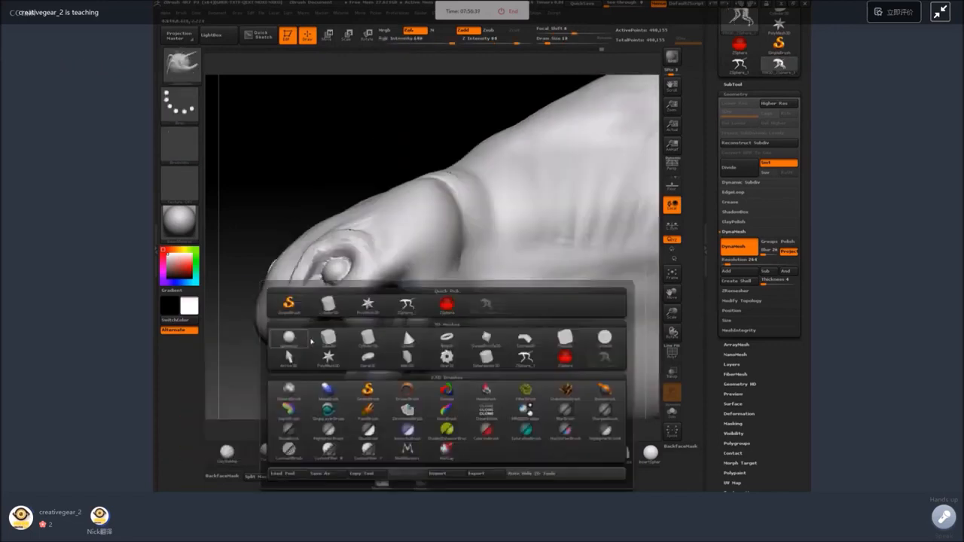
# Flatten the planes of the head around the eyes with a resized Flatten brush.
pyautogui.click(306, 452)
pyautogui.click(266, 452)
pyautogui.press('space')
pyautogui.moveTo(295, 399)
pyautogui.mouseDown()
pyautogui.moveTo(334, 339)
pyautogui.moveTo(353, 332)
pyautogui.moveTo(314, 338)
pyautogui.moveTo(365, 312)
pyautogui.moveTo(328, 328)
pyautogui.moveTo(360, 320)
pyautogui.moveTo(345, 322)
pyautogui.moveTo(348, 340)
pyautogui.mouseUp()
pyautogui.press('space')
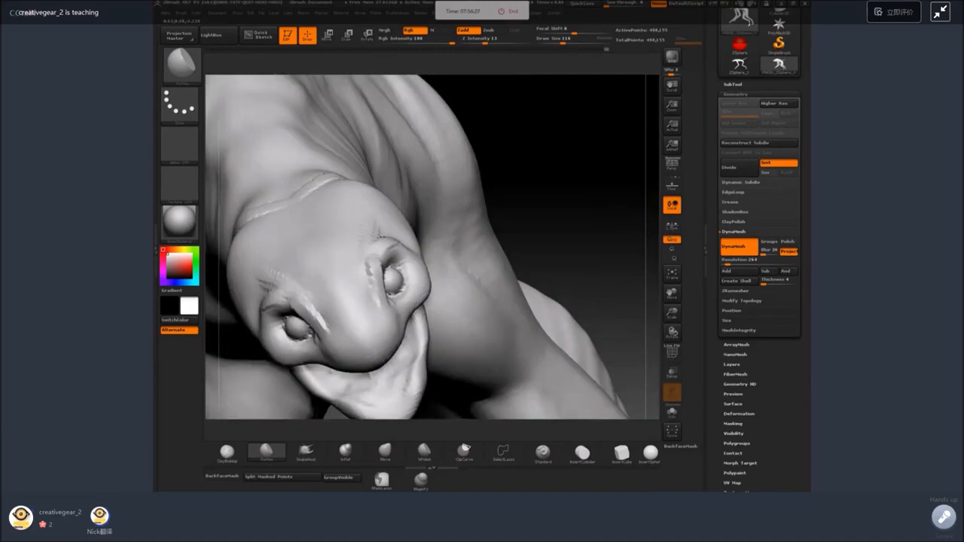
pyautogui.moveTo(410, 376)
pyautogui.mouseDown()
pyautogui.moveTo(369, 384)
pyautogui.moveTo(375, 373)
pyautogui.mouseUp()
# Pull pointed teeth out of the lower and upper jaw edges with a reduced SnakeHook brush.
pyautogui.click(306, 451)
pyautogui.press('space')
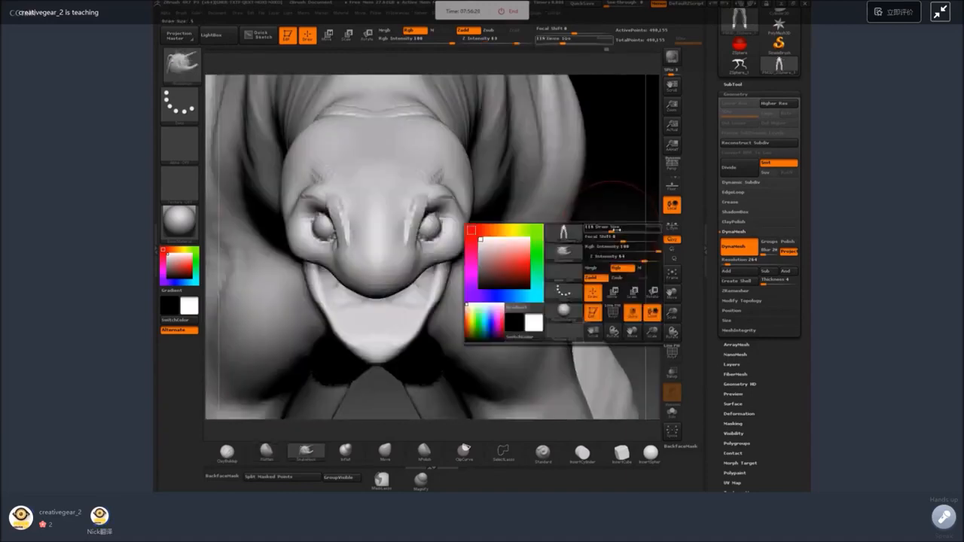
pyautogui.moveTo(625, 229); pyautogui.dragTo(602, 229)
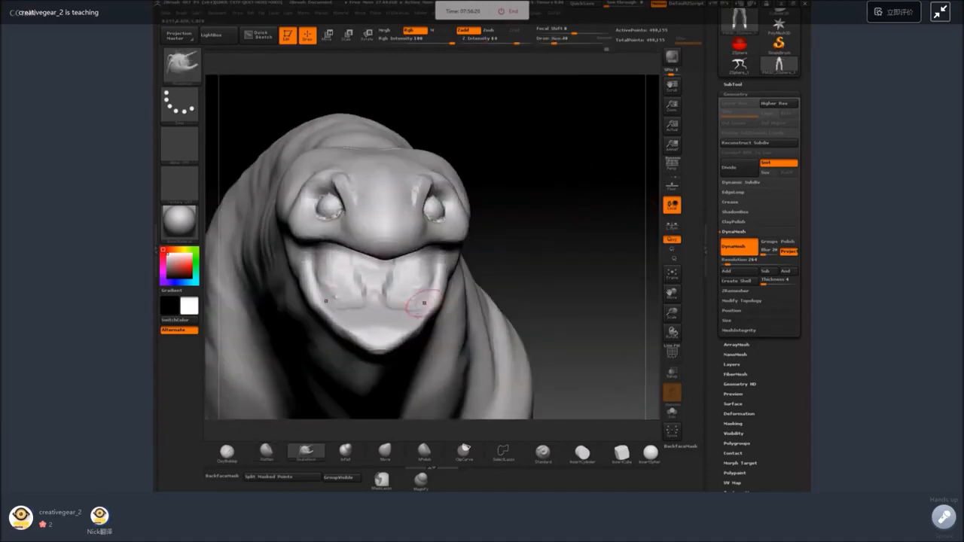
pyautogui.press('space')
pyautogui.moveTo(422, 316); pyautogui.dragTo(399, 317)
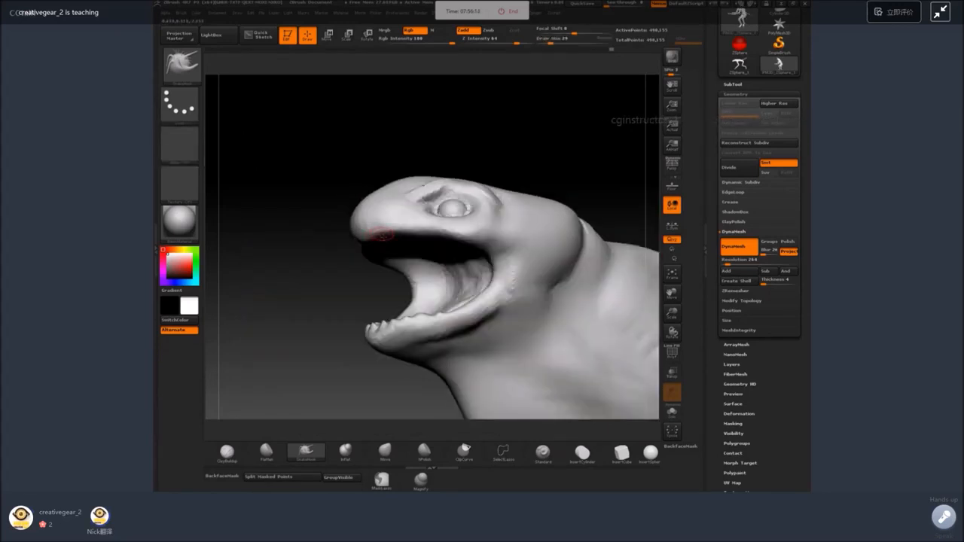
pyautogui.moveTo(382, 235)
pyautogui.mouseDown()
pyautogui.moveTo(442, 240)
pyautogui.moveTo(452, 252)
pyautogui.mouseUp()
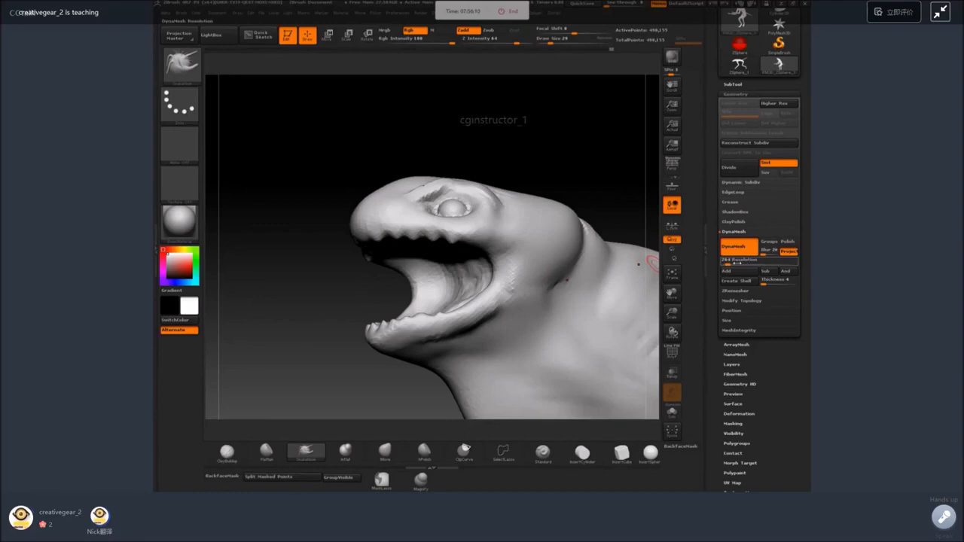
pyautogui.press('ctrl')
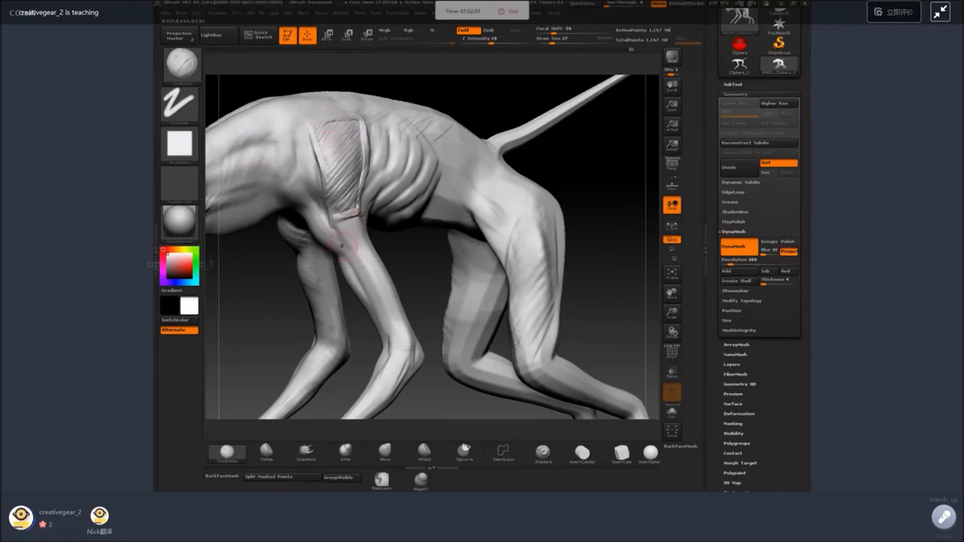
# Fill the outlined shoulder blade and the muscle below it with ClayBuildup strands and smooth them.
pyautogui.moveTo(395, 241); pyautogui.dragTo(442, 235)
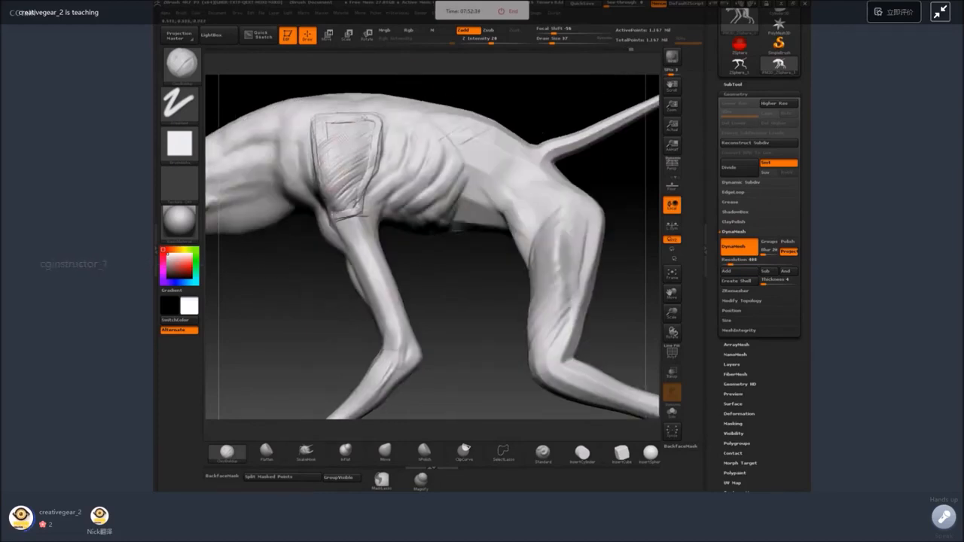
pyautogui.moveTo(364, 119)
pyautogui.mouseDown()
pyautogui.moveTo(329, 144)
pyautogui.moveTo(350, 139)
pyautogui.mouseUp()
pyautogui.press('shift')
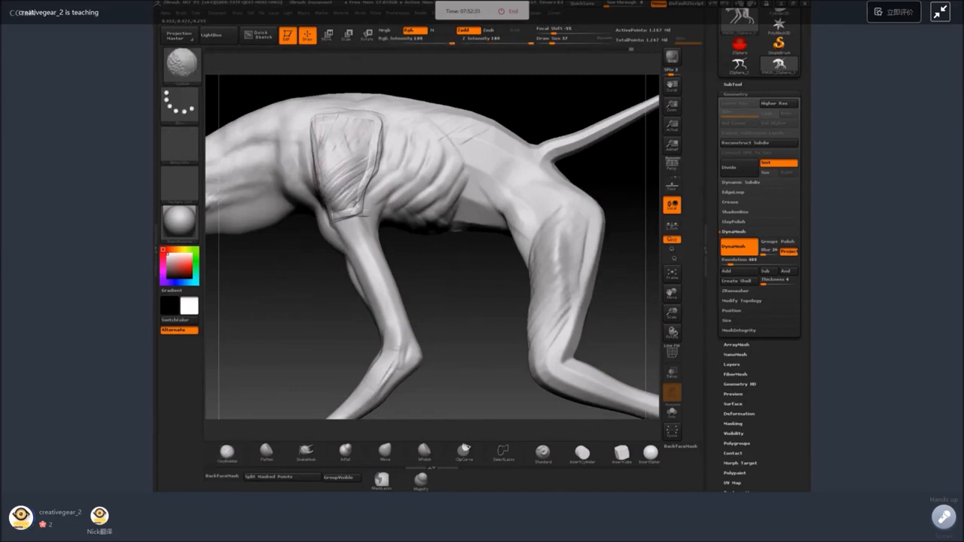
pyautogui.keyDown('shift'); pyautogui.moveTo(353, 153); pyautogui.dragTo(350, 215); pyautogui.keyUp('shift')
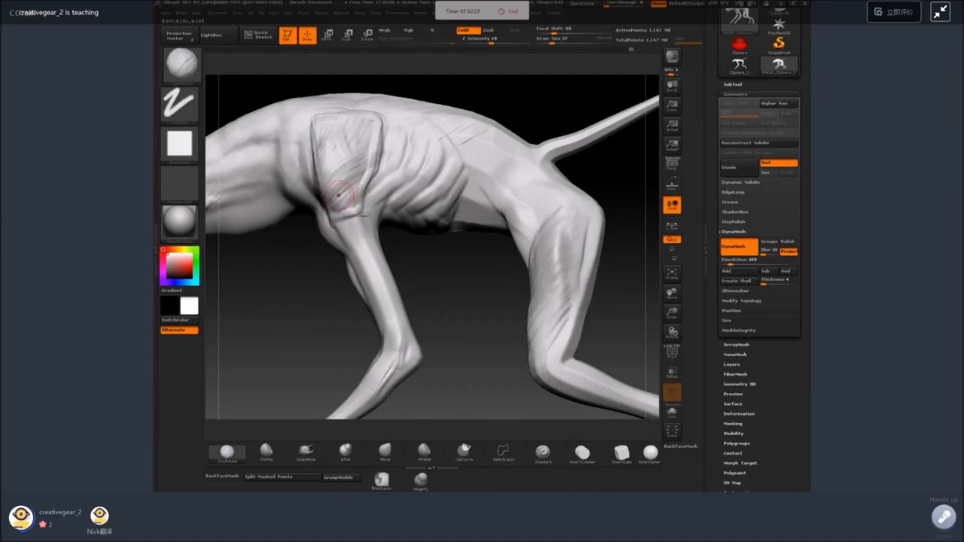
pyautogui.moveTo(327, 286); pyautogui.dragTo(335, 209)
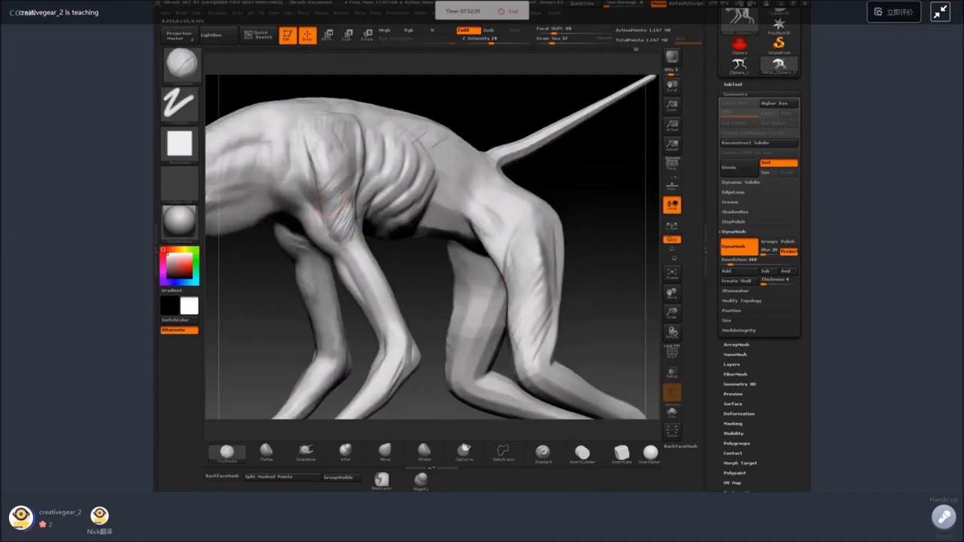
pyautogui.press('shift')
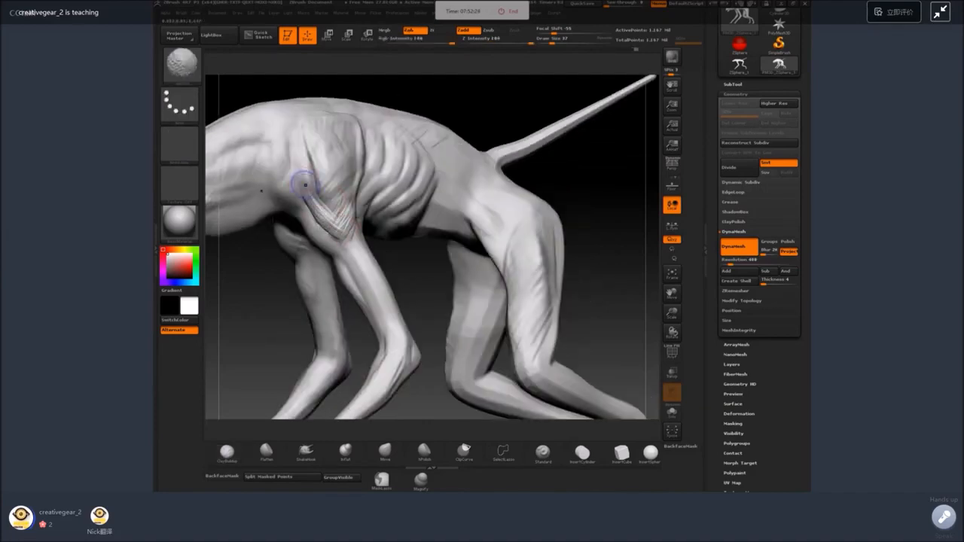
# Add muscle volume behind the upper foreleg and along the front of the hip, and smooth it into the body.
pyautogui.moveTo(388, 245); pyautogui.dragTo(380, 225)
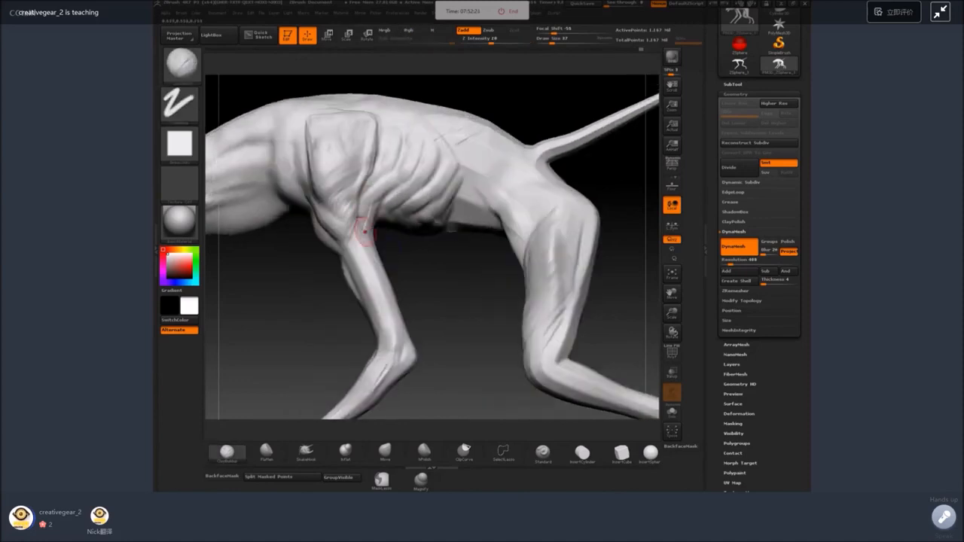
pyautogui.moveTo(428, 252)
pyautogui.keyDown('alt'); pyautogui.mouseDown()
pyautogui.moveTo(424, 232)
pyautogui.moveTo(377, 211)
pyautogui.mouseUp(); pyautogui.keyUp('alt')
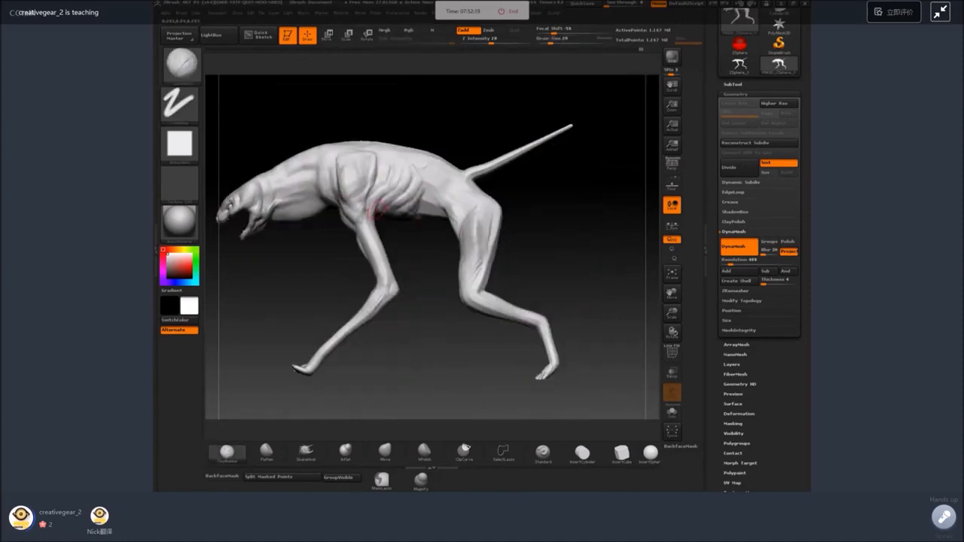
pyautogui.keyDown('shift'); pyautogui.moveTo(473, 223); pyautogui.dragTo(453, 210); pyautogui.keyUp('shift')
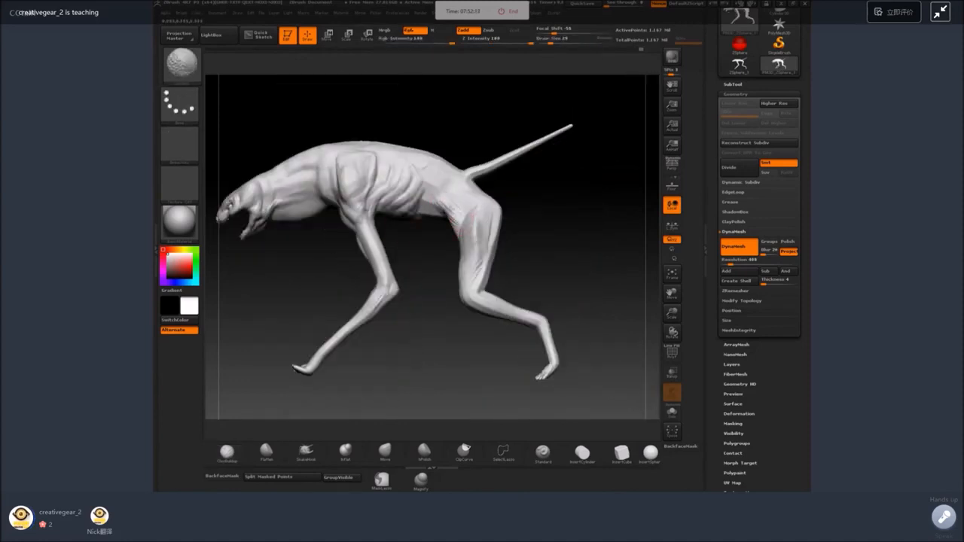
pyautogui.keyDown('alt'); pyautogui.moveTo(542, 218); pyautogui.dragTo(574, 247); pyautogui.keyUp('alt')
pyautogui.keyDown('alt'); pyautogui.moveTo(574, 247); pyautogui.dragTo(574, 339); pyautogui.keyUp('alt')
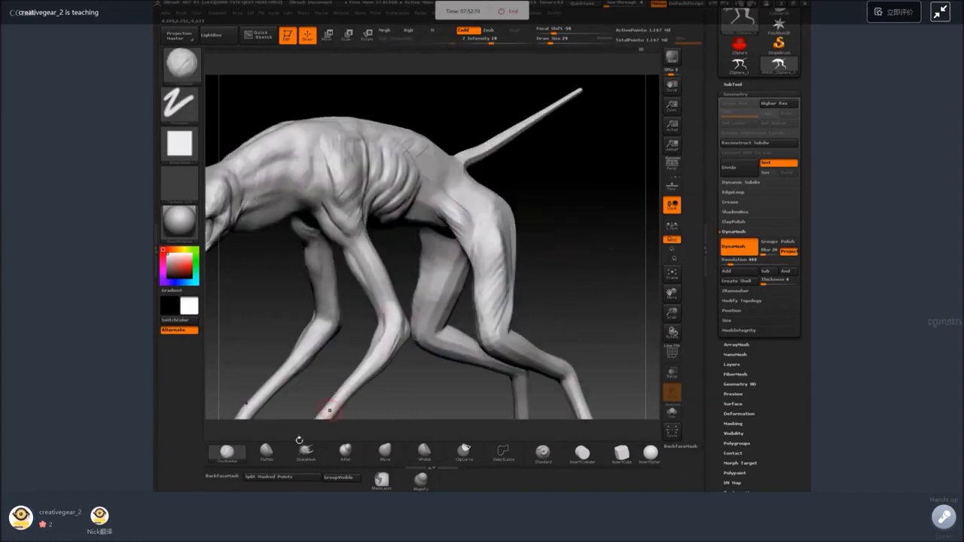
# Flatten the surface of the shoulder blade and upper arm with a resized Flatten brush.
pyautogui.click(267, 452)
pyautogui.moveTo(245, 309); pyautogui.dragTo(265, 343)
pyautogui.press('space')
pyautogui.moveTo(339, 214); pyautogui.dragTo(347, 213)
pyautogui.moveTo(361, 113); pyautogui.dragTo(403, 98)
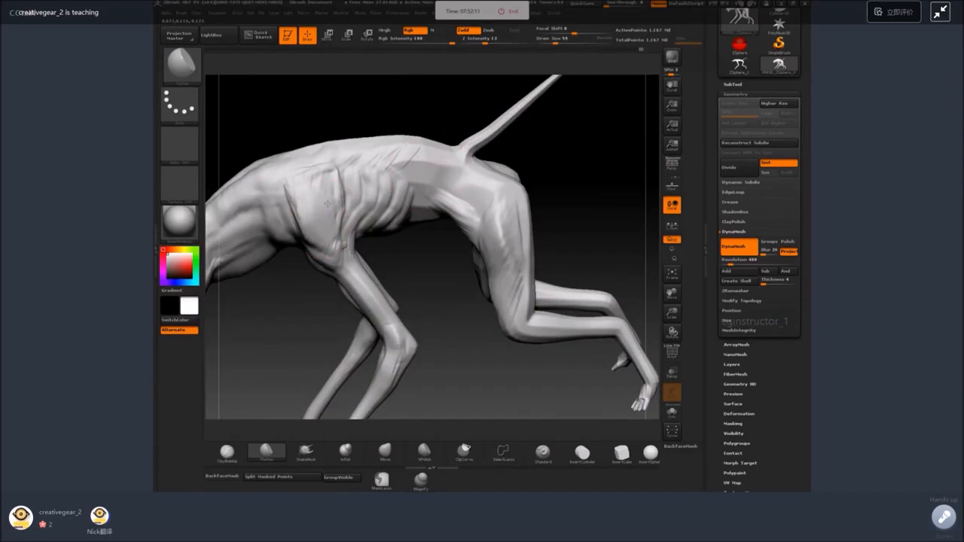
pyautogui.moveTo(299, 201); pyautogui.dragTo(311, 227)
pyautogui.moveTo(319, 308)
pyautogui.mouseDown()
pyautogui.moveTo(467, 193)
pyautogui.moveTo(324, 185)
pyautogui.mouseUp()
# Pull the top of the shoulder blade up above the back line with the SnakeHook brush and smooth it.
pyautogui.click(307, 452)
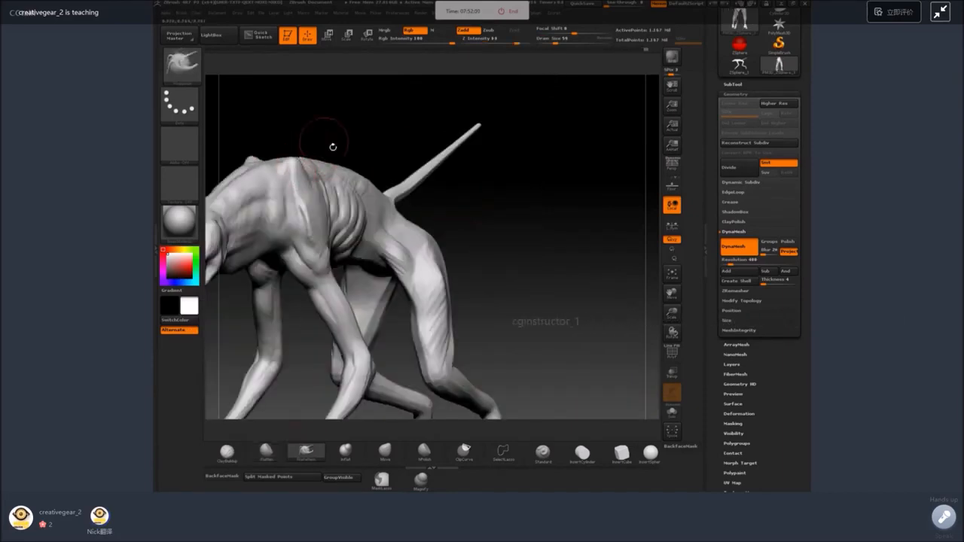
pyautogui.moveTo(329, 146)
pyautogui.mouseDown()
pyautogui.moveTo(319, 170)
pyautogui.moveTo(329, 182)
pyautogui.mouseUp()
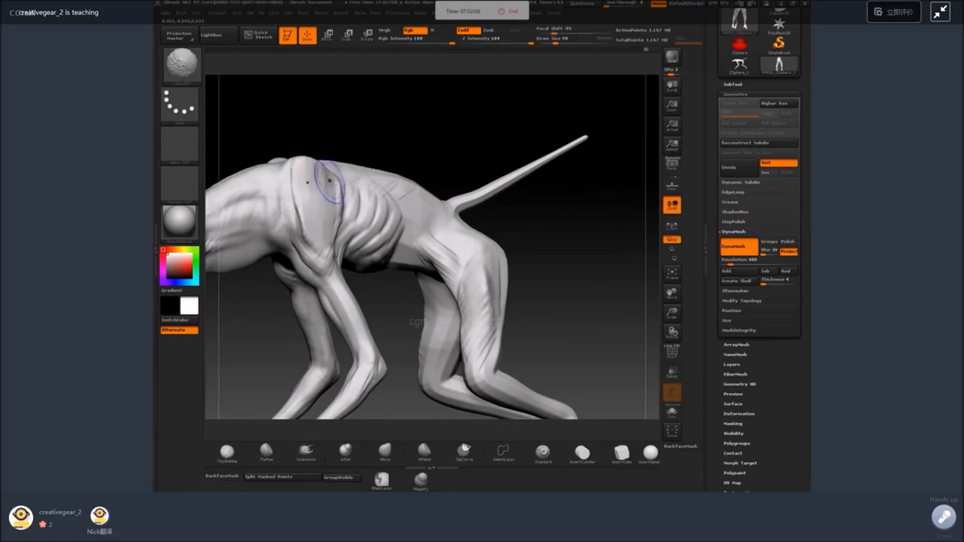
pyautogui.moveTo(345, 135)
pyautogui.mouseDown()
pyautogui.moveTo(322, 167)
pyautogui.moveTo(307, 169)
pyautogui.moveTo(301, 259)
pyautogui.moveTo(331, 230)
pyautogui.mouseUp()
pyautogui.keyDown('shift'); pyautogui.moveTo(287, 282); pyautogui.dragTo(287, 270); pyautogui.keyUp('shift')
# Reshape the lower end of the shoulder and the upper foreleg with a resized SnakeHook brush.
pyautogui.press('space')
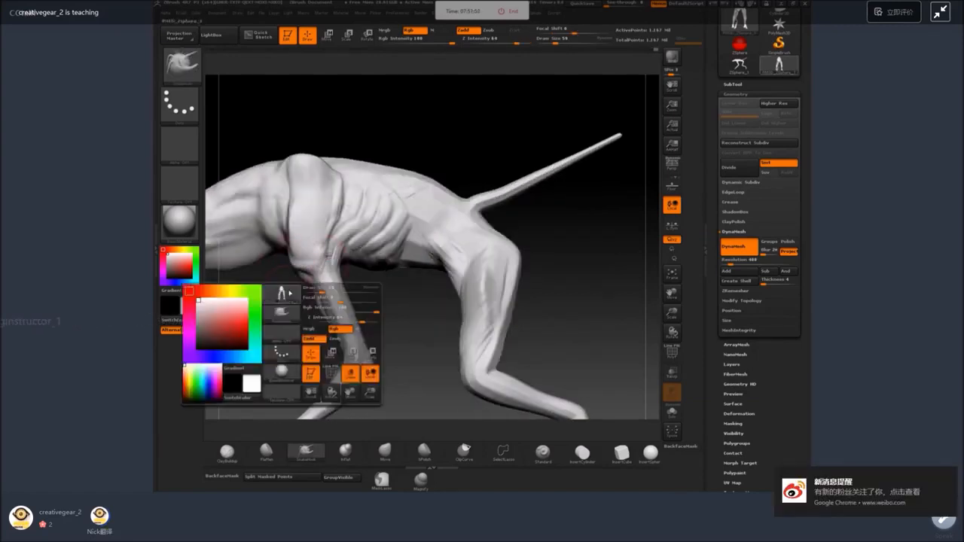
pyautogui.press('F1')
pyautogui.press('space')
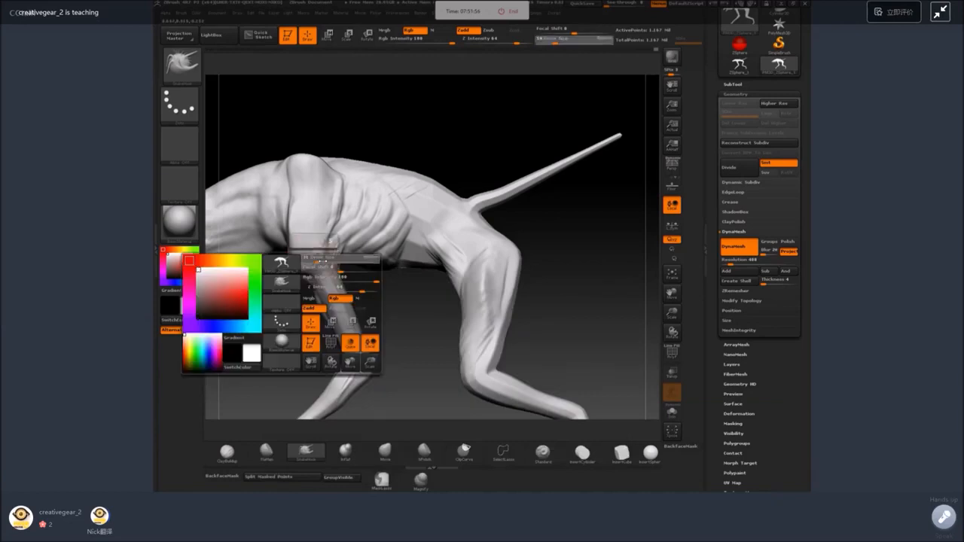
pyautogui.moveTo(307, 261); pyautogui.dragTo(318, 261)
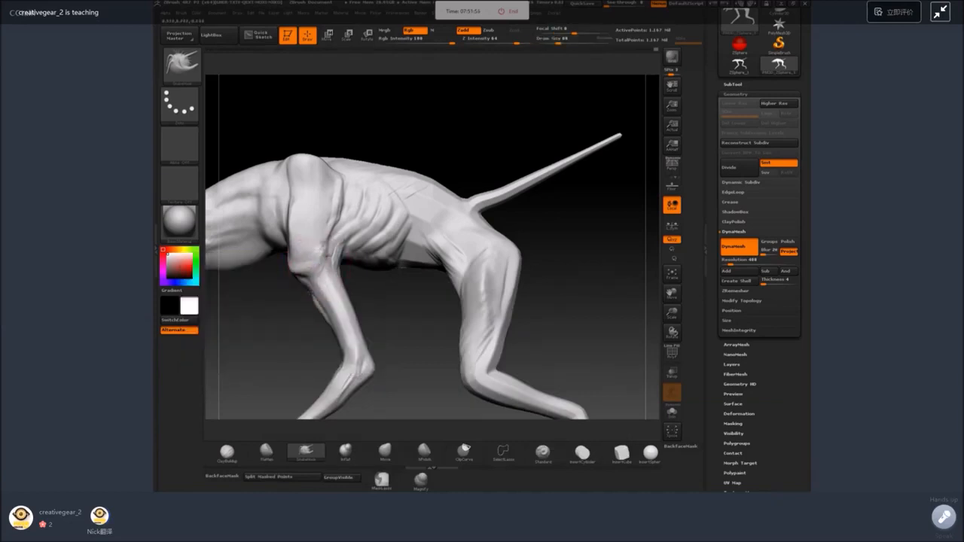
pyautogui.press('space')
pyautogui.press('space')
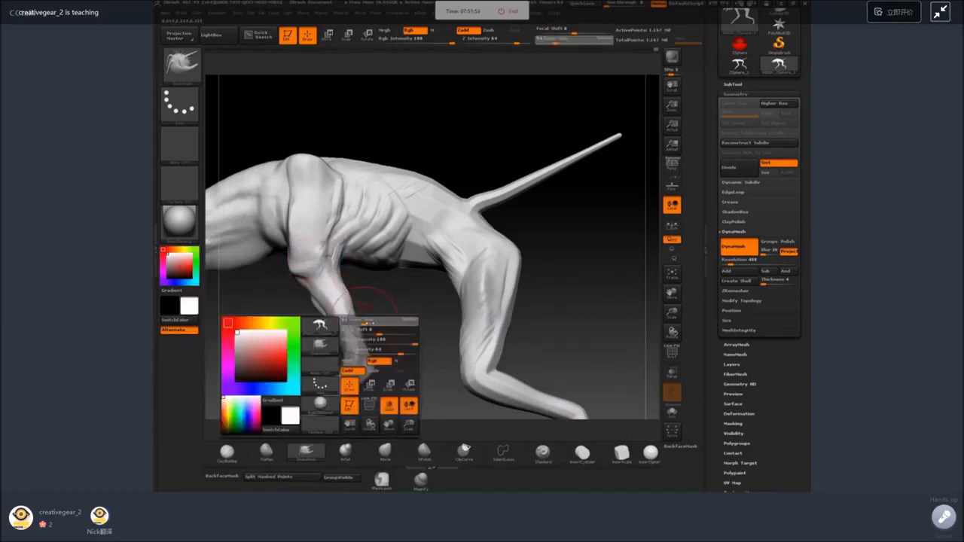
pyautogui.moveTo(360, 321); pyautogui.dragTo(368, 320)
# Pull out the calf of the hind leg with the SnakeHook brush and flatten the leg's planes with the Flatten brush at size 74.
pyautogui.keyDown('alt'); pyautogui.moveTo(564, 283); pyautogui.dragTo(500, 186); pyautogui.keyUp('alt')
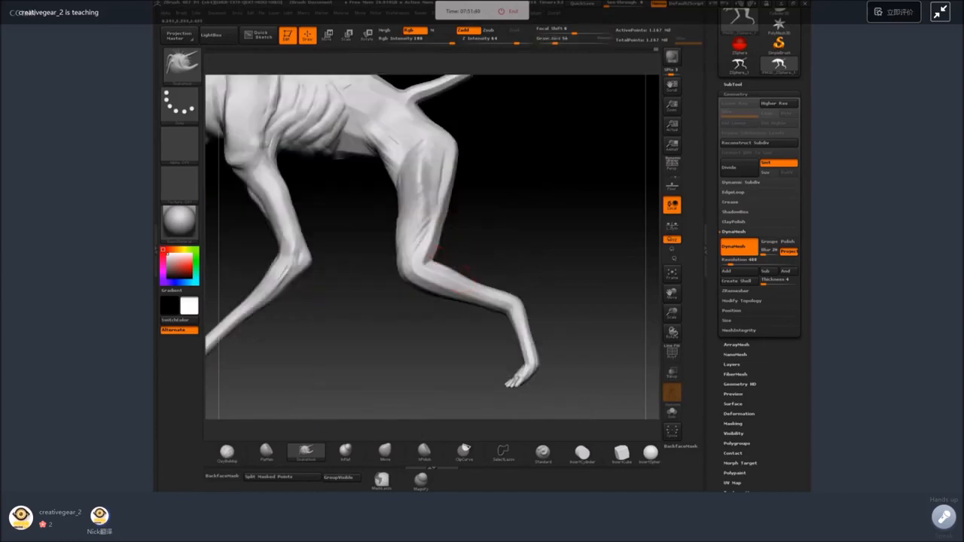
pyautogui.moveTo(496, 247)
pyautogui.mouseDown()
pyautogui.moveTo(416, 250)
pyautogui.moveTo(383, 304)
pyautogui.mouseUp()
pyautogui.press('shift')
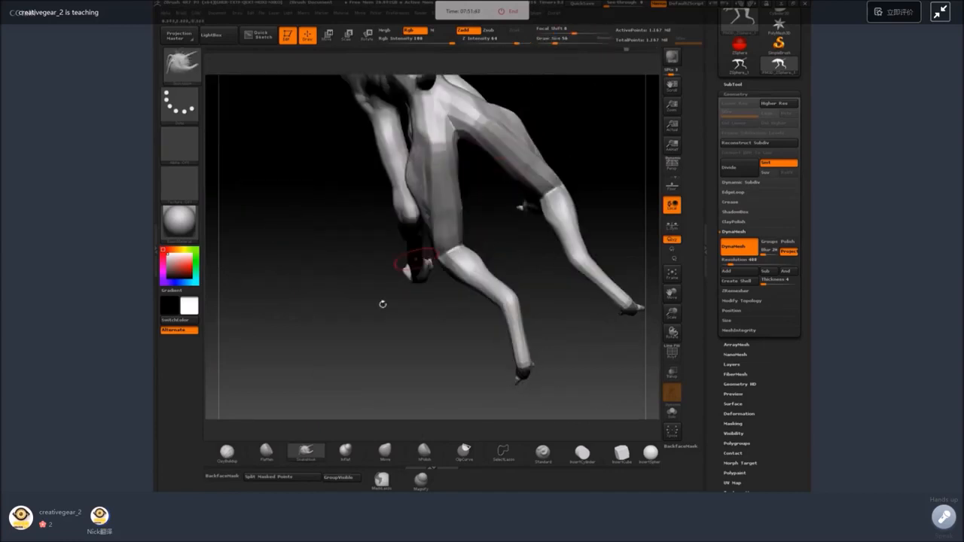
pyautogui.click(266, 453)
pyautogui.moveTo(301, 324); pyautogui.dragTo(391, 302)
pyautogui.press('space')
pyautogui.moveTo(465, 161); pyautogui.dragTo(465, 154)
# Check the creature's silhouette with the black outline material and restore the light grey shaded material.
pyautogui.click(179, 221)
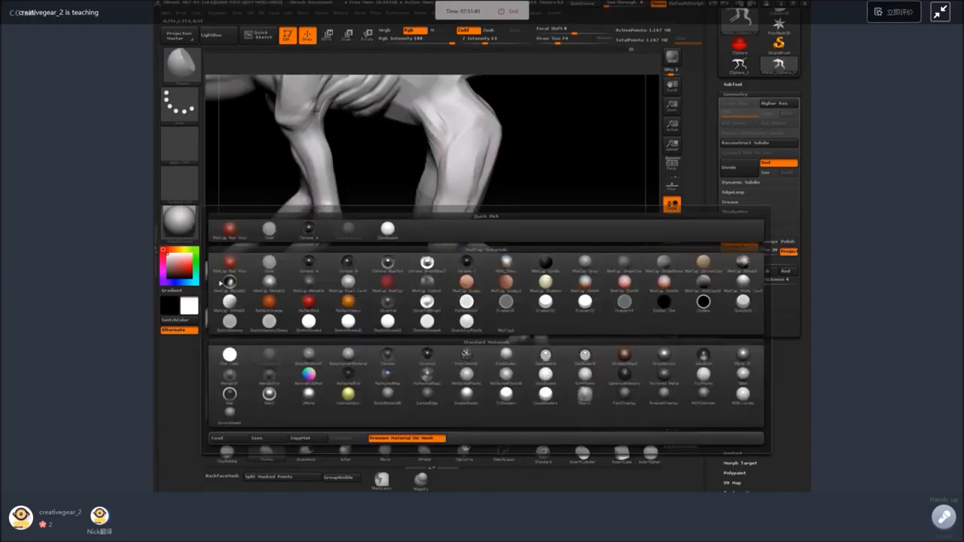
pyautogui.click(703, 302)
pyautogui.moveTo(594, 241); pyautogui.dragTo(572, 323)
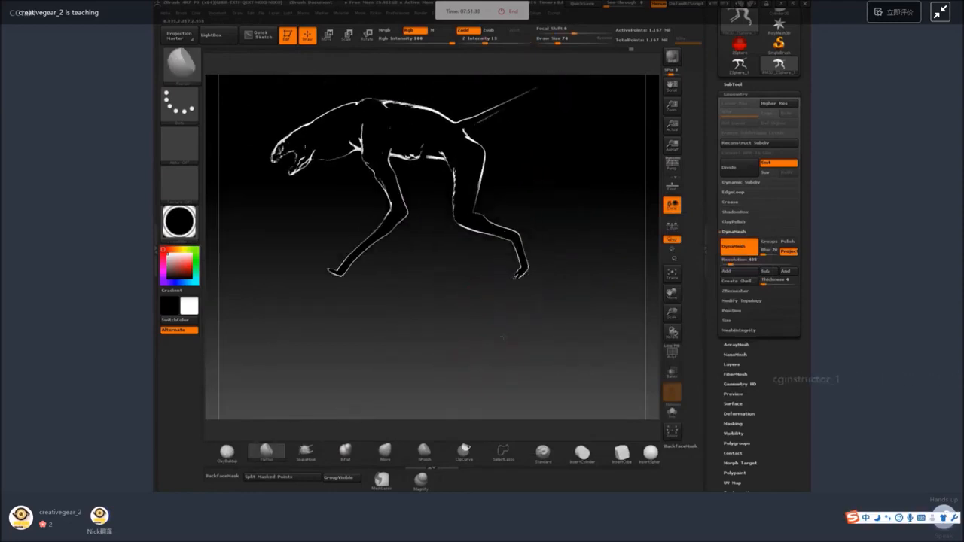
pyautogui.keyDown('alt'); pyautogui.moveTo(481, 299); pyautogui.dragTo(482, 335); pyautogui.keyUp('alt')
pyautogui.moveTo(482, 335)
pyautogui.mouseDown()
pyautogui.moveTo(525, 337)
pyautogui.moveTo(452, 320)
pyautogui.mouseUp()
pyautogui.click(183, 225)
pyautogui.click(269, 359)
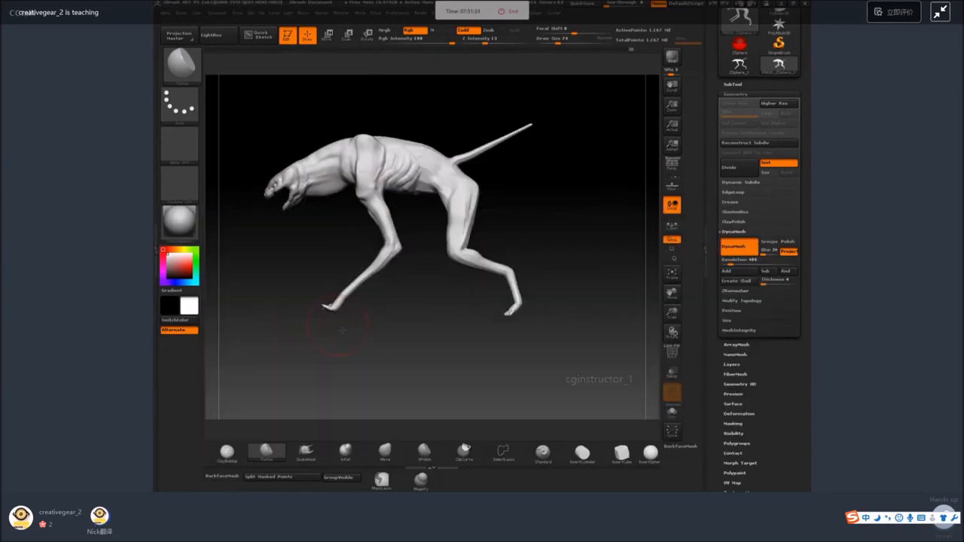
# Mask the forelegs with the MaskLasso brush and invert the mask to leave only them editable.
pyautogui.moveTo(311, 328)
pyautogui.mouseDown()
pyautogui.moveTo(514, 231)
pyautogui.moveTo(533, 175)
pyautogui.mouseUp()
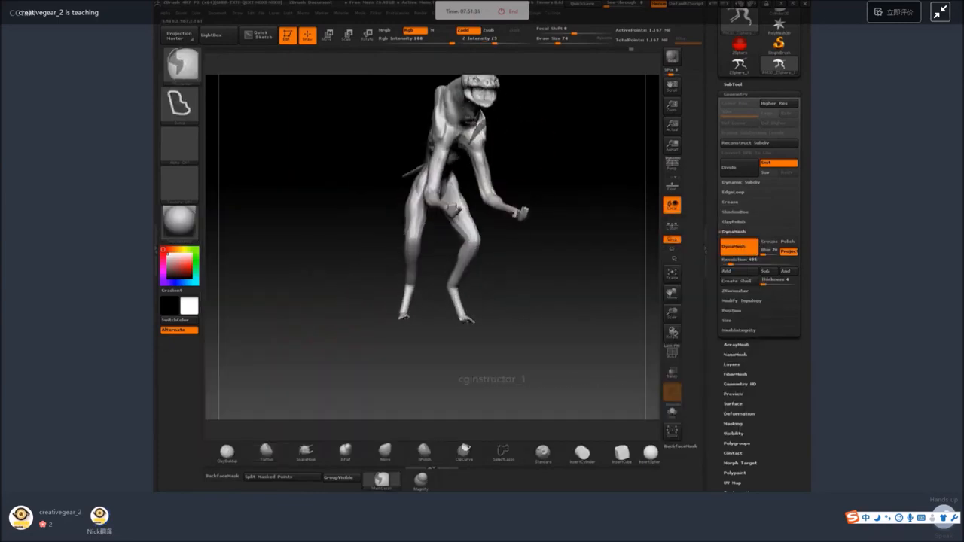
pyautogui.moveTo(471, 122)
pyautogui.keyDown('ctrl'); pyautogui.mouseDown()
pyautogui.moveTo(482, 214)
pyautogui.moveTo(528, 185)
pyautogui.mouseUp(); pyautogui.keyUp('ctrl')
pyautogui.moveTo(588, 189)
pyautogui.mouseDown()
pyautogui.moveTo(538, 183)
pyautogui.moveTo(553, 264)
pyautogui.mouseUp()
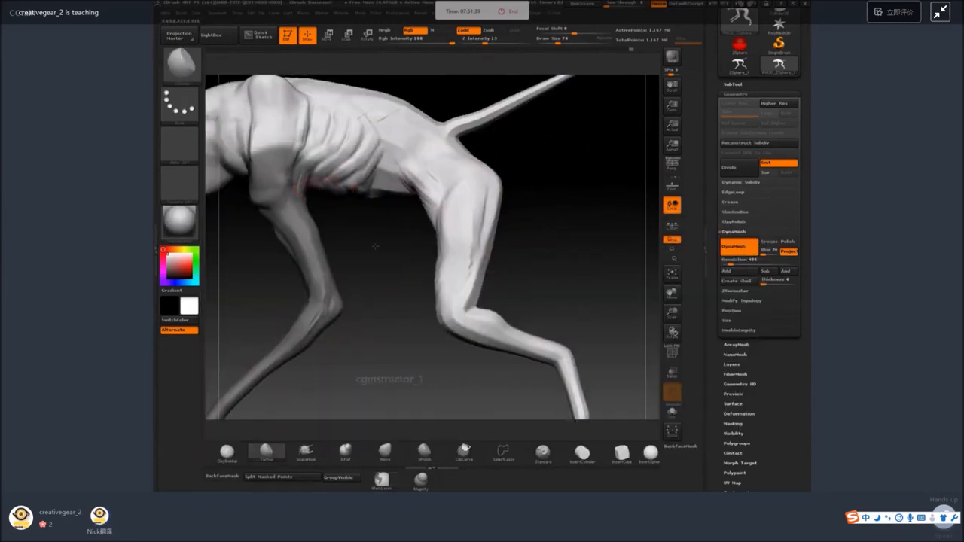
pyautogui.keyDown('alt'); pyautogui.moveTo(354, 235); pyautogui.dragTo(377, 243); pyautogui.keyUp('alt')
pyautogui.moveTo(324, 197)
pyautogui.keyDown('ctrl'); pyautogui.mouseDown()
pyautogui.moveTo(347, 218)
pyautogui.moveTo(396, 188)
pyautogui.moveTo(355, 219)
pyautogui.mouseUp(); pyautogui.keyUp('ctrl')
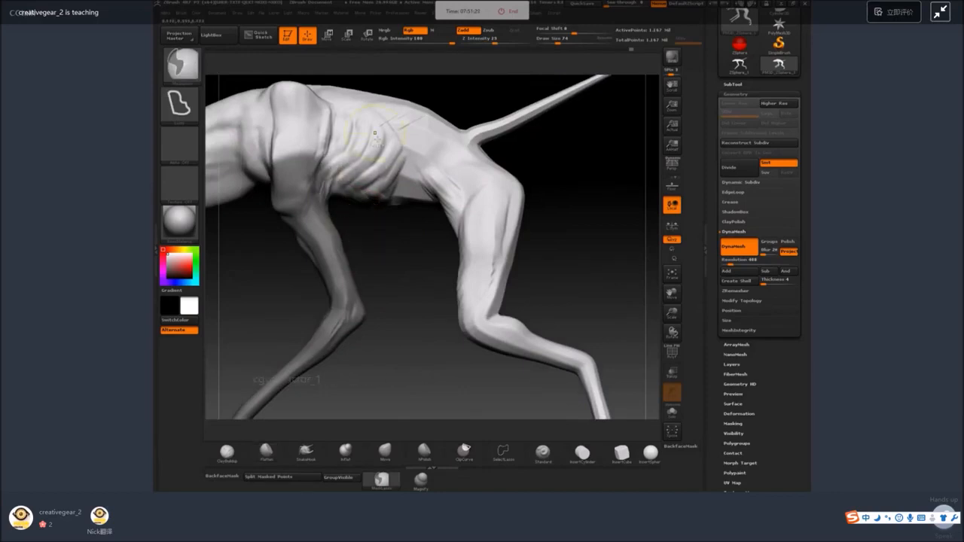
pyautogui.moveTo(411, 286); pyautogui.dragTo(495, 265)
pyautogui.keyDown('ctrl'); pyautogui.click(445, 282); pyautogui.keyUp('ctrl')
# Rotate the unmasked forelegs inward from the shoulders in front view, adjust their position, and return to Draw mode.
pyautogui.press('r')
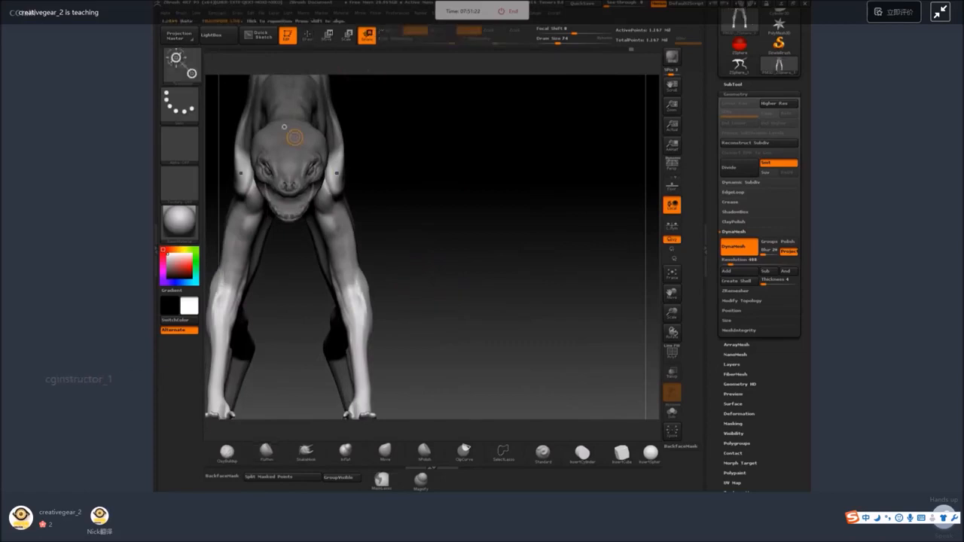
pyautogui.moveTo(324, 195)
pyautogui.mouseDown()
pyautogui.moveTo(390, 132)
pyautogui.moveTo(396, 142)
pyautogui.moveTo(402, 119)
pyautogui.mouseUp()
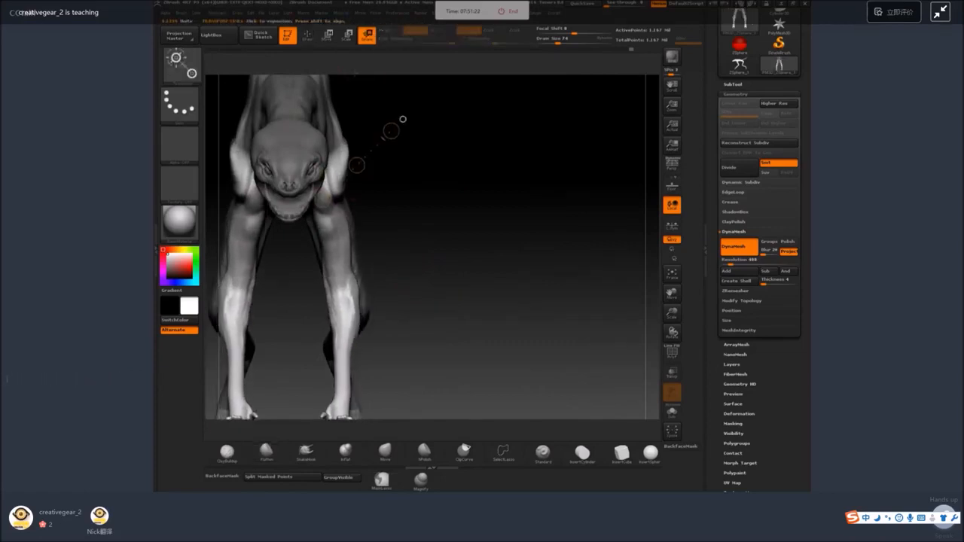
pyautogui.press('w')
pyautogui.moveTo(360, 165); pyautogui.dragTo(361, 173)
pyautogui.press('q')
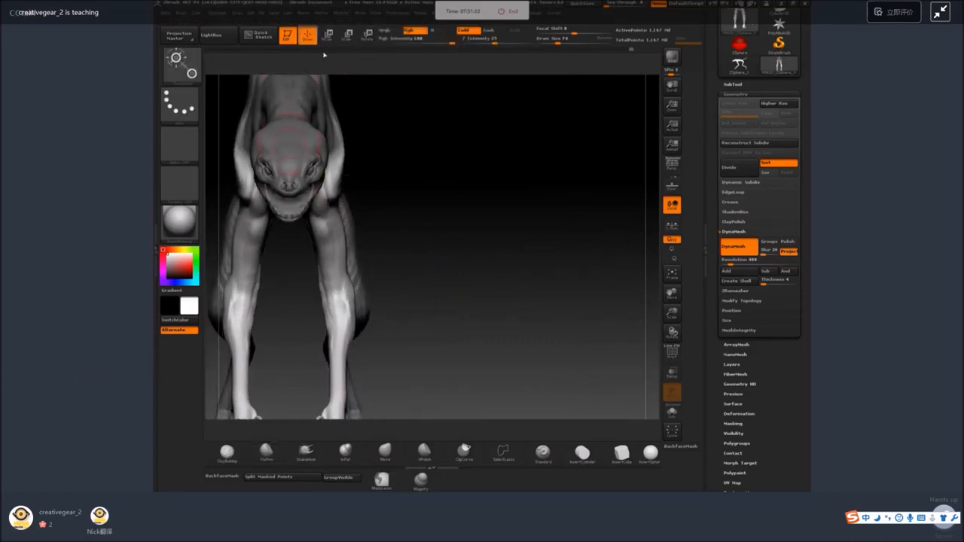
# Build up muscle strands at the base of the neck in front of the shoulder with the ClayBuildup brush at size 35.
pyautogui.moveTo(445, 215)
pyautogui.keyDown('alt'); pyautogui.mouseDown()
pyautogui.moveTo(456, 175)
pyautogui.moveTo(468, 189)
pyautogui.mouseUp(); pyautogui.keyUp('alt')
pyautogui.moveTo(471, 196)
pyautogui.mouseDown()
pyautogui.moveTo(532, 224)
pyautogui.moveTo(490, 173)
pyautogui.mouseUp()
pyautogui.press('w')
pyautogui.press('q')
pyautogui.keyDown('ctrl'); pyautogui.moveTo(327, 394); pyautogui.dragTo(387, 351); pyautogui.keyUp('ctrl')
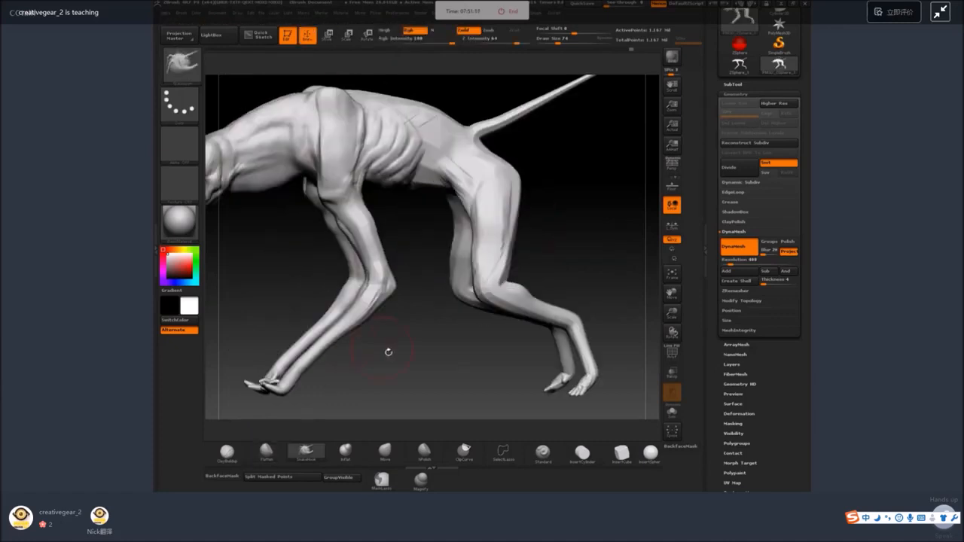
pyautogui.press('space')
pyautogui.keyDown('alt'); pyautogui.moveTo(302, 256); pyautogui.dragTo(367, 293); pyautogui.keyUp('alt')
pyautogui.press('space')
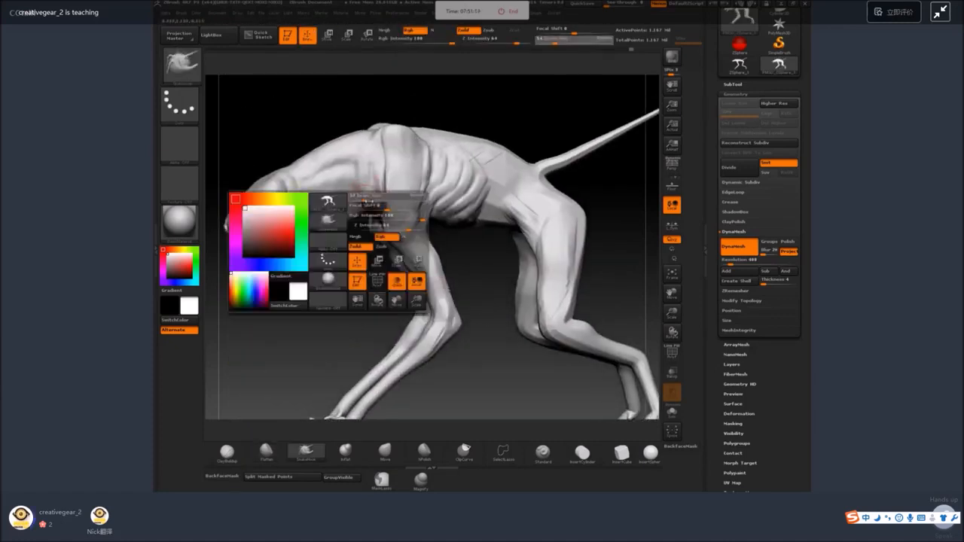
pyautogui.moveTo(369, 198); pyautogui.dragTo(364, 197)
pyautogui.click(229, 452)
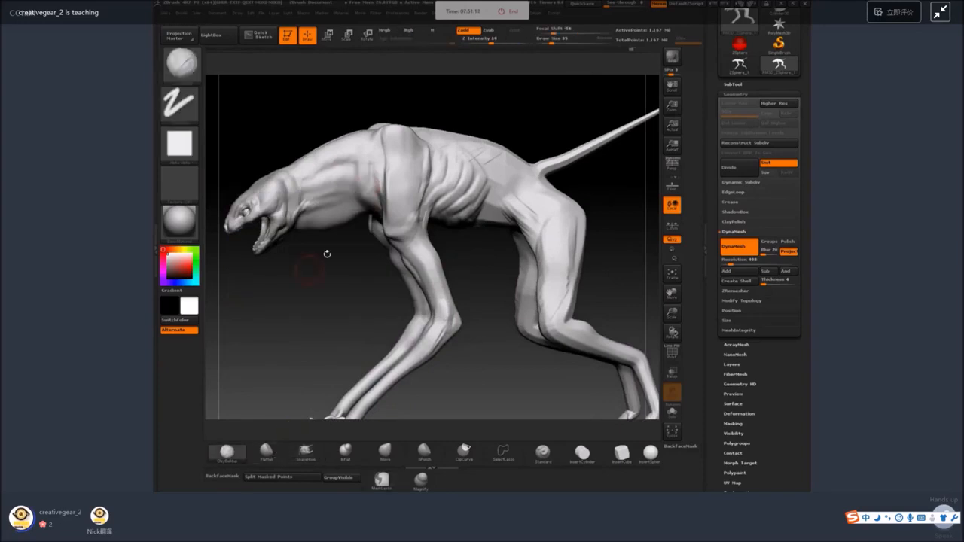
pyautogui.keyDown('shift'); pyautogui.moveTo(348, 179); pyautogui.dragTo(360, 186); pyautogui.keyUp('shift')
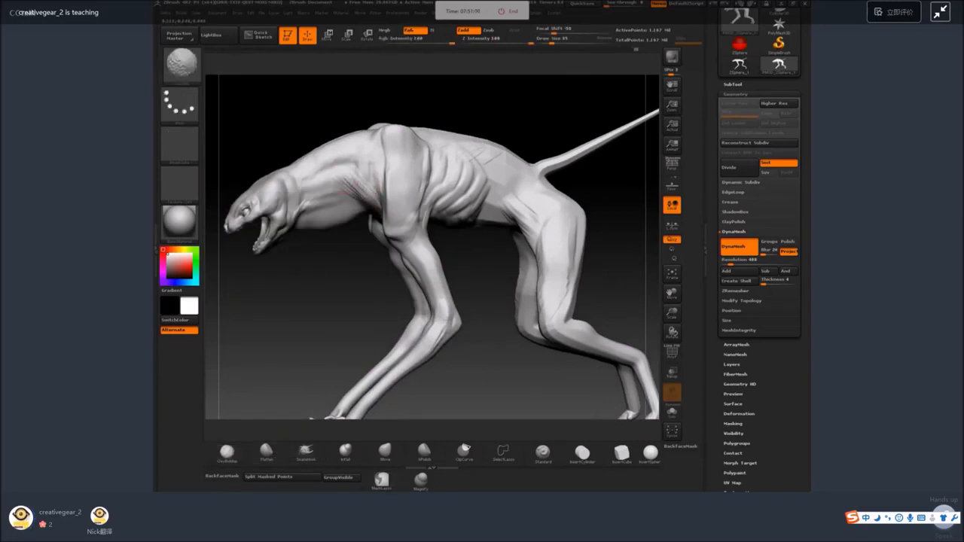
# Build up and smooth muscle strands over the shoulder blades and along the upper back with the ClayBuildup brush.
pyautogui.keyDown('shift'); pyautogui.moveTo(459, 254); pyautogui.dragTo(483, 235); pyautogui.keyUp('shift')
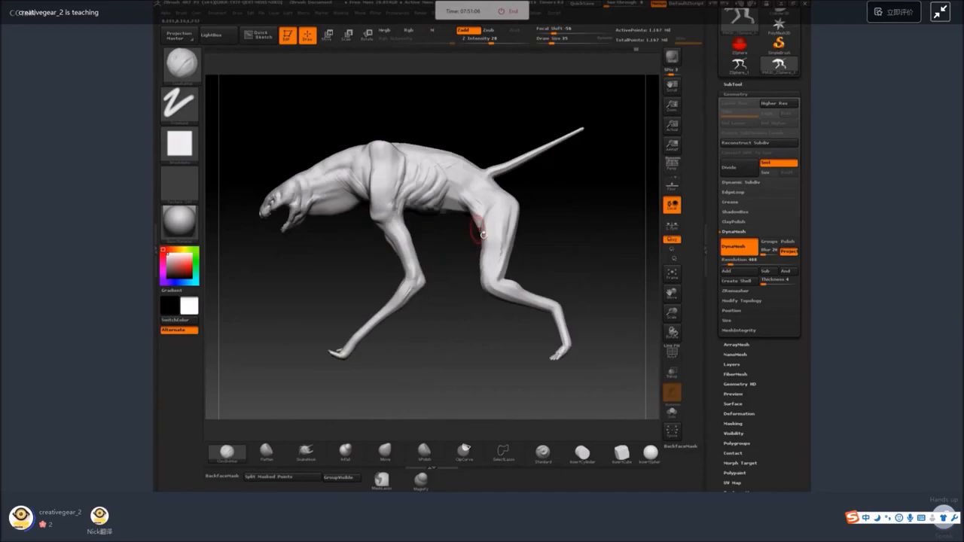
pyautogui.moveTo(546, 229)
pyautogui.mouseDown()
pyautogui.moveTo(578, 227)
pyautogui.moveTo(532, 229)
pyautogui.moveTo(549, 234)
pyautogui.moveTo(535, 231)
pyautogui.moveTo(539, 340)
pyautogui.moveTo(537, 143)
pyautogui.moveTo(538, 290)
pyautogui.mouseUp()
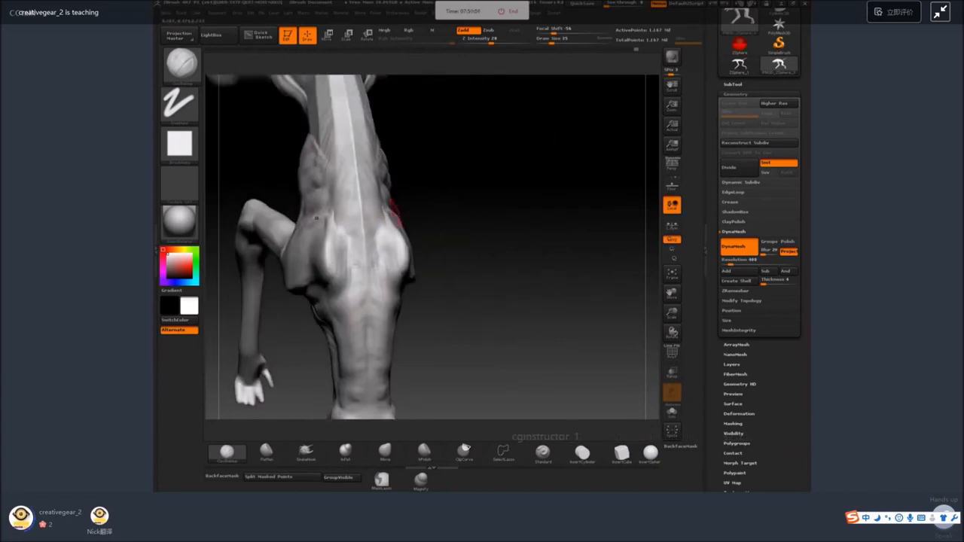
pyautogui.moveTo(380, 257)
pyautogui.mouseDown()
pyautogui.moveTo(372, 209)
pyautogui.moveTo(381, 260)
pyautogui.moveTo(387, 218)
pyautogui.moveTo(373, 232)
pyautogui.moveTo(389, 261)
pyautogui.moveTo(381, 214)
pyautogui.mouseUp()
pyautogui.moveTo(378, 293); pyautogui.dragTo(386, 260)
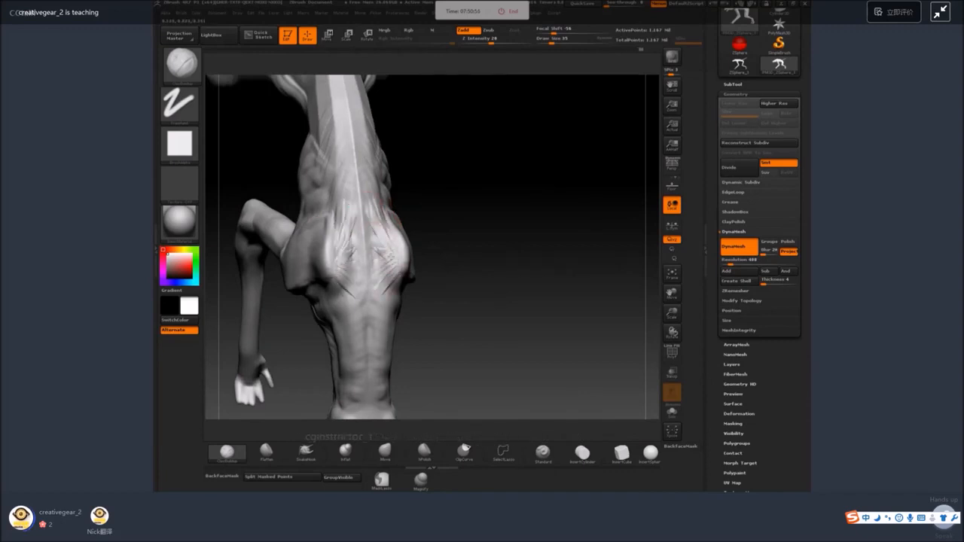
pyautogui.moveTo(520, 181); pyautogui.dragTo(444, 169)
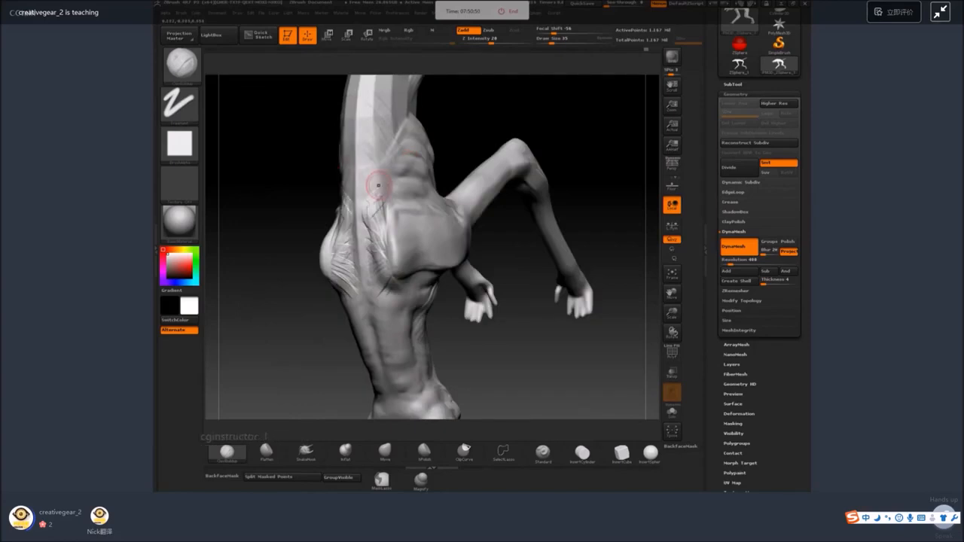
pyautogui.keyDown('shift'); pyautogui.moveTo(375, 185); pyautogui.dragTo(382, 197); pyautogui.keyUp('shift')
pyautogui.moveTo(476, 115)
pyautogui.mouseDown()
pyautogui.moveTo(484, 118)
pyautogui.moveTo(466, 216)
pyautogui.mouseUp()
pyautogui.moveTo(395, 141)
pyautogui.mouseDown()
pyautogui.moveTo(386, 179)
pyautogui.moveTo(368, 189)
pyautogui.mouseUp()
pyautogui.hotkey('ctrl', 'z')
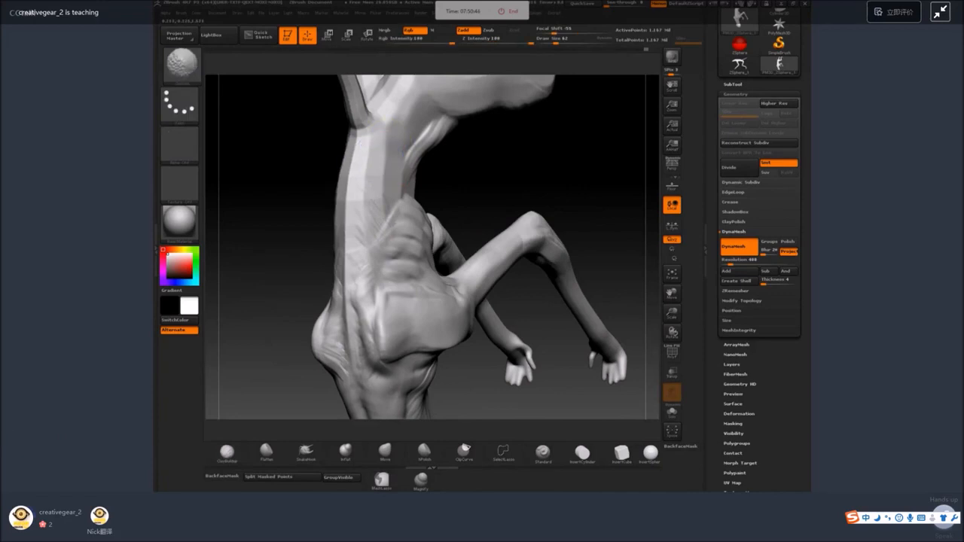
# Build up muscle folds from the hind leg's hip across the flank with the ClayBuildup brush at size 62, then smooth them.
pyautogui.moveTo(461, 179)
pyautogui.mouseDown()
pyautogui.moveTo(500, 174)
pyautogui.moveTo(488, 222)
pyautogui.mouseUp()
pyautogui.moveTo(443, 145); pyautogui.dragTo(423, 183)
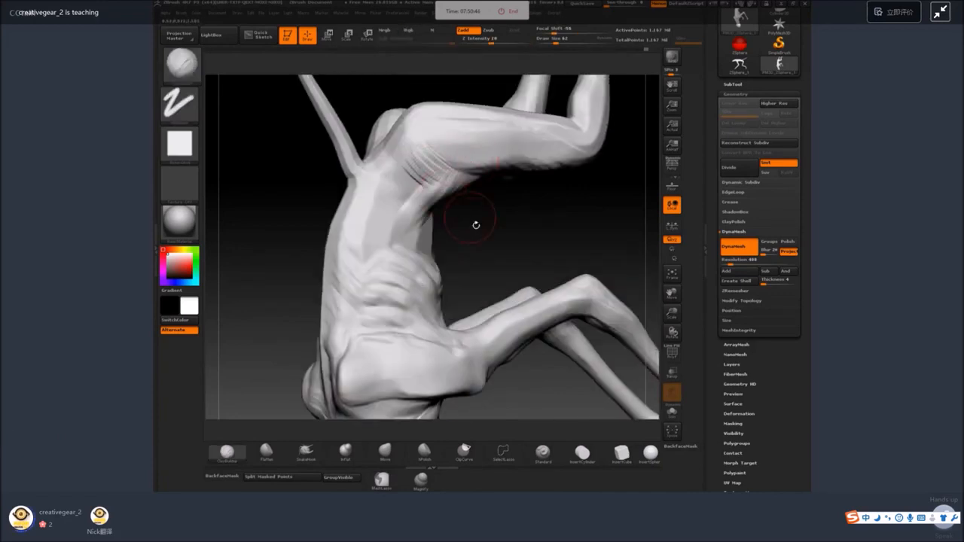
pyautogui.moveTo(476, 225); pyautogui.dragTo(450, 220)
pyautogui.moveTo(407, 171)
pyautogui.mouseDown()
pyautogui.moveTo(433, 196)
pyautogui.moveTo(383, 237)
pyautogui.mouseUp()
pyautogui.moveTo(418, 174); pyautogui.dragTo(396, 220)
pyautogui.moveTo(387, 197); pyautogui.dragTo(404, 242)
pyautogui.moveTo(419, 172); pyautogui.dragTo(405, 216)
pyautogui.moveTo(432, 156); pyautogui.dragTo(422, 193)
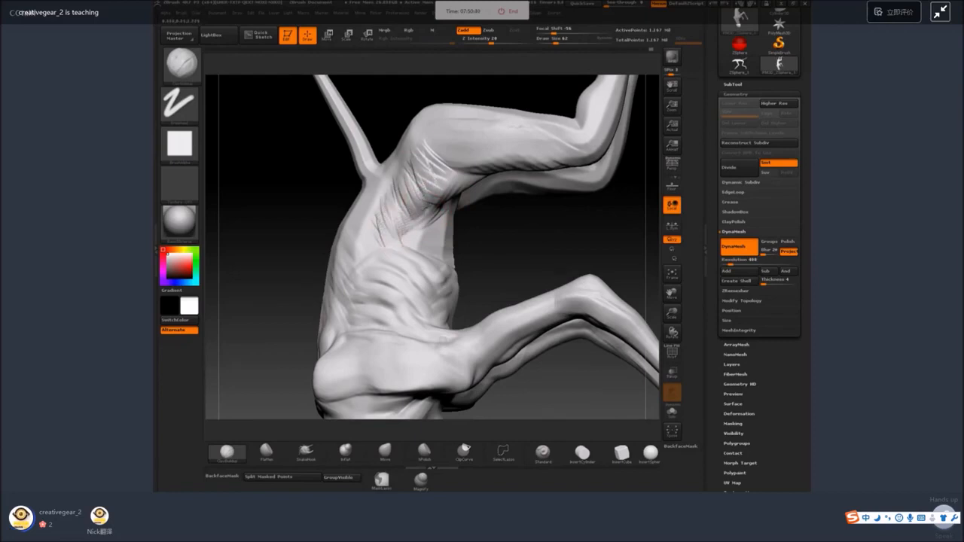
pyautogui.moveTo(431, 139); pyautogui.dragTo(421, 188)
pyautogui.moveTo(394, 170); pyautogui.dragTo(383, 233)
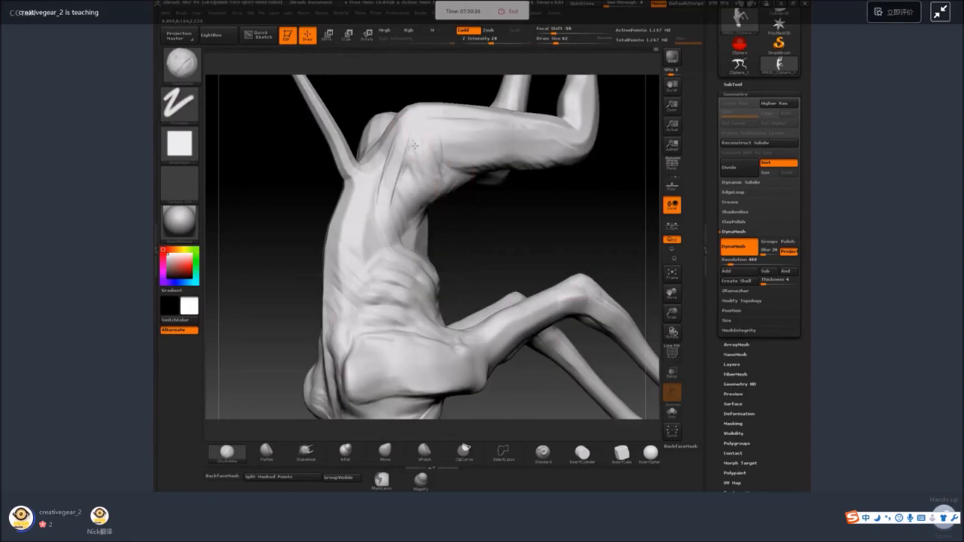
pyautogui.moveTo(413, 146); pyautogui.dragTo(381, 218)
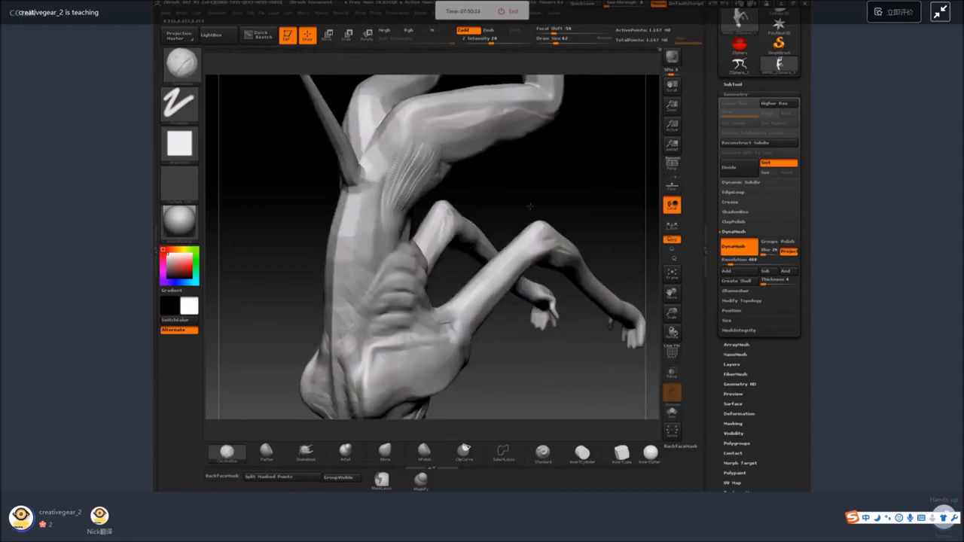
pyautogui.moveTo(530, 205); pyautogui.dragTo(389, 159)
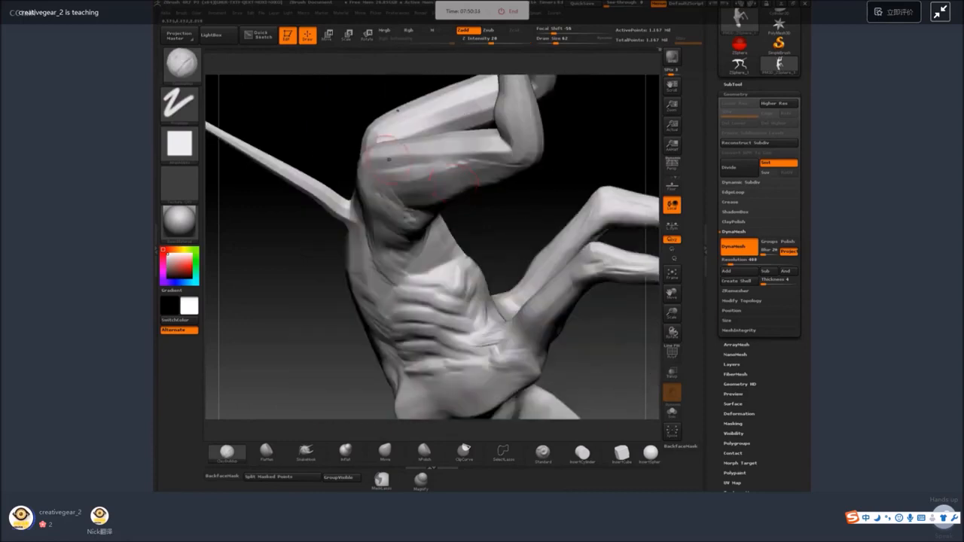
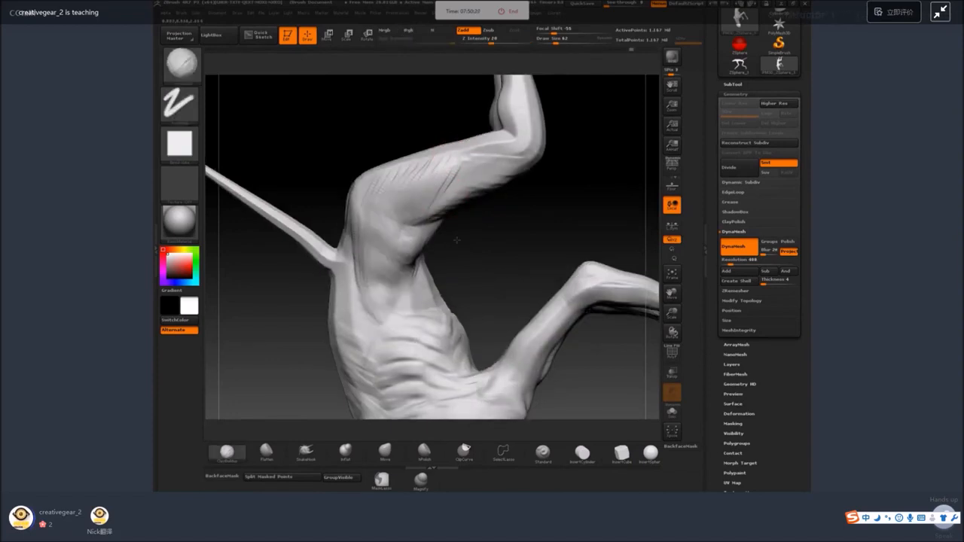
# Add diagonal muscle strands between the top of the hind leg and the ribs with the ClayBuildup brush, then smooth them.
pyautogui.moveTo(395, 290)
pyautogui.mouseDown()
pyautogui.moveTo(365, 318)
pyautogui.moveTo(365, 340)
pyautogui.mouseUp()
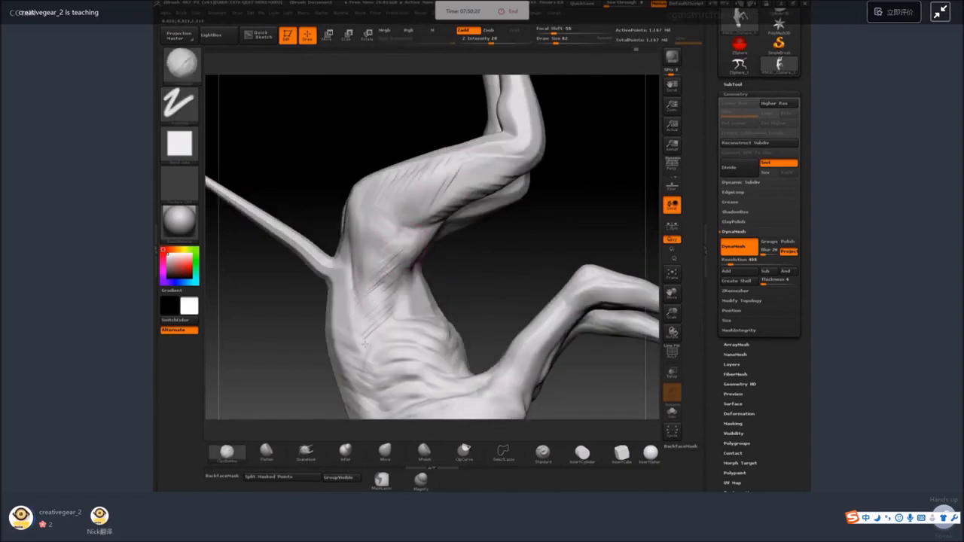
pyautogui.keyDown('shift'); pyautogui.moveTo(391, 247); pyautogui.dragTo(384, 300); pyautogui.keyUp('shift')
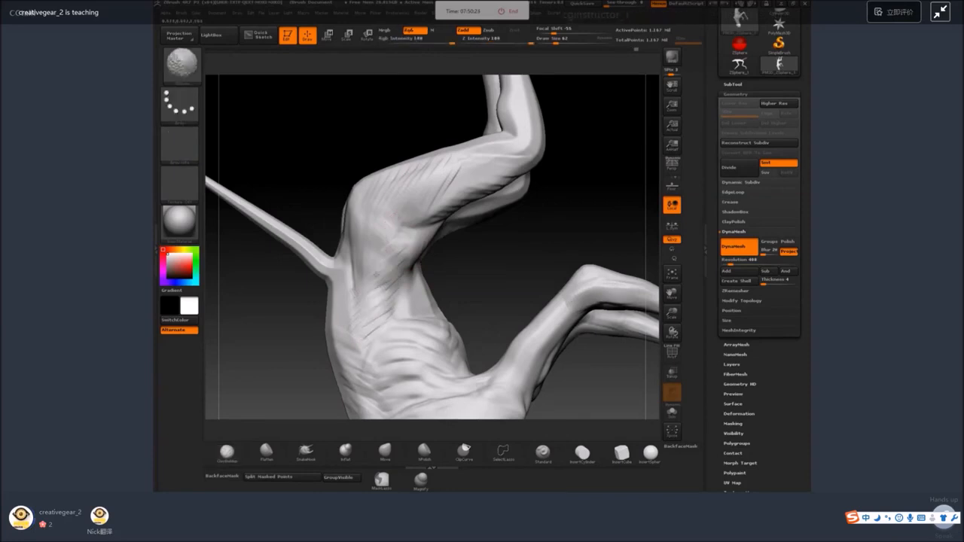
pyautogui.moveTo(479, 265)
pyautogui.mouseDown()
pyautogui.moveTo(452, 253)
pyautogui.moveTo(475, 265)
pyautogui.mouseUp()
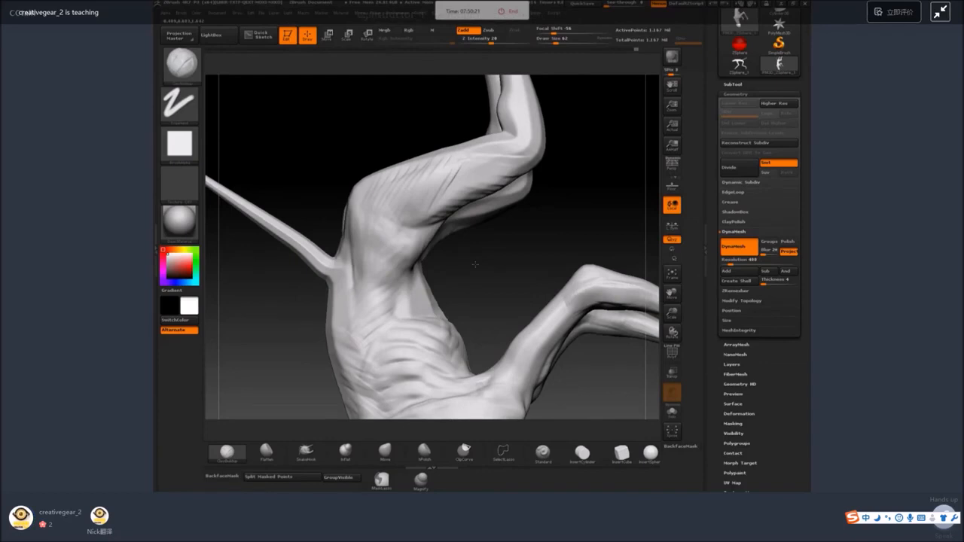
# Build up a row of small vertebra bumps along the back and up the neck with a reduced ClayBuildup brush, then smooth them.
pyautogui.moveTo(475, 264)
pyautogui.mouseDown()
pyautogui.moveTo(391, 329)
pyautogui.moveTo(388, 322)
pyautogui.mouseUp()
pyautogui.press('space')
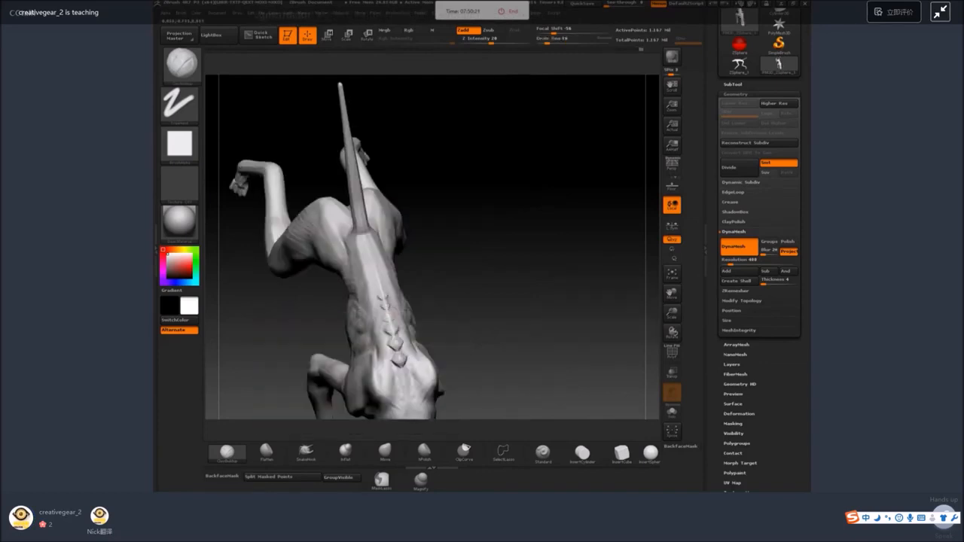
pyautogui.moveTo(482, 295)
pyautogui.mouseDown()
pyautogui.moveTo(391, 317)
pyautogui.moveTo(403, 290)
pyautogui.mouseUp()
pyautogui.press('space')
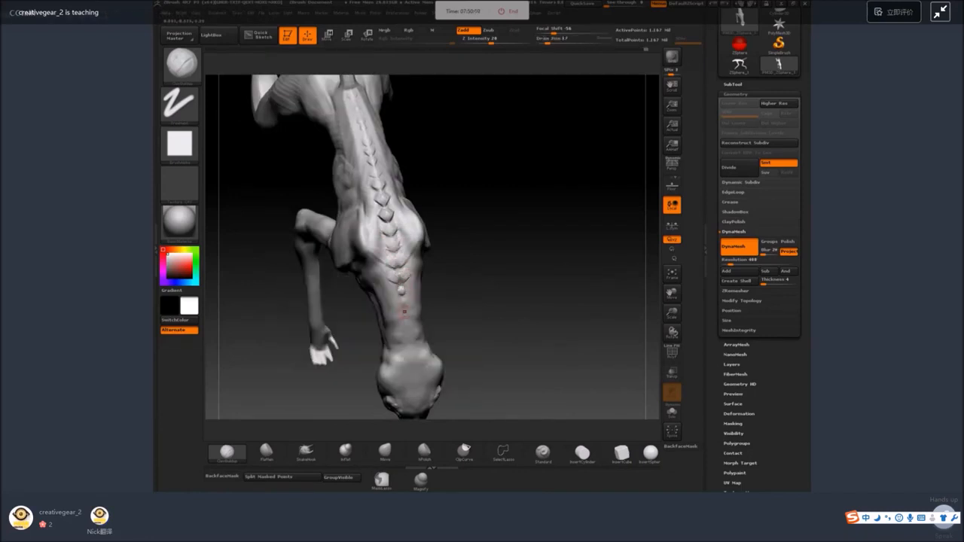
pyautogui.press('space')
pyautogui.moveTo(419, 325); pyautogui.dragTo(422, 324)
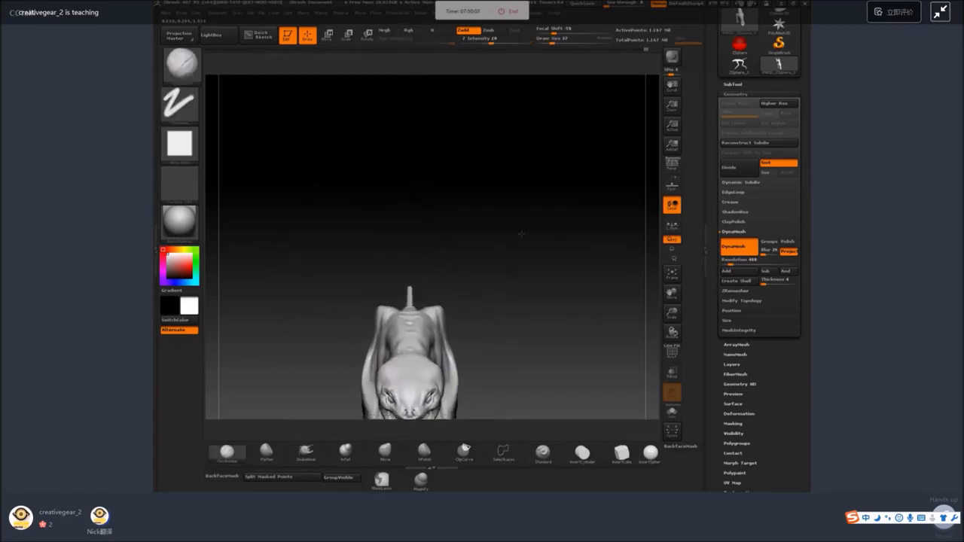
# Pull the vertebra bumps over the shoulders and neck base into pointed spikes with the SnakeHook brush at size 27.
pyautogui.moveTo(543, 294)
pyautogui.mouseDown()
pyautogui.moveTo(542, 276)
pyautogui.moveTo(459, 198)
pyautogui.moveTo(474, 219)
pyautogui.moveTo(441, 244)
pyautogui.mouseUp()
pyautogui.click(306, 452)
pyautogui.press('space')
pyautogui.moveTo(446, 253)
pyautogui.mouseDown()
pyautogui.moveTo(466, 239)
pyautogui.moveTo(438, 238)
pyautogui.mouseUp()
pyautogui.press('space')
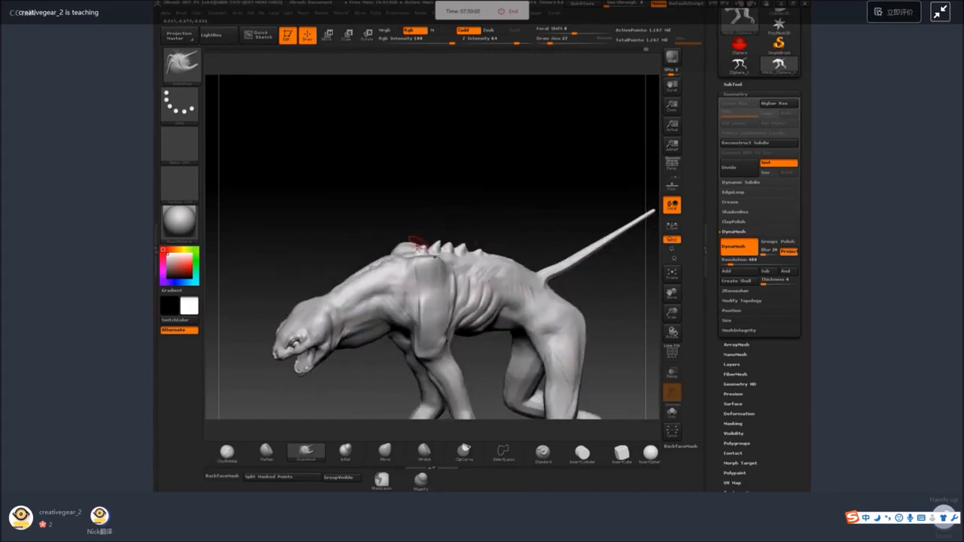
pyautogui.moveTo(468, 194)
pyautogui.mouseDown()
pyautogui.moveTo(478, 189)
pyautogui.moveTo(442, 204)
pyautogui.moveTo(451, 214)
pyautogui.mouseUp()
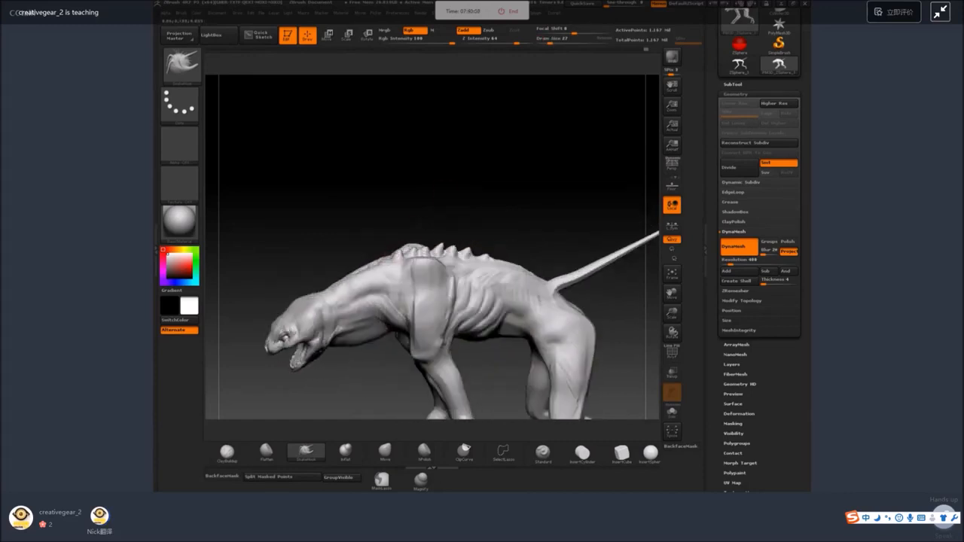
pyautogui.keyDown('shift'); pyautogui.moveTo(536, 220); pyautogui.dragTo(519, 213); pyautogui.keyUp('shift')
# Carve skin wrinkles around the neck just behind the head and jaw with the Rake brush.
pyautogui.keyDown('alt'); pyautogui.moveTo(346, 355); pyautogui.dragTo(380, 255); pyautogui.keyUp('alt')
pyautogui.press('b')
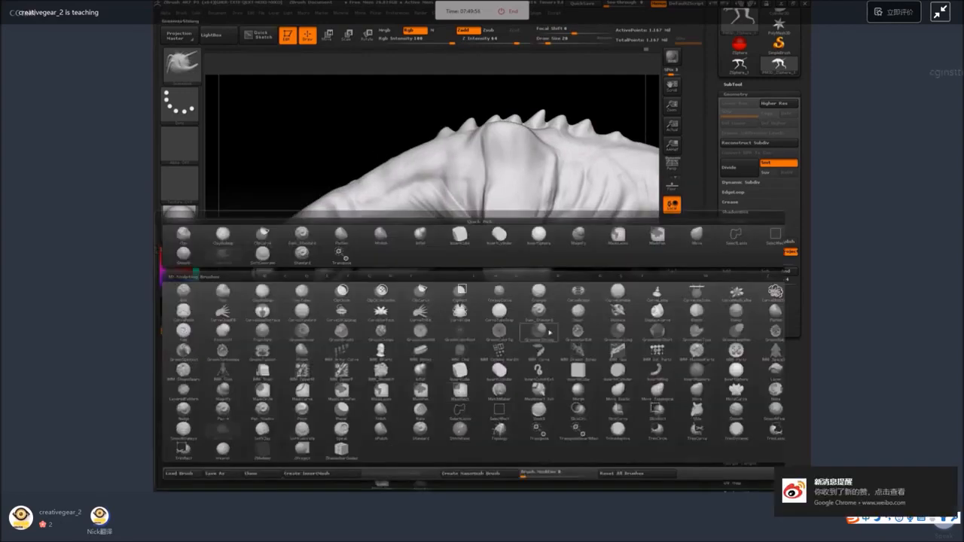
pyautogui.click(587, 335)
pyautogui.press('space')
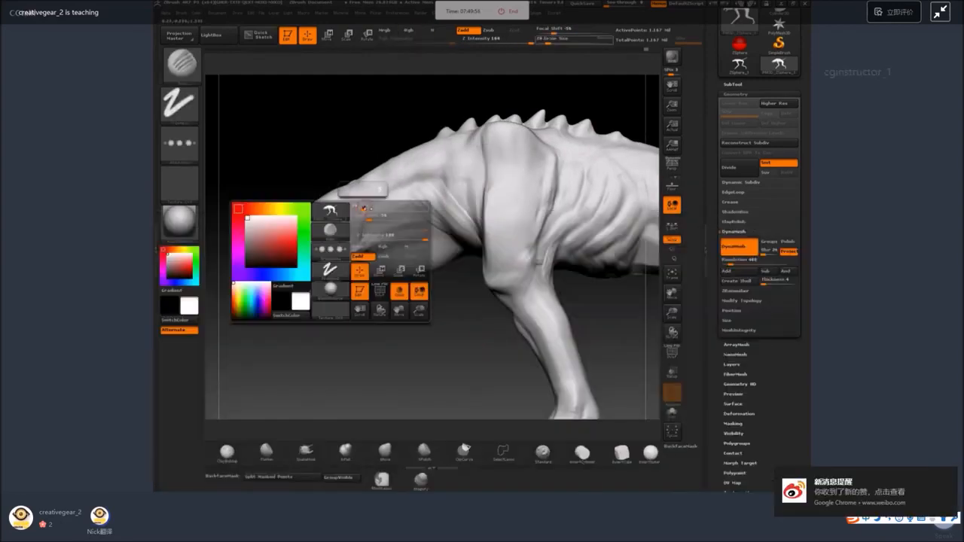
pyautogui.moveTo(356, 197)
pyautogui.mouseDown()
pyautogui.moveTo(366, 201)
pyautogui.moveTo(366, 178)
pyautogui.mouseUp()
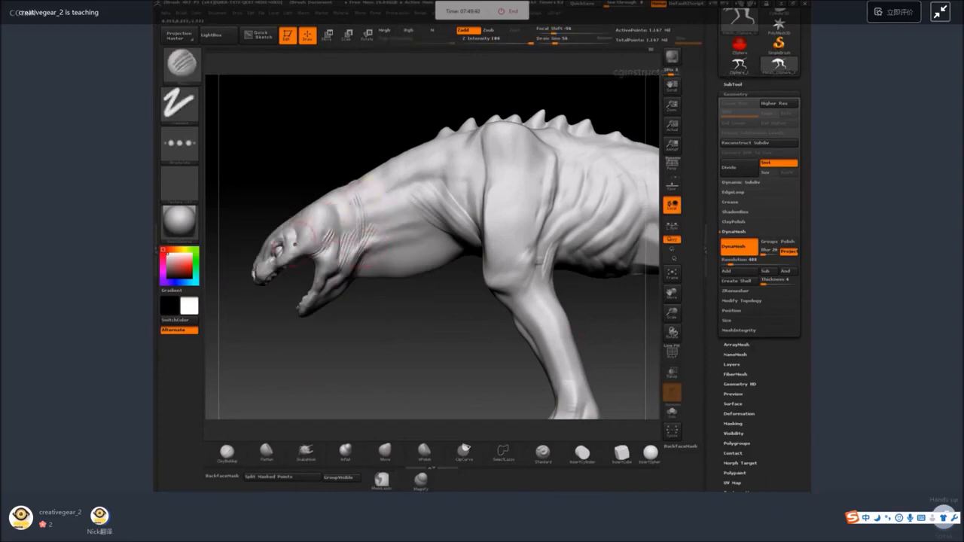
# Rake skin folds into the base of the neck, the chest and the crease in front of the shoulder.
pyautogui.press('space')
pyautogui.moveTo(478, 240)
pyautogui.mouseDown()
pyautogui.moveTo(487, 239)
pyautogui.moveTo(474, 168)
pyautogui.mouseUp()
pyautogui.moveTo(376, 346); pyautogui.dragTo(413, 316)
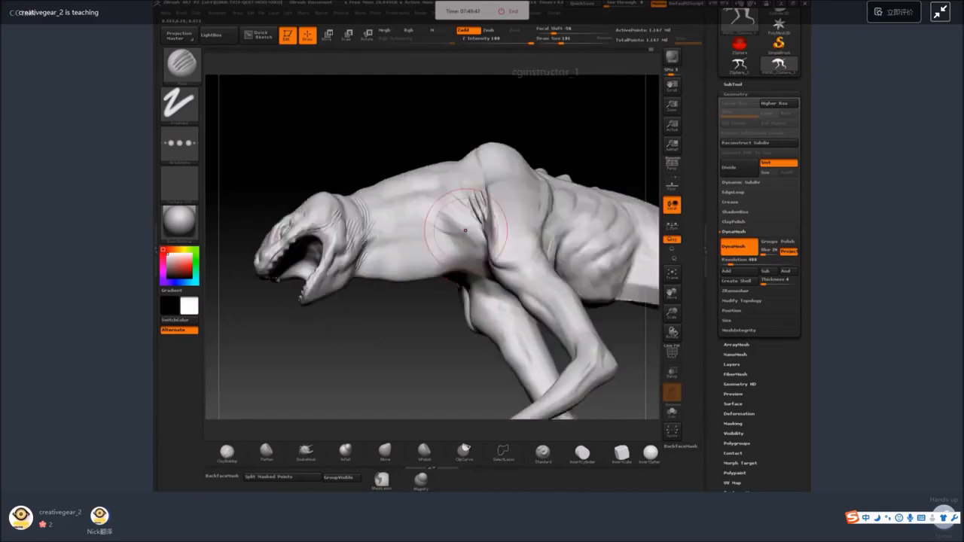
pyautogui.moveTo(479, 260)
pyautogui.mouseDown()
pyautogui.moveTo(443, 223)
pyautogui.moveTo(413, 219)
pyautogui.moveTo(448, 263)
pyautogui.moveTo(397, 213)
pyautogui.moveTo(427, 241)
pyautogui.mouseUp()
pyautogui.press('space')
pyautogui.keyDown('shift'); pyautogui.moveTo(394, 213); pyautogui.dragTo(454, 232); pyautogui.keyUp('shift')
# Rake wrinkles across the backs of the hind legs, undo the last stroke, and add folds around the hip, flank and foreleg.
pyautogui.keyDown('shift'); pyautogui.moveTo(406, 324); pyautogui.dragTo(581, 301); pyautogui.keyUp('shift')
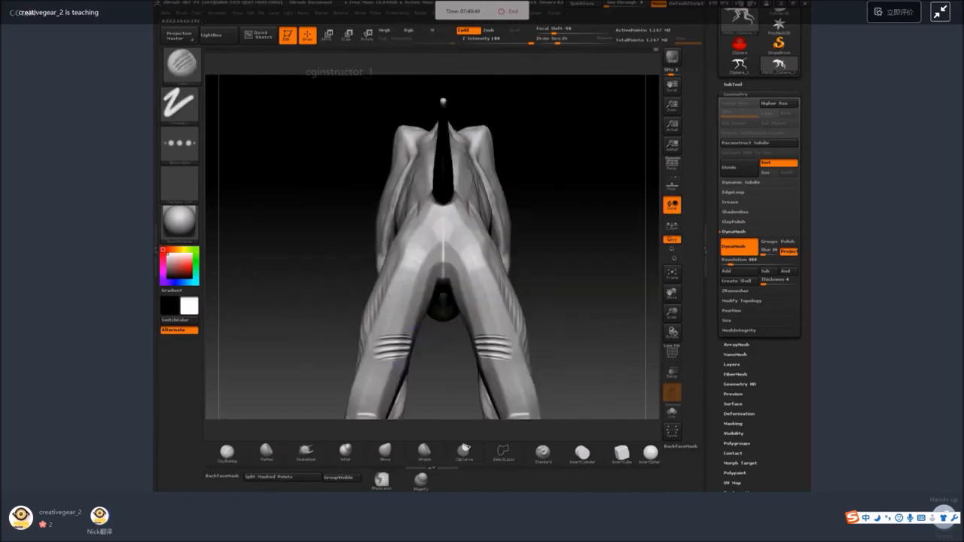
pyautogui.hotkey('ctrl', 'z')
pyautogui.moveTo(586, 234)
pyautogui.mouseDown()
pyautogui.moveTo(590, 254)
pyautogui.moveTo(627, 257)
pyautogui.mouseUp()
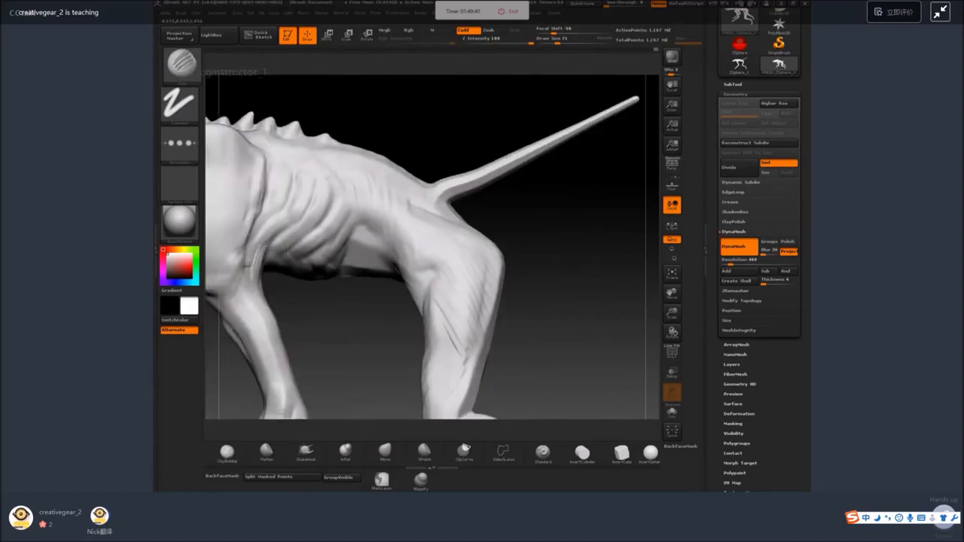
pyautogui.keyDown('shift'); pyautogui.moveTo(367, 228); pyautogui.dragTo(377, 240); pyautogui.keyUp('shift')
pyautogui.keyDown('alt'); pyautogui.moveTo(346, 324); pyautogui.dragTo(451, 311); pyautogui.keyUp('alt')
pyautogui.moveTo(375, 205); pyautogui.dragTo(355, 260)
pyautogui.keyDown('alt'); pyautogui.moveTo(445, 339); pyautogui.dragTo(439, 290); pyautogui.keyUp('alt')
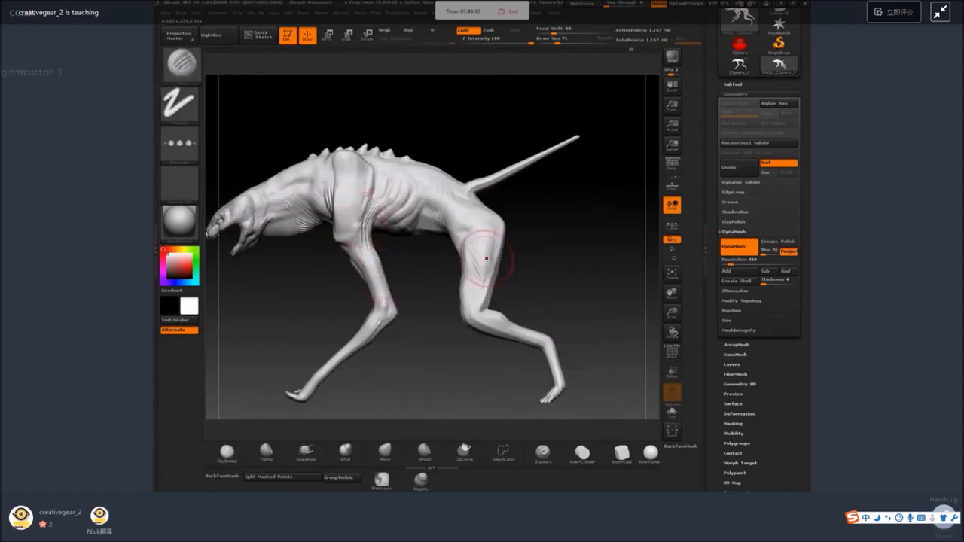
# Rake and soften folds around the thigh, knee joints and elbows, and undo the last stroke.
pyautogui.moveTo(474, 232); pyautogui.dragTo(459, 251)
pyautogui.moveTo(541, 289); pyautogui.dragTo(393, 201)
pyautogui.moveTo(412, 157)
pyautogui.keyDown('shift'); pyautogui.mouseDown()
pyautogui.moveTo(409, 186)
pyautogui.moveTo(341, 242)
pyautogui.moveTo(355, 220)
pyautogui.mouseUp(); pyautogui.keyUp('shift')
pyautogui.hotkey('ctrl', 'z')
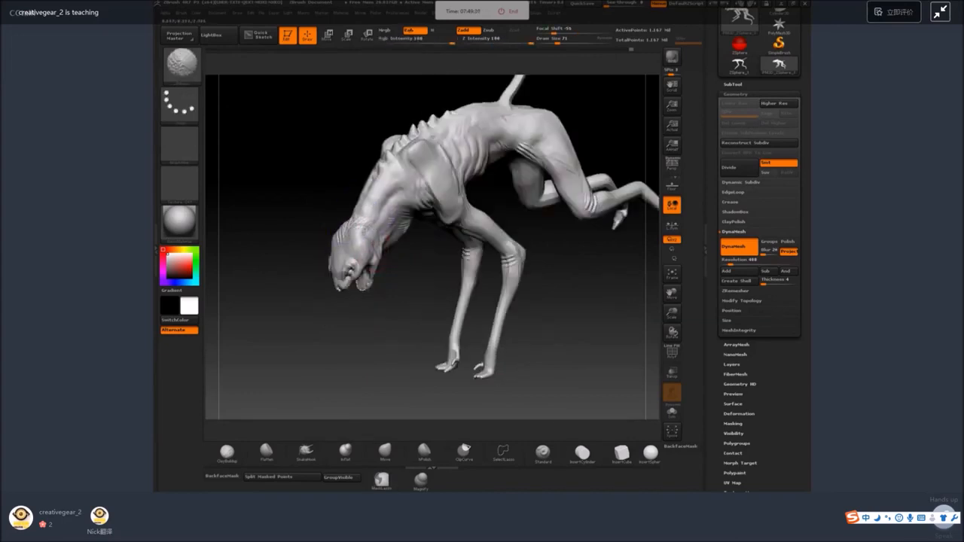
# Reshape the sides and crown of the head from the side and front with an enlarged SnakeHook brush.
pyautogui.moveTo(360, 324)
pyautogui.keyDown('shift'); pyautogui.mouseDown()
pyautogui.moveTo(321, 370)
pyautogui.moveTo(298, 316)
pyautogui.moveTo(314, 195)
pyautogui.moveTo(440, 115)
pyautogui.mouseUp(); pyautogui.keyUp('shift')
pyautogui.click(306, 452)
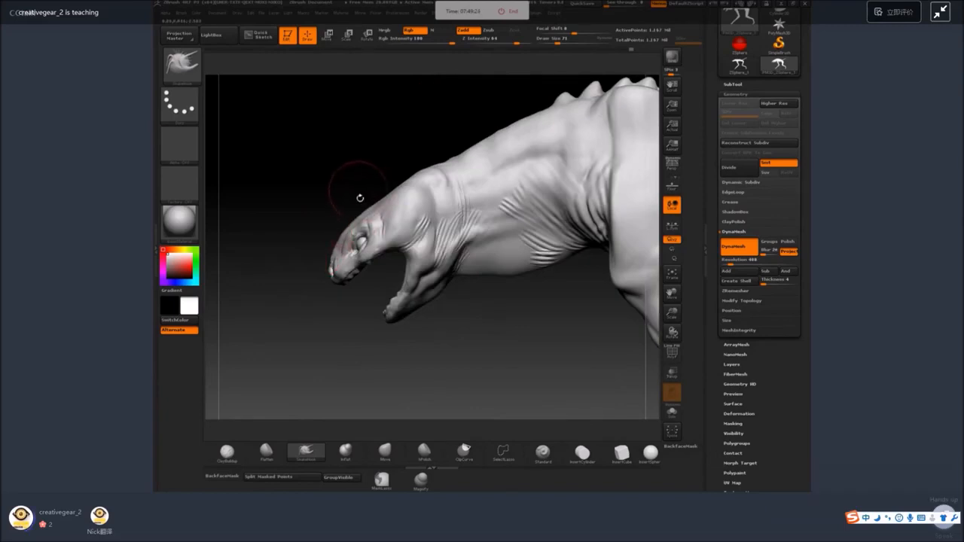
pyautogui.keyDown('shift'); pyautogui.moveTo(360, 197); pyautogui.dragTo(382, 214); pyautogui.keyUp('shift')
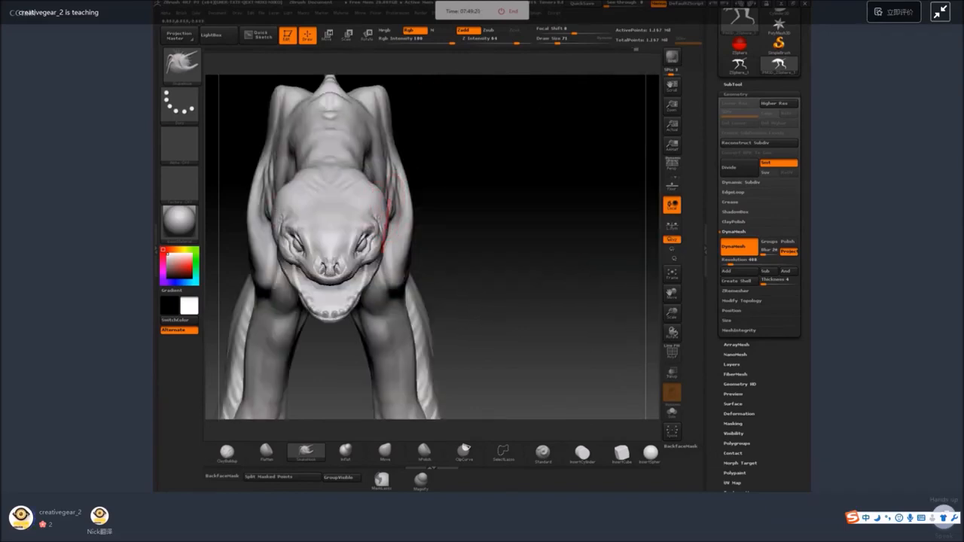
pyautogui.moveTo(453, 324)
pyautogui.mouseDown()
pyautogui.moveTo(441, 204)
pyautogui.moveTo(446, 214)
pyautogui.moveTo(351, 220)
pyautogui.mouseUp()
pyautogui.press('space')
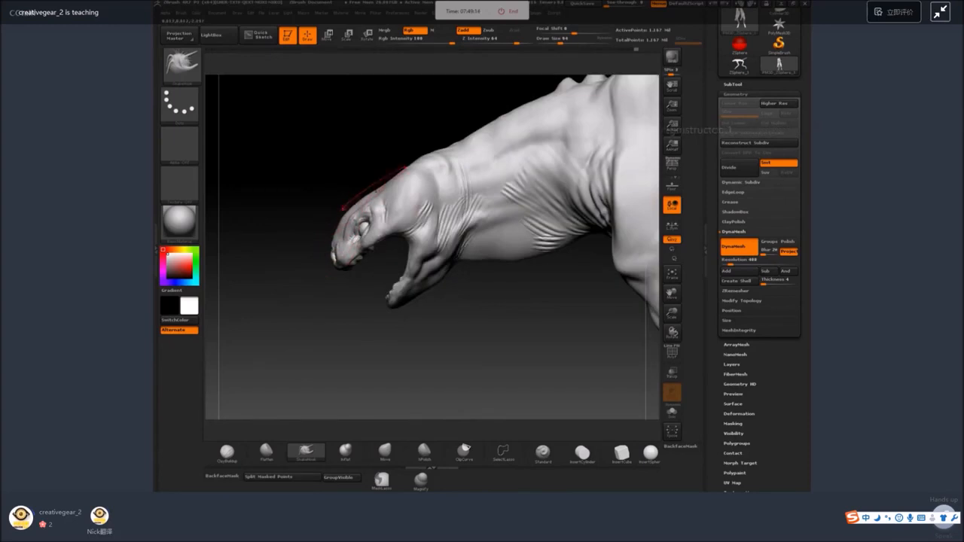
# Reduce the SnakeHook brush size and adjust the silhouette of the brow, muzzle and tip of the lower jaw.
pyautogui.press('space')
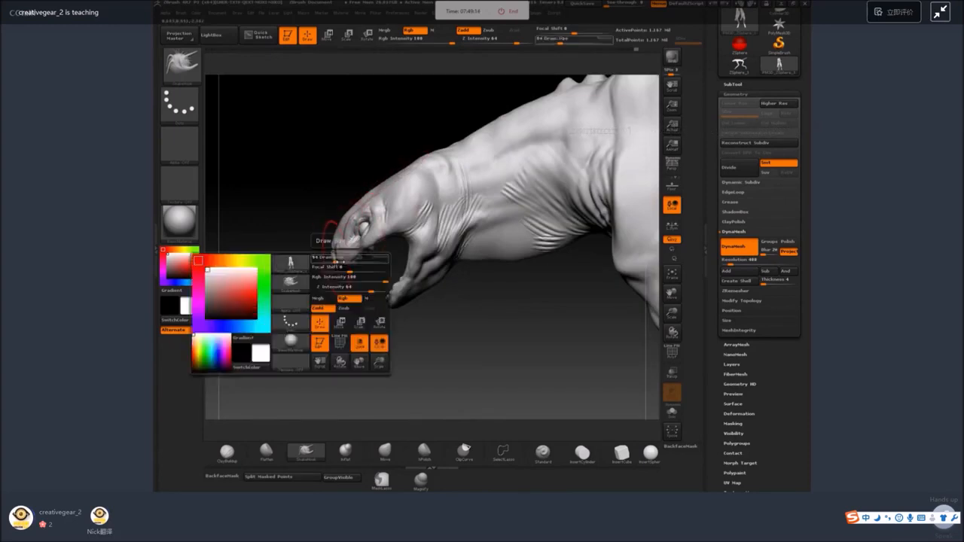
pyautogui.moveTo(348, 254); pyautogui.dragTo(343, 255)
pyautogui.moveTo(293, 290); pyautogui.dragTo(339, 290)
pyautogui.moveTo(350, 324)
pyautogui.mouseDown()
pyautogui.moveTo(342, 260)
pyautogui.moveTo(369, 254)
pyautogui.mouseUp()
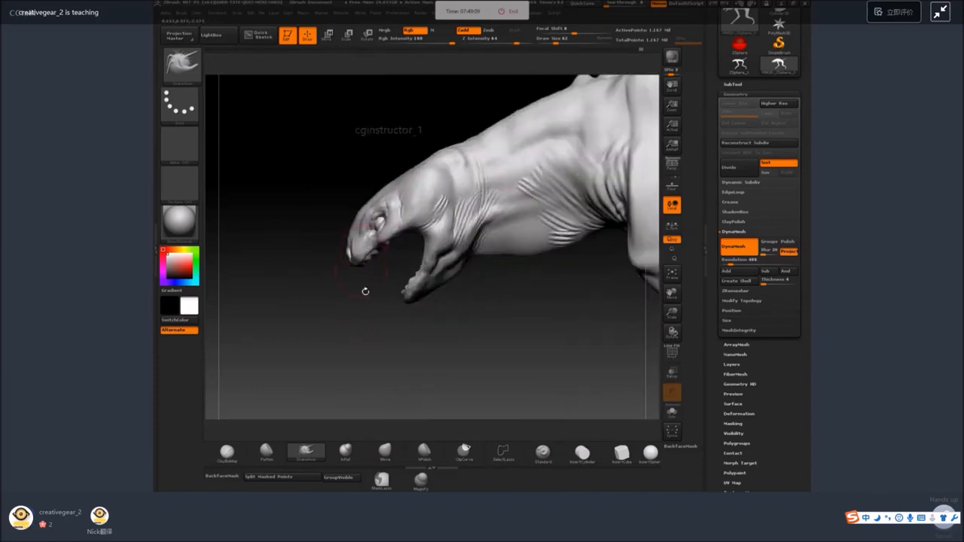
pyautogui.moveTo(366, 290)
pyautogui.mouseDown()
pyautogui.moveTo(380, 263)
pyautogui.moveTo(369, 250)
pyautogui.mouseUp()
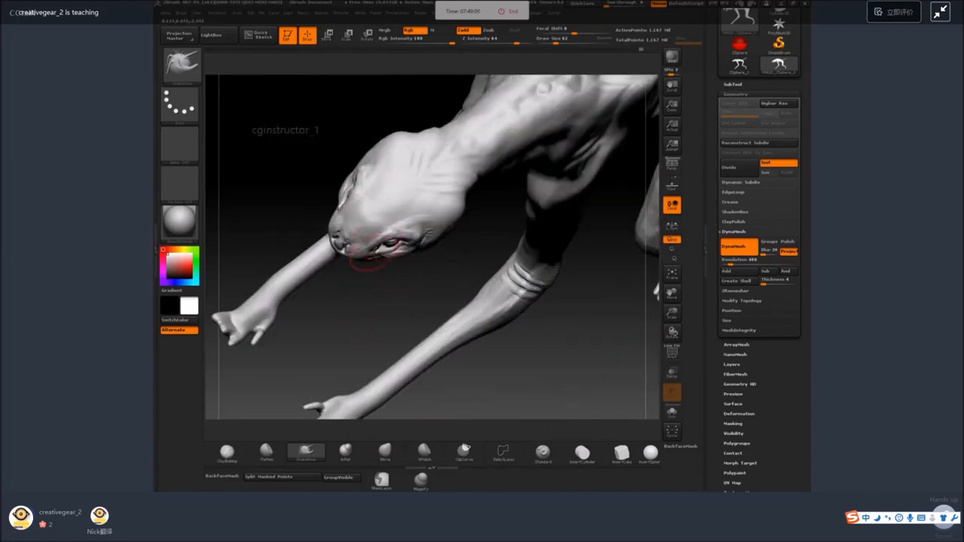
pyautogui.moveTo(380, 302)
pyautogui.mouseDown()
pyautogui.moveTo(443, 271)
pyautogui.moveTo(447, 283)
pyautogui.mouseUp()
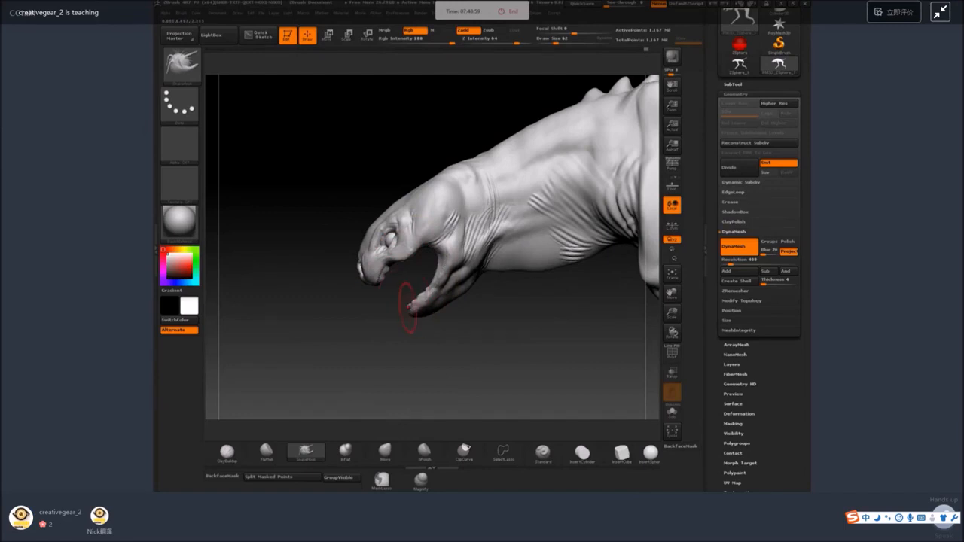
pyautogui.keyDown('shift'); pyautogui.moveTo(450, 328); pyautogui.dragTo(482, 330); pyautogui.keyUp('shift')
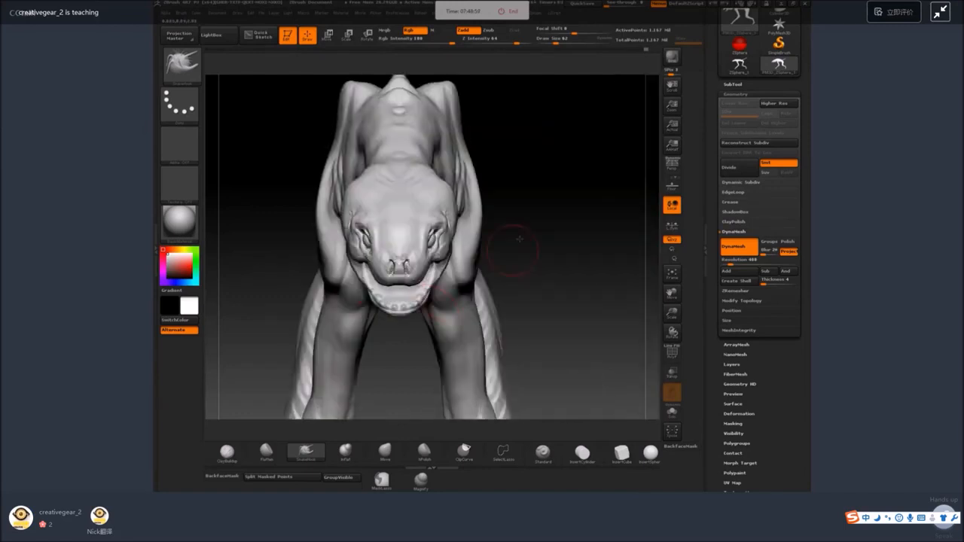
pyautogui.moveTo(520, 239); pyautogui.dragTo(519, 173)
# Resize the SnakeHook brush and reshape the rim of the lower jaw and mouth from a low front angle.
pyautogui.press('space')
pyautogui.moveTo(402, 298); pyautogui.dragTo(424, 299)
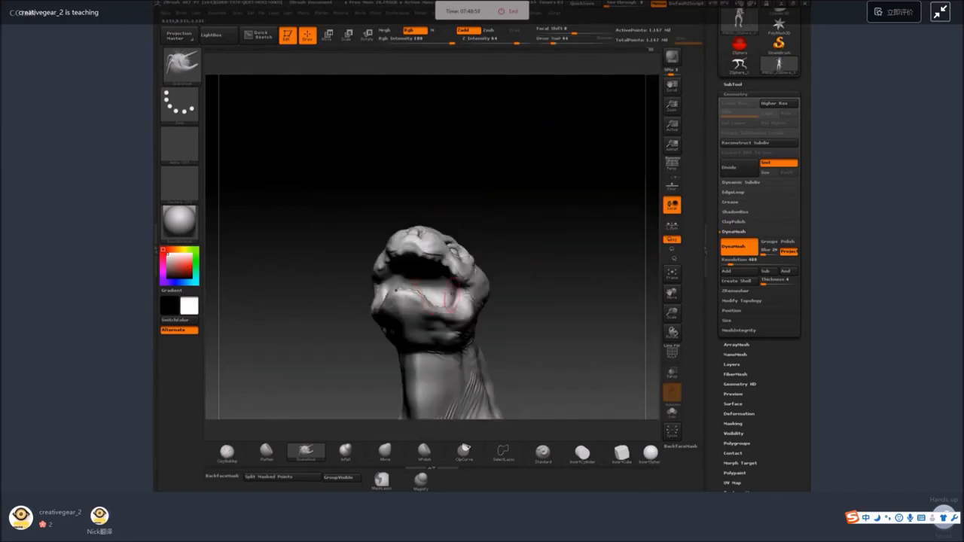
pyautogui.moveTo(452, 294); pyautogui.dragTo(426, 300, button='right')
pyautogui.moveTo(402, 358)
pyautogui.mouseDown()
pyautogui.moveTo(455, 310)
pyautogui.moveTo(470, 310)
pyautogui.mouseUp()
# Build up the lips along the lower jaw and the corner of the mouth with the ClayBuildup brush at size 27.
pyautogui.click(226, 452)
pyautogui.moveTo(298, 391); pyautogui.dragTo(455, 244)
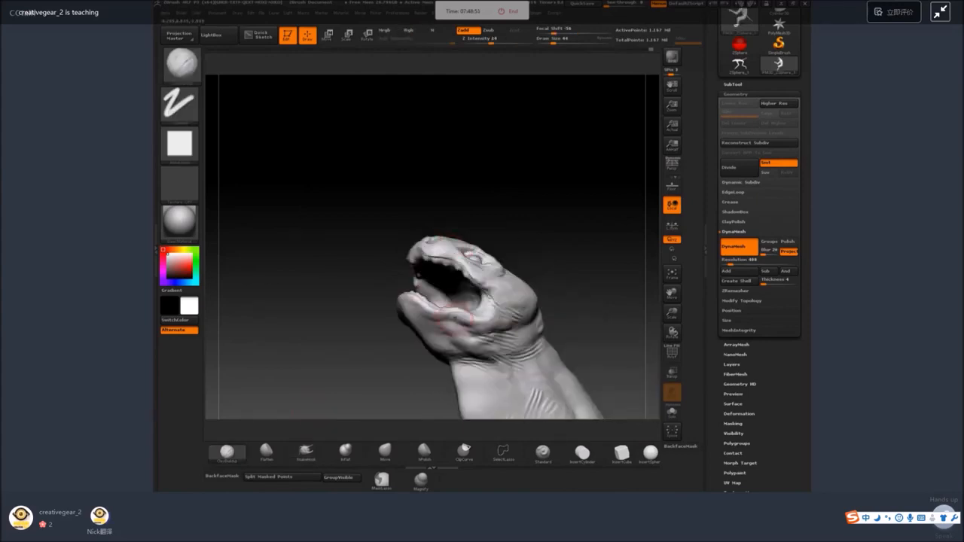
pyautogui.press('space')
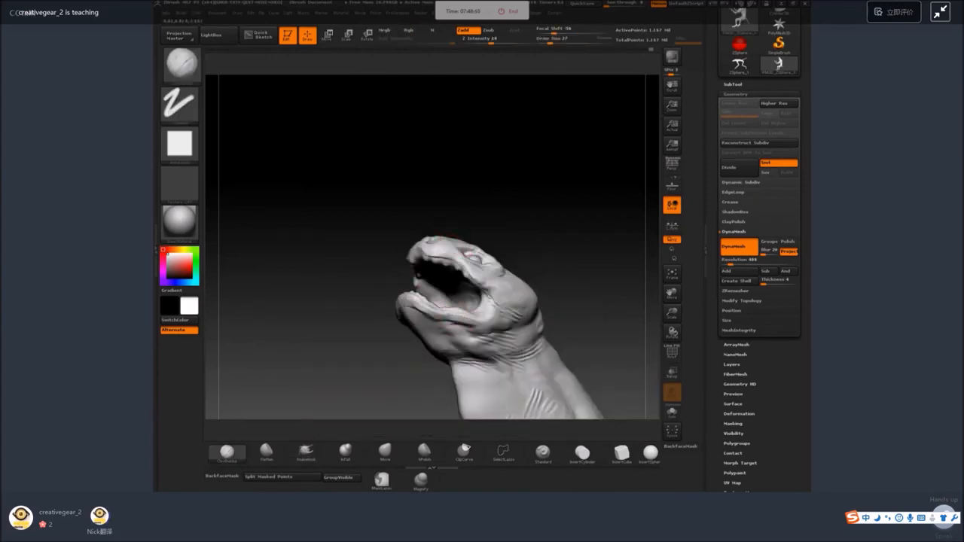
pyautogui.moveTo(461, 213); pyautogui.dragTo(512, 188)
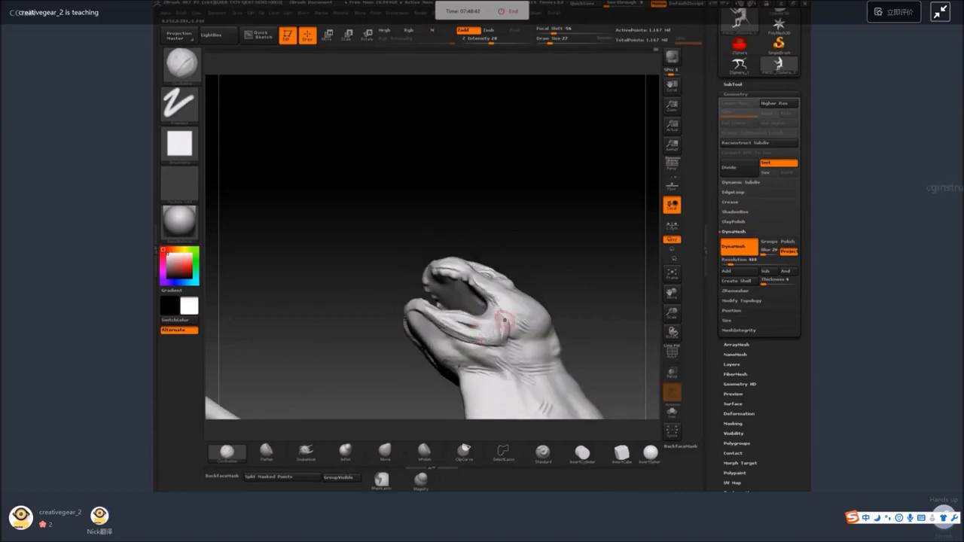
pyautogui.moveTo(505, 323); pyautogui.dragTo(466, 255)
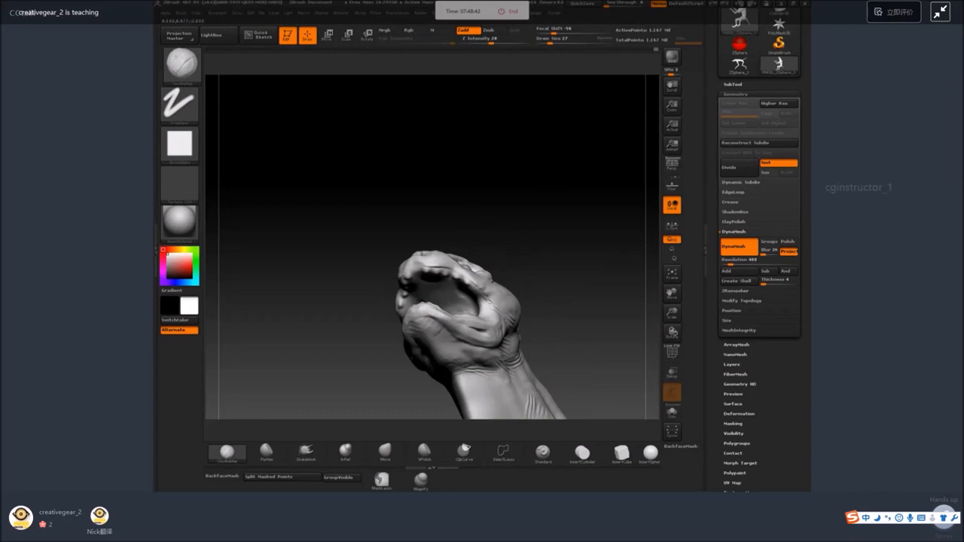
# Frame the whole creature in view and set the ClayBuildup brush's draw size to 7.
pyautogui.moveTo(568, 223)
pyautogui.keyDown('shift'); pyautogui.mouseDown()
pyautogui.moveTo(551, 235)
pyautogui.moveTo(564, 316)
pyautogui.moveTo(565, 235)
pyautogui.moveTo(620, 248)
pyautogui.moveTo(452, 272)
pyautogui.mouseUp(); pyautogui.keyUp('shift')
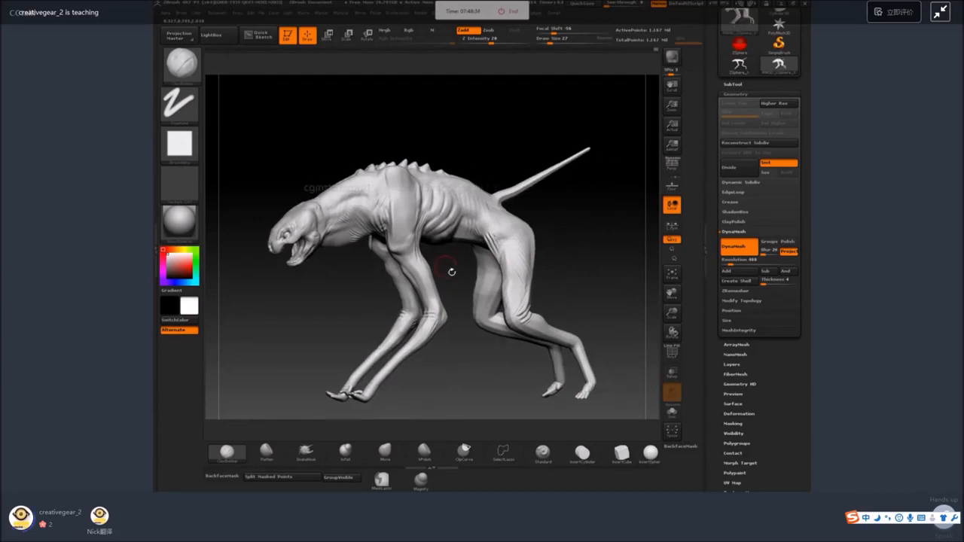
pyautogui.press('space')
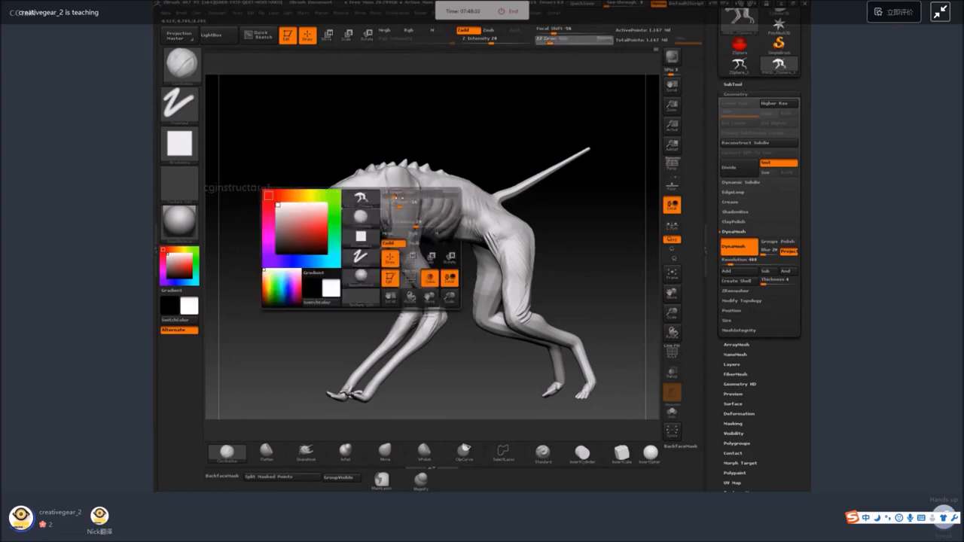
pyautogui.press('space')
pyautogui.moveTo(411, 196); pyautogui.dragTo(404, 196)
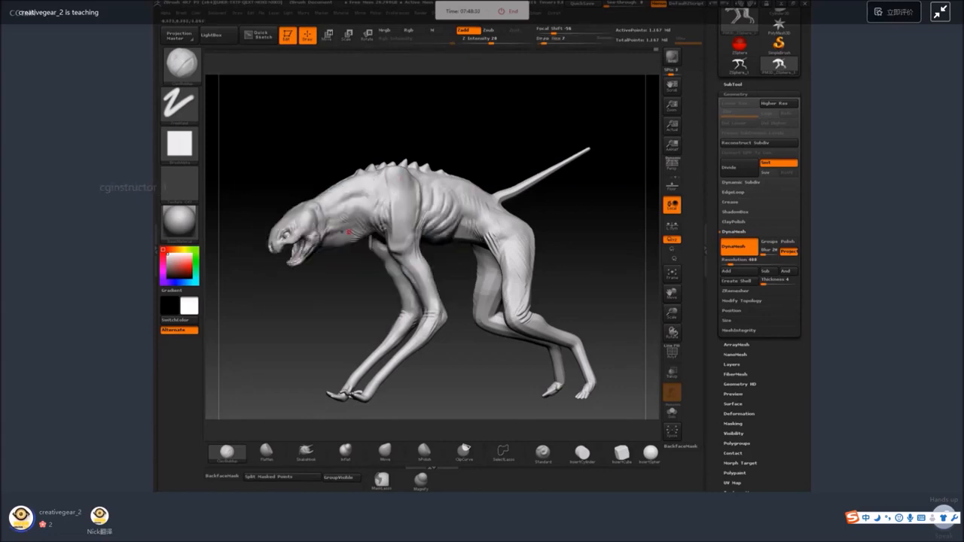
# Capture a screenshot of the region around the whole creature in side view with the screenshot tool.
pyautogui.moveTo(348, 232); pyautogui.dragTo(583, 236, button='right')
pyautogui.hotkey('ctrl', 'alt', 'a')
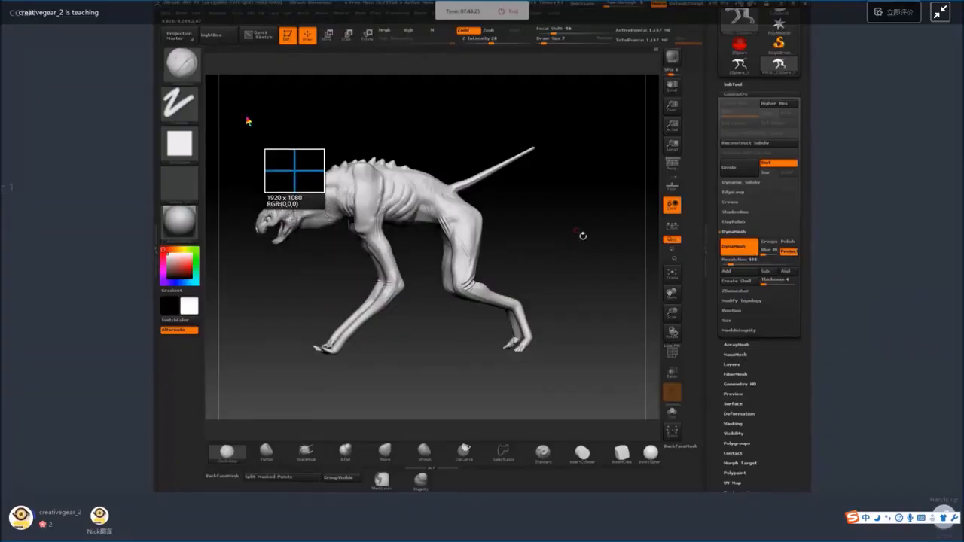
pyautogui.moveTo(227, 100); pyautogui.dragTo(638, 386)
pyautogui.doubleClick(559, 315)
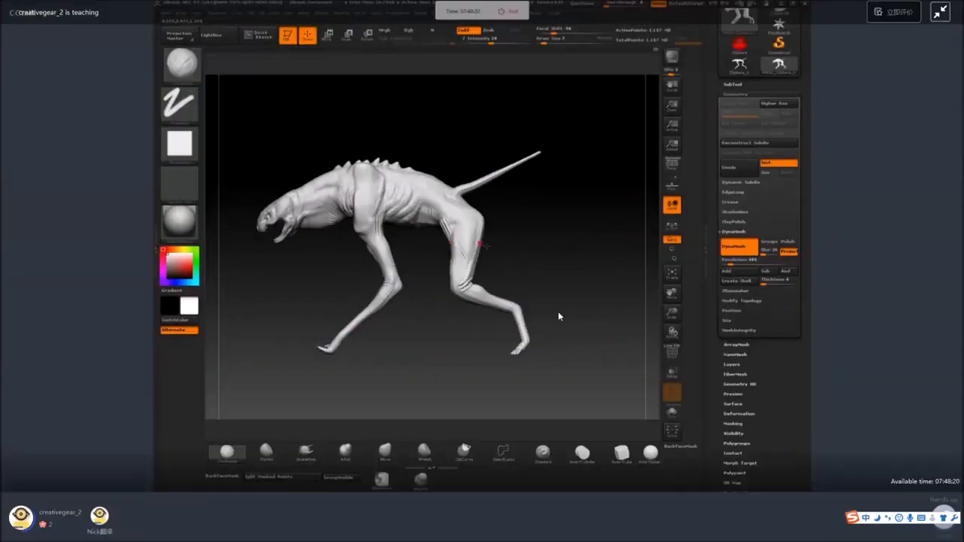
# Mask the near hind leg below the knee with the MaskLasso brush and invert the mask to isolate it.
pyautogui.moveTo(431, 342); pyautogui.dragTo(459, 352, button='right')
pyautogui.press('b')
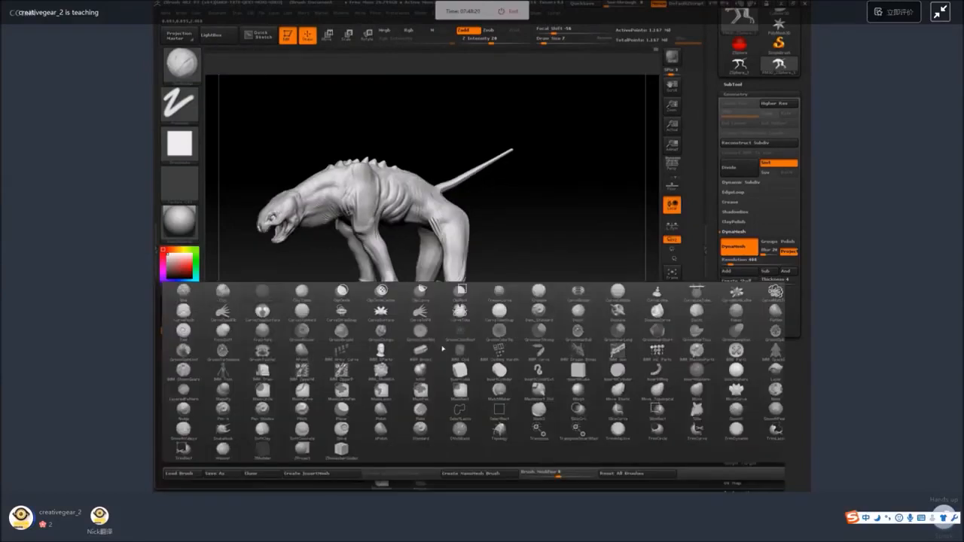
pyautogui.click(385, 389)
pyautogui.click(357, 409)
pyautogui.moveTo(392, 365)
pyautogui.mouseDown(button='right')
pyautogui.moveTo(426, 347)
pyautogui.moveTo(477, 200)
pyautogui.moveTo(504, 217)
pyautogui.mouseUp(button='right')
pyautogui.moveTo(504, 217); pyautogui.dragTo(494, 219)
pyautogui.moveTo(412, 262)
pyautogui.keyDown('ctrl'); pyautogui.mouseDown()
pyautogui.moveTo(437, 299)
pyautogui.moveTo(461, 271)
pyautogui.mouseUp(); pyautogui.keyUp('ctrl')
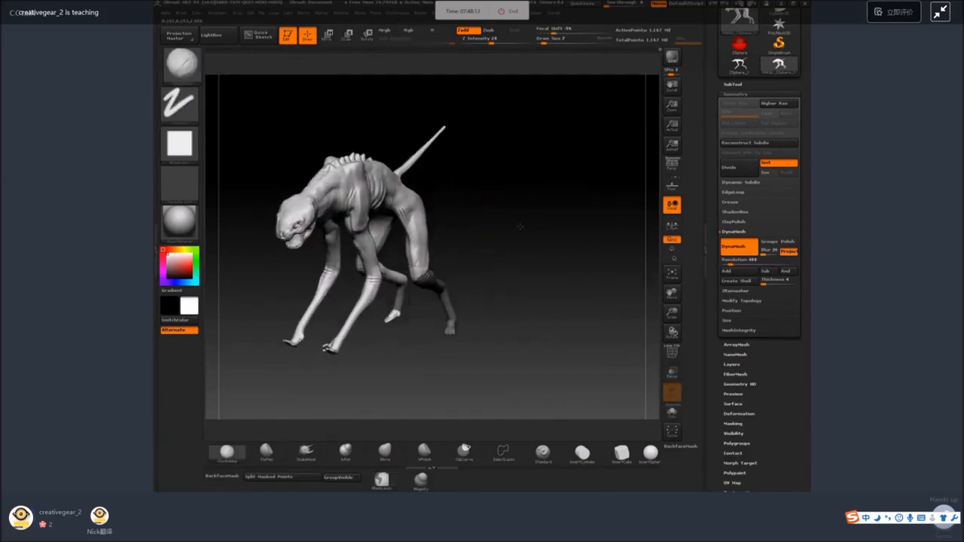
pyautogui.moveTo(486, 226); pyautogui.dragTo(460, 268)
pyautogui.moveTo(351, 322)
pyautogui.keyDown('ctrl'); pyautogui.mouseDown()
pyautogui.moveTo(396, 328)
pyautogui.moveTo(354, 383)
pyautogui.mouseUp(); pyautogui.keyUp('ctrl')
pyautogui.keyDown('shift'); pyautogui.moveTo(501, 304); pyautogui.dragTo(461, 300); pyautogui.keyUp('shift')
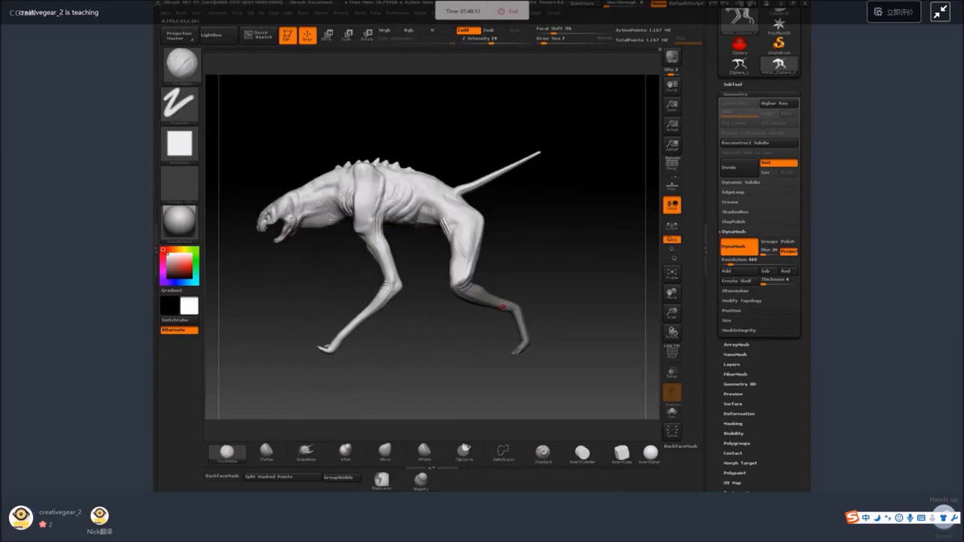
pyautogui.keyDown('alt'); pyautogui.moveTo(524, 280); pyautogui.dragTo(502, 266); pyautogui.keyUp('alt')
pyautogui.keyDown('ctrl'); pyautogui.click(503, 264); pyautogui.keyUp('ctrl')
# Rotate the isolated hind lower leg backward about the knee and adjust its position with the transpose line.
pyautogui.click(368, 35)
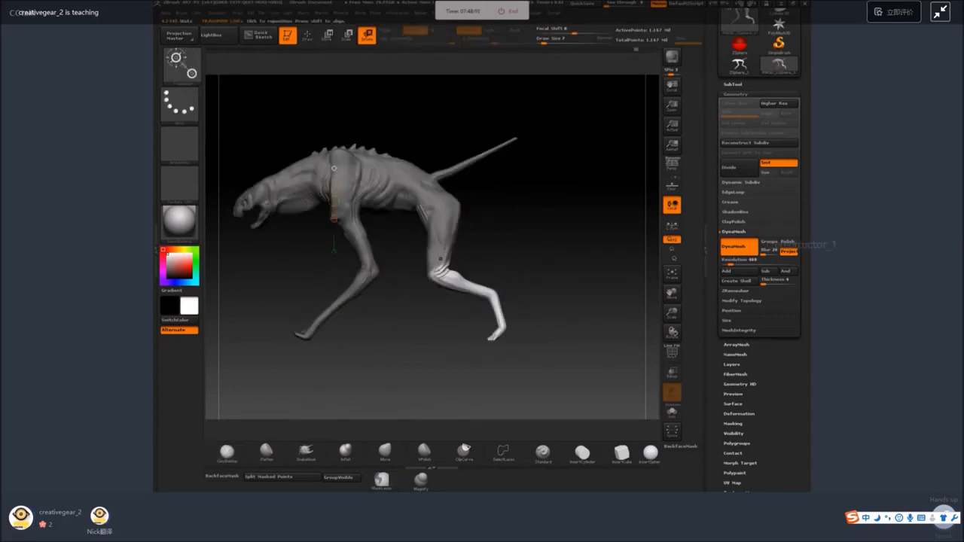
pyautogui.moveTo(435, 273)
pyautogui.mouseDown()
pyautogui.moveTo(480, 230)
pyautogui.moveTo(465, 227)
pyautogui.moveTo(451, 259)
pyautogui.mouseUp()
pyautogui.click(328, 38)
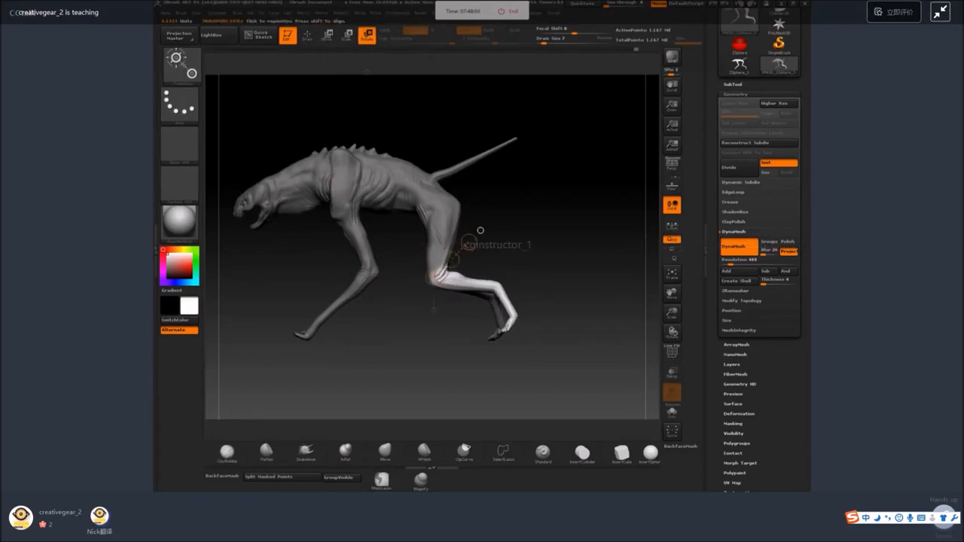
pyautogui.press('w')
pyautogui.moveTo(452, 260); pyautogui.dragTo(455, 265)
# Isolate the same hind leg's section below the hock with an inverted mask and rotate it backward.
pyautogui.moveTo(521, 254)
pyautogui.keyDown('ctrl'); pyautogui.mouseDown()
pyautogui.moveTo(549, 283)
pyautogui.moveTo(500, 343)
pyautogui.mouseUp(); pyautogui.keyUp('ctrl')
pyautogui.moveTo(540, 310); pyautogui.dragTo(552, 309)
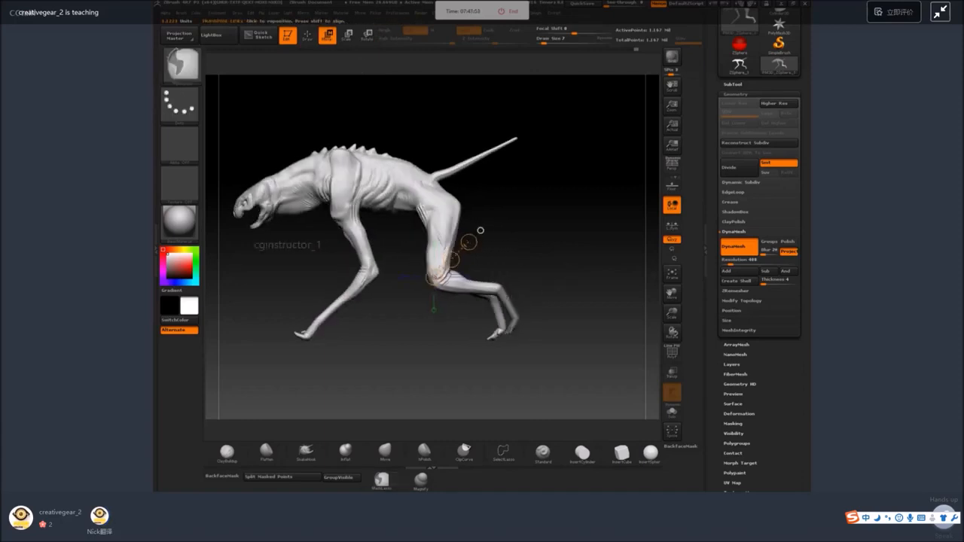
pyautogui.keyDown('ctrl'); pyautogui.click(480, 231); pyautogui.keyUp('ctrl')
pyautogui.press('r')
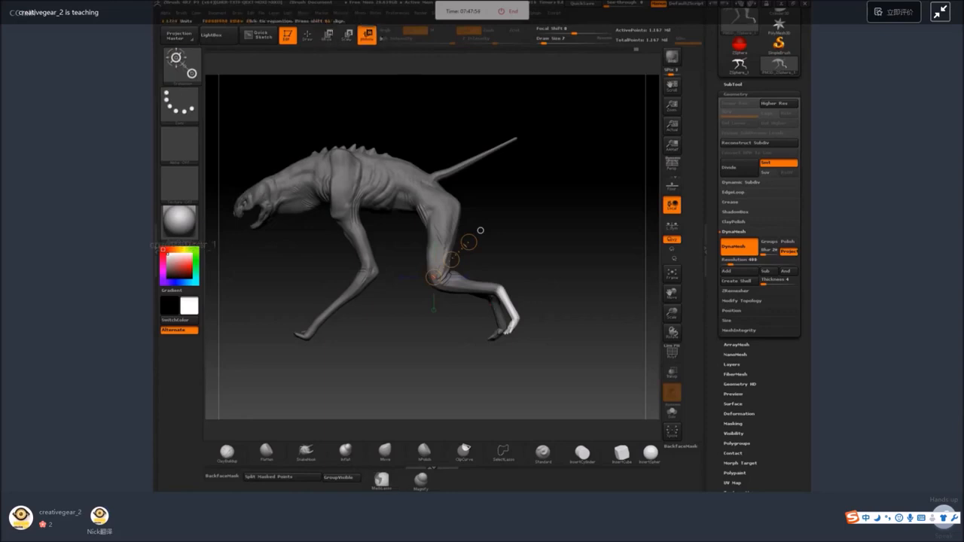
pyautogui.moveTo(498, 289); pyautogui.dragTo(495, 260)
pyautogui.moveTo(542, 301)
pyautogui.keyDown('ctrl'); pyautogui.mouseDown()
pyautogui.moveTo(522, 325)
pyautogui.moveTo(523, 289)
pyautogui.moveTo(536, 301)
pyautogui.moveTo(557, 287)
pyautogui.mouseUp(); pyautogui.keyUp('ctrl')
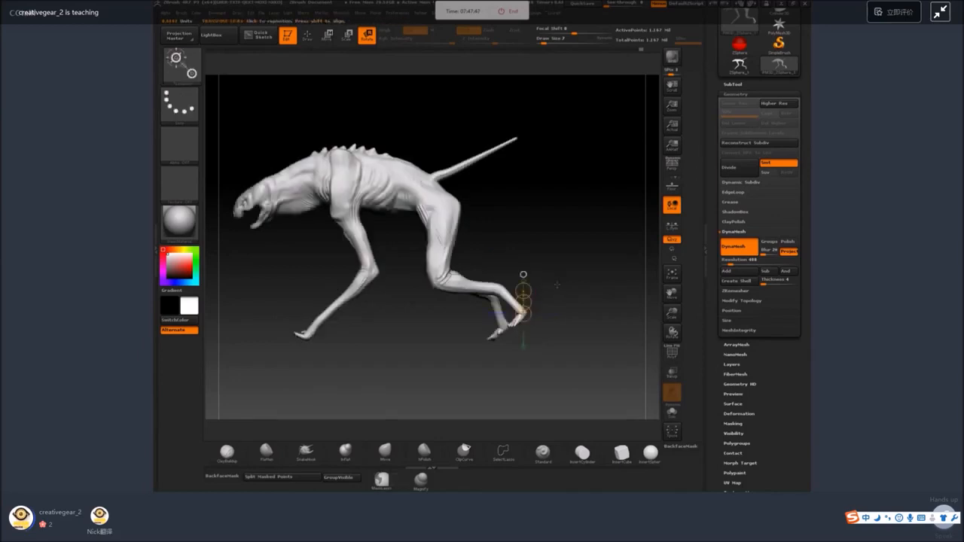
# Try to rotate the whole near hind leg about the hip from a rear view.
pyautogui.keyDown('shift'); pyautogui.moveTo(520, 168); pyautogui.dragTo(480, 174); pyautogui.keyUp('shift')
pyautogui.moveTo(622, 192)
pyautogui.keyDown('alt'); pyautogui.mouseDown()
pyautogui.moveTo(505, 189)
pyautogui.moveTo(452, 224)
pyautogui.moveTo(486, 316)
pyautogui.moveTo(485, 282)
pyautogui.moveTo(510, 284)
pyautogui.moveTo(456, 240)
pyautogui.moveTo(456, 158)
pyautogui.mouseUp(); pyautogui.keyUp('alt')
pyautogui.keyDown('ctrl'); pyautogui.click(510, 283); pyautogui.keyUp('ctrl')
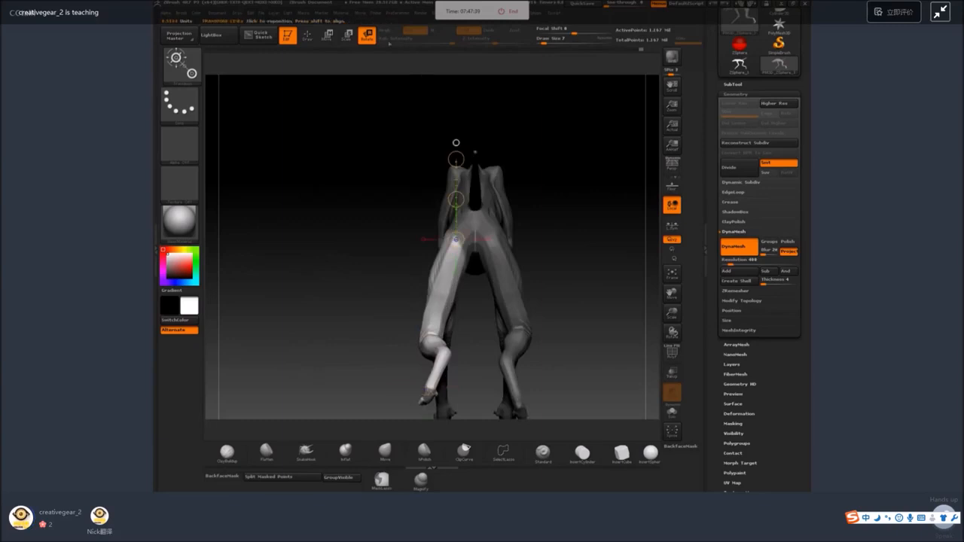
pyautogui.moveTo(456, 199)
pyautogui.mouseDown()
pyautogui.moveTo(567, 211)
pyautogui.moveTo(553, 212)
pyautogui.moveTo(514, 115)
pyautogui.mouseUp()
pyautogui.hotkey('ctrl', 'z')
pyautogui.hotkey('ctrl', 'z')
pyautogui.hotkey('ctrl', 'z')
pyautogui.hotkey('ctrl', 'z')
pyautogui.hotkey('ctrl', 'z')
pyautogui.hotkey('ctrl', 'z')
# Isolate the opposite hind leg with a mask and rotate it forward about the hip.
pyautogui.moveTo(446, 147)
pyautogui.keyDown('ctrl'); pyautogui.mouseDown()
pyautogui.moveTo(451, 200)
pyautogui.moveTo(548, 197)
pyautogui.moveTo(563, 243)
pyautogui.moveTo(583, 170)
pyautogui.moveTo(421, 354)
pyautogui.mouseUp(); pyautogui.keyUp('ctrl')
pyautogui.click(478, 151)
pyautogui.keyDown('ctrl'); pyautogui.click(422, 354); pyautogui.keyUp('ctrl')
pyautogui.keyDown('alt'); pyautogui.moveTo(453, 240); pyautogui.dragTo(420, 264); pyautogui.keyUp('alt')
pyautogui.moveTo(402, 158)
pyautogui.mouseDown()
pyautogui.moveTo(403, 116)
pyautogui.moveTo(358, 107)
pyautogui.mouseUp()
# Move the forward-swung hind leg up and slightly back at the hip with the transpose line.
pyautogui.press('w')
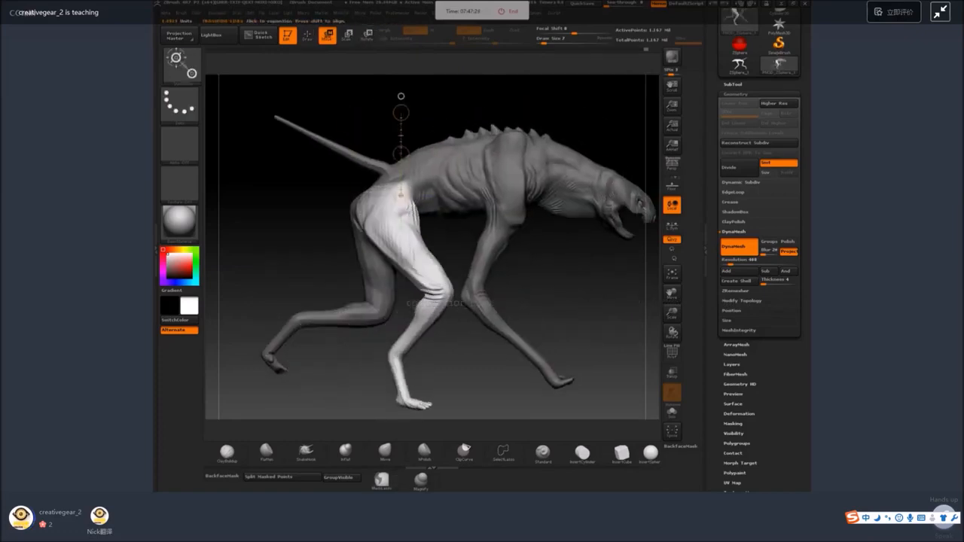
pyautogui.moveTo(402, 137)
pyautogui.mouseDown()
pyautogui.moveTo(403, 148)
pyautogui.moveTo(399, 137)
pyautogui.mouseUp()
pyautogui.moveTo(387, 191); pyautogui.dragTo(386, 134)
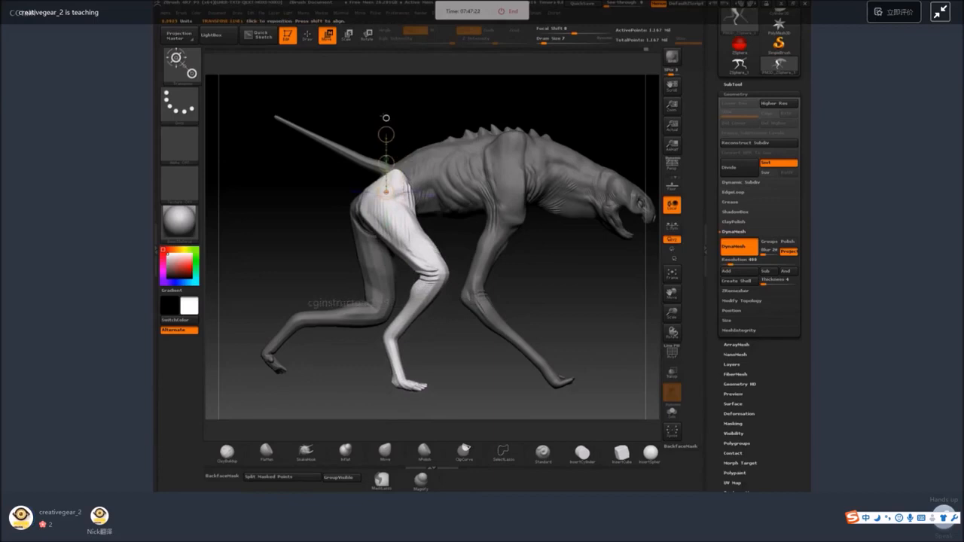
pyautogui.press('r')
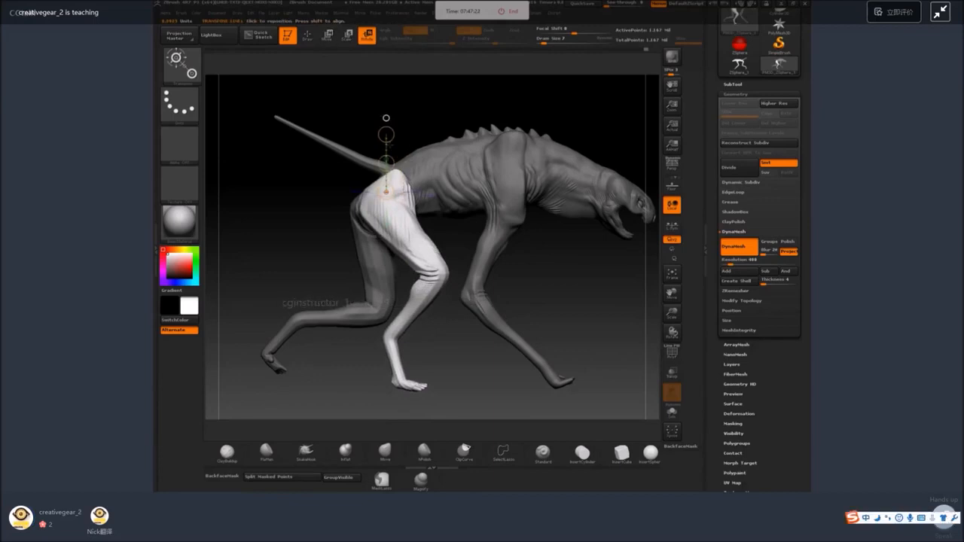
# Reshape the top of the forward hind leg's hip with the SnakeHook brush.
pyautogui.click(307, 37)
pyautogui.click(307, 442)
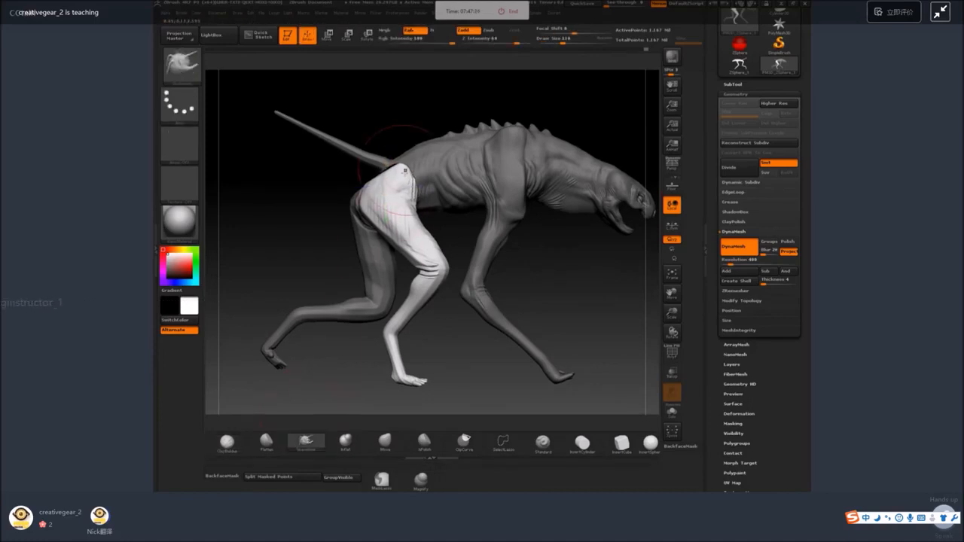
pyautogui.moveTo(427, 125); pyautogui.dragTo(416, 170)
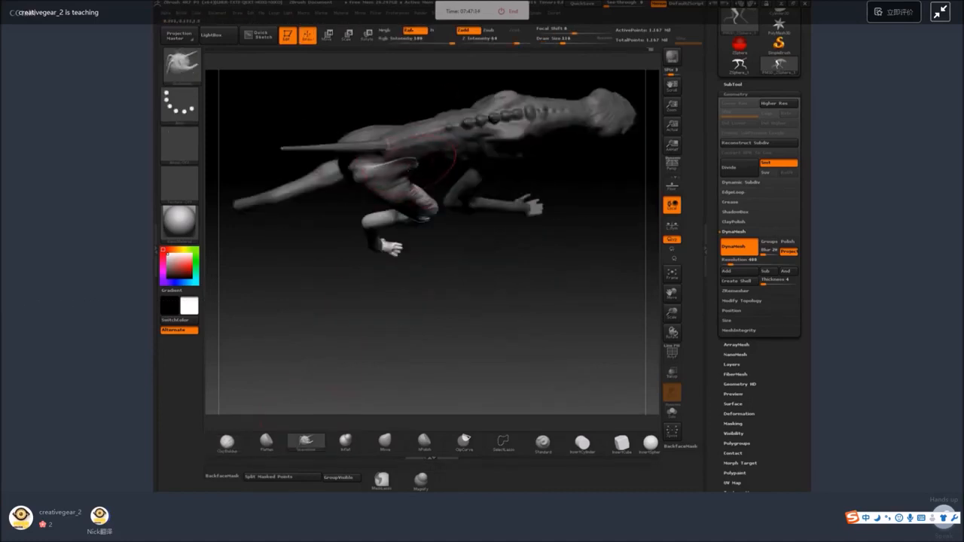
pyautogui.moveTo(441, 258); pyautogui.dragTo(407, 185)
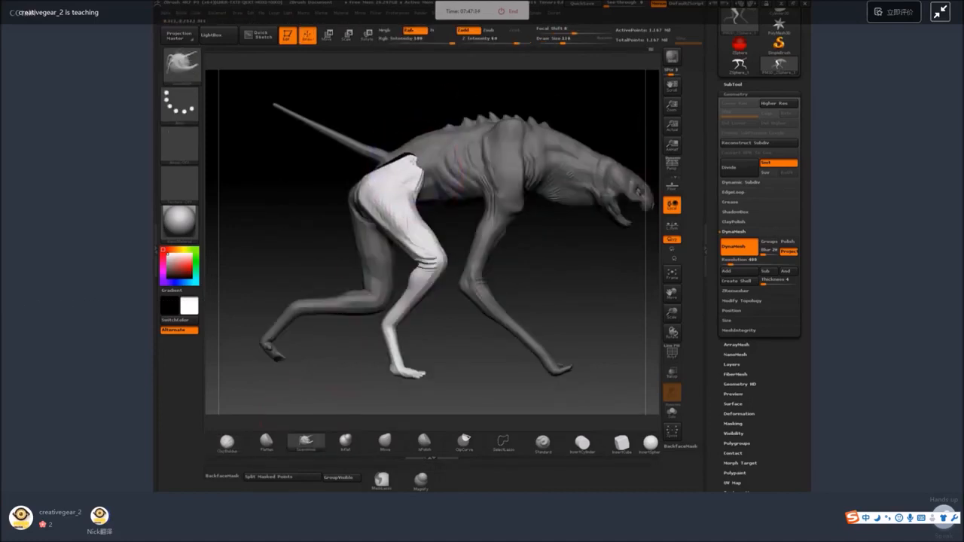
pyautogui.keyDown('ctrl'); pyautogui.moveTo(446, 275); pyautogui.dragTo(454, 292); pyautogui.keyUp('ctrl')
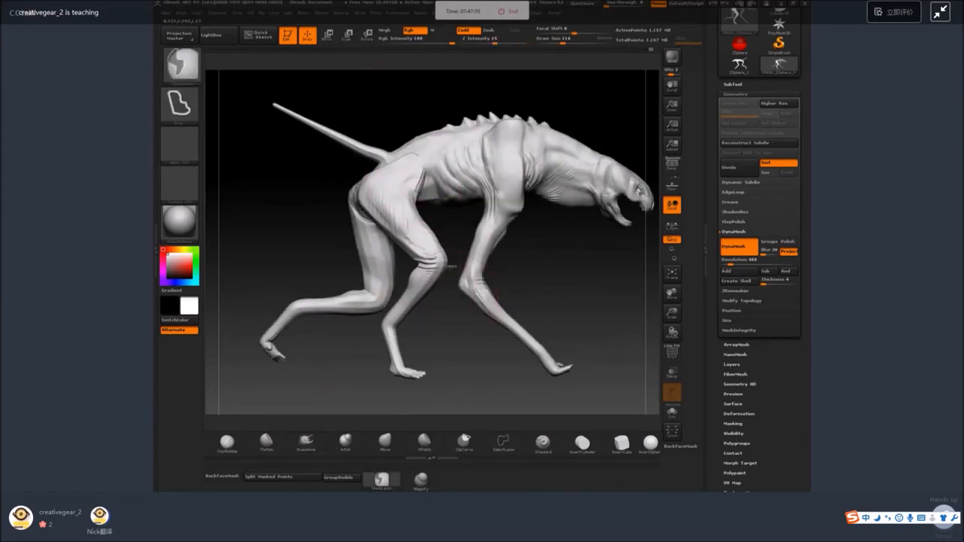
# Isolate the forward hind leg below the knee with a lasso mask and rotate it backward about the knee.
pyautogui.moveTo(390, 270)
pyautogui.keyDown('ctrl'); pyautogui.mouseDown()
pyautogui.moveTo(452, 317)
pyautogui.moveTo(392, 271)
pyautogui.moveTo(495, 265)
pyautogui.moveTo(489, 287)
pyautogui.mouseUp(); pyautogui.keyUp('ctrl')
pyautogui.keyDown('ctrl'); pyautogui.click(463, 360); pyautogui.keyUp('ctrl')
pyautogui.click(367, 37)
pyautogui.keyDown('ctrl'); pyautogui.moveTo(460, 332); pyautogui.dragTo(475, 346); pyautogui.keyUp('ctrl')
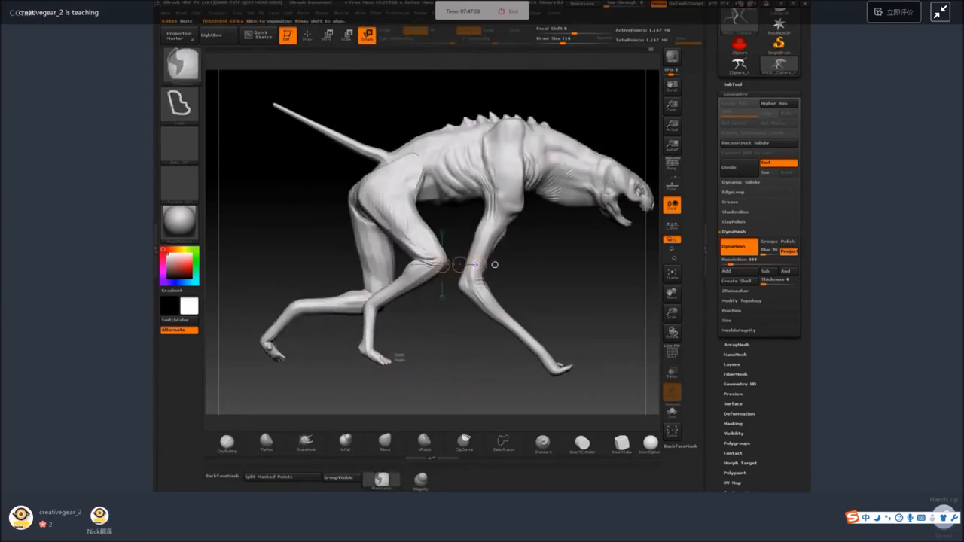
# Isolate the forward hind leg's foot with an inverted mask, rotate it level at the ankle, and clear the mask.
pyautogui.moveTo(395, 357)
pyautogui.keyDown('ctrl'); pyautogui.mouseDown()
pyautogui.moveTo(413, 369)
pyautogui.moveTo(364, 325)
pyautogui.mouseUp(); pyautogui.keyUp('ctrl')
pyautogui.hotkey('ctrl', 'i')
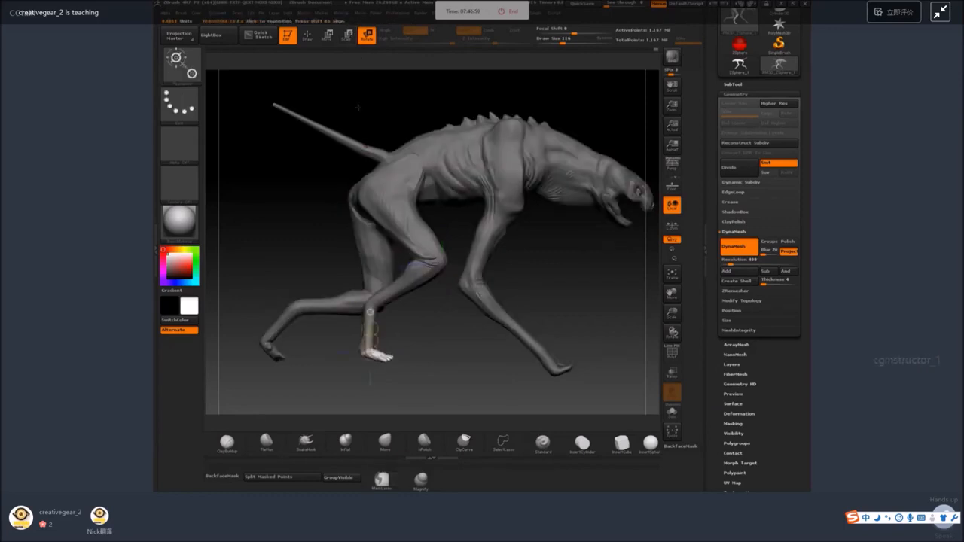
pyautogui.press('q')
pyautogui.keyDown('ctrl'); pyautogui.click(531, 272); pyautogui.keyUp('ctrl')
pyautogui.moveTo(587, 304)
pyautogui.mouseDown()
pyautogui.moveTo(482, 280)
pyautogui.moveTo(533, 353)
pyautogui.moveTo(588, 245)
pyautogui.moveTo(495, 241)
pyautogui.moveTo(592, 292)
pyautogui.mouseUp()
# Mask the front leg on the creature's other side from shoulder to foot and invert the mask.
pyautogui.press('ctrl')
pyautogui.moveTo(357, 226)
pyautogui.keyDown('ctrl'); pyautogui.mouseDown()
pyautogui.moveTo(332, 254)
pyautogui.moveTo(310, 198)
pyautogui.mouseUp(); pyautogui.keyUp('ctrl')
pyautogui.keyDown('shift'); pyautogui.moveTo(308, 301); pyautogui.dragTo(413, 244); pyautogui.keyUp('shift')
pyautogui.moveTo(513, 327)
pyautogui.keyDown('alt'); pyautogui.mouseDown()
pyautogui.moveTo(510, 251)
pyautogui.moveTo(438, 368)
pyautogui.moveTo(503, 411)
pyautogui.mouseUp(); pyautogui.keyUp('alt')
pyautogui.keyDown('ctrl'); pyautogui.click(568, 216); pyautogui.keyUp('ctrl')
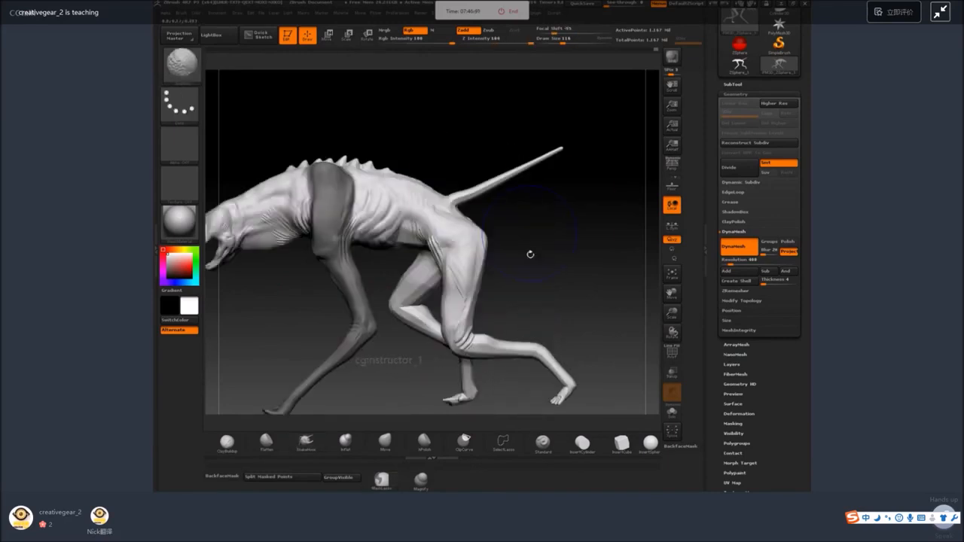
pyautogui.keyDown('ctrl'); pyautogui.click(529, 252); pyautogui.keyUp('ctrl')
# Move the isolated front leg forward at the shoulder with the transpose line.
pyautogui.click(367, 35)
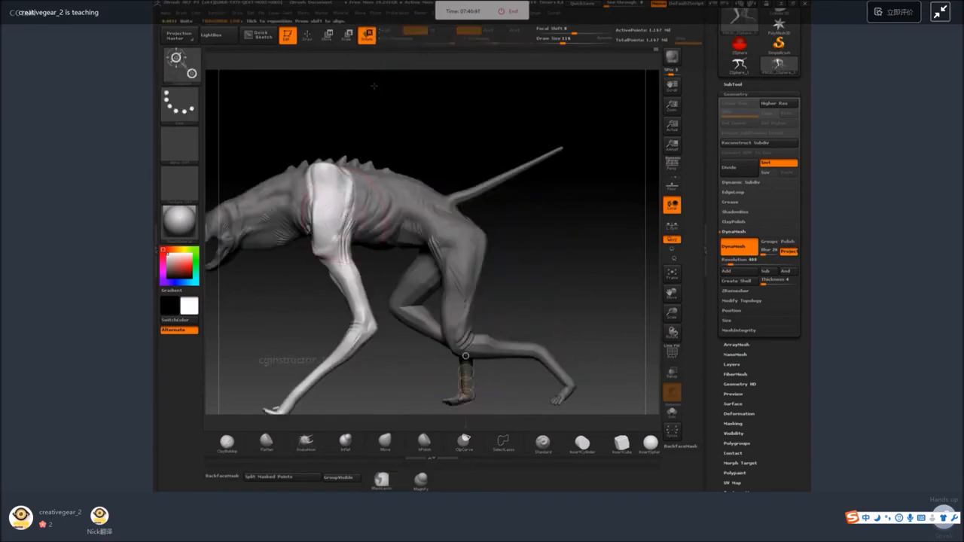
pyautogui.moveTo(321, 246); pyautogui.dragTo(310, 245)
pyautogui.press('w')
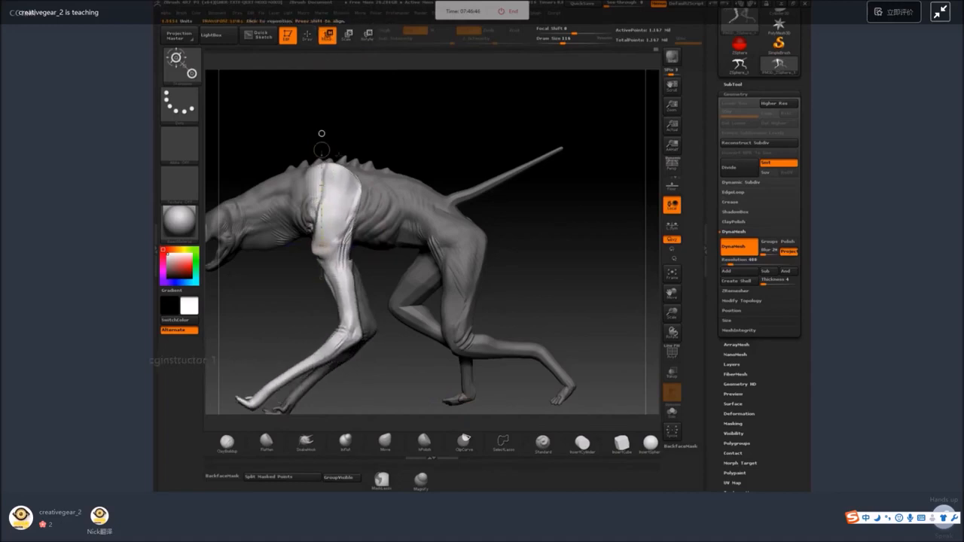
pyautogui.moveTo(316, 198); pyautogui.dragTo(325, 200)
pyautogui.hotkey('ctrl', 'z')
pyautogui.hotkey('ctrl', 'z')
pyautogui.moveTo(322, 149); pyautogui.dragTo(342, 154)
pyautogui.moveTo(326, 208); pyautogui.dragTo(320, 207)
pyautogui.keyDown('ctrl'); pyautogui.moveTo(320, 206); pyautogui.dragTo(320, 172, button='right'); pyautogui.keyUp('ctrl')
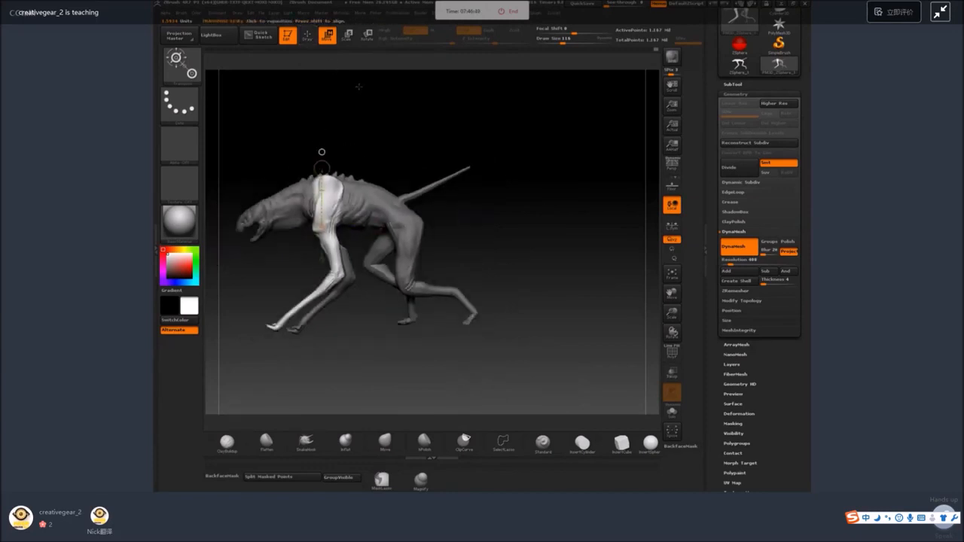
# Adjust the isolated front leg's placement at the shoulder from top and close side views.
pyautogui.moveTo(358, 86); pyautogui.dragTo(408, 240, button='right')
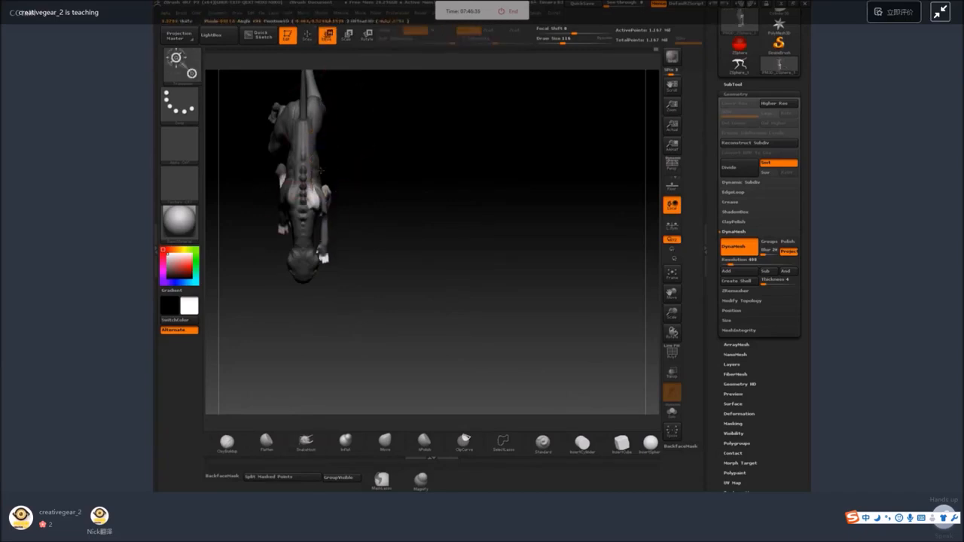
pyautogui.moveTo(343, 190)
pyautogui.mouseDown(button='right')
pyautogui.moveTo(399, 146)
pyautogui.moveTo(462, 166)
pyautogui.moveTo(427, 165)
pyautogui.moveTo(474, 194)
pyautogui.moveTo(565, 186)
pyautogui.moveTo(482, 234)
pyautogui.mouseUp(button='right')
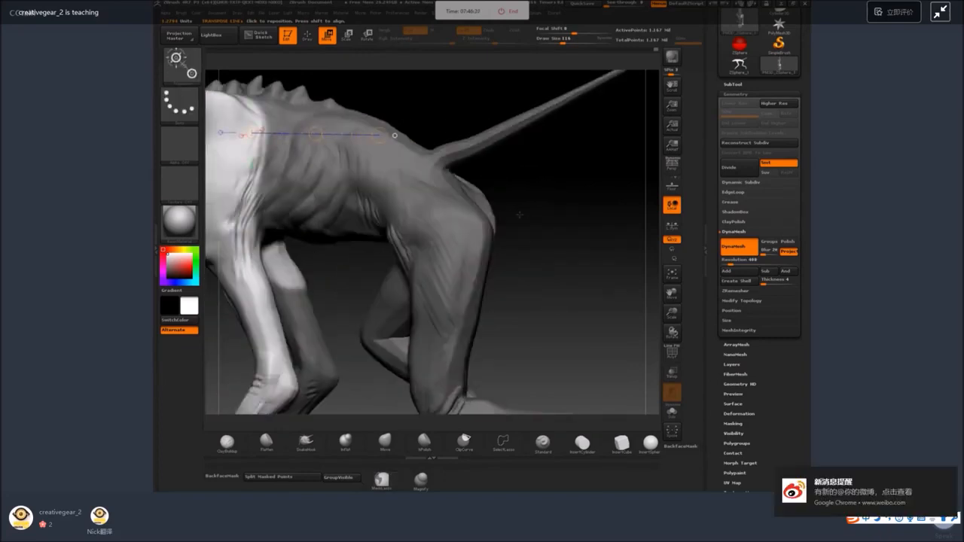
pyautogui.moveTo(276, 229); pyautogui.dragTo(345, 248, button='right')
pyautogui.keyDown('ctrl'); pyautogui.moveTo(299, 243); pyautogui.dragTo(309, 302); pyautogui.keyUp('ctrl')
pyautogui.moveTo(482, 196); pyautogui.dragTo(618, 188, button='right')
pyautogui.moveTo(371, 161); pyautogui.dragTo(336, 202)
pyautogui.hotkey('ctrl', 'z')
pyautogui.press('r')
pyautogui.press('w')
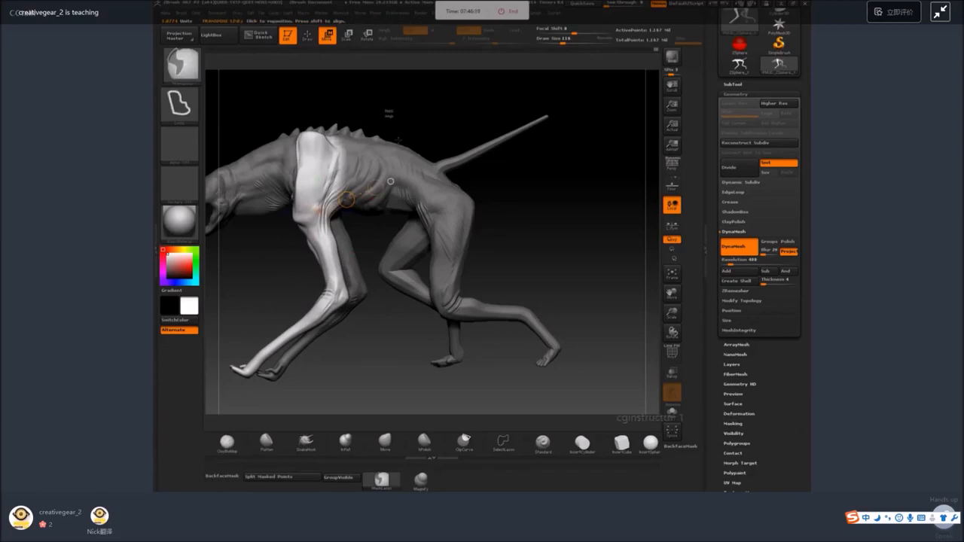
# Mask the shoulder so only the front leg below it stays free, and rotate that leg forward.
pyautogui.moveTo(389, 114)
pyautogui.keyDown('ctrl'); pyautogui.mouseDown()
pyautogui.moveTo(357, 213)
pyautogui.moveTo(309, 219)
pyautogui.moveTo(283, 135)
pyautogui.mouseUp(); pyautogui.keyUp('ctrl')
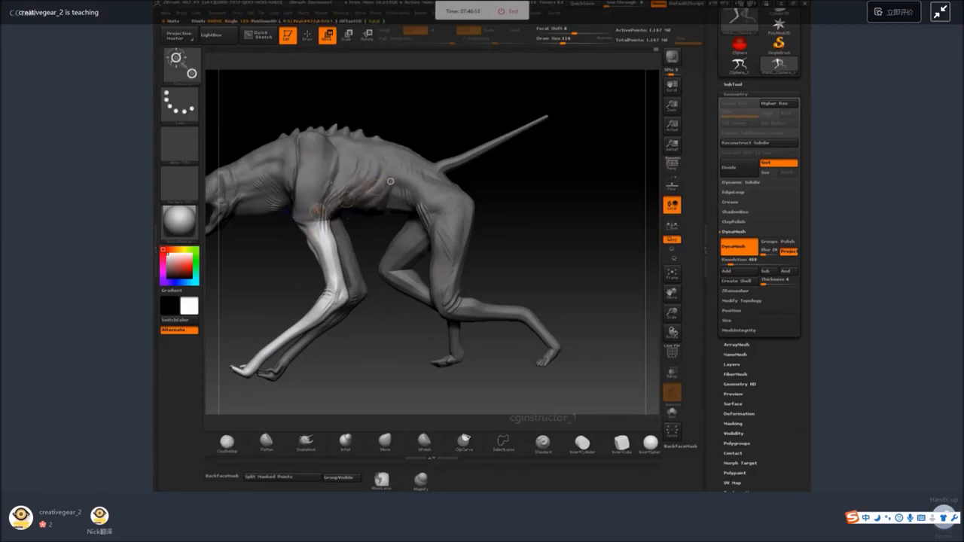
pyautogui.keyDown('shift'); pyautogui.moveTo(304, 224); pyautogui.dragTo(303, 147); pyautogui.keyUp('shift')
pyautogui.moveTo(304, 186); pyautogui.dragTo(300, 195)
pyautogui.hotkey('ctrl', 'z')
pyautogui.click(367, 37)
pyautogui.moveTo(303, 146); pyautogui.dragTo(329, 151)
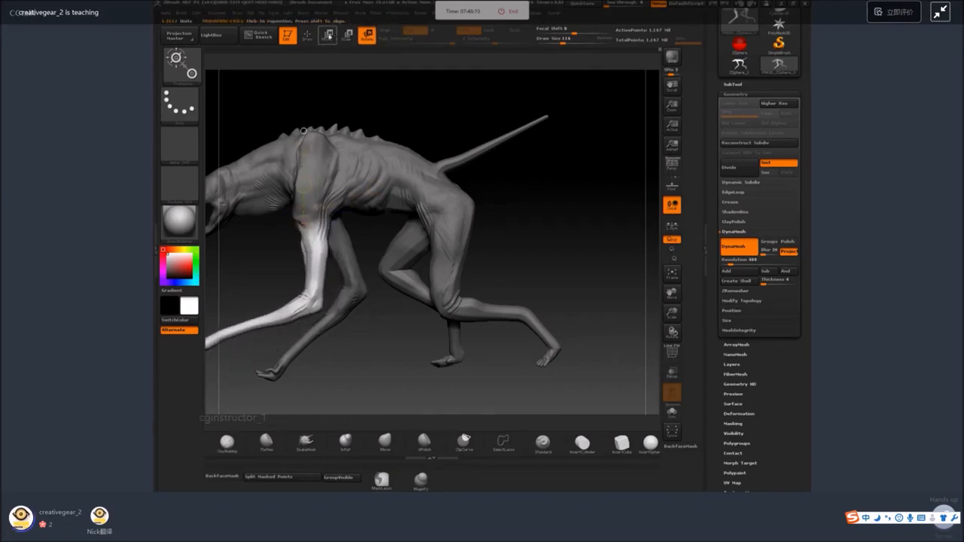
# Try to shift the rotated front leg slightly upward below the shoulder with the transpose line.
pyautogui.click(328, 36)
pyautogui.moveTo(304, 186); pyautogui.dragTo(302, 180)
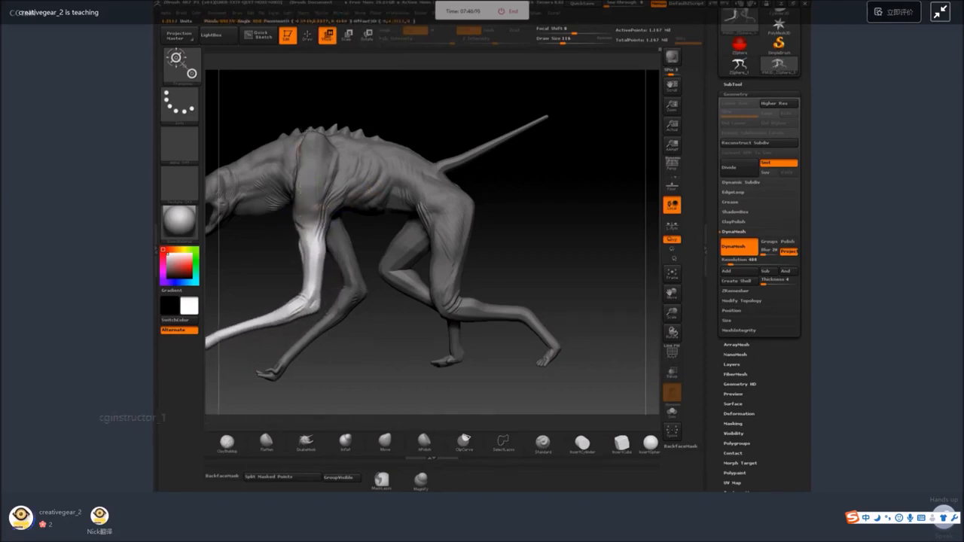
pyautogui.hotkey('ctrl', 'z')
pyautogui.keyDown('alt'); pyautogui.moveTo(356, 341); pyautogui.dragTo(525, 213); pyautogui.keyUp('alt')
pyautogui.hotkey('ctrl', 'z')
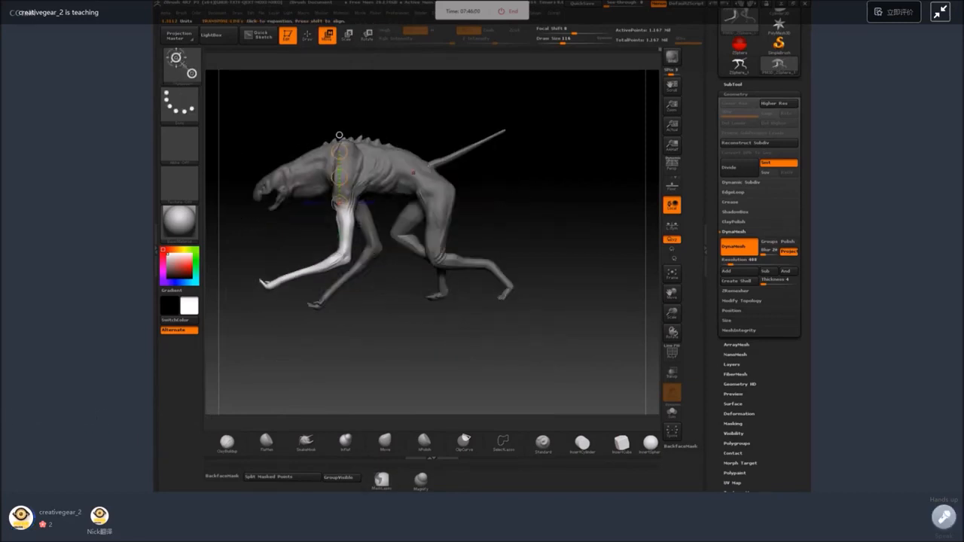
# Mask the front leg's upper section and rotate the free forearm downward about the elbow.
pyautogui.moveTo(305, 110)
pyautogui.keyDown('ctrl'); pyautogui.mouseDown()
pyautogui.moveTo(307, 188)
pyautogui.moveTo(431, 207)
pyautogui.moveTo(433, 173)
pyautogui.mouseUp(); pyautogui.keyUp('ctrl')
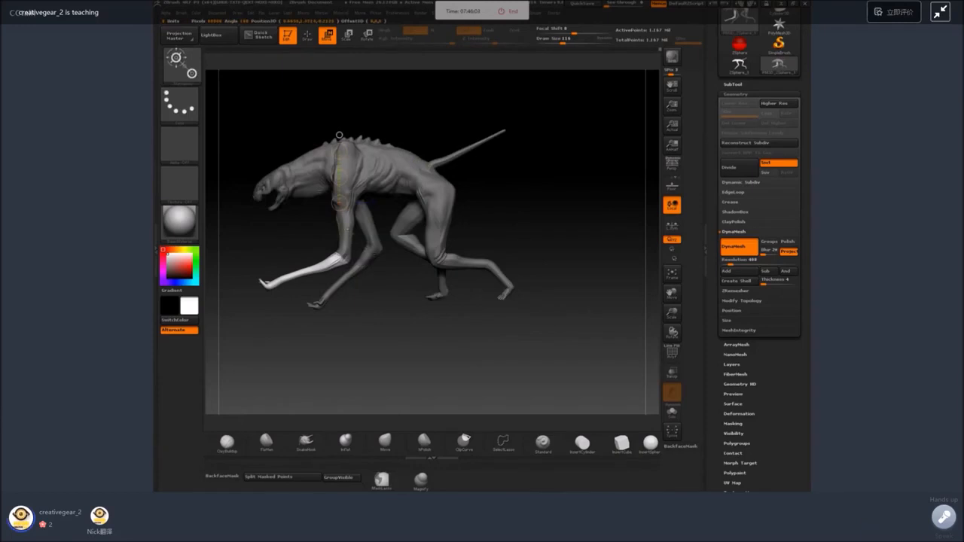
pyautogui.keyDown('ctrl'); pyautogui.moveTo(347, 228); pyautogui.dragTo(462, 272, button='right'); pyautogui.keyUp('ctrl')
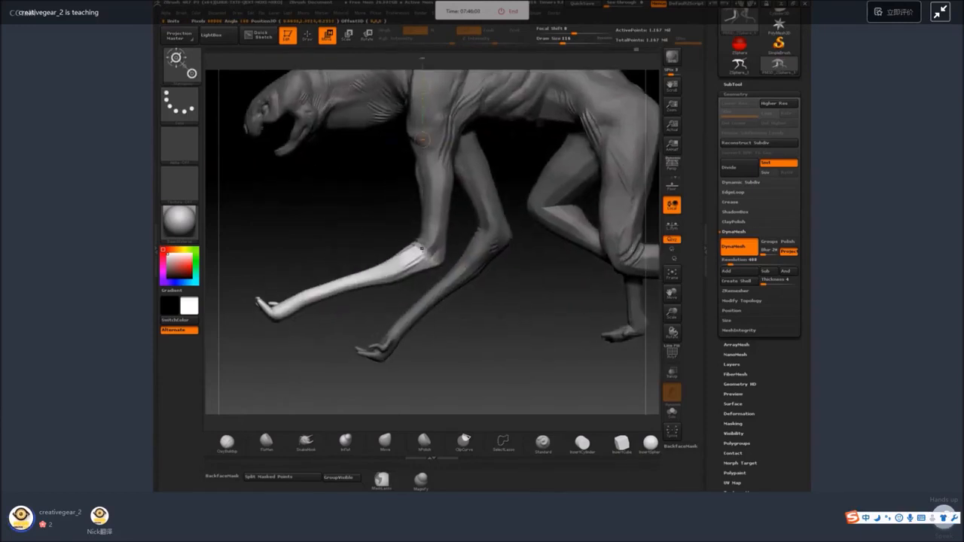
pyautogui.moveTo(436, 193); pyautogui.dragTo(419, 194)
pyautogui.keyDown('alt'); pyautogui.moveTo(436, 176); pyautogui.dragTo(451, 115, button='right'); pyautogui.keyUp('alt')
pyautogui.moveTo(347, 298)
pyautogui.mouseDown()
pyautogui.moveTo(407, 316)
pyautogui.moveTo(354, 309)
pyautogui.mouseUp()
# Isolate the forward front paw with an inverted lasso mask and rotate it at the wrist.
pyautogui.keyDown('ctrl'); pyautogui.moveTo(326, 267); pyautogui.dragTo(284, 263); pyautogui.keyUp('ctrl')
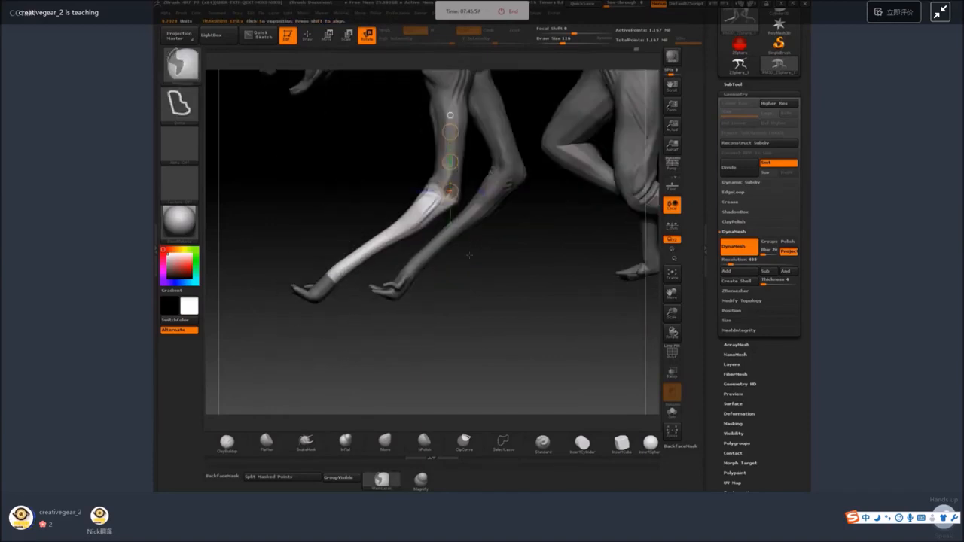
pyautogui.keyDown('ctrl'); pyautogui.click(456, 309); pyautogui.keyUp('ctrl')
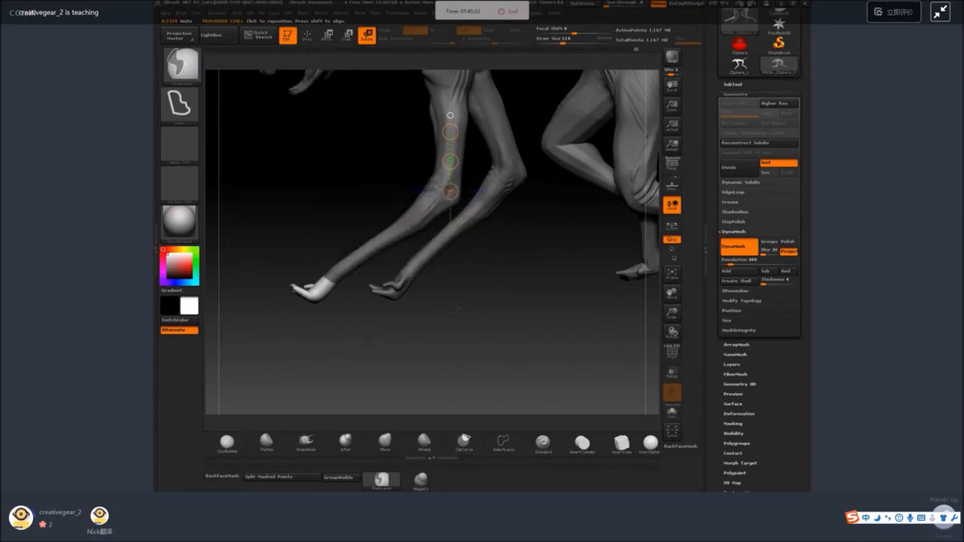
pyautogui.keyDown('ctrl'); pyautogui.click(347, 312); pyautogui.keyUp('ctrl')
pyautogui.keyDown('ctrl'); pyautogui.click(347, 312); pyautogui.keyUp('ctrl')
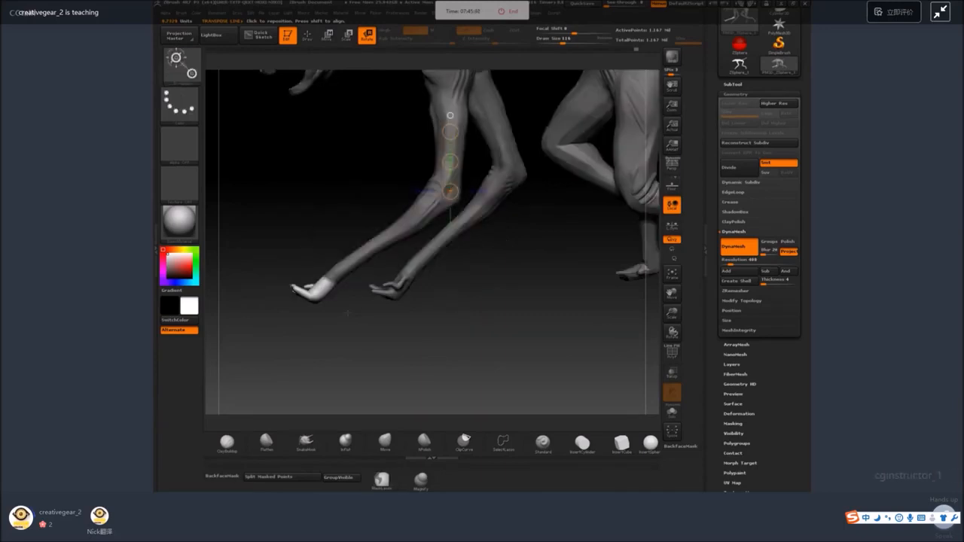
pyautogui.keyDown('shift'); pyautogui.moveTo(328, 279); pyautogui.dragTo(309, 253); pyautogui.keyUp('shift')
# Undo the last two paw adjustments, return to brush drawing, and clear the mask from the creature.
pyautogui.moveTo(354, 330); pyautogui.dragTo(530, 268)
pyautogui.hotkey('ctrl', 'z')
pyautogui.hotkey('ctrl', 'z')
pyautogui.click(308, 36)
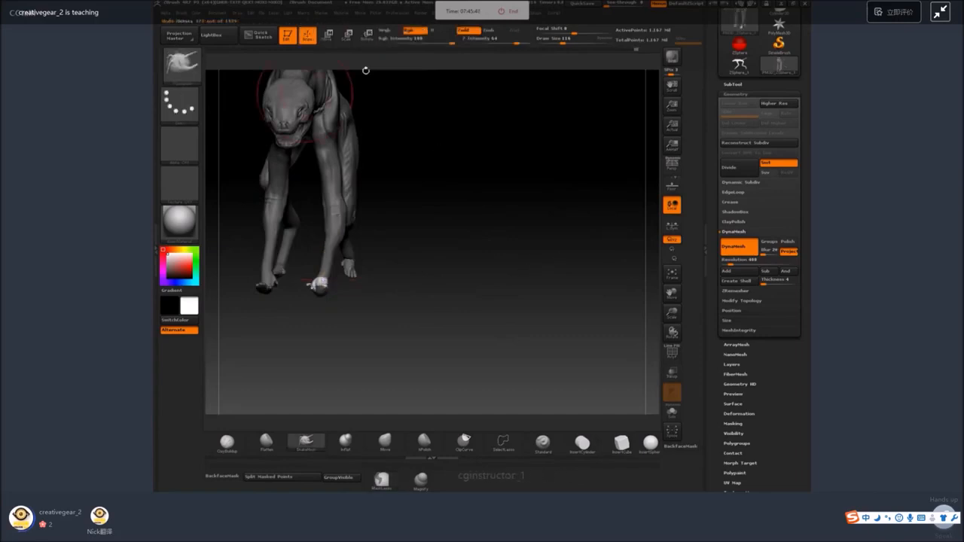
pyautogui.moveTo(527, 220)
pyautogui.keyDown('ctrl'); pyautogui.mouseDown()
pyautogui.moveTo(570, 267)
pyautogui.moveTo(560, 229)
pyautogui.moveTo(600, 269)
pyautogui.moveTo(568, 240)
pyautogui.mouseUp(); pyautogui.keyUp('ctrl')
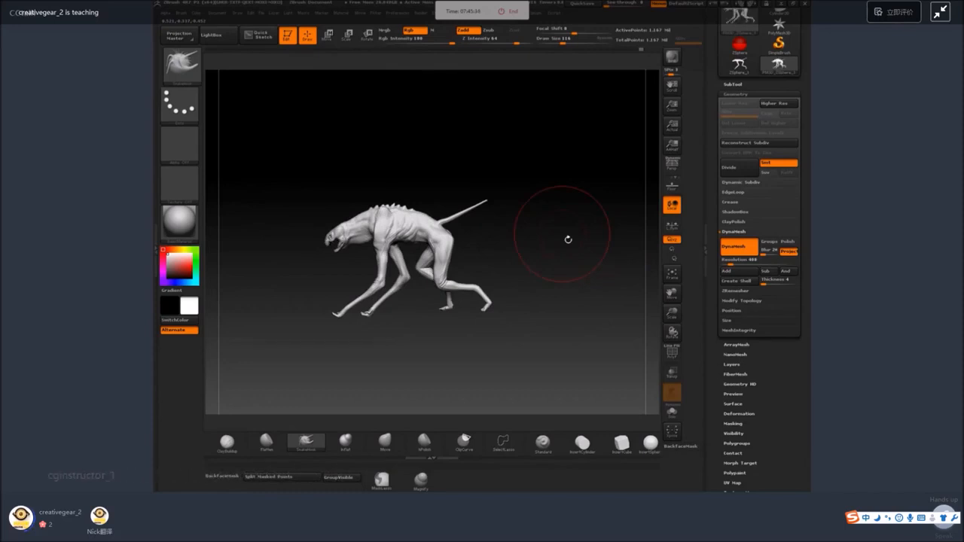
# Reshape the creature's shoulder top and the back of its neck with the SnakeHook brush at draw size 80.
pyautogui.keyDown('alt'); pyautogui.moveTo(526, 214); pyautogui.dragTo(612, 288); pyautogui.keyUp('alt')
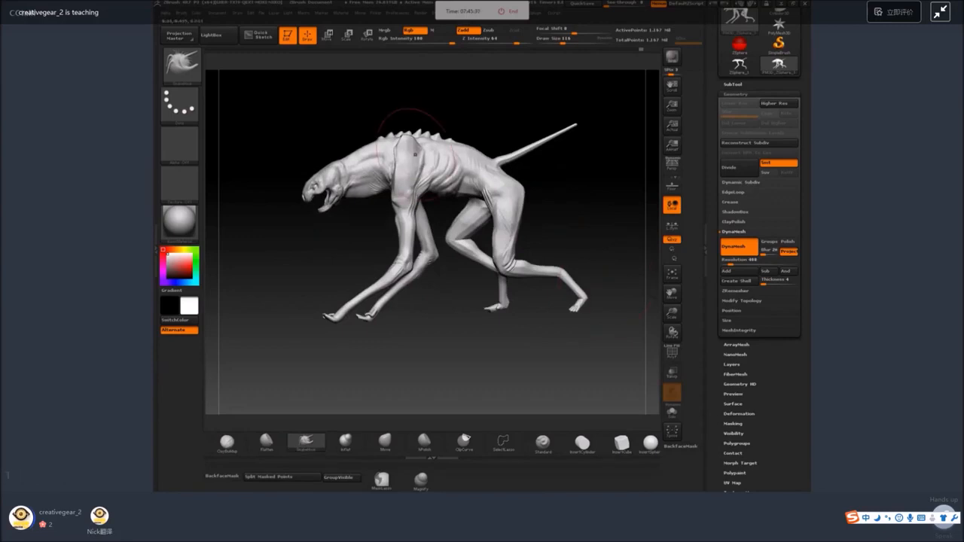
pyautogui.press('space')
pyautogui.moveTo(415, 142); pyautogui.dragTo(409, 170)
pyautogui.moveTo(478, 118); pyautogui.dragTo(461, 119)
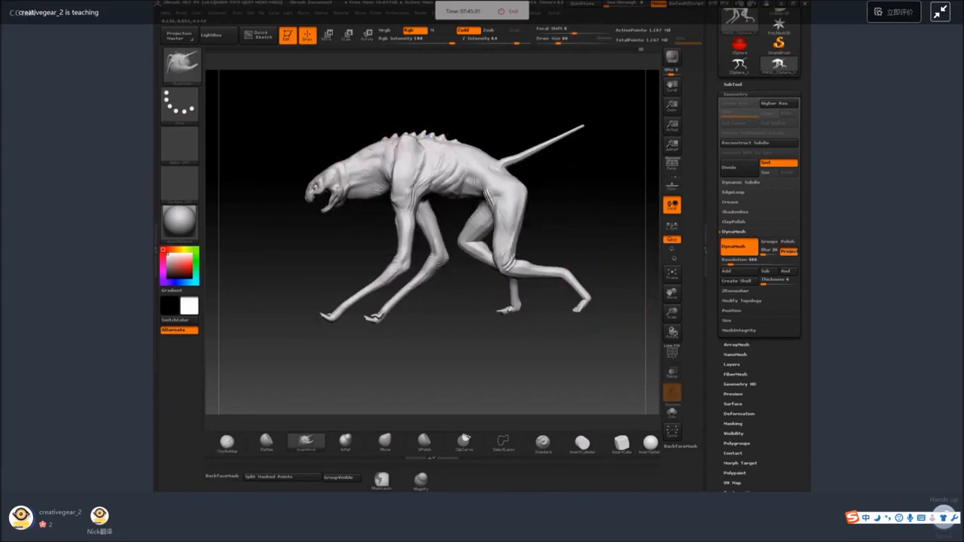
pyautogui.moveTo(372, 147); pyautogui.dragTo(372, 142)
pyautogui.moveTo(414, 112); pyautogui.dragTo(433, 112)
pyautogui.moveTo(361, 154); pyautogui.dragTo(350, 150)
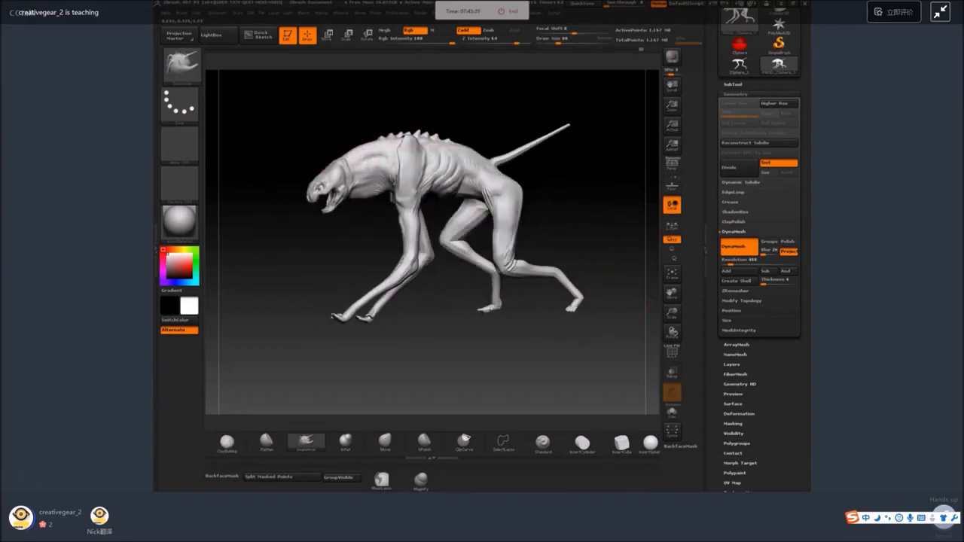
pyautogui.moveTo(420, 101); pyautogui.dragTo(438, 123)
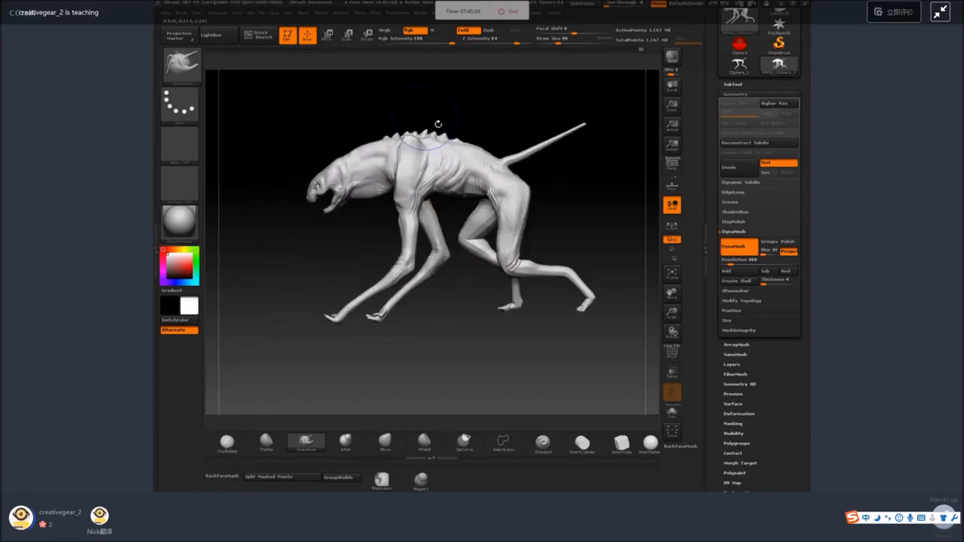
# Pull out the loose skin at the base of the throat in front of the shoulder with SnakeHook at draw size 27.
pyautogui.moveTo(483, 336)
pyautogui.keyDown('alt'); pyautogui.mouseDown()
pyautogui.moveTo(476, 297)
pyautogui.moveTo(498, 304)
pyautogui.mouseUp(); pyautogui.keyUp('alt')
pyautogui.press('space')
pyautogui.keyDown('alt'); pyautogui.moveTo(493, 303); pyautogui.dragTo(484, 340); pyautogui.keyUp('alt')
pyautogui.moveTo(428, 215)
pyautogui.mouseDown()
pyautogui.moveTo(364, 222)
pyautogui.moveTo(354, 237)
pyautogui.moveTo(391, 224)
pyautogui.mouseUp()
pyautogui.press('space')
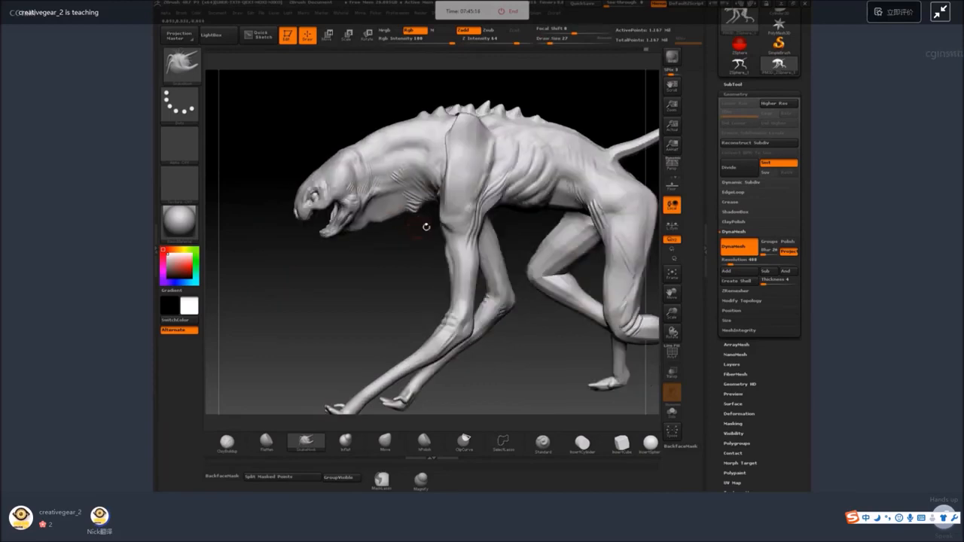
pyautogui.moveTo(430, 197); pyautogui.dragTo(431, 207)
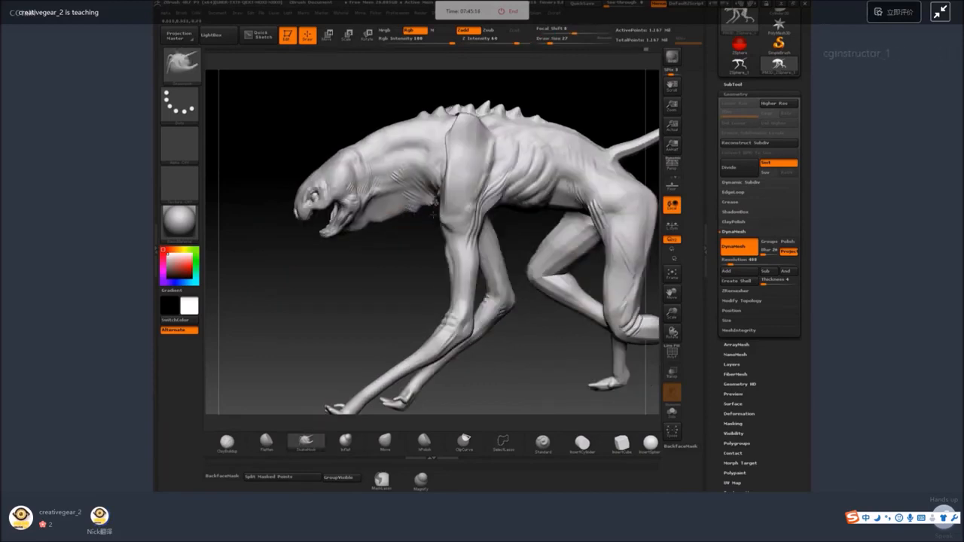
# Smooth the shoulder's raised edge with the Flatten brush, switch to the Rake brush and swap the active color.
pyautogui.click(267, 442)
pyautogui.press('space')
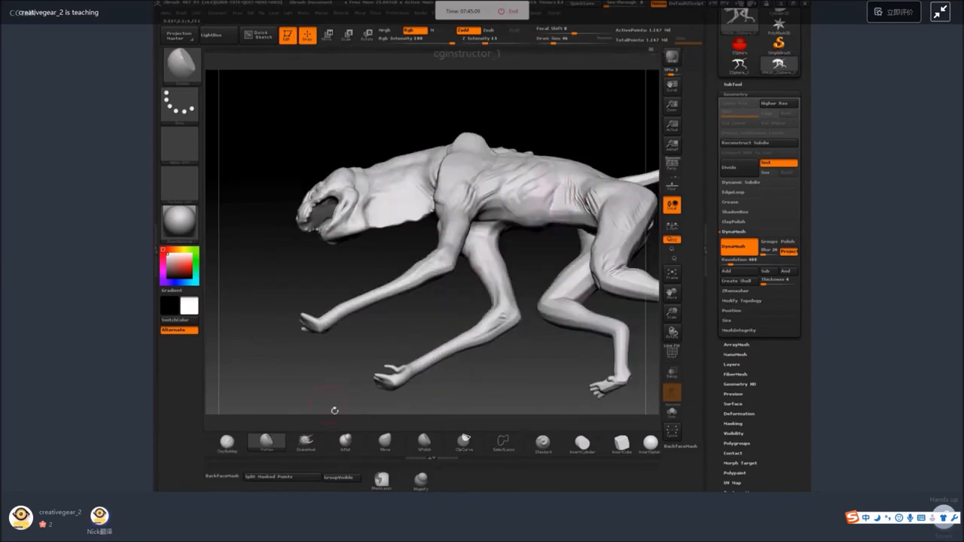
pyautogui.press('b')
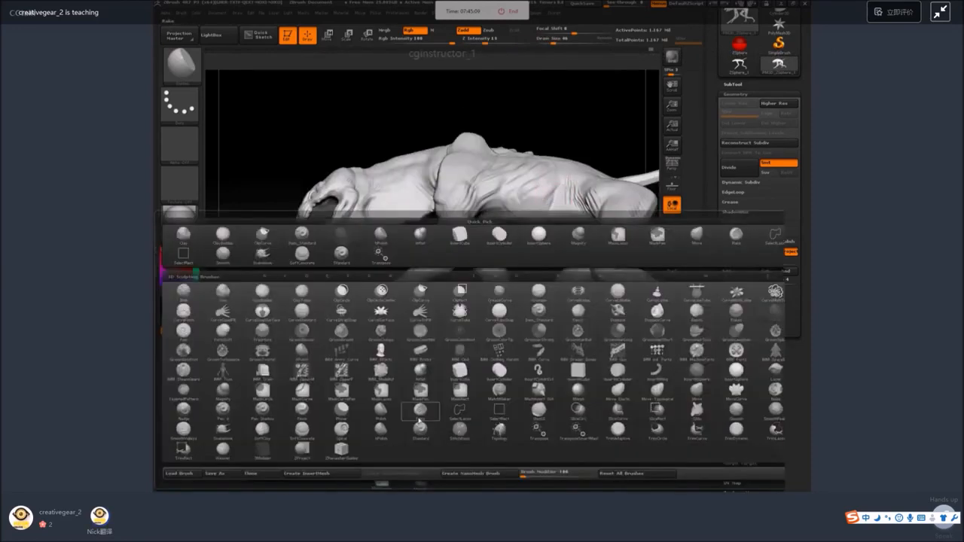
pyautogui.click(418, 416)
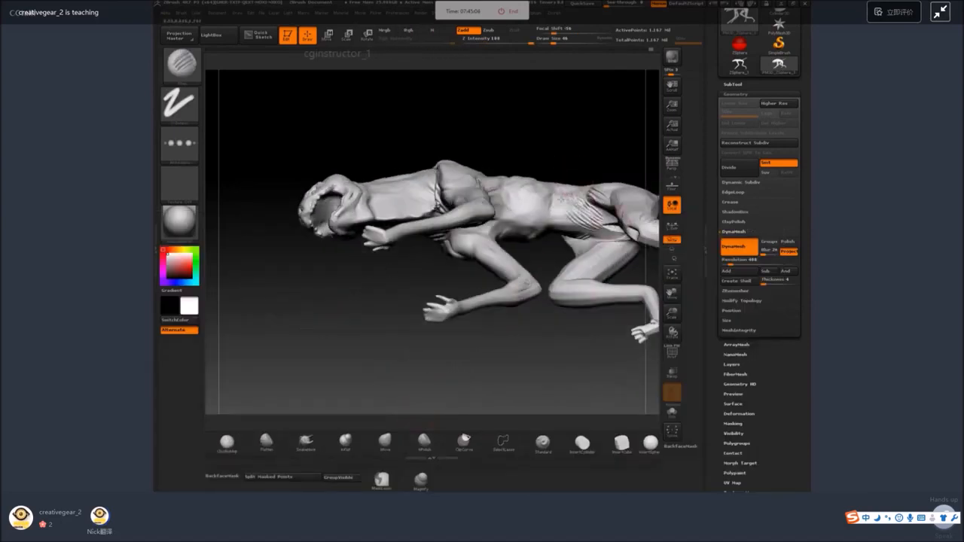
pyautogui.press('v')
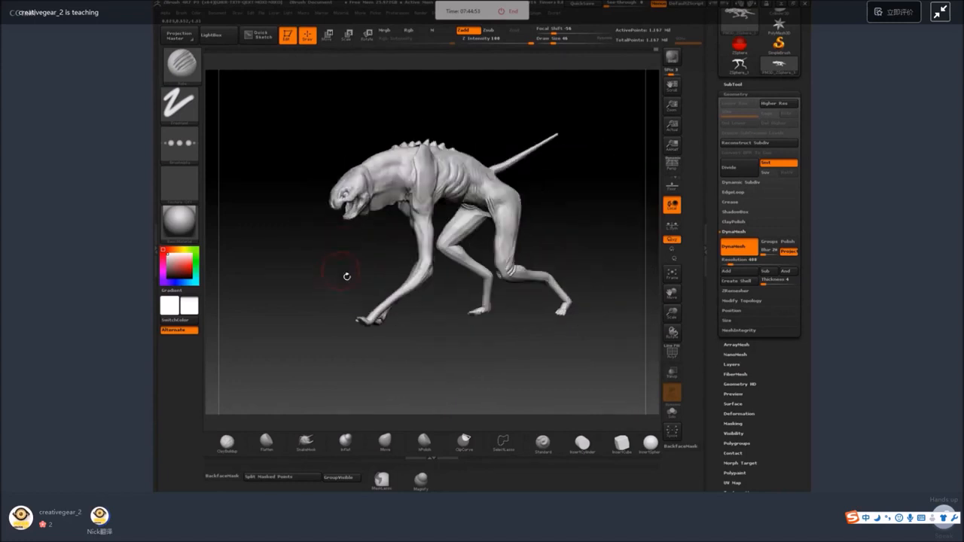
# Isolate the tail with an inverted mask and rotate it downward from its base.
pyautogui.moveTo(344, 273)
pyautogui.mouseDown()
pyautogui.moveTo(467, 241)
pyautogui.moveTo(609, 221)
pyautogui.moveTo(458, 198)
pyautogui.mouseUp()
pyautogui.press('ctrl')
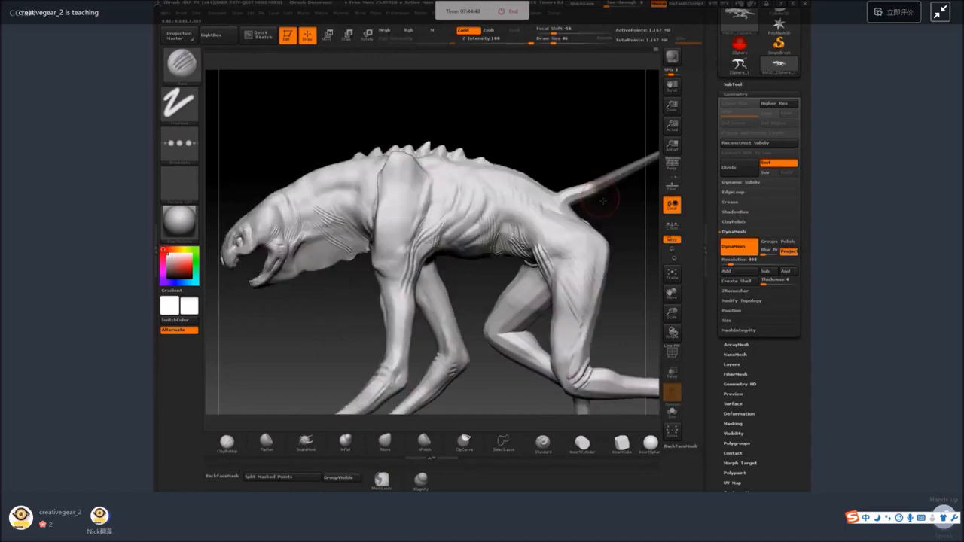
pyautogui.moveTo(603, 201)
pyautogui.keyDown('alt'); pyautogui.mouseDown()
pyautogui.moveTo(437, 234)
pyautogui.moveTo(431, 170)
pyautogui.mouseUp(); pyautogui.keyUp('alt')
pyautogui.hotkey('ctrl', 'i')
pyautogui.click(330, 35)
pyautogui.click(367, 35)
pyautogui.moveTo(430, 170)
pyautogui.mouseDown()
pyautogui.moveTo(463, 175)
pyautogui.moveTo(441, 195)
pyautogui.moveTo(458, 195)
pyautogui.mouseUp()
# Bend the tail's outer half downward into an arc with the transpose line, frame the creature and return to brush drawing.
pyautogui.click(327, 36)
pyautogui.moveTo(548, 238)
pyautogui.keyDown('ctrl'); pyautogui.mouseDown()
pyautogui.moveTo(547, 249)
pyautogui.moveTo(484, 191)
pyautogui.moveTo(504, 179)
pyautogui.moveTo(522, 189)
pyautogui.moveTo(498, 204)
pyautogui.moveTo(515, 214)
pyautogui.mouseUp(); pyautogui.keyUp('ctrl')
pyautogui.click(367, 35)
pyautogui.click(327, 36)
pyautogui.keyDown('ctrl'); pyautogui.moveTo(482, 247); pyautogui.dragTo(490, 257); pyautogui.keyUp('ctrl')
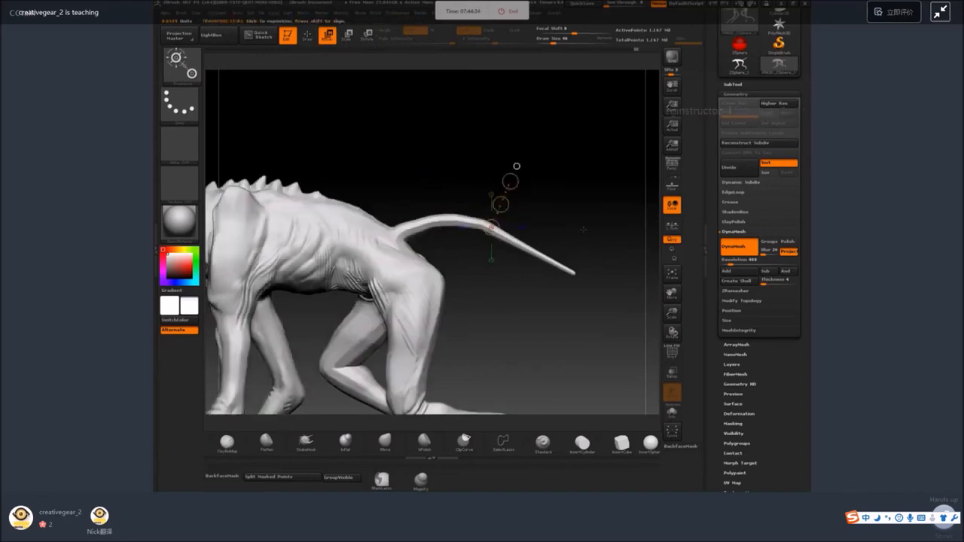
pyautogui.press('f')
pyautogui.click(307, 35)
# Examine the posed creature from the side and the front, including the head and shoulders.
pyautogui.moveTo(525, 160); pyautogui.dragTo(583, 222)
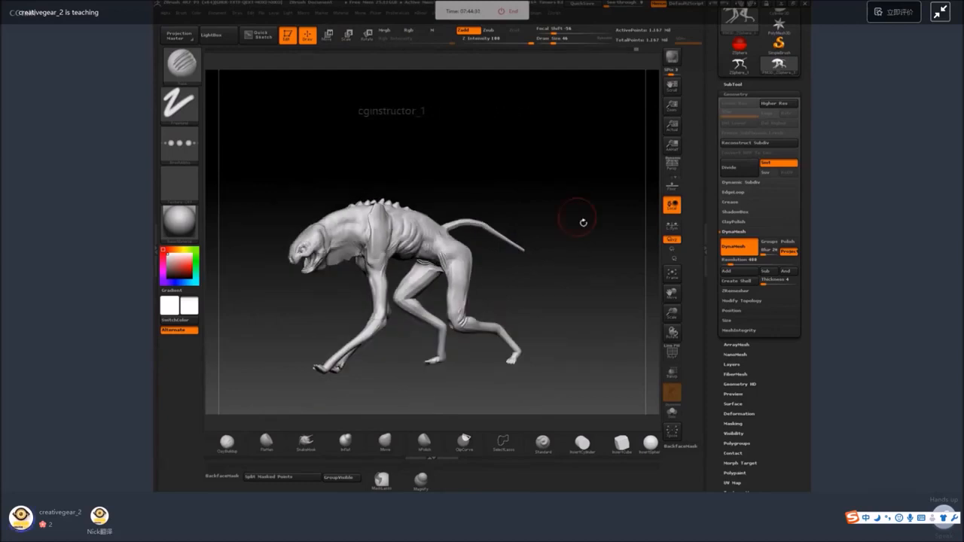
pyautogui.moveTo(583, 223); pyautogui.dragTo(555, 227)
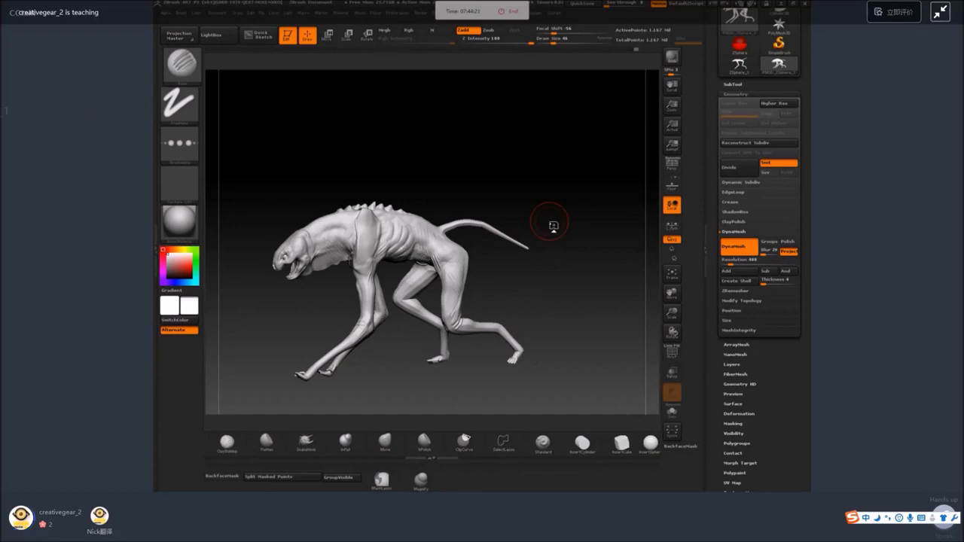
pyautogui.moveTo(554, 225)
pyautogui.mouseDown()
pyautogui.moveTo(510, 170)
pyautogui.moveTo(549, 189)
pyautogui.moveTo(581, 257)
pyautogui.moveTo(557, 261)
pyautogui.moveTo(561, 269)
pyautogui.moveTo(575, 188)
pyautogui.moveTo(596, 198)
pyautogui.mouseUp()
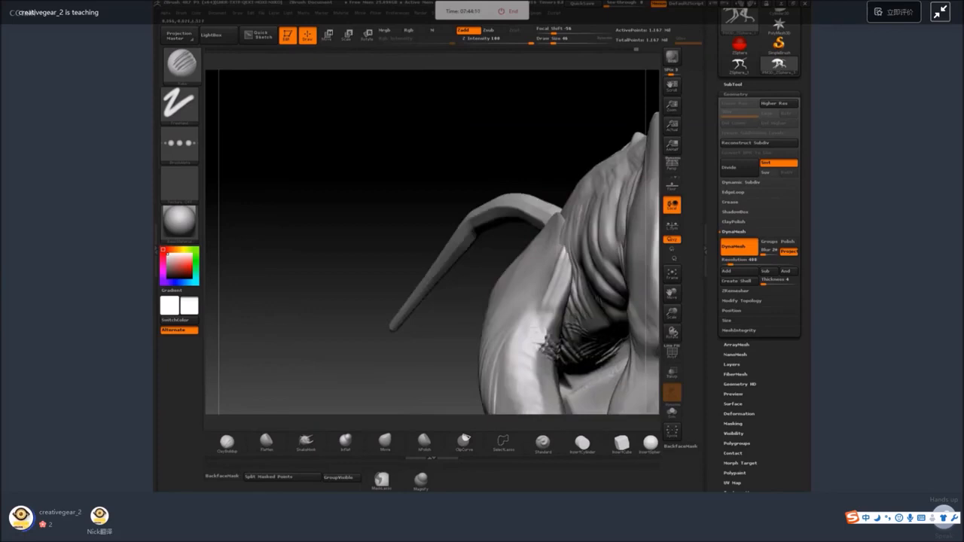
pyautogui.moveTo(545, 218); pyautogui.dragTo(575, 286)
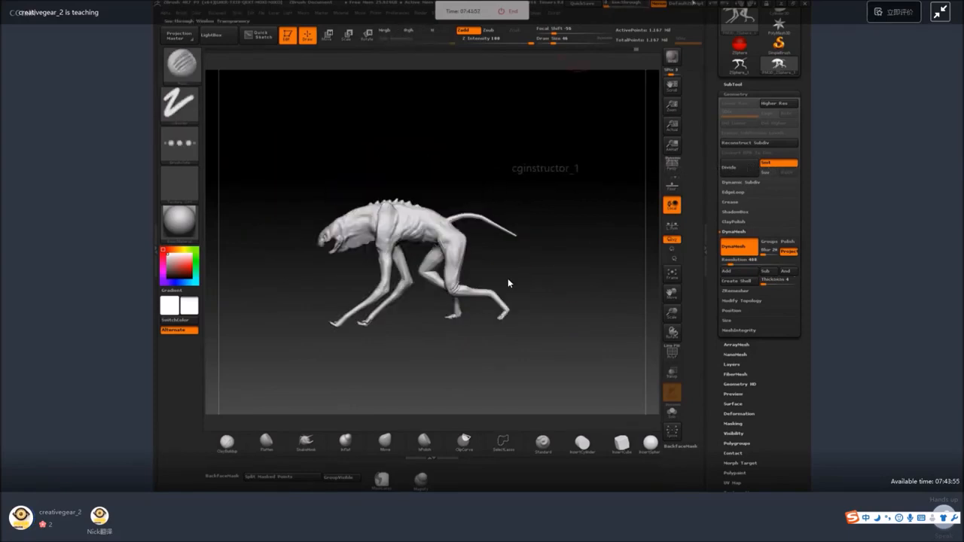
pyautogui.click(784, 4)
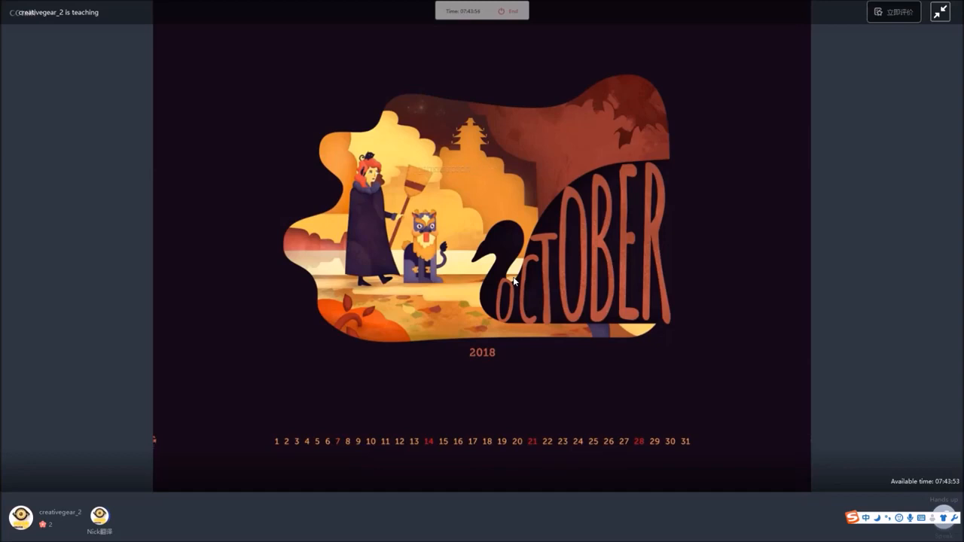
pyautogui.hotkey('alt', 'Tab')
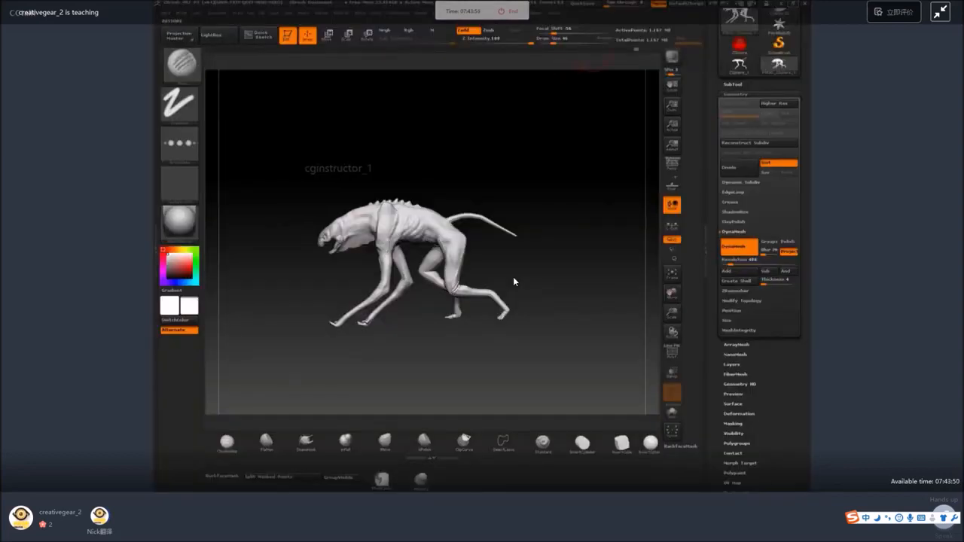
pyautogui.click(793, 4)
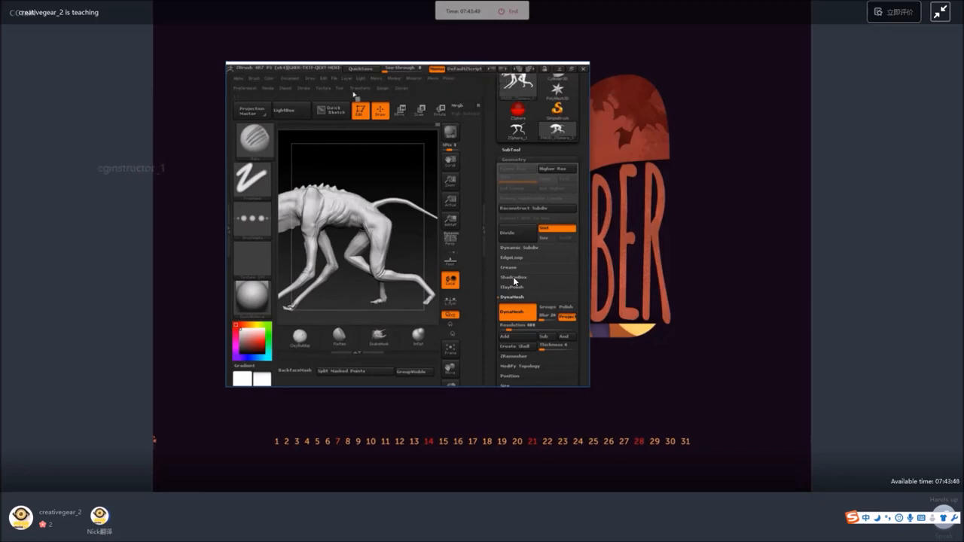
pyautogui.click(571, 69)
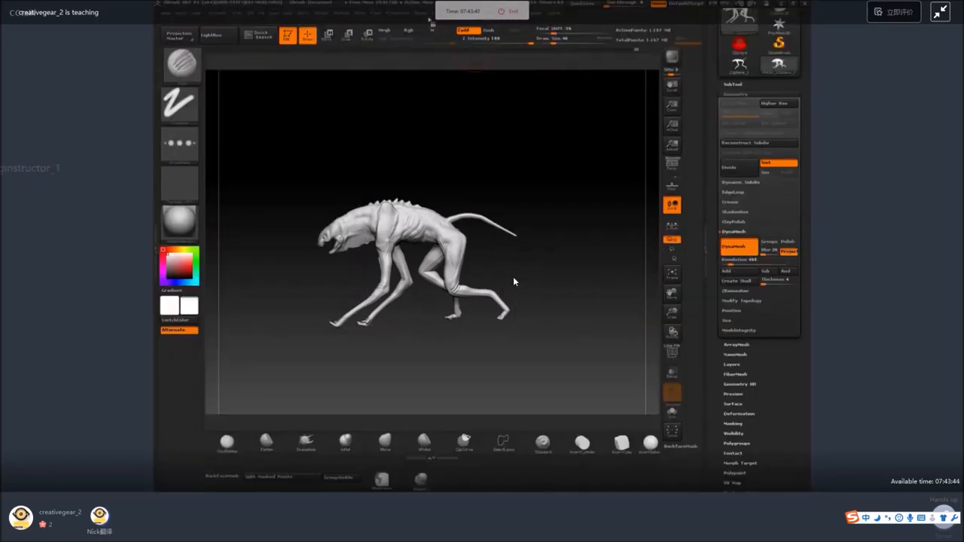
# Launch KeyShot through the external renderer settings and dismiss its welcome window.
pyautogui.click(422, 13)
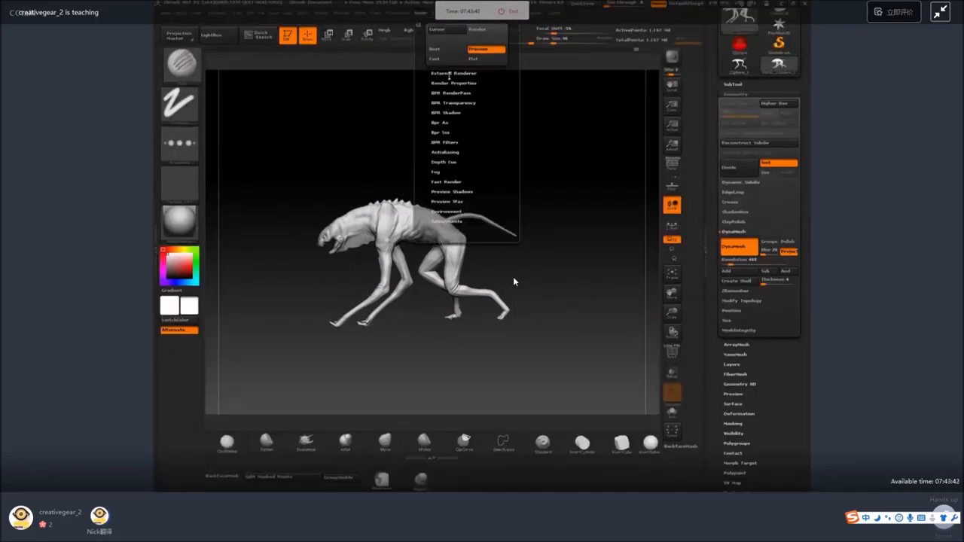
pyautogui.click(449, 73)
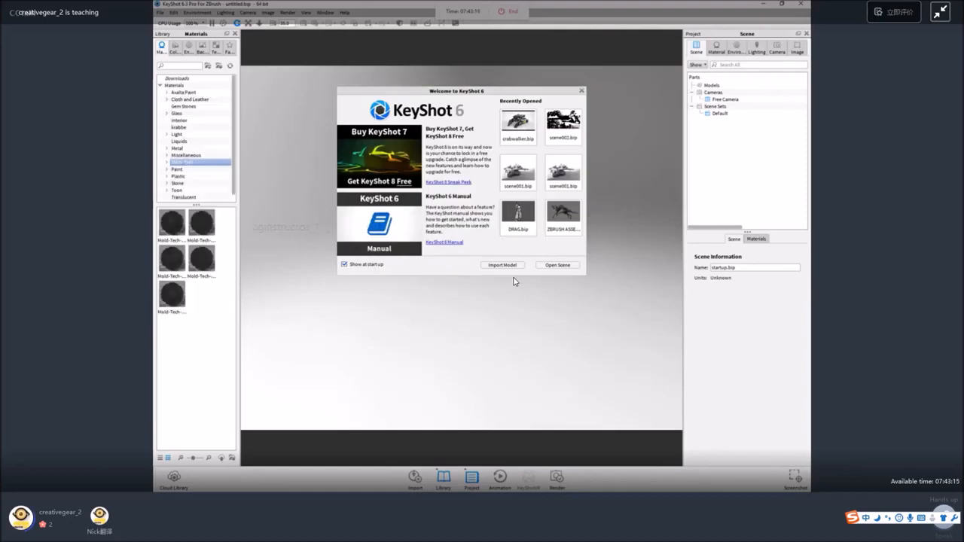
pyautogui.click(583, 92)
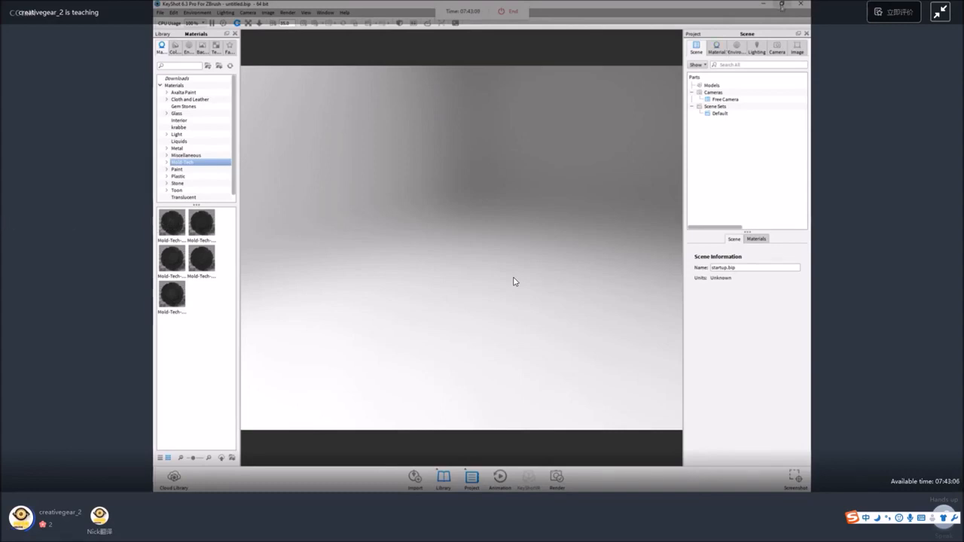
# Return to ZBrush, send the creature to KeyShot with a BPR render, and maximize the KeyShot window.
pyautogui.press('space')
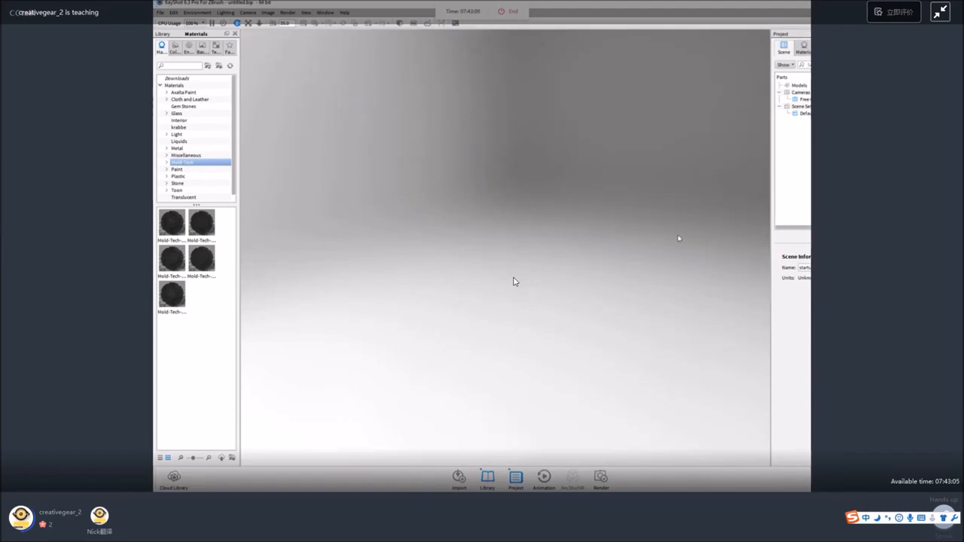
pyautogui.moveTo(264, 4); pyautogui.dragTo(162, 490)
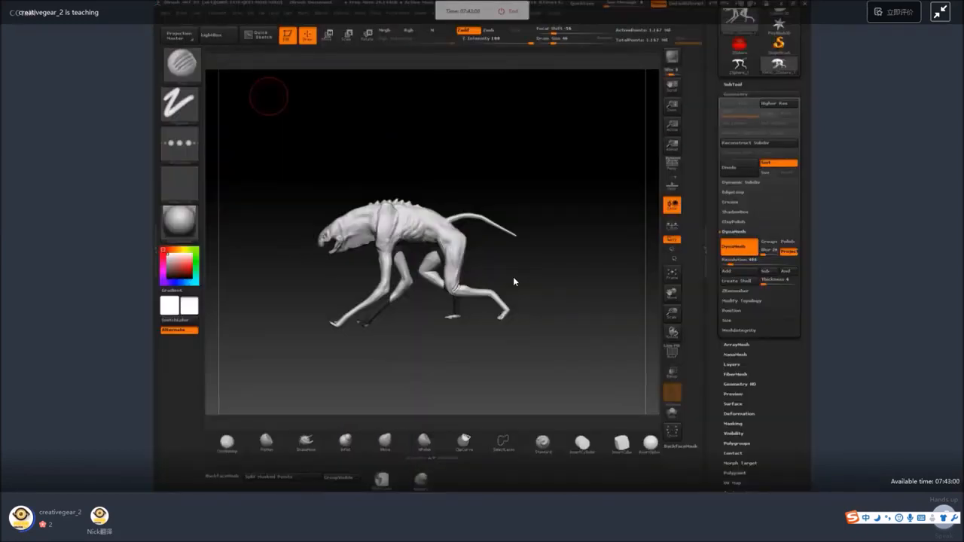
pyautogui.moveTo(269, 96); pyautogui.dragTo(468, 184)
pyautogui.click(670, 60)
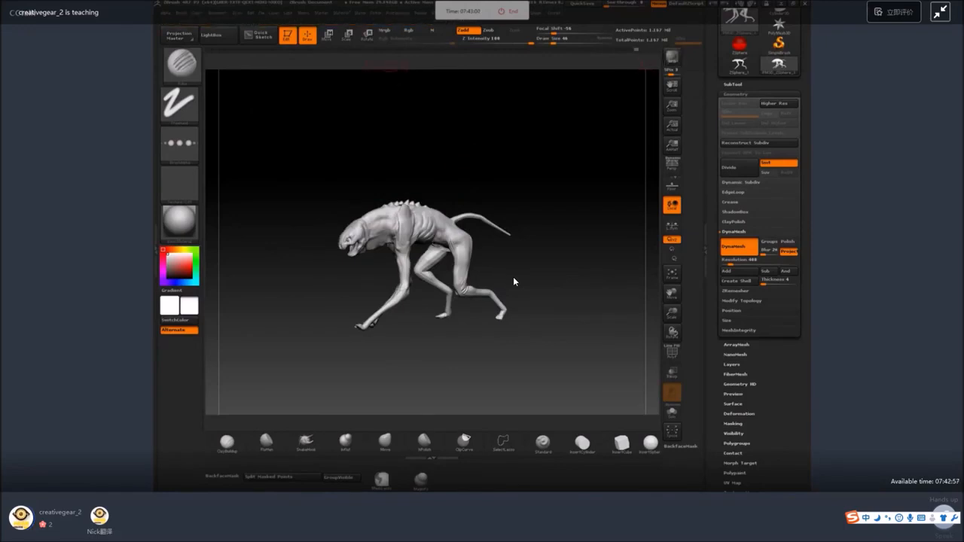
pyautogui.moveTo(663, 490); pyautogui.dragTo(658, 36)
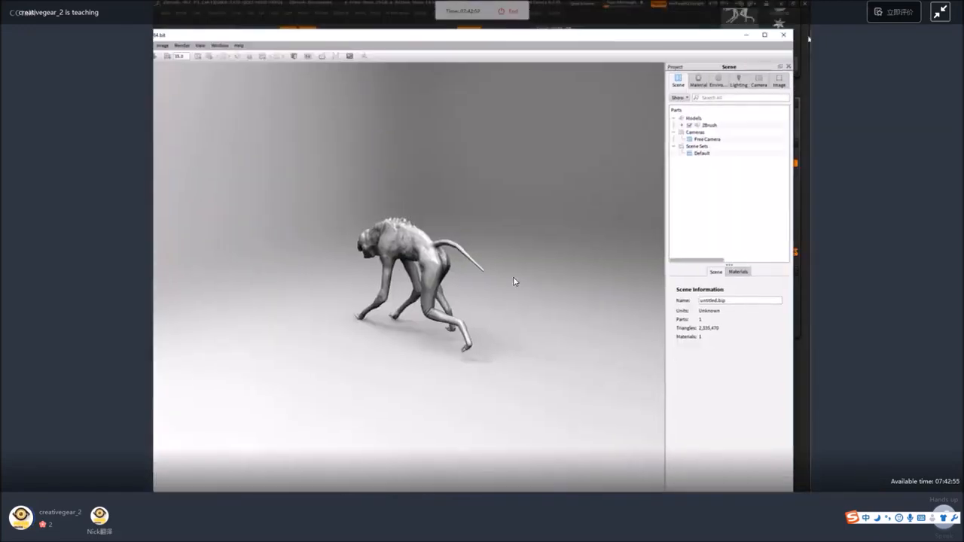
pyautogui.click(766, 36)
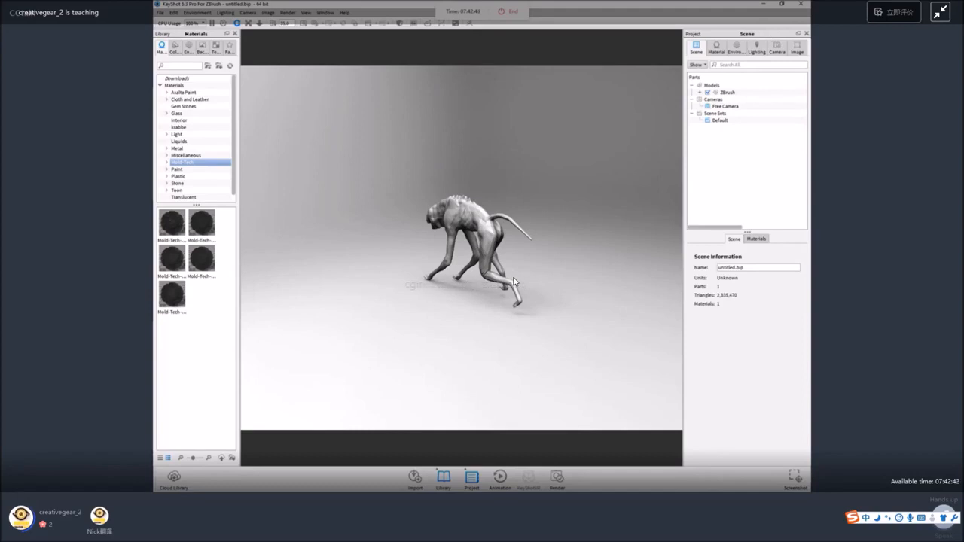
# Turn the creature to a side view and light the scene with the skylit_garage_2k environment.
pyautogui.moveTo(518, 189); pyautogui.dragTo(482, 205)
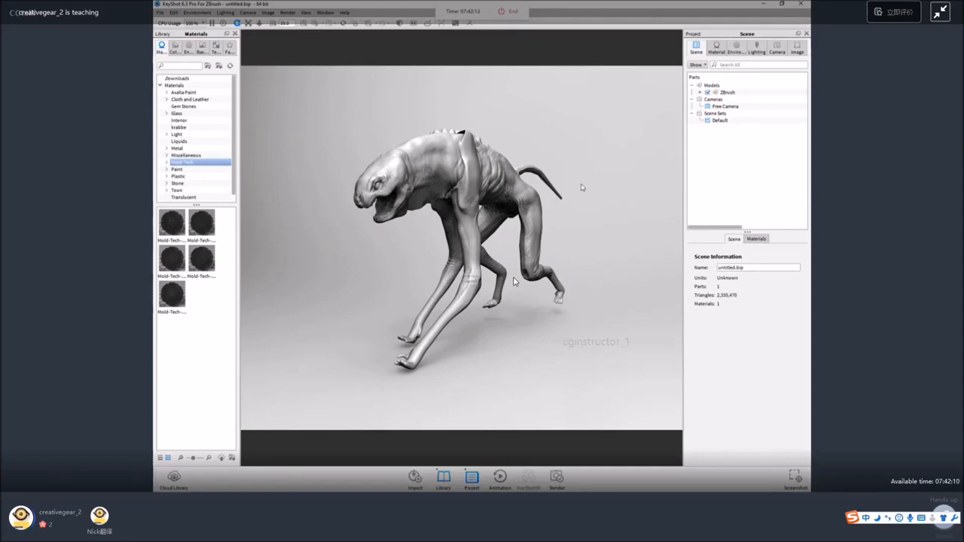
pyautogui.moveTo(583, 187)
pyautogui.mouseDown()
pyautogui.moveTo(624, 317)
pyautogui.moveTo(645, 286)
pyautogui.moveTo(573, 197)
pyautogui.moveTo(521, 313)
pyautogui.moveTo(575, 257)
pyautogui.moveTo(568, 200)
pyautogui.mouseUp()
pyautogui.scroll(-2, 572, 196)
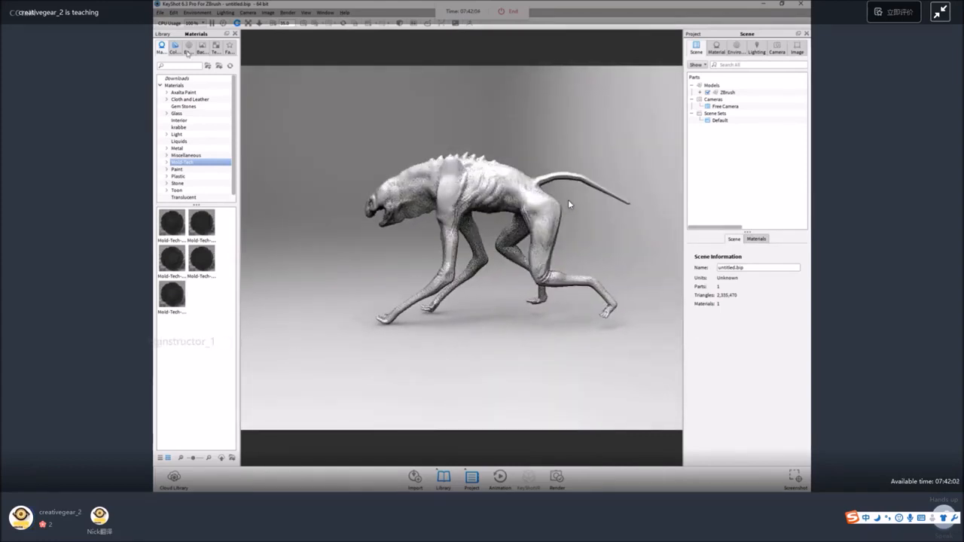
pyautogui.click(189, 50)
pyautogui.scroll(-5, 185, 331)
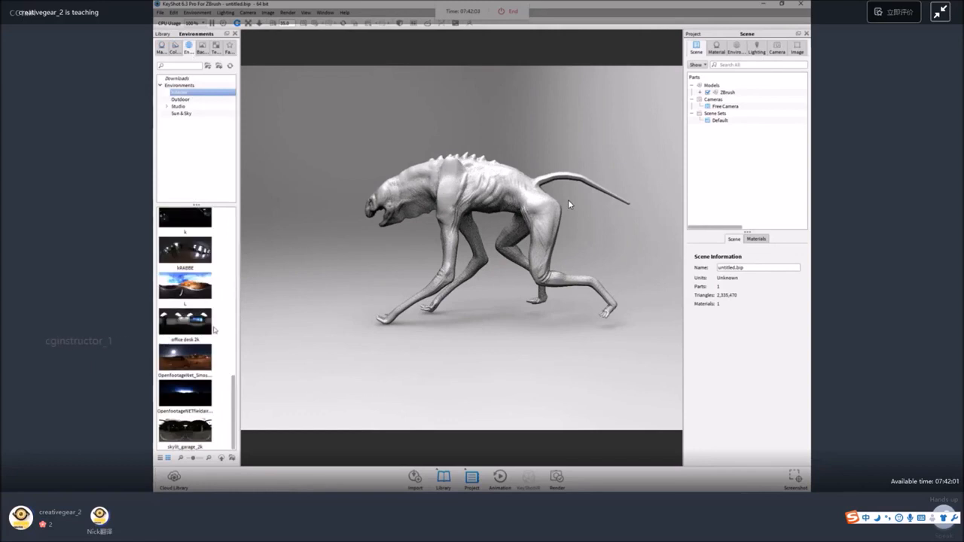
pyautogui.moveTo(185, 431); pyautogui.dragTo(315, 359)
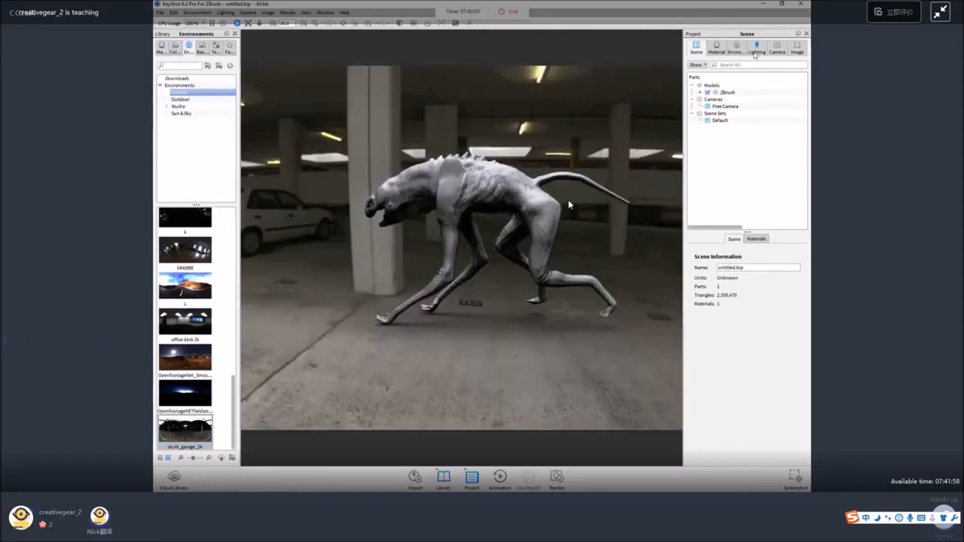
# Replace the environment backdrop with a solid mid-grey background color behind the creature.
pyautogui.click(737, 48)
pyautogui.click(698, 270)
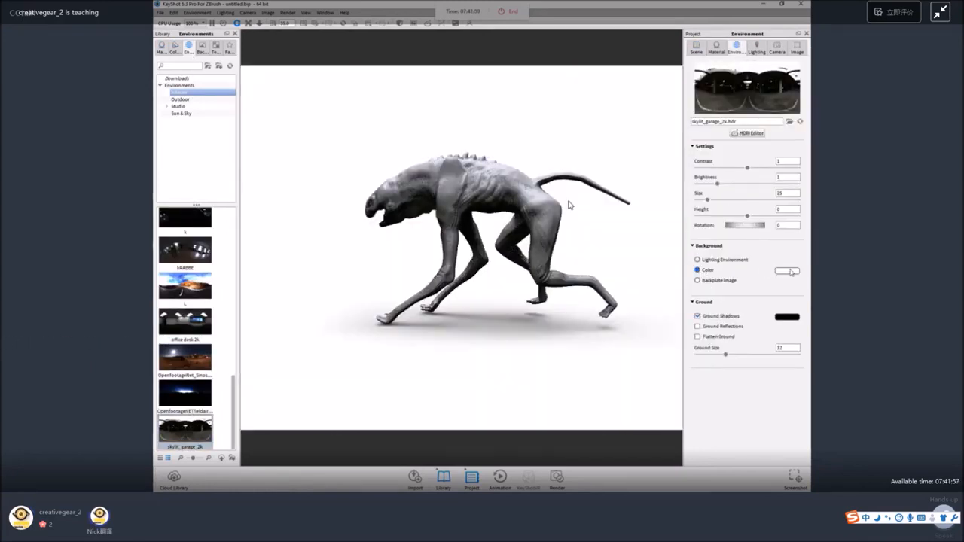
pyautogui.click(787, 271)
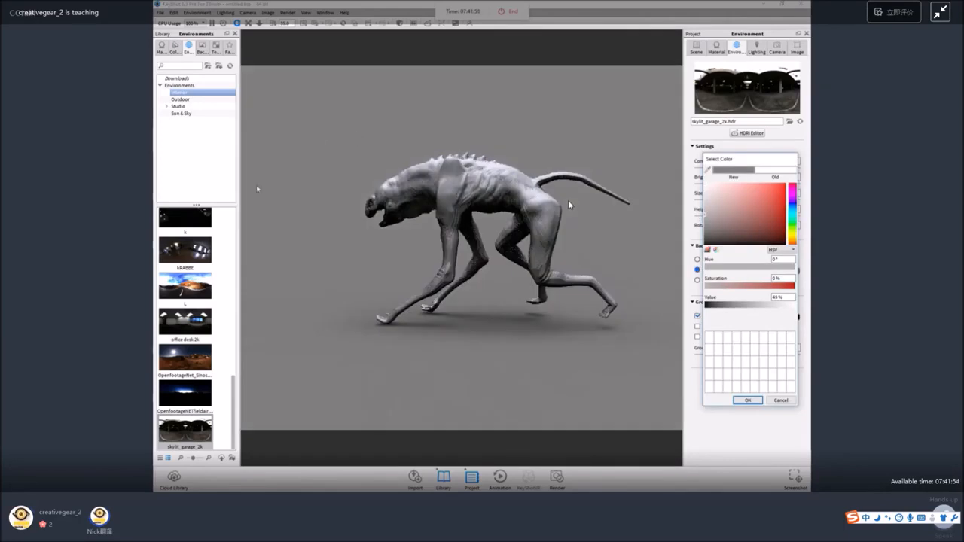
pyautogui.moveTo(423, 175); pyautogui.dragTo(473, 140)
pyautogui.moveTo(473, 140); pyautogui.dragTo(427, 161, button='middle')
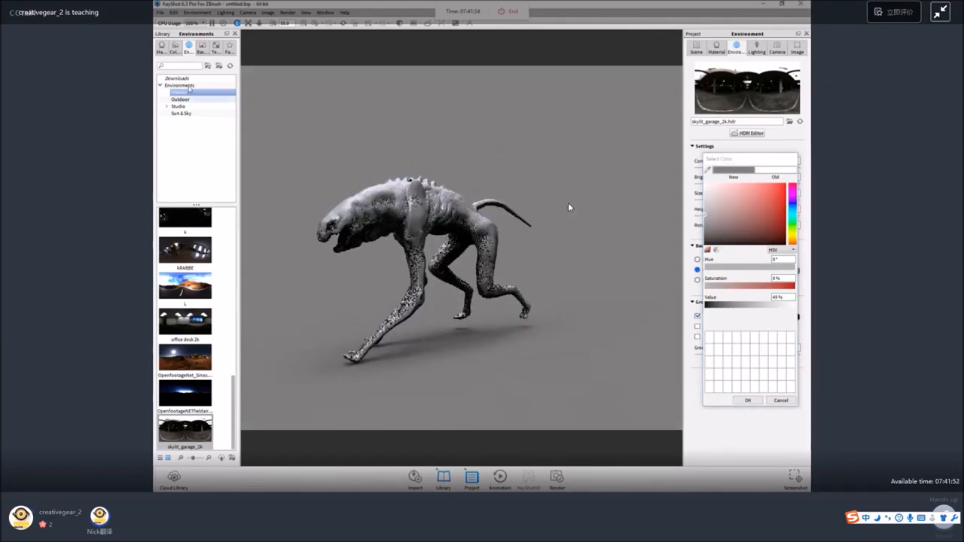
# Apply the first Mold-Tech material to the creature and leave the background color picker.
pyautogui.click(161, 49)
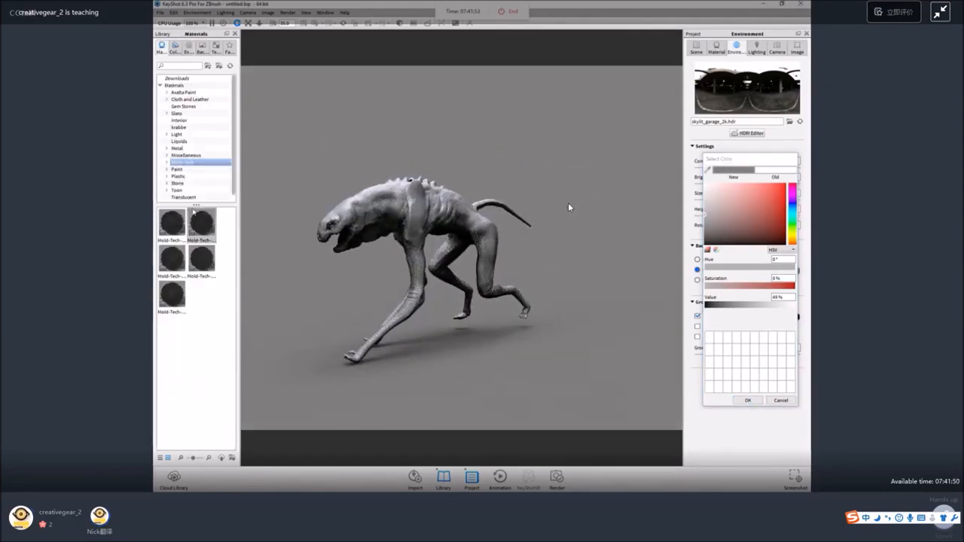
pyautogui.moveTo(173, 221); pyautogui.dragTo(391, 212)
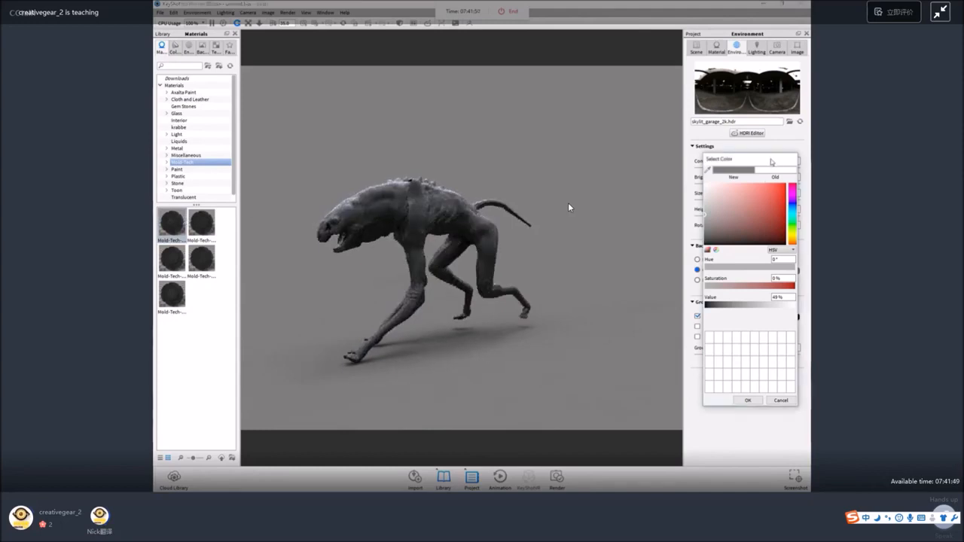
pyautogui.moveTo(774, 160); pyautogui.dragTo(605, 164)
pyautogui.click(696, 49)
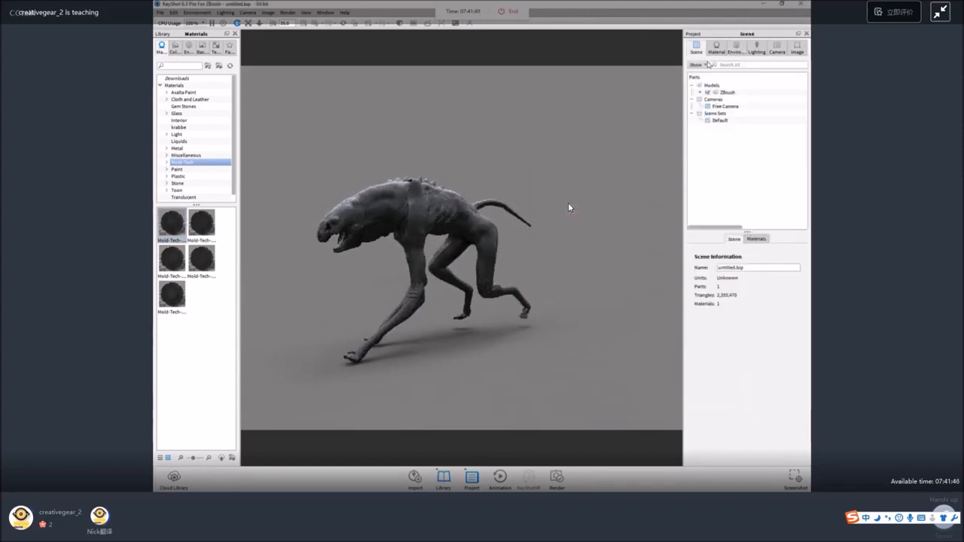
pyautogui.click(724, 92)
pyautogui.click(737, 307)
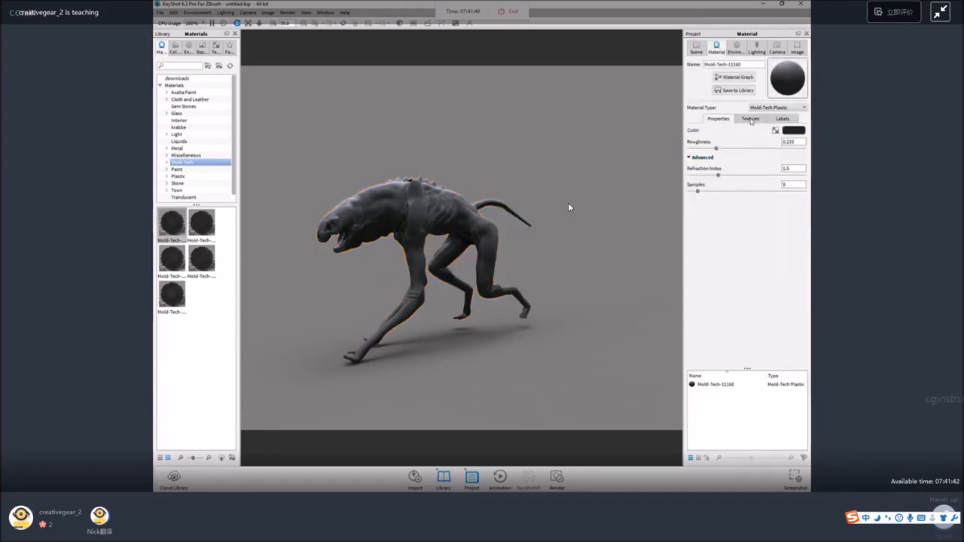
pyautogui.click(750, 119)
pyautogui.click(736, 130)
pyautogui.click(719, 119)
pyautogui.click(793, 131)
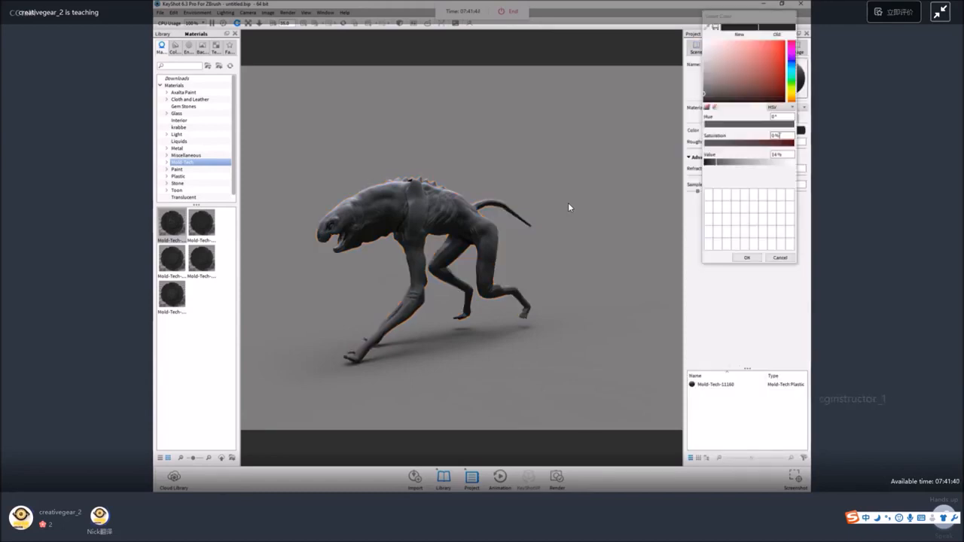
pyautogui.moveTo(466, 174); pyautogui.dragTo(468, 167)
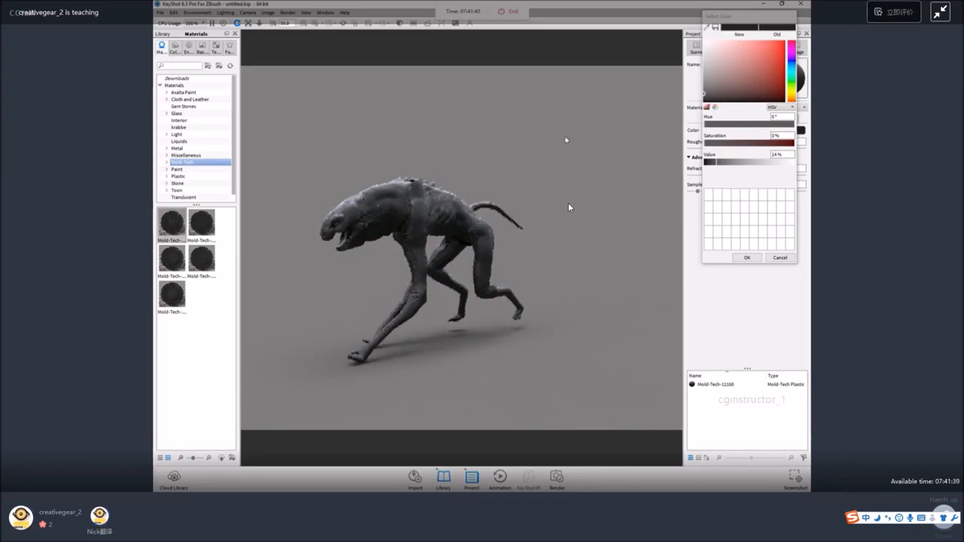
pyautogui.click(784, 258)
# Activate the Move tool on the ZBrush model group and slightly rotate the creature relative to the ground, judging it from the side.
pyautogui.click(697, 47)
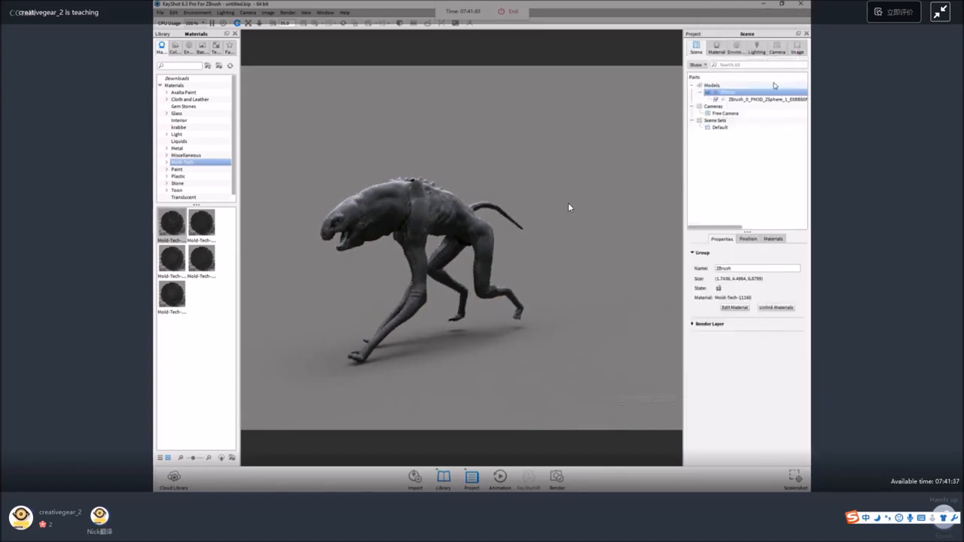
pyautogui.click(728, 92)
pyautogui.rightClick(745, 91)
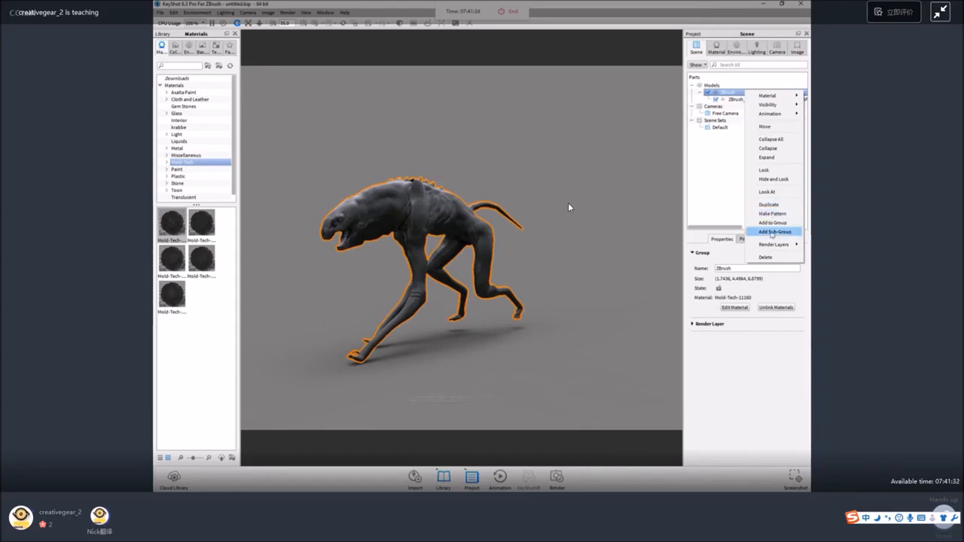
pyautogui.click(765, 126)
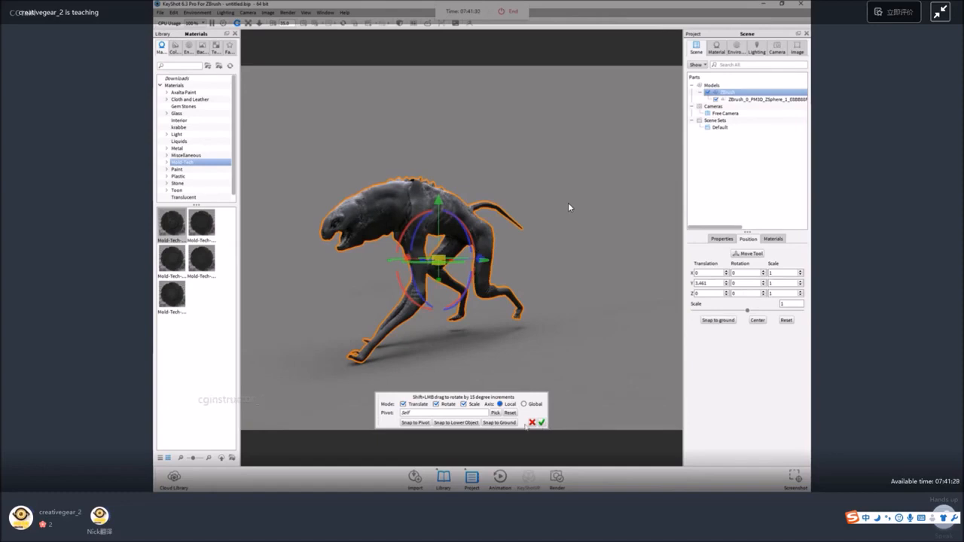
pyautogui.moveTo(532, 328); pyautogui.dragTo(486, 290)
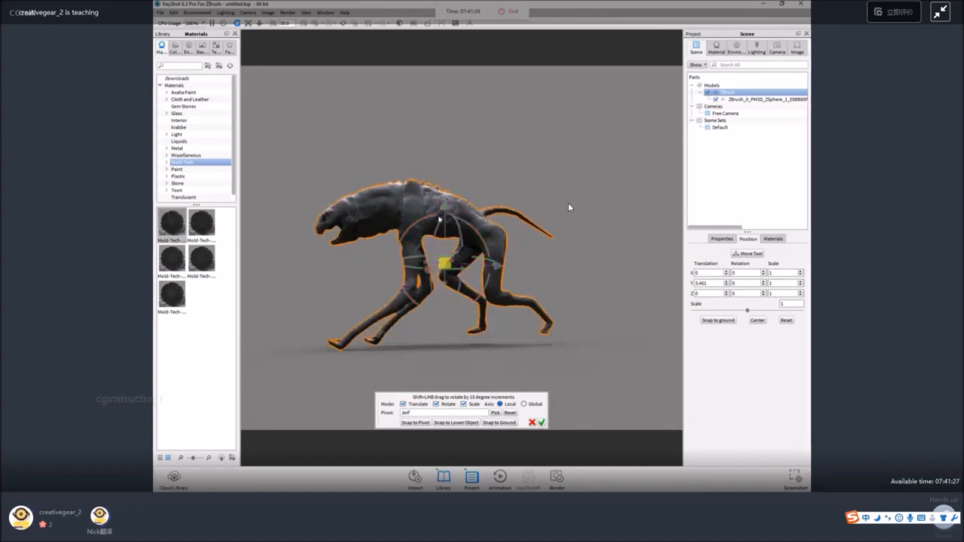
pyautogui.moveTo(449, 210); pyautogui.dragTo(450, 214)
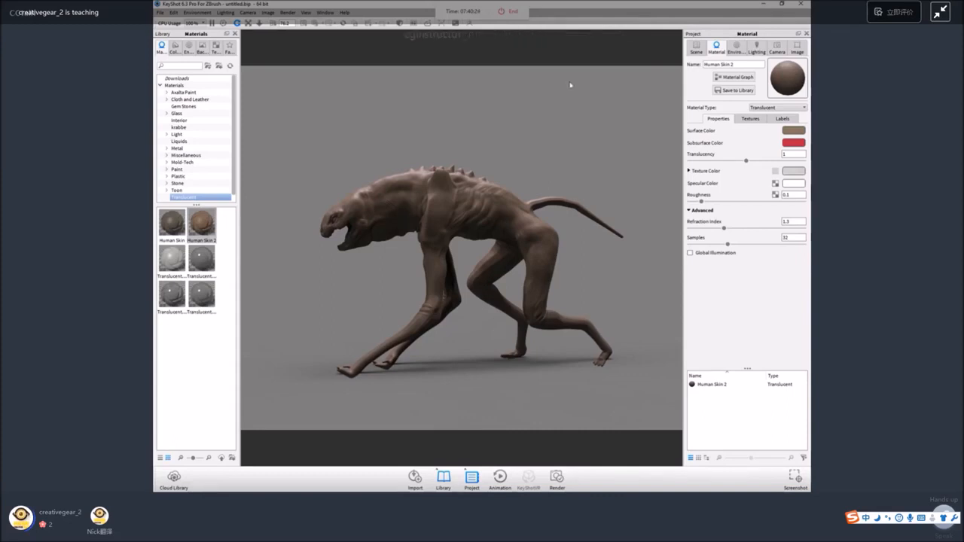
# Darken the surface color of the creature's Human Skin 2 material to a deeper brown, keeping its hue and saturation.
pyautogui.moveTo(519, 155); pyautogui.dragTo(570, 160)
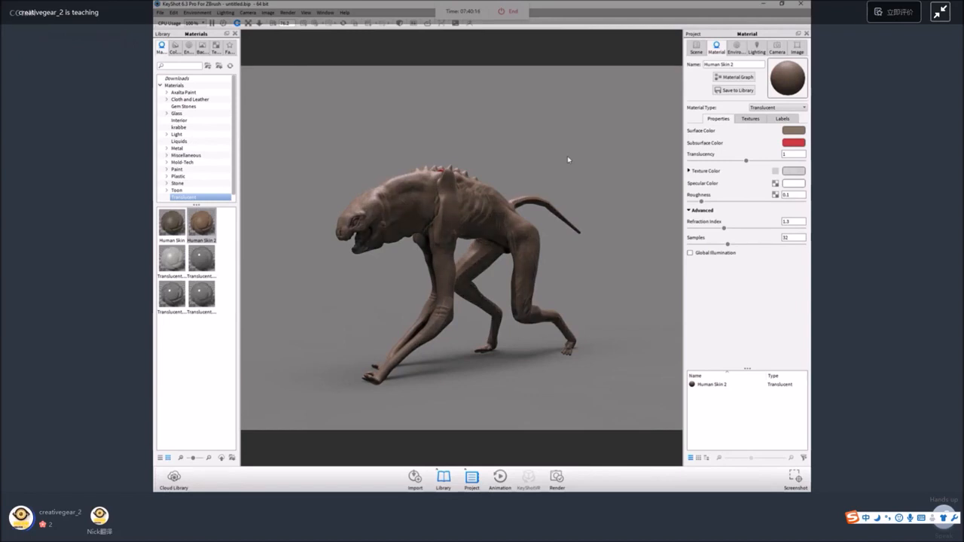
pyautogui.click(696, 48)
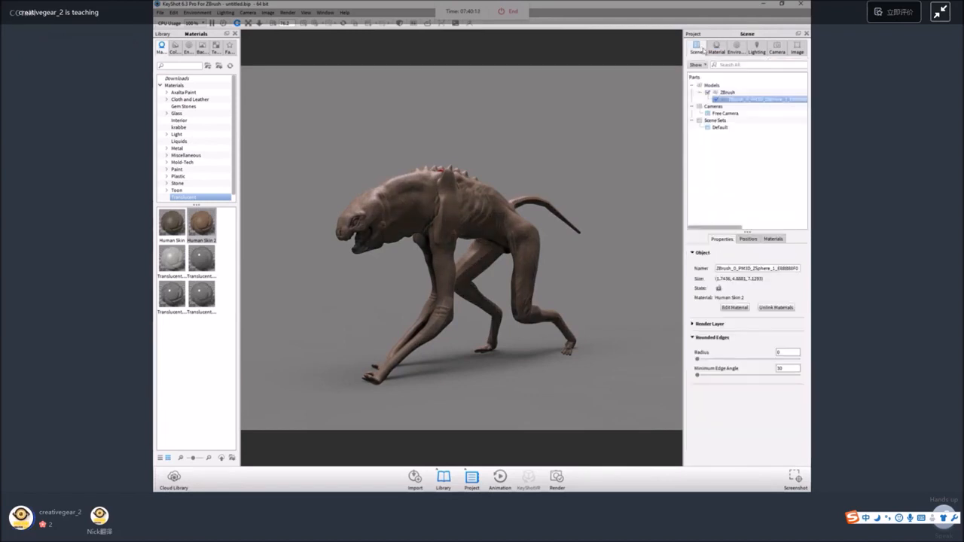
pyautogui.click(753, 93)
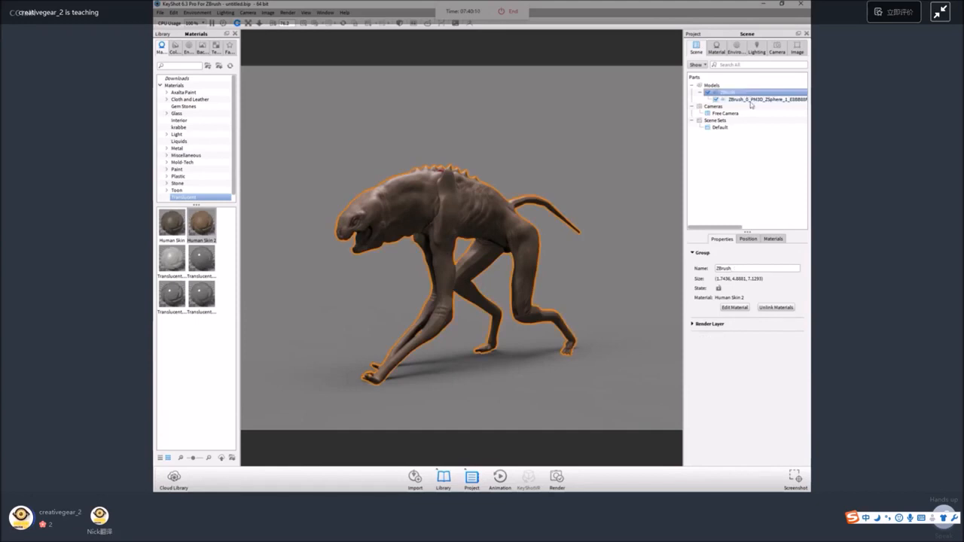
pyautogui.click(753, 101)
pyautogui.doubleClick(753, 101)
pyautogui.click(791, 131)
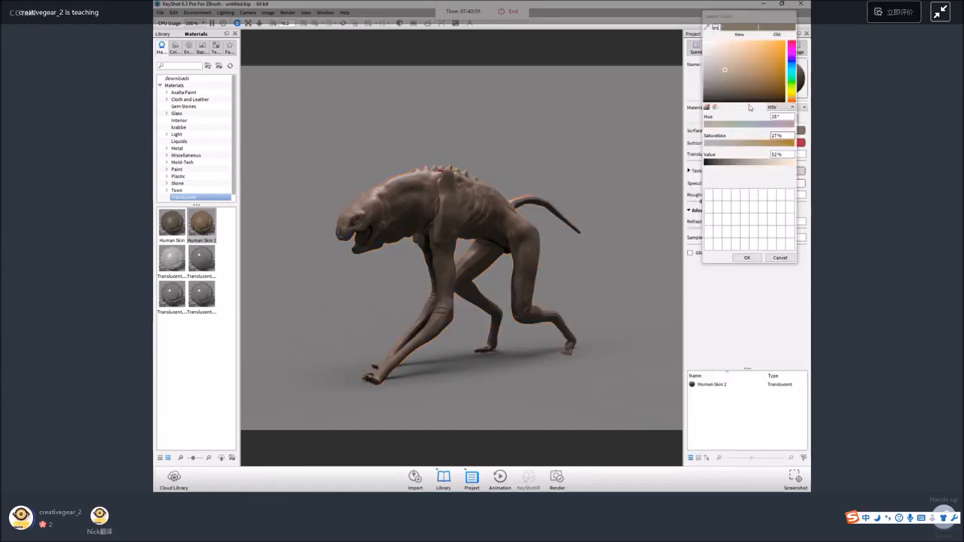
pyautogui.moveTo(746, 164); pyautogui.dragTo(733, 167)
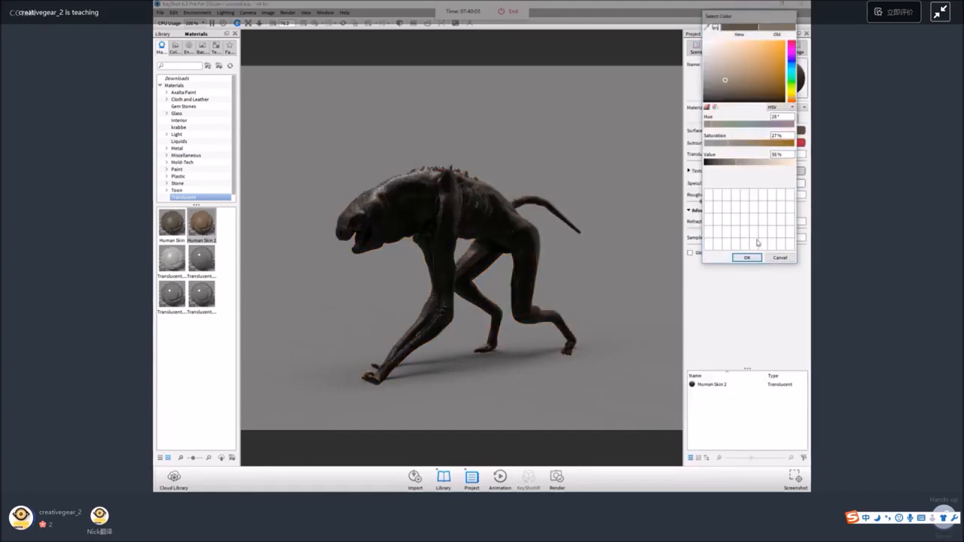
pyautogui.click(747, 257)
pyautogui.scroll(-2, 608, 174)
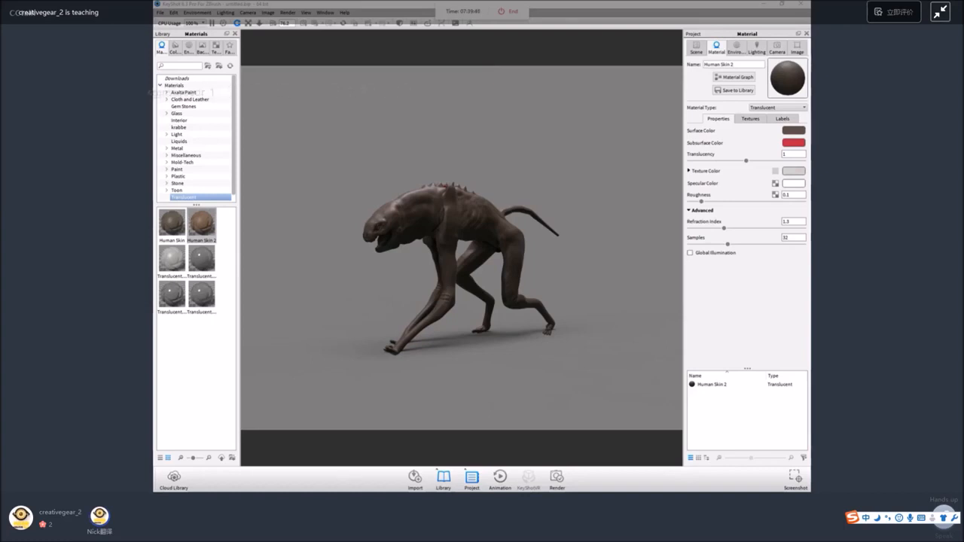
# Switch to Photos and look through the tank renders, comparing lighting, camera angles and the studio shot in tank.jpg.
pyautogui.hotkey('alt', 'Tab')
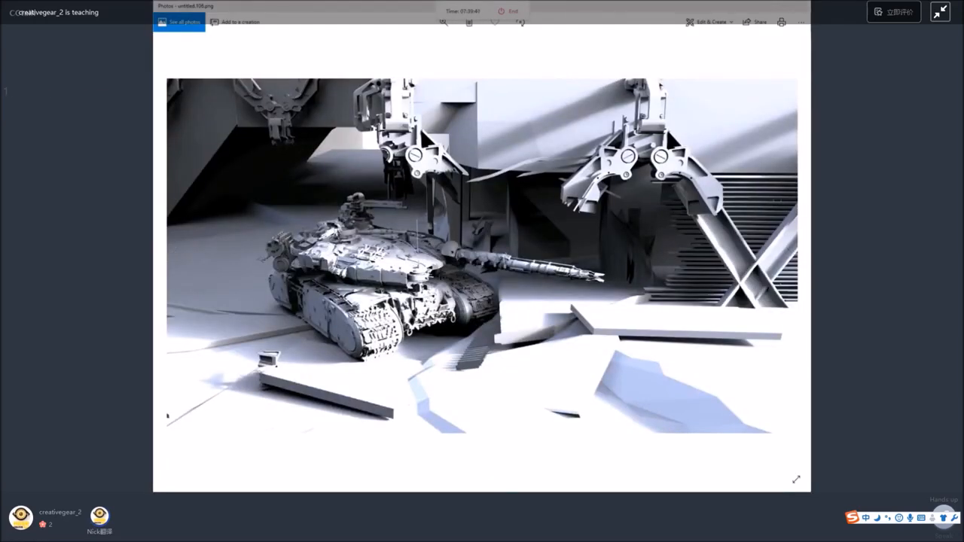
pyautogui.press('Right')
pyautogui.press('Right')
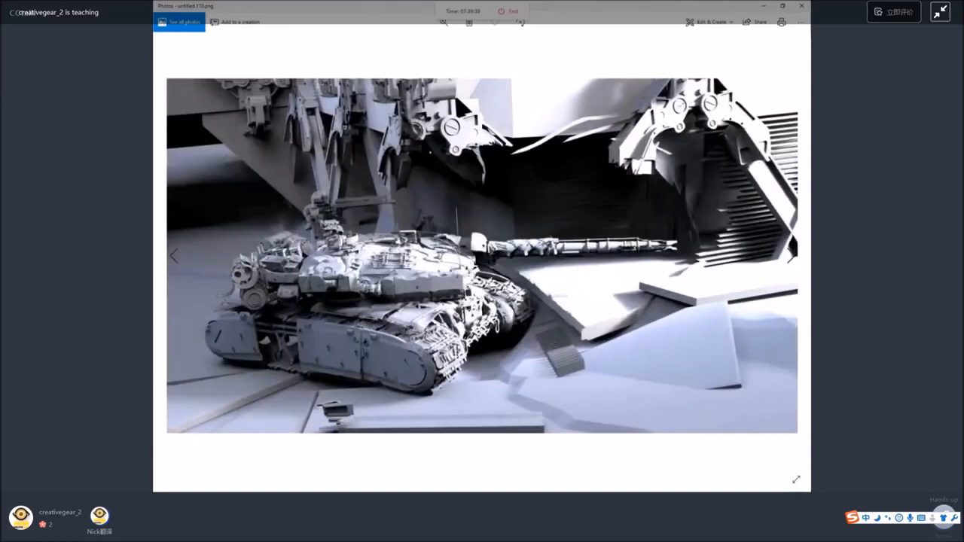
pyautogui.press('Right')
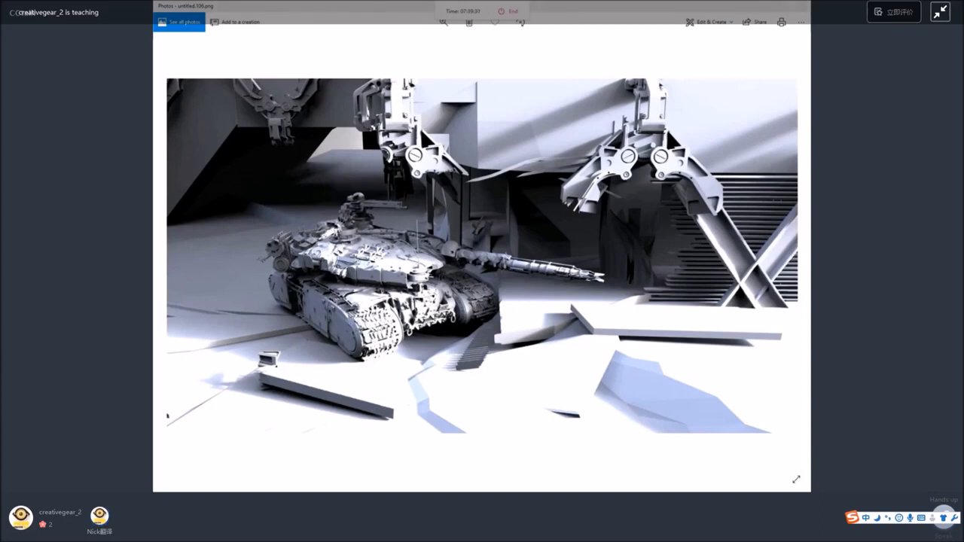
pyautogui.press('Right')
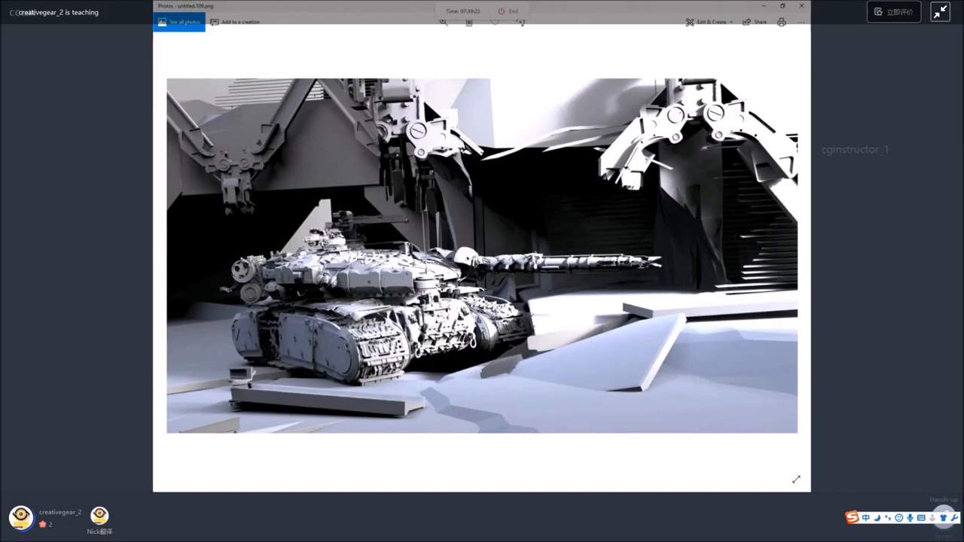
pyautogui.press('Right')
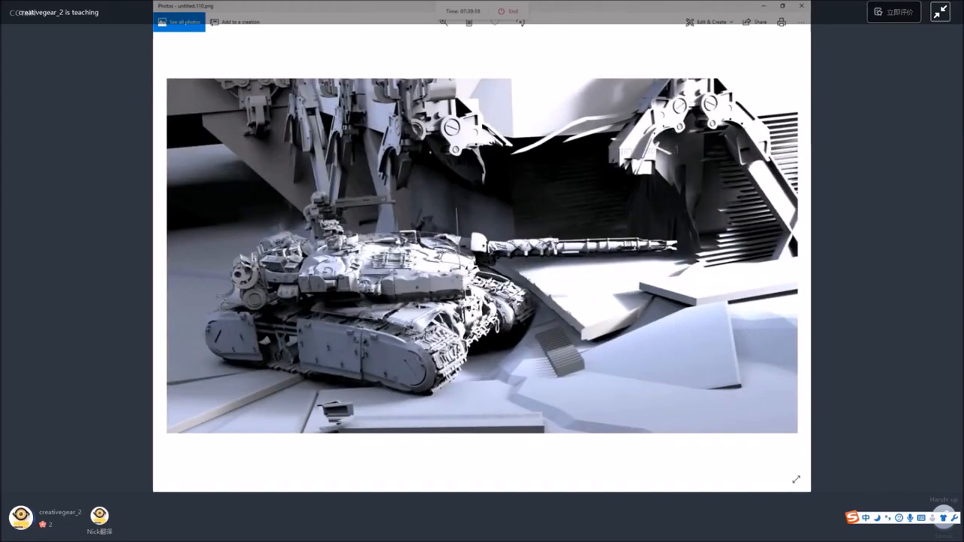
pyautogui.press('Right')
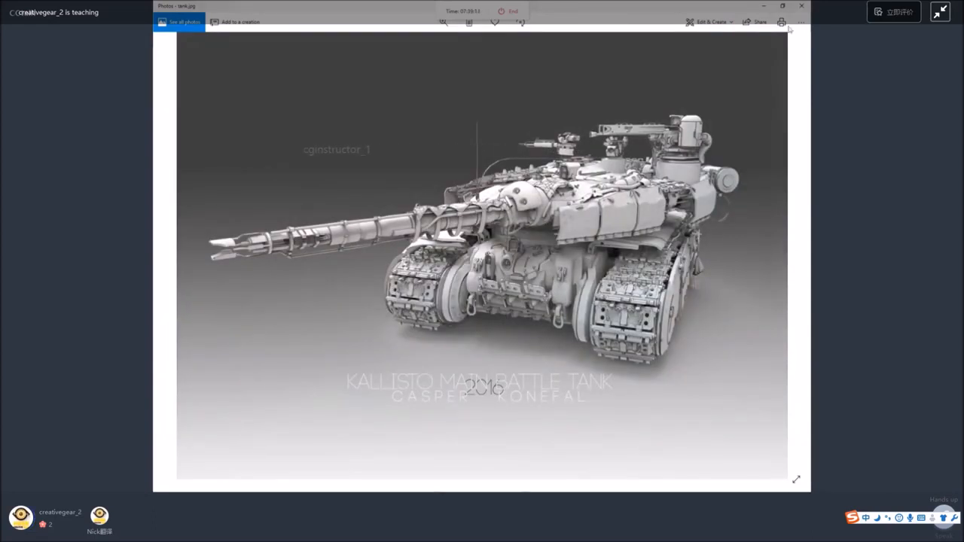
pyautogui.click(791, 256)
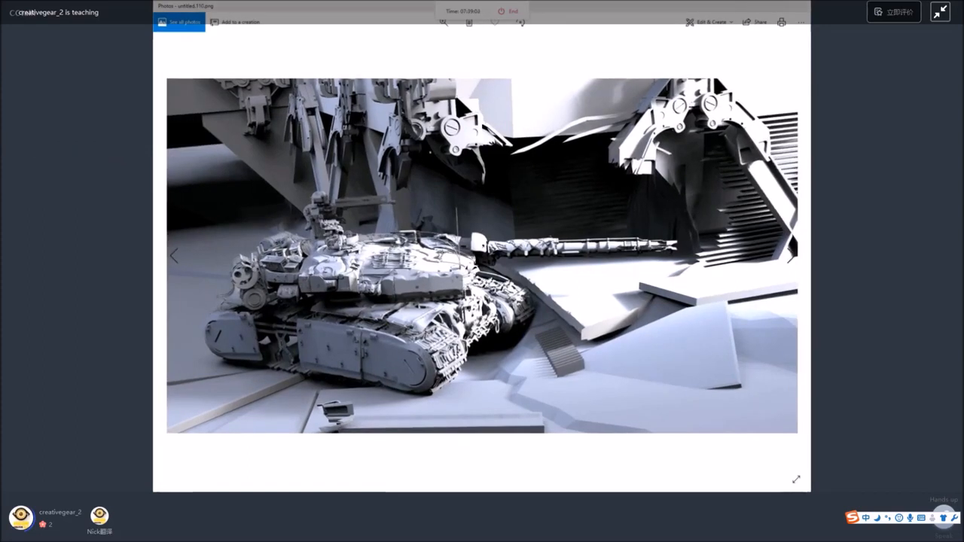
pyautogui.press('Right')
pyautogui.press('Right')
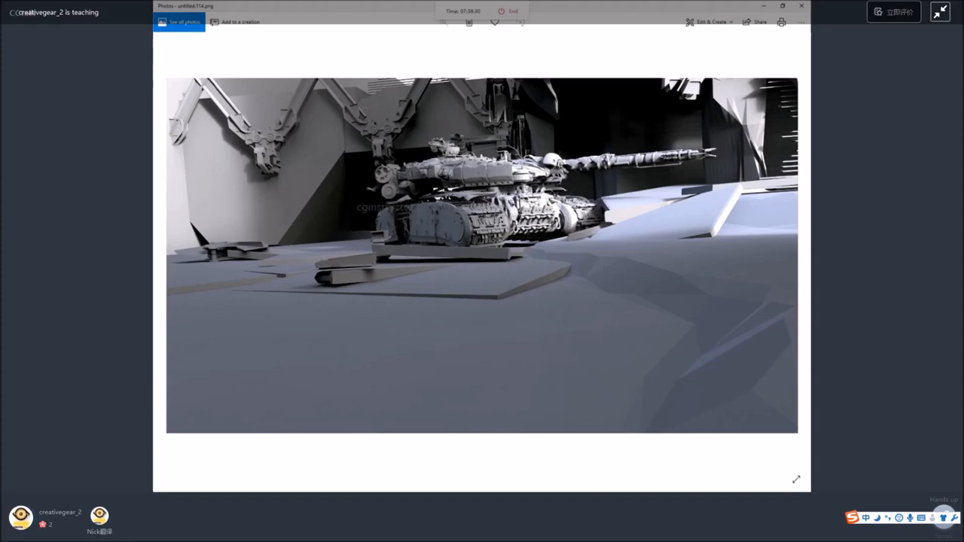
pyautogui.press('Right')
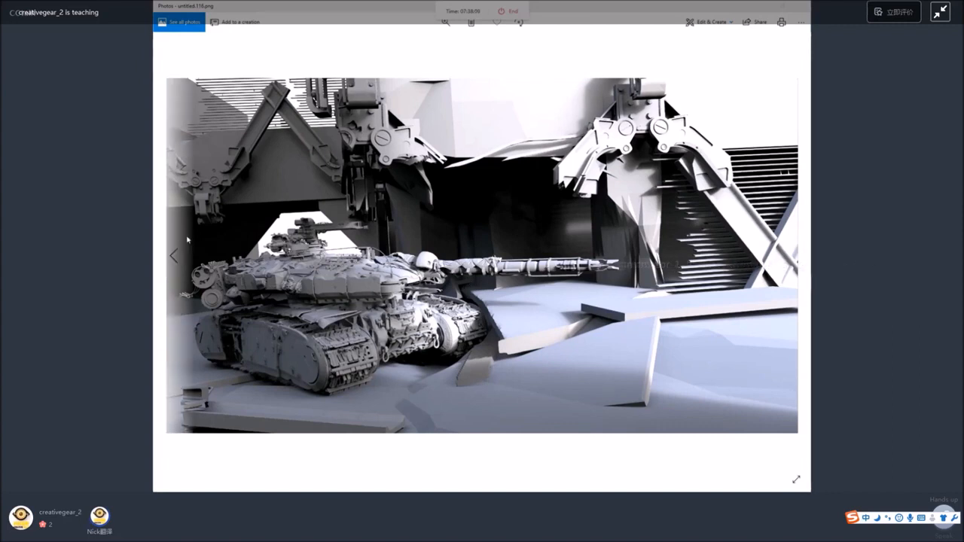
# Go back through the preceding tank scene renders to compare their composition and lighting.
pyautogui.click(175, 255)
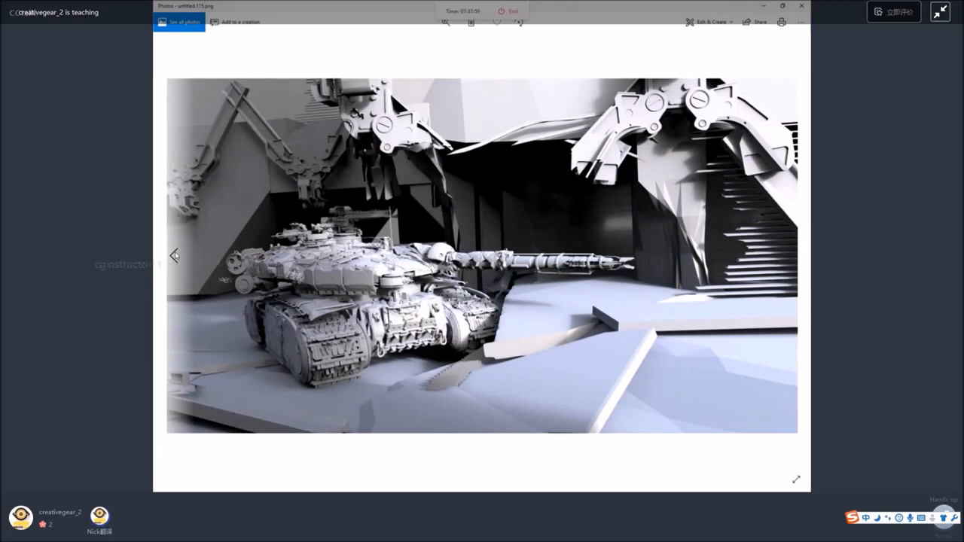
pyautogui.click(174, 255)
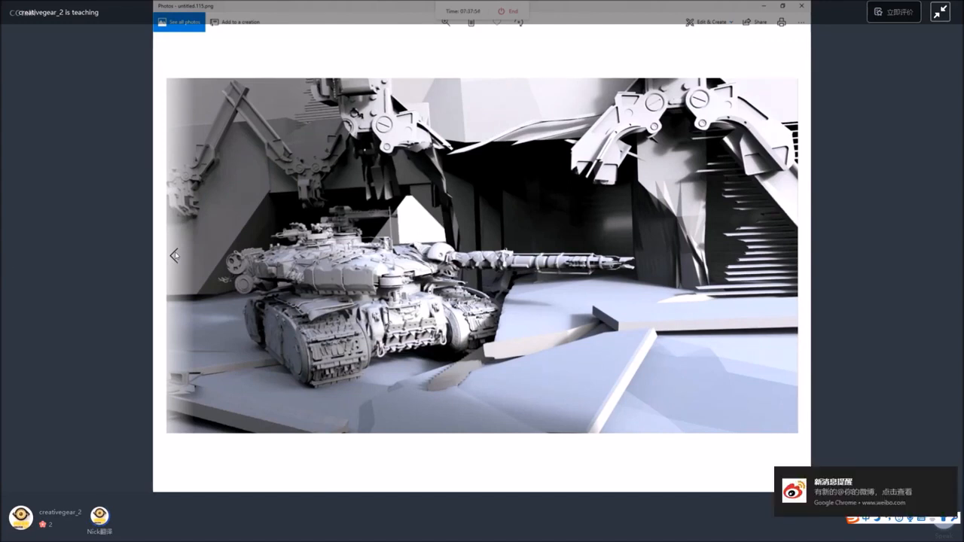
pyautogui.click(175, 256)
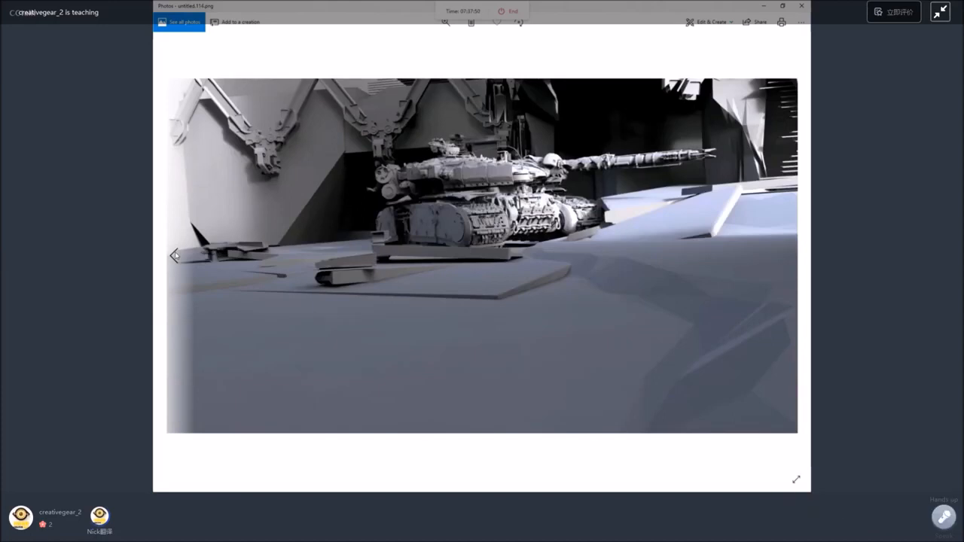
pyautogui.click(175, 255)
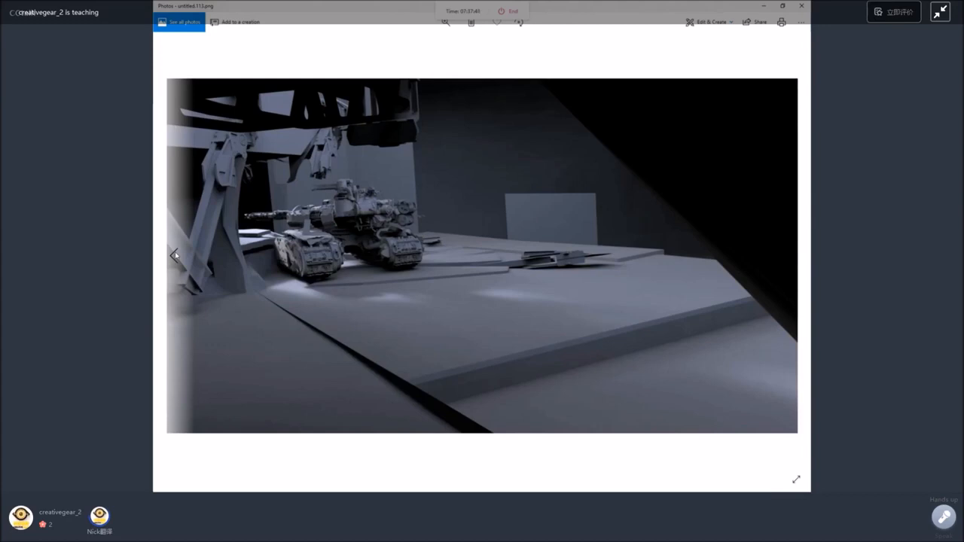
pyautogui.click(175, 255)
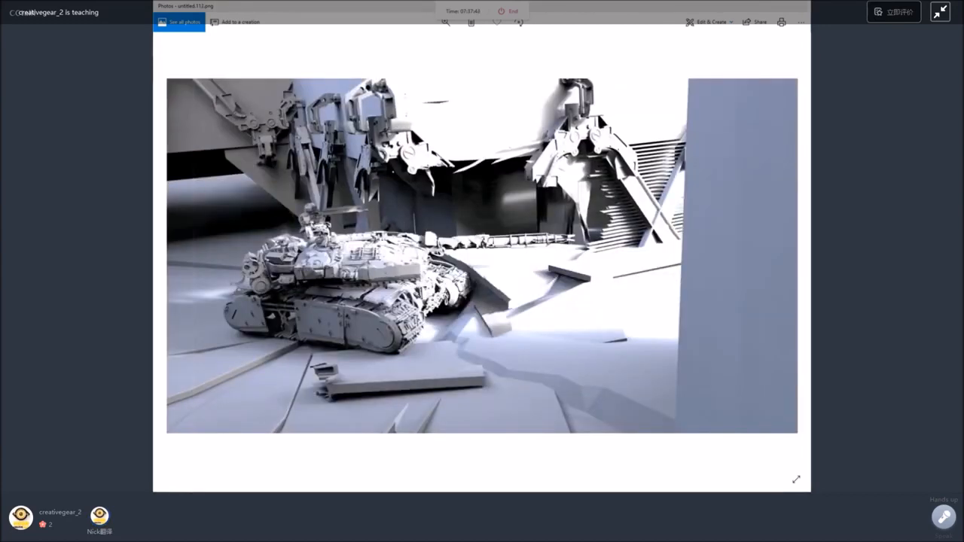
pyautogui.press('Left')
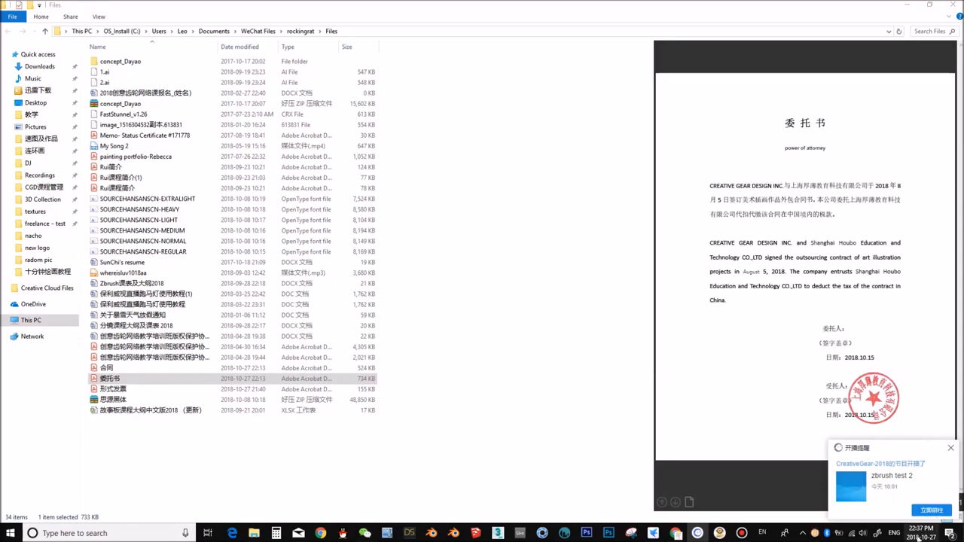
# Switch back to ZBrush and carve fine skin folds into the creature's flank and hip with a smaller brush.
pyautogui.click(930, 511)
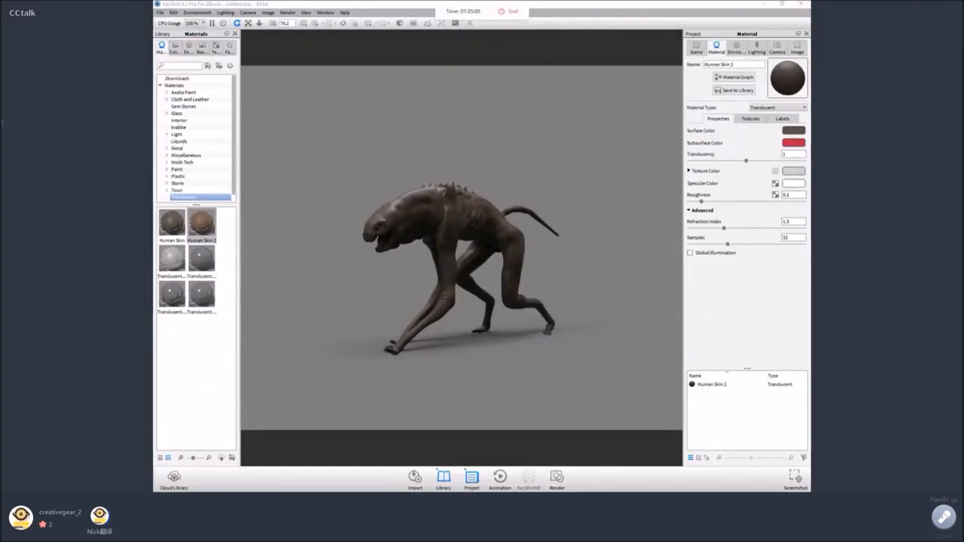
pyautogui.click(764, 4)
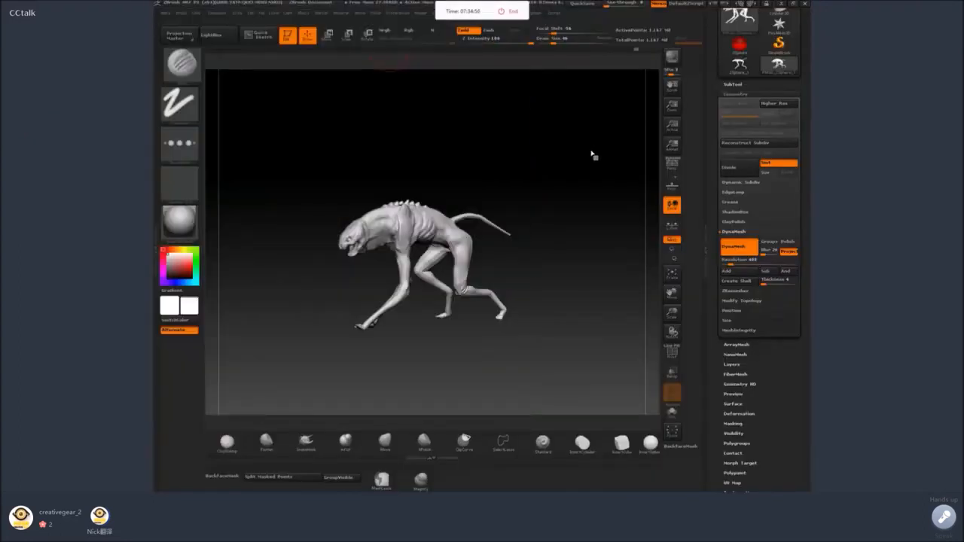
pyautogui.moveTo(465, 172); pyautogui.dragTo(736, 278)
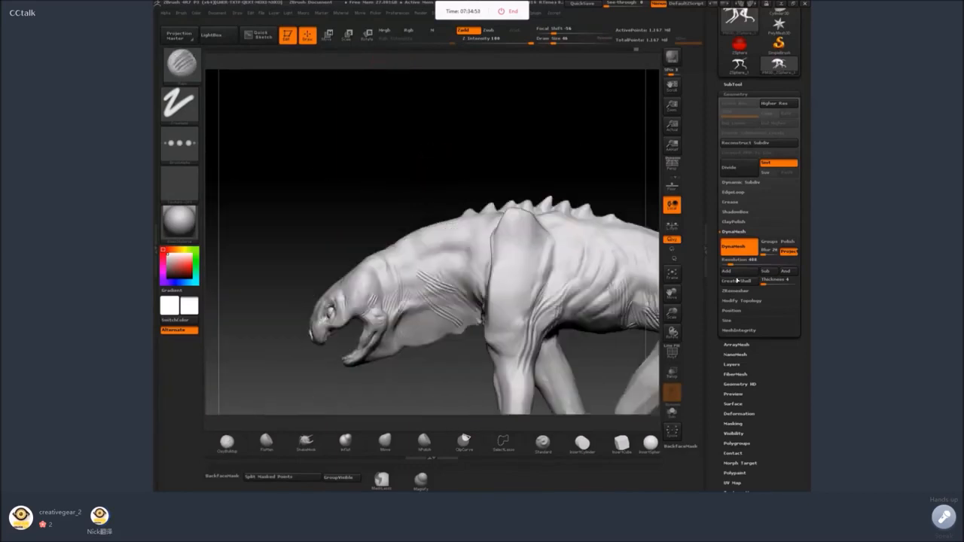
pyautogui.keyDown('alt'); pyautogui.moveTo(656, 281); pyautogui.dragTo(488, 263); pyautogui.keyUp('alt')
pyautogui.press('space')
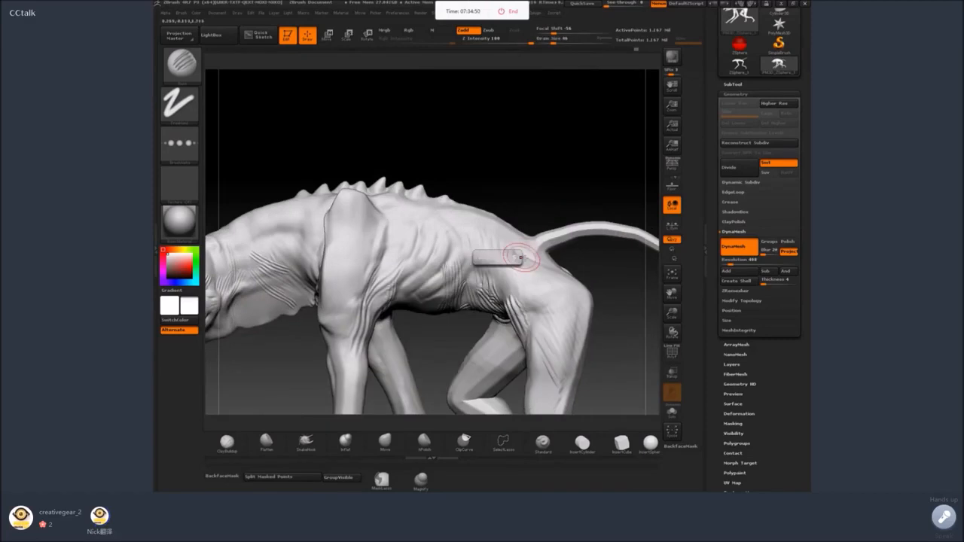
pyautogui.press('space')
pyautogui.moveTo(532, 233); pyautogui.dragTo(525, 235)
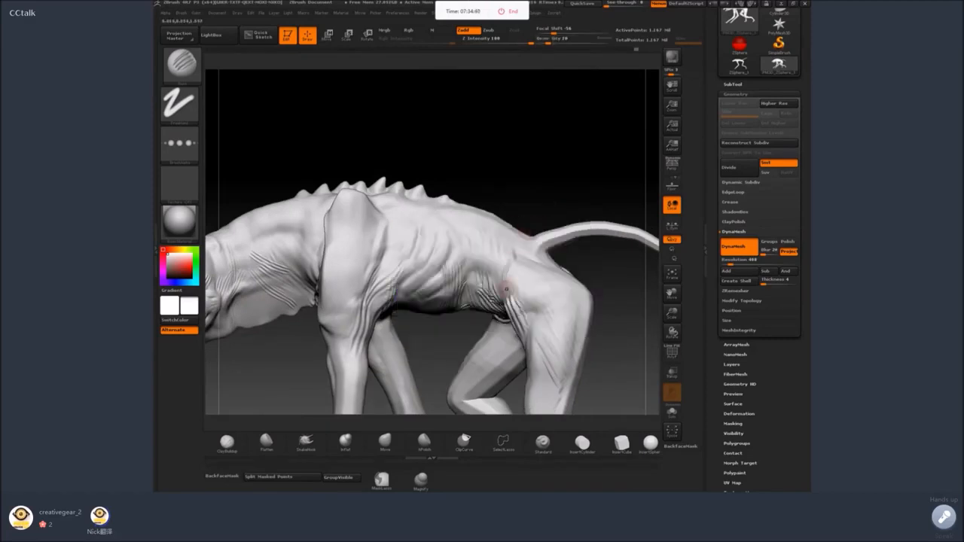
# Build up skin folds and muscle along the creature's lower back and flank with ClayBuildup, smoothing the transitions.
pyautogui.click(227, 443)
pyautogui.press('space')
pyautogui.moveTo(515, 283)
pyautogui.mouseDown()
pyautogui.moveTo(507, 285)
pyautogui.moveTo(500, 260)
pyautogui.moveTo(489, 288)
pyautogui.moveTo(494, 267)
pyautogui.mouseUp()
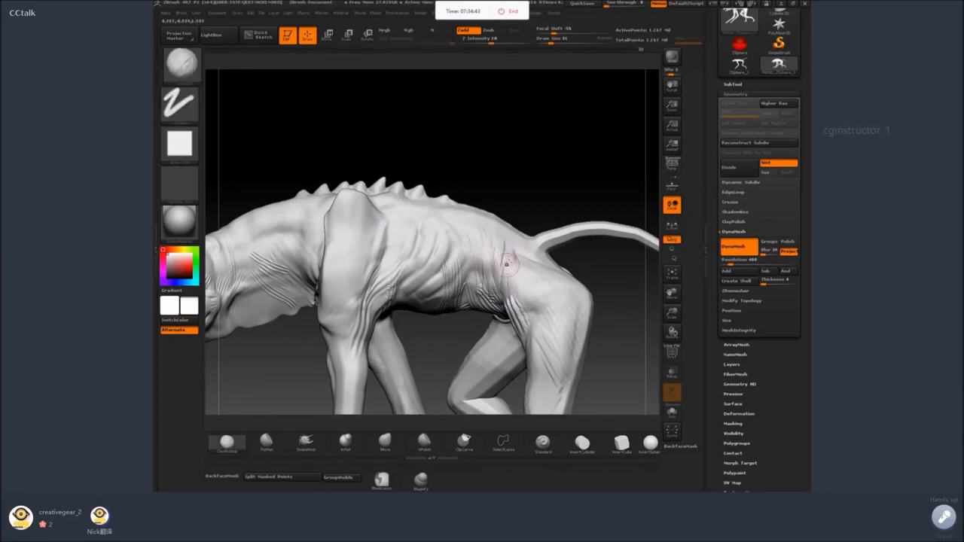
pyautogui.moveTo(564, 197); pyautogui.dragTo(544, 211)
pyautogui.moveTo(528, 247)
pyautogui.mouseDown()
pyautogui.moveTo(547, 258)
pyautogui.moveTo(530, 256)
pyautogui.moveTo(531, 241)
pyautogui.moveTo(539, 256)
pyautogui.moveTo(520, 264)
pyautogui.moveTo(526, 251)
pyautogui.moveTo(501, 216)
pyautogui.moveTo(541, 251)
pyautogui.moveTo(438, 217)
pyautogui.mouseUp()
pyautogui.press('shift')
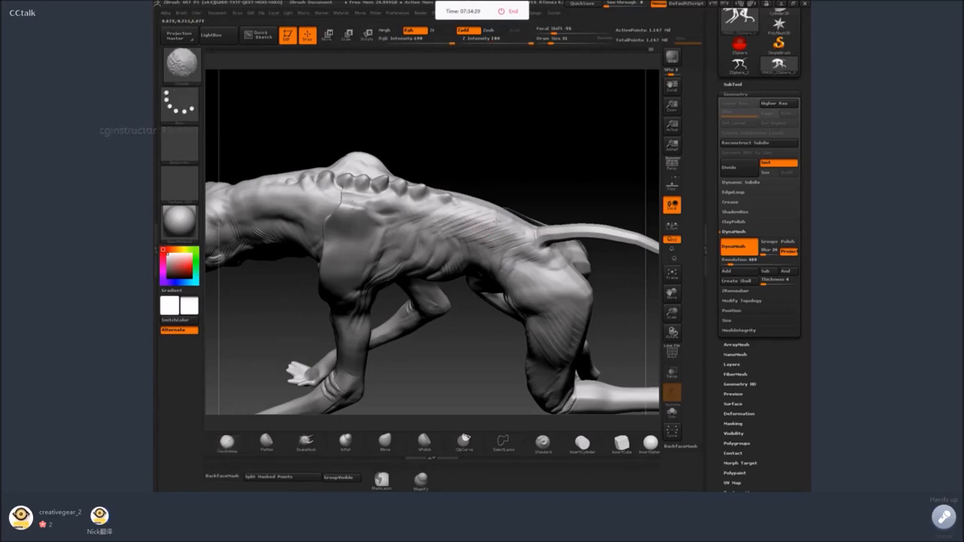
pyautogui.keyDown('shift'); pyautogui.moveTo(481, 348); pyautogui.dragTo(452, 368); pyautogui.keyUp('shift')
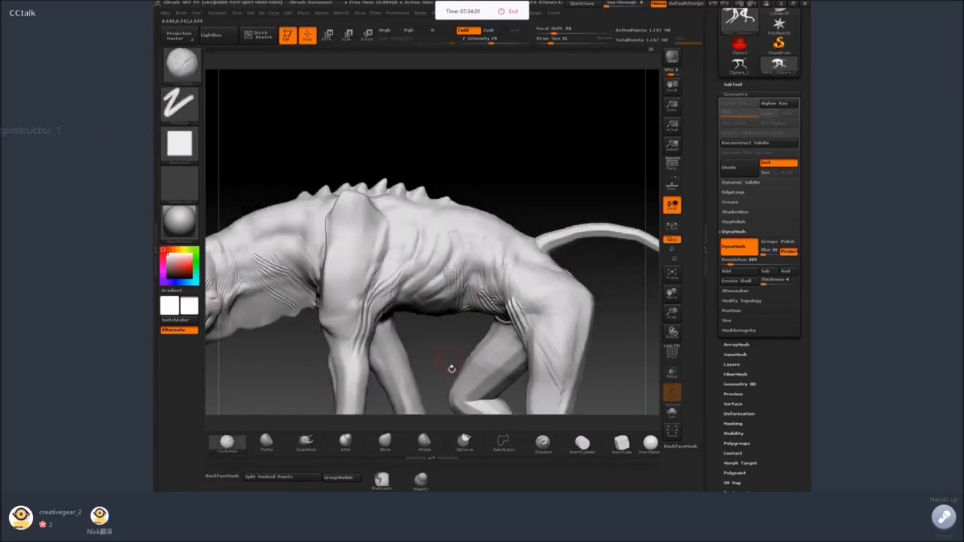
# Pull the creature's brow and cheek outward beside the eye with an enlarged SnakeHook brush.
pyautogui.keyDown('alt'); pyautogui.moveTo(271, 388); pyautogui.dragTo(339, 354); pyautogui.keyUp('alt')
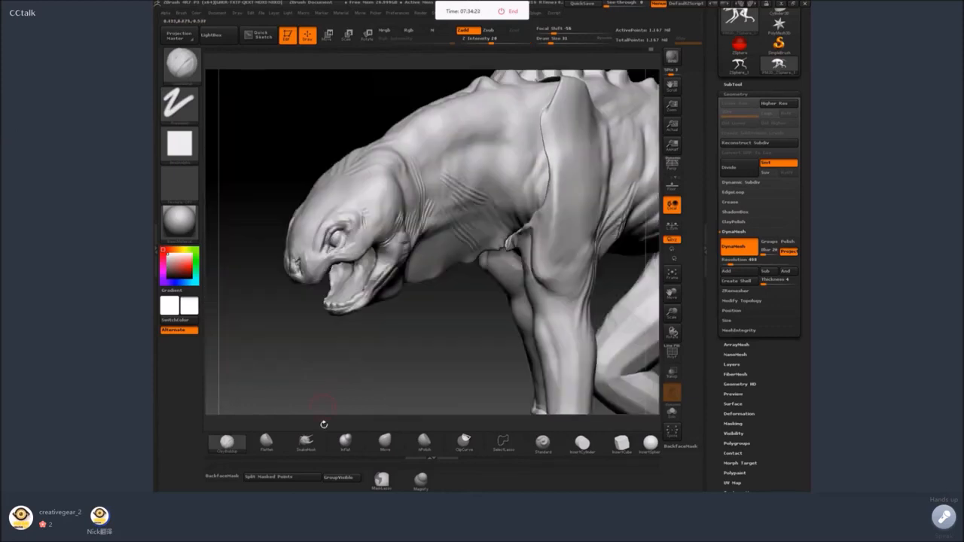
pyautogui.click(306, 442)
pyautogui.moveTo(279, 362); pyautogui.dragTo(343, 354)
pyautogui.press('space')
pyautogui.moveTo(402, 280); pyautogui.dragTo(411, 281)
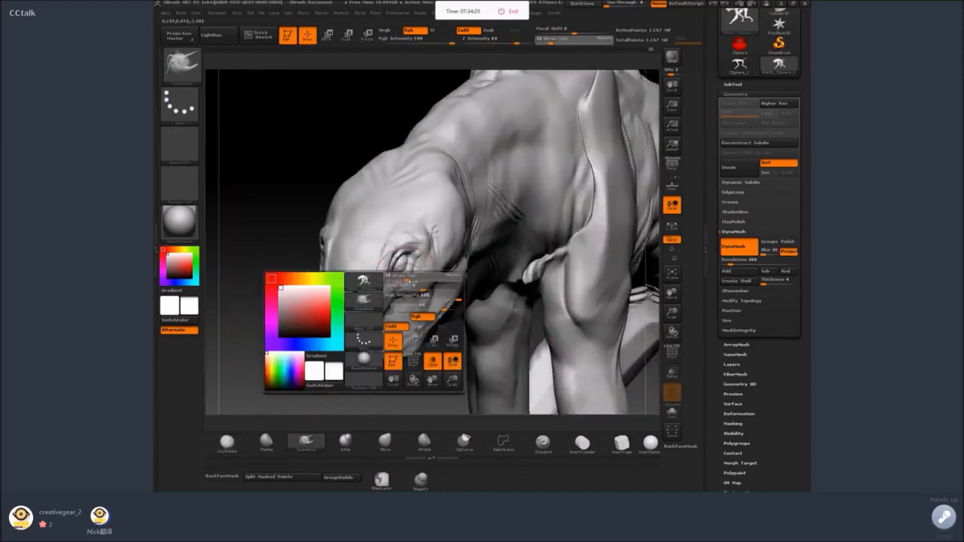
pyautogui.moveTo(264, 343)
pyautogui.mouseDown()
pyautogui.moveTo(320, 339)
pyautogui.moveTo(322, 354)
pyautogui.mouseUp()
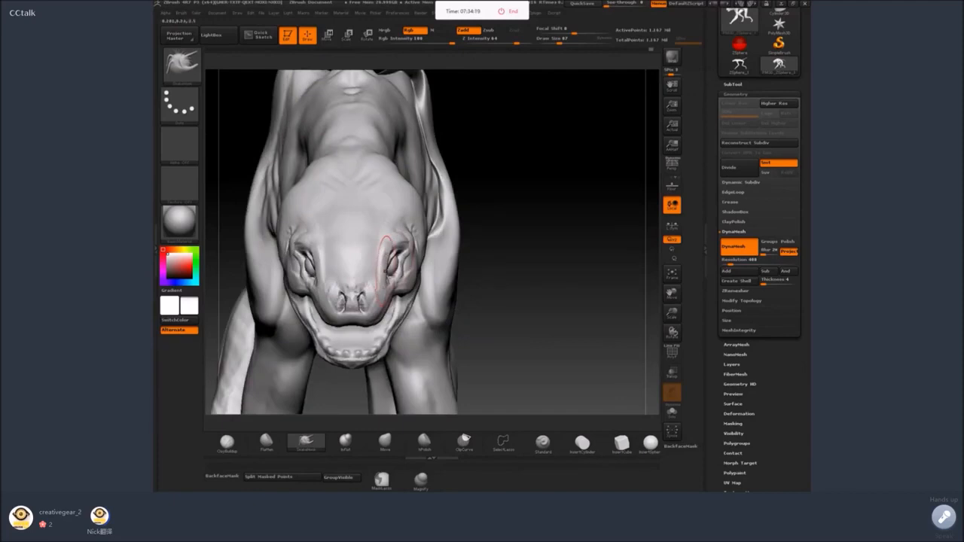
pyautogui.moveTo(396, 271)
pyautogui.mouseDown()
pyautogui.moveTo(375, 264)
pyautogui.moveTo(370, 288)
pyautogui.moveTo(401, 254)
pyautogui.moveTo(408, 267)
pyautogui.mouseUp()
# Reshape the creature's head and snout silhouette with SnakeHook, checking it from the side, above and front.
pyautogui.moveTo(520, 301); pyautogui.dragTo(471, 252)
pyautogui.moveTo(557, 241); pyautogui.dragTo(398, 282)
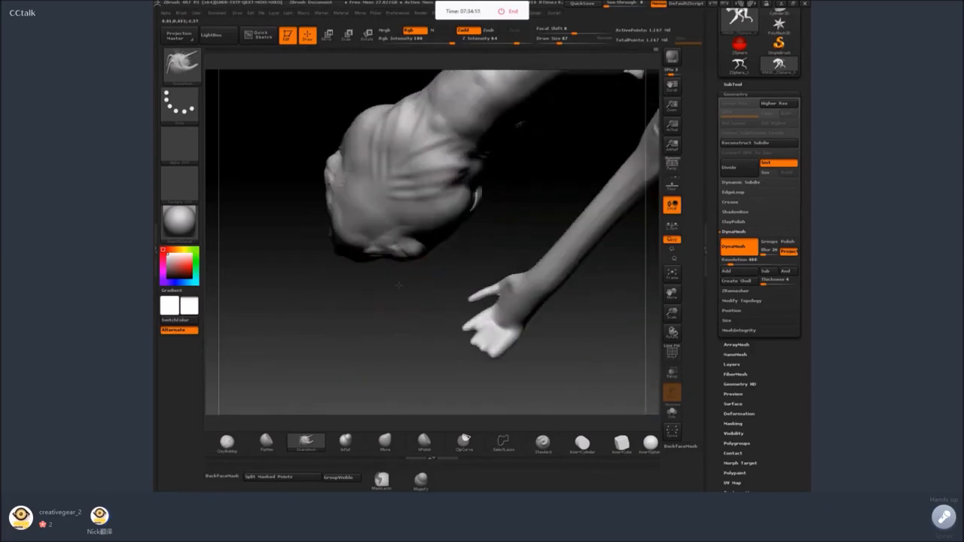
pyautogui.moveTo(394, 354); pyautogui.dragTo(451, 202)
pyautogui.moveTo(570, 275); pyautogui.dragTo(457, 237)
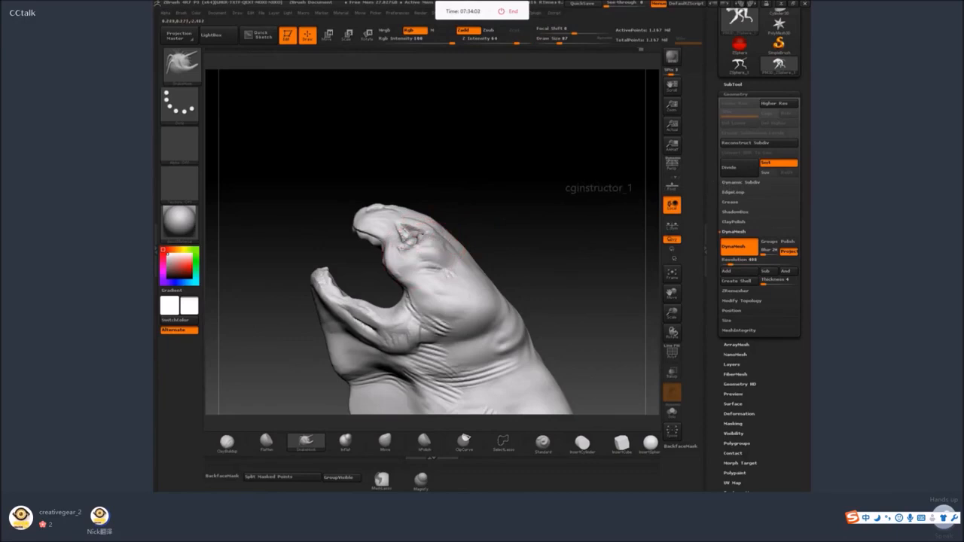
pyautogui.moveTo(456, 200); pyautogui.dragTo(430, 286)
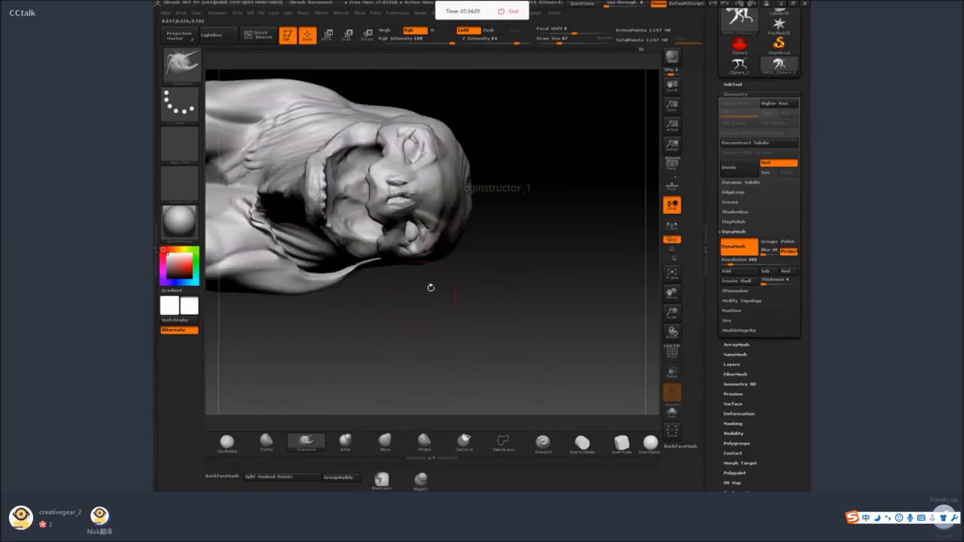
pyautogui.moveTo(440, 230); pyautogui.dragTo(419, 235)
pyautogui.press('space')
pyautogui.moveTo(503, 188)
pyautogui.mouseDown()
pyautogui.moveTo(565, 146)
pyautogui.moveTo(546, 138)
pyautogui.moveTo(520, 162)
pyautogui.mouseUp()
# Build up the forms around the creature's open mouth and jaw with a resized ClayBuildup brush.
pyautogui.click(229, 443)
pyautogui.moveTo(515, 198)
pyautogui.mouseDown()
pyautogui.moveTo(513, 237)
pyautogui.moveTo(482, 280)
pyautogui.moveTo(472, 276)
pyautogui.mouseUp()
pyautogui.press('space')
pyautogui.moveTo(532, 266); pyautogui.dragTo(544, 217)
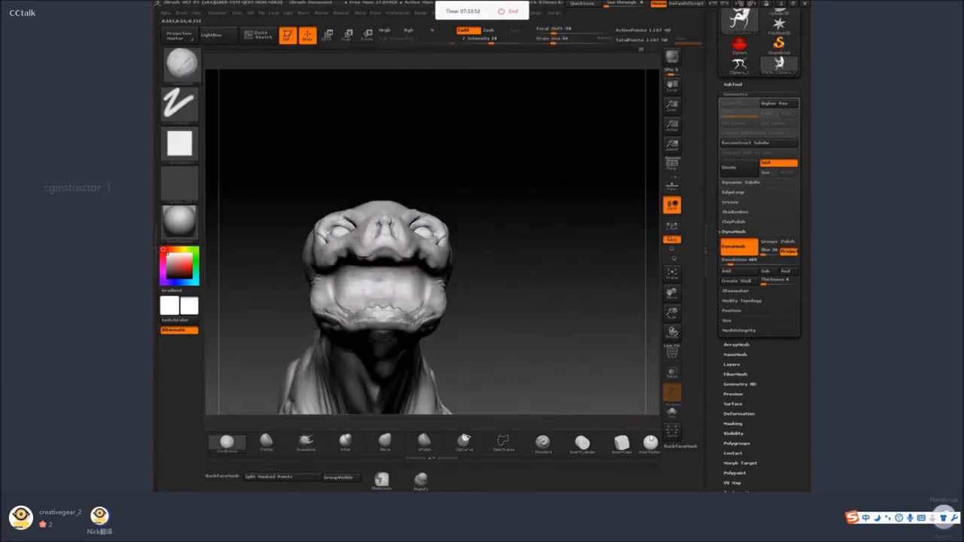
pyautogui.moveTo(544, 264); pyautogui.dragTo(545, 238)
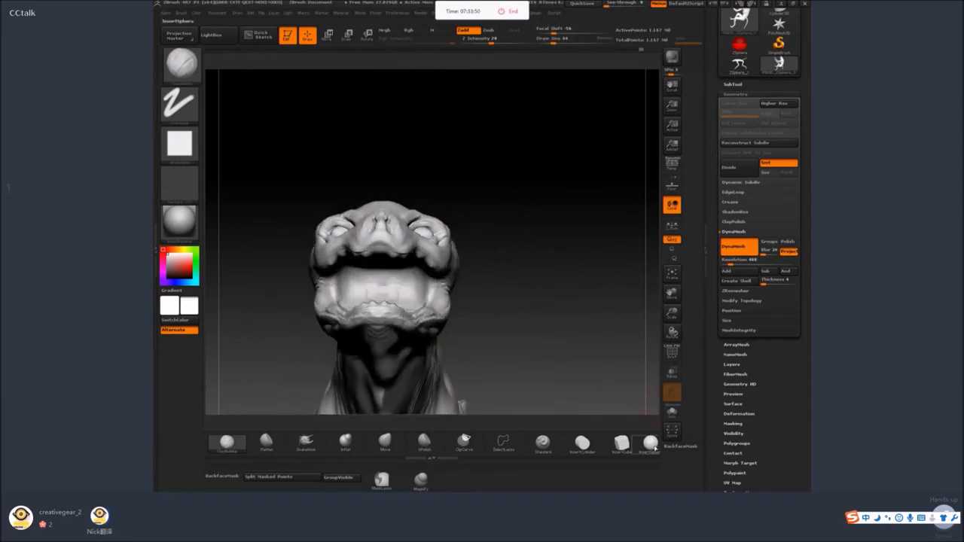
# Insert a sphere inside the creature's lower jaw as the base for a gum piece.
pyautogui.click(649, 444)
pyautogui.moveTo(511, 310)
pyautogui.mouseDown()
pyautogui.moveTo(502, 262)
pyautogui.moveTo(395, 317)
pyautogui.mouseUp()
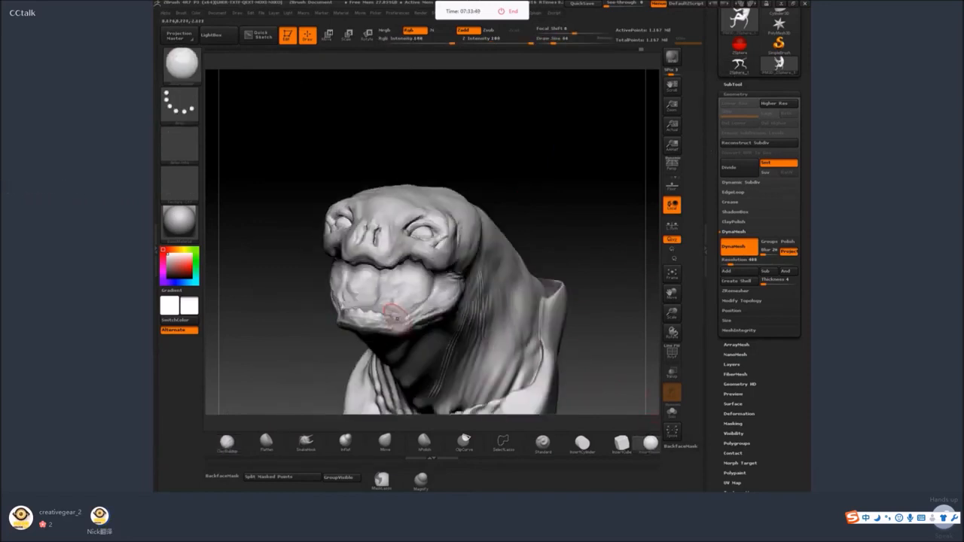
pyautogui.moveTo(534, 225); pyautogui.dragTo(393, 404)
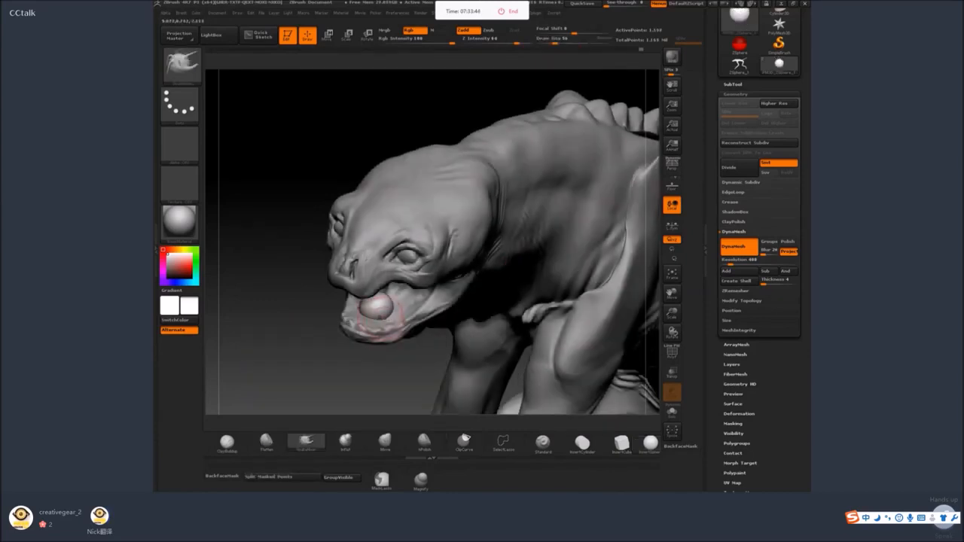
# Pull the sphere into a U-shaped gum with SnakeHook, isolate it and smooth its thick middle.
pyautogui.moveTo(375, 331)
pyautogui.mouseDown()
pyautogui.moveTo(378, 311)
pyautogui.moveTo(382, 323)
pyautogui.moveTo(533, 277)
pyautogui.moveTo(383, 317)
pyautogui.mouseUp()
pyautogui.moveTo(584, 377); pyautogui.dragTo(533, 366)
pyautogui.click(672, 412)
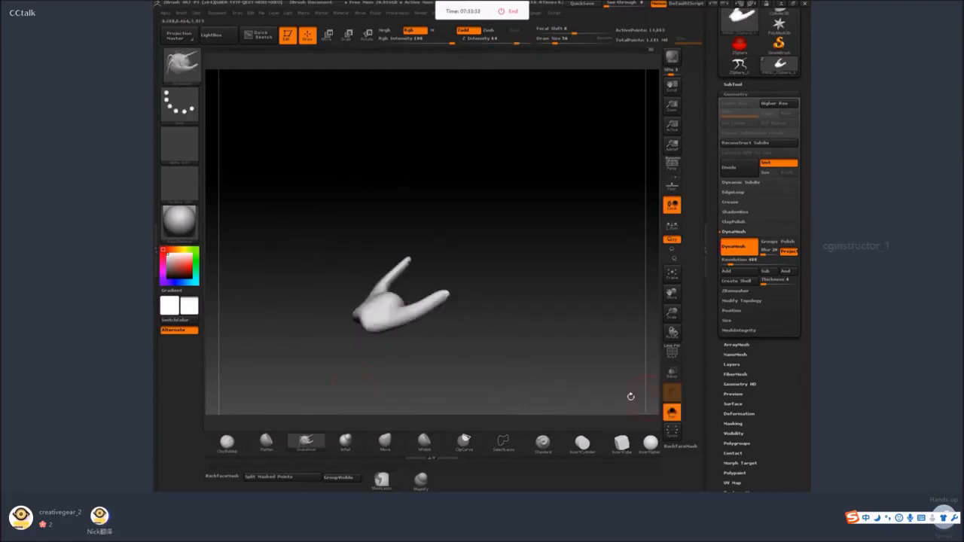
pyautogui.moveTo(455, 366)
pyautogui.mouseDown()
pyautogui.moveTo(354, 377)
pyautogui.moveTo(352, 354)
pyautogui.mouseUp()
pyautogui.press('space')
pyautogui.moveTo(387, 279); pyautogui.dragTo(357, 296)
pyautogui.keyDown('shift'); pyautogui.moveTo(361, 301); pyautogui.dragTo(368, 314); pyautogui.keyUp('shift')
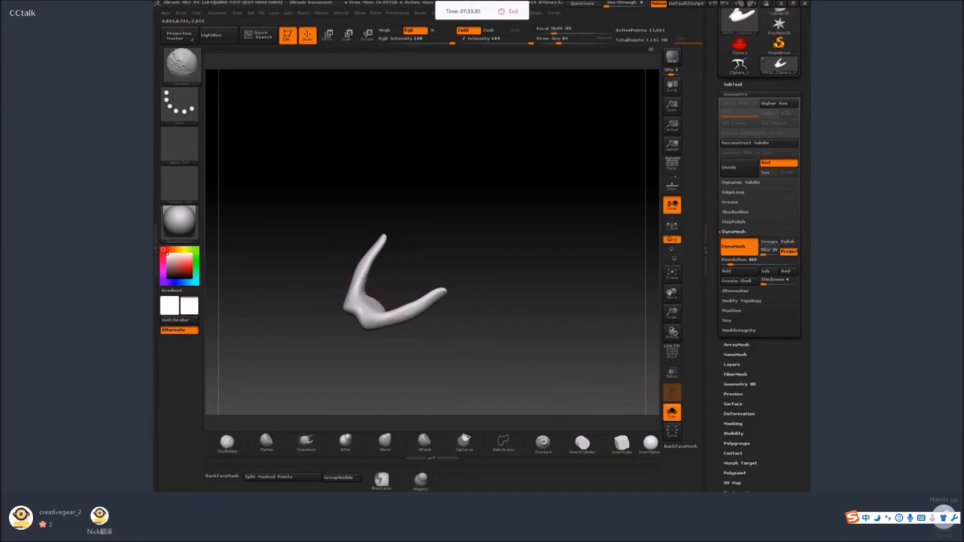
# Flatten the middle and arms of the isolated gum piece with a resized Flatten brush.
pyautogui.moveTo(365, 377); pyautogui.dragTo(302, 383)
pyautogui.press('2')
pyautogui.press('space')
pyautogui.moveTo(351, 354); pyautogui.dragTo(348, 354)
pyautogui.moveTo(384, 316)
pyautogui.mouseDown()
pyautogui.moveTo(377, 291)
pyautogui.moveTo(419, 276)
pyautogui.moveTo(452, 291)
pyautogui.moveTo(464, 325)
pyautogui.moveTo(438, 335)
pyautogui.mouseUp()
pyautogui.keyDown('ctrl'); pyautogui.keyDown('shift'); pyautogui.click(426, 278); pyautogui.keyUp('shift'); pyautogui.keyUp('ctrl')
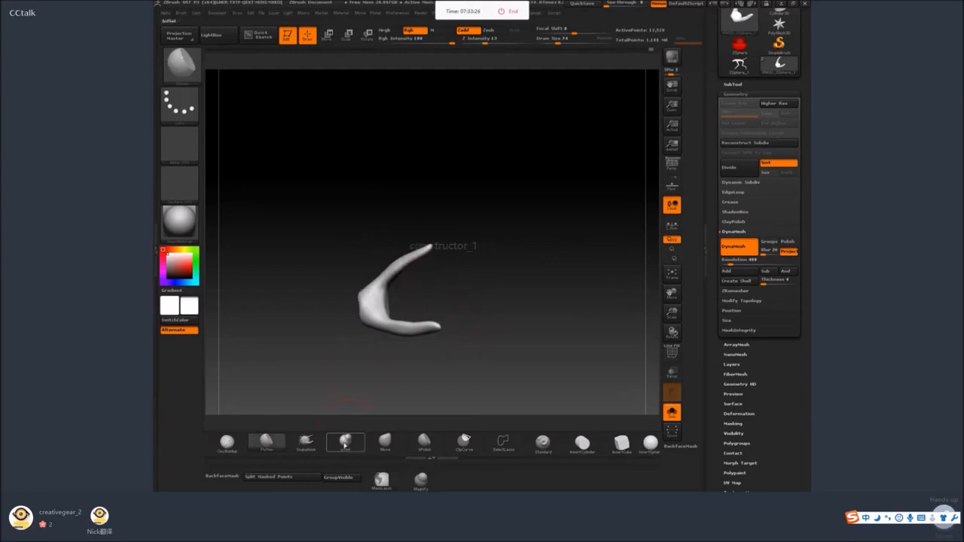
# Inflate the thin arms of the gum piece and bring the whole head back into view.
pyautogui.click(346, 445)
pyautogui.moveTo(386, 283); pyautogui.dragTo(430, 247)
pyautogui.keyDown('shift'); pyautogui.moveTo(396, 275); pyautogui.dragTo(381, 300); pyautogui.keyUp('shift')
pyautogui.moveTo(520, 289); pyautogui.dragTo(551, 267)
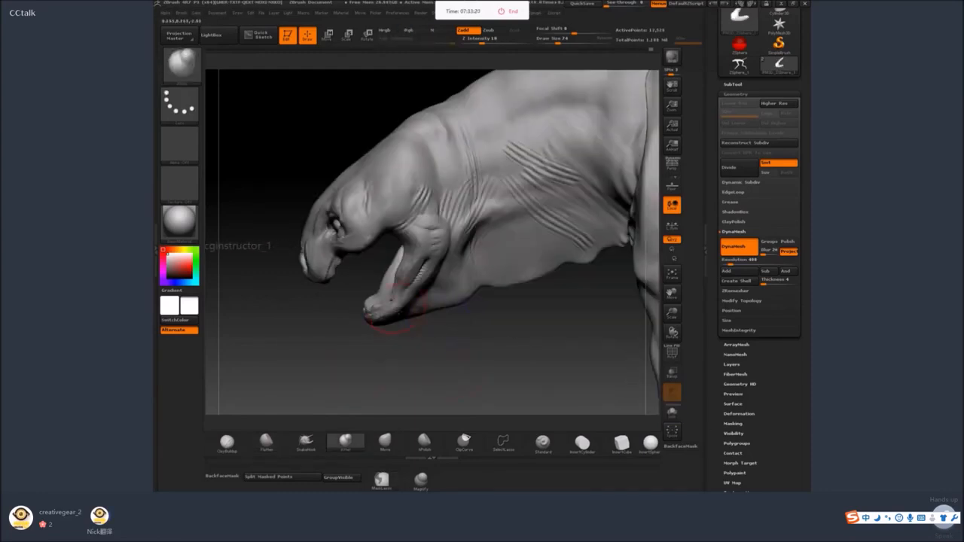
# Flatten the front of the gum piece so that it sits inside the creature's lower jaw.
pyautogui.press('space')
pyautogui.click(267, 443)
pyautogui.moveTo(316, 354)
pyautogui.mouseDown()
pyautogui.moveTo(421, 274)
pyautogui.moveTo(419, 281)
pyautogui.mouseUp()
pyautogui.press('space')
pyautogui.moveTo(398, 352); pyautogui.dragTo(452, 338)
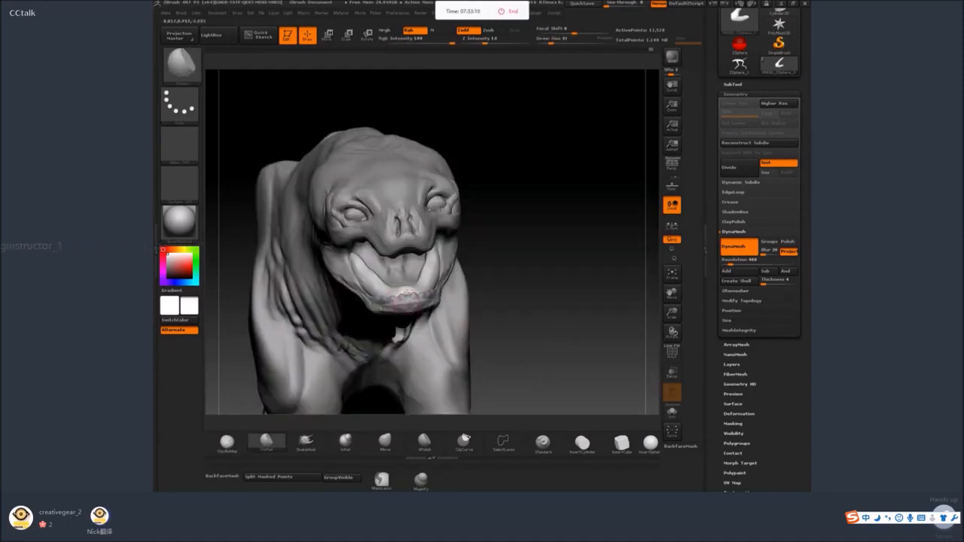
pyautogui.moveTo(503, 285); pyautogui.dragTo(458, 273)
# Build up clay along the sides of the gum piece with ClayBuildup, reducing the draw size to 17.
pyautogui.click(233, 443)
pyautogui.keyDown('alt'); pyautogui.moveTo(316, 369); pyautogui.dragTo(332, 386); pyautogui.keyUp('alt')
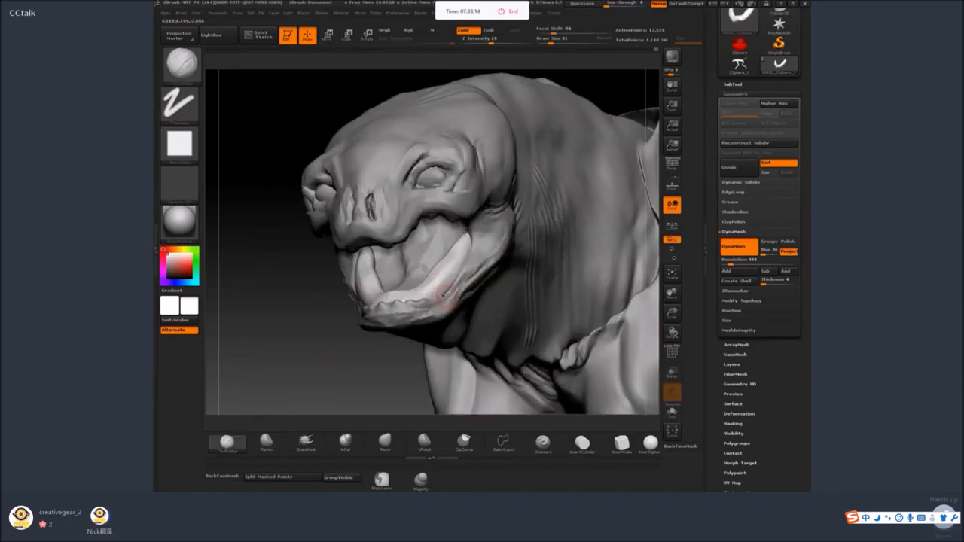
pyautogui.press('space')
pyautogui.moveTo(448, 293); pyautogui.dragTo(442, 290)
pyautogui.press('space')
pyautogui.keyDown('shift'); pyautogui.moveTo(463, 258); pyautogui.dragTo(451, 279); pyautogui.keyUp('shift')
pyautogui.moveTo(407, 363); pyautogui.dragTo(362, 362)
pyautogui.moveTo(437, 291); pyautogui.dragTo(471, 235)
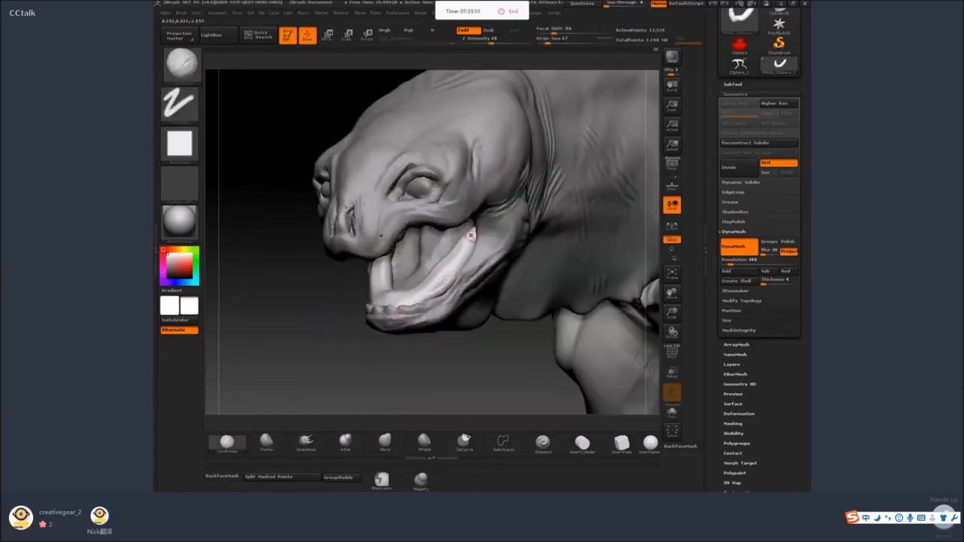
# Carve a row of round tooth sockets around the gum piece with ClayBuildup at draw size 23.
pyautogui.moveTo(339, 369); pyautogui.dragTo(396, 362)
pyautogui.press('space')
pyautogui.moveTo(401, 300); pyautogui.dragTo(405, 299)
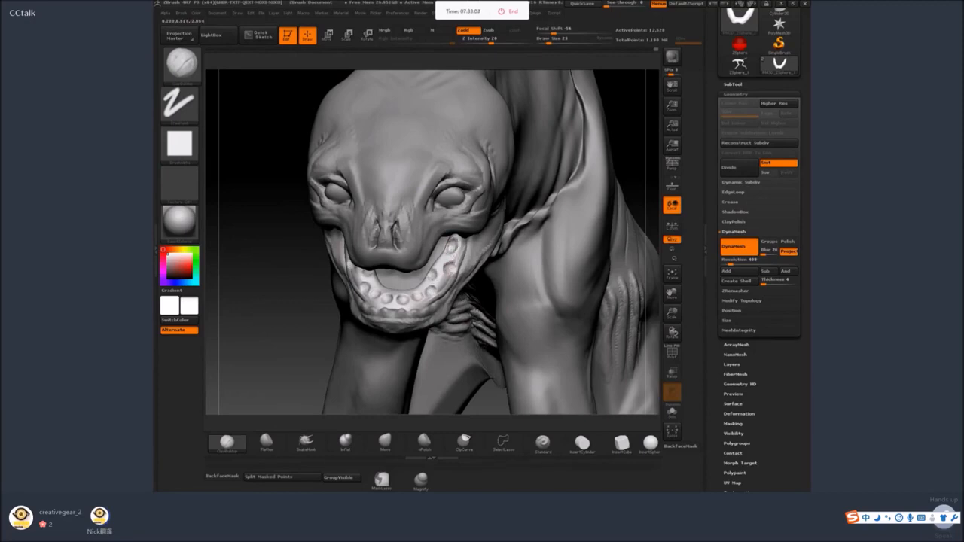
pyautogui.press('space')
pyautogui.moveTo(403, 302); pyautogui.dragTo(404, 303)
pyautogui.press('space')
# Raise small rounded teeth inside the gum sockets along the front and side using draw sizes 14 and 22.
pyautogui.press('shift')
pyautogui.press('space')
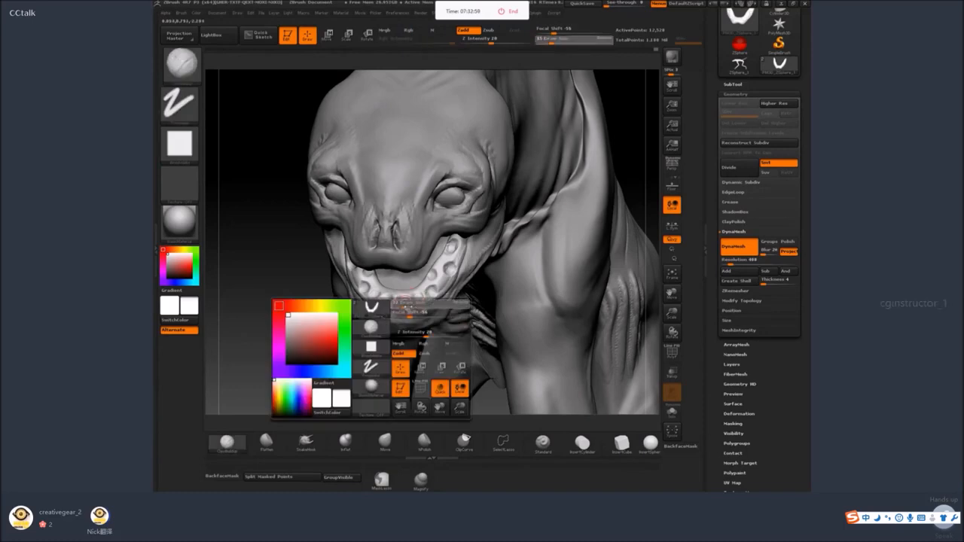
pyautogui.keyDown('ctrl'); pyautogui.moveTo(403, 305); pyautogui.dragTo(400, 320, button='right'); pyautogui.keyUp('ctrl')
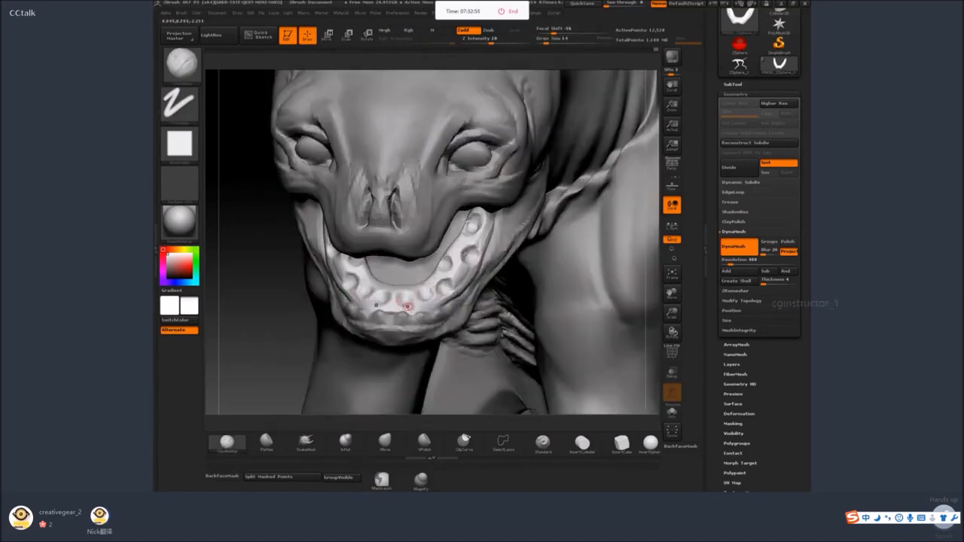
pyautogui.press('space')
pyautogui.moveTo(401, 302); pyautogui.dragTo(410, 302)
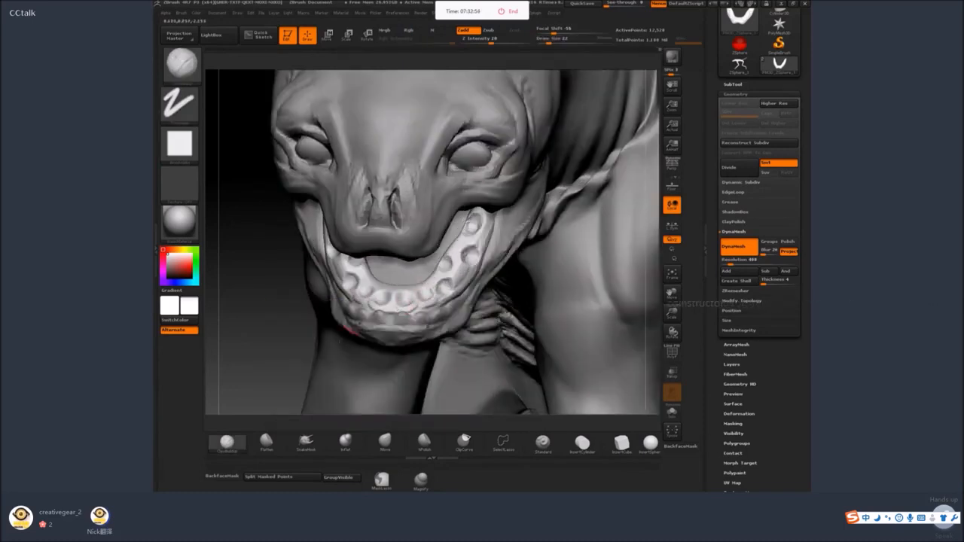
pyautogui.moveTo(351, 330); pyautogui.dragTo(300, 346, button='right')
pyautogui.moveTo(456, 290)
pyautogui.mouseDown()
pyautogui.moveTo(454, 278)
pyautogui.moveTo(476, 260)
pyautogui.mouseUp()
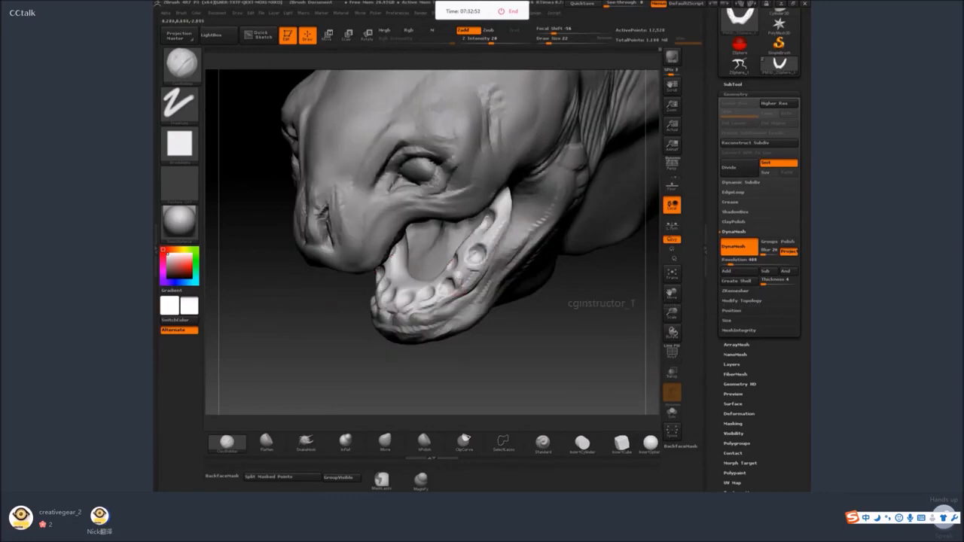
# Isolate the gum piece and reshape its inner edge and curve with a larger SnakeHook brush.
pyautogui.click(672, 412)
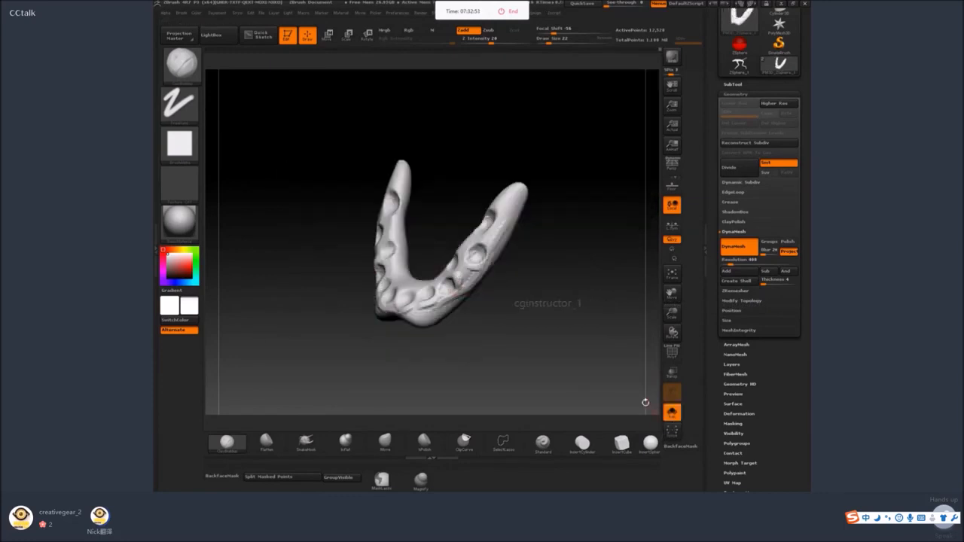
pyautogui.click(305, 441)
pyautogui.press('space')
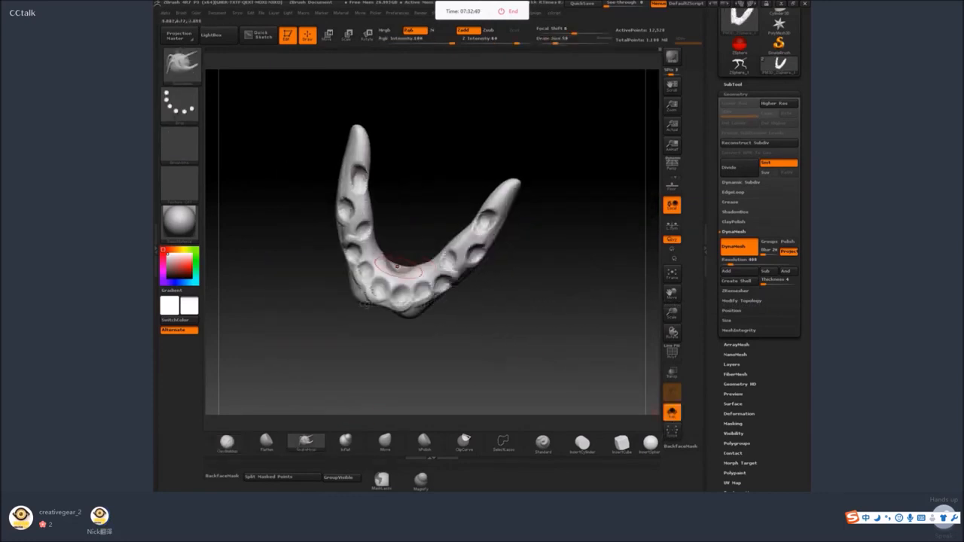
pyautogui.moveTo(407, 335); pyautogui.dragTo(388, 339, button='right')
pyautogui.press('space')
pyautogui.moveTo(376, 331); pyautogui.dragTo(379, 331)
pyautogui.moveTo(387, 283)
pyautogui.mouseDown()
pyautogui.moveTo(391, 267)
pyautogui.moveTo(446, 265)
pyautogui.mouseUp()
pyautogui.moveTo(430, 241); pyautogui.dragTo(403, 235, button='right')
pyautogui.keyDown('shift'); pyautogui.moveTo(376, 230); pyautogui.dragTo(399, 250); pyautogui.keyUp('shift')
pyautogui.moveTo(412, 226)
pyautogui.mouseDown(button='right')
pyautogui.moveTo(412, 237)
pyautogui.moveTo(420, 215)
pyautogui.moveTo(470, 180)
pyautogui.moveTo(439, 206)
pyautogui.mouseUp(button='right')
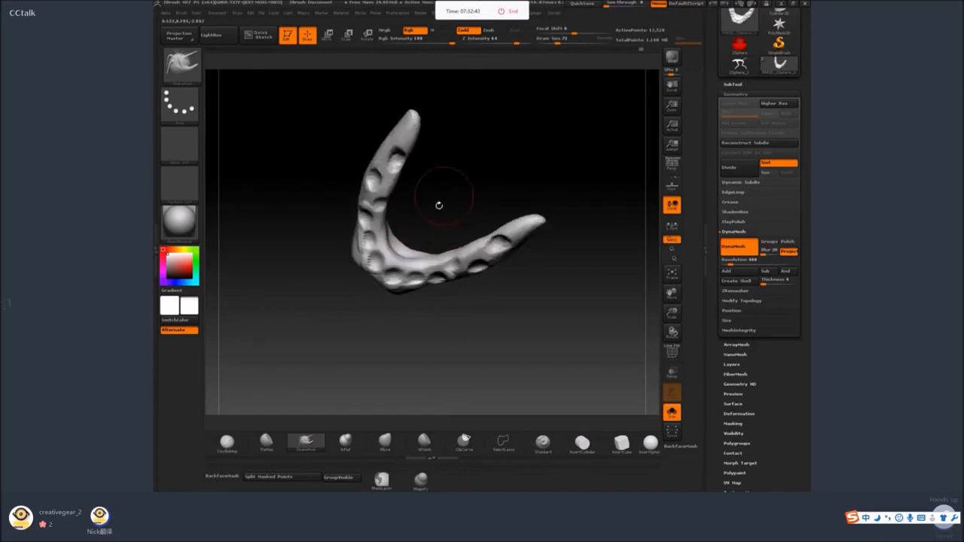
# Adjust the side arm and front edge of the gum piece with SnakeHook, reducing the draw size to 40.
pyautogui.keyDown('shift'); pyautogui.moveTo(451, 260); pyautogui.dragTo(477, 260); pyautogui.keyUp('shift')
pyautogui.moveTo(512, 310); pyautogui.dragTo(509, 324, button='right')
pyautogui.press('space')
pyautogui.moveTo(418, 314); pyautogui.dragTo(413, 314)
pyautogui.moveTo(412, 315); pyautogui.dragTo(400, 332, button='right')
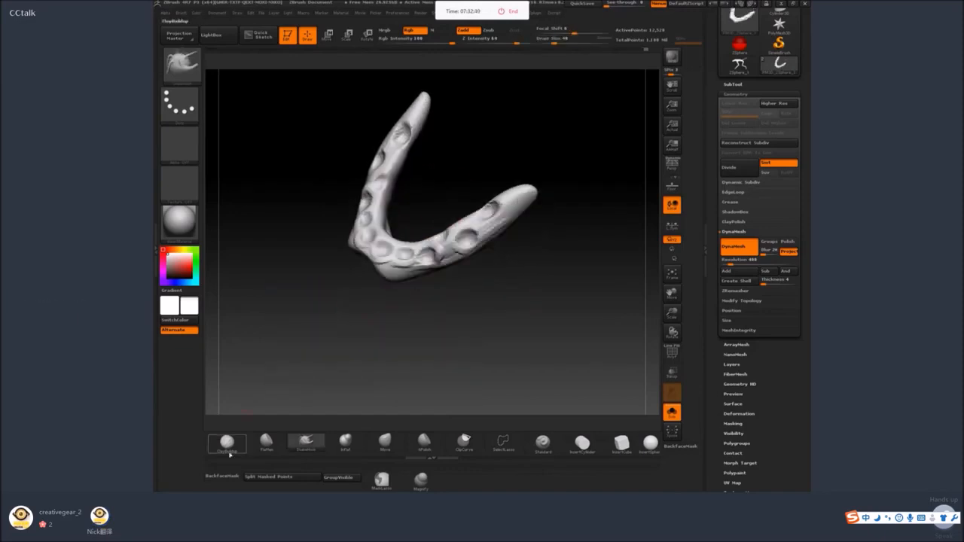
# Build up the outer surface of the lower gum with ClayBuildup and smooth it against the jaw.
pyautogui.click(227, 443)
pyautogui.moveTo(426, 293)
pyautogui.mouseDown(button='right')
pyautogui.moveTo(441, 293)
pyautogui.moveTo(427, 253)
pyautogui.mouseUp(button='right')
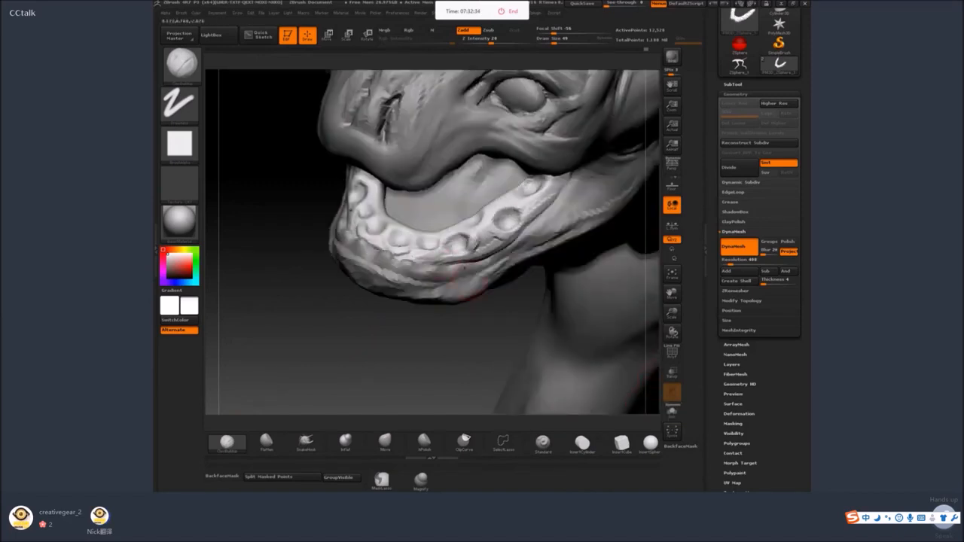
pyautogui.press('space')
pyautogui.moveTo(446, 261); pyautogui.dragTo(441, 261)
pyautogui.press('shift')
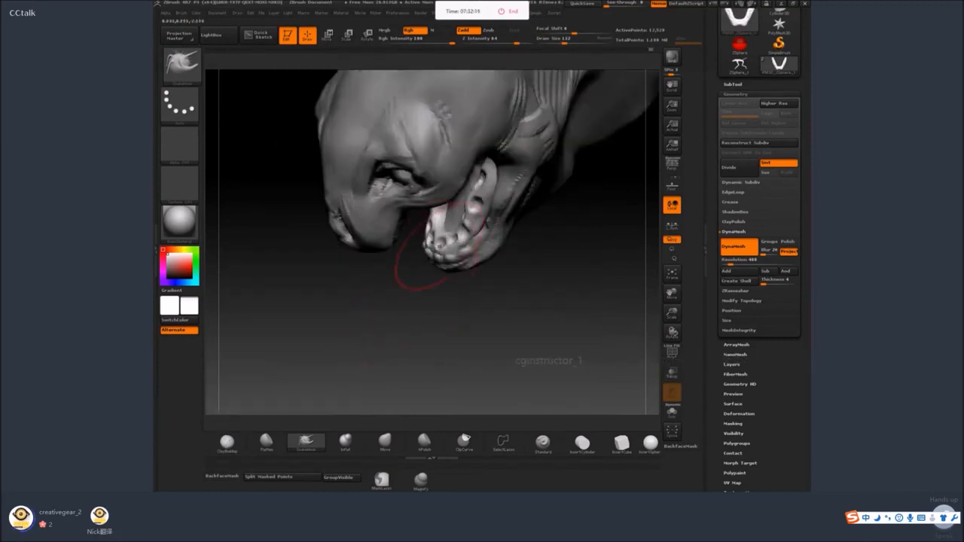
# Fit the lower gum's side arms and front to the inside of the jaw using a larger SnakeHook brush.
pyautogui.moveTo(434, 293); pyautogui.dragTo(384, 290)
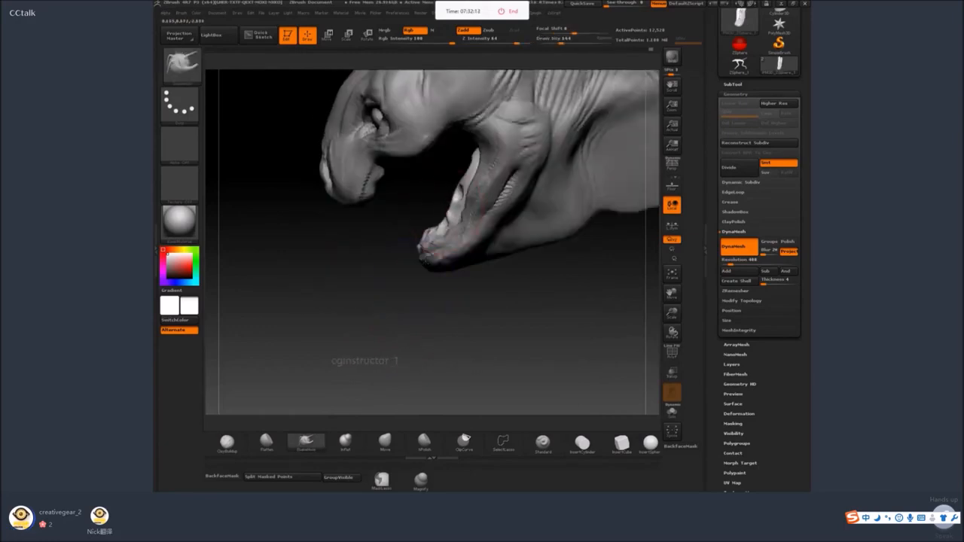
pyautogui.moveTo(450, 220); pyautogui.dragTo(480, 156)
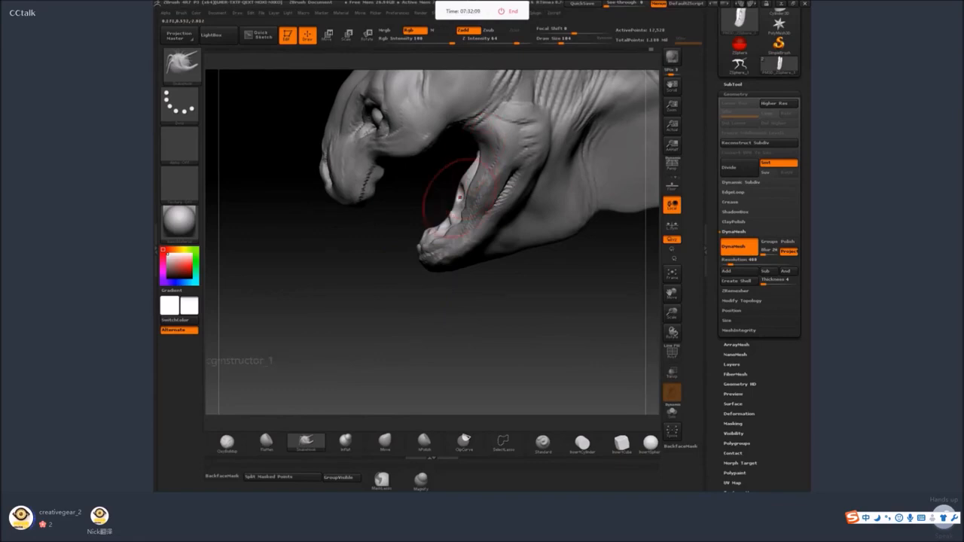
pyautogui.press('space')
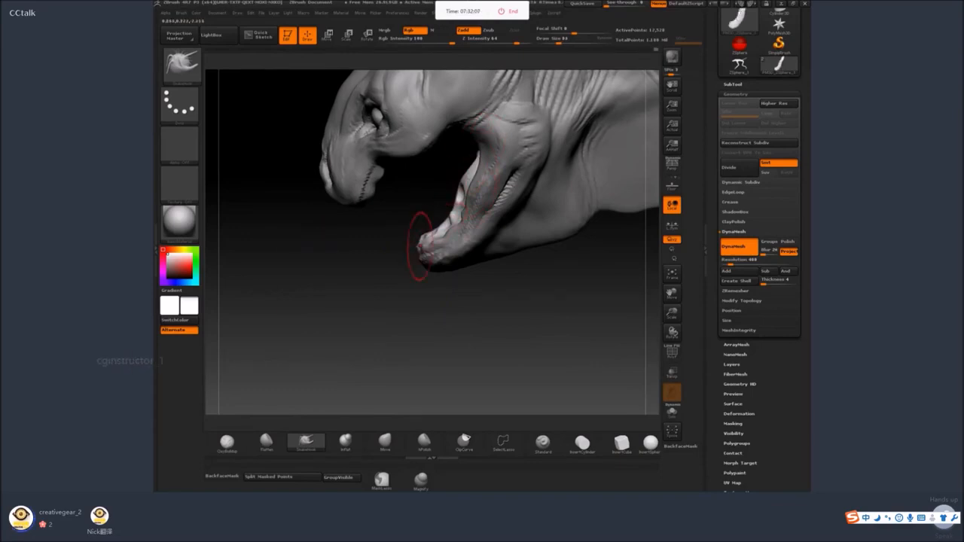
pyautogui.keyDown('shift'); pyautogui.moveTo(414, 264); pyautogui.dragTo(416, 322); pyautogui.keyUp('shift')
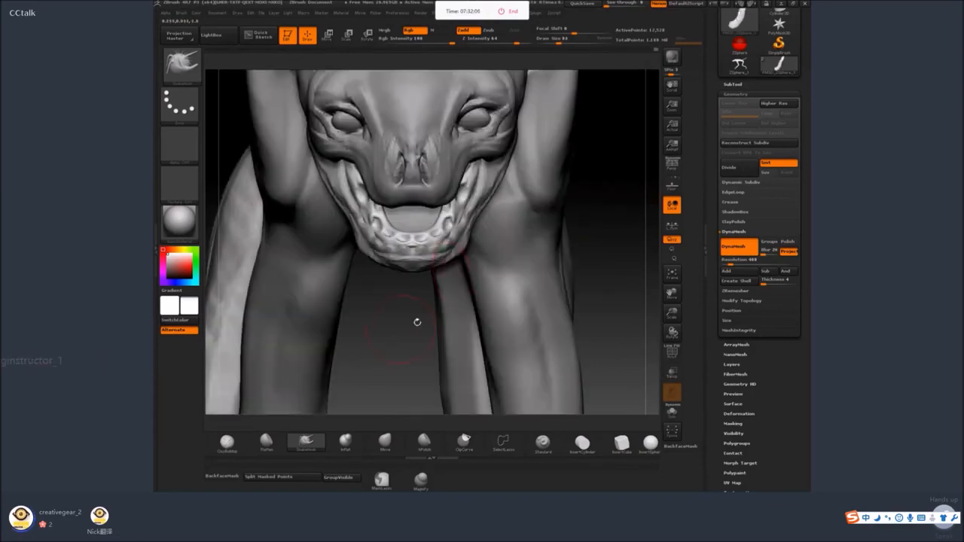
# Insert a mirrored pair of spheres in the two front gum sockets and split them off from the masked gum.
pyautogui.click(649, 443)
pyautogui.keyDown('alt'); pyautogui.moveTo(586, 312); pyautogui.dragTo(589, 296); pyautogui.keyUp('alt')
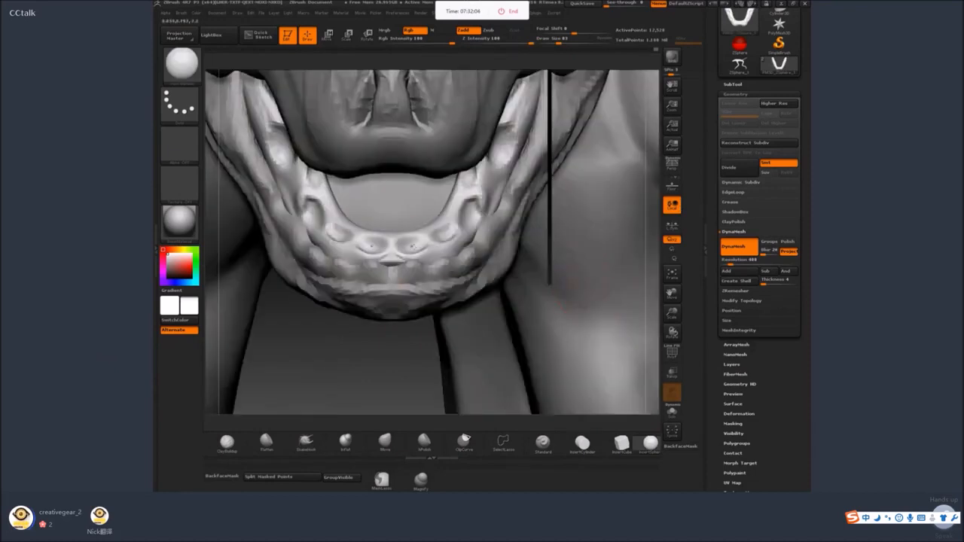
pyautogui.moveTo(412, 245); pyautogui.dragTo(430, 254)
pyautogui.click(302, 476)
pyautogui.moveTo(402, 382); pyautogui.dragTo(428, 283)
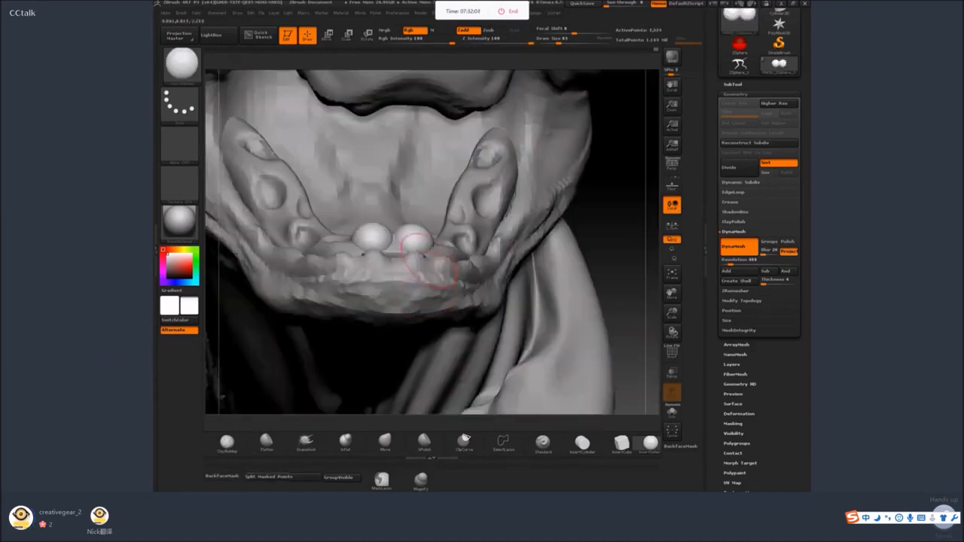
# Insert spheres into the remaining lower sockets, sizing each to its hole, and clear the mask from the teeth.
pyautogui.moveTo(592, 222); pyautogui.dragTo(587, 280)
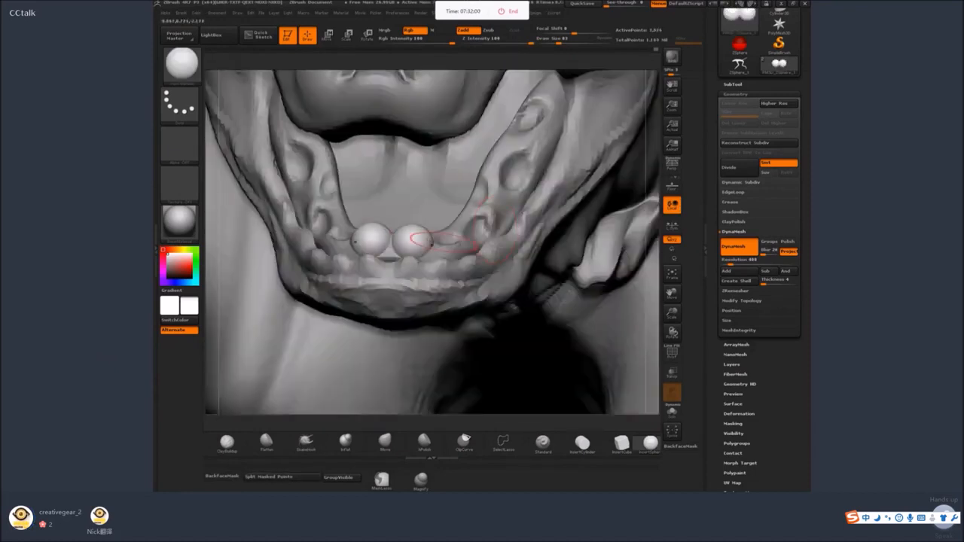
pyautogui.moveTo(445, 235); pyautogui.dragTo(478, 226)
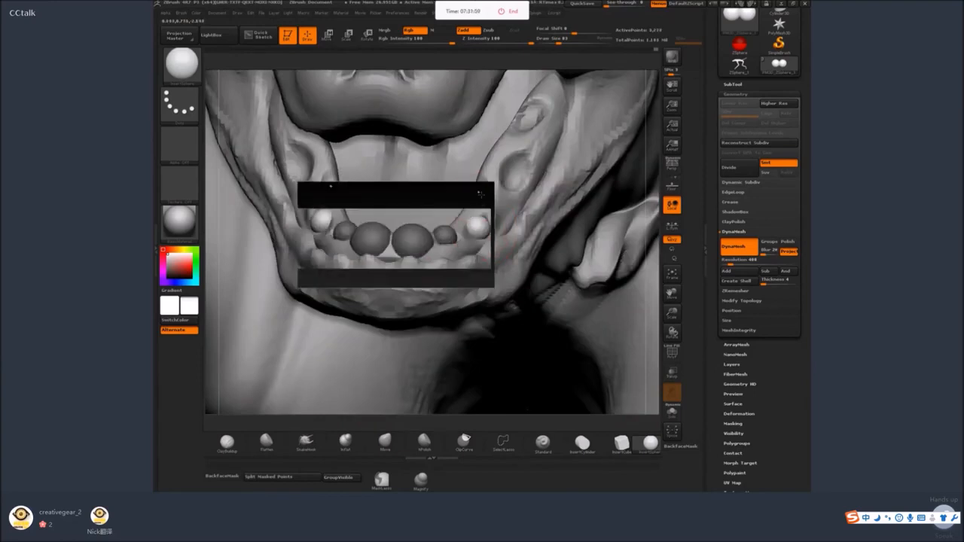
pyautogui.moveTo(477, 190); pyautogui.dragTo(527, 158)
pyautogui.moveTo(529, 111); pyautogui.dragTo(532, 126)
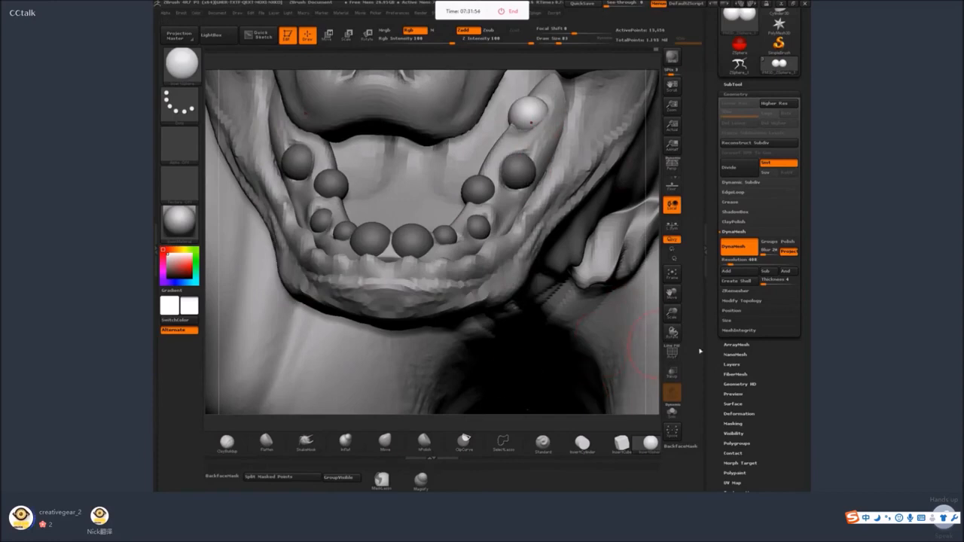
pyautogui.press('f')
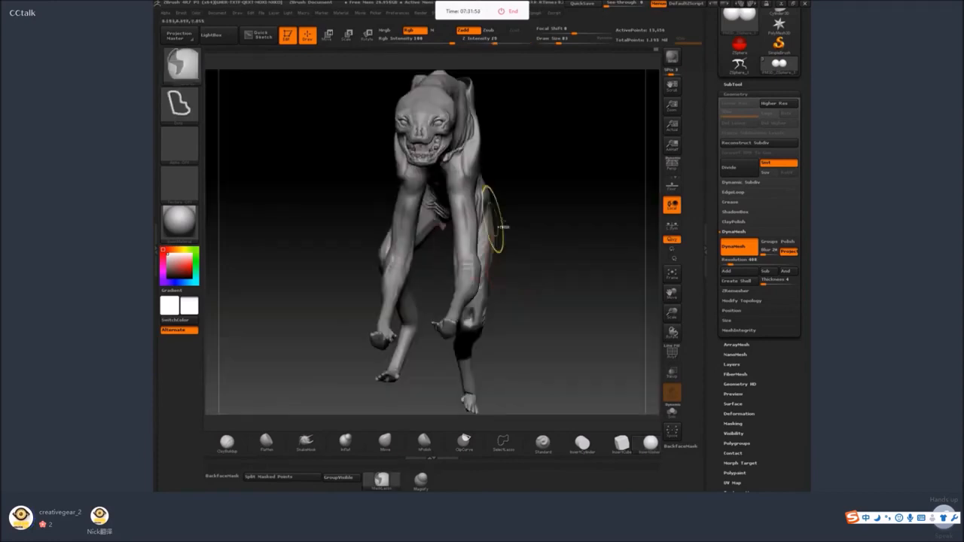
pyautogui.moveTo(504, 227)
pyautogui.keyDown('ctrl'); pyautogui.mouseDown()
pyautogui.moveTo(563, 241)
pyautogui.moveTo(432, 263)
pyautogui.moveTo(567, 358)
pyautogui.mouseUp(); pyautogui.keyUp('ctrl')
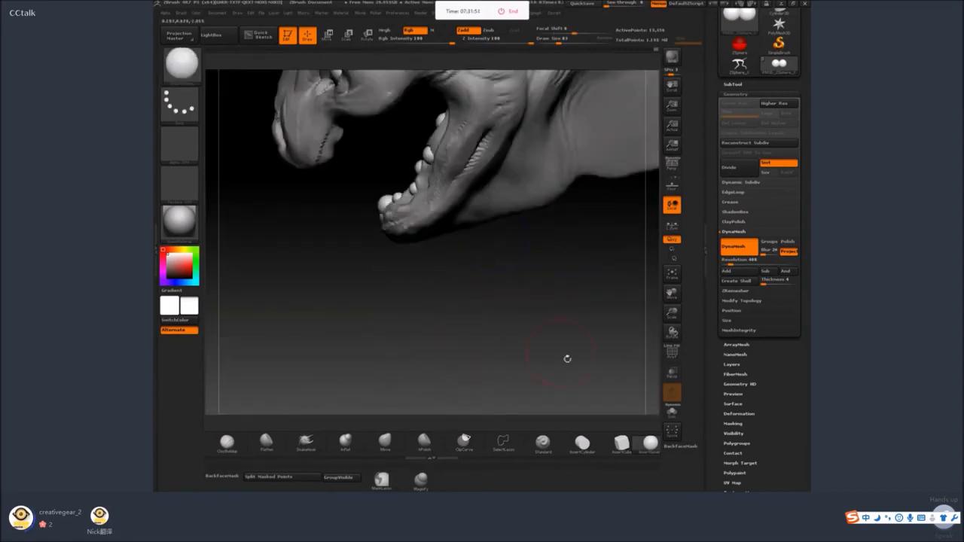
# Stretch the lower tooth spheres upward into elongated teeth with SnakeHook, reducing the draw size to 56.
pyautogui.click(303, 444)
pyautogui.moveTo(384, 203)
pyautogui.mouseDown()
pyautogui.moveTo(372, 194)
pyautogui.moveTo(394, 194)
pyautogui.mouseUp()
pyautogui.press('space')
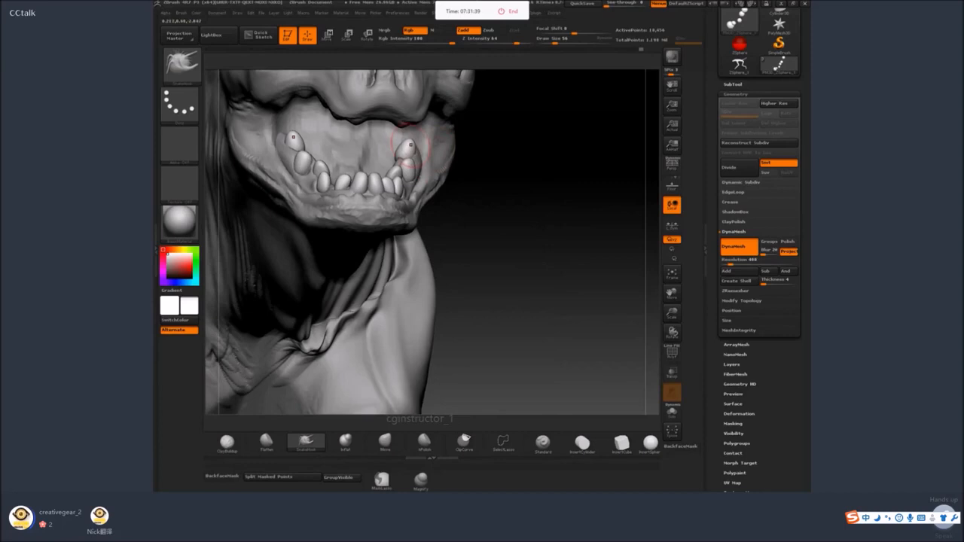
pyautogui.moveTo(410, 145)
pyautogui.mouseDown()
pyautogui.moveTo(403, 137)
pyautogui.moveTo(407, 158)
pyautogui.mouseUp()
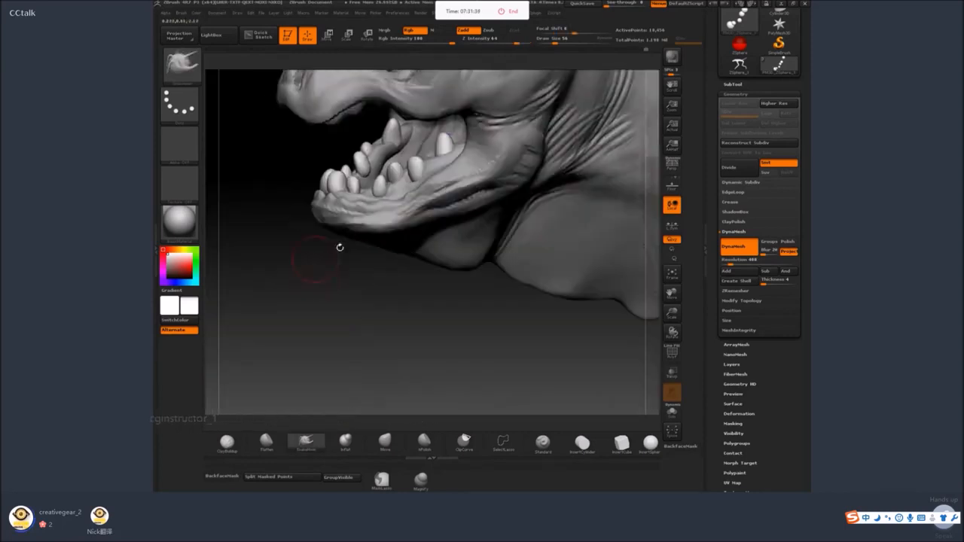
# Add volume to the lower side and front teeth with ClayBuildup at a small draw size.
pyautogui.click(227, 441)
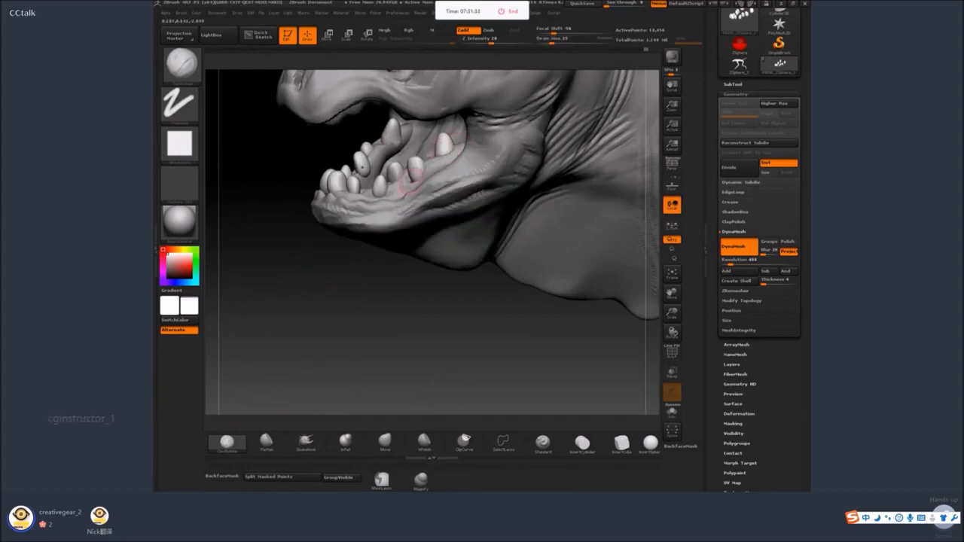
pyautogui.moveTo(411, 182); pyautogui.dragTo(437, 148, button='right')
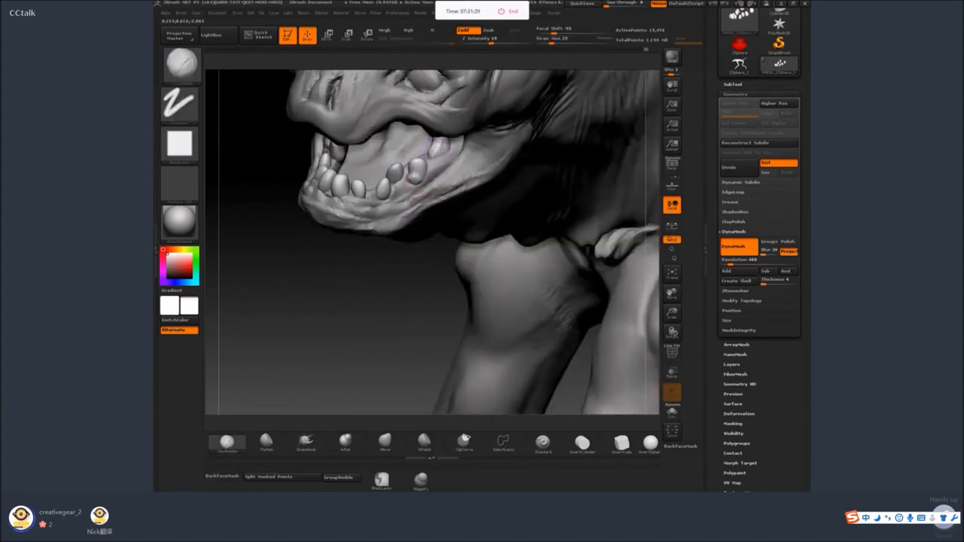
pyautogui.moveTo(424, 186)
pyautogui.keyDown('shift'); pyautogui.mouseDown()
pyautogui.moveTo(382, 206)
pyautogui.moveTo(390, 199)
pyautogui.moveTo(362, 201)
pyautogui.mouseUp(); pyautogui.keyUp('shift')
pyautogui.press('s')
pyautogui.press('s')
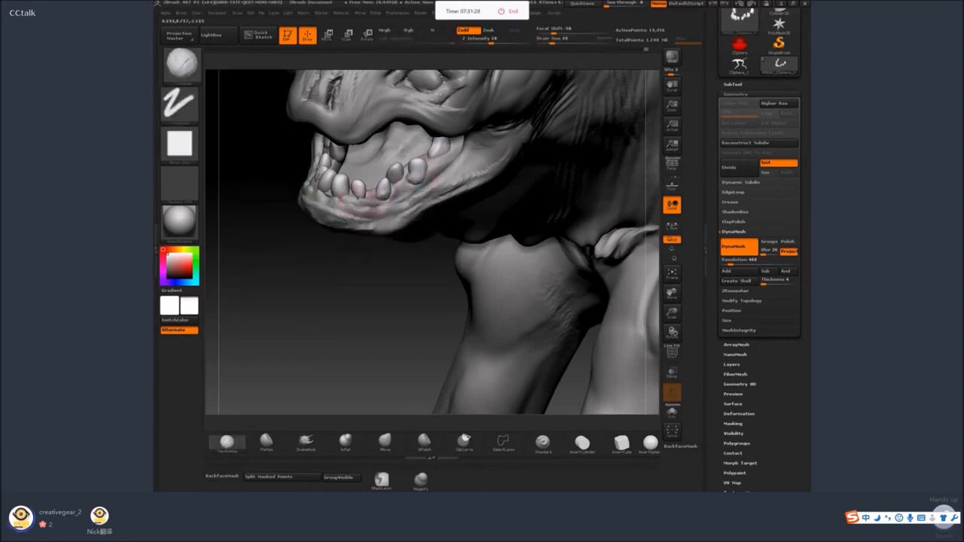
pyautogui.moveTo(431, 183)
pyautogui.mouseDown(button='right')
pyautogui.moveTo(369, 197)
pyautogui.moveTo(371, 220)
pyautogui.mouseUp(button='right')
# Flatten the faces of the lower teeth around the jaw with the Flatten brush.
pyautogui.moveTo(312, 369); pyautogui.dragTo(350, 372)
pyautogui.click(306, 443)
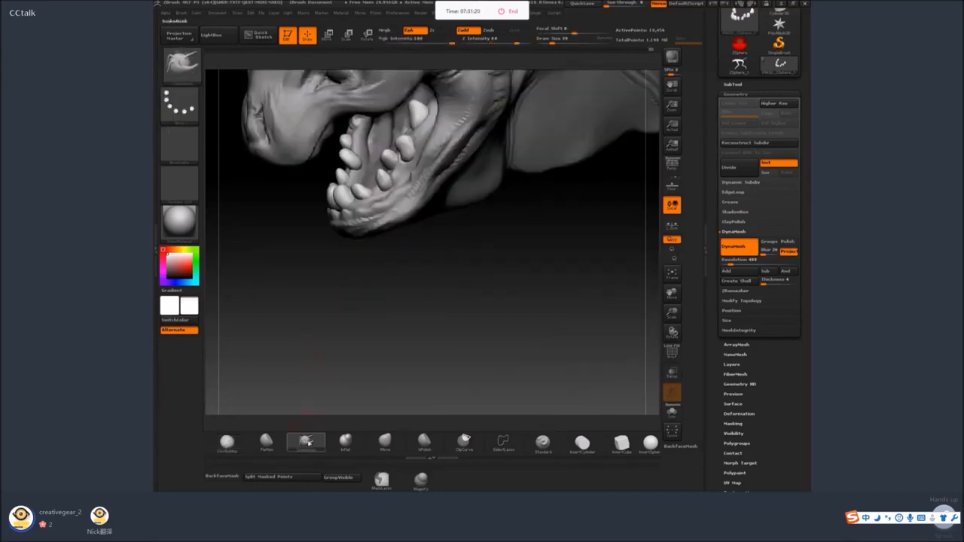
pyautogui.click(266, 442)
pyautogui.moveTo(290, 398); pyautogui.dragTo(330, 374)
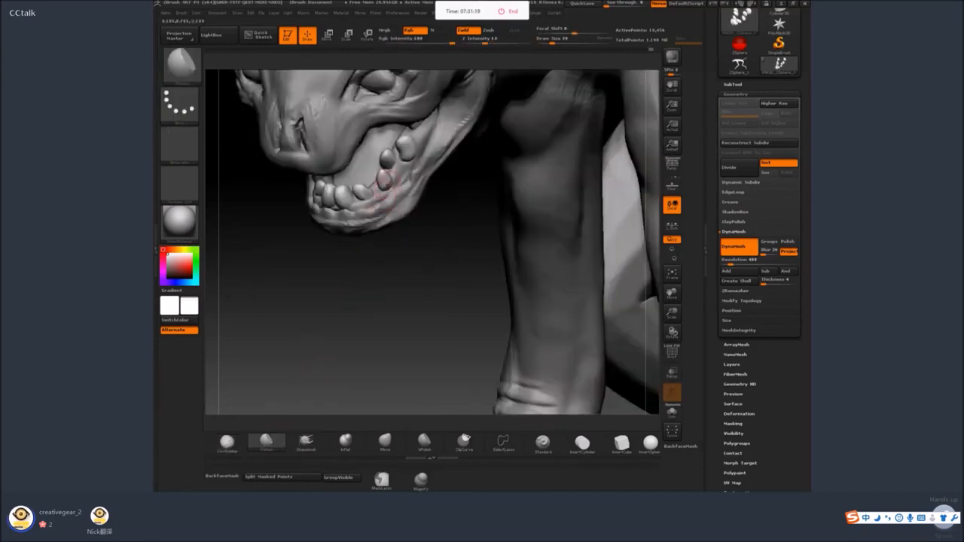
pyautogui.moveTo(427, 266); pyautogui.dragTo(400, 238)
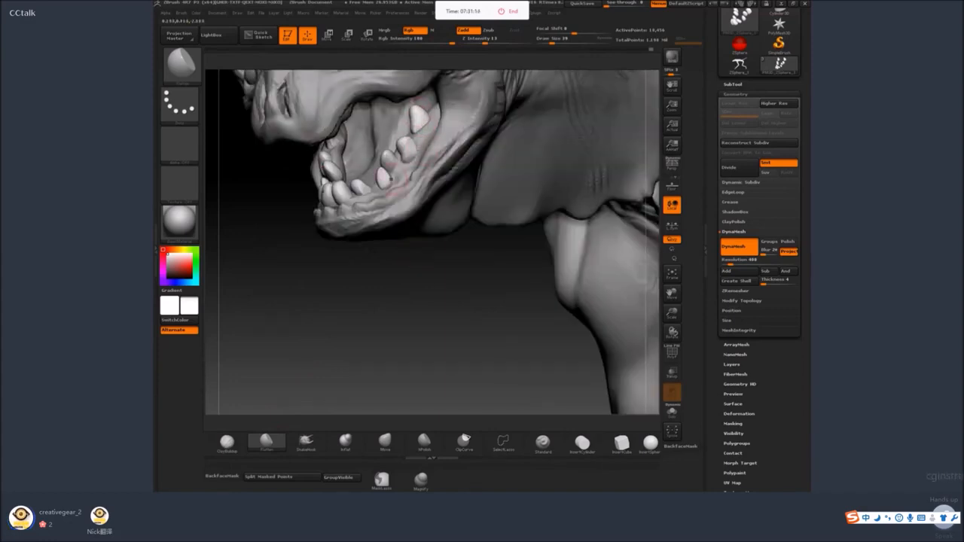
pyautogui.moveTo(343, 284); pyautogui.dragTo(426, 277)
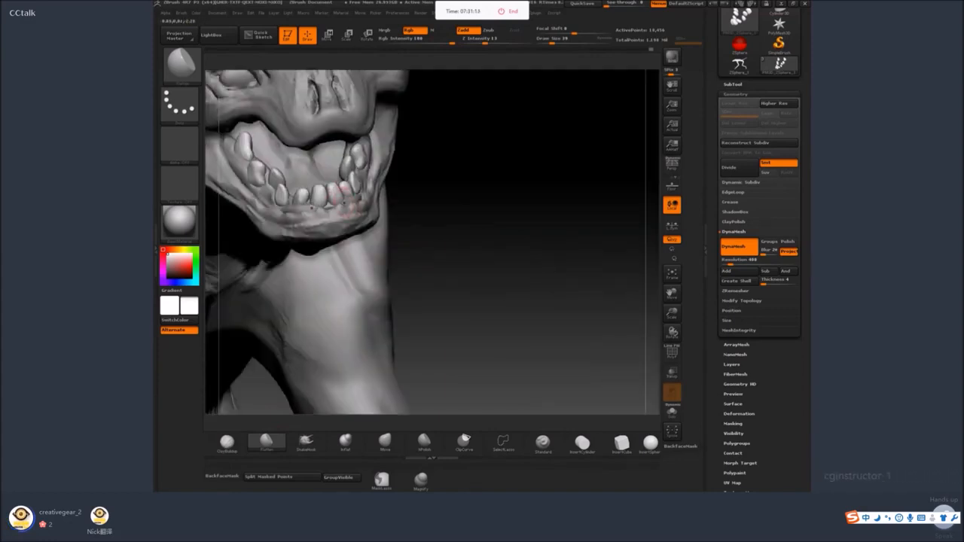
pyautogui.moveTo(545, 178); pyautogui.dragTo(503, 226)
pyautogui.moveTo(361, 299); pyautogui.dragTo(408, 171)
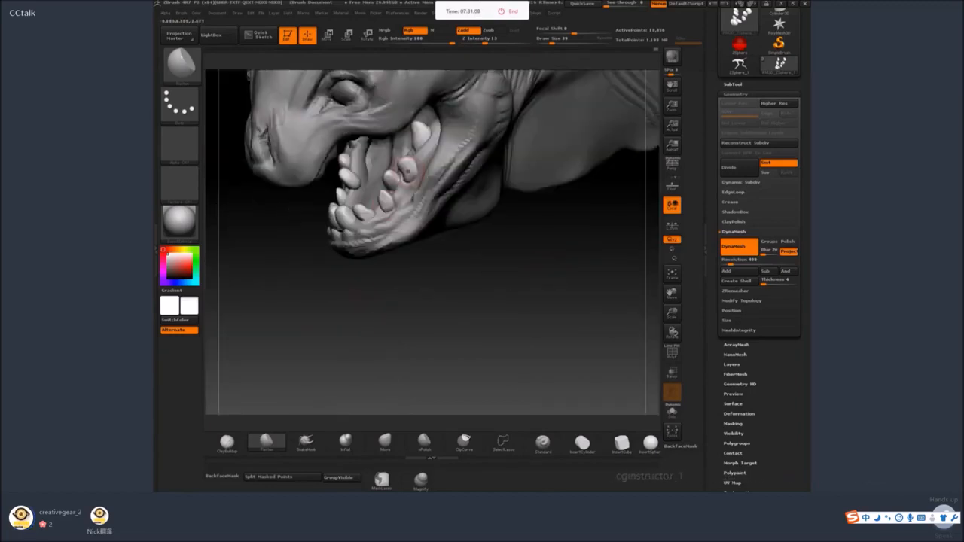
# Pull the lower tooth tips into sharper points with SnakeHook at draw size 20.
pyautogui.click(306, 442)
pyautogui.moveTo(450, 275); pyautogui.dragTo(384, 245)
pyautogui.press('space')
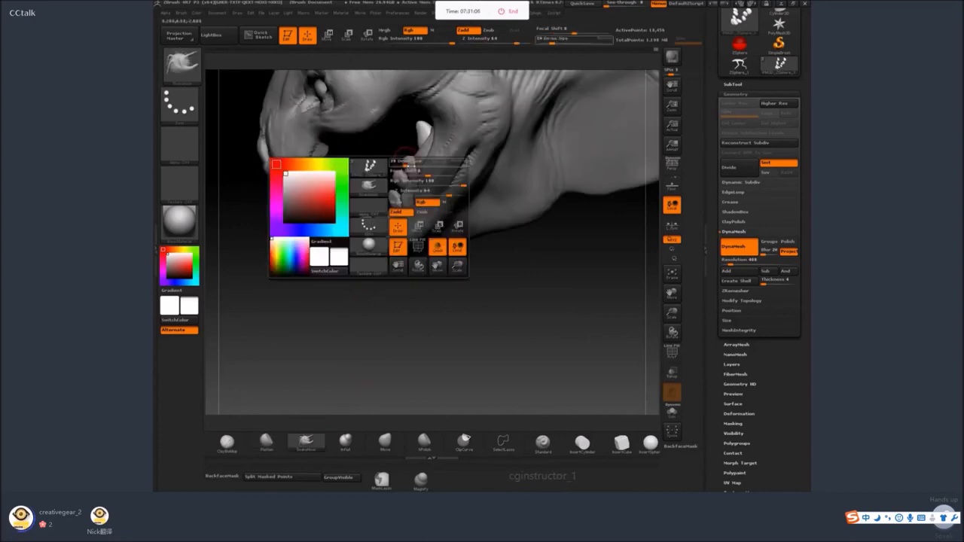
pyautogui.moveTo(410, 166); pyautogui.dragTo(404, 160)
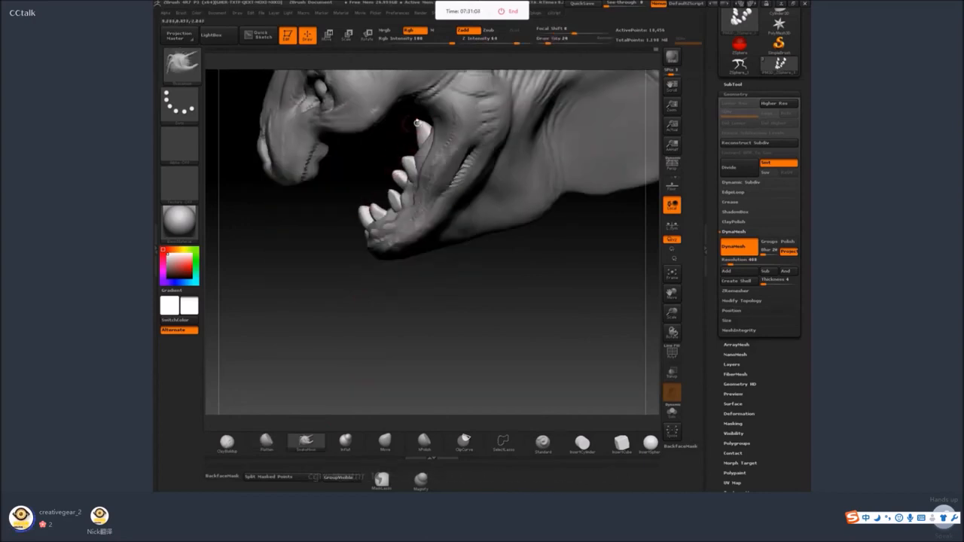
pyautogui.moveTo(422, 323); pyautogui.dragTo(476, 336)
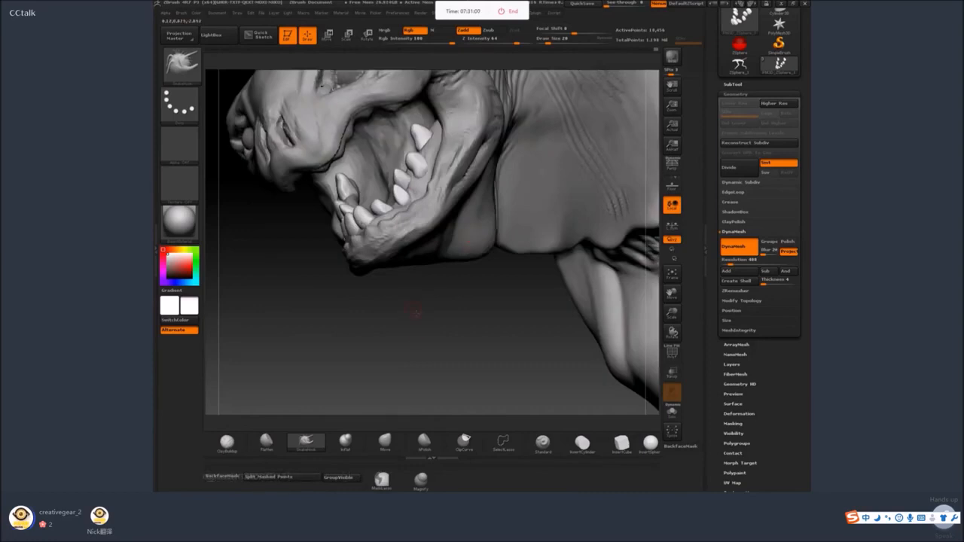
pyautogui.moveTo(414, 311); pyautogui.dragTo(509, 325)
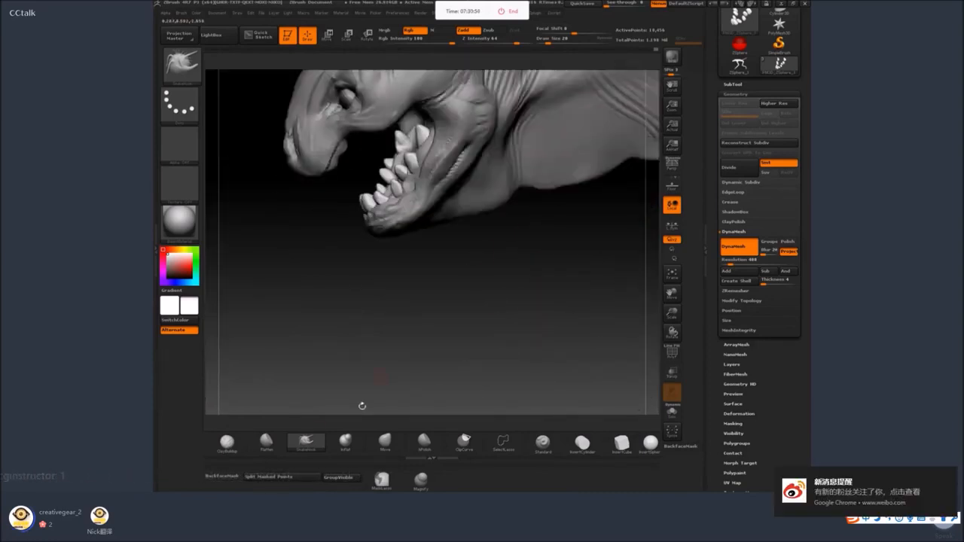
# Insert a sphere inside the front of the upper jaw as the base for the upper gum.
pyautogui.click(651, 443)
pyautogui.moveTo(577, 376); pyautogui.dragTo(520, 313)
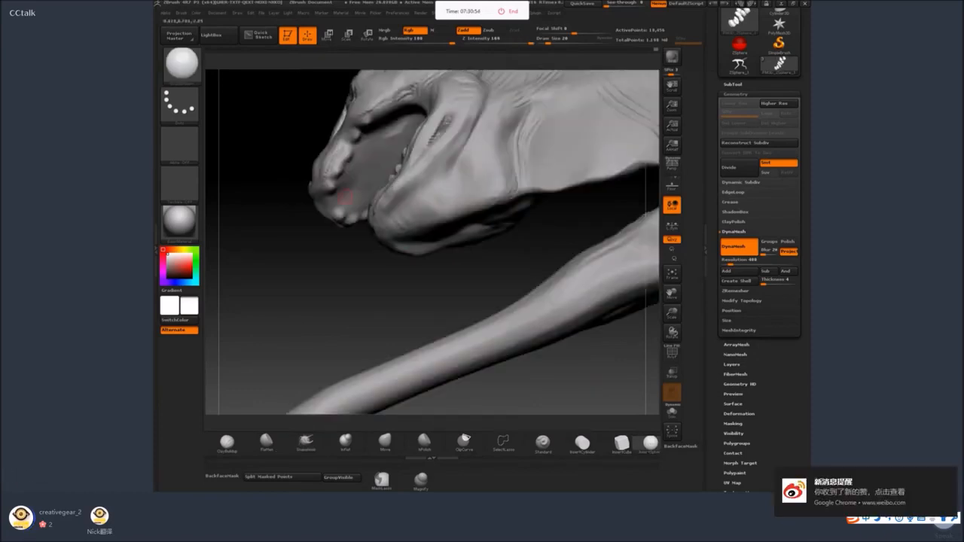
pyautogui.moveTo(345, 193); pyautogui.dragTo(357, 211)
# Stretch the inserted sphere back along the upper jaw with SnakeHook at draw size 56 and undo the last stroke.
pyautogui.click(306, 443)
pyautogui.moveTo(334, 320)
pyautogui.mouseDown()
pyautogui.moveTo(348, 240)
pyautogui.moveTo(289, 234)
pyautogui.mouseUp()
pyautogui.press('space')
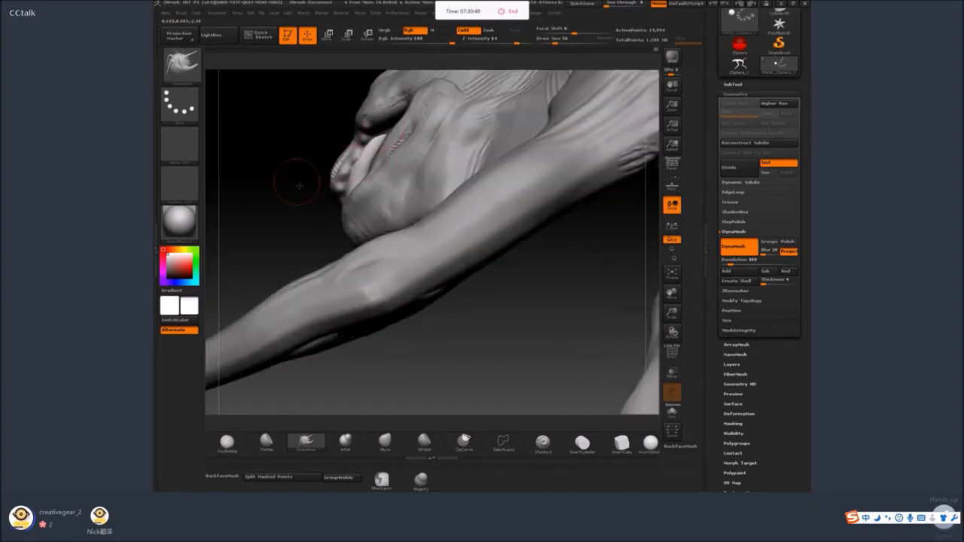
pyautogui.moveTo(298, 184); pyautogui.dragTo(272, 203)
pyautogui.hotkey('ctrl', 'z')
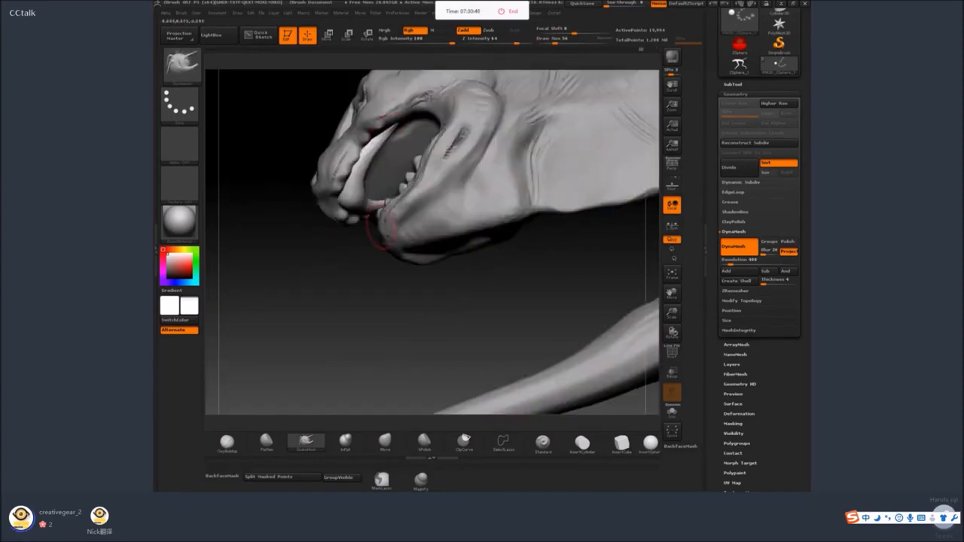
# Reshape the upper gum into a curve following the upper jaw line with a larger SnakeHook brush.
pyautogui.moveTo(315, 285)
pyautogui.mouseDown()
pyautogui.moveTo(383, 146)
pyautogui.moveTo(390, 174)
pyautogui.moveTo(402, 140)
pyautogui.mouseUp()
pyautogui.press('space')
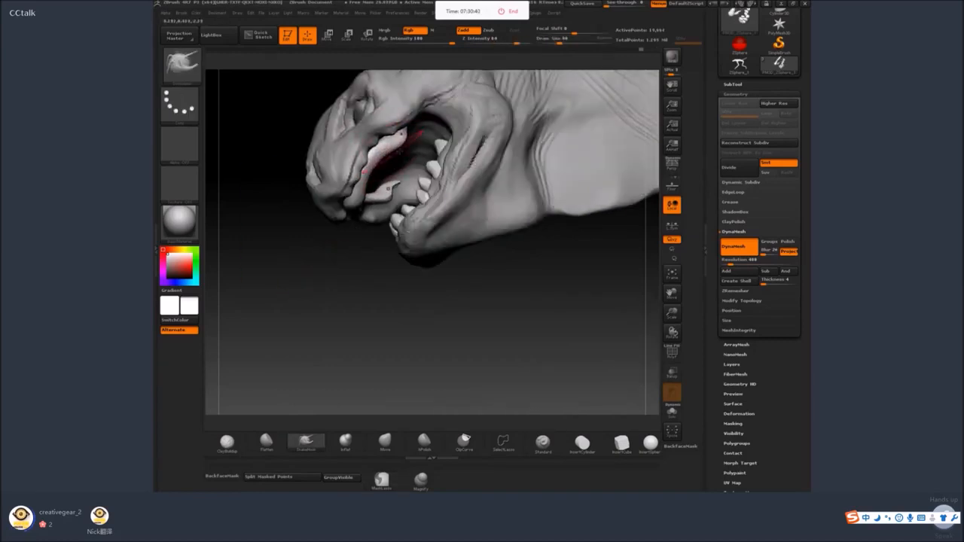
pyautogui.moveTo(338, 291); pyautogui.dragTo(348, 264)
pyautogui.moveTo(391, 155)
pyautogui.mouseDown()
pyautogui.moveTo(402, 137)
pyautogui.moveTo(400, 145)
pyautogui.mouseUp()
pyautogui.moveTo(372, 215); pyautogui.dragTo(370, 188)
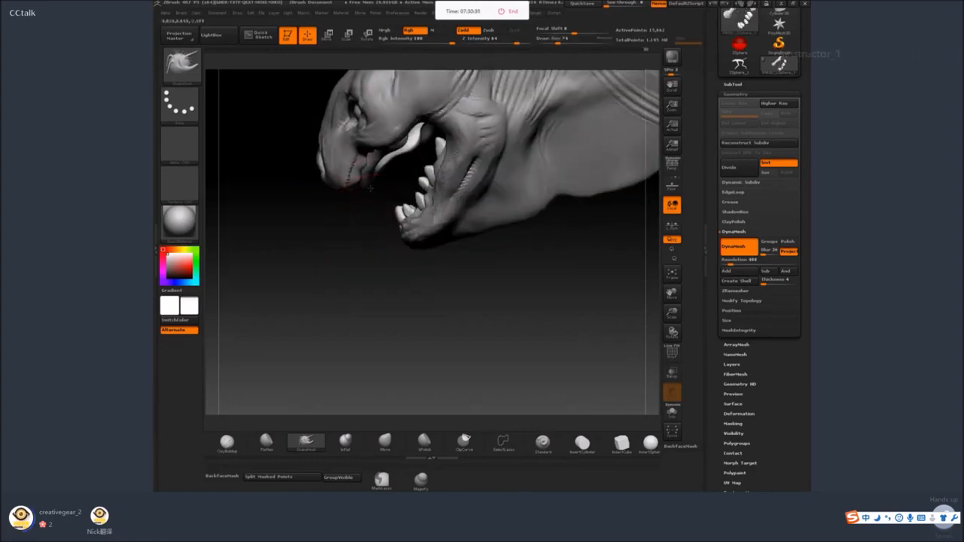
# Flatten the surface of the upper gum near the front of the mouth with the Flatten brush.
pyautogui.moveTo(349, 312); pyautogui.dragTo(260, 411)
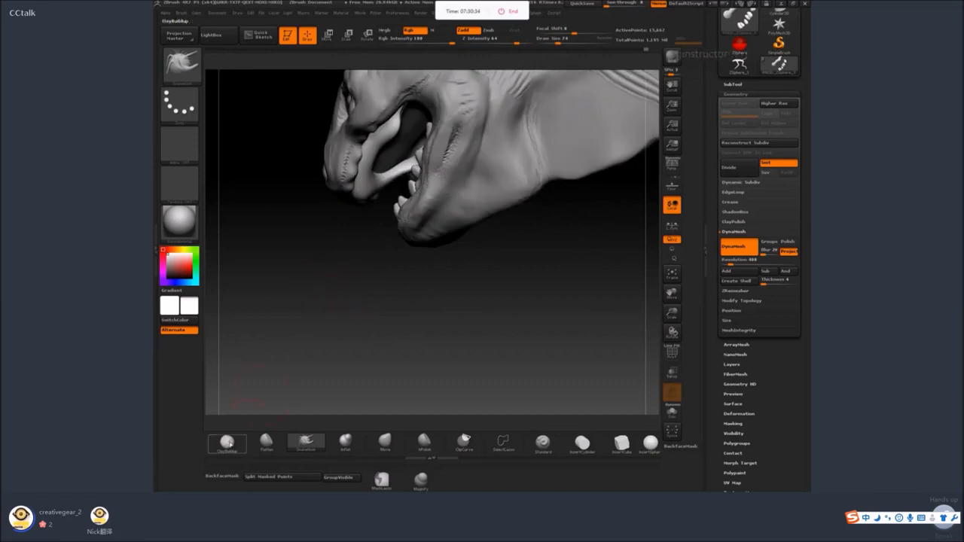
pyautogui.click(266, 443)
pyautogui.moveTo(275, 339); pyautogui.dragTo(328, 290)
pyautogui.moveTo(355, 202)
pyautogui.mouseDown()
pyautogui.moveTo(356, 190)
pyautogui.moveTo(356, 214)
pyautogui.mouseUp()
# Carve a row of tooth sockets along the upper gum with a small ClayBuildup brush, undoing the first trial stroke.
pyautogui.press('b')
pyautogui.press('c')
pyautogui.press('b')
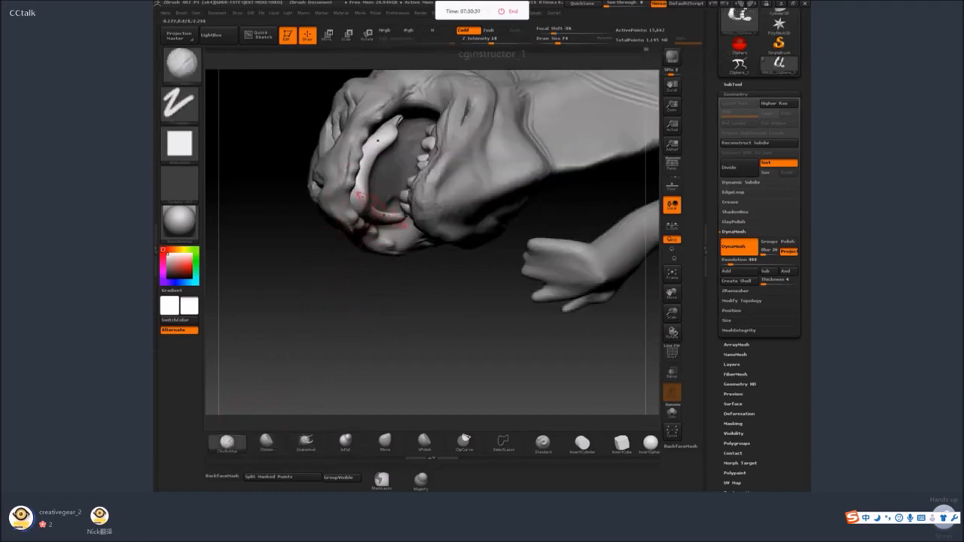
pyautogui.press('space')
pyautogui.moveTo(355, 278); pyautogui.dragTo(380, 189)
pyautogui.press('space')
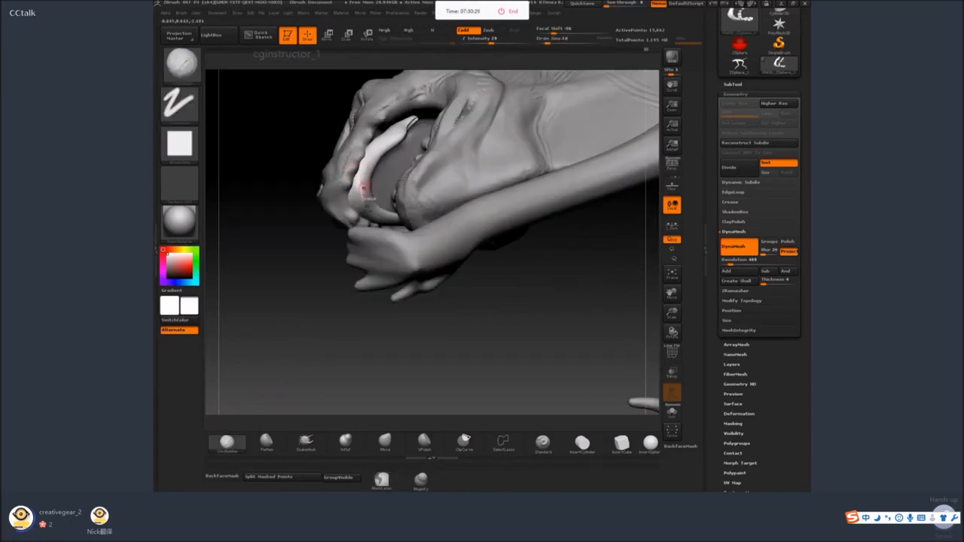
pyautogui.press('ctrl')
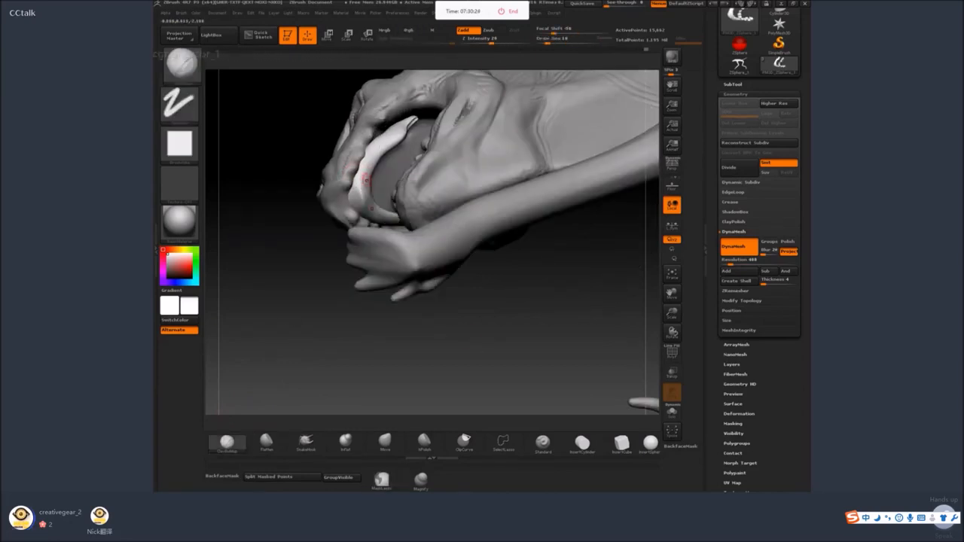
pyautogui.hotkey('ctrl', 'z')
pyautogui.click(244, 431)
pyautogui.press('ctrl')
pyautogui.moveTo(388, 141); pyautogui.dragTo(379, 151, button='right')
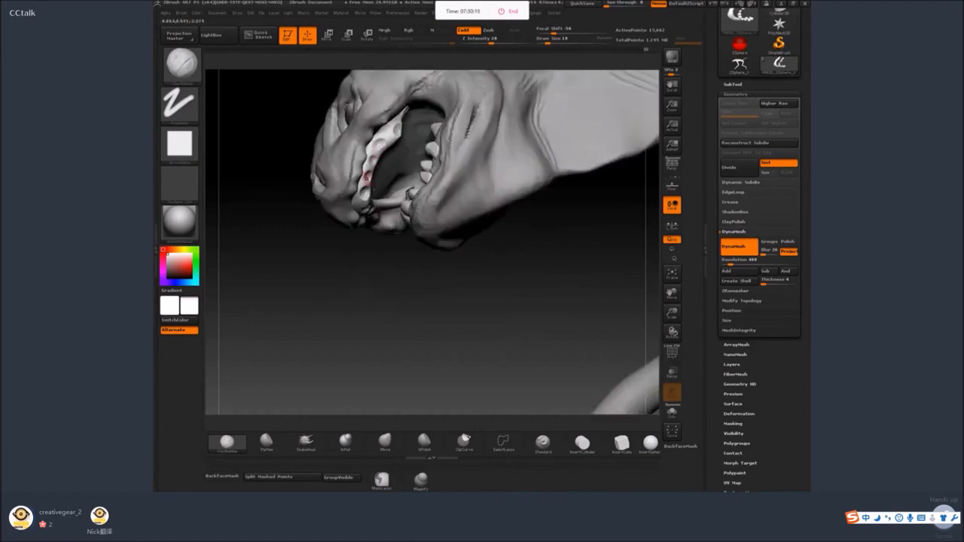
# Insert a row of spheres into the upper gum's sockets as bases for the upper teeth.
pyautogui.moveTo(336, 324); pyautogui.dragTo(343, 238)
pyautogui.moveTo(321, 348); pyautogui.dragTo(390, 299)
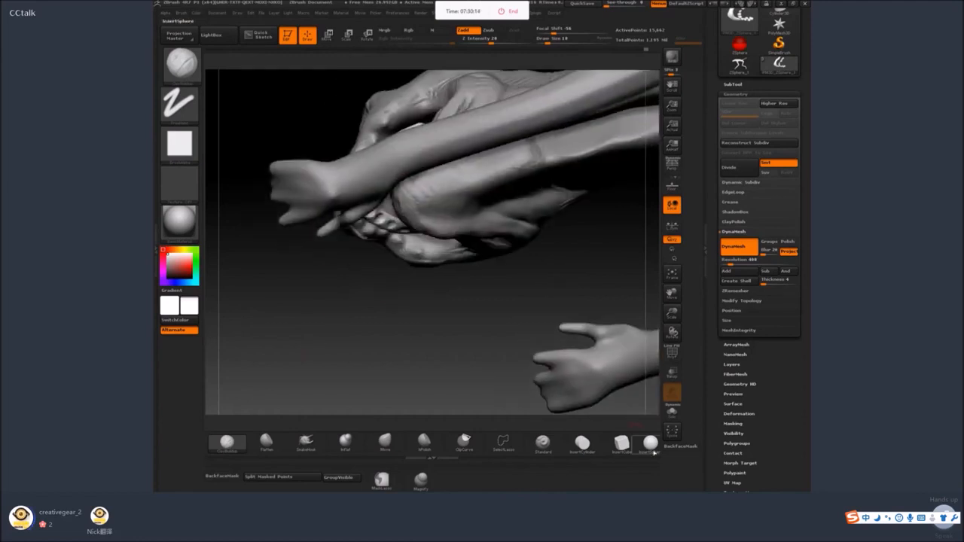
pyautogui.click(650, 443)
pyautogui.moveTo(354, 342); pyautogui.dragTo(455, 297)
pyautogui.moveTo(403, 239); pyautogui.dragTo(407, 238)
pyautogui.moveTo(332, 279); pyautogui.dragTo(313, 250)
pyautogui.moveTo(366, 185); pyautogui.dragTo(373, 185)
pyautogui.moveTo(370, 164); pyautogui.dragTo(377, 164)
pyautogui.moveTo(374, 146); pyautogui.dragTo(388, 148)
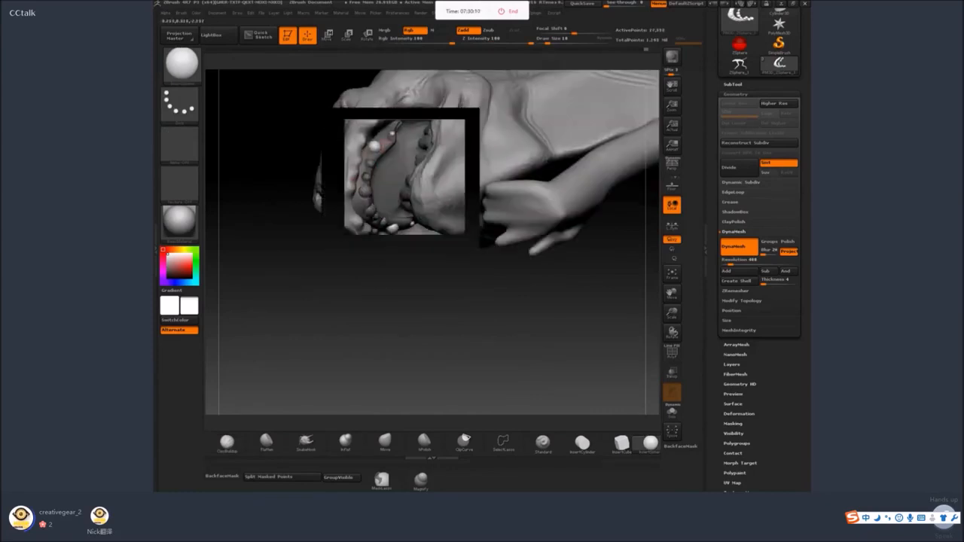
pyautogui.moveTo(333, 277); pyautogui.dragTo(318, 294)
pyautogui.moveTo(390, 136); pyautogui.dragTo(401, 127)
# Pull the upper tooth spheres out into pointed fangs with the SnakeHook brush, adjusting the brush size between strokes.
pyautogui.moveTo(337, 281); pyautogui.dragTo(368, 354)
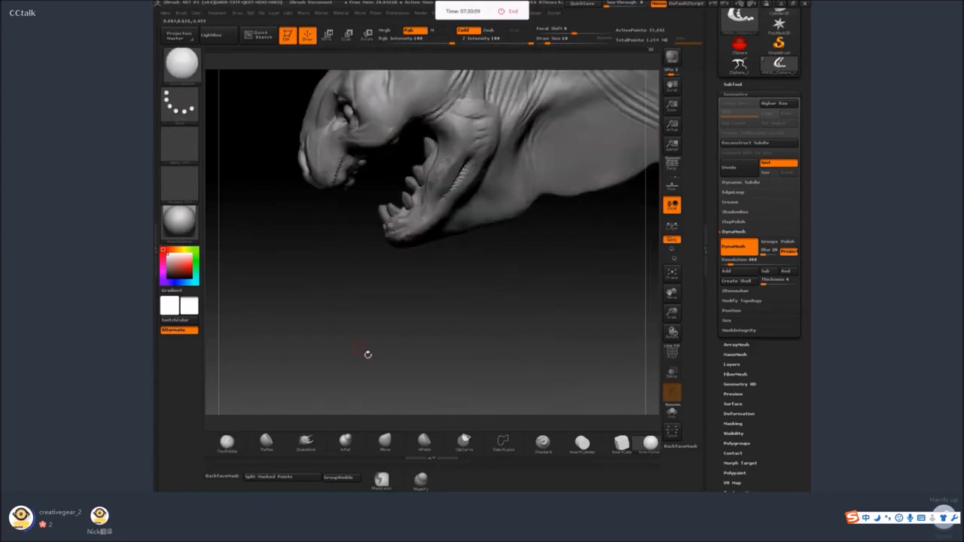
pyautogui.click(307, 440)
pyautogui.press('f')
pyautogui.keyDown('ctrl'); pyautogui.moveTo(308, 273); pyautogui.dragTo(323, 290); pyautogui.keyUp('ctrl')
pyautogui.press('space')
pyautogui.moveTo(330, 234); pyautogui.dragTo(338, 237)
pyautogui.moveTo(346, 185)
pyautogui.mouseDown()
pyautogui.moveTo(355, 193)
pyautogui.moveTo(346, 208)
pyautogui.mouseUp()
pyautogui.moveTo(396, 141); pyautogui.dragTo(401, 152)
pyautogui.moveTo(324, 301)
pyautogui.mouseDown()
pyautogui.moveTo(385, 320)
pyautogui.moveTo(354, 309)
pyautogui.mouseUp()
pyautogui.moveTo(352, 163)
pyautogui.mouseDown()
pyautogui.moveTo(367, 186)
pyautogui.moveTo(344, 169)
pyautogui.mouseUp()
pyautogui.press('space')
pyautogui.press('space')
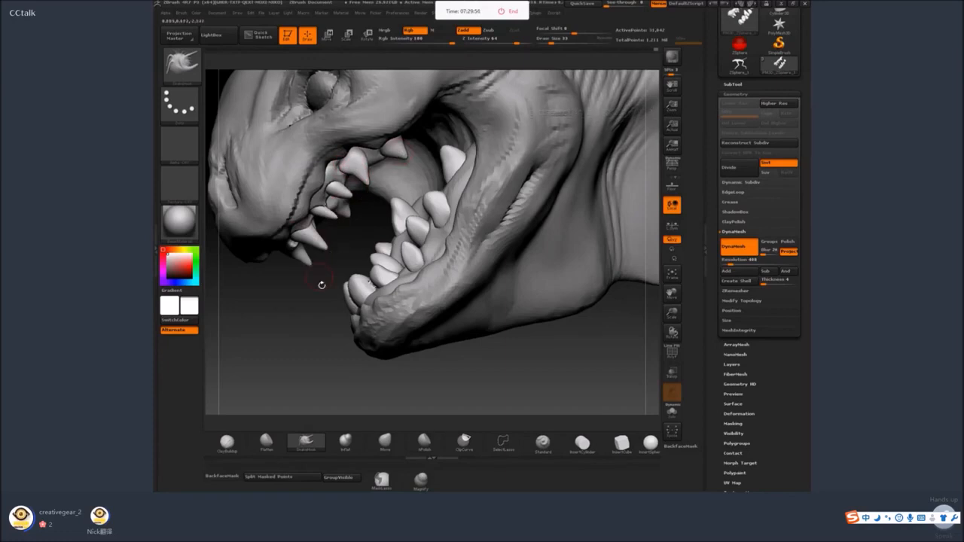
pyautogui.moveTo(322, 285)
pyautogui.mouseDown()
pyautogui.moveTo(371, 342)
pyautogui.moveTo(339, 241)
pyautogui.moveTo(312, 245)
pyautogui.mouseUp()
pyautogui.press('space')
# Build up gum tissue around the roots of the upper front and side teeth with a small ClayBuildup brush.
pyautogui.click(227, 443)
pyautogui.moveTo(510, 237); pyautogui.dragTo(507, 181)
pyautogui.press('space')
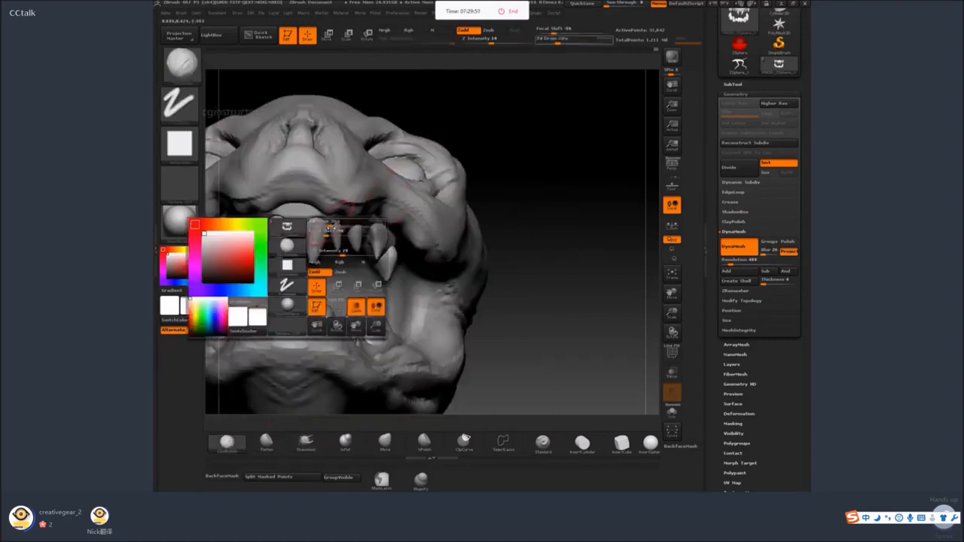
pyautogui.moveTo(329, 222); pyautogui.dragTo(315, 211)
pyautogui.moveTo(520, 230); pyautogui.dragTo(452, 226)
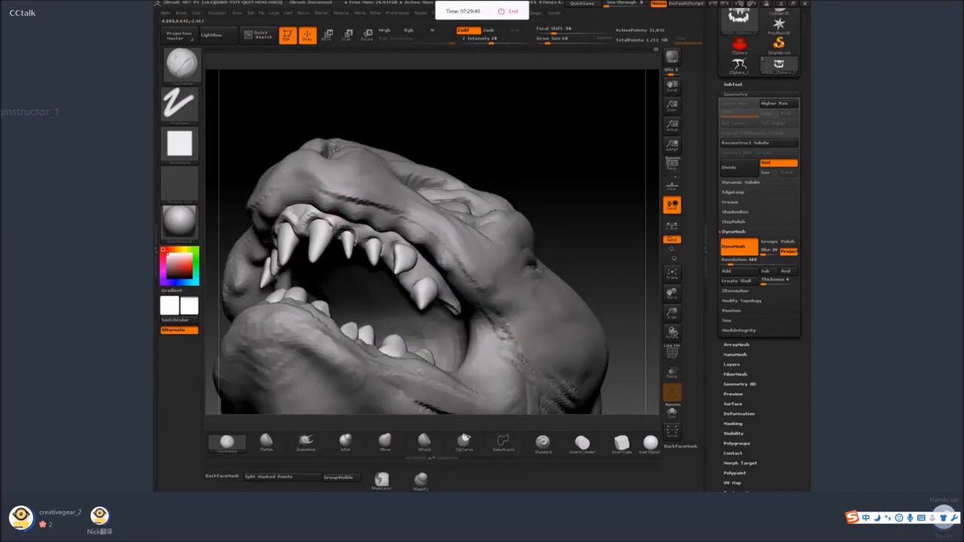
pyautogui.moveTo(334, 218); pyautogui.dragTo(363, 238)
pyautogui.moveTo(445, 139); pyautogui.dragTo(392, 137)
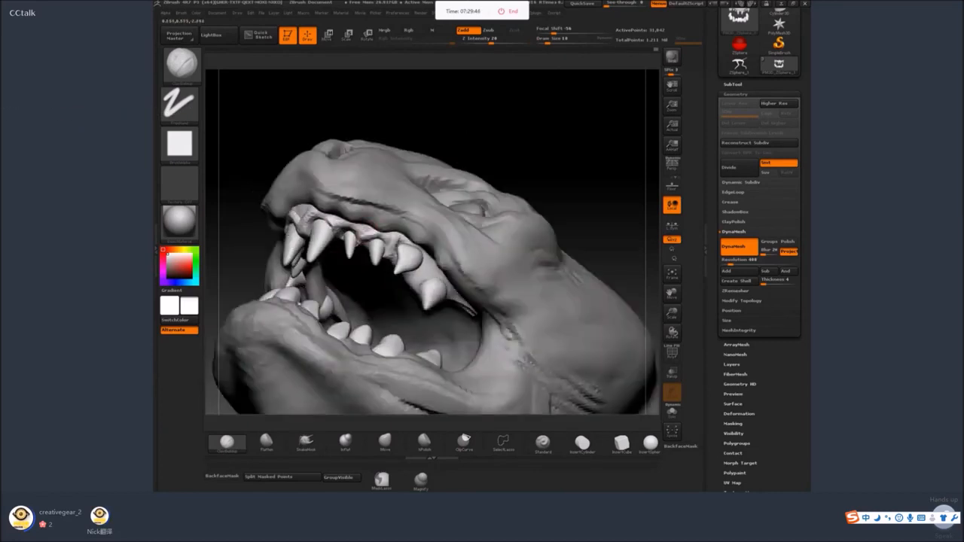
# Enlarge the ClayBuildup brush and build up the inner side of the upper gum around the tooth roots.
pyautogui.press('s')
pyautogui.moveTo(416, 253)
pyautogui.mouseDown()
pyautogui.moveTo(425, 268)
pyautogui.moveTo(420, 254)
pyautogui.mouseUp()
pyautogui.moveTo(561, 190)
pyautogui.mouseDown()
pyautogui.moveTo(515, 202)
pyautogui.moveTo(581, 156)
pyautogui.moveTo(588, 168)
pyautogui.moveTo(571, 197)
pyautogui.mouseUp()
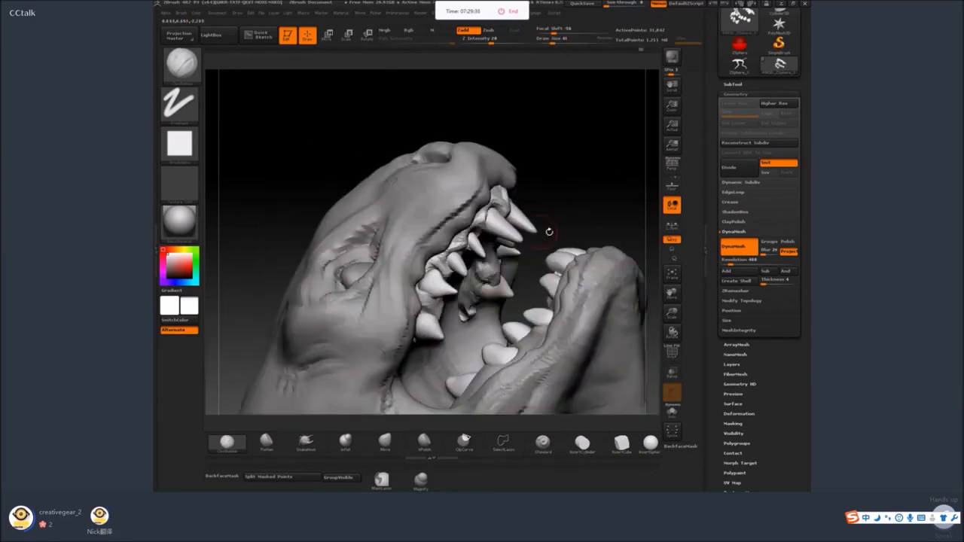
pyautogui.moveTo(550, 232); pyautogui.dragTo(497, 243)
pyautogui.press('space')
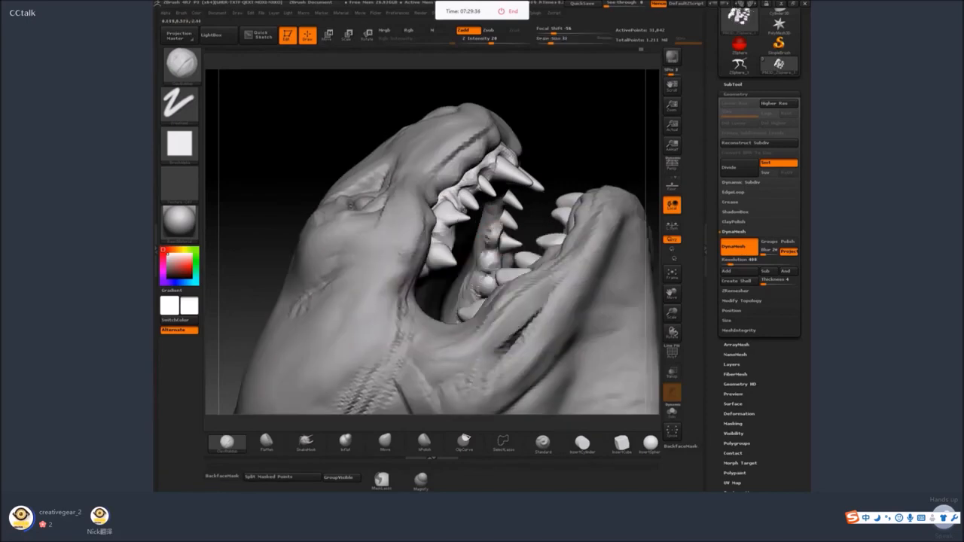
# Switch to the creature's body subtool and sculpt and smooth the temple area behind the eye at draw size 54.
pyautogui.moveTo(559, 156); pyautogui.dragTo(574, 309)
pyautogui.keyDown('alt'); pyautogui.moveTo(574, 310); pyautogui.dragTo(485, 336); pyautogui.keyUp('alt')
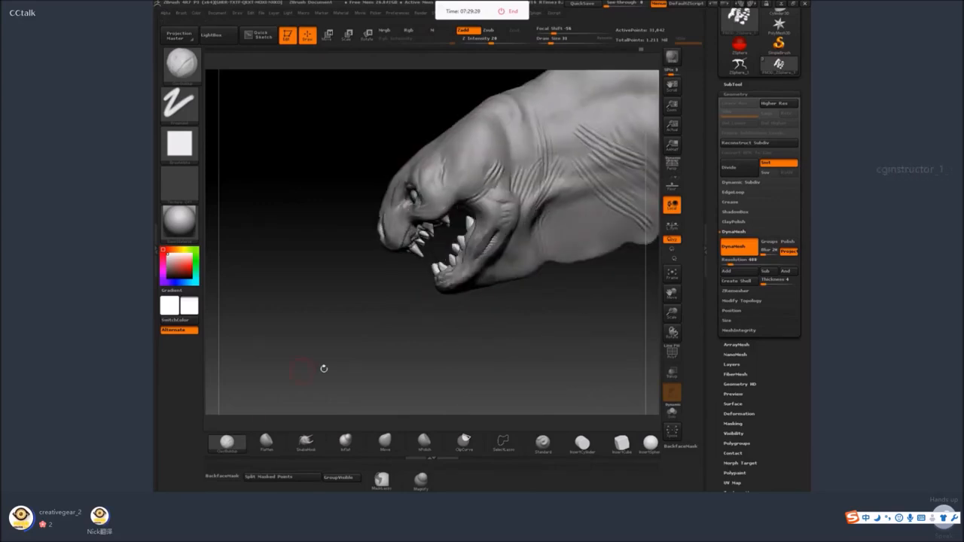
pyautogui.moveTo(324, 369)
pyautogui.mouseDown()
pyautogui.moveTo(379, 258)
pyautogui.moveTo(476, 148)
pyautogui.mouseUp()
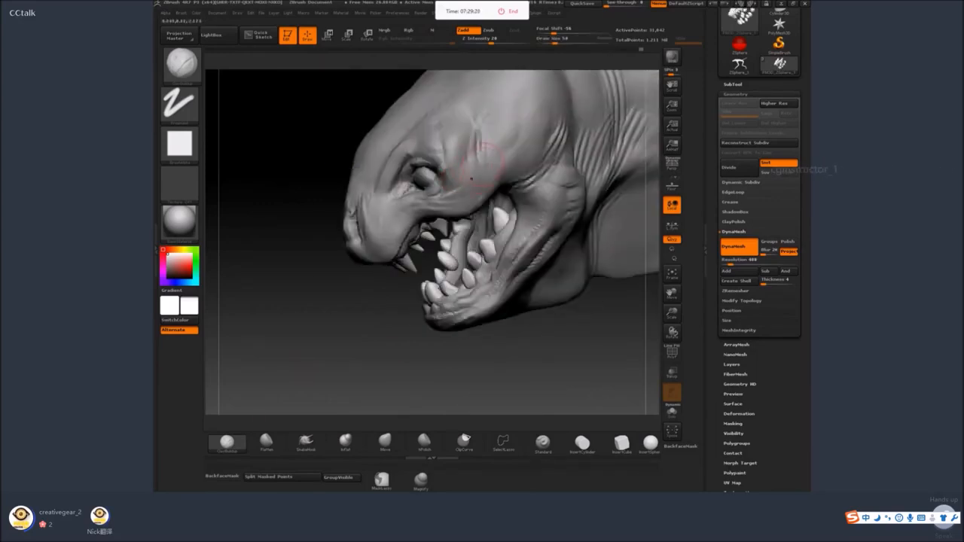
pyautogui.keyDown('alt'); pyautogui.click(471, 179); pyautogui.keyUp('alt')
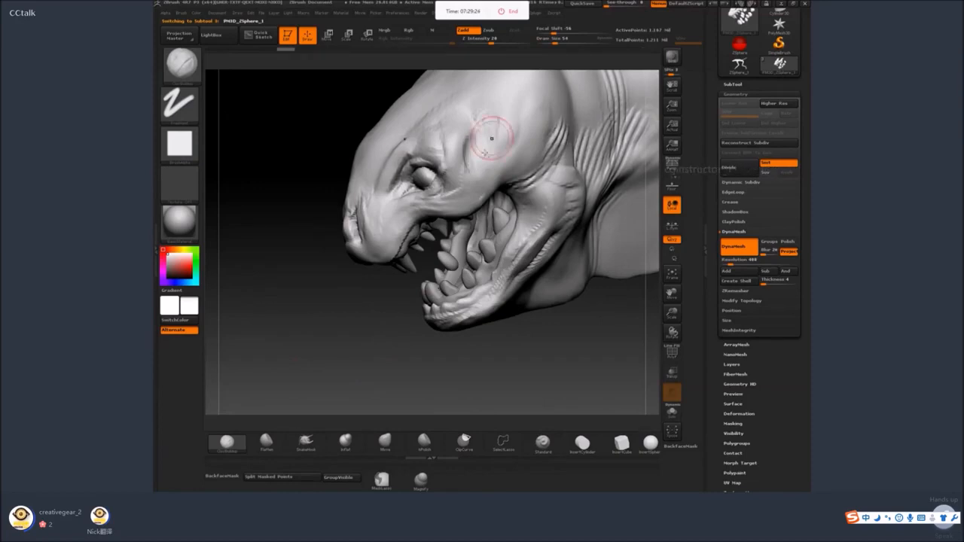
pyautogui.keyDown('alt'); pyautogui.moveTo(492, 138); pyautogui.dragTo(448, 160, button='right'); pyautogui.keyUp('alt')
pyautogui.moveTo(436, 150)
pyautogui.mouseDown()
pyautogui.moveTo(437, 173)
pyautogui.moveTo(424, 173)
pyautogui.moveTo(435, 171)
pyautogui.moveTo(431, 145)
pyautogui.mouseUp()
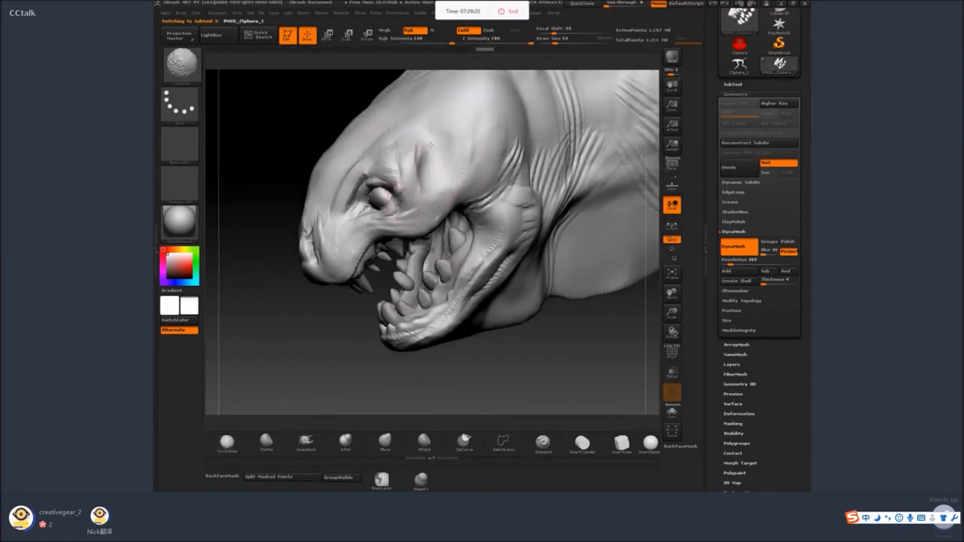
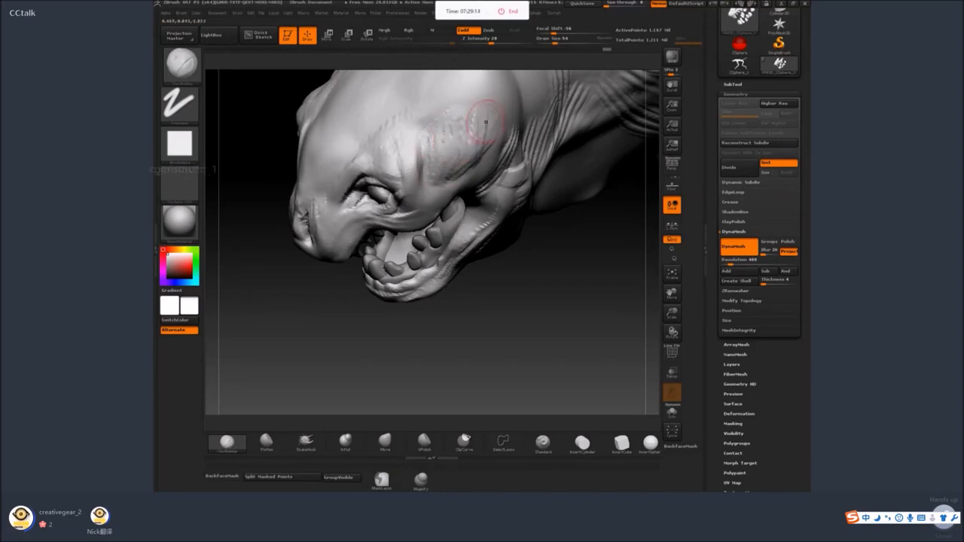
# Build up muscle strokes on the temple and side of the head behind the eye and smooth them.
pyautogui.moveTo(490, 136); pyautogui.dragTo(473, 156)
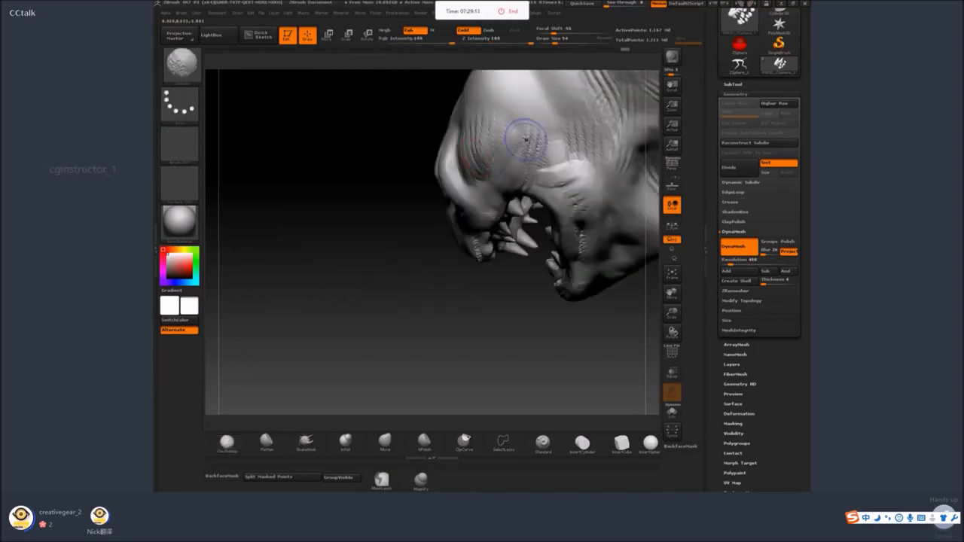
pyautogui.keyDown('shift'); pyautogui.moveTo(526, 140); pyautogui.dragTo(475, 147); pyautogui.keyUp('shift')
pyautogui.moveTo(435, 248); pyautogui.dragTo(479, 229)
pyautogui.keyDown('shift'); pyautogui.moveTo(478, 155); pyautogui.dragTo(481, 159); pyautogui.keyUp('shift')
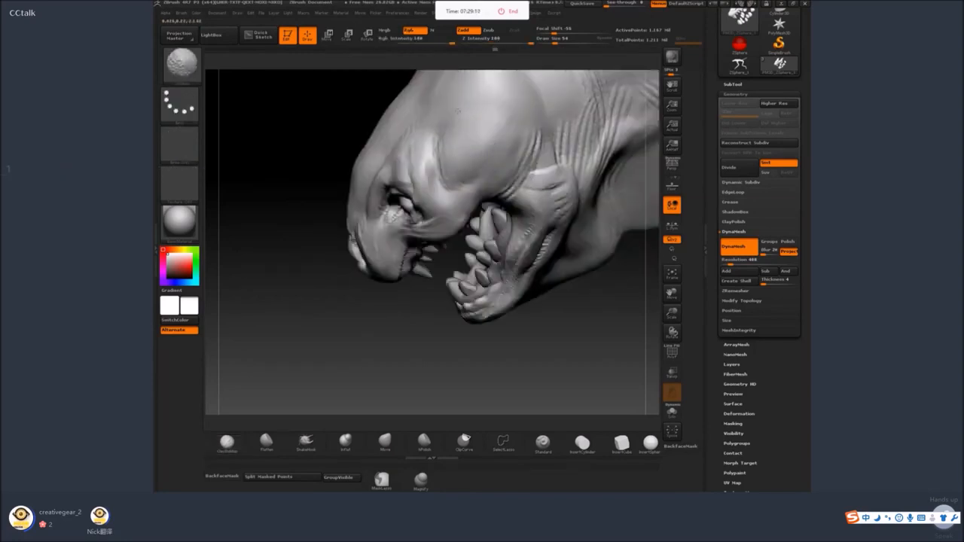
pyautogui.keyDown('alt'); pyautogui.moveTo(544, 324); pyautogui.dragTo(550, 259); pyautogui.keyUp('alt')
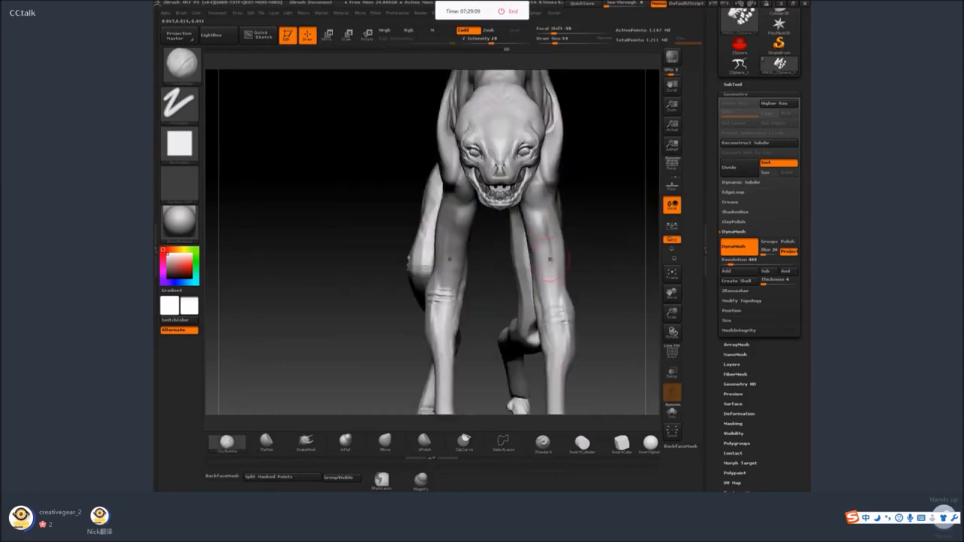
# Sculpt folds on the forehead above the eye with the ClayBuildup brush and smooth them into the skull.
pyautogui.moveTo(615, 213)
pyautogui.mouseDown()
pyautogui.moveTo(514, 229)
pyautogui.moveTo(450, 278)
pyautogui.mouseUp()
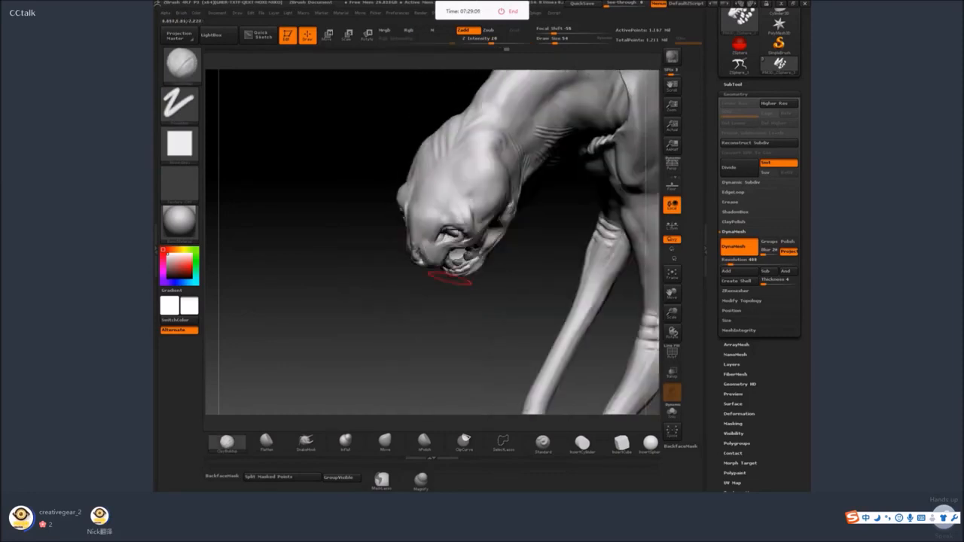
pyautogui.moveTo(397, 304); pyautogui.dragTo(454, 187)
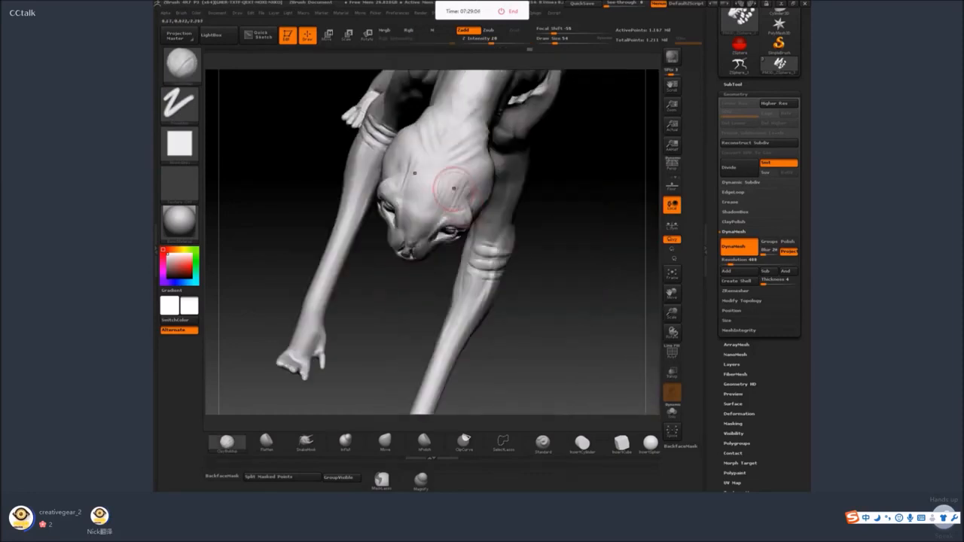
pyautogui.moveTo(581, 181); pyautogui.dragTo(480, 303)
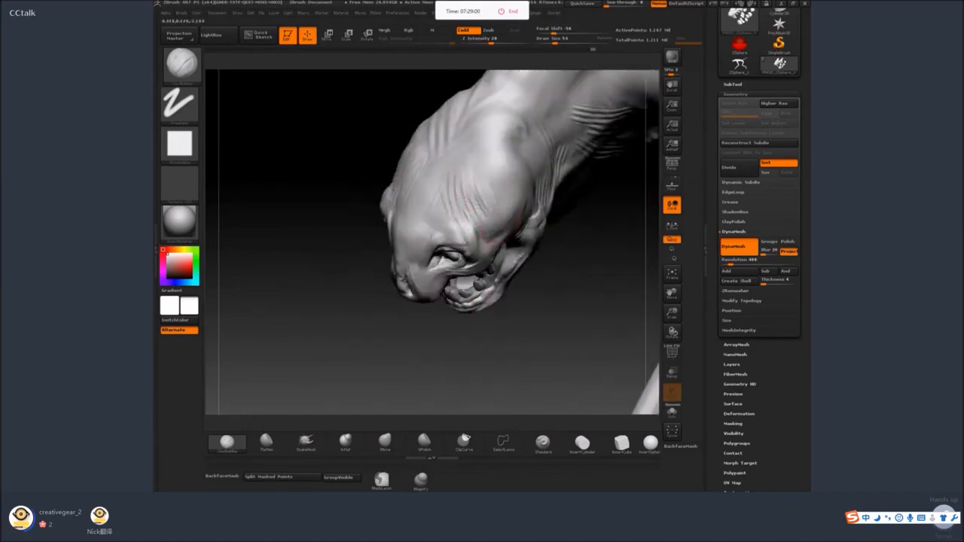
pyautogui.moveTo(386, 317); pyautogui.dragTo(433, 242)
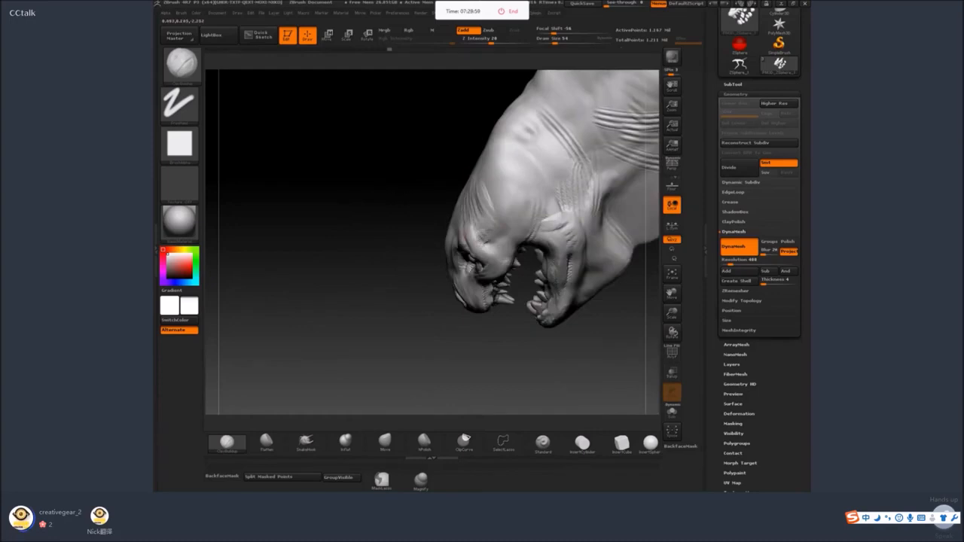
pyautogui.moveTo(484, 239); pyautogui.dragTo(450, 245, button='right')
pyautogui.press('shift')
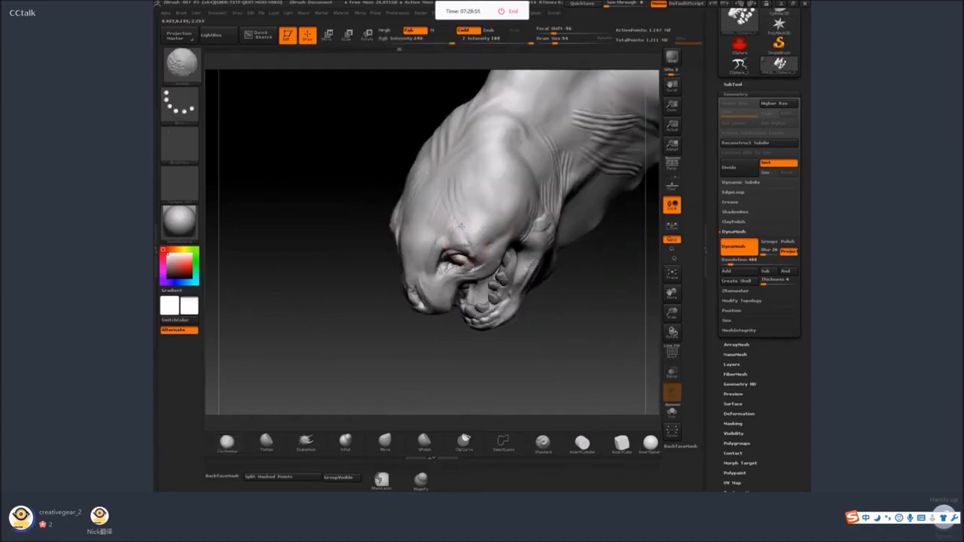
pyautogui.moveTo(326, 301); pyautogui.dragTo(400, 290)
# Reduce the ClayBuildup draw size and sculpt wrinkles across the snout bridge and the inner brow area.
pyautogui.press('space')
pyautogui.moveTo(440, 246); pyautogui.dragTo(439, 273)
pyautogui.moveTo(446, 374); pyautogui.dragTo(378, 363)
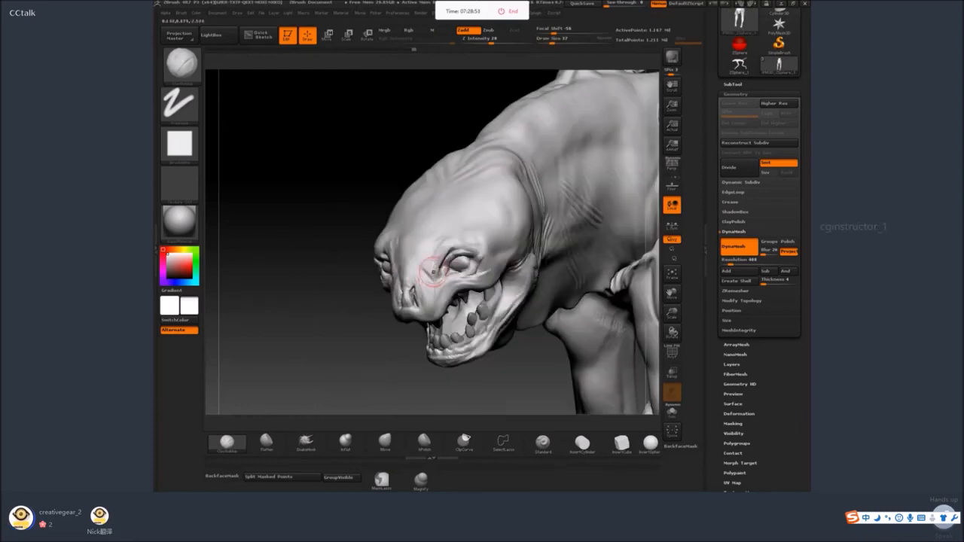
pyautogui.press('space')
pyautogui.moveTo(441, 291)
pyautogui.mouseDown()
pyautogui.moveTo(418, 277)
pyautogui.moveTo(422, 260)
pyautogui.mouseUp()
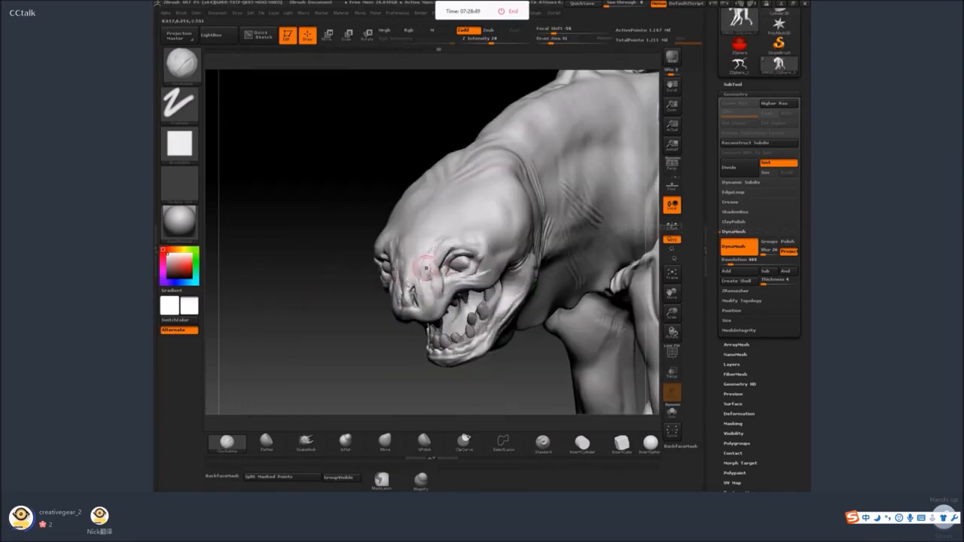
pyautogui.moveTo(388, 311); pyautogui.dragTo(442, 235)
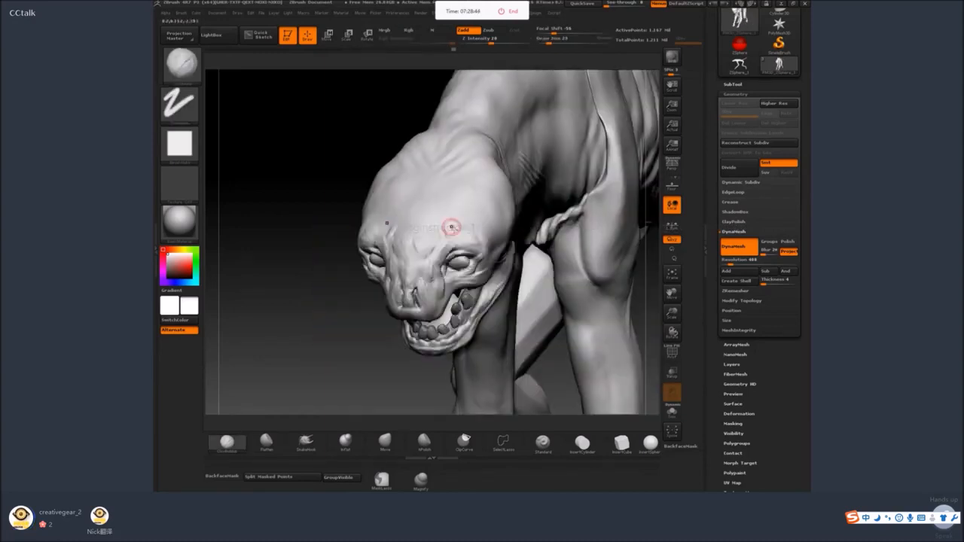
pyautogui.moveTo(348, 343); pyautogui.dragTo(445, 226)
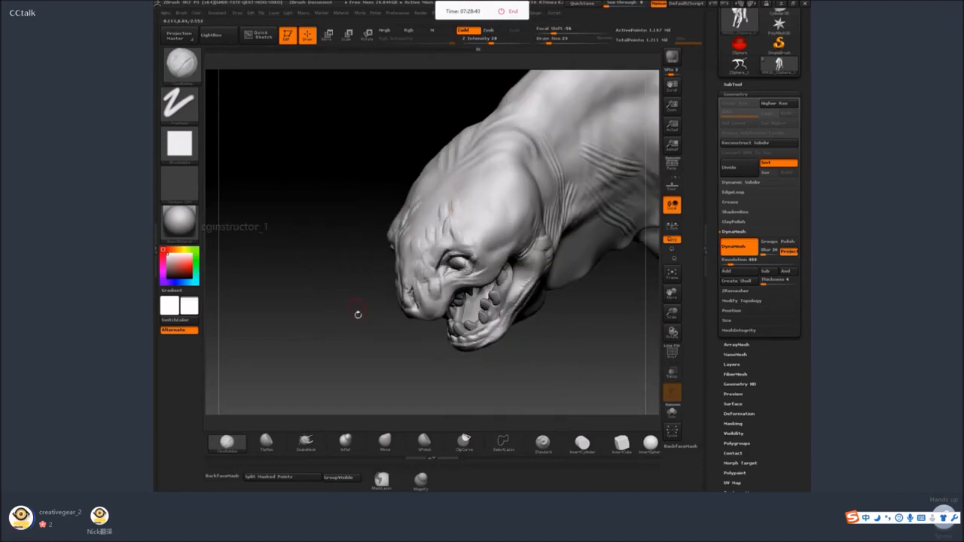
# Enlarge the ClayBuildup brush to draw size 59 and sculpt and smooth the brow and forehead above the eyes.
pyautogui.moveTo(357, 314); pyautogui.dragTo(378, 290)
pyautogui.press('space')
pyautogui.moveTo(452, 222)
pyautogui.mouseDown()
pyautogui.moveTo(460, 220)
pyautogui.moveTo(448, 219)
pyautogui.mouseUp()
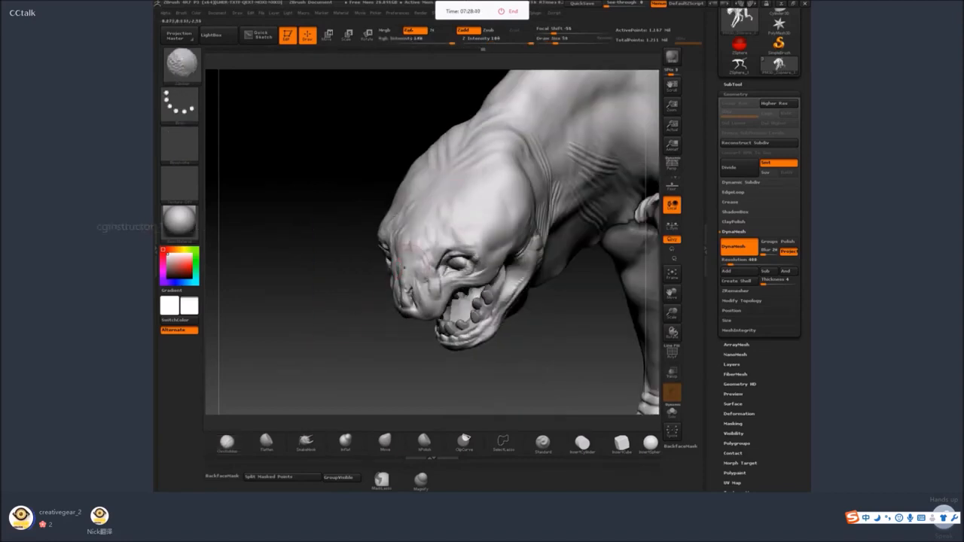
pyautogui.moveTo(339, 301)
pyautogui.mouseDown()
pyautogui.moveTo(580, 185)
pyautogui.moveTo(576, 260)
pyautogui.mouseUp()
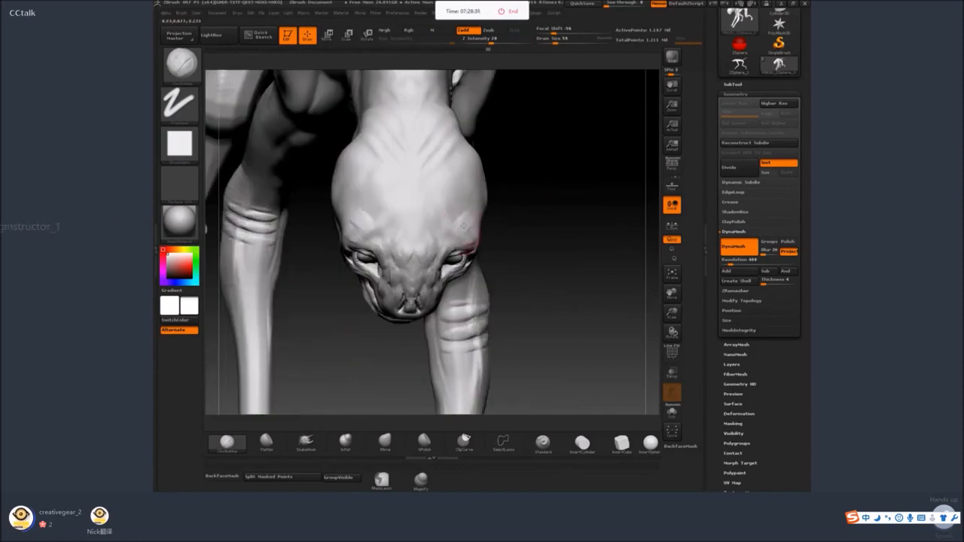
pyautogui.moveTo(527, 206); pyautogui.dragTo(472, 205)
pyautogui.moveTo(430, 304); pyautogui.dragTo(484, 217)
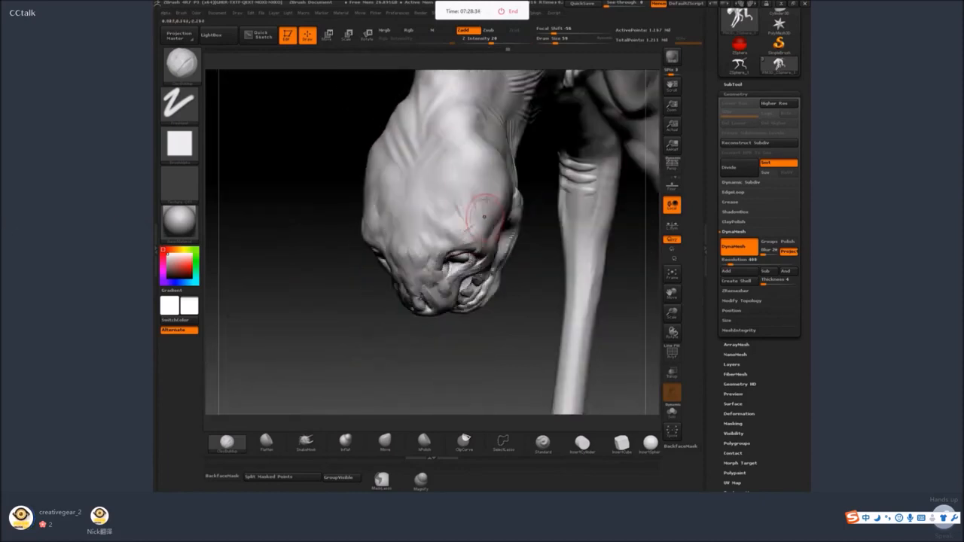
pyautogui.moveTo(358, 332); pyautogui.dragTo(469, 228)
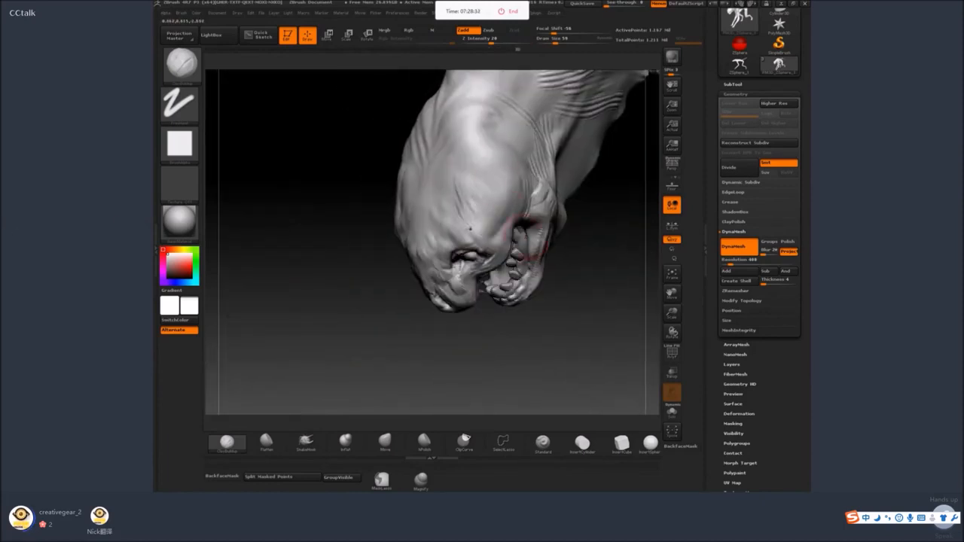
# Refine and smooth the crown and rear of the head where it blends into the neck.
pyautogui.moveTo(463, 167)
pyautogui.mouseDown()
pyautogui.moveTo(455, 152)
pyautogui.moveTo(475, 194)
pyautogui.moveTo(460, 159)
pyautogui.mouseUp()
pyautogui.press('shift')
pyautogui.moveTo(409, 359)
pyautogui.mouseDown()
pyautogui.moveTo(545, 343)
pyautogui.moveTo(547, 211)
pyautogui.mouseUp()
pyautogui.moveTo(657, 344); pyautogui.dragTo(527, 331)
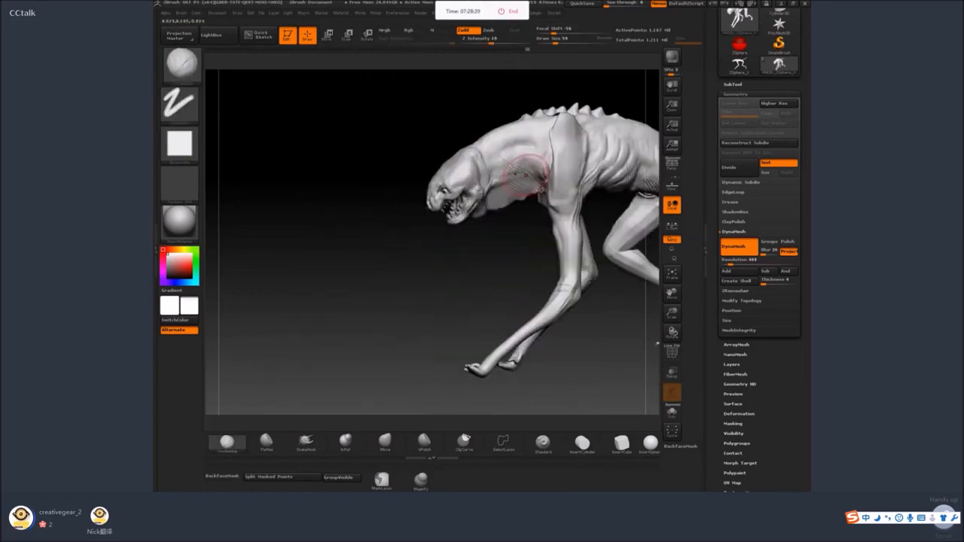
pyautogui.moveTo(526, 174); pyautogui.dragTo(539, 161)
pyautogui.moveTo(452, 279)
pyautogui.mouseDown()
pyautogui.moveTo(478, 279)
pyautogui.moveTo(523, 327)
pyautogui.moveTo(454, 351)
pyautogui.mouseUp()
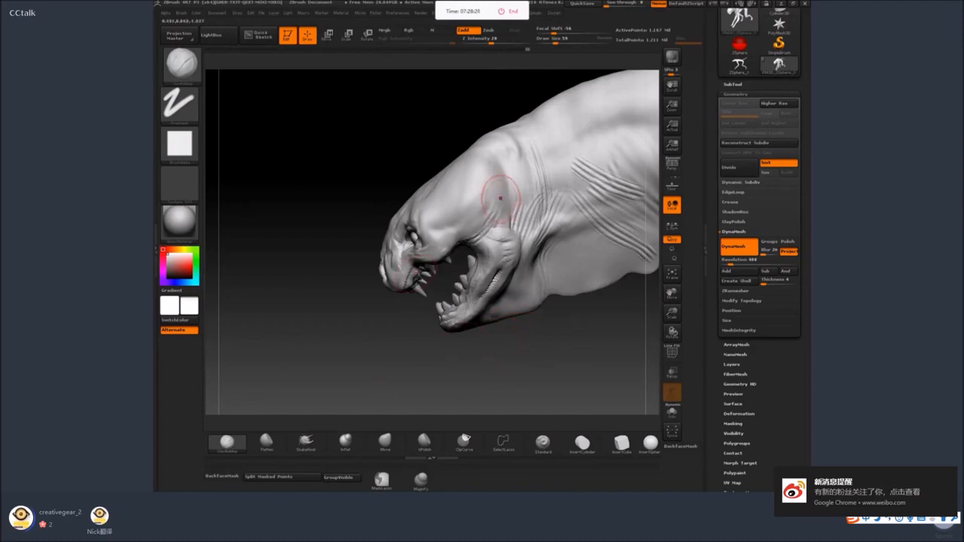
pyautogui.press('space')
pyautogui.moveTo(503, 198)
pyautogui.mouseDown()
pyautogui.moveTo(514, 210)
pyautogui.moveTo(499, 194)
pyautogui.mouseUp()
pyautogui.hotkey('ctrl', 'z')
# Switch to the SnakeHook brush and reshape the jaw corner and back of the head, adjusting the draw size.
pyautogui.press('space')
pyautogui.press('3')
pyautogui.press('space')
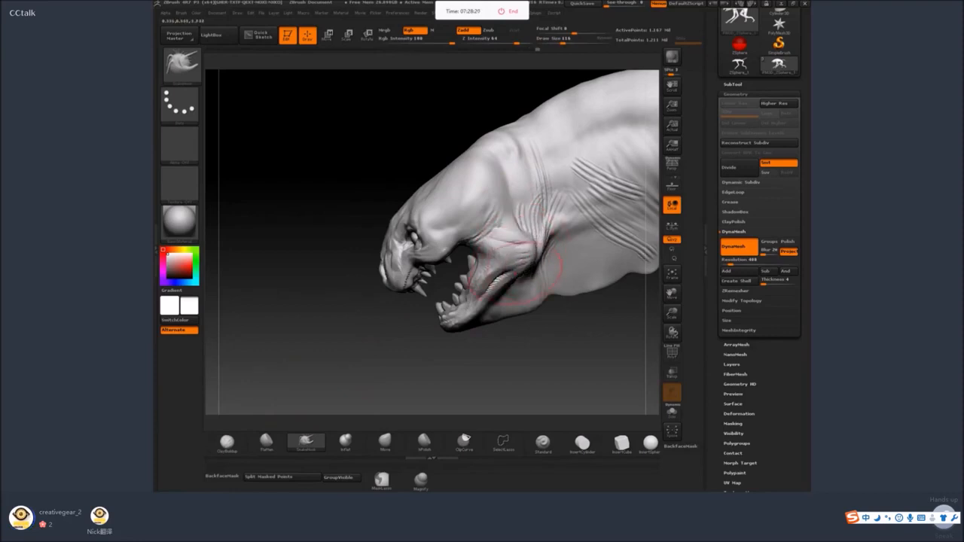
pyautogui.moveTo(524, 243); pyautogui.dragTo(522, 225)
pyautogui.press('[')
pyautogui.press('[')
pyautogui.press('[')
pyautogui.press('[')
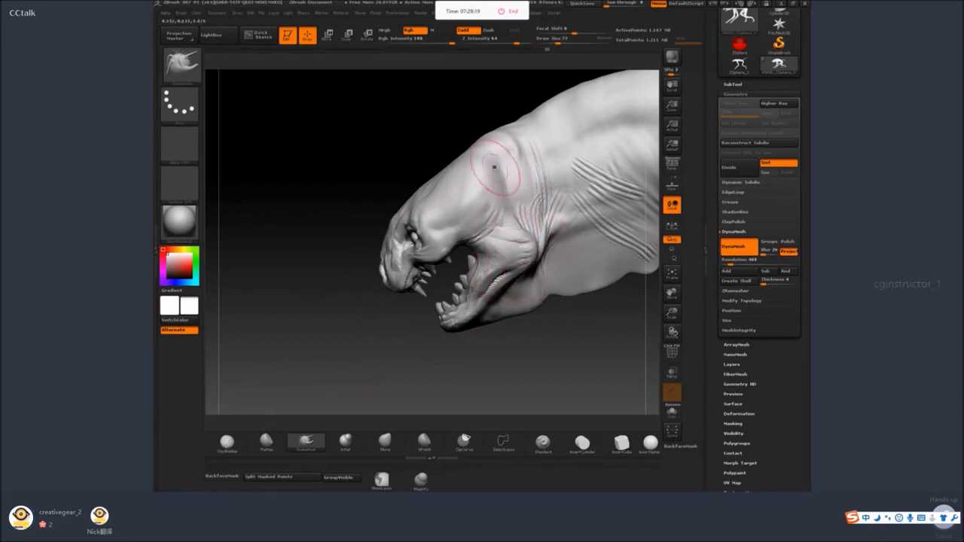
pyautogui.press(']')
pyautogui.press(']')
pyautogui.press(']')
pyautogui.press(']')
pyautogui.press(']')
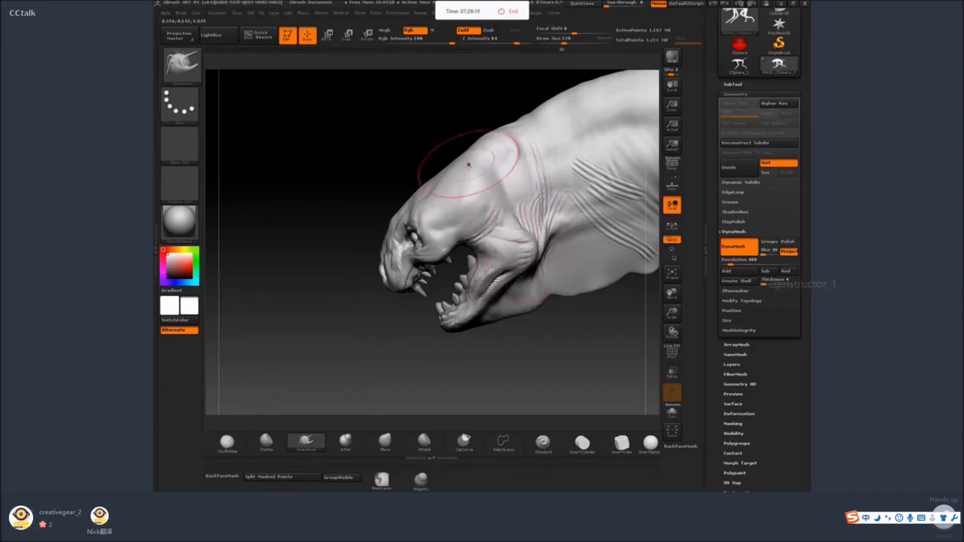
pyautogui.moveTo(403, 162)
pyautogui.mouseDown()
pyautogui.moveTo(578, 146)
pyautogui.moveTo(595, 159)
pyautogui.moveTo(571, 235)
pyautogui.mouseUp()
# Reshape the upper and side contours of the neck with the SnakeHook brush, adjusting the draw size.
pyautogui.press('space')
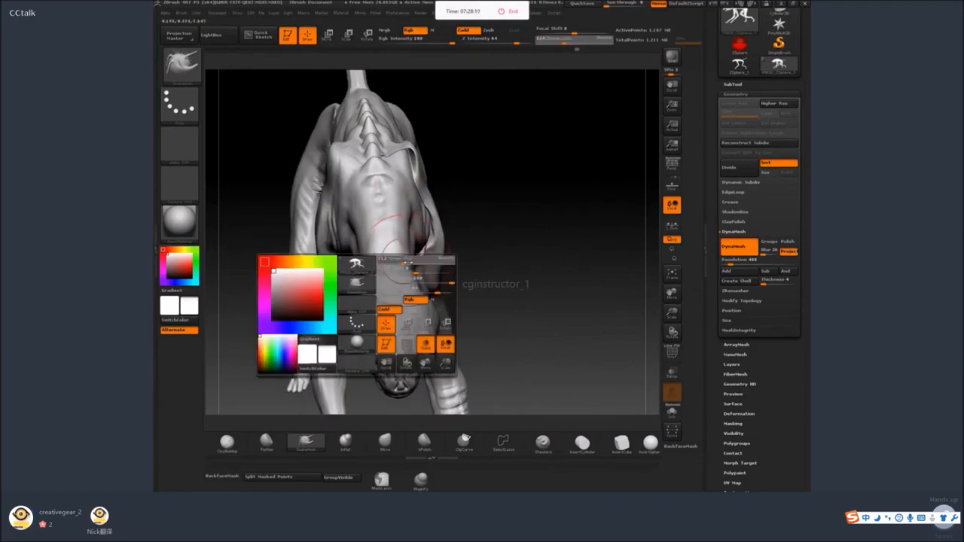
pyautogui.moveTo(407, 263)
pyautogui.mouseDown()
pyautogui.moveTo(411, 205)
pyautogui.moveTo(411, 237)
pyautogui.mouseUp()
pyautogui.moveTo(459, 301)
pyautogui.mouseDown()
pyautogui.moveTo(492, 394)
pyautogui.moveTo(557, 223)
pyautogui.moveTo(491, 184)
pyautogui.mouseUp()
pyautogui.moveTo(601, 198)
pyautogui.mouseDown()
pyautogui.moveTo(616, 184)
pyautogui.moveTo(647, 196)
pyautogui.moveTo(650, 256)
pyautogui.mouseUp()
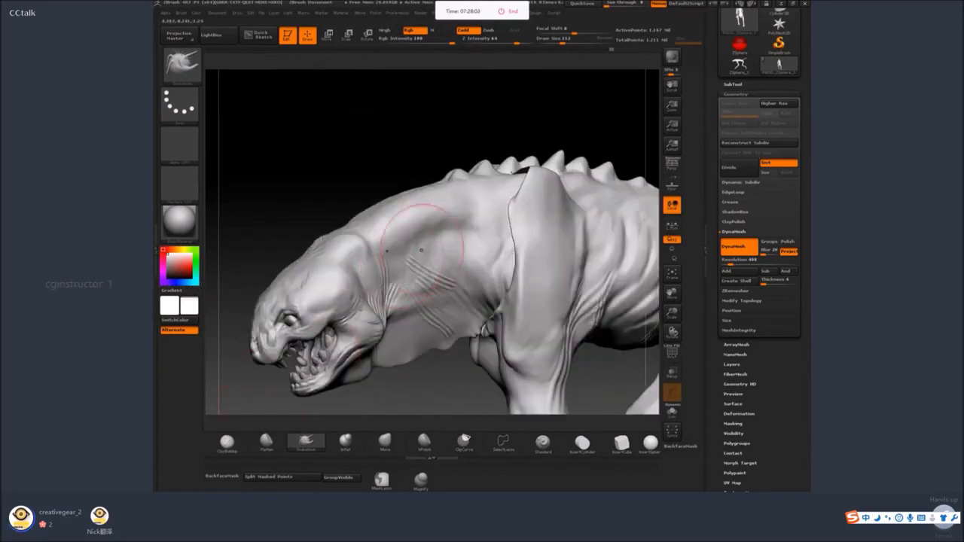
pyautogui.press('space')
pyautogui.moveTo(419, 250); pyautogui.dragTo(411, 251)
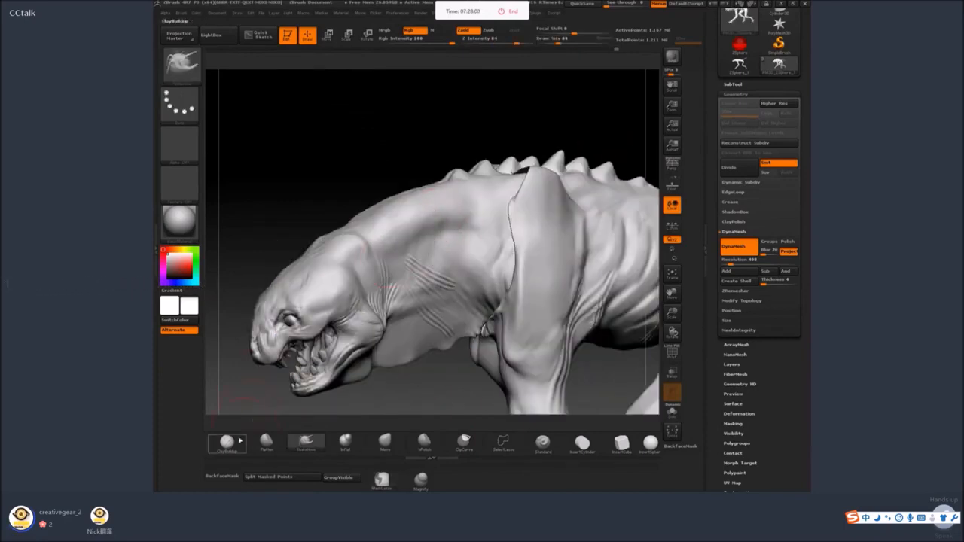
# Switch to the ClayBuildup brush and sculpt diagonal skin folds across the side of the neck.
pyautogui.click(226, 441)
pyautogui.moveTo(446, 213)
pyautogui.mouseDown()
pyautogui.moveTo(413, 252)
pyautogui.moveTo(427, 255)
pyautogui.mouseUp()
pyautogui.moveTo(498, 217); pyautogui.dragTo(458, 251)
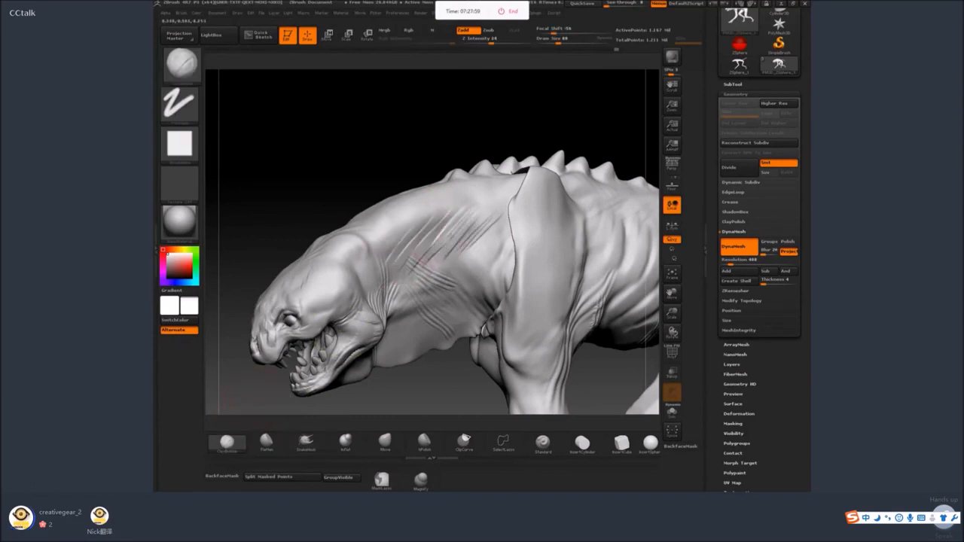
pyautogui.moveTo(472, 211); pyautogui.dragTo(426, 259)
pyautogui.moveTo(440, 209); pyautogui.dragTo(386, 261)
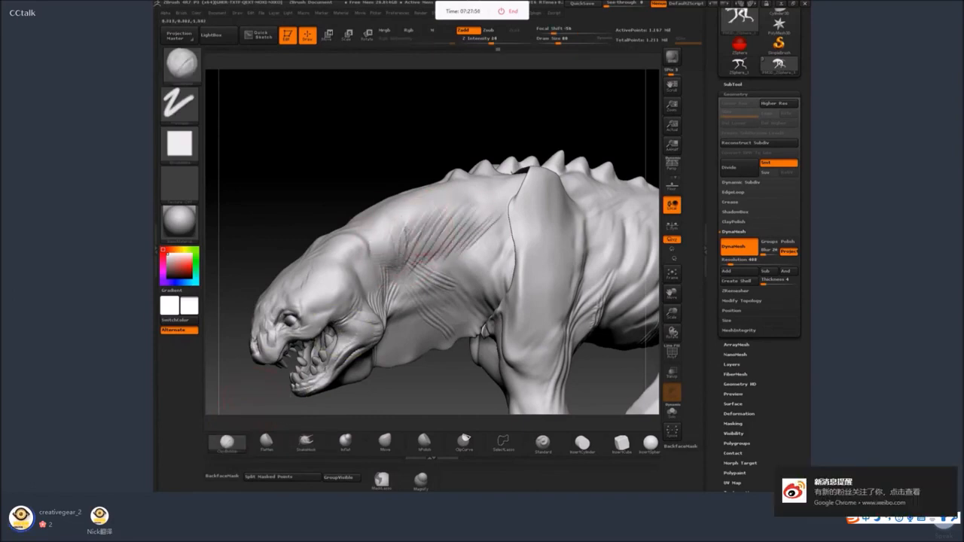
# Soften the neck folds and extend them up toward the top of the shoulder blade.
pyautogui.moveTo(517, 132); pyautogui.dragTo(490, 143)
pyautogui.moveTo(474, 179); pyautogui.dragTo(482, 219)
pyautogui.moveTo(448, 200)
pyautogui.mouseDown()
pyautogui.moveTo(463, 239)
pyautogui.moveTo(479, 232)
pyautogui.mouseUp()
pyautogui.moveTo(512, 120)
pyautogui.mouseDown()
pyautogui.moveTo(492, 174)
pyautogui.moveTo(495, 200)
pyautogui.moveTo(482, 203)
pyautogui.mouseUp()
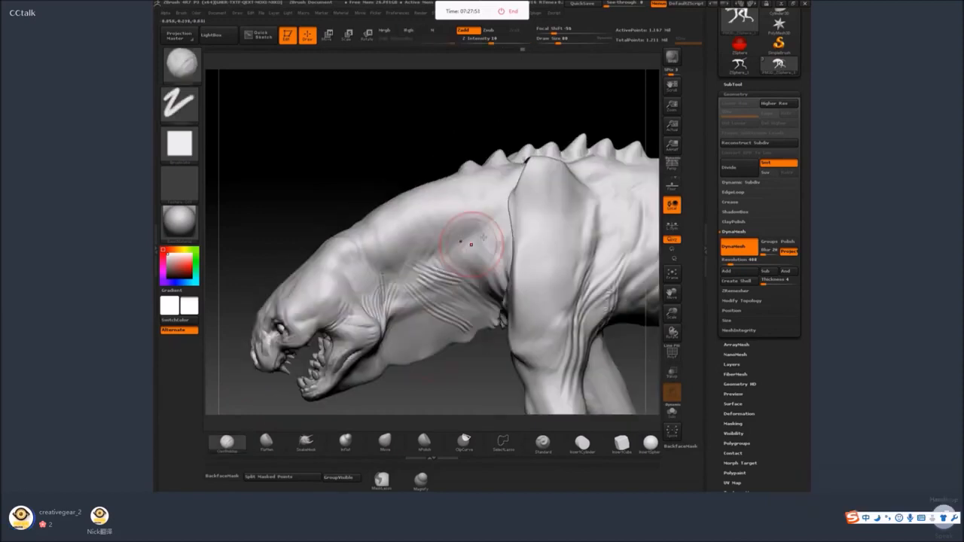
# Sculpt long skin folds down the side of the neck in front of the shoulder.
pyautogui.moveTo(482, 189); pyautogui.dragTo(455, 249)
pyautogui.moveTo(479, 208)
pyautogui.mouseDown()
pyautogui.moveTo(451, 279)
pyautogui.moveTo(497, 217)
pyautogui.moveTo(458, 290)
pyautogui.moveTo(440, 297)
pyautogui.mouseUp()
pyautogui.moveTo(448, 202); pyautogui.dragTo(416, 304)
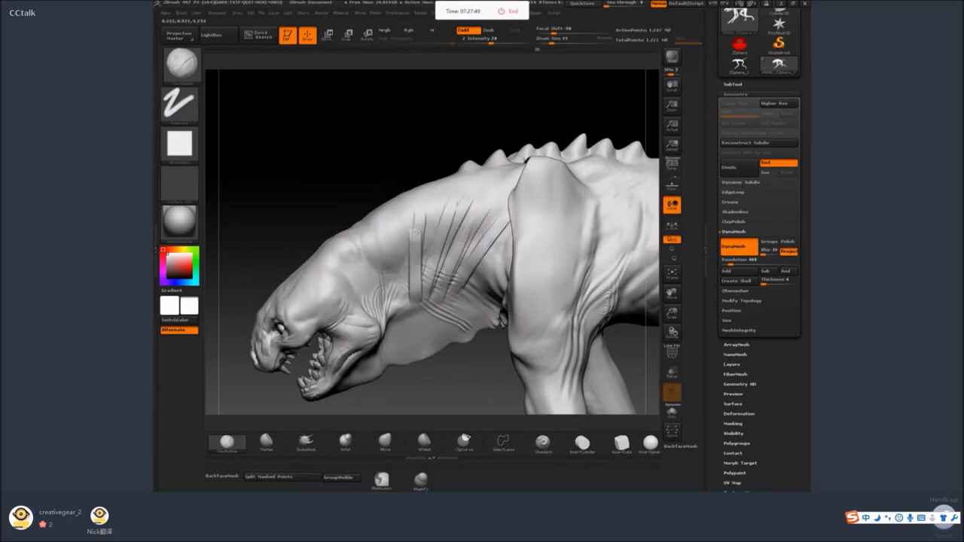
pyautogui.moveTo(424, 217); pyautogui.dragTo(400, 330)
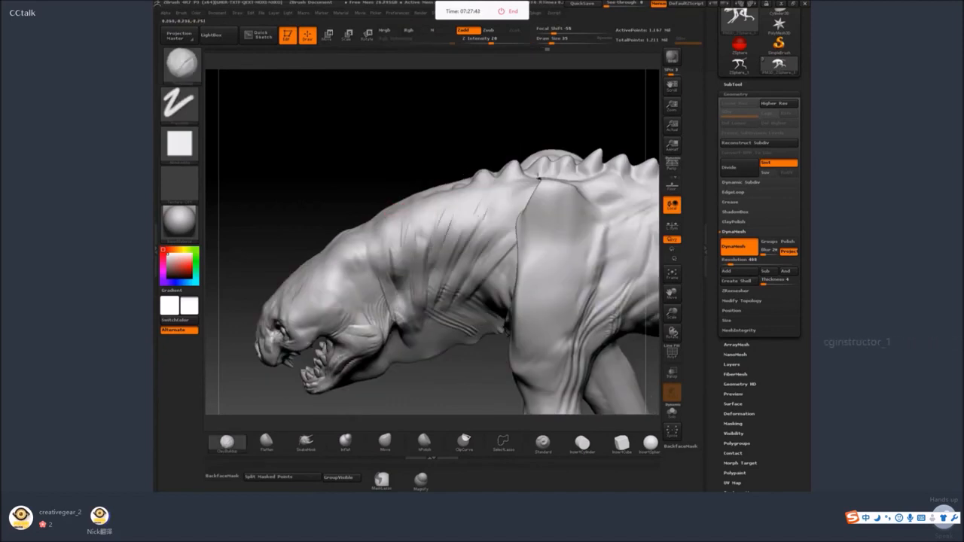
# Deepen the diagonal folds between the neck and the shoulder and smooth their edges.
pyautogui.moveTo(479, 213); pyautogui.dragTo(450, 284)
pyautogui.moveTo(517, 206); pyautogui.dragTo(472, 279)
pyautogui.moveTo(503, 280); pyautogui.dragTo(528, 262, button='right')
pyautogui.moveTo(505, 265); pyautogui.dragTo(472, 318)
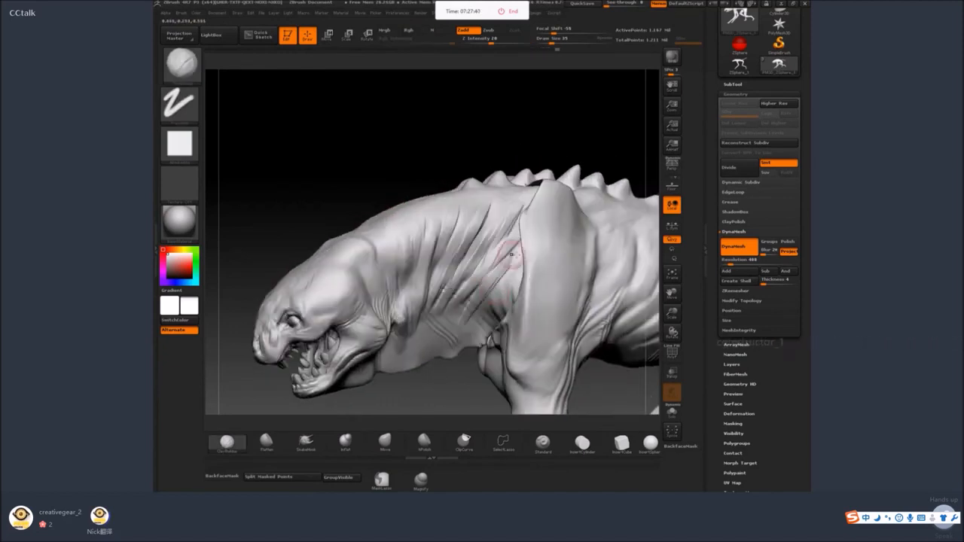
pyautogui.press('space')
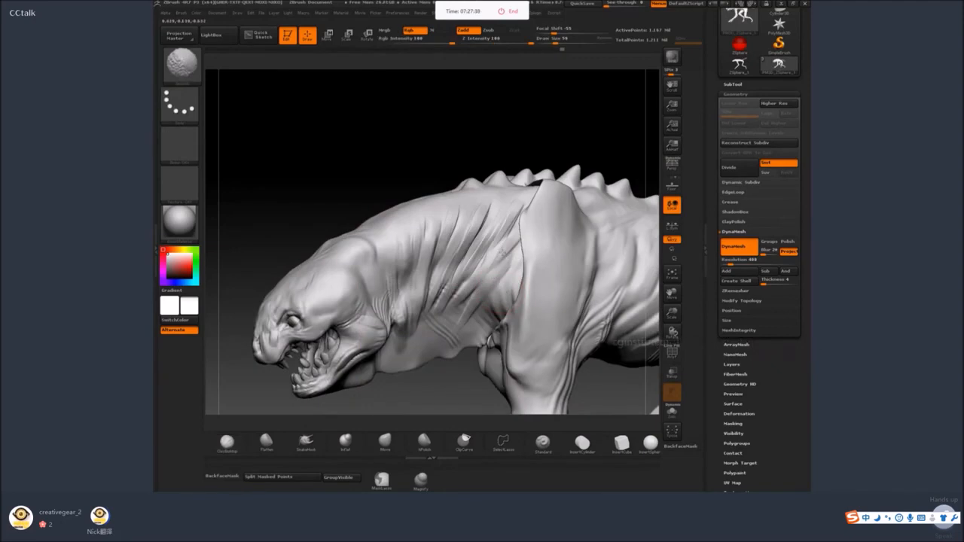
pyautogui.keyDown('shift'); pyautogui.moveTo(503, 253); pyautogui.dragTo(487, 217); pyautogui.keyUp('shift')
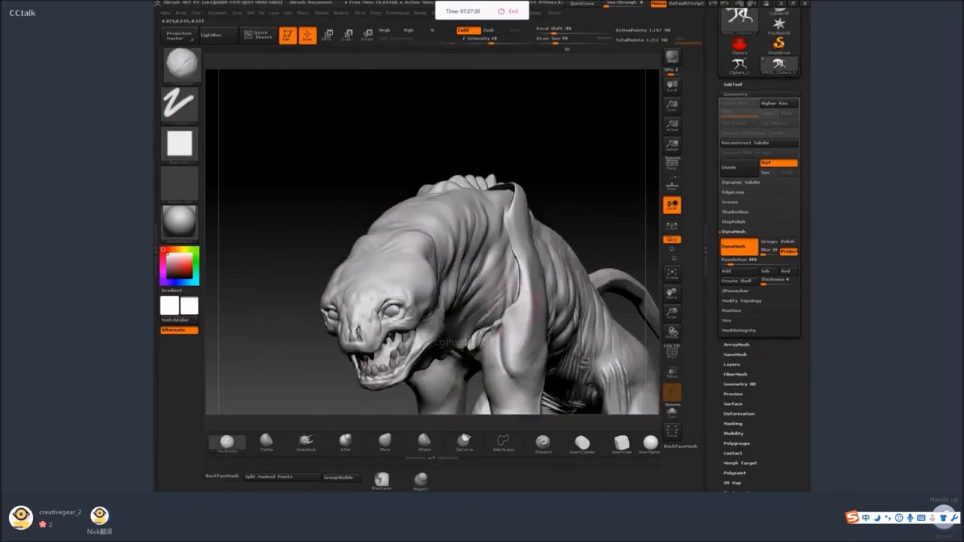
# Build up the seam along the front edge of the shoulder blade with ClayBuildup, undoing the first stroke.
pyautogui.moveTo(490, 332)
pyautogui.mouseDown()
pyautogui.moveTo(512, 294)
pyautogui.moveTo(516, 175)
pyautogui.mouseUp()
pyautogui.hotkey('ctrl', 'z')
pyautogui.moveTo(508, 209); pyautogui.dragTo(517, 297)
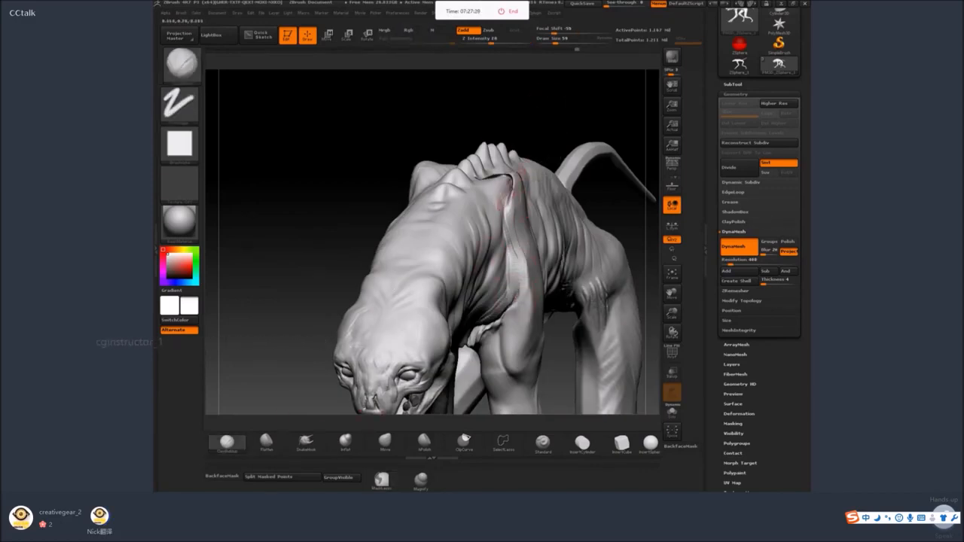
# Switch to the Inflat brush and swell the front edge of the shoulder blade to close the gap to the neck.
pyautogui.click(346, 443)
pyautogui.moveTo(510, 202)
pyautogui.keyDown('shift'); pyautogui.mouseDown()
pyautogui.moveTo(504, 178)
pyautogui.moveTo(515, 193)
pyautogui.mouseUp(); pyautogui.keyUp('shift')
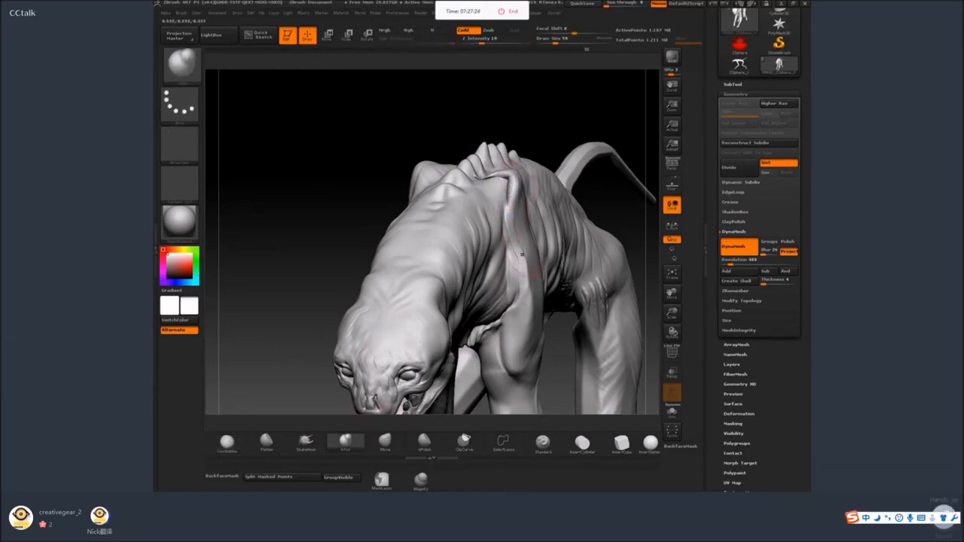
pyautogui.keyDown('shift'); pyautogui.moveTo(522, 255); pyautogui.dragTo(519, 310); pyautogui.keyUp('shift')
pyautogui.moveTo(559, 339)
pyautogui.mouseDown()
pyautogui.moveTo(555, 234)
pyautogui.moveTo(461, 317)
pyautogui.moveTo(453, 360)
pyautogui.moveTo(426, 394)
pyautogui.moveTo(386, 337)
pyautogui.mouseUp()
# Switch to ClayBuildup with a smaller brush and sculpt tendon-like folds where the upper foreleg meets the shoulder.
pyautogui.click(230, 443)
pyautogui.press('space')
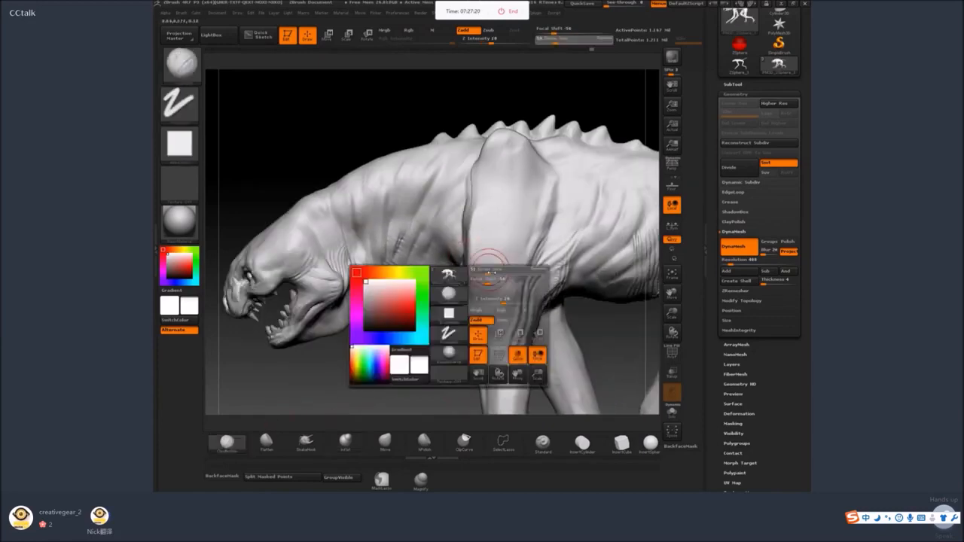
pyautogui.moveTo(445, 366)
pyautogui.keyDown('alt'); pyautogui.mouseDown()
pyautogui.moveTo(463, 273)
pyautogui.moveTo(460, 297)
pyautogui.mouseUp(); pyautogui.keyUp('alt')
pyautogui.moveTo(486, 215)
pyautogui.mouseDown()
pyautogui.moveTo(465, 284)
pyautogui.moveTo(475, 295)
pyautogui.moveTo(510, 221)
pyautogui.mouseUp()
pyautogui.moveTo(482, 292)
pyautogui.mouseDown()
pyautogui.moveTo(510, 192)
pyautogui.moveTo(478, 255)
pyautogui.mouseUp()
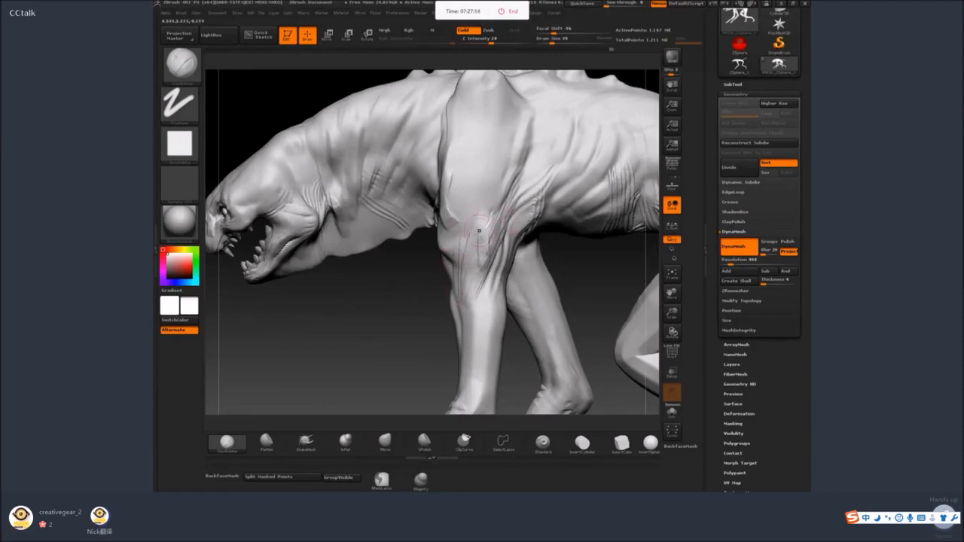
pyautogui.moveTo(407, 305); pyautogui.dragTo(470, 270)
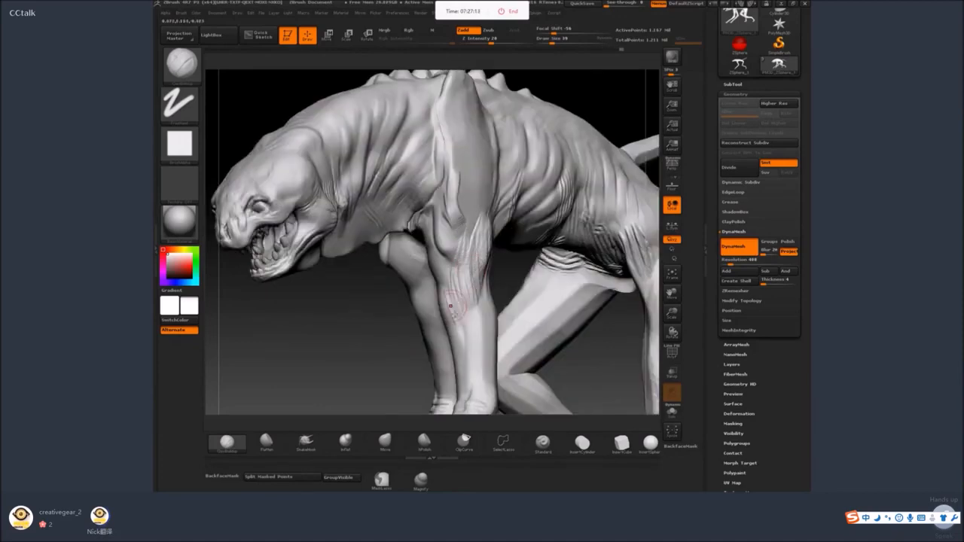
pyautogui.keyDown('shift'); pyautogui.moveTo(451, 306); pyautogui.dragTo(469, 281); pyautogui.keyUp('shift')
# Smooth the armpit folds and build diagonal strands running from the ribs down to the upper foreleg.
pyautogui.moveTo(437, 324); pyautogui.dragTo(376, 316)
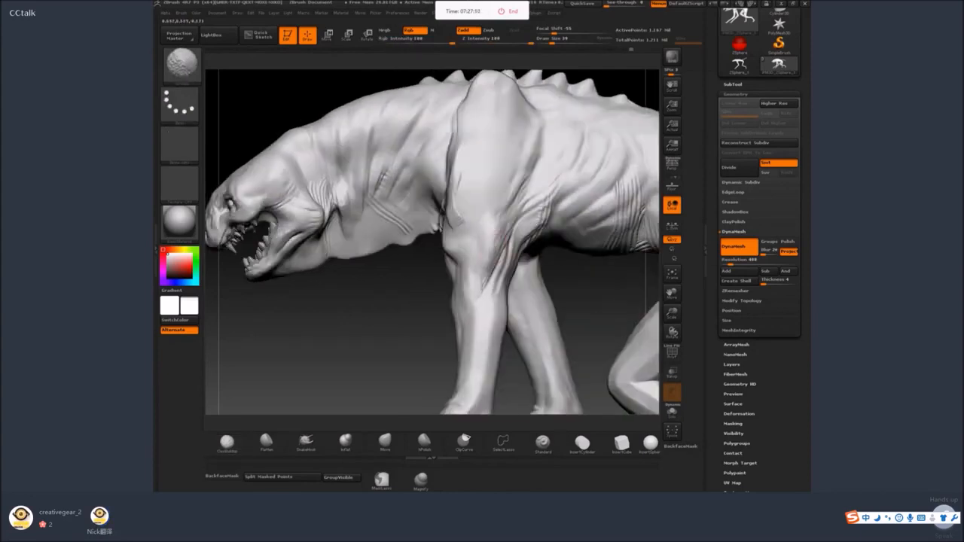
pyautogui.keyDown('shift'); pyautogui.moveTo(501, 249); pyautogui.dragTo(498, 264); pyautogui.keyUp('shift')
pyautogui.moveTo(439, 325); pyautogui.dragTo(403, 320)
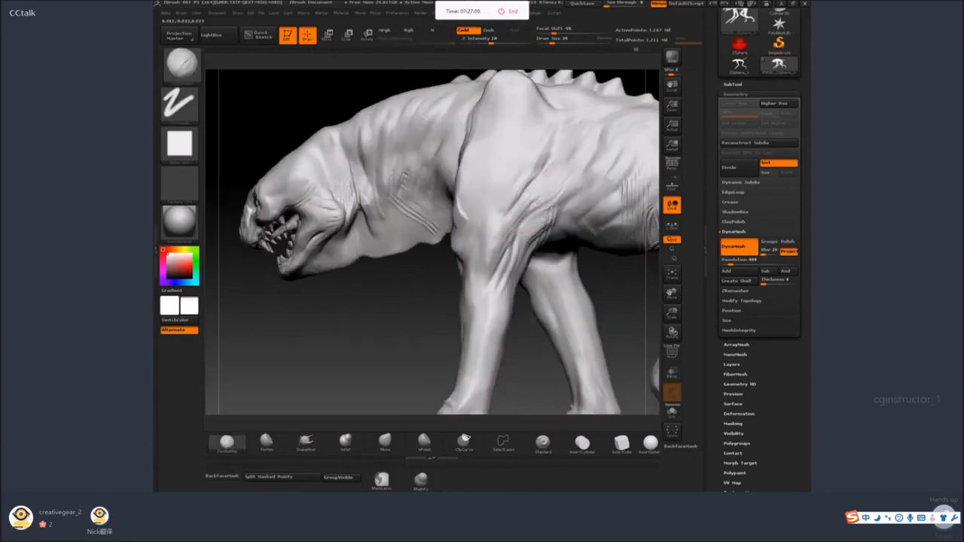
pyautogui.moveTo(559, 164); pyautogui.dragTo(484, 259)
pyautogui.keyDown('shift'); pyautogui.moveTo(520, 207); pyautogui.dragTo(535, 183); pyautogui.keyUp('shift')
# Plane down the folds below the shoulder with an enlarged Flatten brush.
pyautogui.click(266, 442)
pyautogui.moveTo(264, 391); pyautogui.dragTo(301, 388)
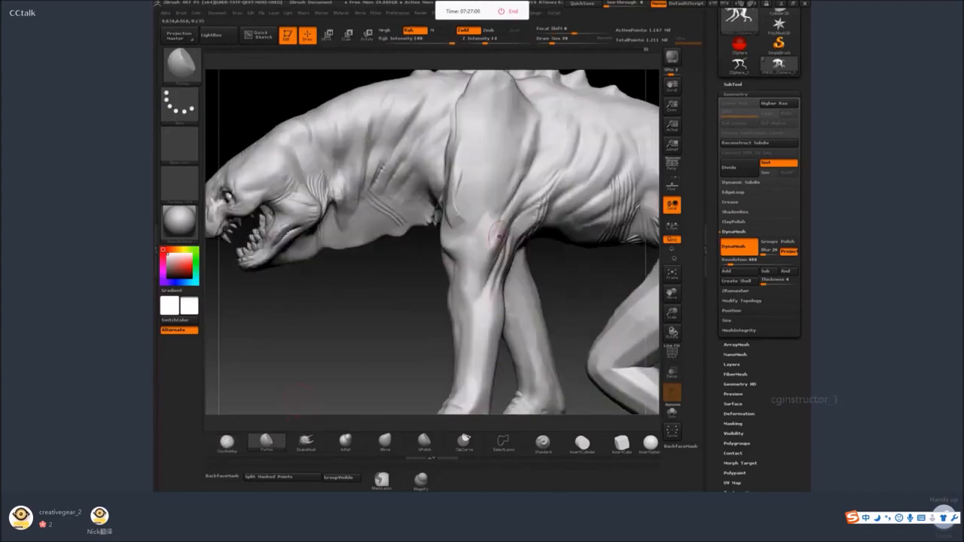
pyautogui.press(']')
pyautogui.moveTo(494, 235); pyautogui.dragTo(491, 245)
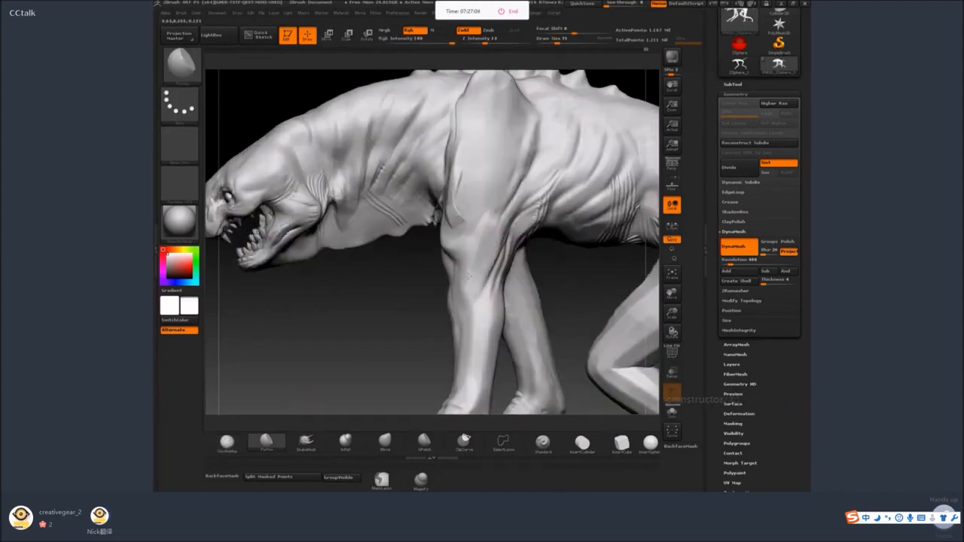
# Return to ClayBuildup and build up the muscle on the front and inner side of the upper foreleg.
pyautogui.click(227, 442)
pyautogui.moveTo(323, 354); pyautogui.dragTo(366, 348)
pyautogui.press('space')
pyautogui.moveTo(449, 285)
pyautogui.mouseDown()
pyautogui.moveTo(441, 286)
pyautogui.moveTo(477, 270)
pyautogui.mouseUp()
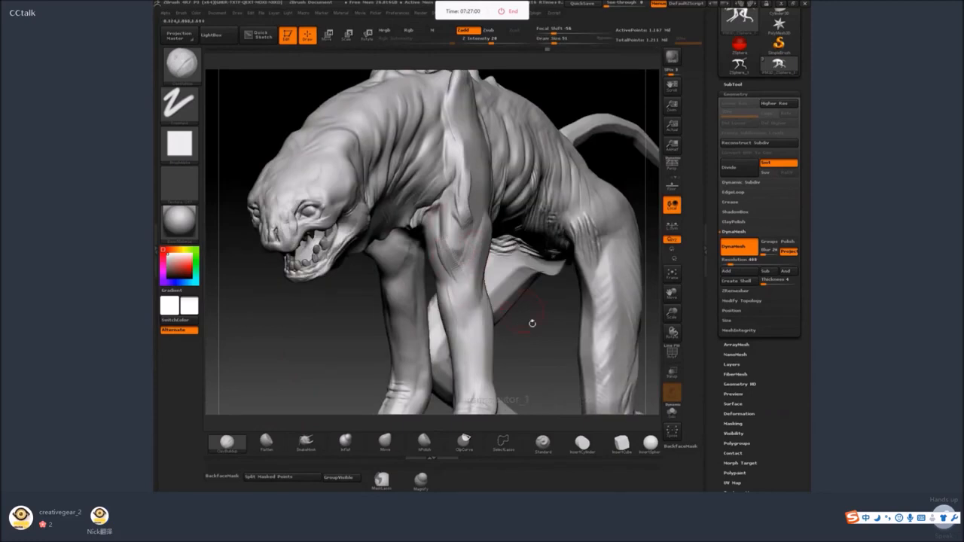
pyautogui.moveTo(530, 323); pyautogui.dragTo(557, 172)
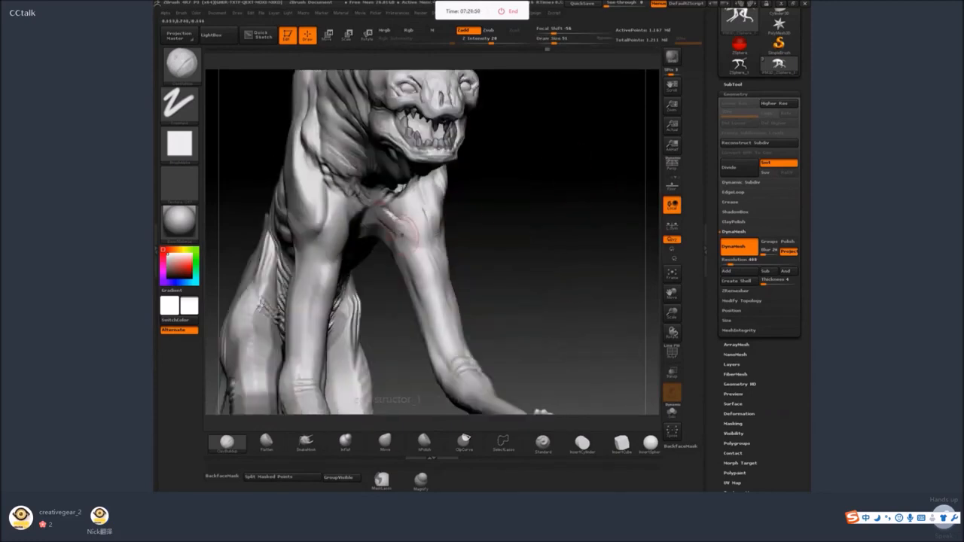
pyautogui.moveTo(401, 235); pyautogui.dragTo(403, 219)
pyautogui.moveTo(502, 199)
pyautogui.mouseDown()
pyautogui.moveTo(435, 199)
pyautogui.moveTo(420, 219)
pyautogui.moveTo(413, 188)
pyautogui.mouseUp()
pyautogui.moveTo(520, 208)
pyautogui.mouseDown()
pyautogui.moveTo(402, 185)
pyautogui.moveTo(431, 157)
pyautogui.mouseUp()
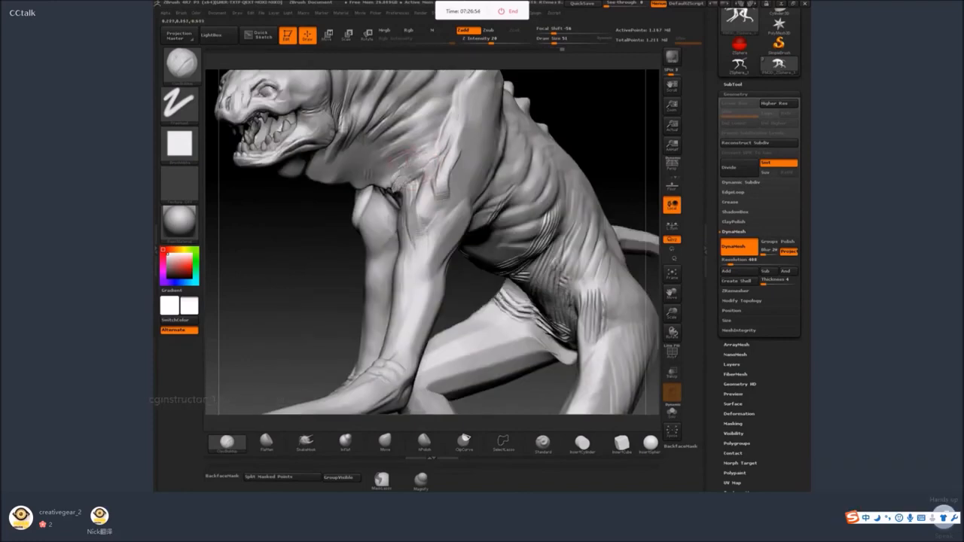
# Sculpt muscle strands across the front of the shoulder from the chest to the top of the foreleg.
pyautogui.moveTo(327, 197); pyautogui.dragTo(408, 179)
pyautogui.moveTo(485, 167); pyautogui.dragTo(482, 117)
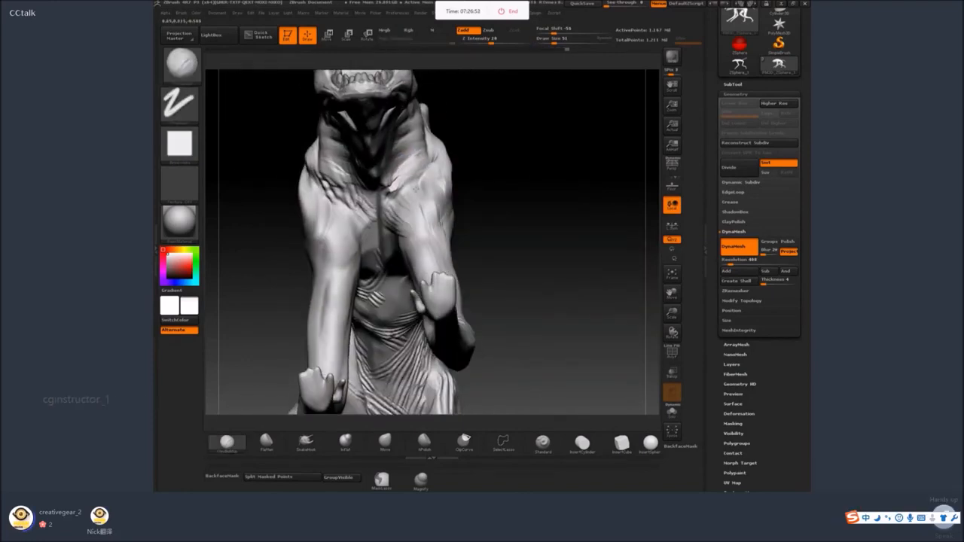
pyautogui.moveTo(415, 189); pyautogui.dragTo(422, 184)
pyautogui.moveTo(502, 169); pyautogui.dragTo(489, 196)
pyautogui.keyDown('shift'); pyautogui.moveTo(431, 207); pyautogui.dragTo(411, 217); pyautogui.keyUp('shift')
pyautogui.press('space')
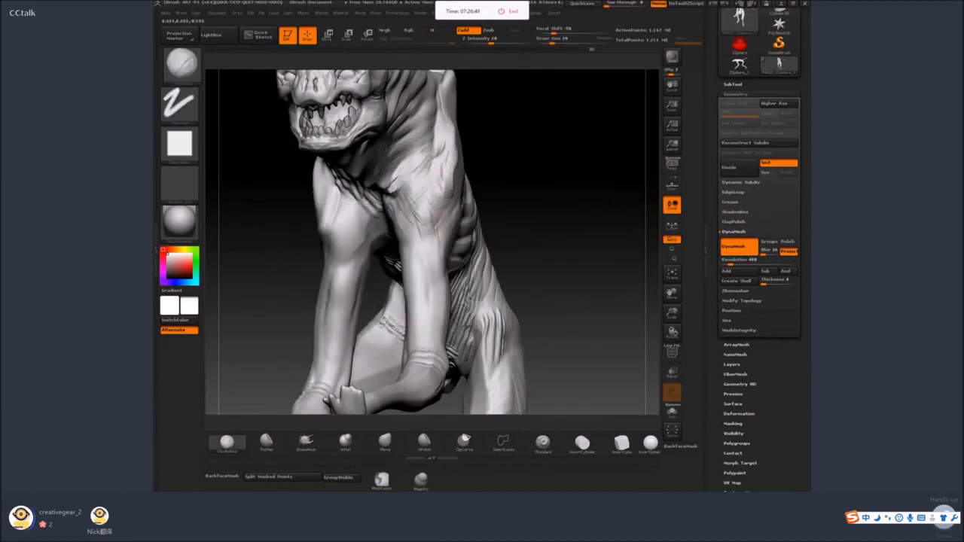
# Add fine muscle strands to the shoulder front and carry them down the inner upper foreleg.
pyautogui.moveTo(577, 159); pyautogui.dragTo(583, 217)
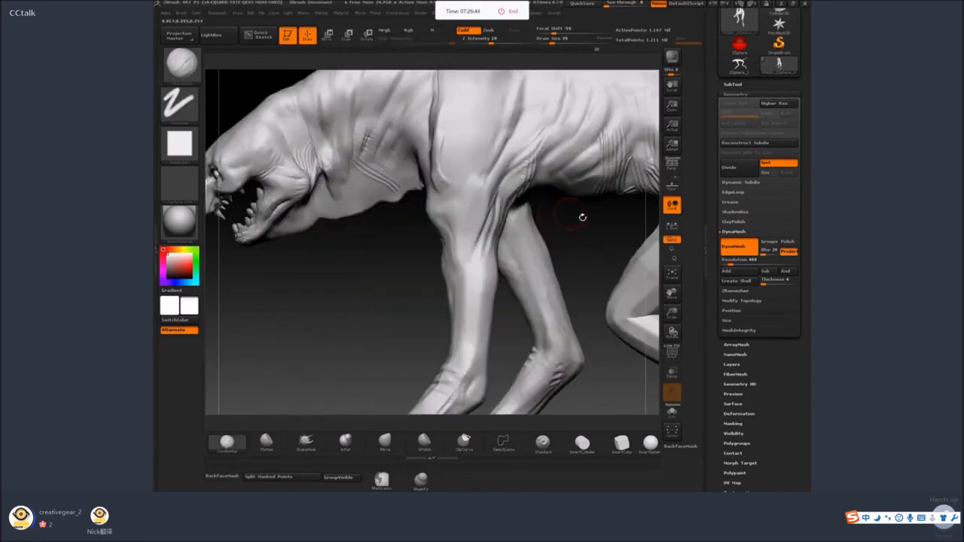
pyautogui.moveTo(491, 235); pyautogui.dragTo(430, 240)
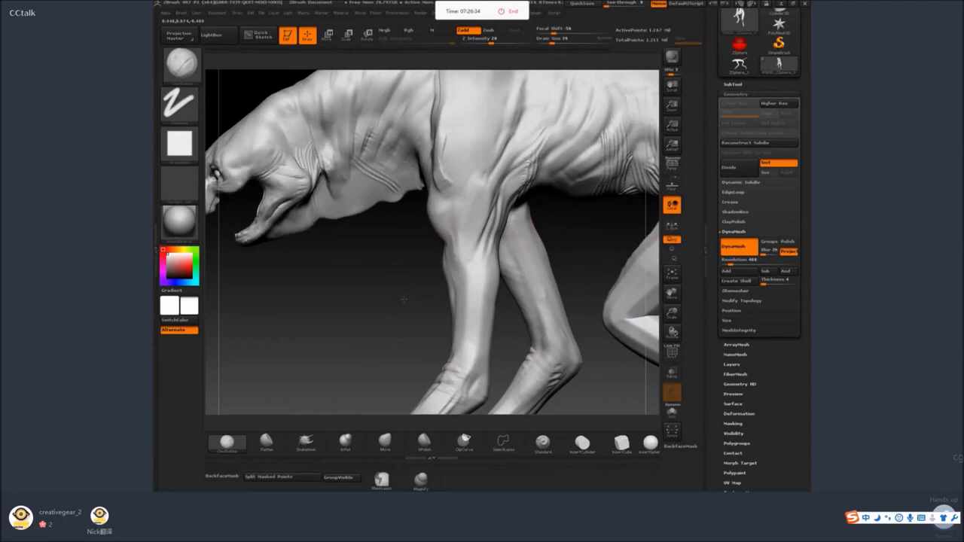
pyautogui.moveTo(463, 240)
pyautogui.mouseDown()
pyautogui.moveTo(547, 242)
pyautogui.moveTo(534, 269)
pyautogui.moveTo(523, 198)
pyautogui.moveTo(412, 207)
pyautogui.mouseUp()
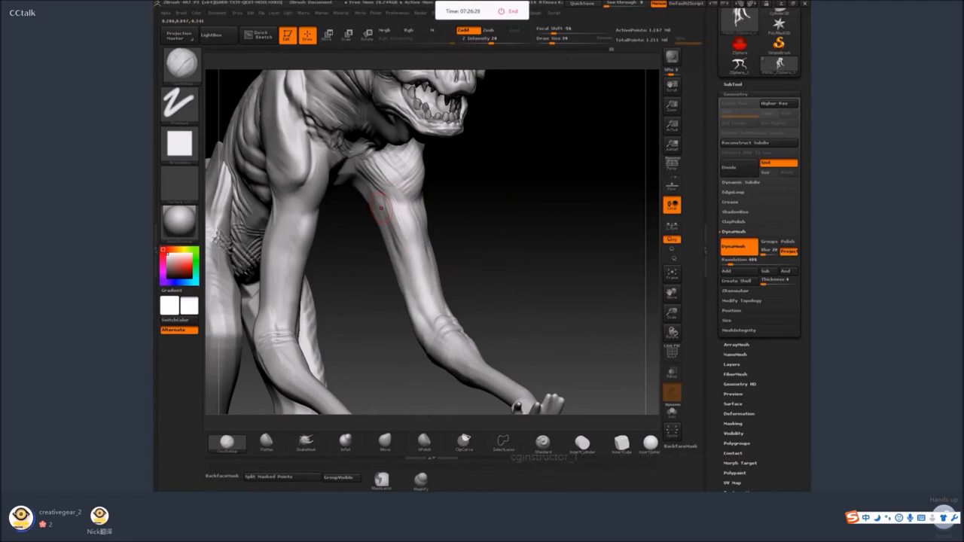
pyautogui.moveTo(485, 199)
pyautogui.mouseDown()
pyautogui.moveTo(472, 183)
pyautogui.moveTo(479, 148)
pyautogui.moveTo(462, 216)
pyautogui.mouseUp()
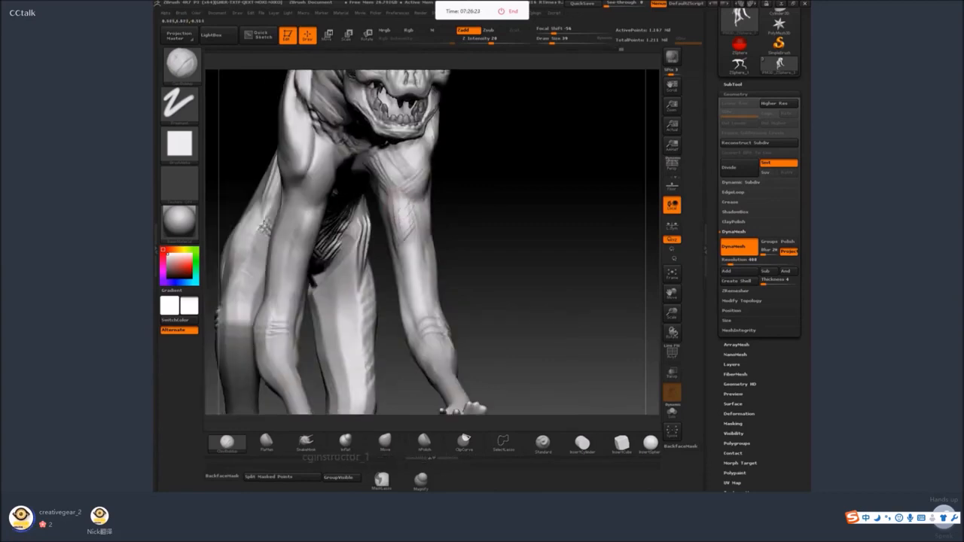
pyautogui.moveTo(403, 236); pyautogui.dragTo(414, 267)
pyautogui.moveTo(521, 211); pyautogui.dragTo(524, 144)
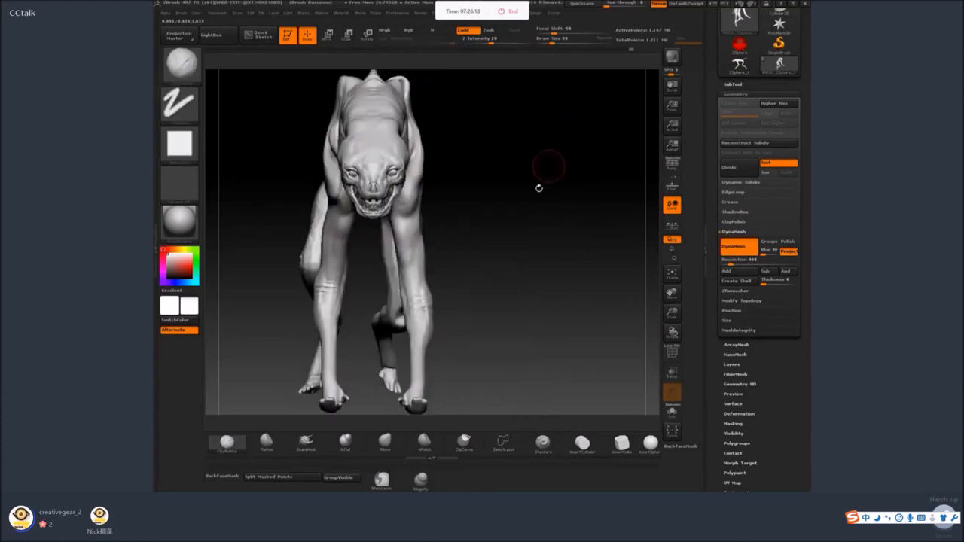
# Sculpt diagonal skin folds between the shoulder blade and the ribs and smooth them into the surrounding surface.
pyautogui.moveTo(538, 188); pyautogui.dragTo(487, 254)
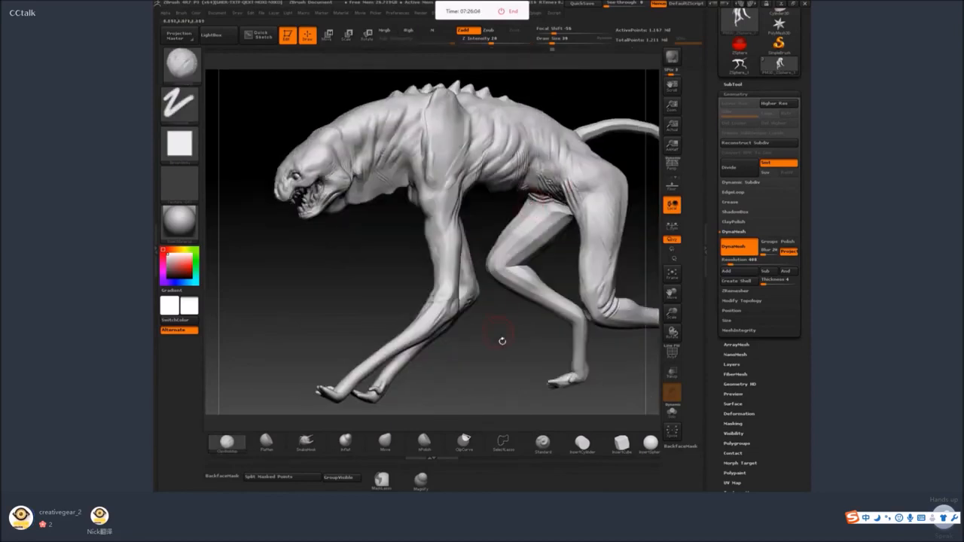
pyautogui.keyDown('alt'); pyautogui.moveTo(502, 341); pyautogui.dragTo(515, 307); pyautogui.keyUp('alt')
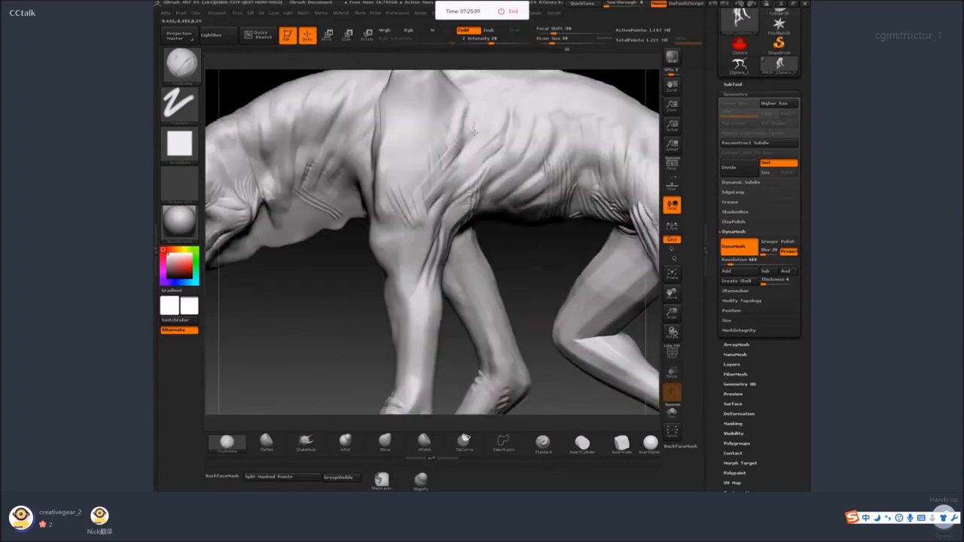
pyautogui.press('shift')
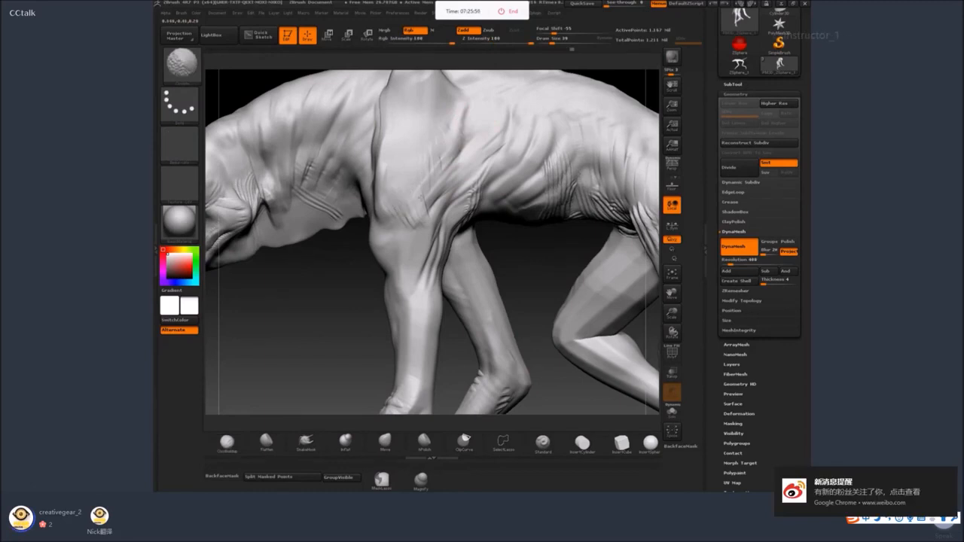
pyautogui.moveTo(420, 252); pyautogui.dragTo(430, 198)
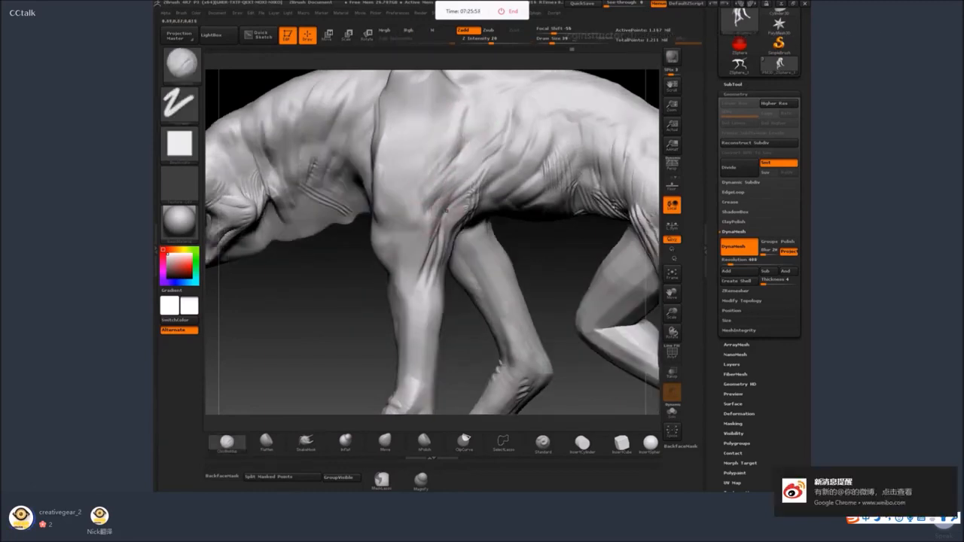
# Define the muscle forms on the front of the shoulder joint and upper foreleg.
pyautogui.moveTo(334, 308); pyautogui.dragTo(397, 219)
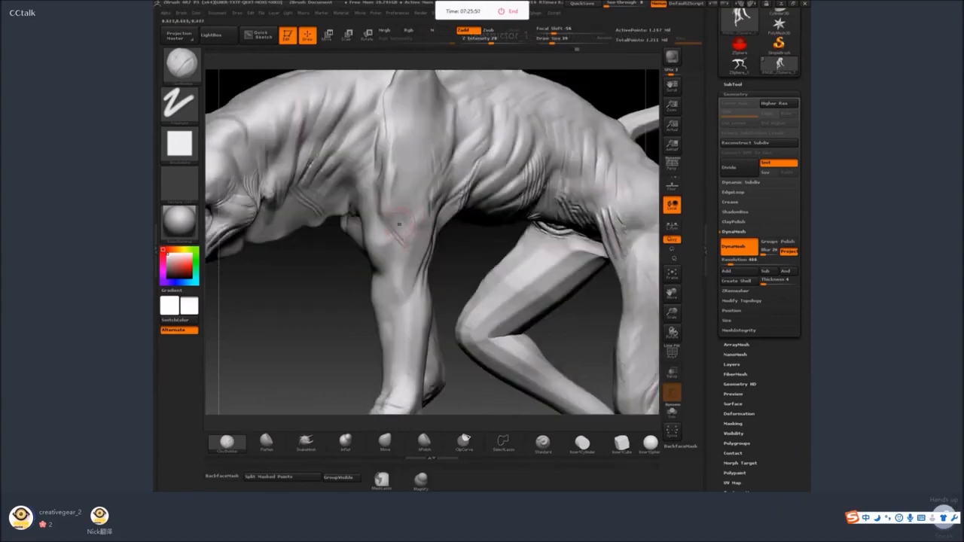
pyautogui.moveTo(459, 267)
pyautogui.mouseDown()
pyautogui.moveTo(476, 184)
pyautogui.moveTo(430, 240)
pyautogui.moveTo(497, 319)
pyautogui.moveTo(497, 286)
pyautogui.moveTo(529, 219)
pyautogui.moveTo(412, 194)
pyautogui.moveTo(402, 217)
pyautogui.moveTo(381, 219)
pyautogui.moveTo(397, 234)
pyautogui.mouseUp()
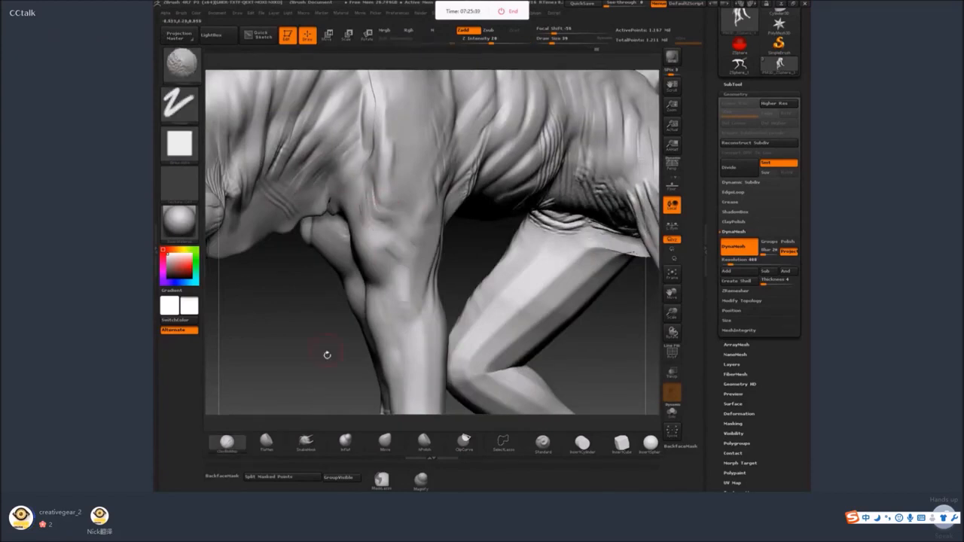
pyautogui.moveTo(327, 354); pyautogui.dragTo(380, 286)
# Pull stretched skin folds from the armpit up across the rib cage and smooth them.
pyautogui.keyDown('alt'); pyautogui.moveTo(565, 302); pyautogui.dragTo(529, 200); pyautogui.keyUp('alt')
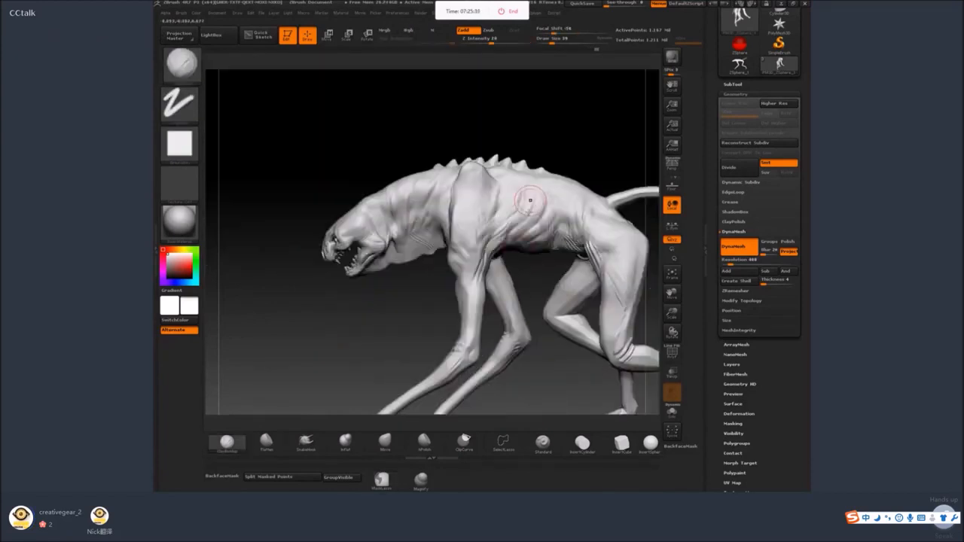
pyautogui.moveTo(527, 113)
pyautogui.mouseDown()
pyautogui.moveTo(539, 115)
pyautogui.moveTo(494, 214)
pyautogui.moveTo(551, 145)
pyautogui.mouseUp()
pyautogui.moveTo(486, 183); pyautogui.dragTo(554, 130)
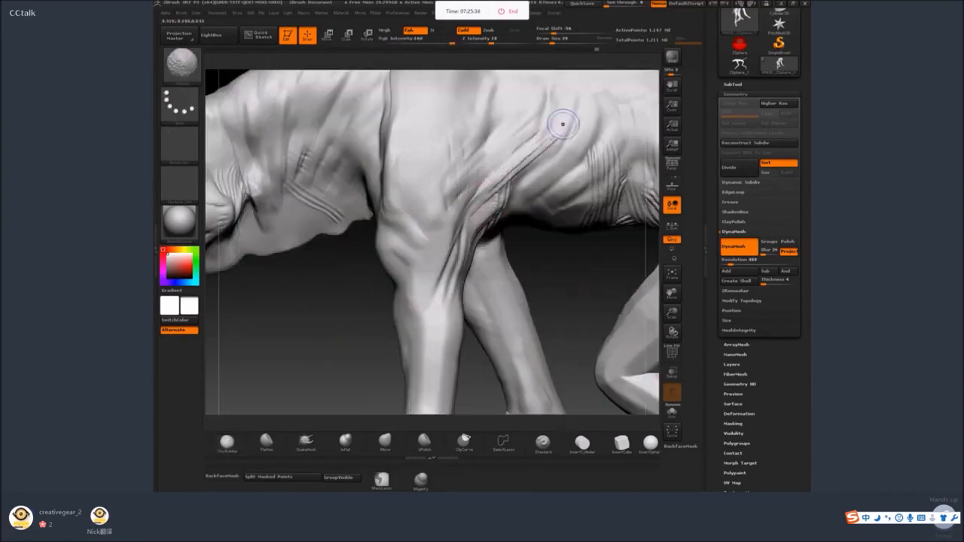
pyautogui.keyDown('shift'); pyautogui.moveTo(503, 161); pyautogui.dragTo(482, 182); pyautogui.keyUp('shift')
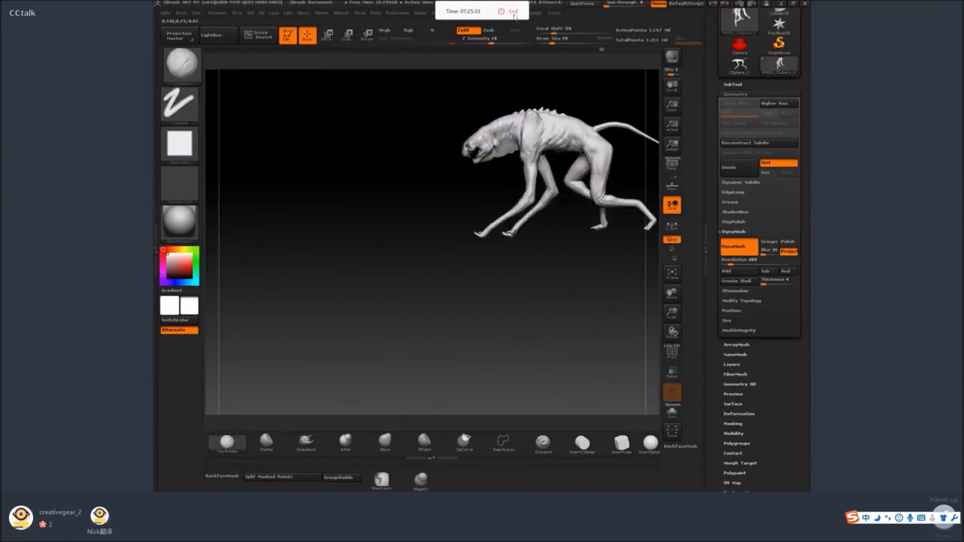
# Sculpt the skin folds connecting the flank to the front of the hind thigh.
pyautogui.keyDown('alt'); pyautogui.moveTo(592, 280); pyautogui.dragTo(550, 383); pyautogui.keyUp('alt')
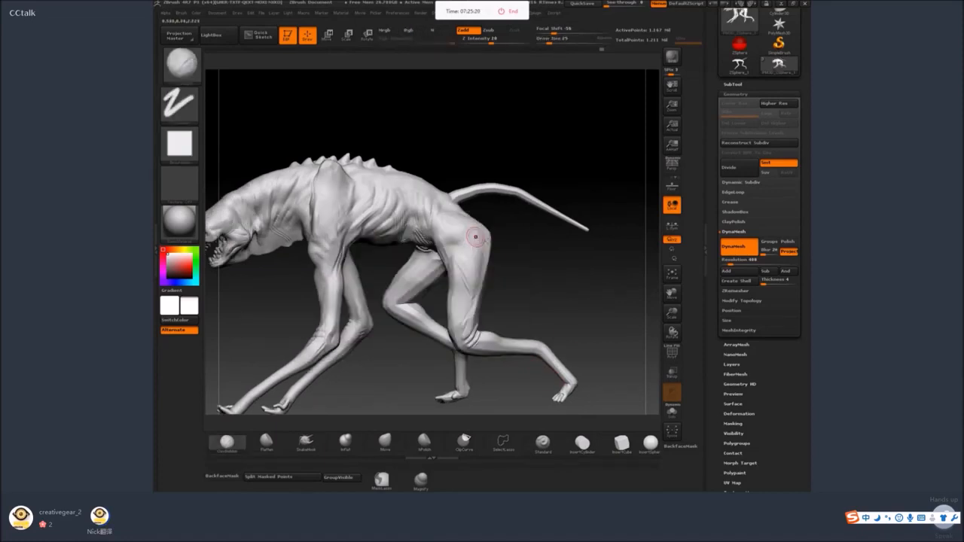
pyautogui.keyDown('alt'); pyautogui.moveTo(470, 233); pyautogui.dragTo(452, 286); pyautogui.keyUp('alt')
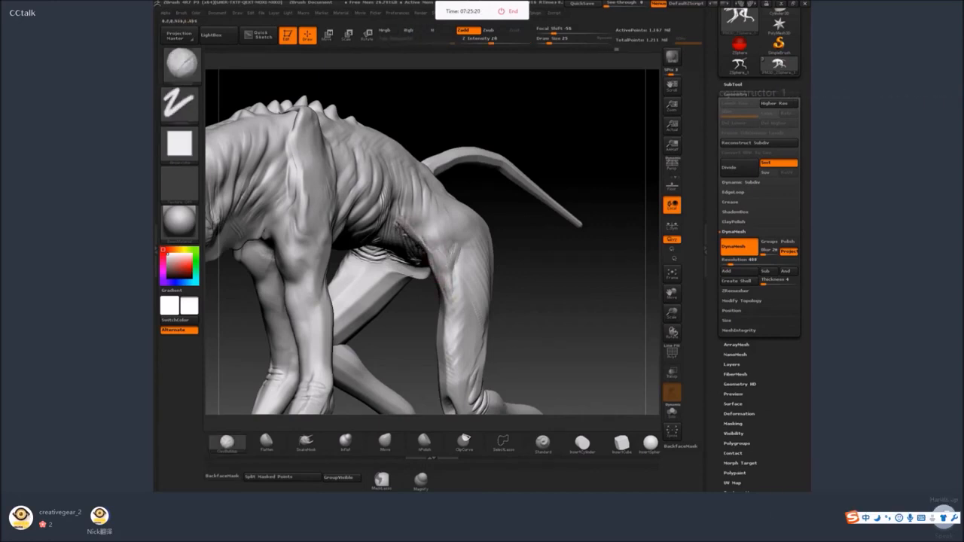
pyautogui.moveTo(397, 219); pyautogui.dragTo(423, 249)
pyautogui.moveTo(519, 223); pyautogui.dragTo(427, 260)
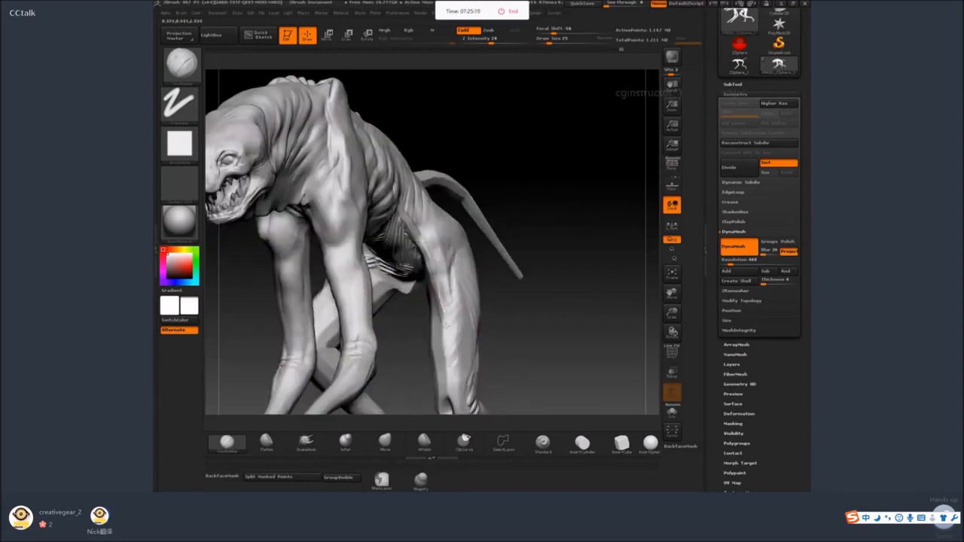
pyautogui.moveTo(558, 203); pyautogui.dragTo(485, 205)
pyautogui.moveTo(432, 246); pyautogui.dragTo(451, 306)
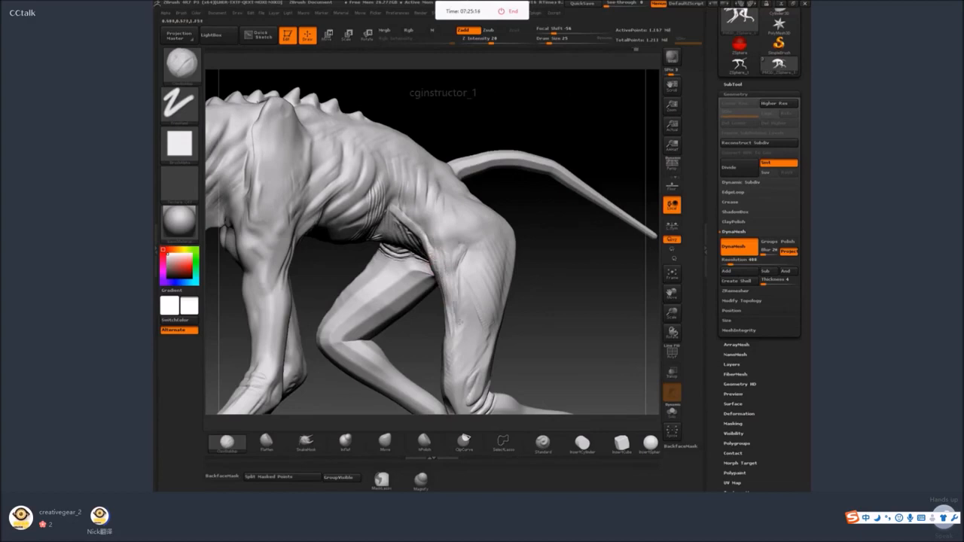
pyautogui.keyDown('shift'); pyautogui.moveTo(451, 264); pyautogui.dragTo(459, 288); pyautogui.keyUp('shift')
pyautogui.moveTo(420, 228); pyautogui.dragTo(447, 264)
pyautogui.moveTo(406, 211)
pyautogui.mouseDown()
pyautogui.moveTo(428, 214)
pyautogui.moveTo(436, 243)
pyautogui.moveTo(434, 229)
pyautogui.mouseUp()
pyautogui.hotkey('ctrl', 'z')
pyautogui.hotkey('ctrl', 'z')
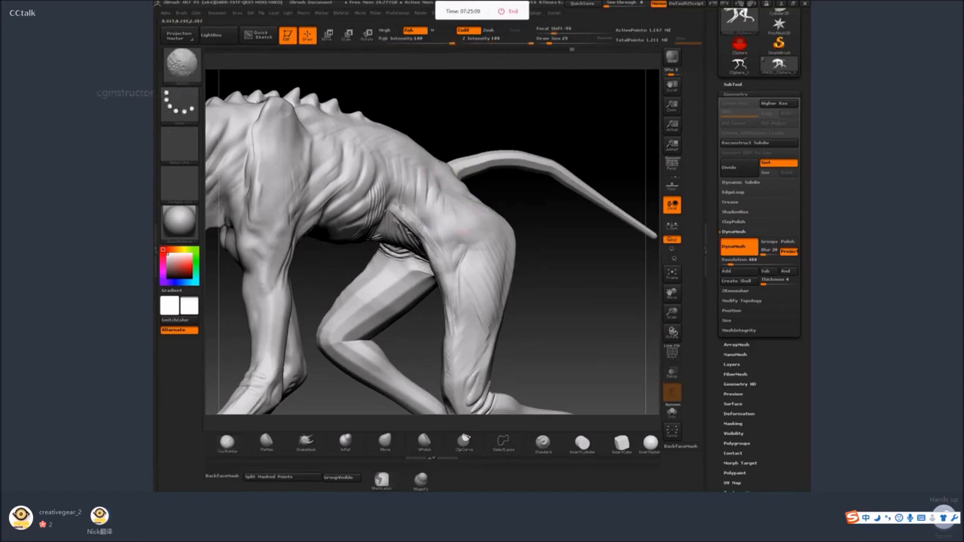
# Adjust the brush size and sculpt wrinkles around the hind knee and folds up the lower thigh.
pyautogui.moveTo(592, 294)
pyautogui.mouseDown()
pyautogui.moveTo(564, 298)
pyautogui.moveTo(544, 188)
pyautogui.mouseUp()
pyautogui.press('space')
pyautogui.moveTo(481, 277); pyautogui.dragTo(461, 286)
pyautogui.moveTo(460, 186)
pyautogui.mouseDown()
pyautogui.moveTo(457, 245)
pyautogui.moveTo(443, 183)
pyautogui.mouseUp()
pyautogui.moveTo(455, 244); pyautogui.dragTo(473, 187)
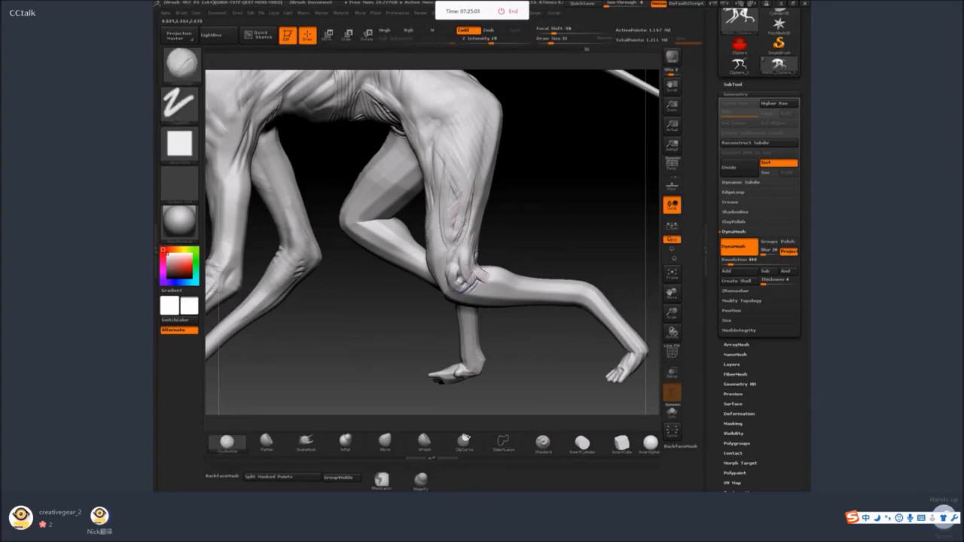
# Build diagonal muscle ridges on the outer hind thigh and soften them toward the hip.
pyautogui.moveTo(455, 224); pyautogui.dragTo(479, 145)
pyautogui.moveTo(449, 154)
pyautogui.mouseDown()
pyautogui.moveTo(471, 130)
pyautogui.moveTo(460, 139)
pyautogui.mouseUp()
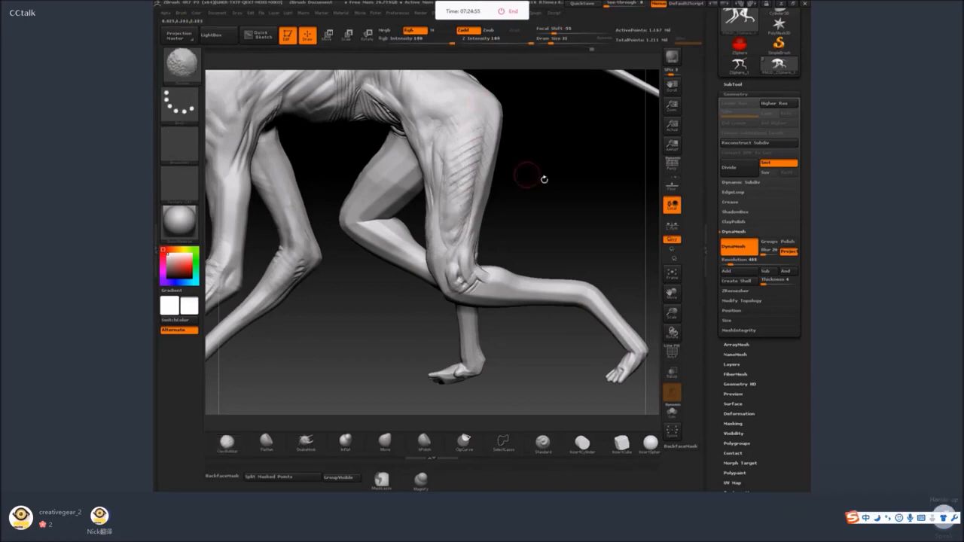
pyautogui.moveTo(544, 179); pyautogui.dragTo(525, 185)
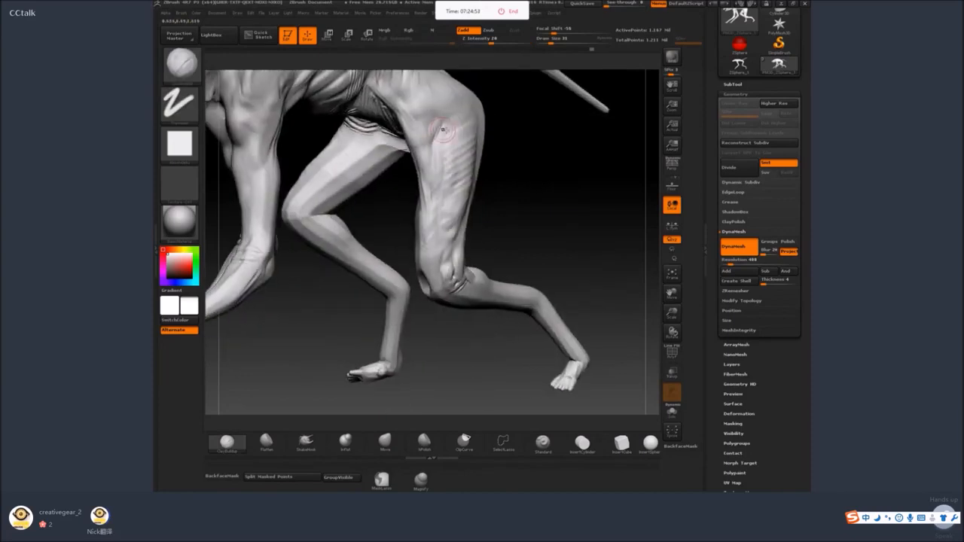
pyautogui.moveTo(449, 162); pyautogui.dragTo(451, 152)
pyautogui.moveTo(527, 162); pyautogui.dragTo(554, 160)
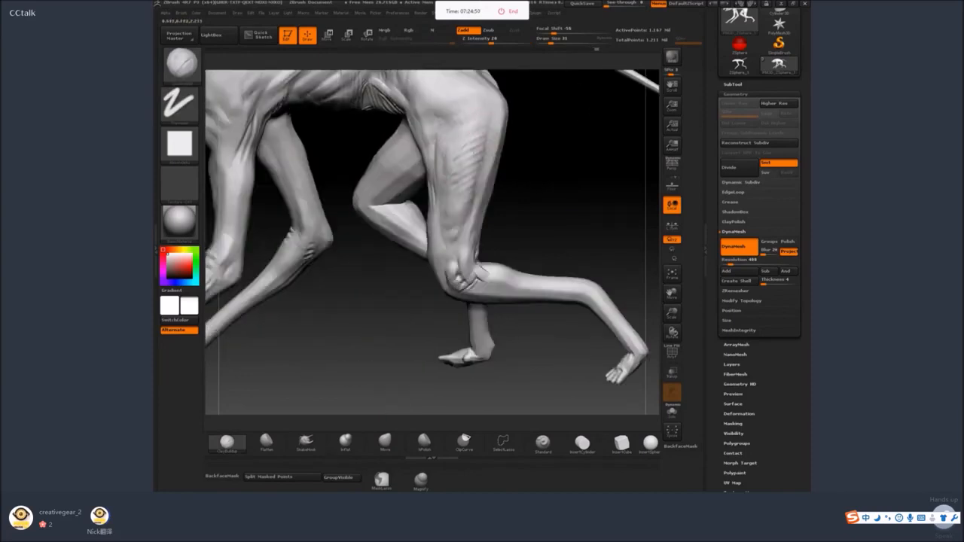
# Sculpt long muscle ridges down the back of the hind thigh and smooth them into the surface.
pyautogui.moveTo(557, 212); pyautogui.dragTo(518, 209)
pyautogui.moveTo(493, 128); pyautogui.dragTo(491, 188)
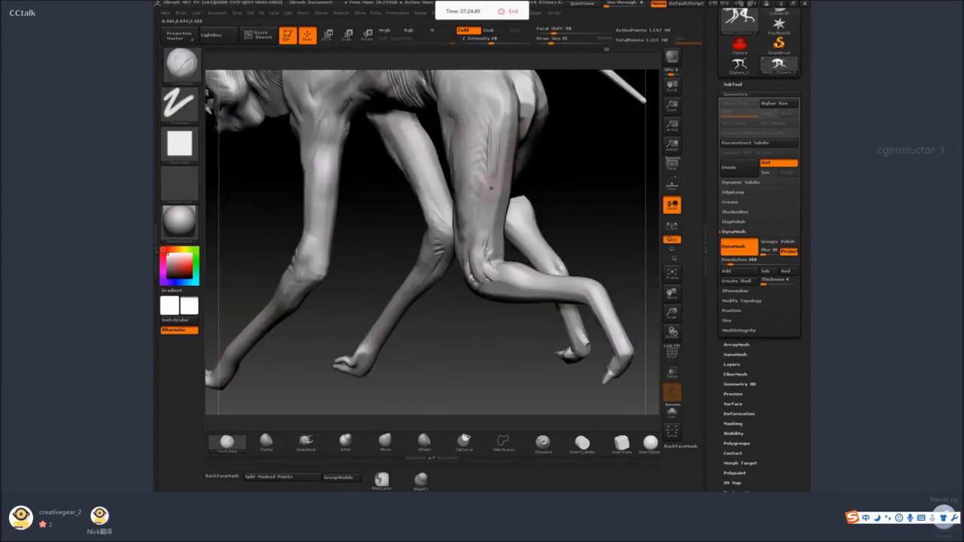
pyautogui.moveTo(506, 127)
pyautogui.mouseDown()
pyautogui.moveTo(508, 170)
pyautogui.moveTo(521, 178)
pyautogui.moveTo(509, 237)
pyautogui.mouseUp()
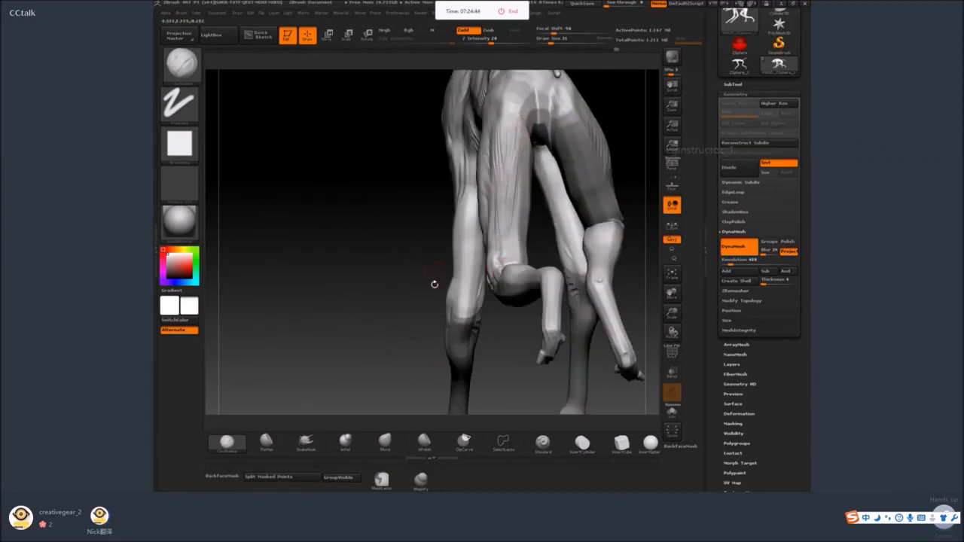
pyautogui.moveTo(435, 282)
pyautogui.mouseDown()
pyautogui.moveTo(500, 222)
pyautogui.moveTo(508, 114)
pyautogui.mouseUp()
pyautogui.press('shift')
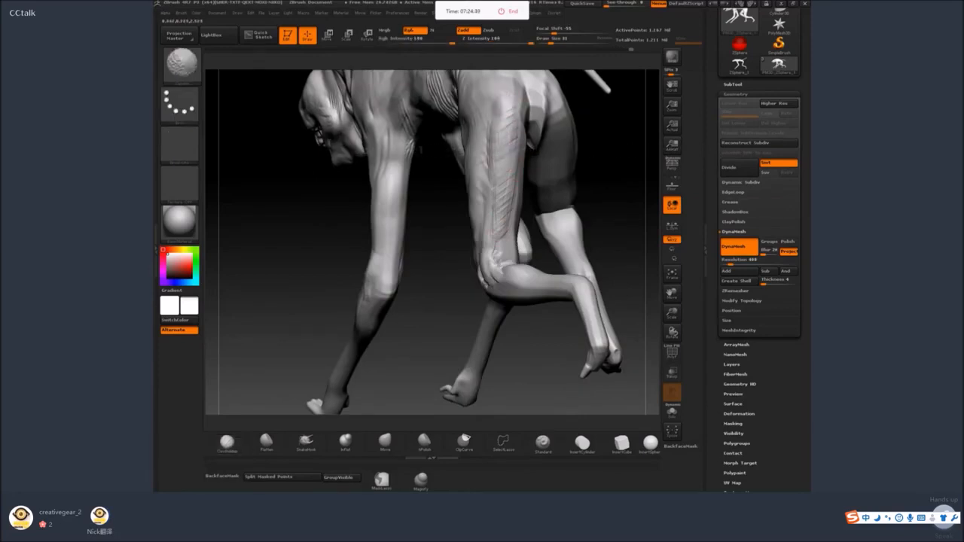
pyautogui.moveTo(447, 289)
pyautogui.mouseDown()
pyautogui.moveTo(594, 209)
pyautogui.moveTo(495, 243)
pyautogui.mouseUp()
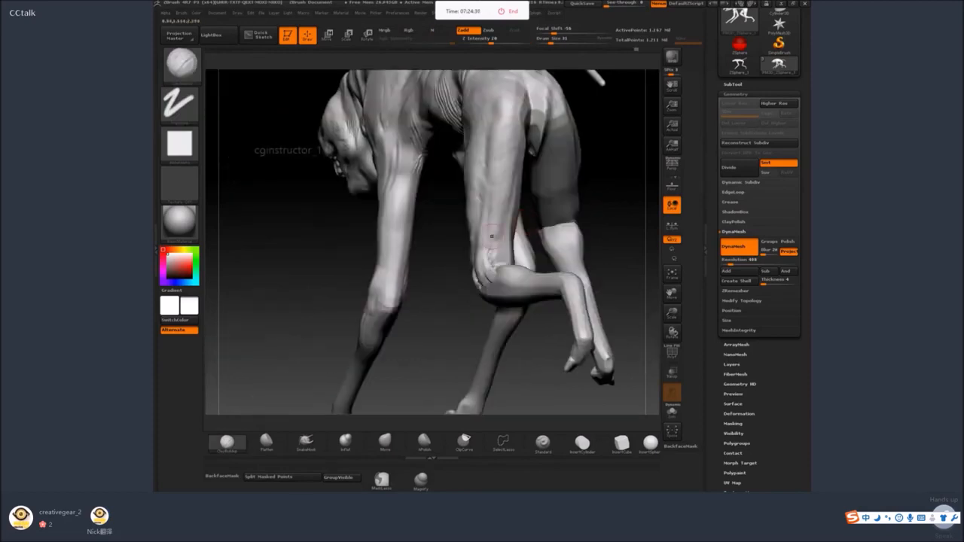
# Reduce the brush size and sculpt tendons and skin folds on the lower hind thigh above the knee.
pyautogui.moveTo(592, 245)
pyautogui.mouseDown()
pyautogui.moveTo(503, 254)
pyautogui.moveTo(523, 248)
pyautogui.mouseUp()
pyautogui.press('space')
pyautogui.click(504, 251)
pyautogui.moveTo(517, 334); pyautogui.dragTo(471, 276)
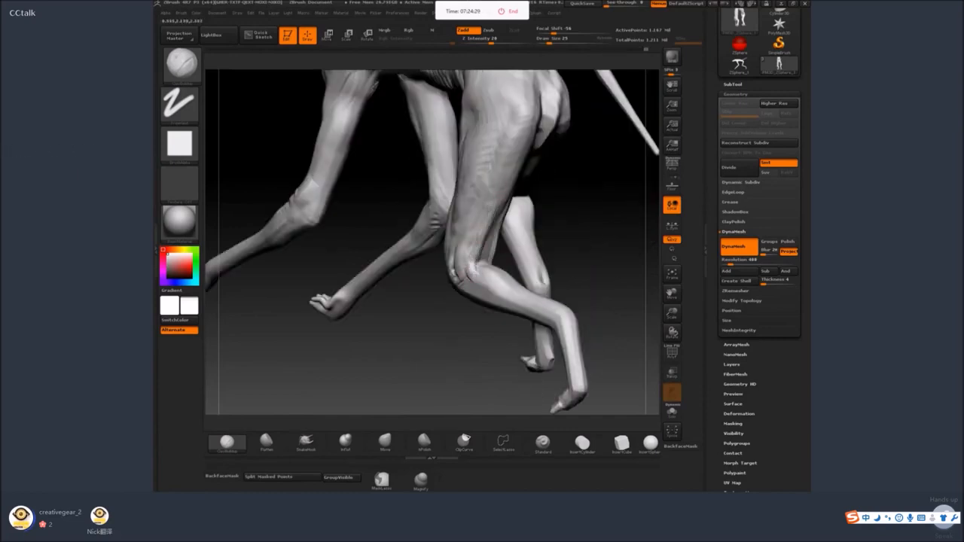
pyautogui.moveTo(566, 178); pyautogui.dragTo(525, 181)
pyautogui.moveTo(455, 324); pyautogui.dragTo(410, 320)
pyautogui.moveTo(571, 243)
pyautogui.mouseDown()
pyautogui.moveTo(568, 229)
pyautogui.moveTo(541, 224)
pyautogui.mouseUp()
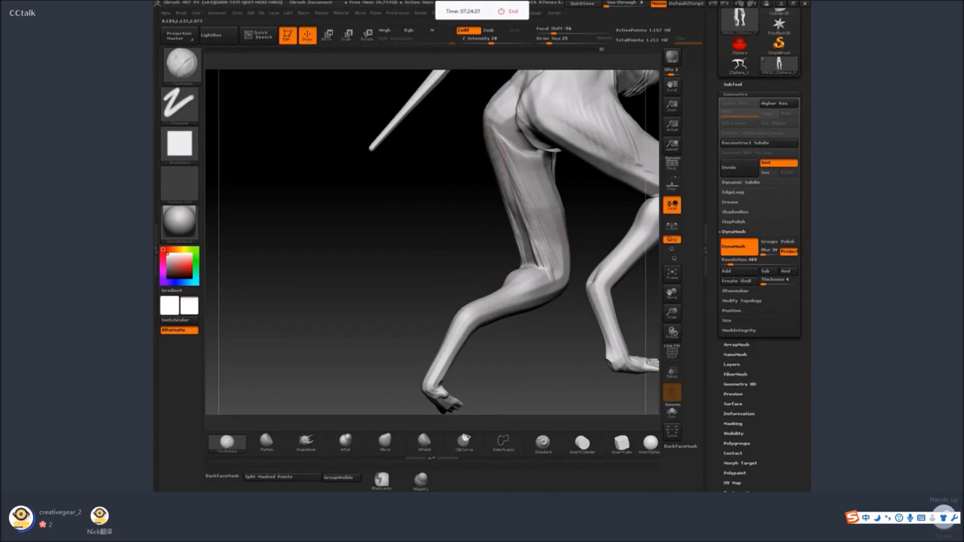
# Build diagonal folds across the upper back of the hind thigh with a larger brush and soften them.
pyautogui.moveTo(473, 242); pyautogui.dragTo(523, 195)
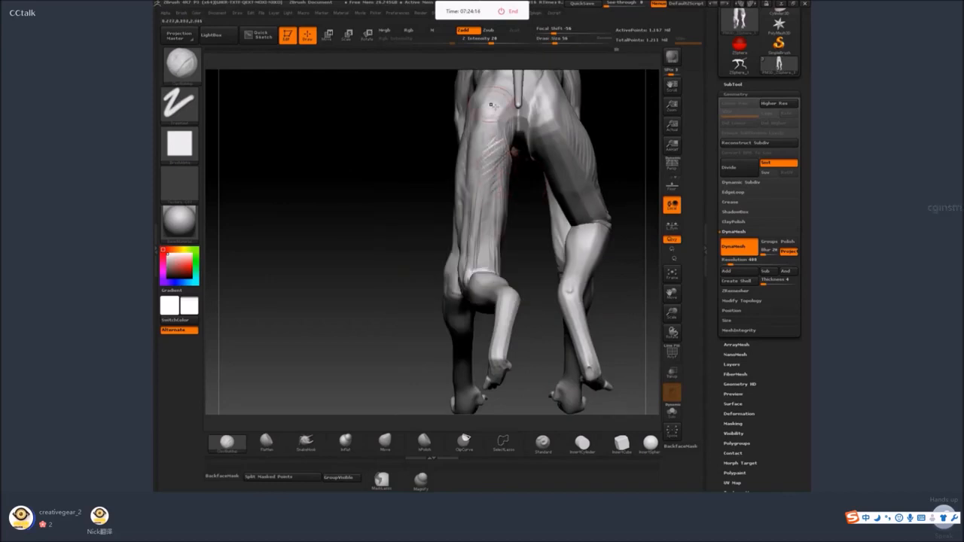
pyautogui.moveTo(488, 153)
pyautogui.keyDown('shift'); pyautogui.mouseDown()
pyautogui.moveTo(498, 145)
pyautogui.moveTo(485, 182)
pyautogui.mouseUp(); pyautogui.keyUp('shift')
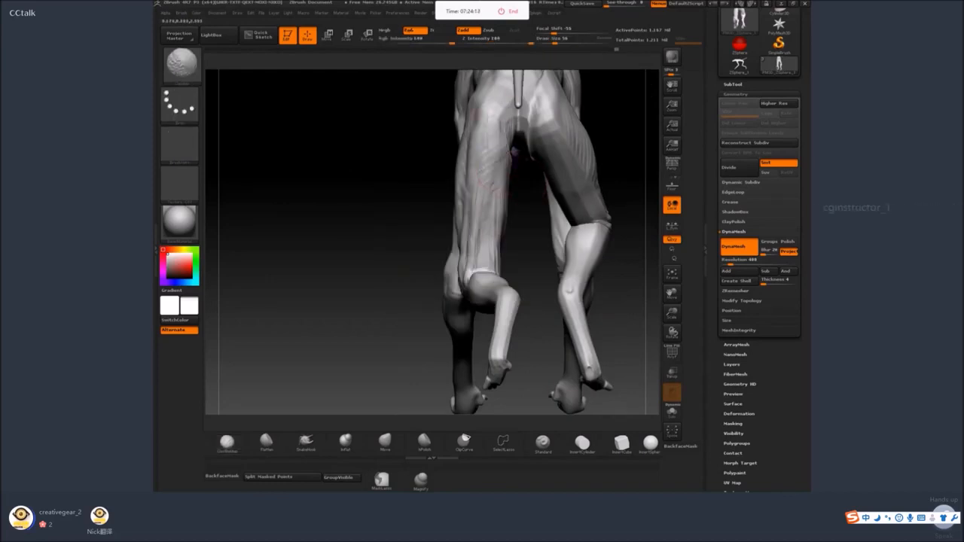
pyautogui.moveTo(516, 151)
pyautogui.mouseDown()
pyautogui.moveTo(486, 258)
pyautogui.moveTo(476, 255)
pyautogui.moveTo(488, 223)
pyautogui.mouseUp()
# Adjust the brush size, build up the calf muscle behind the hind knee and smooth its surface.
pyautogui.press('space')
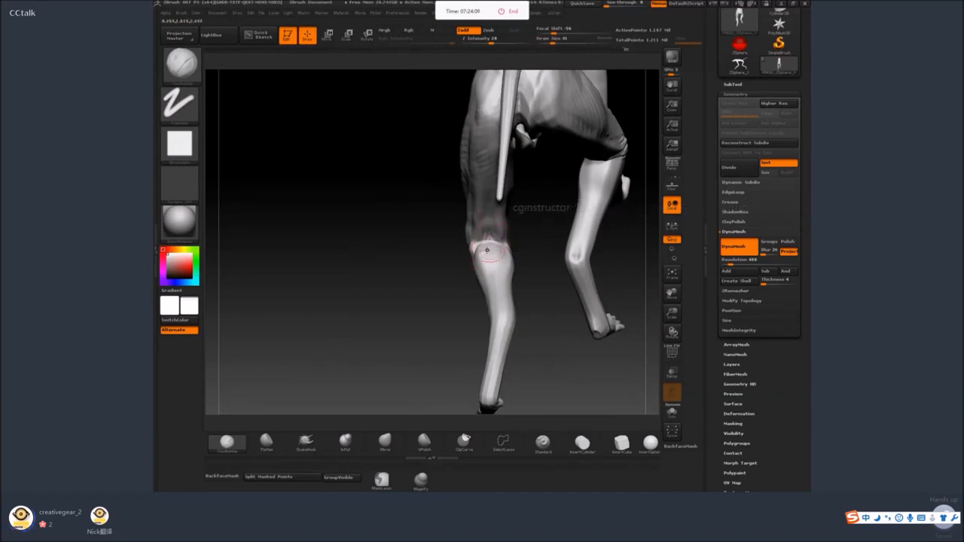
pyautogui.moveTo(532, 237); pyautogui.dragTo(503, 235)
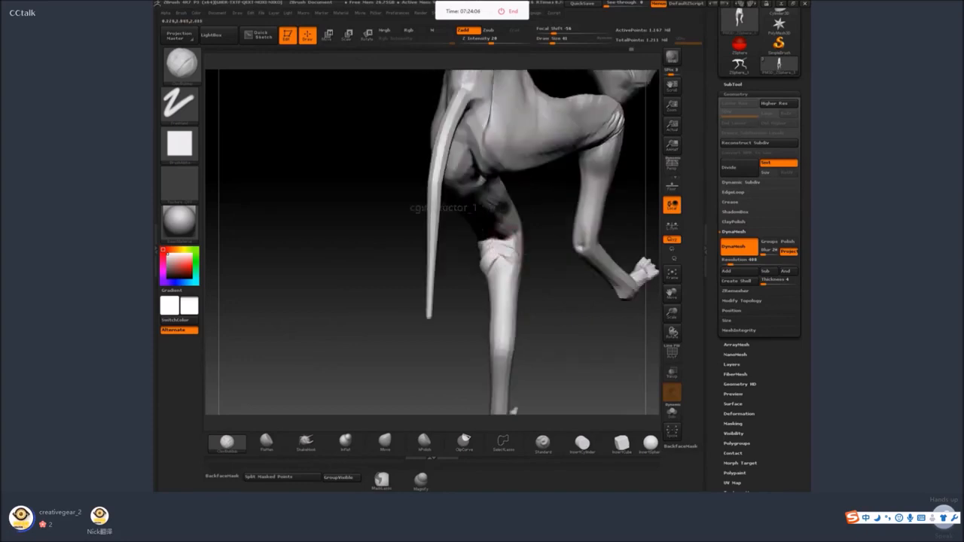
pyautogui.moveTo(476, 274)
pyautogui.mouseDown()
pyautogui.moveTo(556, 268)
pyautogui.moveTo(505, 262)
pyautogui.moveTo(493, 275)
pyautogui.moveTo(518, 302)
pyautogui.mouseUp()
pyautogui.press('space')
pyautogui.press('space')
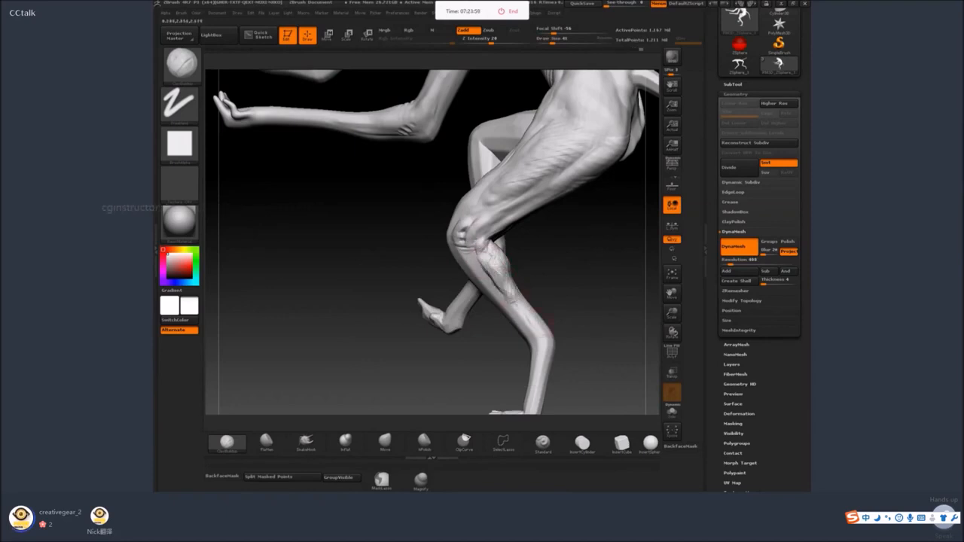
pyautogui.moveTo(484, 247); pyautogui.dragTo(481, 248)
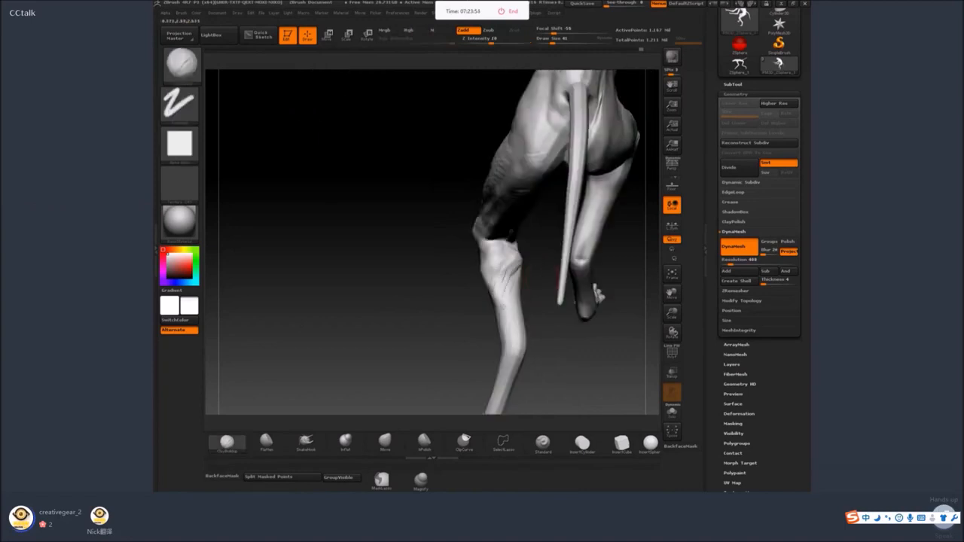
pyautogui.moveTo(540, 275); pyautogui.dragTo(627, 271)
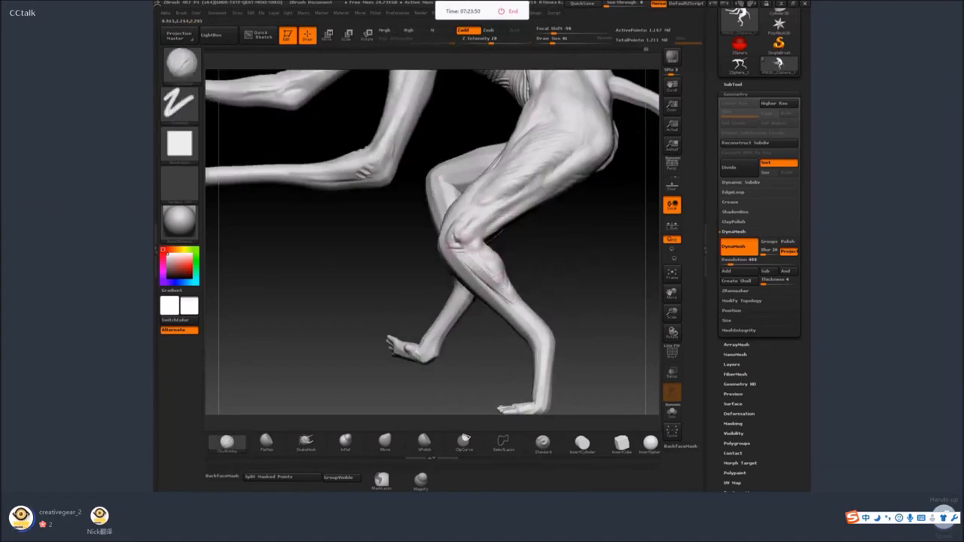
# Undo the last stroke and use a smaller brush to sculpt folds from the hind knee down the outer shin.
pyautogui.hotkey('ctrl', 'z')
pyautogui.press('[')
pyautogui.press('[')
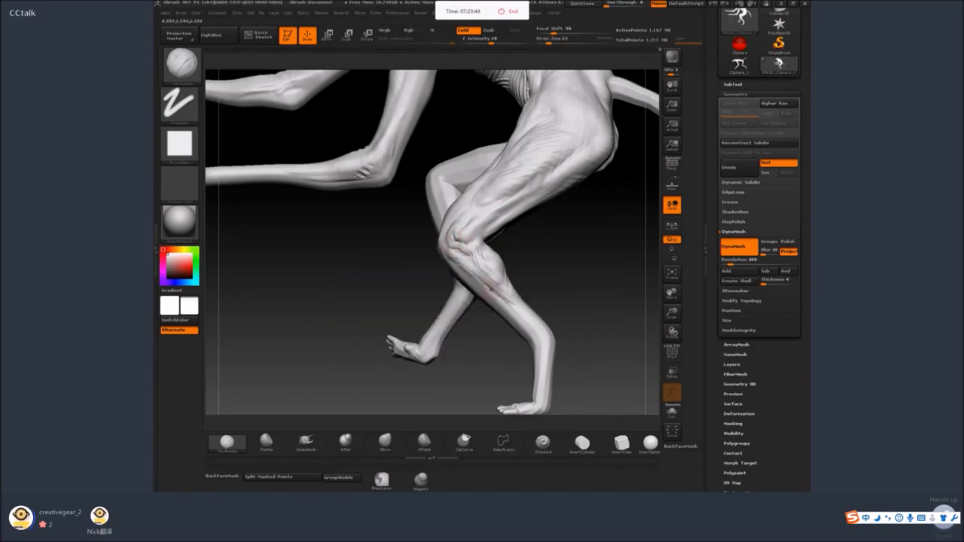
pyautogui.moveTo(564, 332)
pyautogui.keyDown('alt'); pyautogui.mouseDown()
pyautogui.moveTo(522, 228)
pyautogui.moveTo(526, 244)
pyautogui.moveTo(467, 235)
pyautogui.mouseUp(); pyautogui.keyUp('alt')
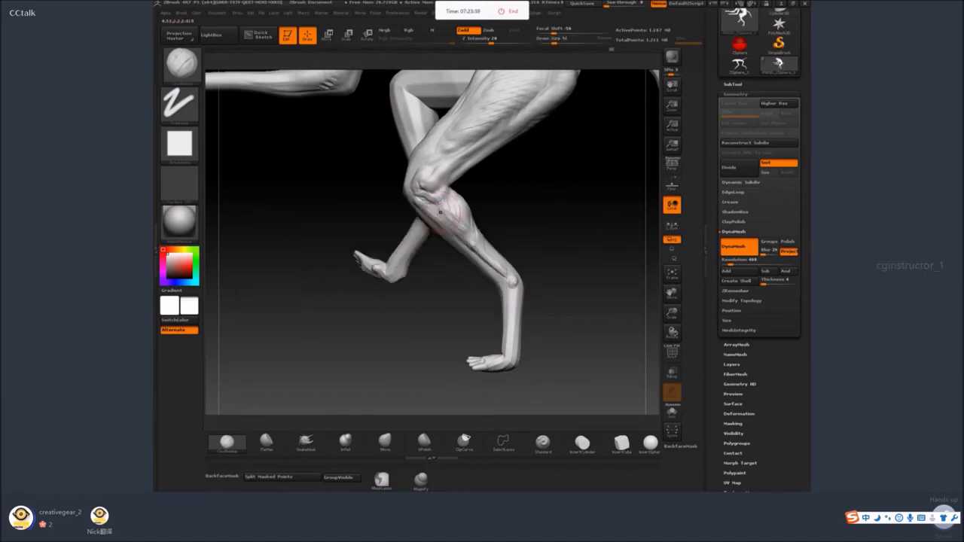
# Shape and smooth the back and inner side of the hind calf.
pyautogui.moveTo(560, 248); pyautogui.dragTo(519, 221)
pyautogui.click(306, 442)
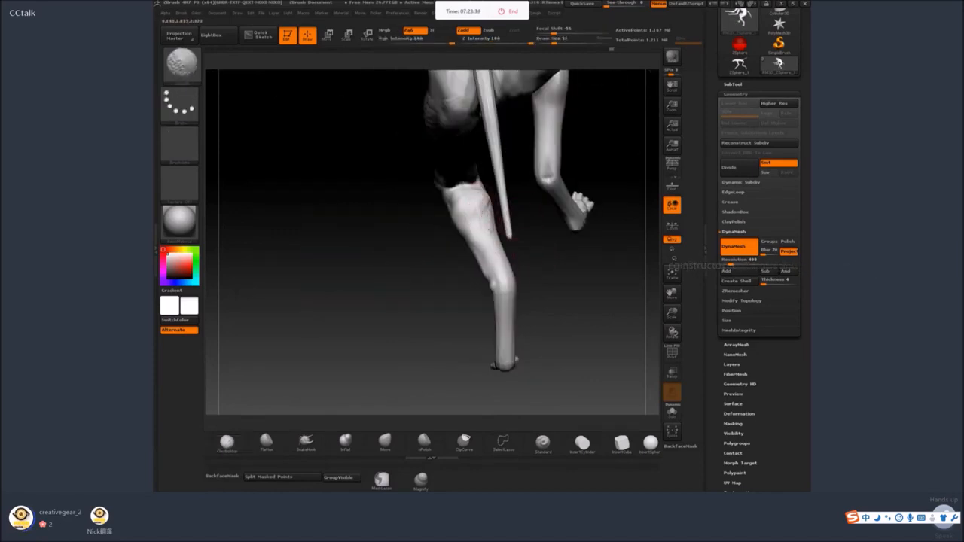
pyautogui.moveTo(344, 399)
pyautogui.mouseDown()
pyautogui.moveTo(510, 224)
pyautogui.moveTo(494, 198)
pyautogui.mouseUp()
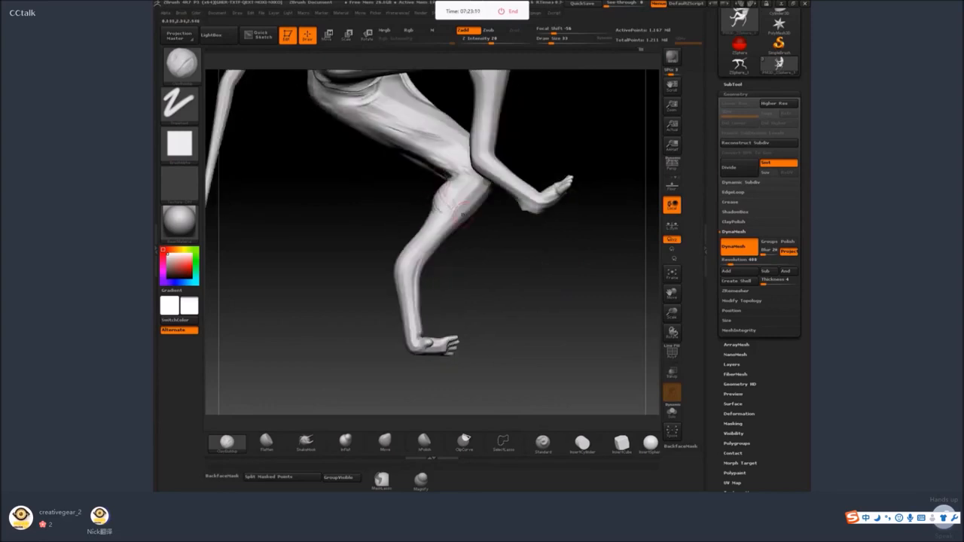
pyautogui.moveTo(179, 220)
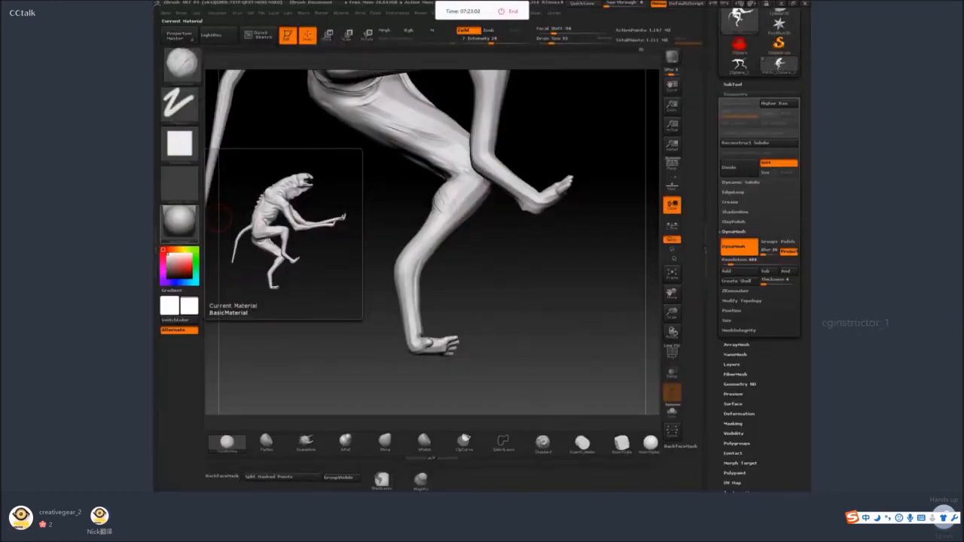
pyautogui.moveTo(477, 252); pyautogui.dragTo(531, 251)
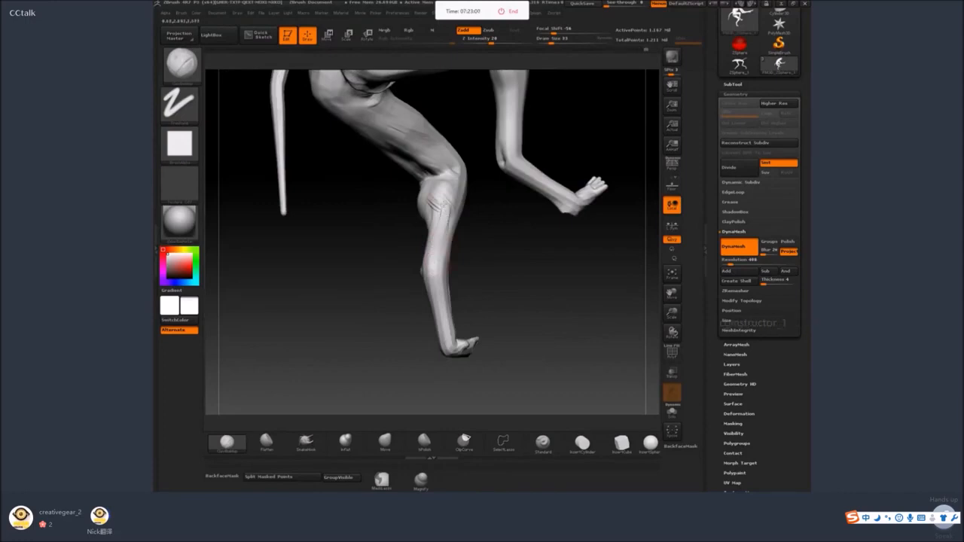
# Sculpt skin wrinkles on the inner hind calf and tendon lines running down to the ankle.
pyautogui.moveTo(442, 205)
pyautogui.mouseDown()
pyautogui.moveTo(443, 238)
pyautogui.moveTo(447, 231)
pyautogui.mouseUp()
pyautogui.moveTo(471, 263); pyautogui.dragTo(445, 266)
pyautogui.moveTo(449, 193); pyautogui.dragTo(429, 273)
pyautogui.moveTo(461, 264); pyautogui.dragTo(506, 265)
pyautogui.moveTo(432, 267); pyautogui.dragTo(443, 305)
pyautogui.keyDown('shift'); pyautogui.moveTo(434, 276); pyautogui.dragTo(433, 291); pyautogui.keyUp('shift')
pyautogui.moveTo(368, 298)
pyautogui.mouseDown()
pyautogui.moveTo(514, 274)
pyautogui.moveTo(406, 265)
pyautogui.moveTo(501, 298)
pyautogui.mouseUp()
# Set the draw size to 22 and sculpt tendons and folds from the foreleg elbow down the forearm.
pyautogui.press('s')
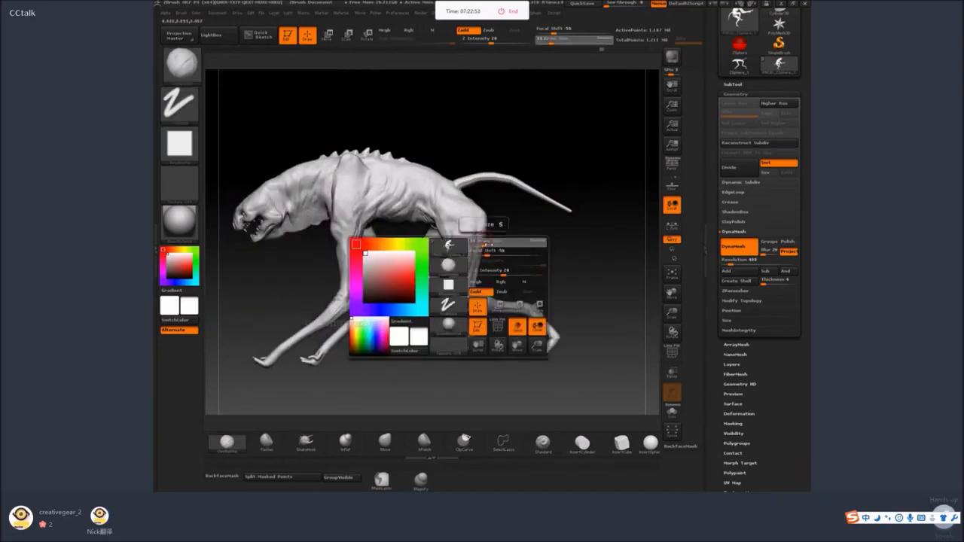
pyautogui.moveTo(488, 244); pyautogui.dragTo(484, 244)
pyautogui.keyDown('alt'); pyautogui.moveTo(388, 339); pyautogui.dragTo(317, 305); pyautogui.keyUp('alt')
pyautogui.press('s')
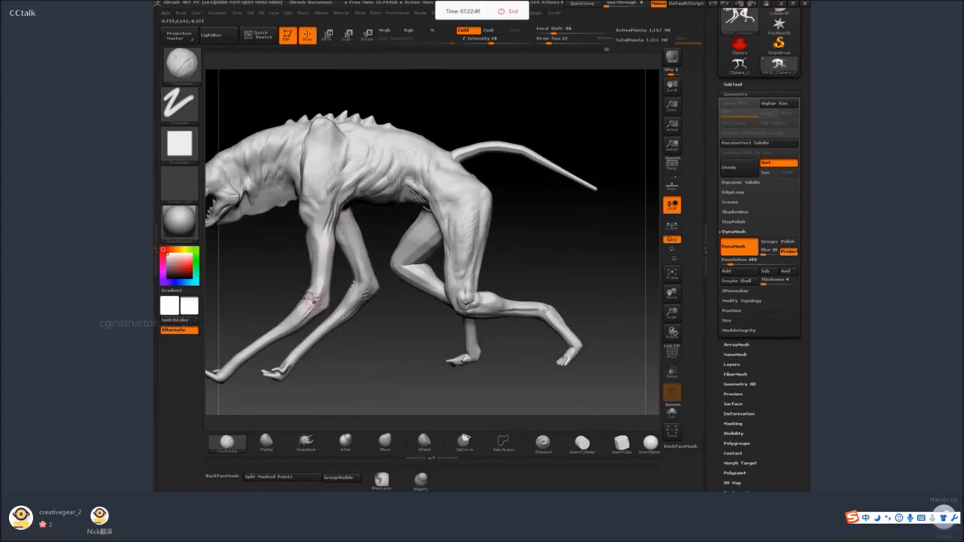
pyautogui.keyDown('alt'); pyautogui.moveTo(314, 302); pyautogui.dragTo(370, 275, button='right'); pyautogui.keyUp('alt')
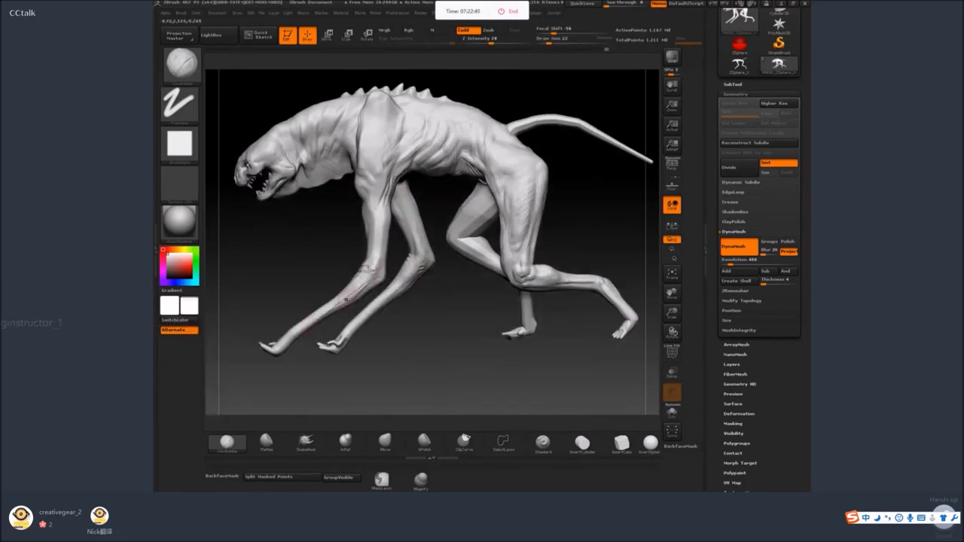
# Thicken the lower foreleg toward the foot with the Inflate brush.
pyautogui.click(345, 440)
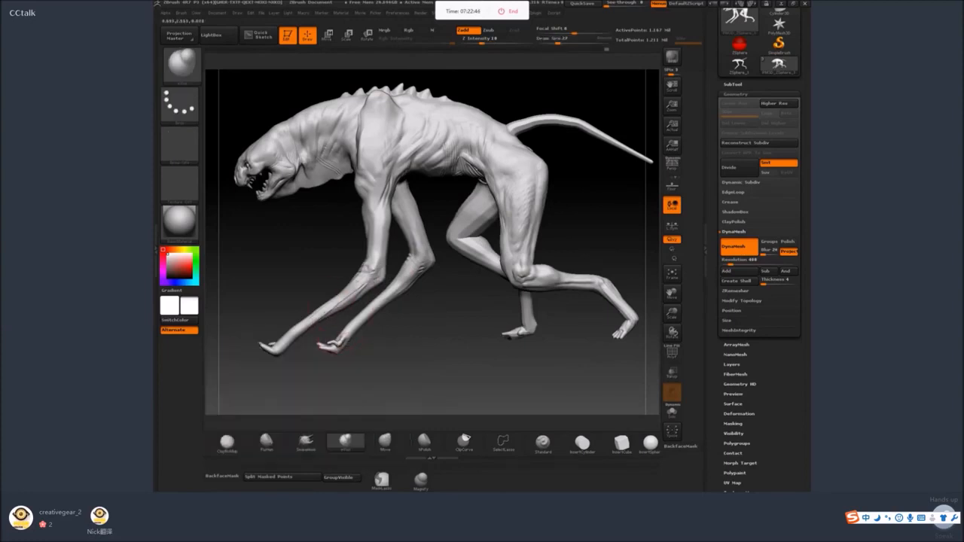
pyautogui.keyDown('shift'); pyautogui.moveTo(336, 302); pyautogui.dragTo(315, 316); pyautogui.keyUp('shift')
pyautogui.moveTo(301, 248); pyautogui.dragTo(375, 245)
pyautogui.moveTo(279, 181)
pyautogui.keyDown('alt'); pyautogui.mouseDown()
pyautogui.moveTo(270, 212)
pyautogui.moveTo(442, 352)
pyautogui.mouseUp(); pyautogui.keyUp('alt')
# Enlarge the brush and pull out the crest at the back of the skull with SnakeHook.
pyautogui.press('space')
pyautogui.moveTo(420, 247); pyautogui.dragTo(409, 247)
pyautogui.press('3')
pyautogui.press('space')
pyautogui.click(418, 212)
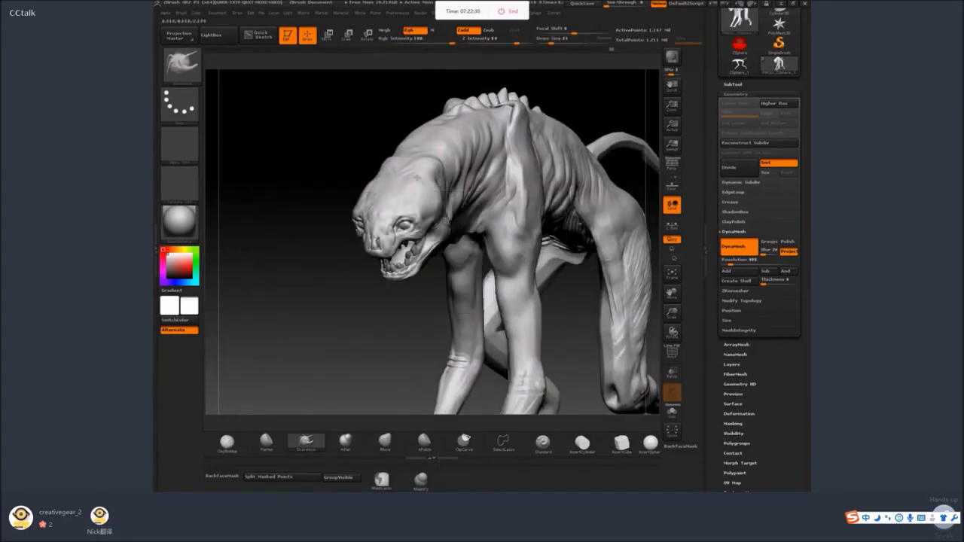
pyautogui.press('ctrl')
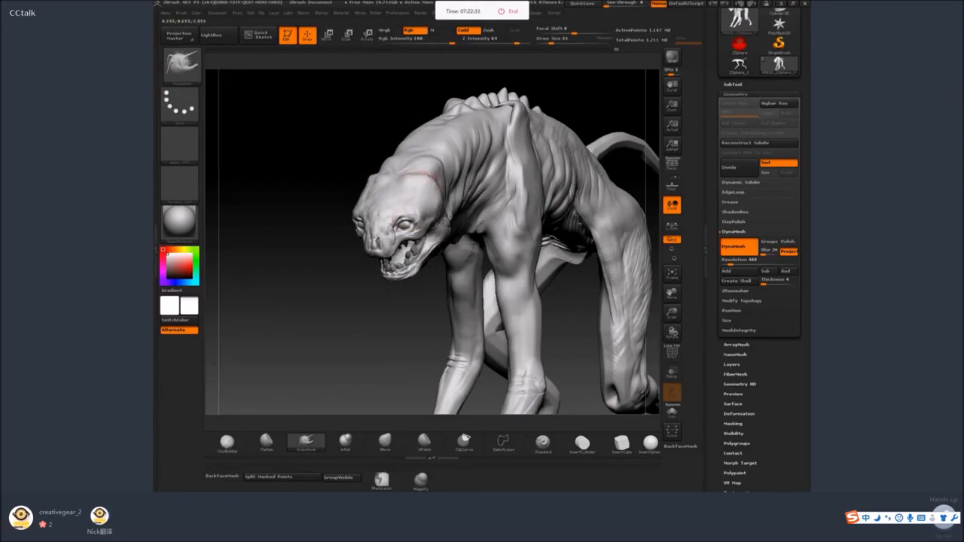
pyautogui.moveTo(398, 169); pyautogui.dragTo(420, 178, button='right')
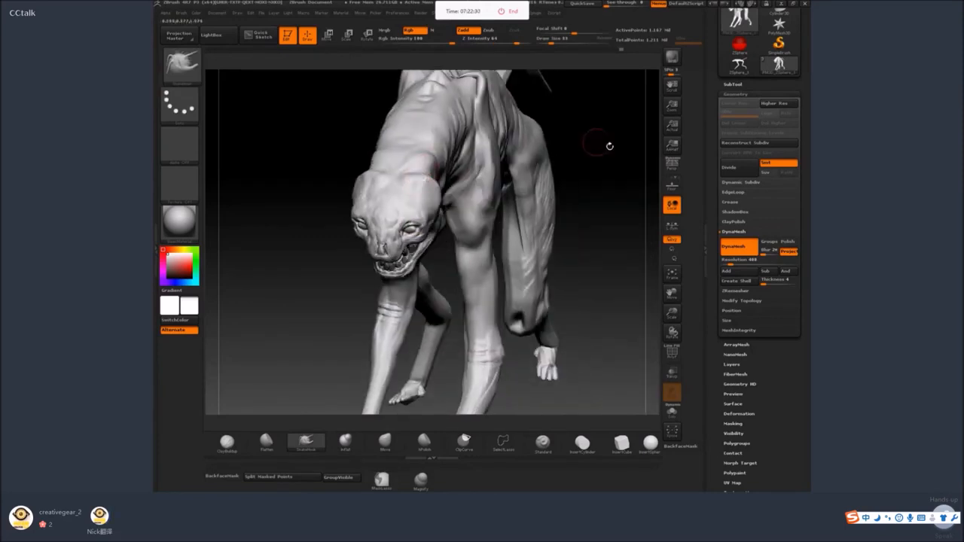
pyautogui.moveTo(609, 145); pyautogui.dragTo(441, 158, button='right')
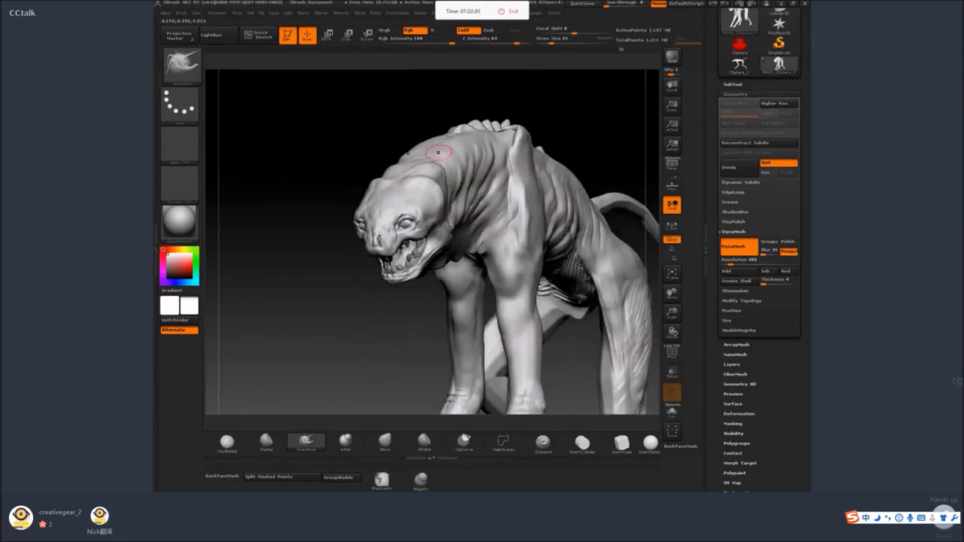
# Build up the folds between the skull crest and the neck with the ClayBuildup brush.
pyautogui.click(227, 442)
pyautogui.moveTo(422, 196); pyautogui.dragTo(456, 174, button='right')
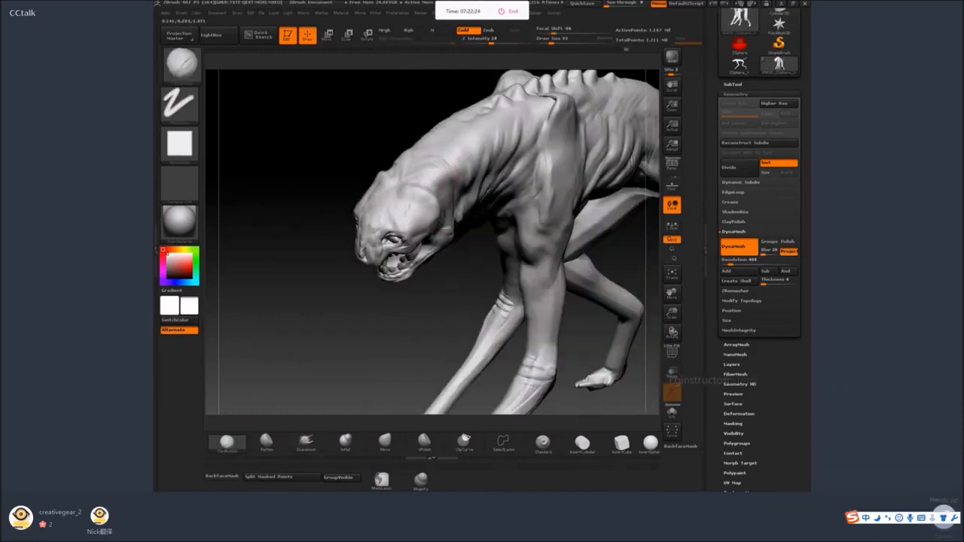
pyautogui.moveTo(461, 336); pyautogui.dragTo(398, 286, button='right')
# Set the draw size to 27 and sculpt a cheek ridge behind the eye above the jaw, smoothing it.
pyautogui.press('space')
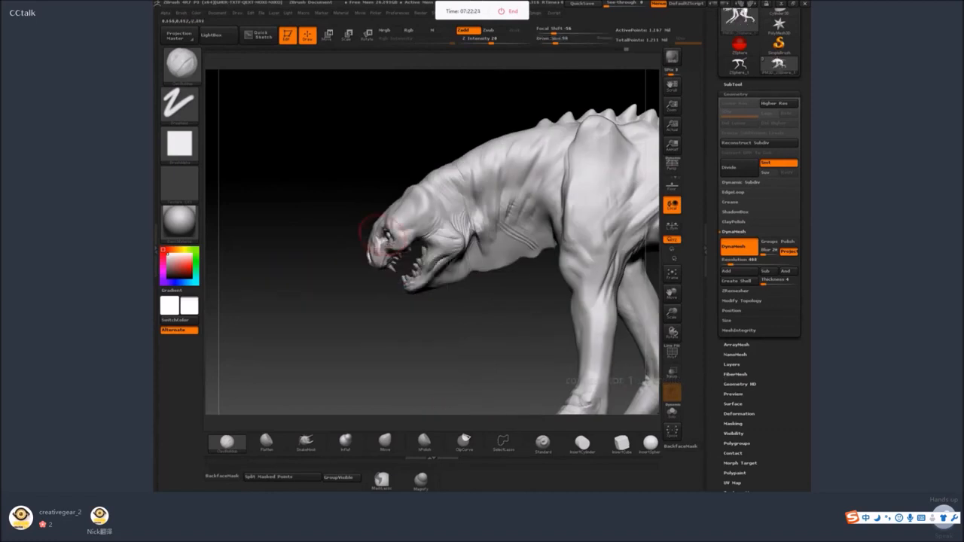
pyautogui.keyDown('alt'); pyautogui.moveTo(376, 310); pyautogui.dragTo(352, 323); pyautogui.keyUp('alt')
pyautogui.press('space')
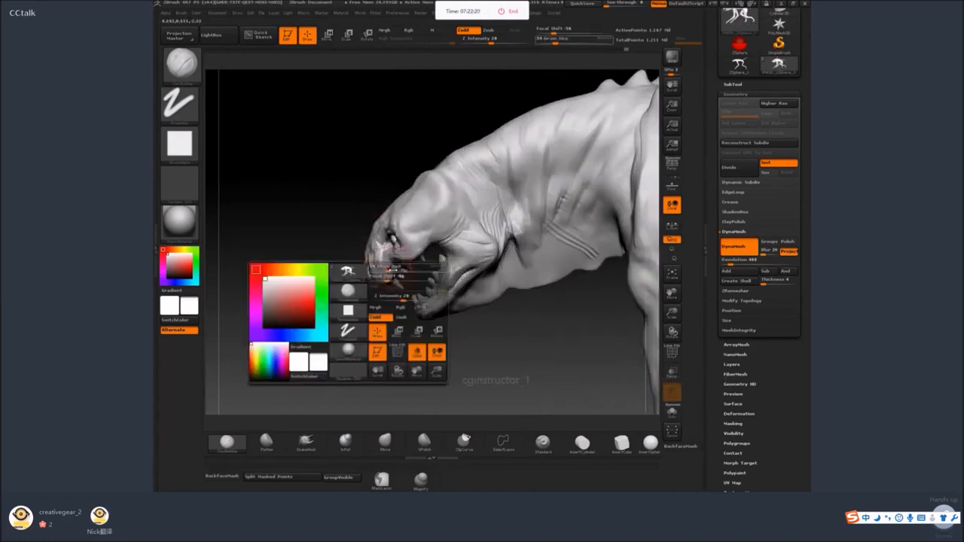
pyautogui.moveTo(402, 269); pyautogui.dragTo(397, 269)
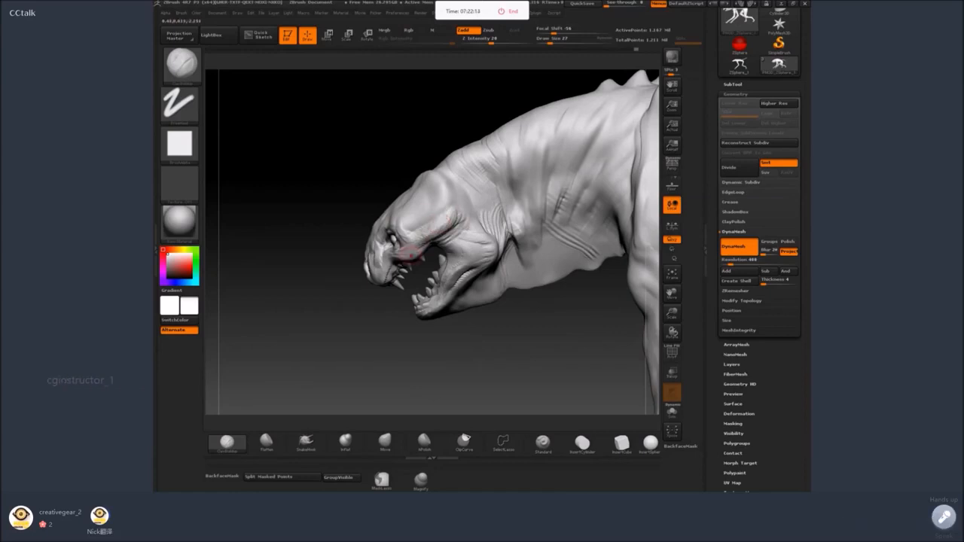
pyautogui.press('shift')
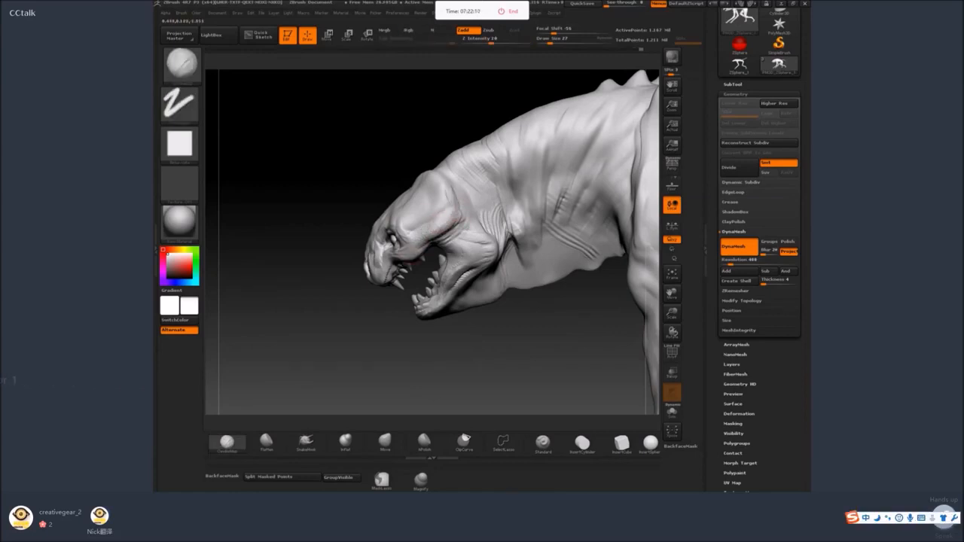
pyautogui.press('shift')
# Set the SnakeHook brush's draw size to 12 and pull the teeth in the open mouth into shape.
pyautogui.moveTo(494, 361)
pyautogui.keyDown('alt'); pyautogui.mouseDown()
pyautogui.moveTo(472, 342)
pyautogui.moveTo(456, 303)
pyautogui.mouseUp(); pyautogui.keyUp('alt')
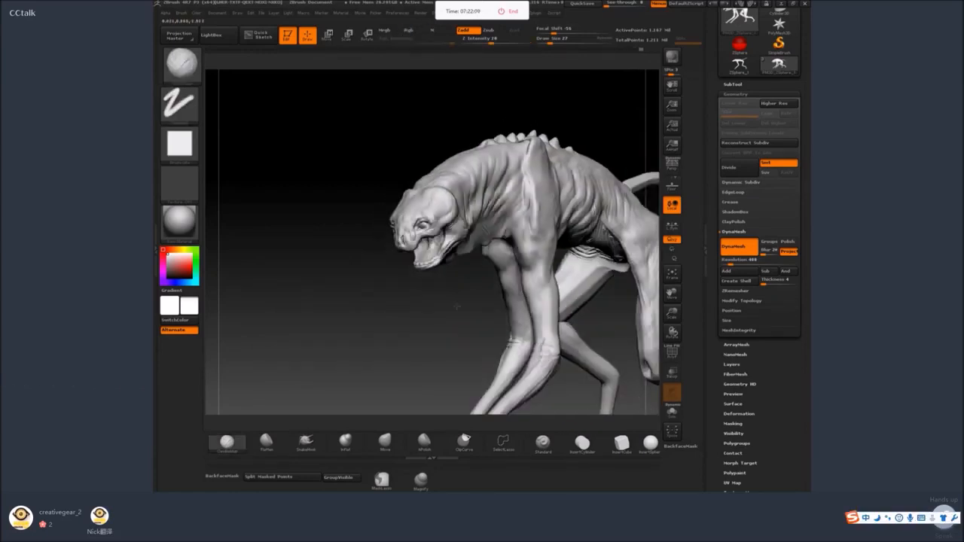
pyautogui.moveTo(467, 336)
pyautogui.keyDown('alt'); pyautogui.mouseDown()
pyautogui.moveTo(458, 316)
pyautogui.moveTo(463, 344)
pyautogui.moveTo(445, 348)
pyautogui.mouseUp(); pyautogui.keyUp('alt')
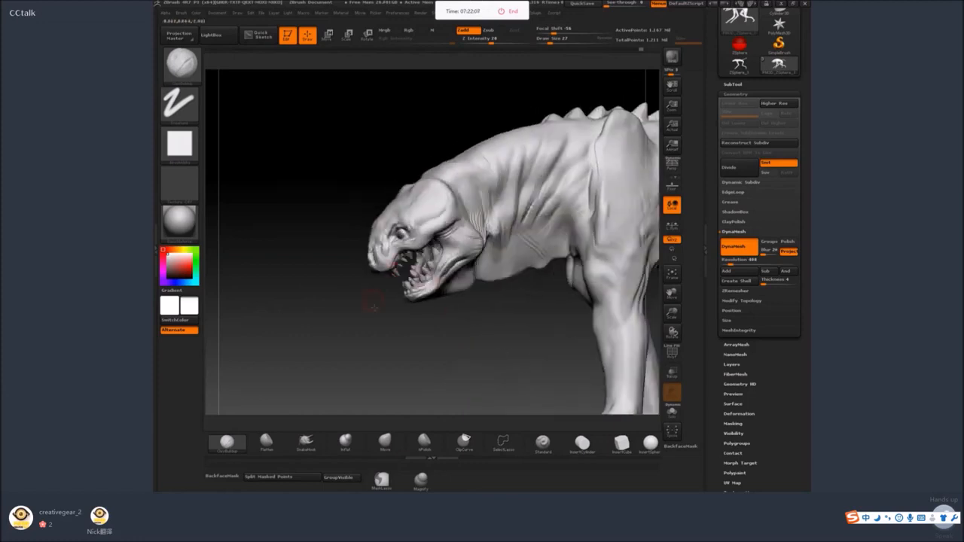
pyautogui.moveTo(373, 307)
pyautogui.keyDown('alt'); pyautogui.mouseDown()
pyautogui.moveTo(370, 324)
pyautogui.moveTo(336, 334)
pyautogui.moveTo(360, 294)
pyautogui.mouseUp(); pyautogui.keyUp('alt')
pyautogui.click(270, 443)
pyautogui.click(305, 443)
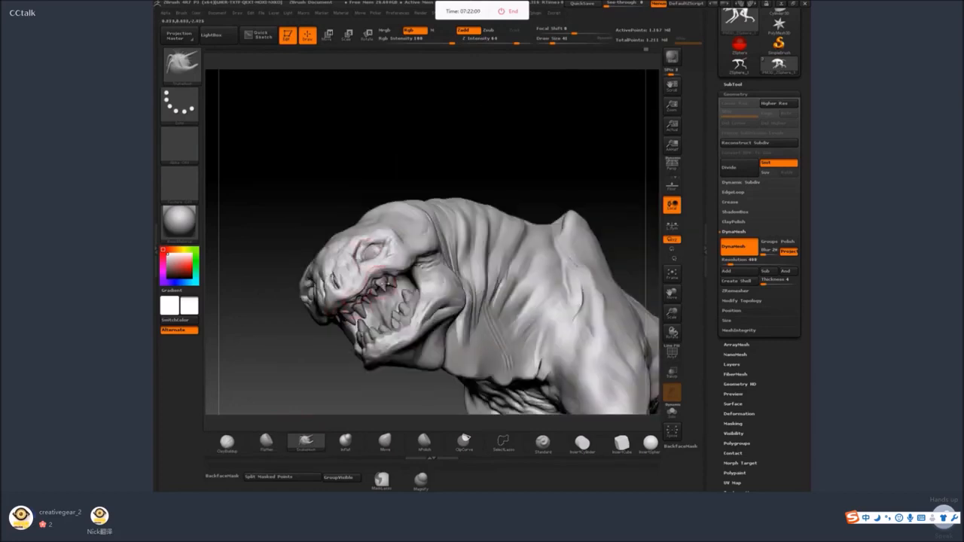
pyautogui.press('[')
pyautogui.press('[')
pyautogui.moveTo(513, 180); pyautogui.dragTo(468, 183)
pyautogui.press('space')
pyautogui.moveTo(397, 278); pyautogui.dragTo(393, 278)
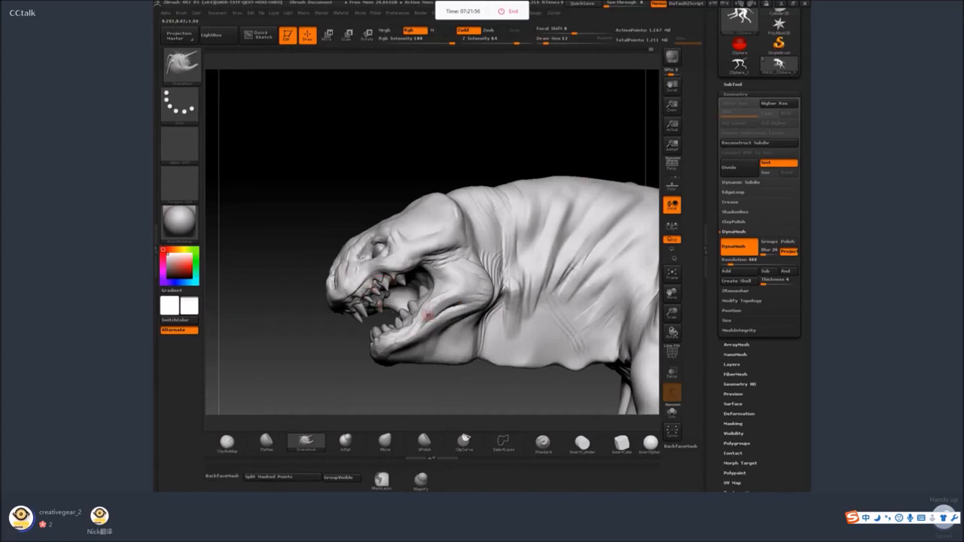
pyautogui.moveTo(413, 303); pyautogui.dragTo(420, 336)
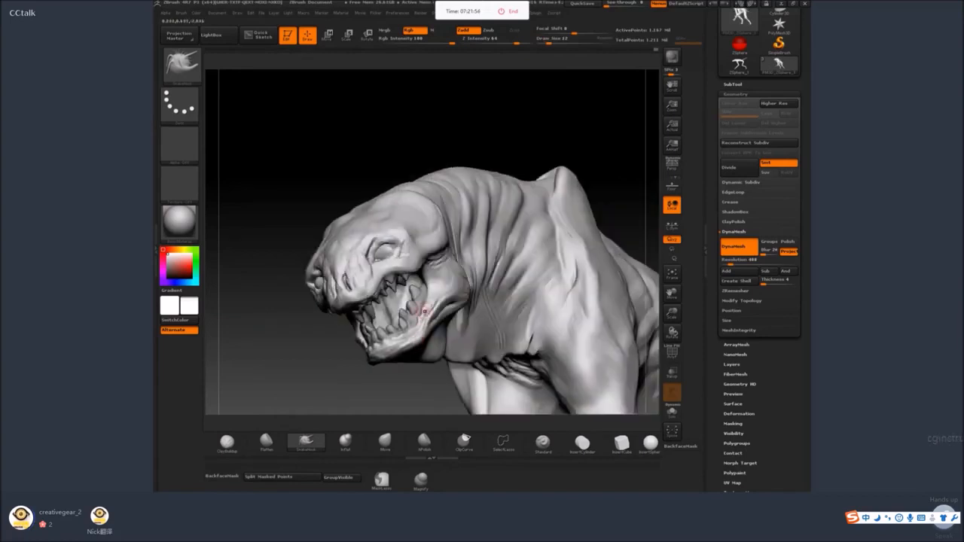
# Build up the gums and lip along the lower jaw with the ClayBuildup brush.
pyautogui.click(228, 443)
pyautogui.moveTo(392, 376)
pyautogui.mouseDown()
pyautogui.moveTo(367, 351)
pyautogui.moveTo(392, 342)
pyautogui.mouseUp()
pyautogui.press('space')
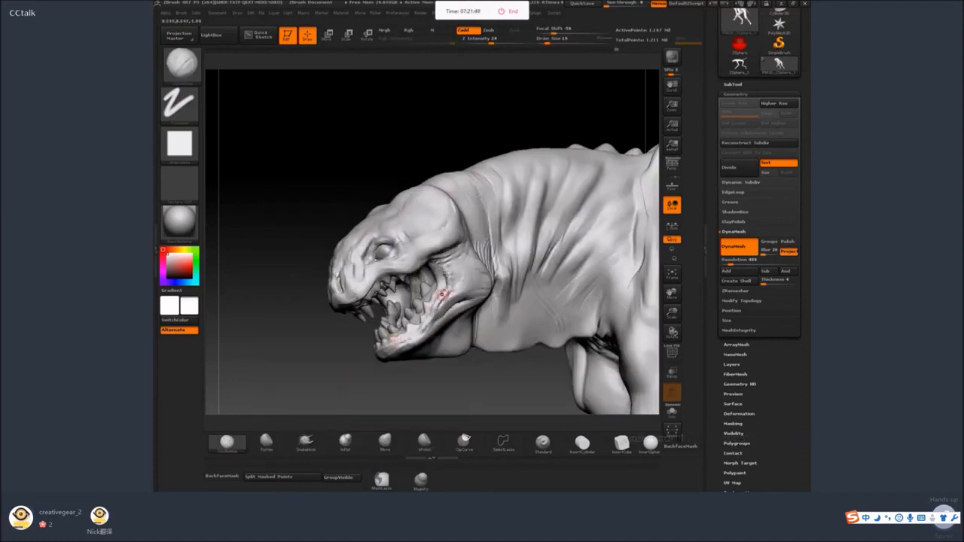
# Assign MaskPen as the active masking brush and enlarge the draw size with the whole creature in view.
pyautogui.press('f')
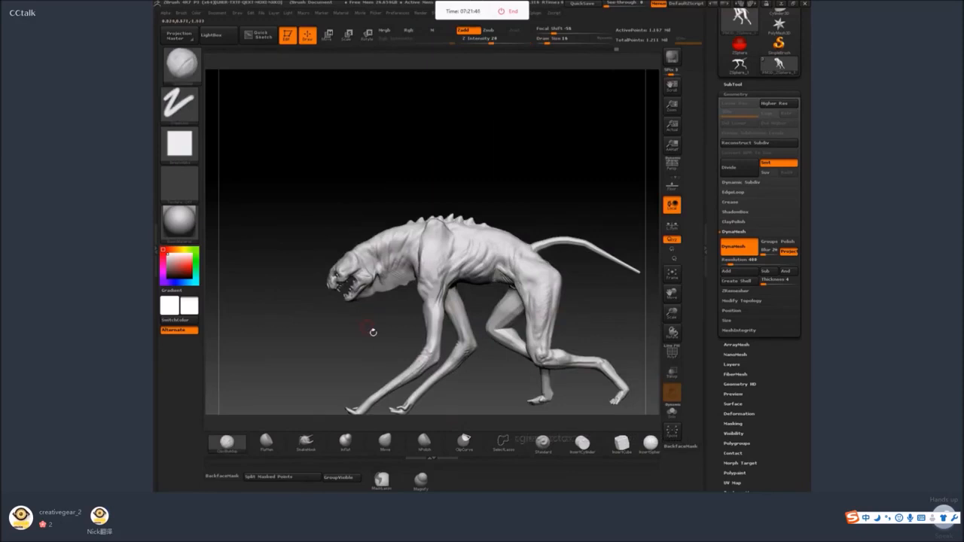
pyautogui.moveTo(373, 332); pyautogui.dragTo(453, 299)
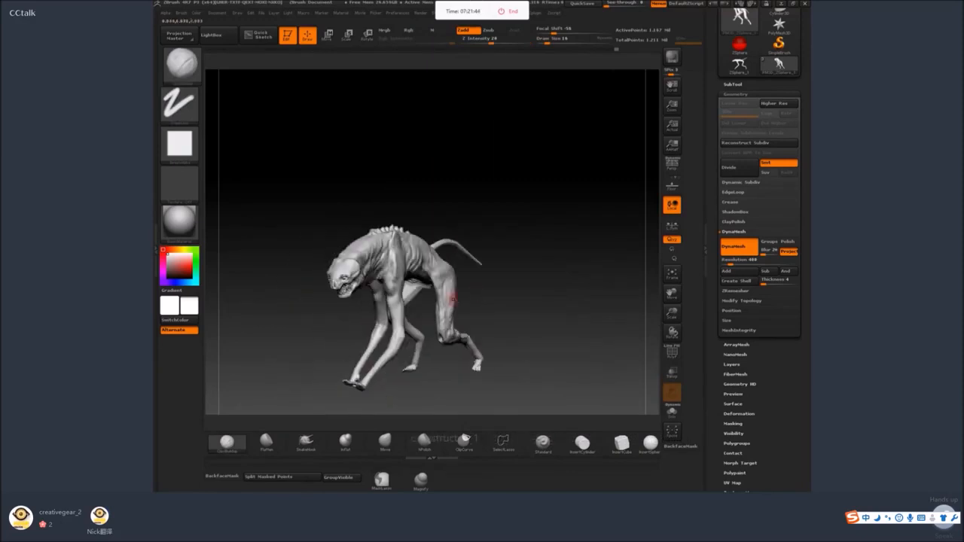
pyautogui.press('space')
pyautogui.keyDown('alt'); pyautogui.moveTo(301, 204); pyautogui.dragTo(310, 302); pyautogui.keyUp('alt')
pyautogui.press('space')
pyautogui.moveTo(335, 257); pyautogui.dragTo(339, 257)
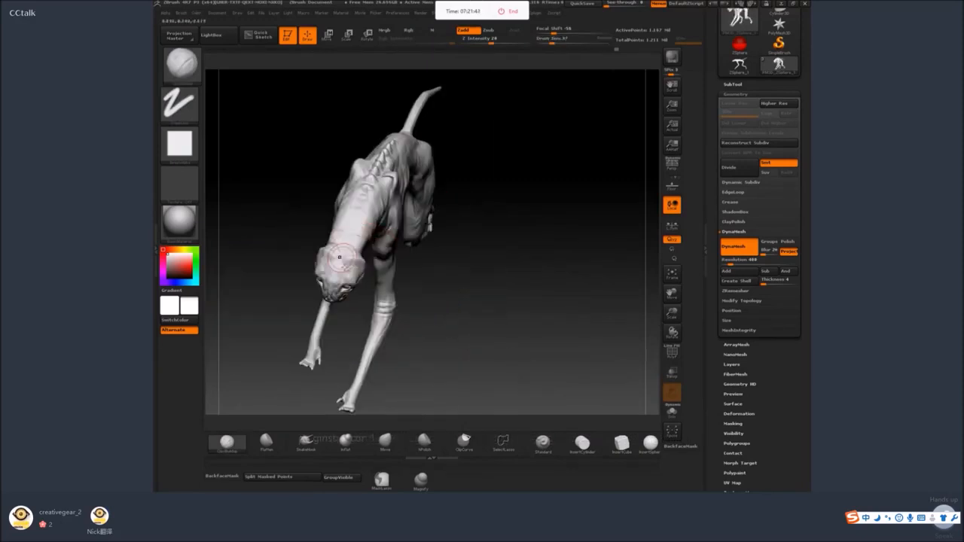
pyautogui.press('ctrl')
pyautogui.press('b')
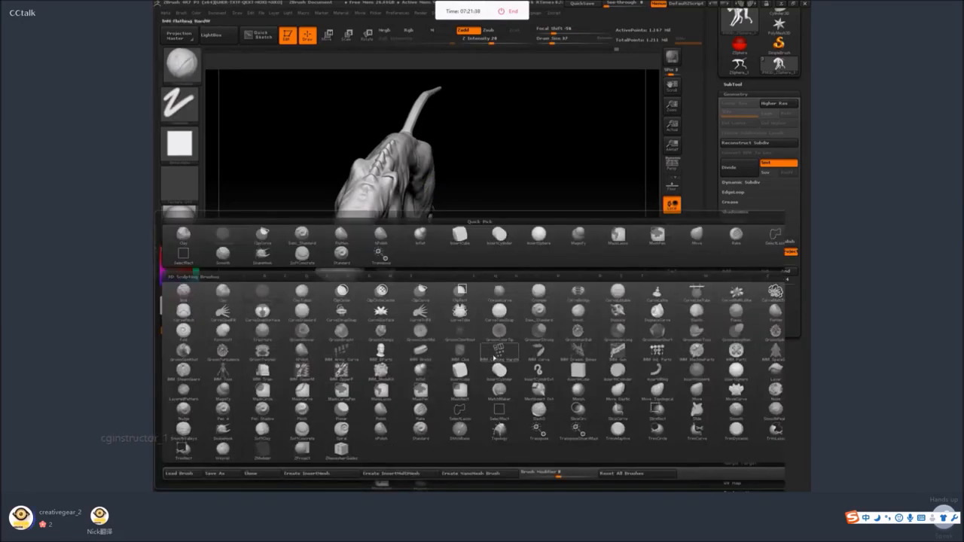
pyautogui.click(430, 399)
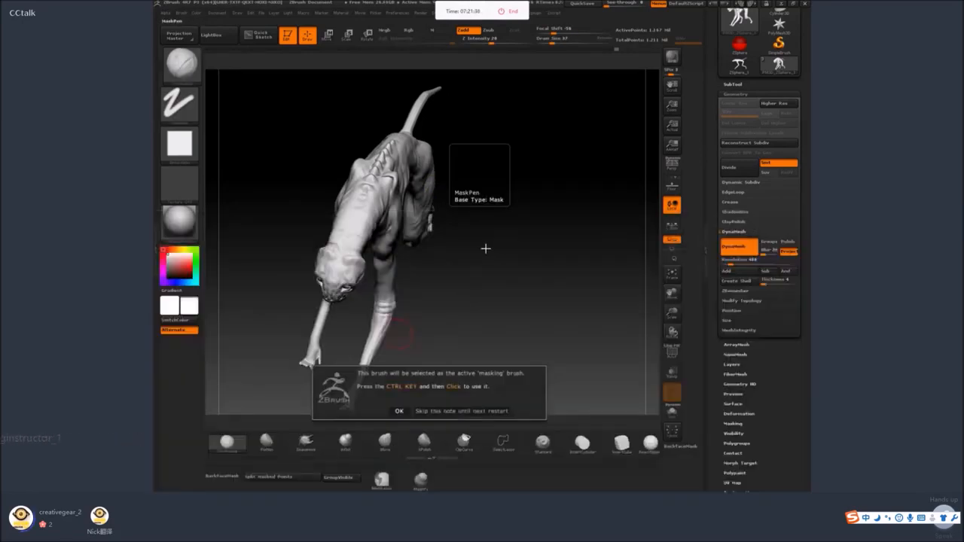
pyautogui.click(409, 413)
# Paint a mask over the back of the neck, the shoulders and along the spine.
pyautogui.keyDown('alt'); pyautogui.moveTo(437, 282); pyautogui.dragTo(444, 303); pyautogui.keyUp('alt')
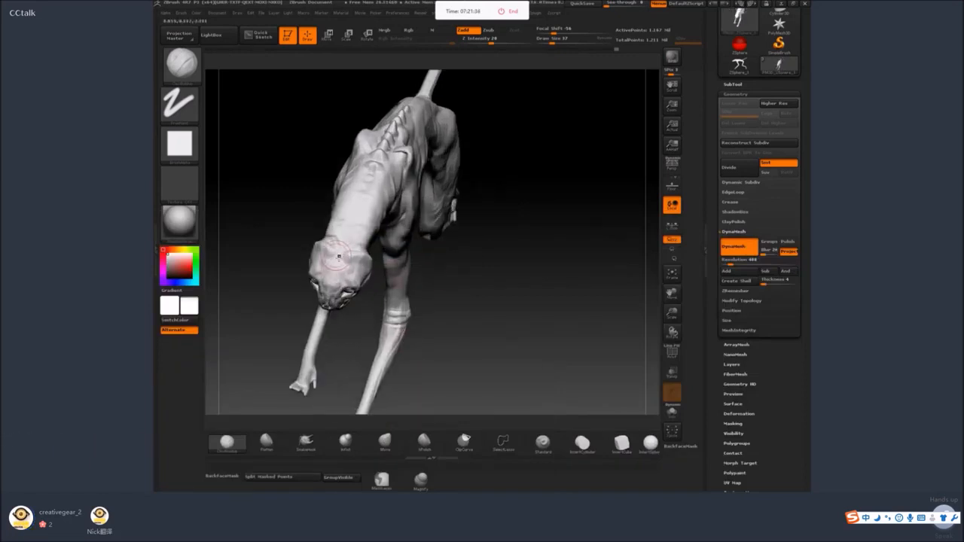
pyautogui.press('space')
pyautogui.moveTo(338, 259); pyautogui.dragTo(336, 259)
pyautogui.keyDown('shift'); pyautogui.moveTo(354, 224); pyautogui.dragTo(361, 188); pyautogui.keyUp('shift')
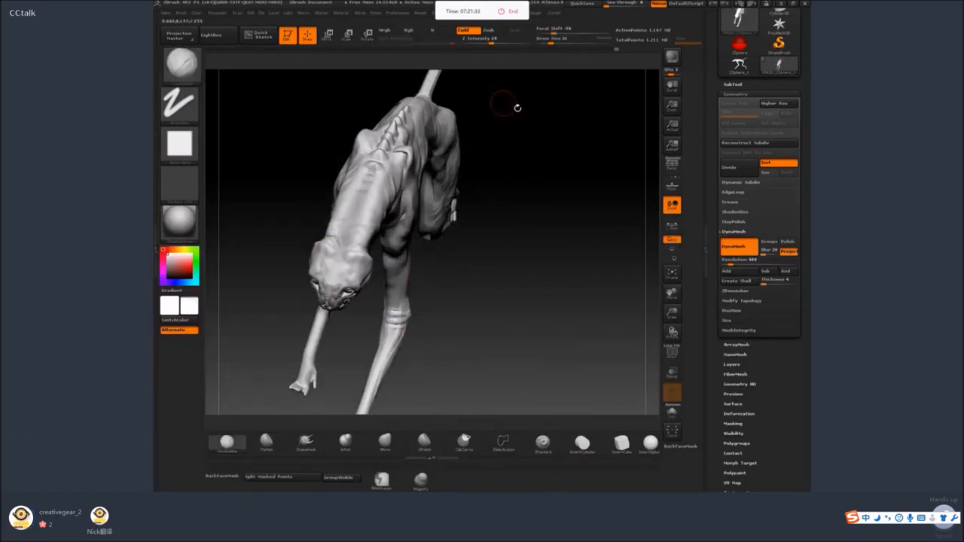
pyautogui.moveTo(517, 108); pyautogui.dragTo(464, 113)
pyautogui.moveTo(347, 220)
pyautogui.keyDown('ctrl'); pyautogui.mouseDown()
pyautogui.moveTo(416, 149)
pyautogui.moveTo(377, 175)
pyautogui.moveTo(416, 132)
pyautogui.moveTo(368, 198)
pyautogui.mouseUp(); pyautogui.keyUp('ctrl')
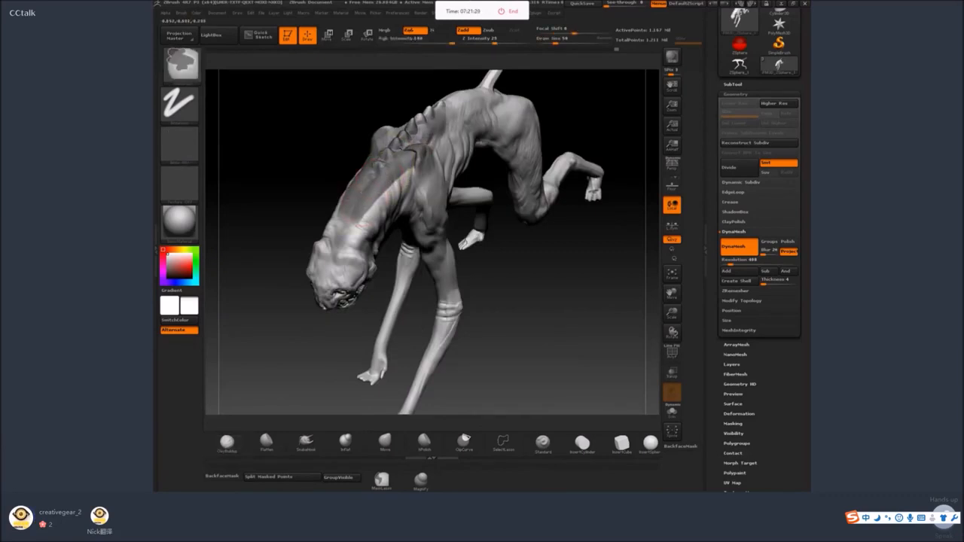
pyautogui.keyDown('ctrl'); pyautogui.moveTo(426, 126); pyautogui.dragTo(464, 110); pyautogui.keyUp('ctrl')
pyautogui.moveTo(497, 170); pyautogui.dragTo(461, 155)
pyautogui.moveTo(413, 165)
pyautogui.keyDown('ctrl'); pyautogui.mouseDown()
pyautogui.moveTo(370, 193)
pyautogui.moveTo(405, 179)
pyautogui.mouseUp(); pyautogui.keyUp('ctrl')
pyautogui.moveTo(448, 157)
pyautogui.keyDown('ctrl'); pyautogui.mouseDown()
pyautogui.moveTo(482, 127)
pyautogui.moveTo(438, 190)
pyautogui.moveTo(507, 129)
pyautogui.moveTo(456, 117)
pyautogui.mouseUp(); pyautogui.keyUp('ctrl')
pyautogui.keyDown('ctrl'); pyautogui.moveTo(520, 113); pyautogui.dragTo(498, 145); pyautogui.keyUp('ctrl')
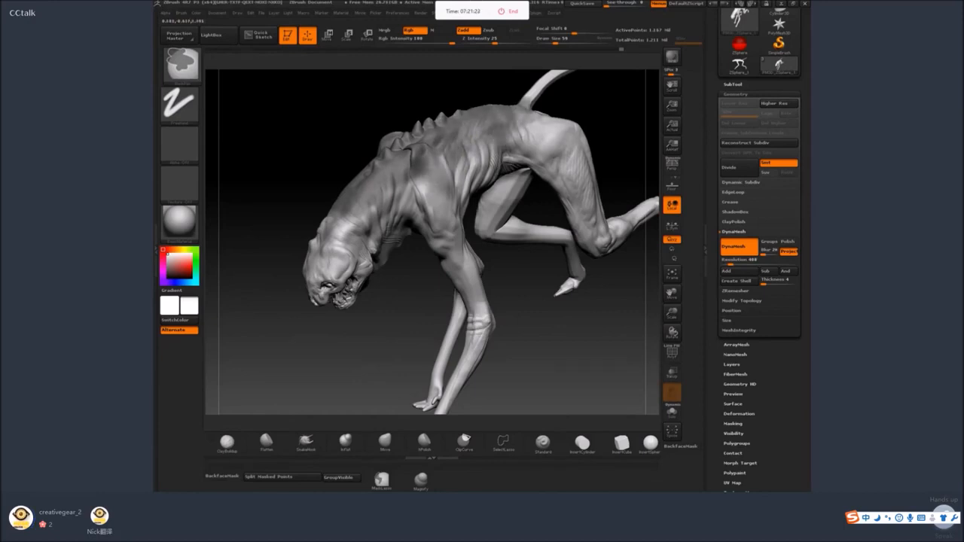
pyautogui.moveTo(543, 354); pyautogui.dragTo(520, 324)
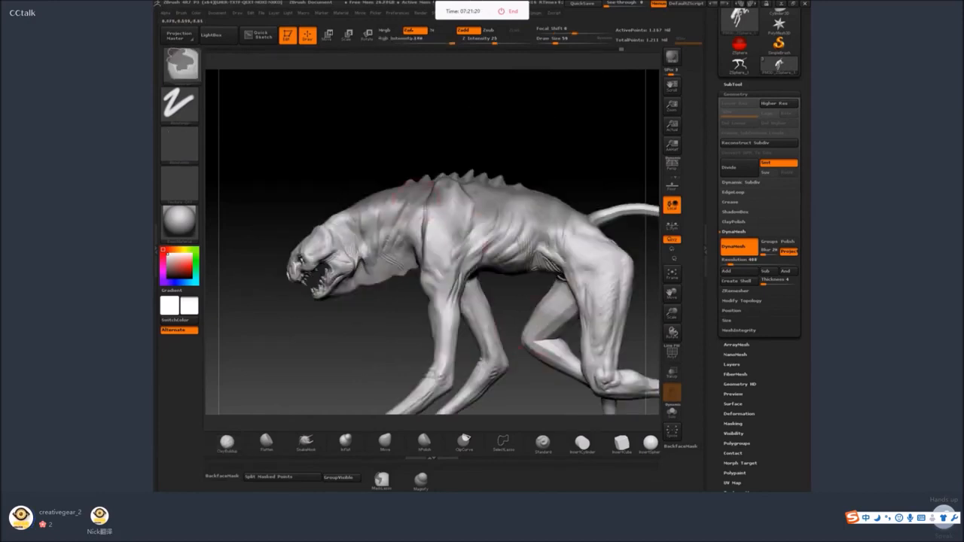
# Open the FiberMesh settings and preview fibers on the masked area of the back.
pyautogui.scroll(-1, 782, 379)
pyautogui.scroll(-1, 761, 368)
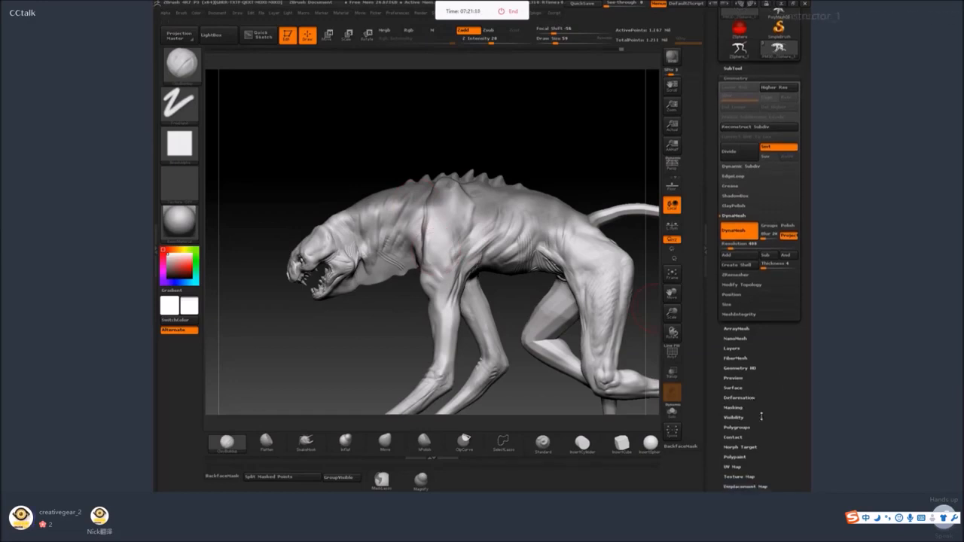
pyautogui.scroll(-1, 761, 417)
pyautogui.scroll(3, 758, 433)
pyautogui.scroll(-10, 758, 433)
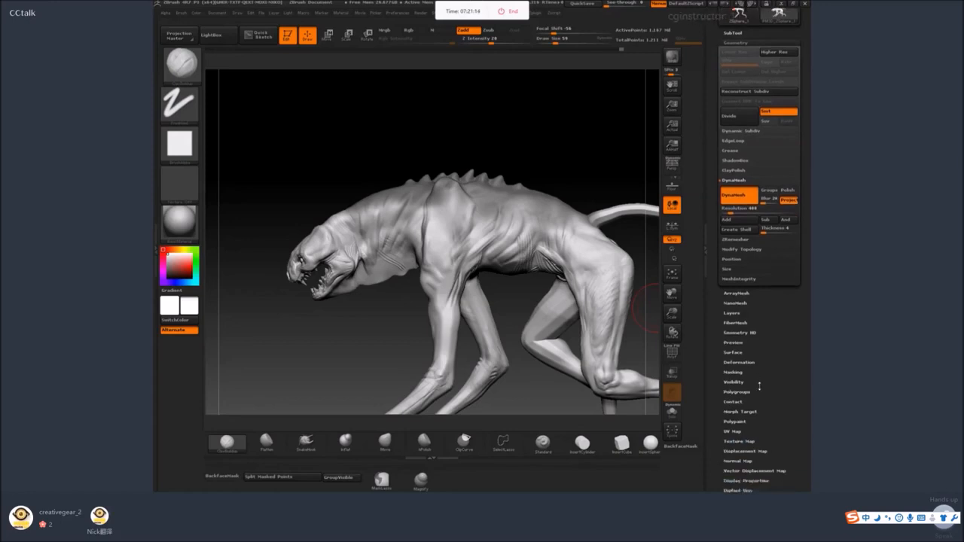
pyautogui.click(744, 249)
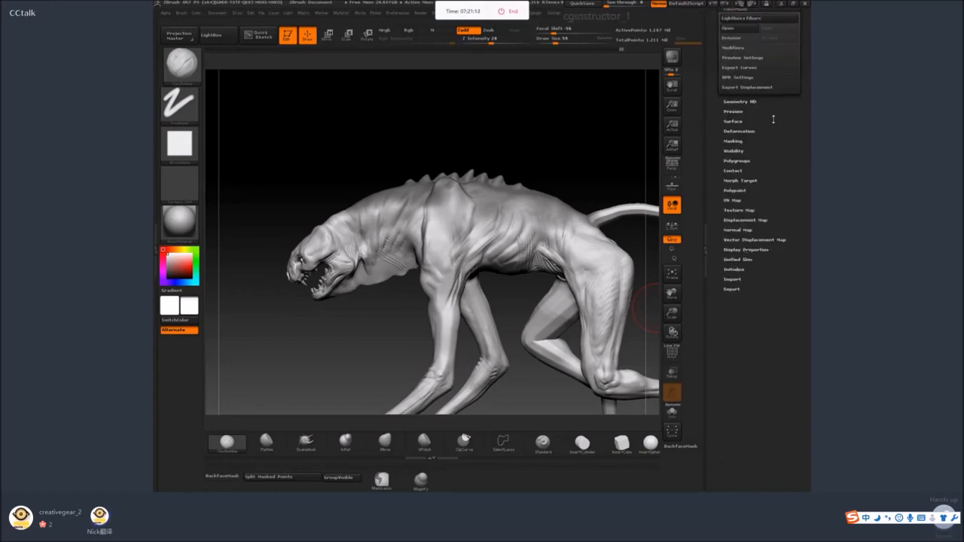
pyautogui.scroll(4, 773, 118)
pyautogui.click(735, 86)
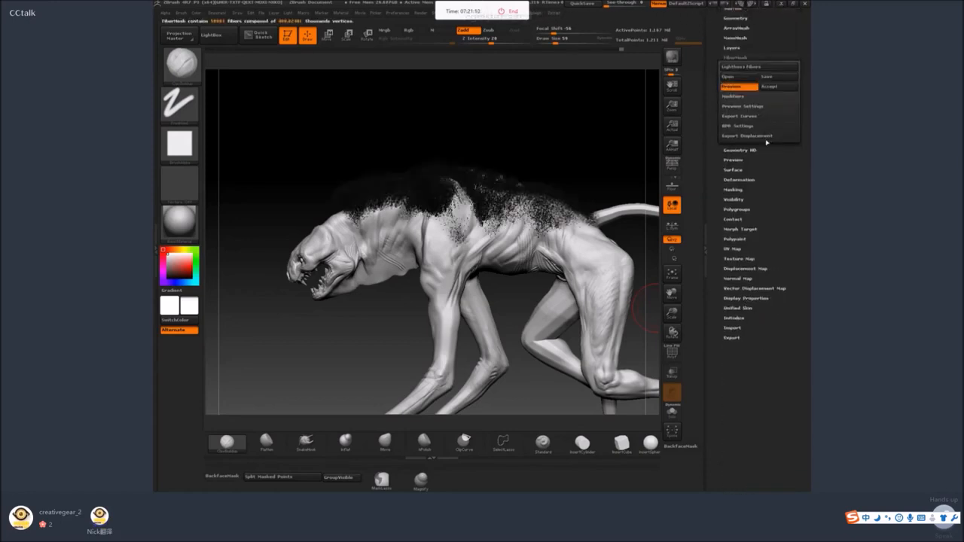
pyautogui.moveTo(577, 140); pyautogui.dragTo(642, 128)
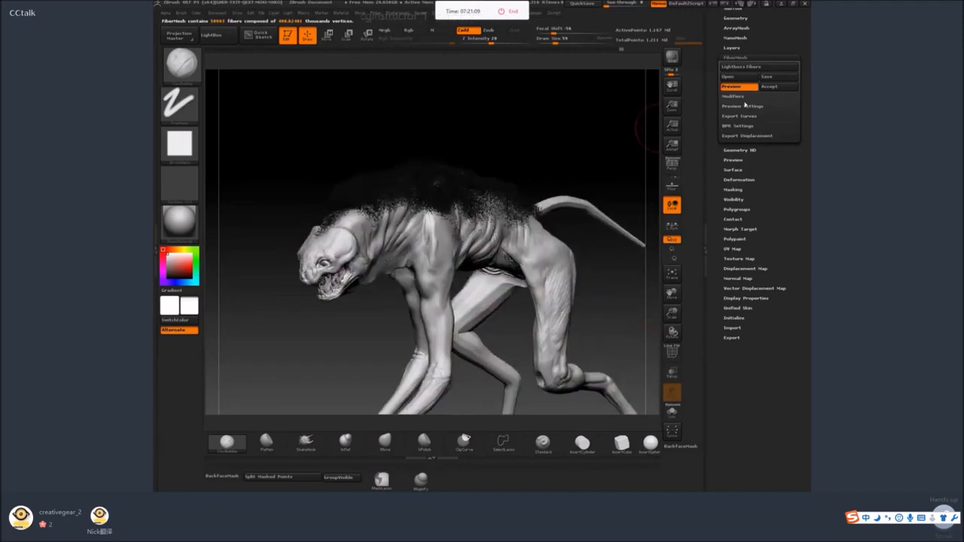
# Set the FiberMesh modifiers to a MaxFibers of about 11.2 and a Length of about 244.
pyautogui.click(734, 96)
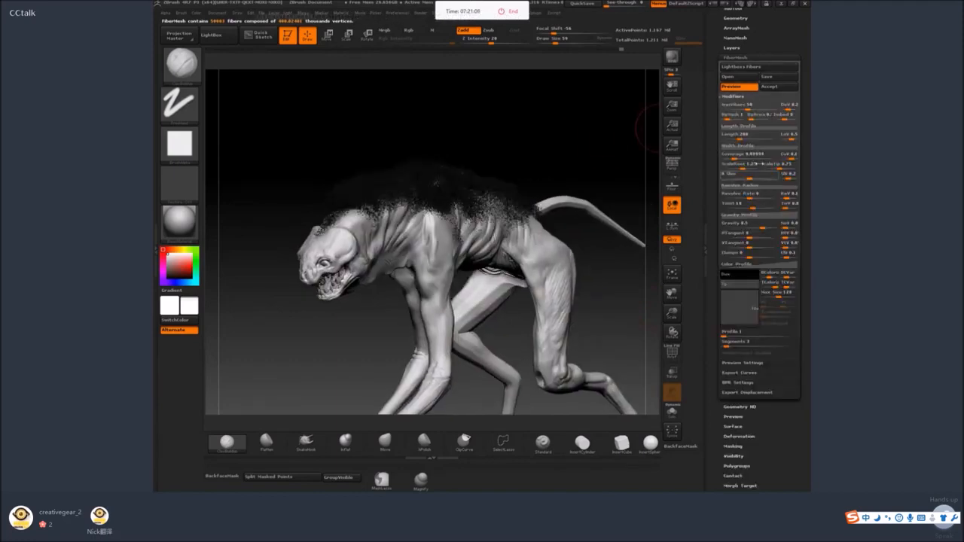
pyautogui.moveTo(739, 139)
pyautogui.mouseDown()
pyautogui.moveTo(751, 140)
pyautogui.moveTo(739, 140)
pyautogui.mouseUp()
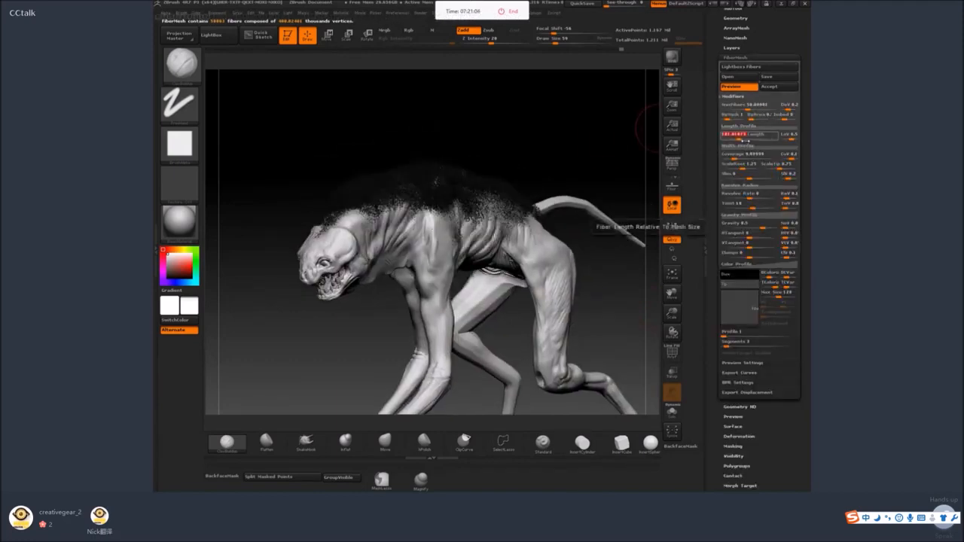
pyautogui.moveTo(585, 134); pyautogui.dragTo(565, 172)
pyautogui.moveTo(739, 139)
pyautogui.mouseDown()
pyautogui.moveTo(745, 111)
pyautogui.moveTo(743, 139)
pyautogui.mouseUp()
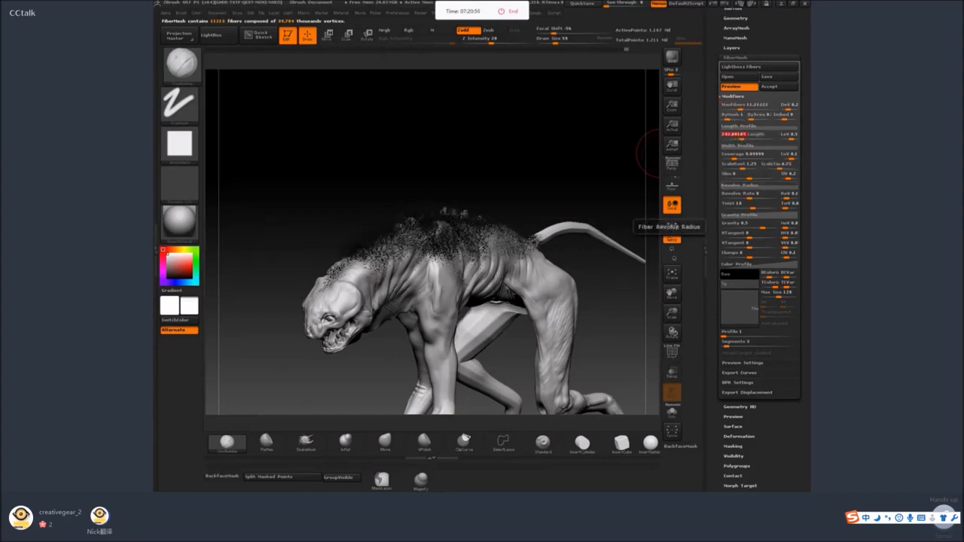
pyautogui.moveTo(808, 327)
pyautogui.mouseDown()
pyautogui.moveTo(809, 313)
pyautogui.moveTo(803, 336)
pyautogui.mouseUp()
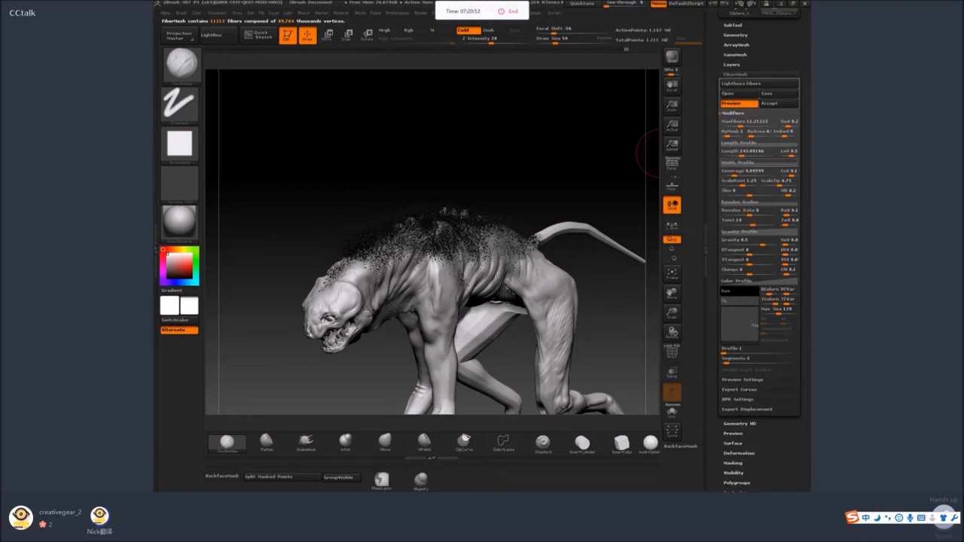
# Raise the start of the fibers' length profile curve and increase ScaleRoot to about 4 along with Slim.
pyautogui.click(754, 163)
pyautogui.moveTo(722, 197); pyautogui.dragTo(724, 162)
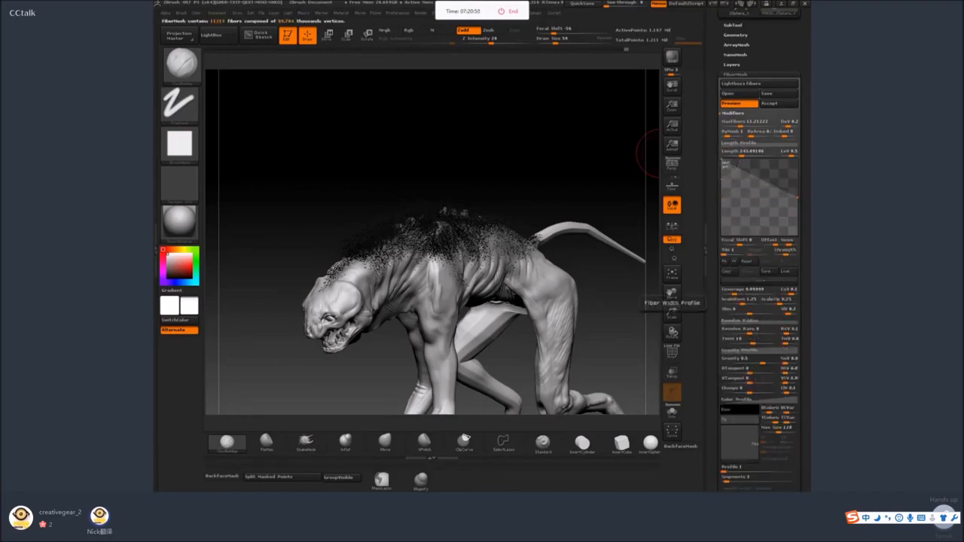
pyautogui.moveTo(595, 185); pyautogui.dragTo(646, 166)
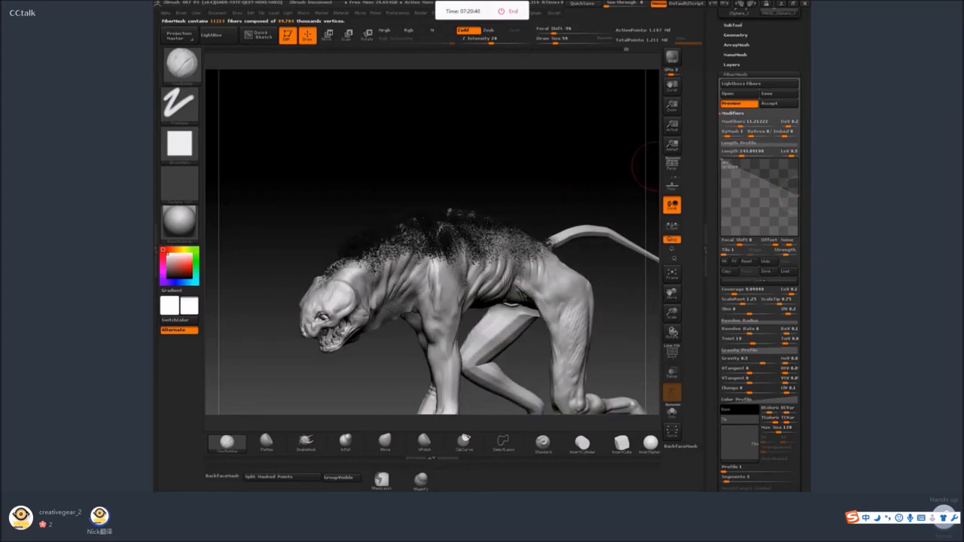
pyautogui.scroll(-5, 805, 290)
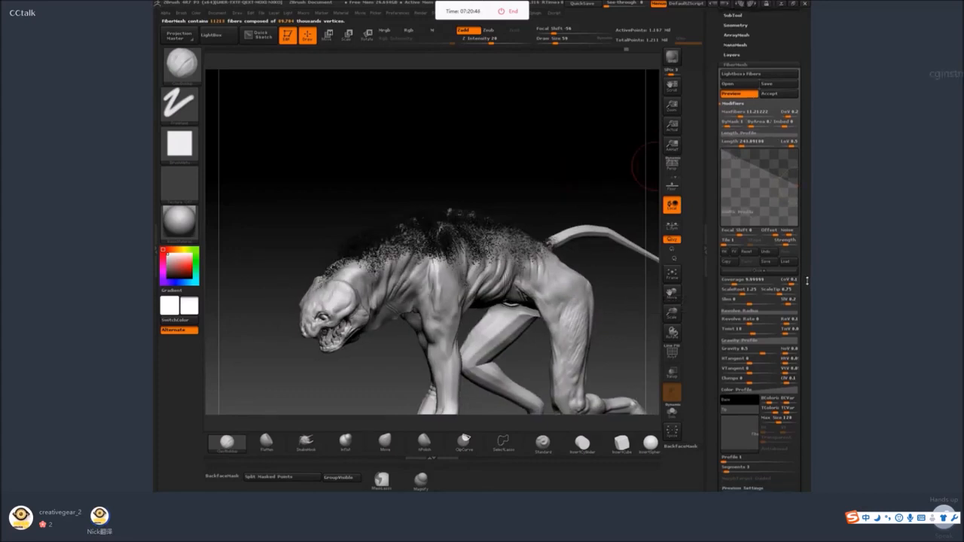
pyautogui.moveTo(756, 219); pyautogui.dragTo(750, 209)
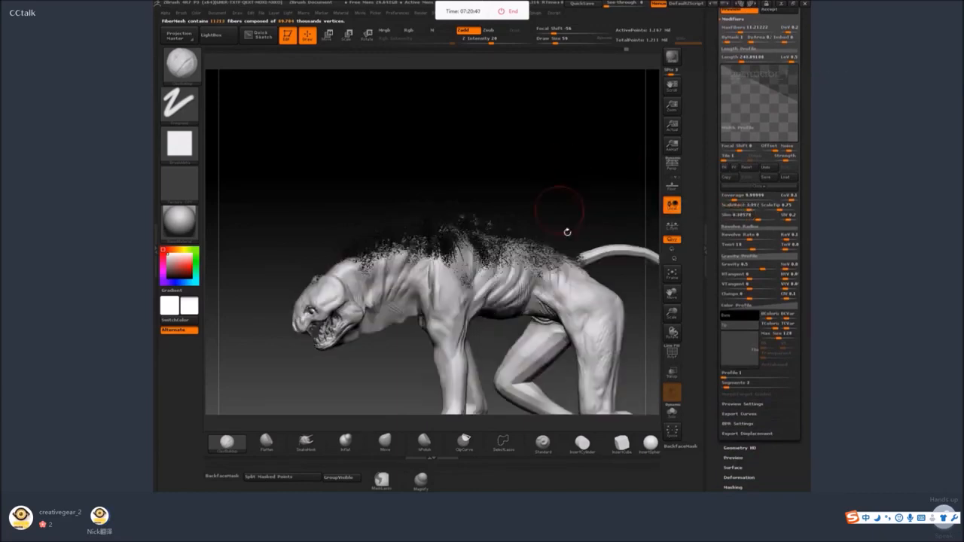
# Select a Groom brush, enlarge it and try grooming the previewed fibers over the shoulder.
pyautogui.press('b')
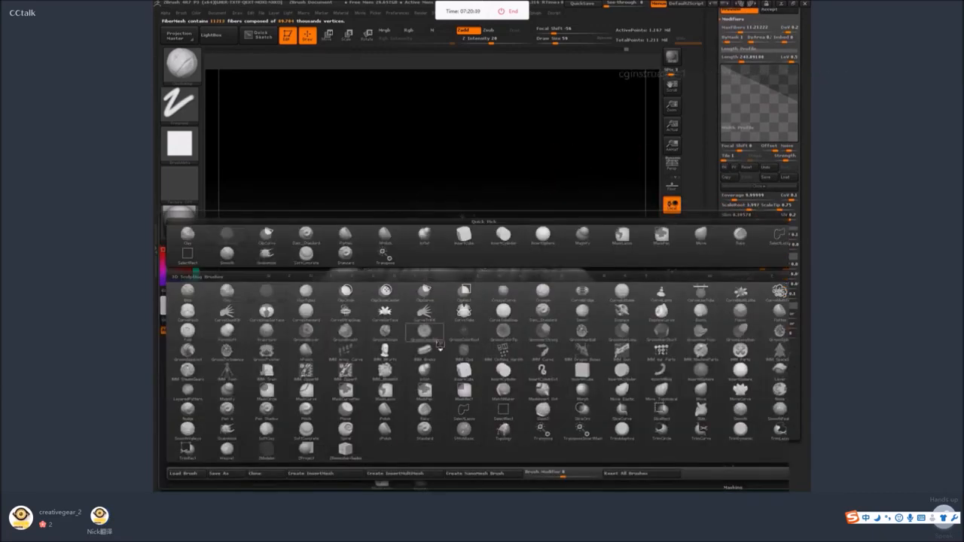
pyautogui.click(392, 333)
pyautogui.press('space')
pyautogui.moveTo(463, 259); pyautogui.dragTo(468, 259)
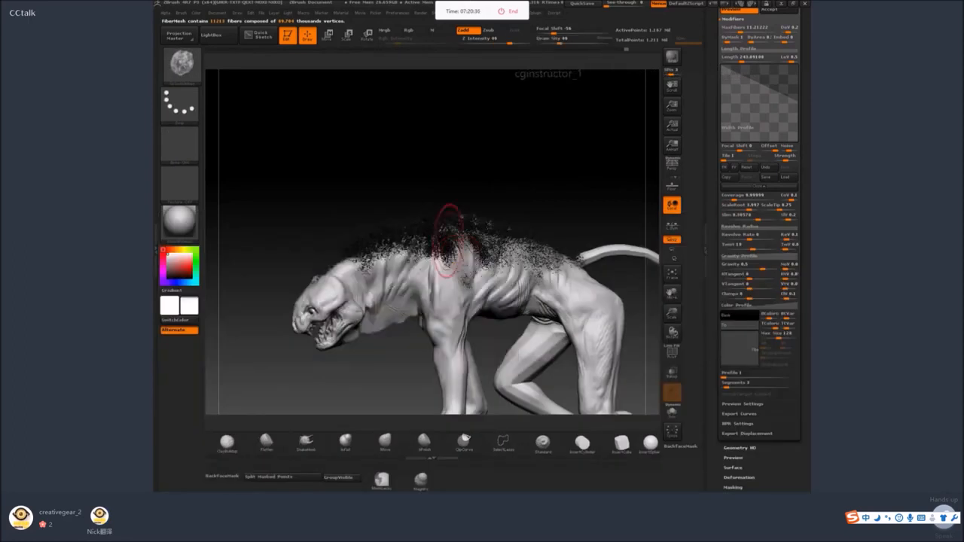
pyautogui.click(453, 242)
pyautogui.moveTo(658, 222); pyautogui.dragTo(656, 156)
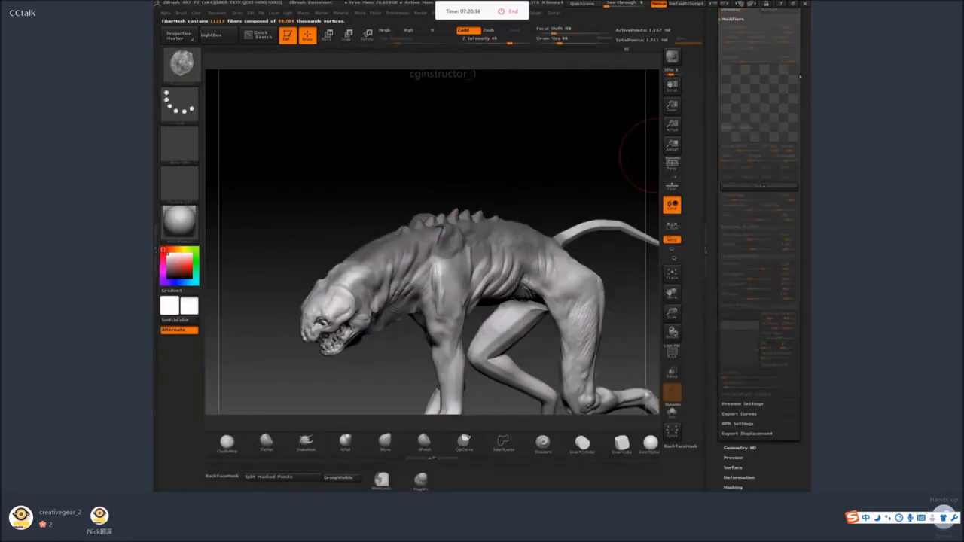
# Turn the fiber preview back on and accept it as a FiberMesh subtool.
pyautogui.moveTo(754, 23); pyautogui.dragTo(753, 71)
pyautogui.click(742, 58)
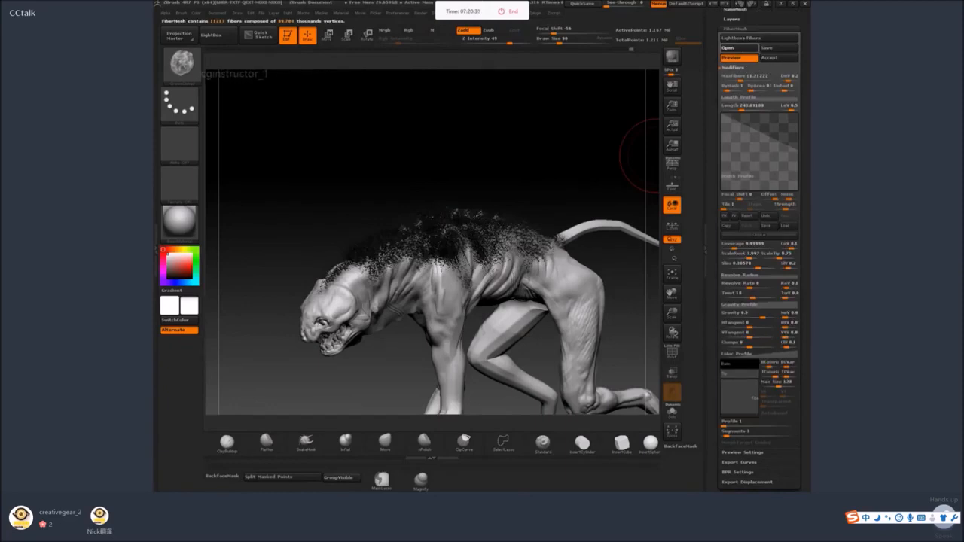
pyautogui.click(770, 58)
pyautogui.click(629, 81)
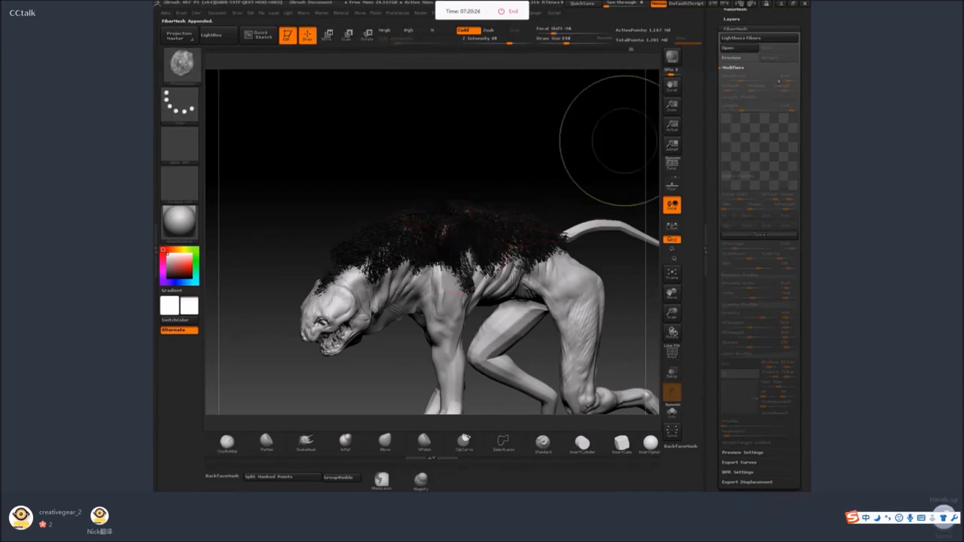
# Open the subtool list and make the new fiber subtool active.
pyautogui.scroll(2, 778, 68)
pyautogui.click(748, 42)
pyautogui.click(761, 109)
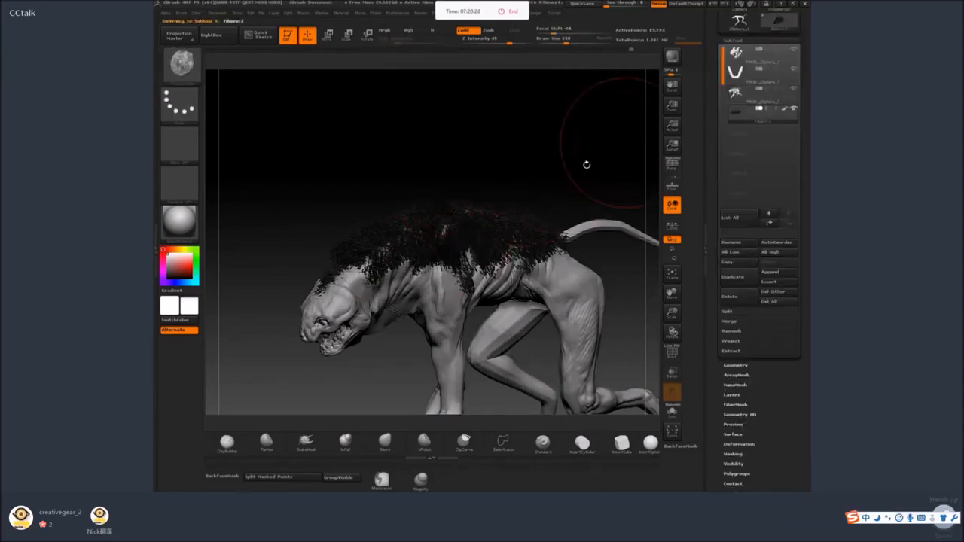
# Groom the fibers upward along the creature's neck, shoulder and back, working from both side angles.
pyautogui.moveTo(378, 250); pyautogui.dragTo(384, 210)
pyautogui.moveTo(420, 249); pyautogui.dragTo(443, 216)
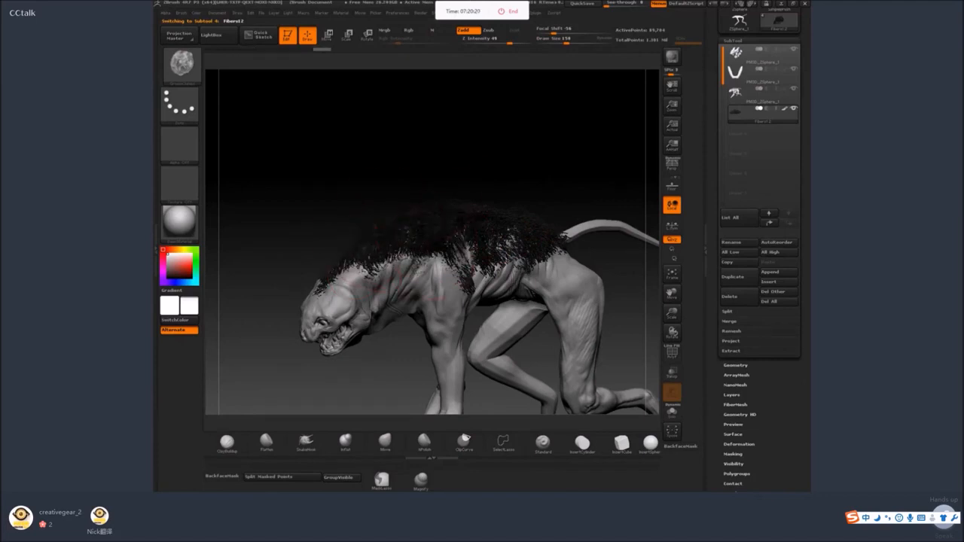
pyautogui.moveTo(482, 151); pyautogui.dragTo(437, 166)
pyautogui.moveTo(438, 255); pyautogui.dragTo(488, 211)
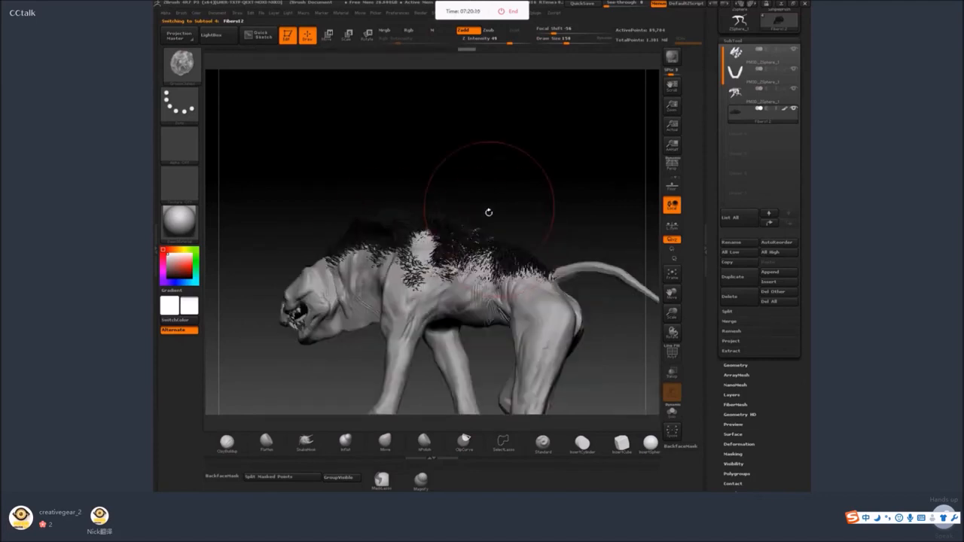
pyautogui.moveTo(400, 252); pyautogui.dragTo(361, 214)
pyautogui.moveTo(497, 162); pyautogui.dragTo(447, 181)
# Reduce the Groom brush's Draw Size to about 124 and brush the mane over the neck, shoulders and spine into shape.
pyautogui.press('space')
pyautogui.moveTo(336, 289); pyautogui.dragTo(331, 288)
pyautogui.moveTo(438, 182); pyautogui.dragTo(406, 189)
pyautogui.moveTo(340, 249)
pyautogui.mouseDown()
pyautogui.moveTo(351, 208)
pyautogui.moveTo(469, 214)
pyautogui.mouseUp()
pyautogui.moveTo(264, 220); pyautogui.dragTo(281, 185)
pyautogui.moveTo(467, 218); pyautogui.dragTo(540, 235)
pyautogui.moveTo(316, 260)
pyautogui.mouseDown()
pyautogui.moveTo(301, 220)
pyautogui.moveTo(258, 200)
pyautogui.mouseUp()
pyautogui.moveTo(240, 249); pyautogui.dragTo(232, 211)
pyautogui.moveTo(471, 158)
pyautogui.mouseDown()
pyautogui.moveTo(454, 161)
pyautogui.moveTo(427, 232)
pyautogui.moveTo(520, 260)
pyautogui.mouseUp()
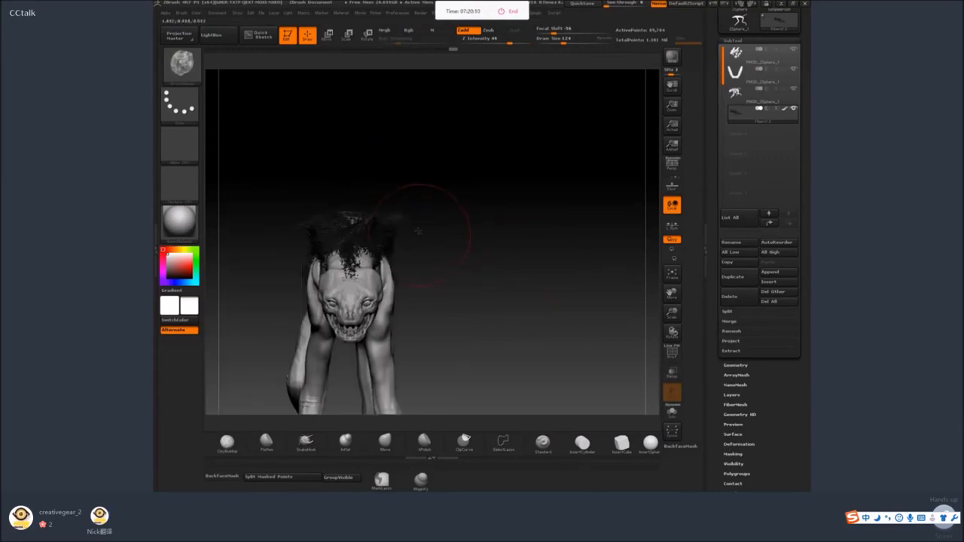
pyautogui.moveTo(515, 175); pyautogui.dragTo(508, 297)
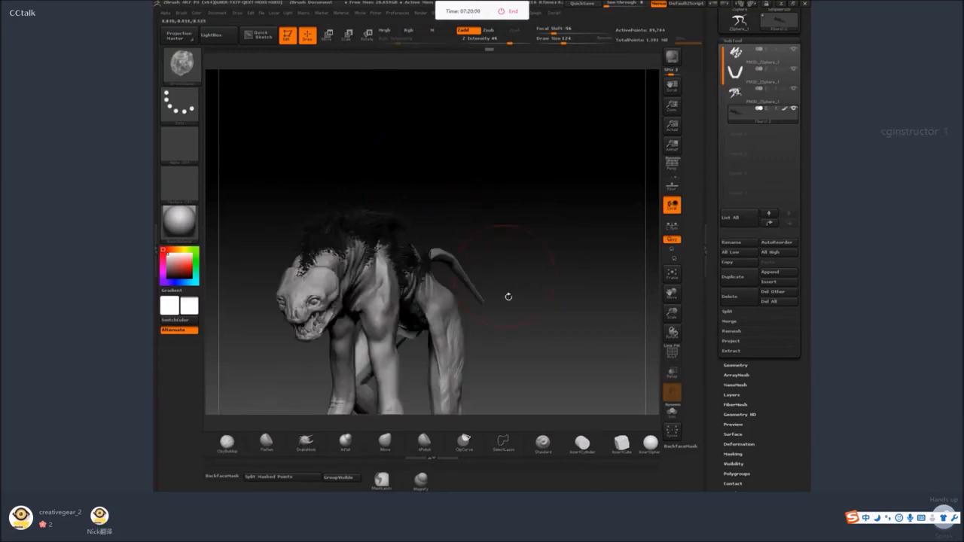
# Switch to another Groom brush with Z Intensity 100, reduce its Draw Size to 77 and pull the back fibers into a raised mane.
pyautogui.press('b')
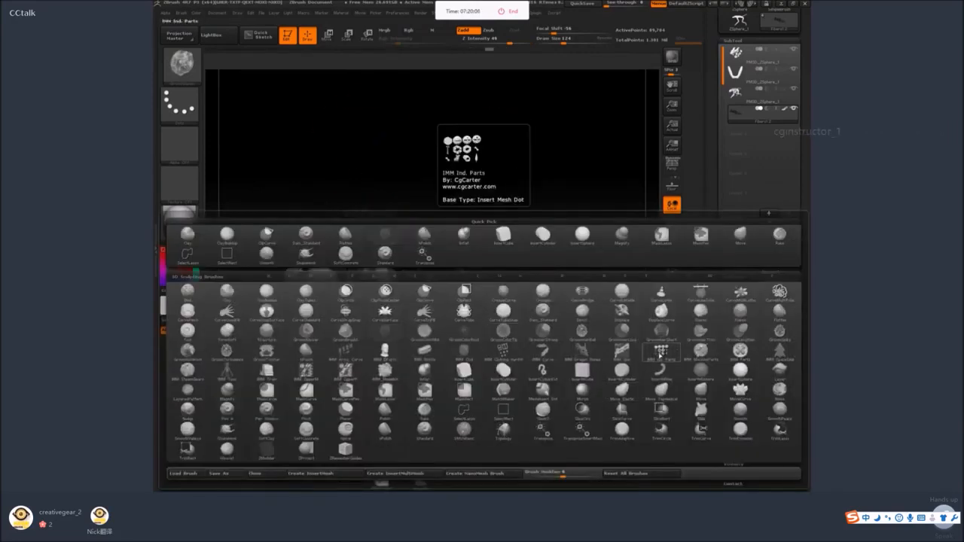
pyautogui.click(661, 351)
pyautogui.moveTo(384, 202); pyautogui.dragTo(359, 199)
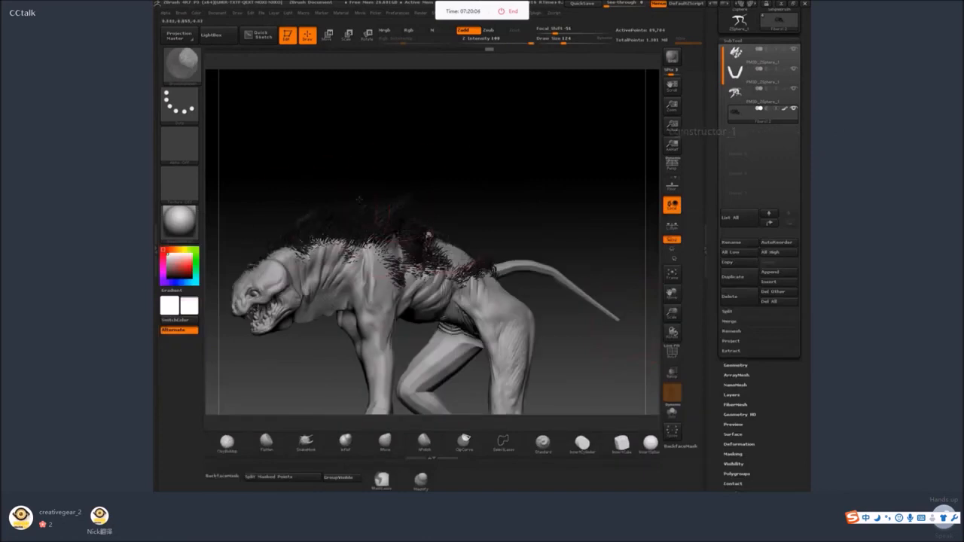
pyautogui.moveTo(277, 218); pyautogui.dragTo(476, 287)
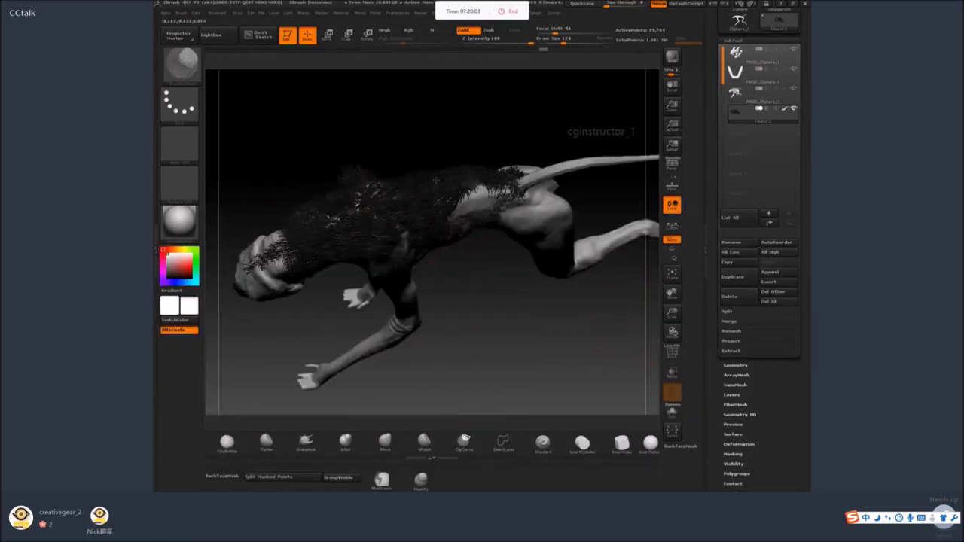
pyautogui.press('space')
pyautogui.moveTo(362, 193)
pyautogui.mouseDown()
pyautogui.moveTo(361, 174)
pyautogui.moveTo(369, 196)
pyautogui.moveTo(415, 198)
pyautogui.moveTo(411, 185)
pyautogui.moveTo(427, 202)
pyautogui.moveTo(407, 151)
pyautogui.moveTo(482, 146)
pyautogui.moveTo(422, 122)
pyautogui.moveTo(380, 139)
pyautogui.mouseUp()
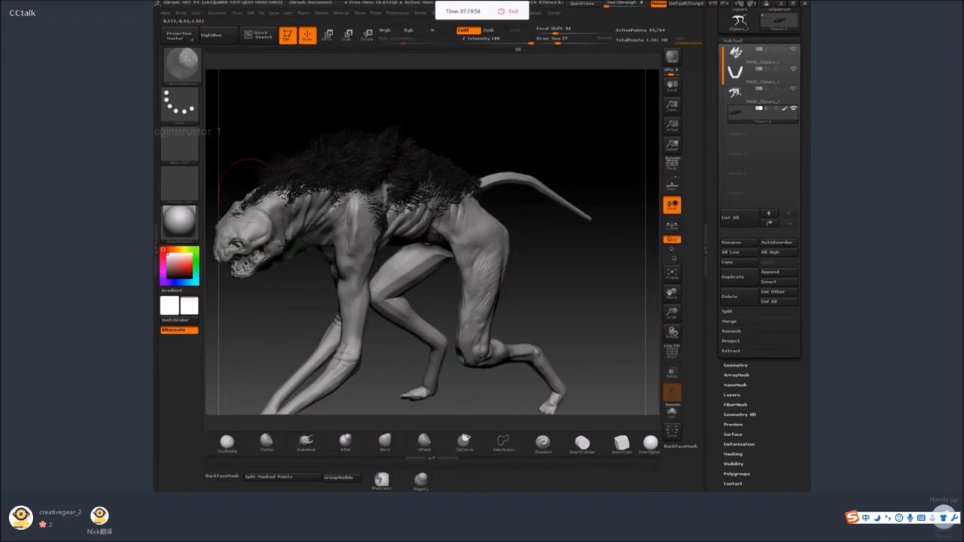
pyautogui.moveTo(246, 171); pyautogui.dragTo(495, 136)
pyautogui.moveTo(482, 172); pyautogui.dragTo(451, 148)
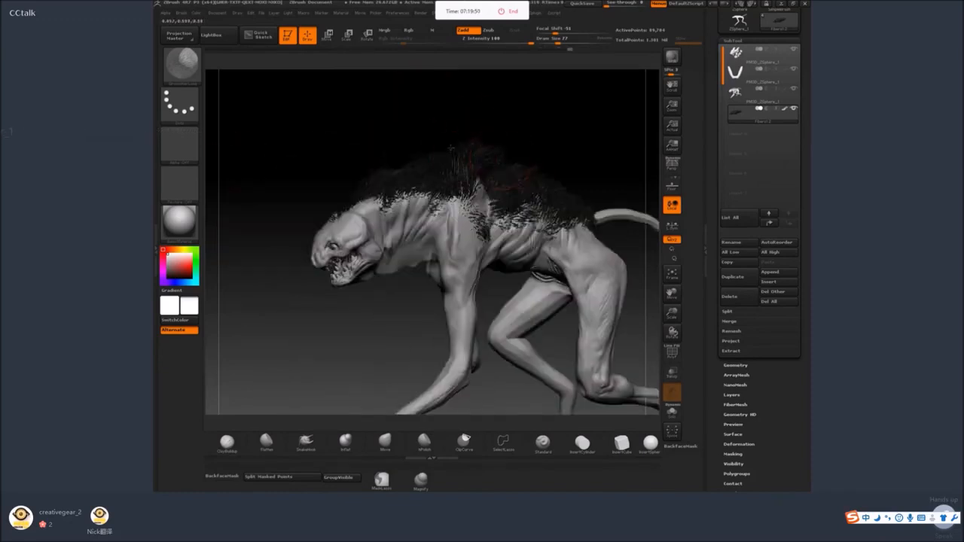
# Send the creature with its fur to KeyShot and apply the first Mold-Tech library material to its body.
pyautogui.click(678, 59)
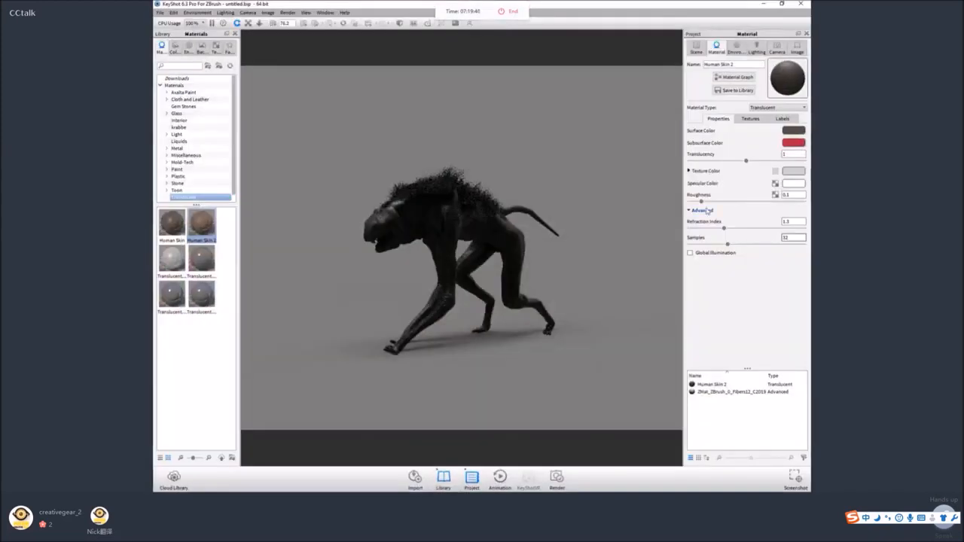
pyautogui.click(696, 49)
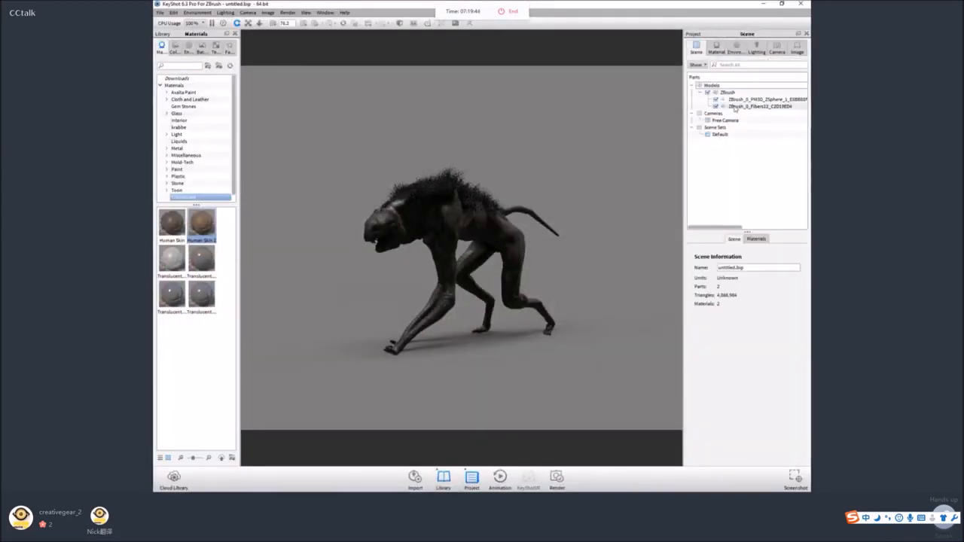
pyautogui.click(182, 155)
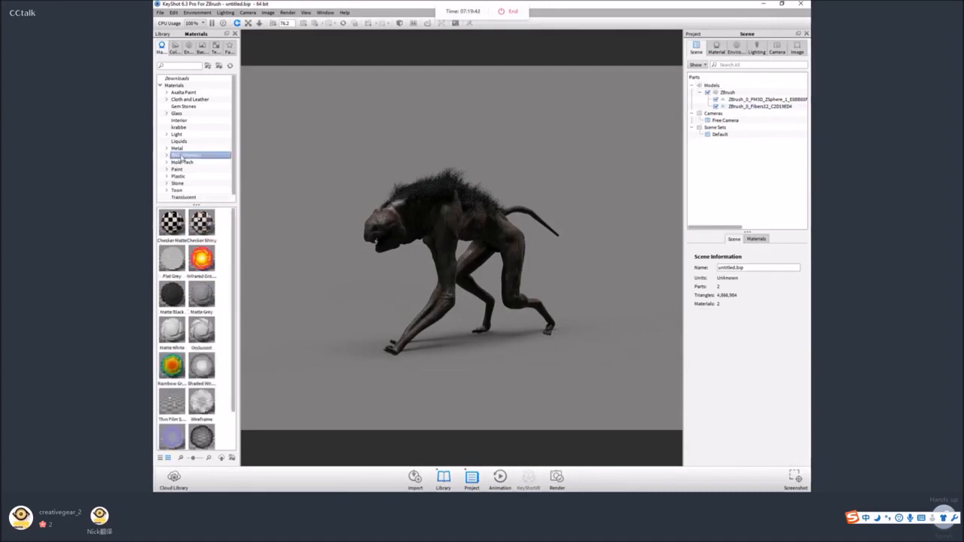
pyautogui.click(182, 162)
pyautogui.moveTo(172, 222); pyautogui.dragTo(475, 221)
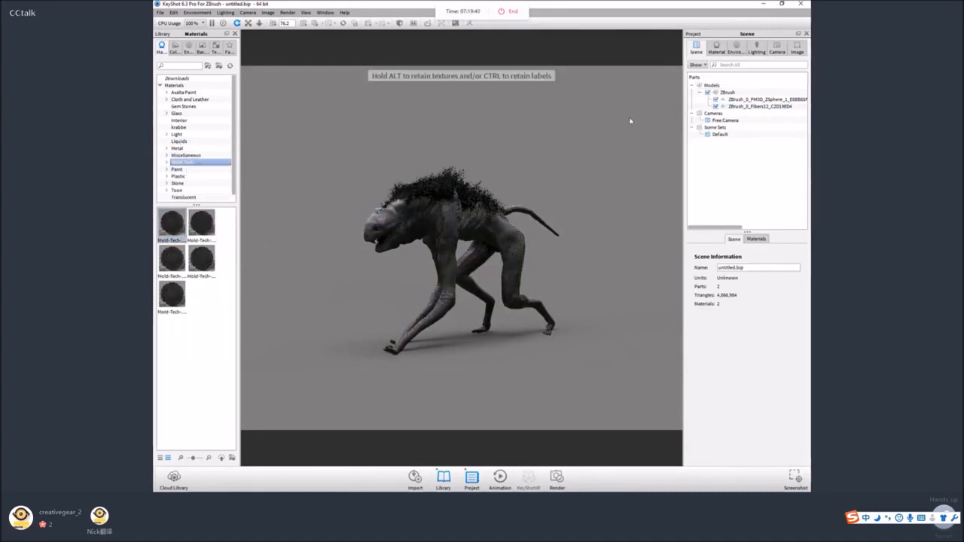
# Frame the whole creature from the side and capture a screenshot of the render area.
pyautogui.scroll(5, 571, 164)
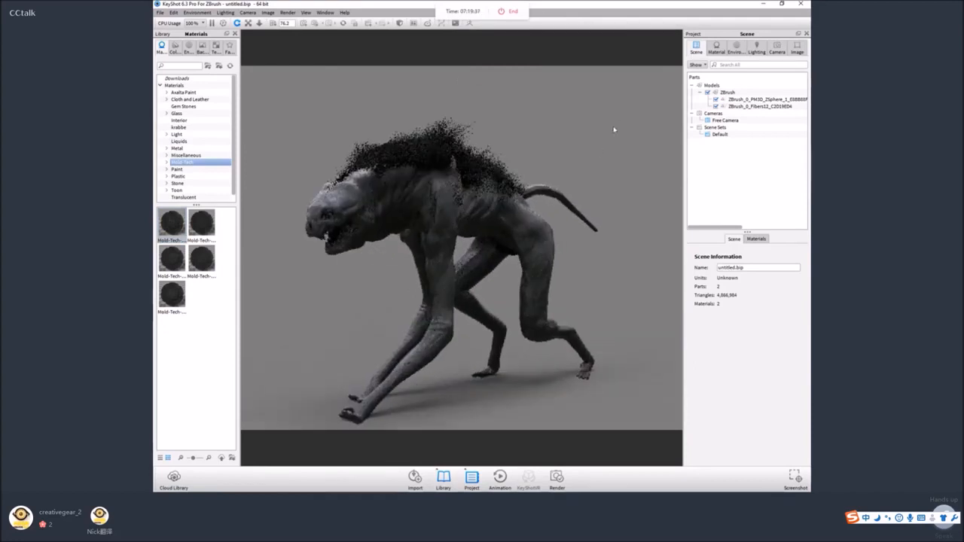
pyautogui.moveTo(614, 130); pyautogui.dragTo(606, 128)
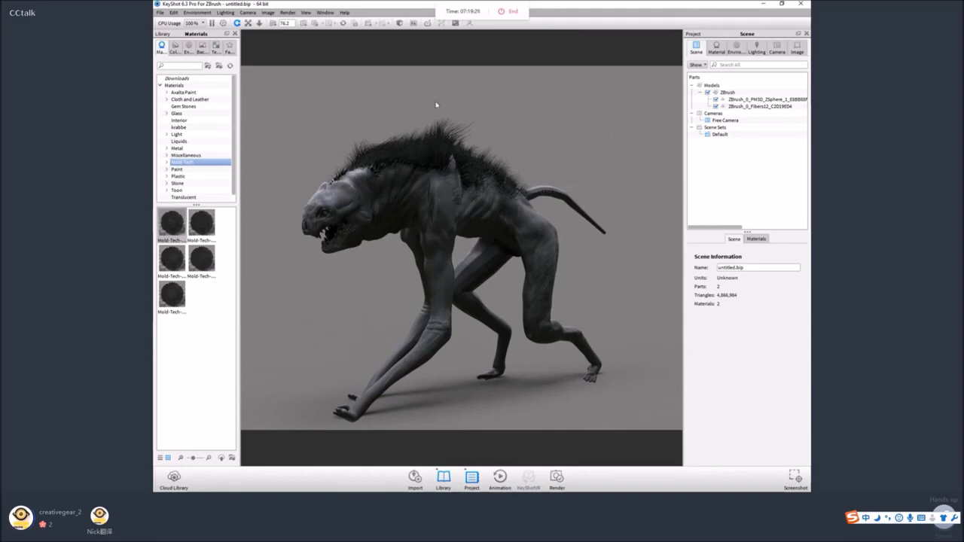
pyautogui.moveTo(436, 106); pyautogui.dragTo(462, 116)
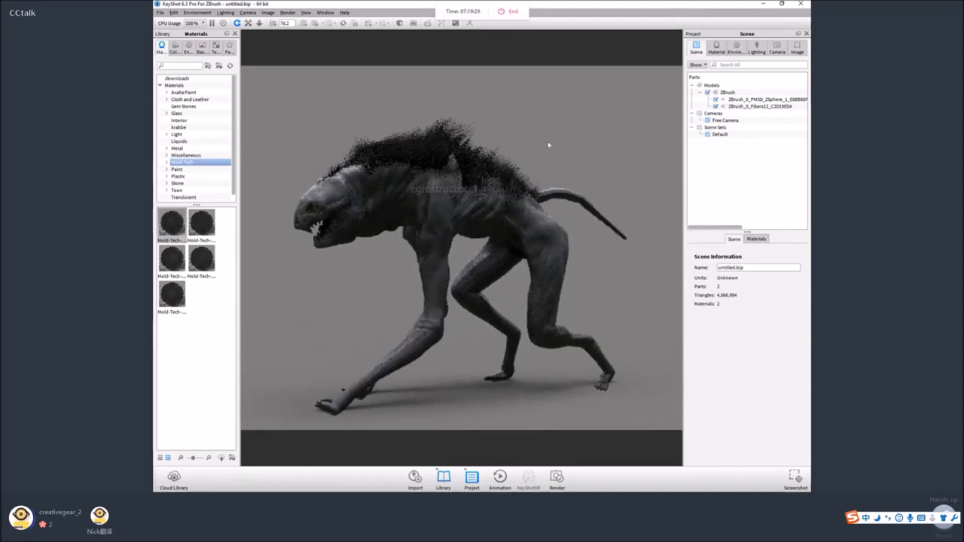
pyautogui.scroll(2, 550, 145)
pyautogui.scroll(-4, 552, 147)
pyautogui.scroll(1, 569, 149)
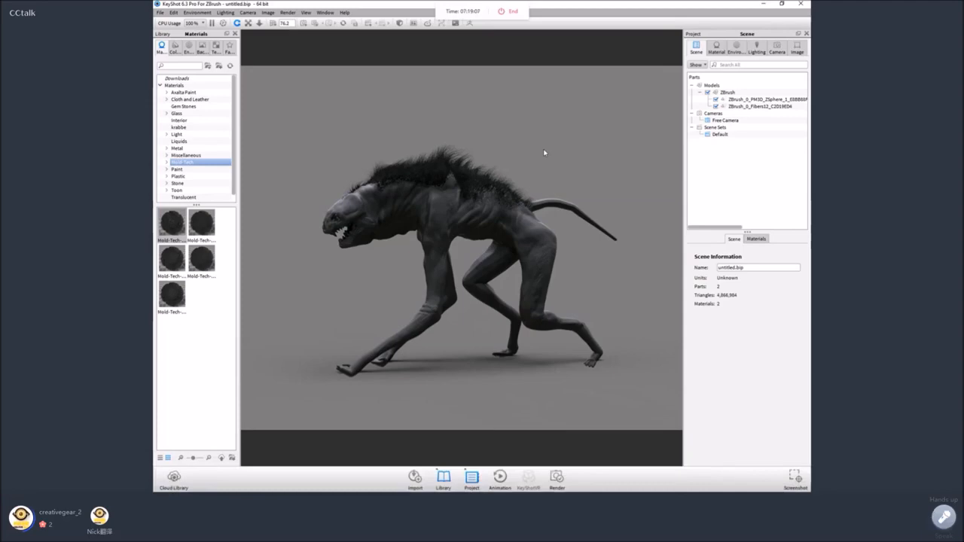
pyautogui.hotkey('ctrl', 'alt', 'a')
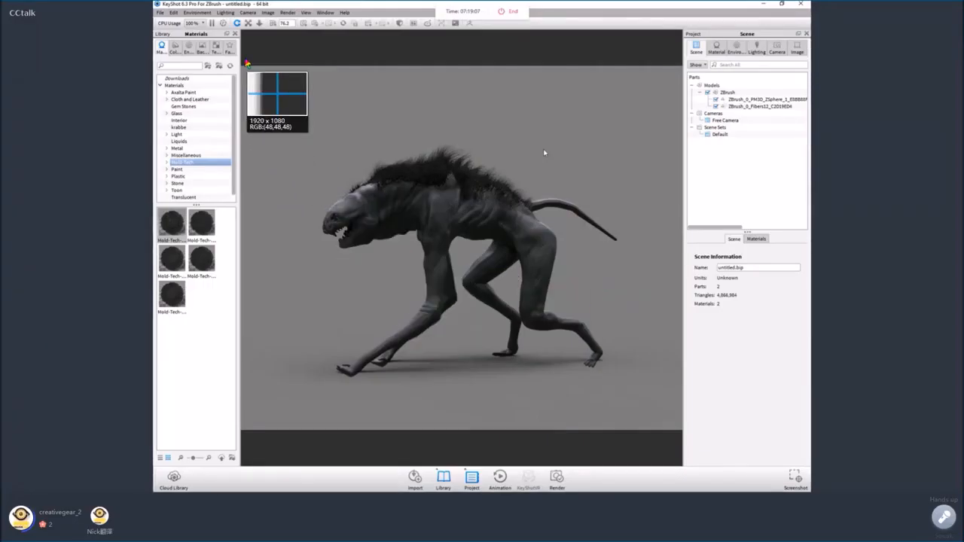
pyautogui.moveTo(260, 88); pyautogui.dragTo(667, 416)
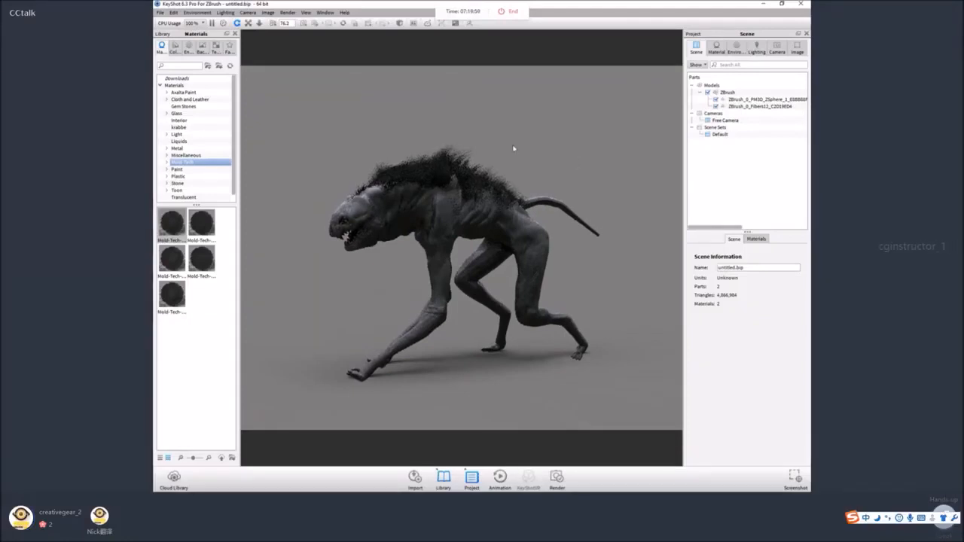
# Enable the camera's depth of field, pick a point of focus, and set the focus distance to 12.704 and the f-stop to about 3.588.
pyautogui.moveTo(402, 144); pyautogui.dragTo(539, 131)
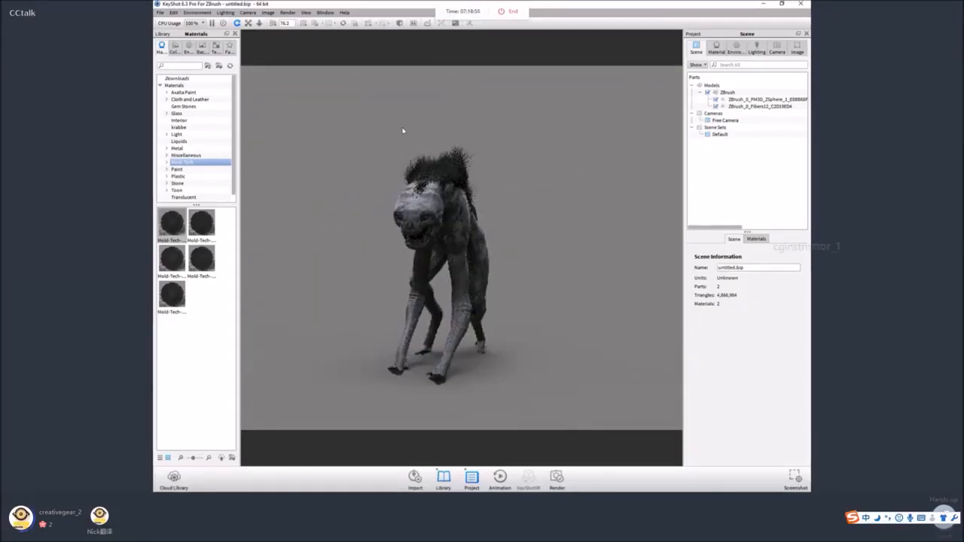
pyautogui.moveTo(402, 130); pyautogui.dragTo(427, 123)
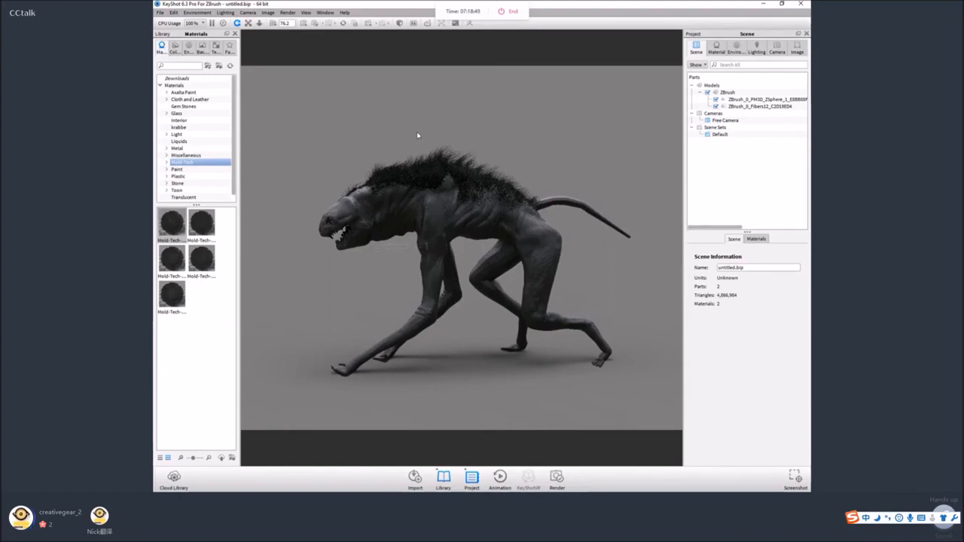
pyautogui.moveTo(418, 134); pyautogui.dragTo(494, 172)
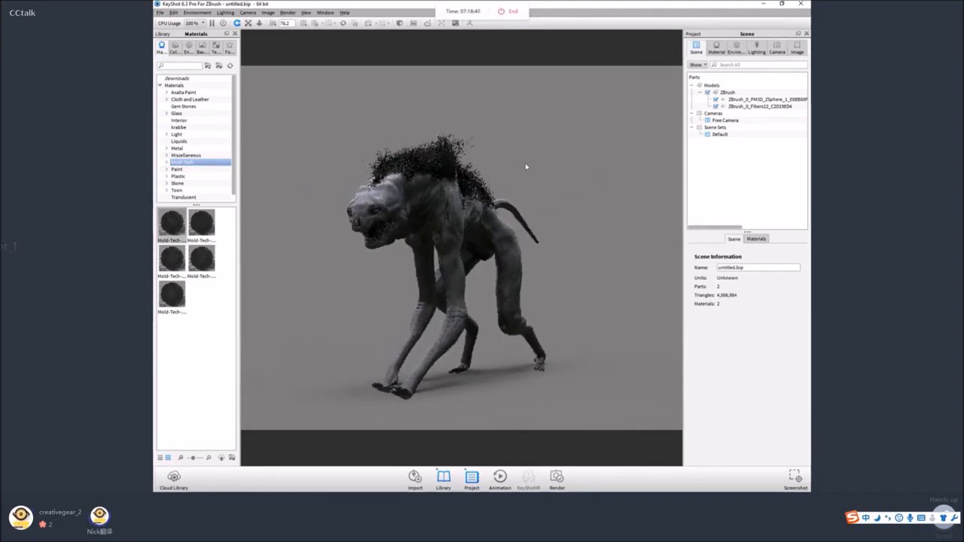
pyautogui.scroll(4, 526, 166)
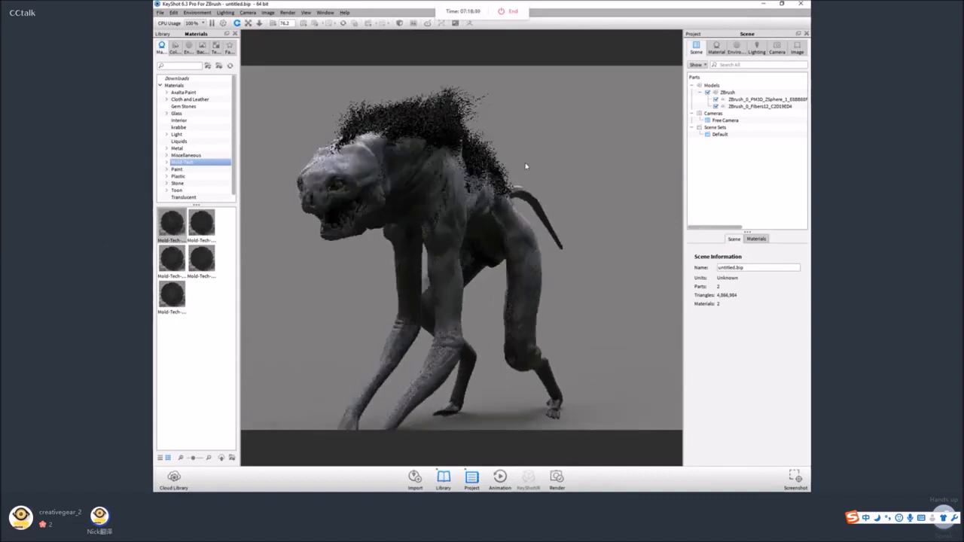
pyautogui.scroll(-3, 525, 166)
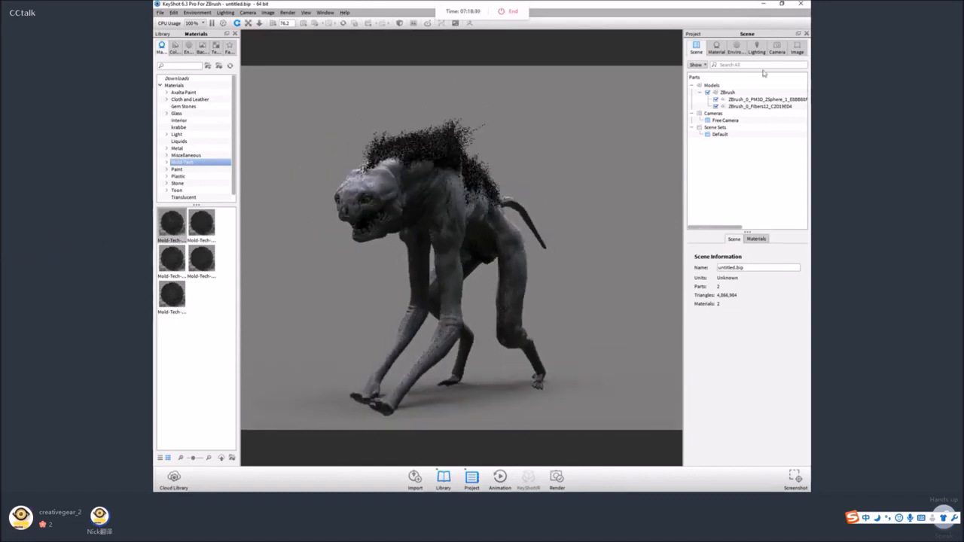
pyautogui.click(776, 49)
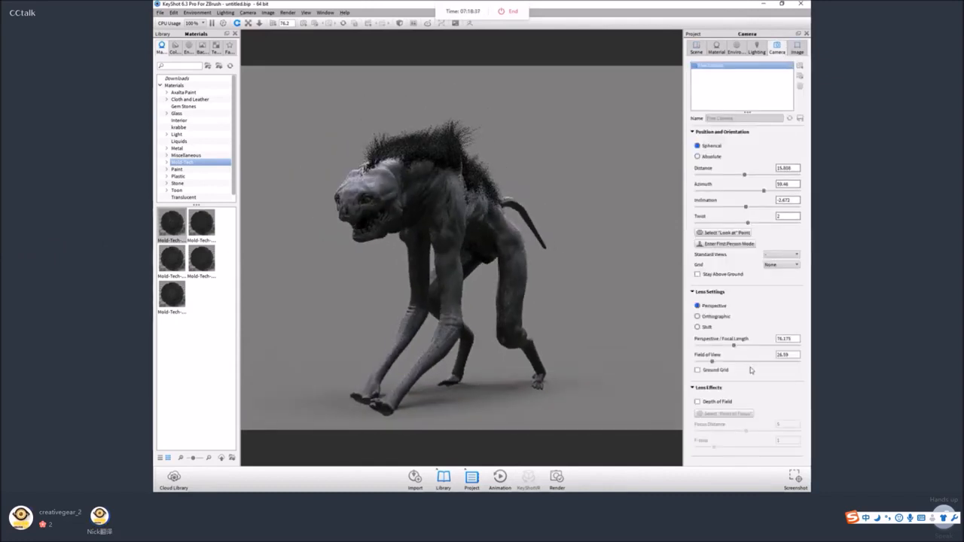
pyautogui.click(727, 403)
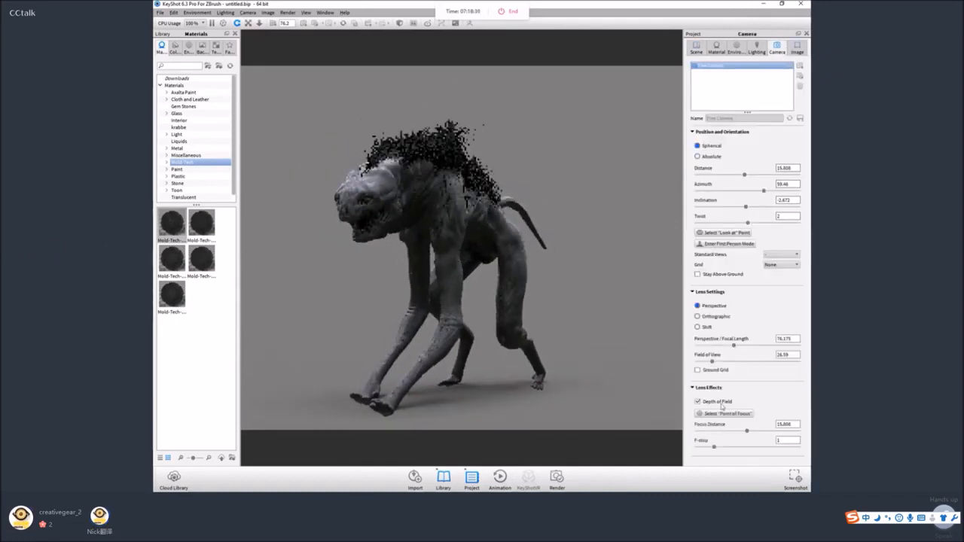
pyautogui.click(726, 414)
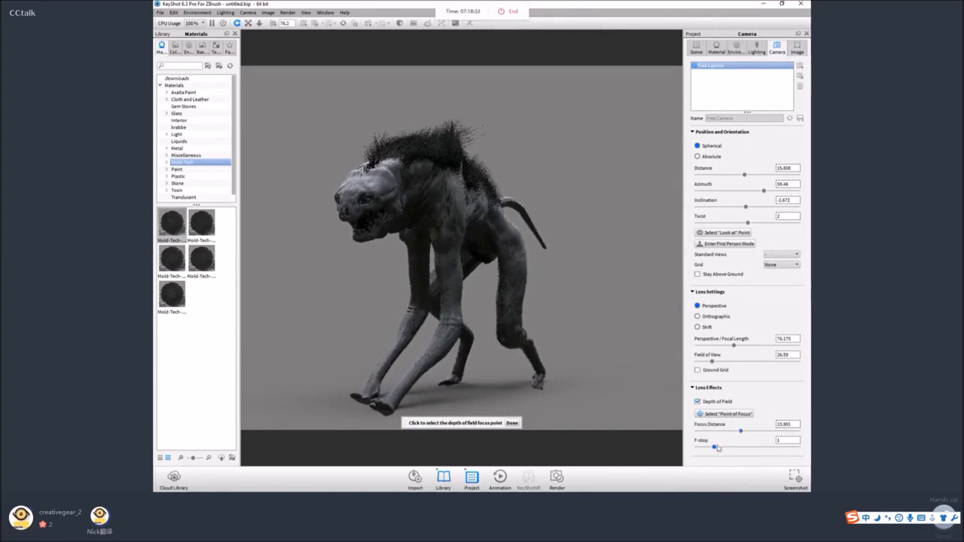
pyautogui.moveTo(715, 447); pyautogui.dragTo(733, 448)
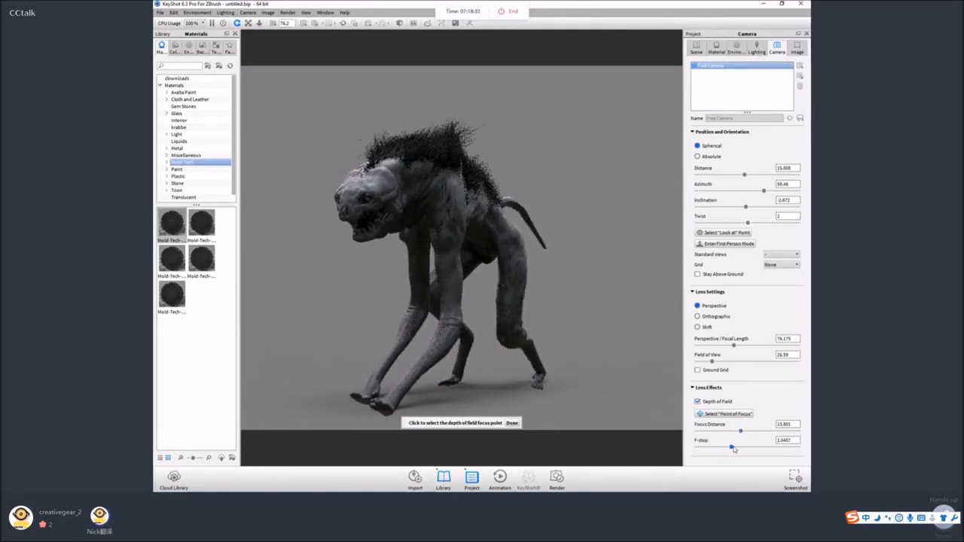
pyautogui.moveTo(735, 449)
pyautogui.mouseDown()
pyautogui.moveTo(759, 449)
pyautogui.moveTo(737, 432)
pyautogui.mouseUp()
pyautogui.click(512, 424)
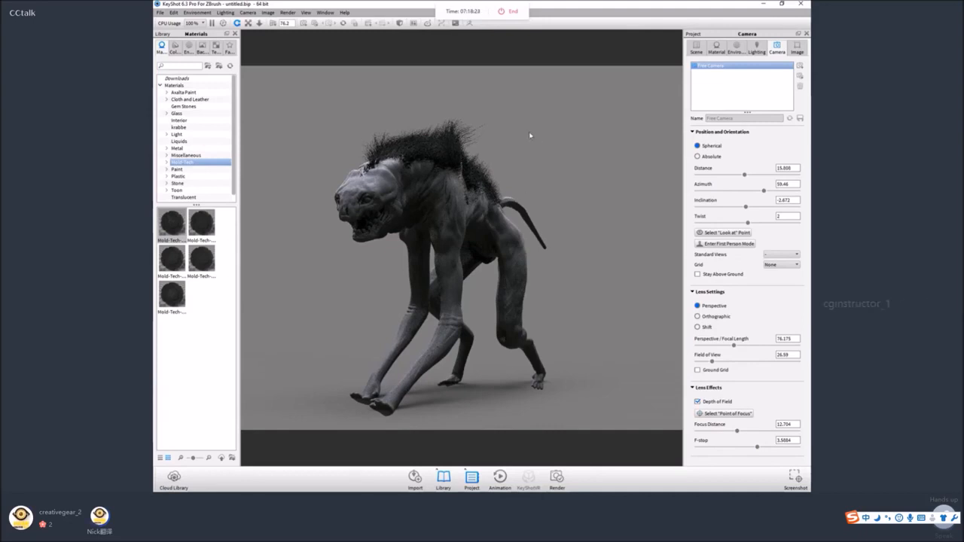
# Examine the creature's depth-of-field render from three-quarter and side angles.
pyautogui.moveTo(535, 140); pyautogui.dragTo(487, 147)
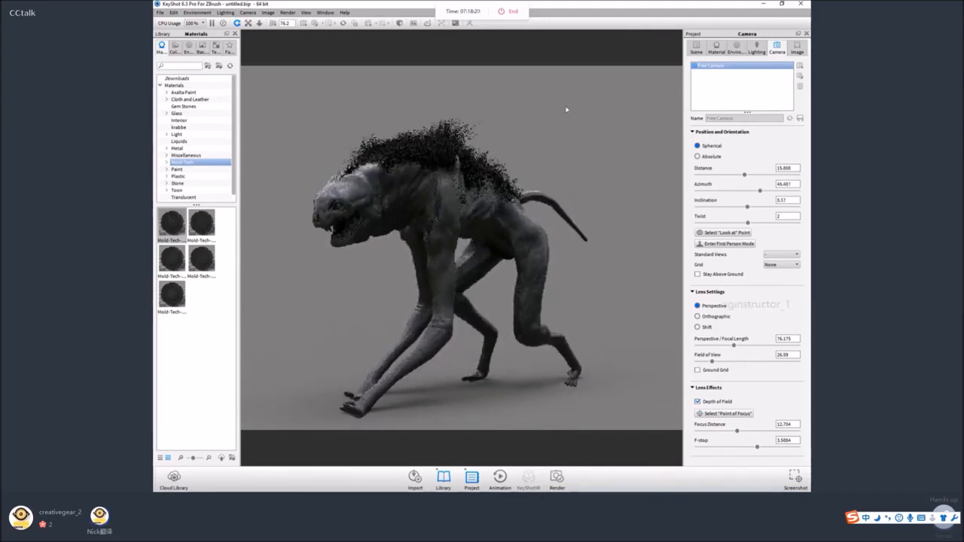
pyautogui.moveTo(569, 108); pyautogui.dragTo(577, 90)
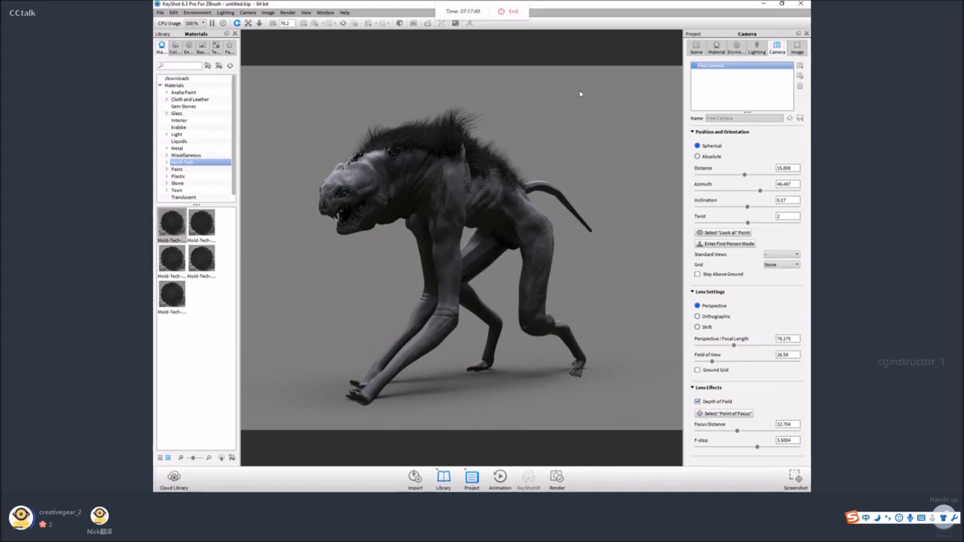
pyautogui.moveTo(591, 109); pyautogui.dragTo(500, 167)
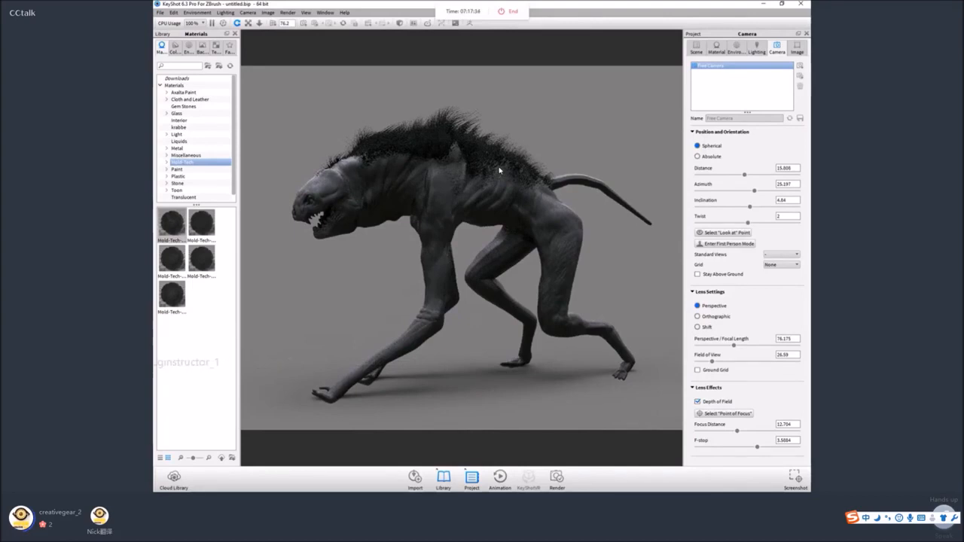
pyautogui.moveTo(499, 170); pyautogui.dragTo(592, 339)
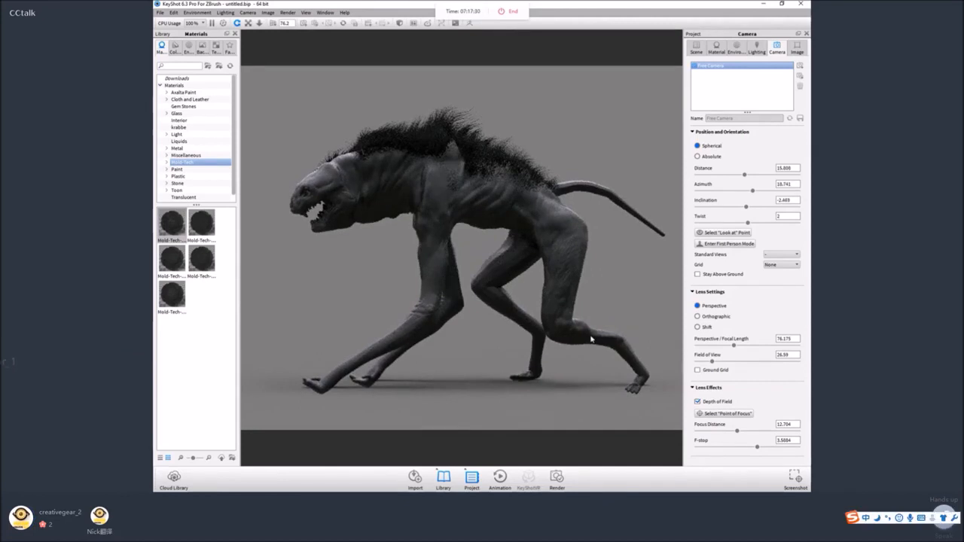
pyautogui.moveTo(516, 335); pyautogui.dragTo(416, 248)
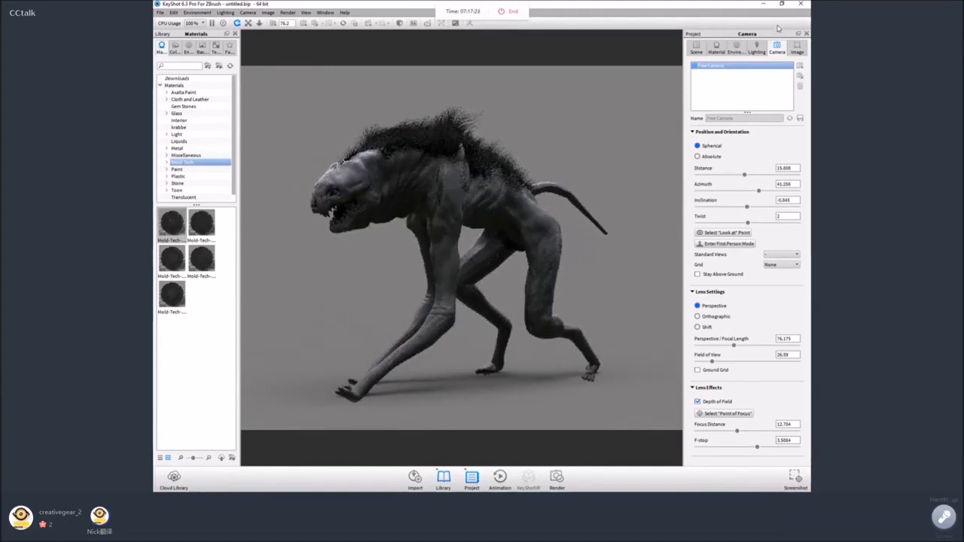
pyautogui.click(696, 47)
pyautogui.click(742, 99)
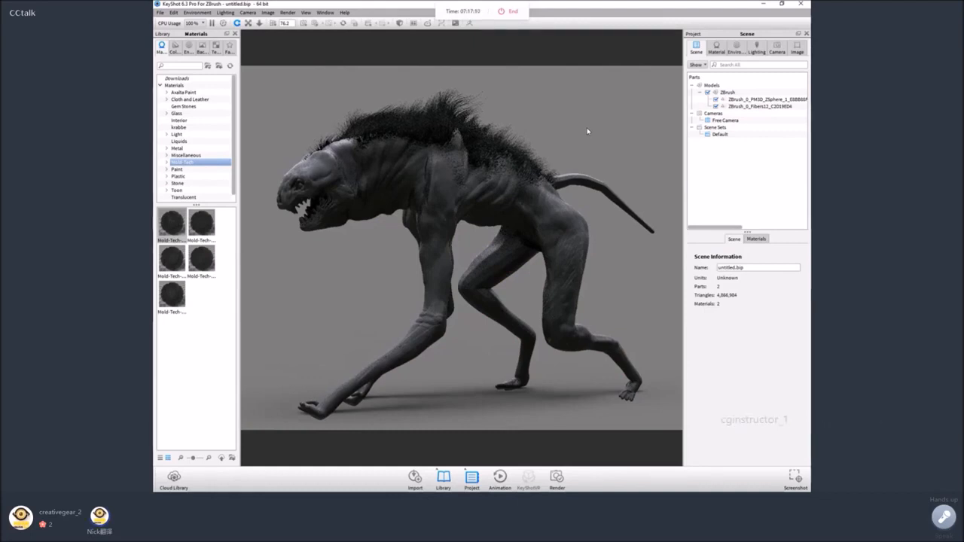
# Switch back to ZBrush, select the creature's body subtool and build up the skin behind the head with the ClayBuildup brush.
pyautogui.click(763, 3)
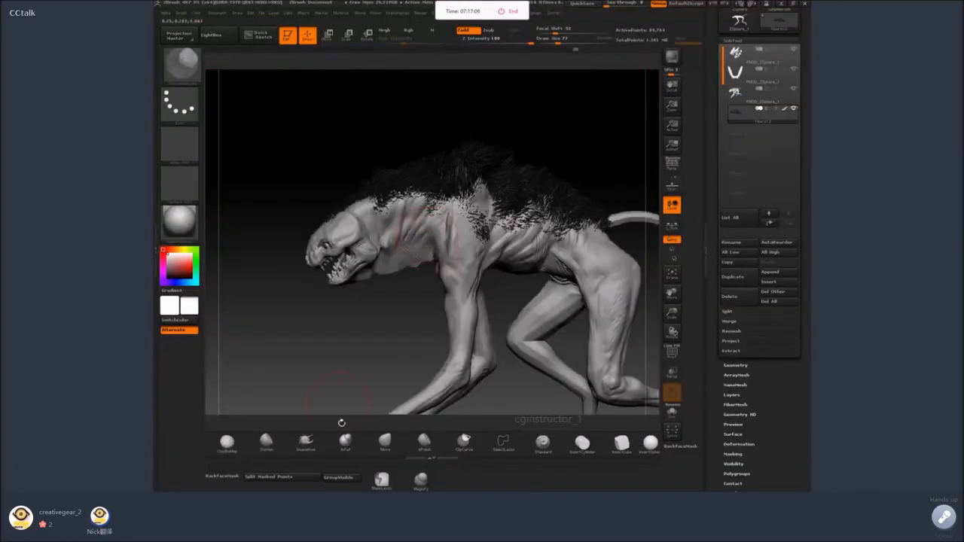
pyautogui.press('space')
pyautogui.moveTo(351, 320)
pyautogui.mouseDown()
pyautogui.moveTo(363, 405)
pyautogui.moveTo(458, 295)
pyautogui.mouseUp()
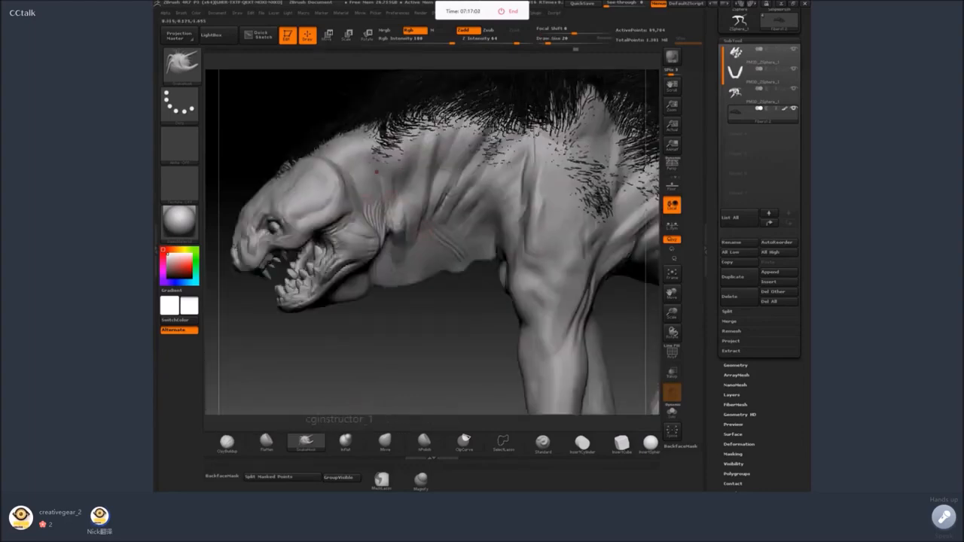
pyautogui.press('space')
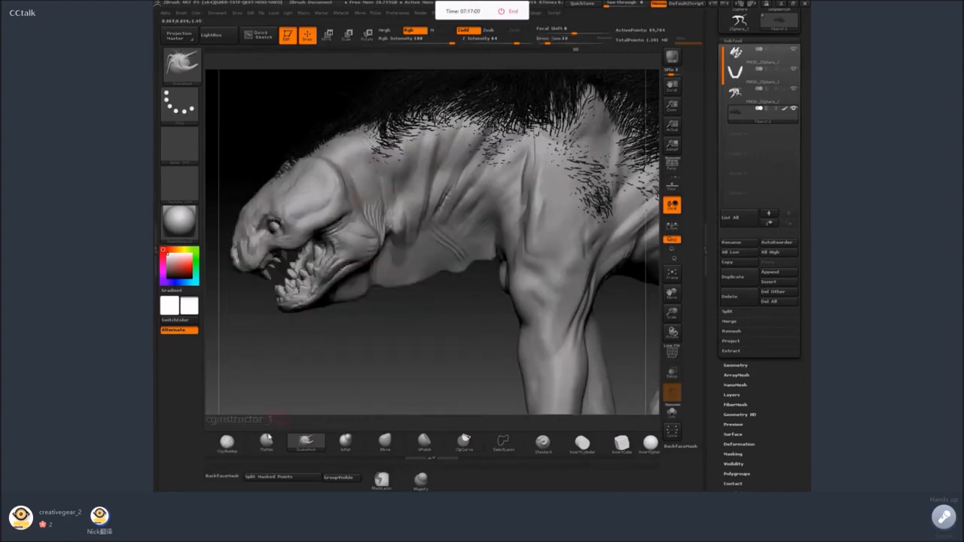
pyautogui.press('b')
pyautogui.press('c')
pyautogui.press('b')
pyautogui.keyDown('alt'); pyautogui.click(359, 199); pyautogui.keyUp('alt')
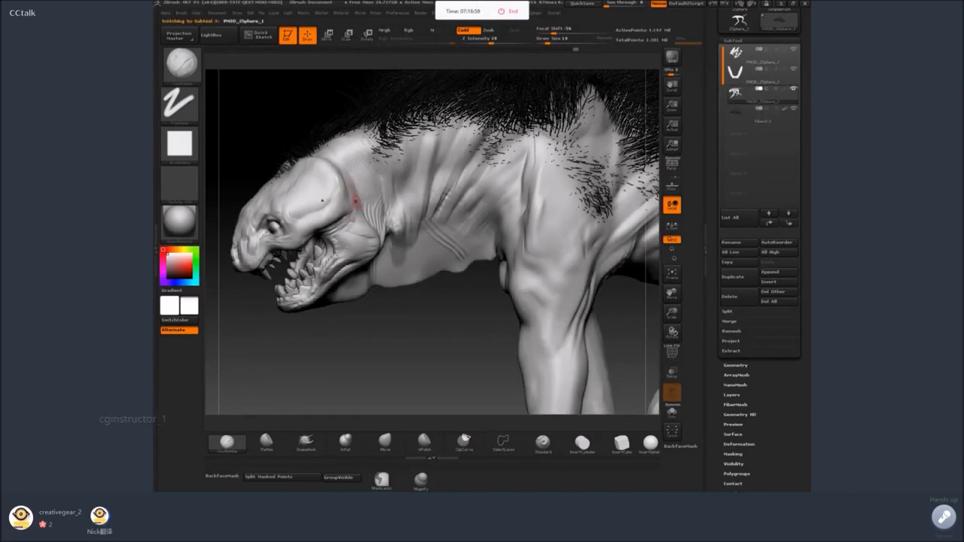
pyautogui.moveTo(351, 203); pyautogui.dragTo(360, 200, button='right')
pyautogui.moveTo(353, 236); pyautogui.dragTo(351, 234, button='right')
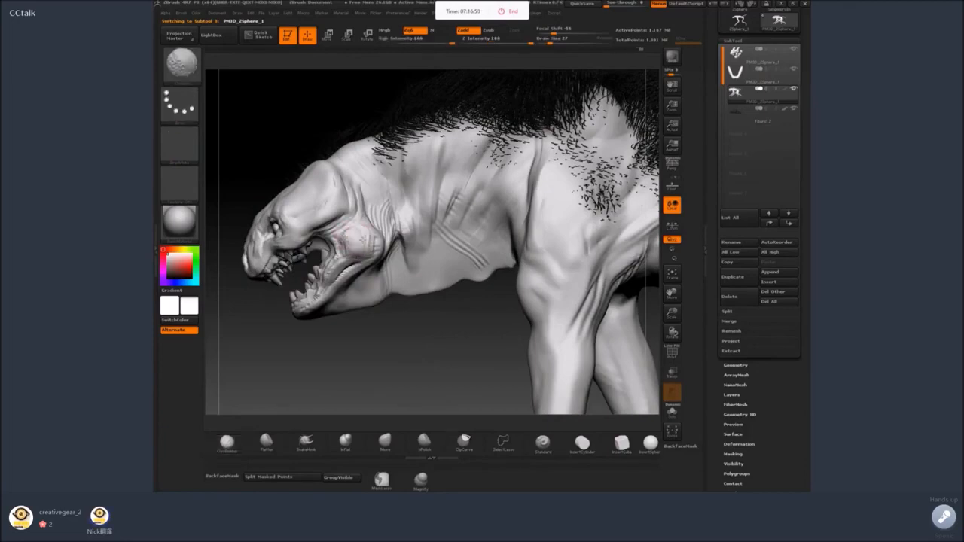
# Reshape the creature's cheek and the hinge of its open jaw with the SnakeHook brush.
pyautogui.click(305, 443)
pyautogui.press('space')
pyautogui.moveTo(340, 366)
pyautogui.mouseDown()
pyautogui.moveTo(324, 360)
pyautogui.moveTo(339, 330)
pyautogui.moveTo(381, 290)
pyautogui.moveTo(360, 217)
pyautogui.moveTo(340, 212)
pyautogui.mouseUp()
pyautogui.click(367, 258)
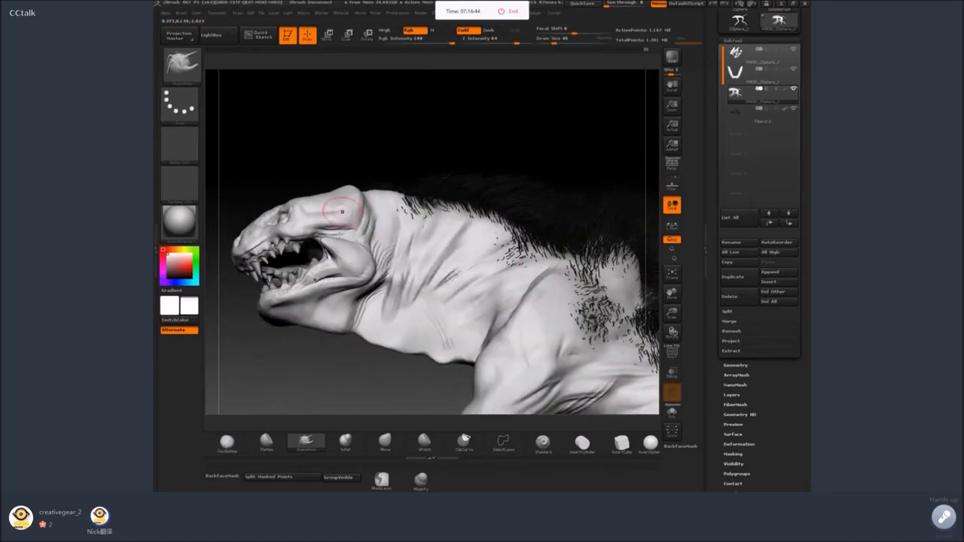
pyautogui.moveTo(389, 163); pyautogui.dragTo(358, 199)
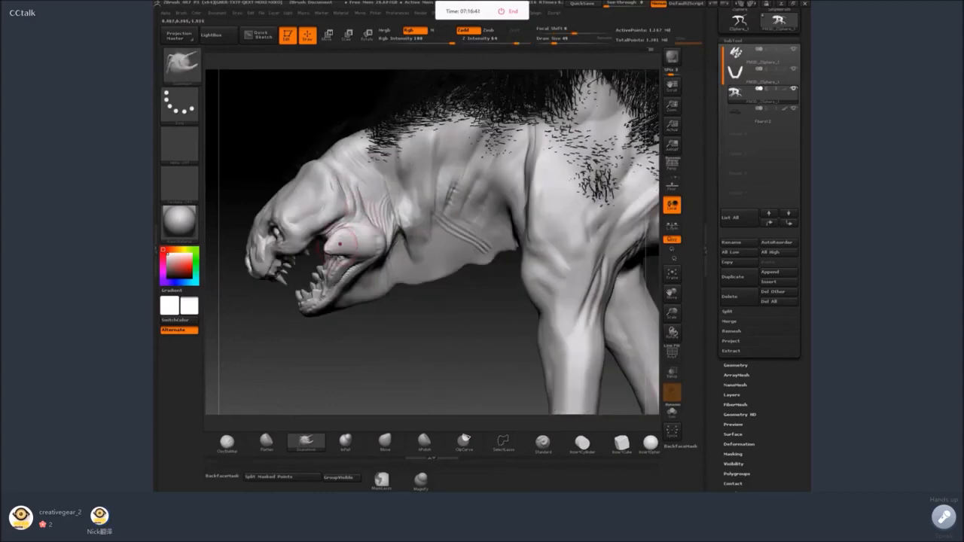
pyautogui.moveTo(340, 242)
pyautogui.mouseDown()
pyautogui.moveTo(352, 217)
pyautogui.moveTo(357, 240)
pyautogui.moveTo(364, 234)
pyautogui.mouseUp()
pyautogui.press('space')
pyautogui.moveTo(391, 229)
pyautogui.mouseDown(button='right')
pyautogui.moveTo(369, 229)
pyautogui.moveTo(391, 235)
pyautogui.mouseUp(button='right')
pyautogui.press('space')
pyautogui.moveTo(392, 235); pyautogui.dragTo(388, 235)
pyautogui.moveTo(439, 327); pyautogui.dragTo(415, 323)
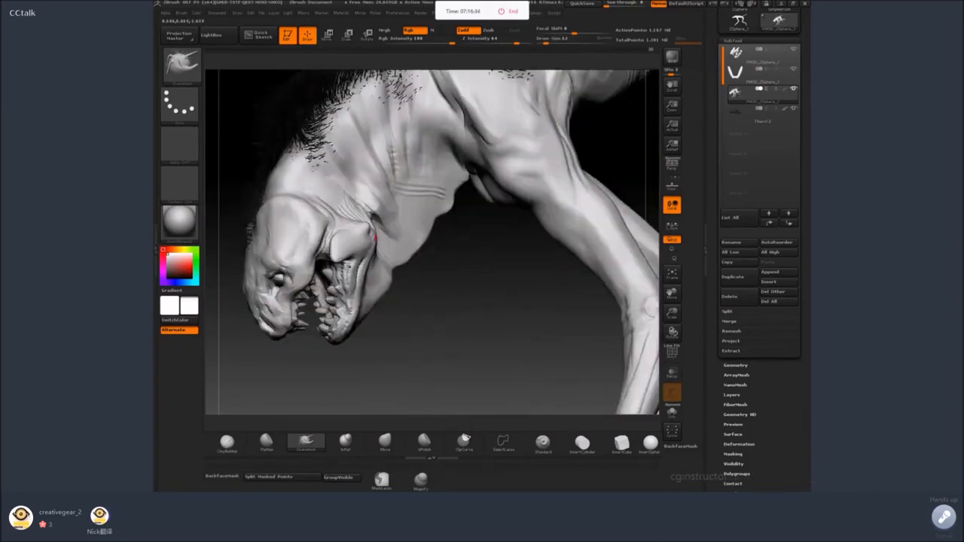
# Pull out the rear edge of the lower jaw where it meets the throat with the SnakeHook brush.
pyautogui.rightClick(458, 262)
pyautogui.moveTo(452, 263); pyautogui.dragTo(422, 261, button='right')
pyautogui.press('space')
pyautogui.moveTo(371, 246); pyautogui.dragTo(375, 274)
pyautogui.press('space')
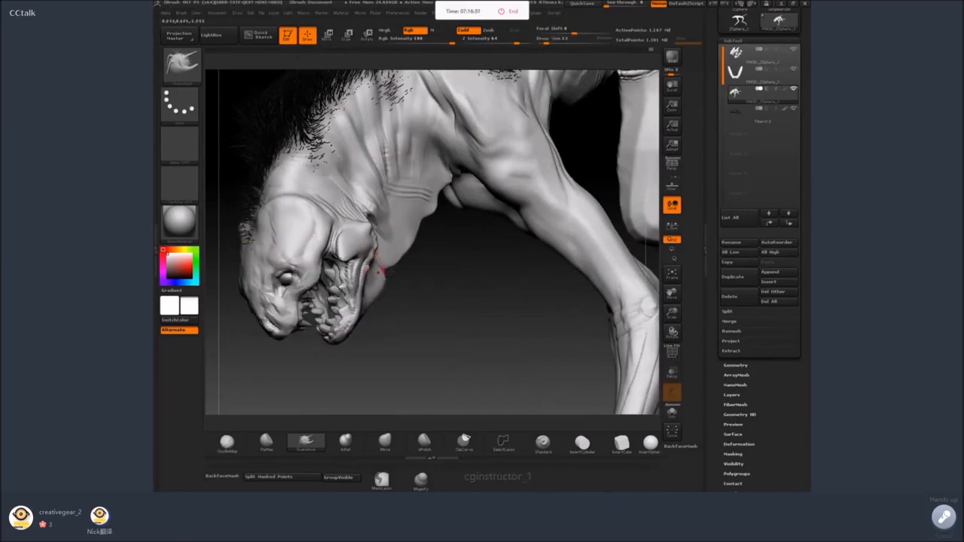
pyautogui.moveTo(412, 254)
pyautogui.mouseDown(button='right')
pyautogui.moveTo(426, 256)
pyautogui.moveTo(395, 250)
pyautogui.mouseUp(button='right')
pyautogui.press('space')
# Capture a screenshot area covering the sculpting window with the creature's head and forelegs in view.
pyautogui.hotkey('ctrl', 'alt', 'a')
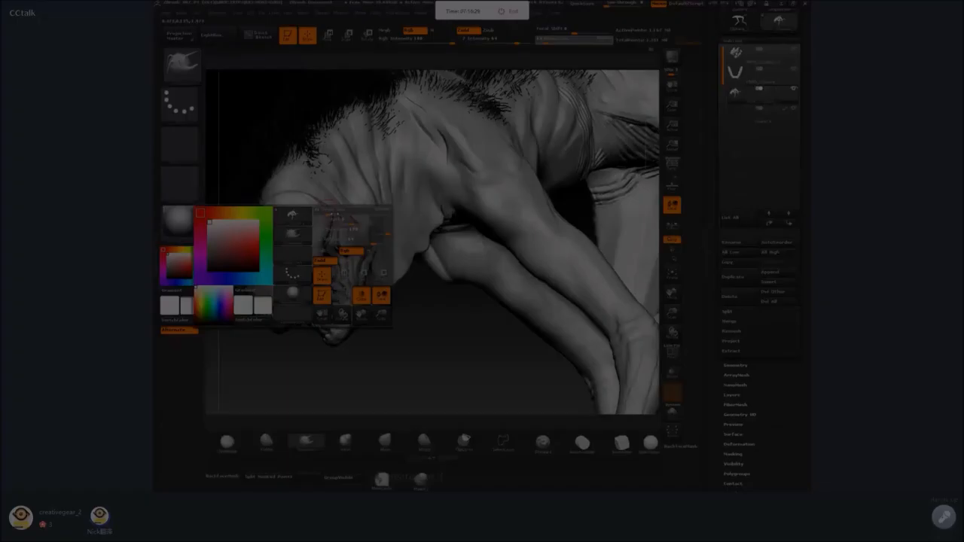
pyautogui.doubleClick(724, 313)
pyautogui.moveTo(336, 214); pyautogui.dragTo(339, 214)
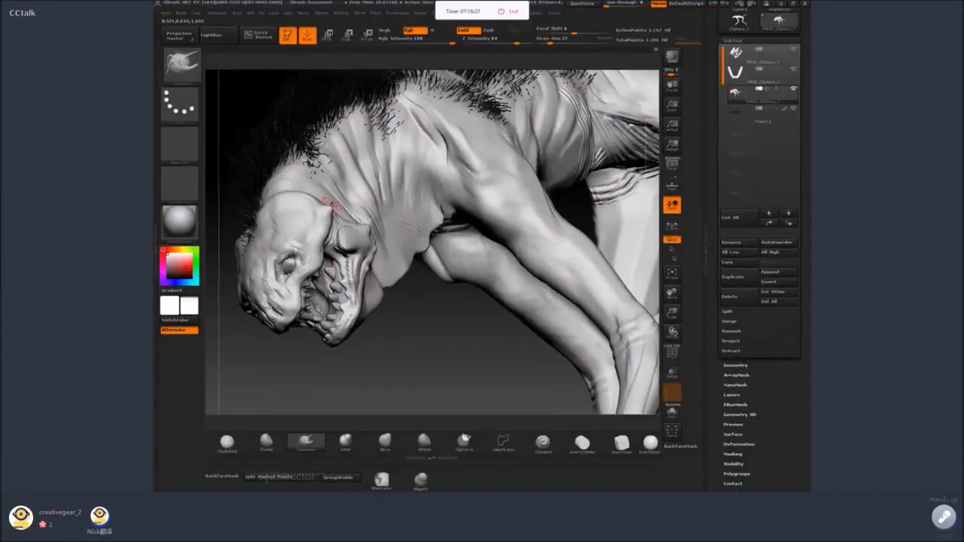
pyautogui.hotkey('ctrl', 'alt', 'a')
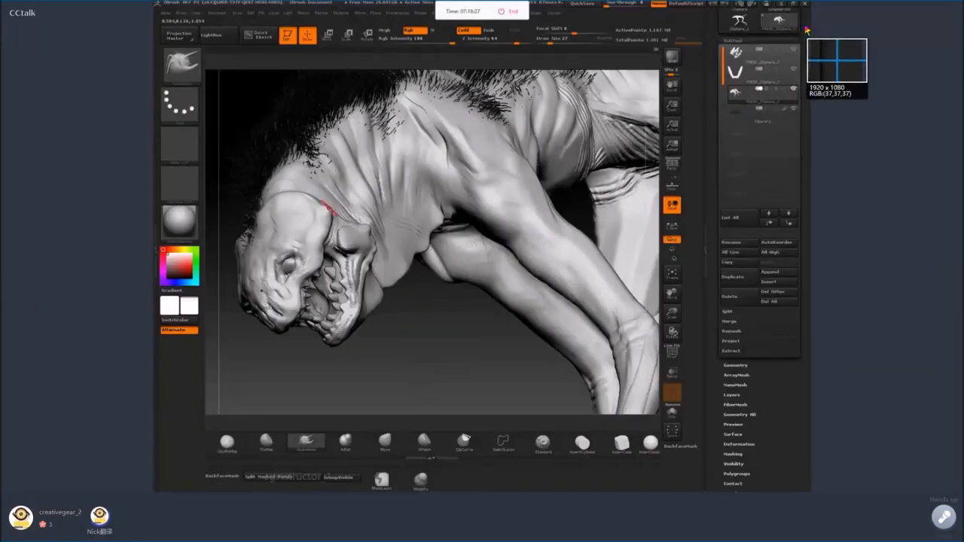
pyautogui.moveTo(805, 27); pyautogui.dragTo(272, 167)
pyautogui.moveTo(166, 237); pyautogui.dragTo(160, 494)
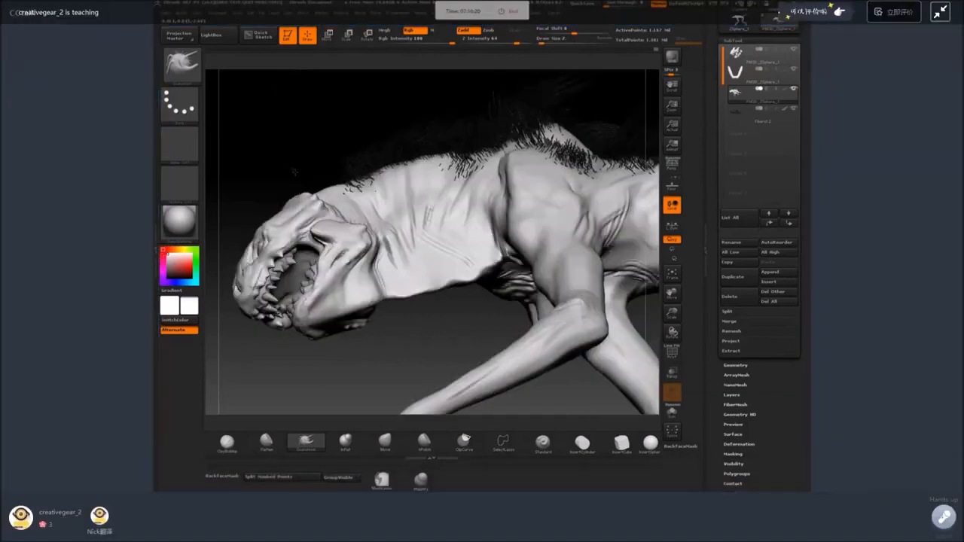
# Reshape the crown and back of the creature's skull with the SnakeHook brush.
pyautogui.press('space')
pyautogui.moveTo(308, 190)
pyautogui.mouseDown()
pyautogui.moveTo(280, 173)
pyautogui.moveTo(308, 183)
pyautogui.moveTo(293, 196)
pyautogui.moveTo(302, 182)
pyautogui.mouseUp()
pyautogui.press('space')
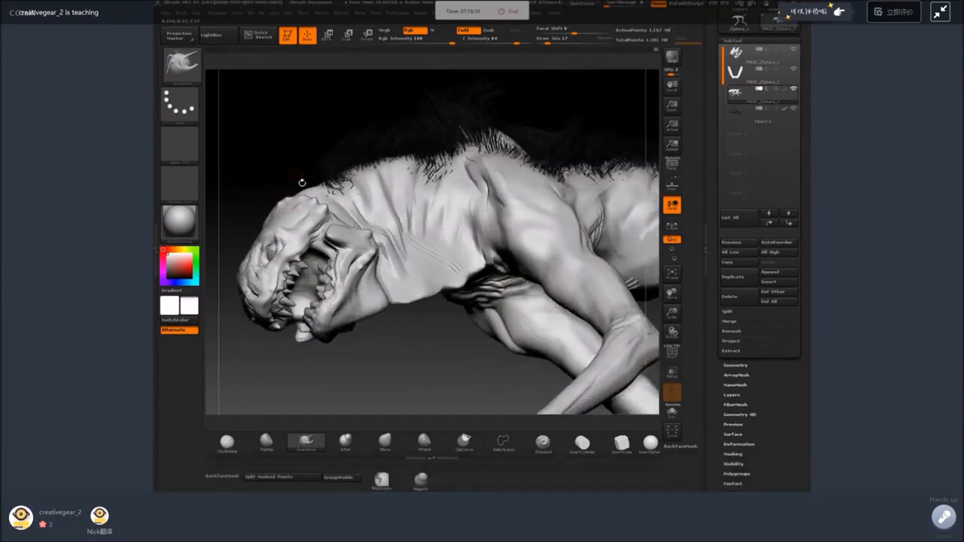
pyautogui.moveTo(292, 141)
pyautogui.mouseDown()
pyautogui.moveTo(300, 230)
pyautogui.moveTo(280, 208)
pyautogui.moveTo(376, 173)
pyautogui.moveTo(491, 185)
pyautogui.moveTo(357, 221)
pyautogui.moveTo(363, 242)
pyautogui.mouseUp()
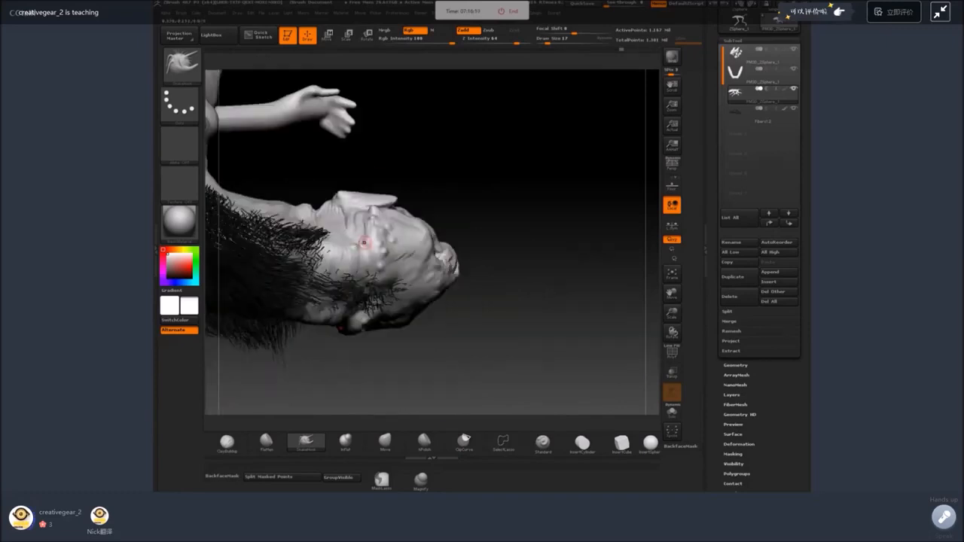
# Build up rounded bumps on the side and crown of the head and the nape with ClayBuildup.
pyautogui.click(235, 444)
pyautogui.moveTo(451, 154)
pyautogui.mouseDown()
pyautogui.moveTo(454, 198)
pyautogui.moveTo(452, 189)
pyautogui.mouseUp()
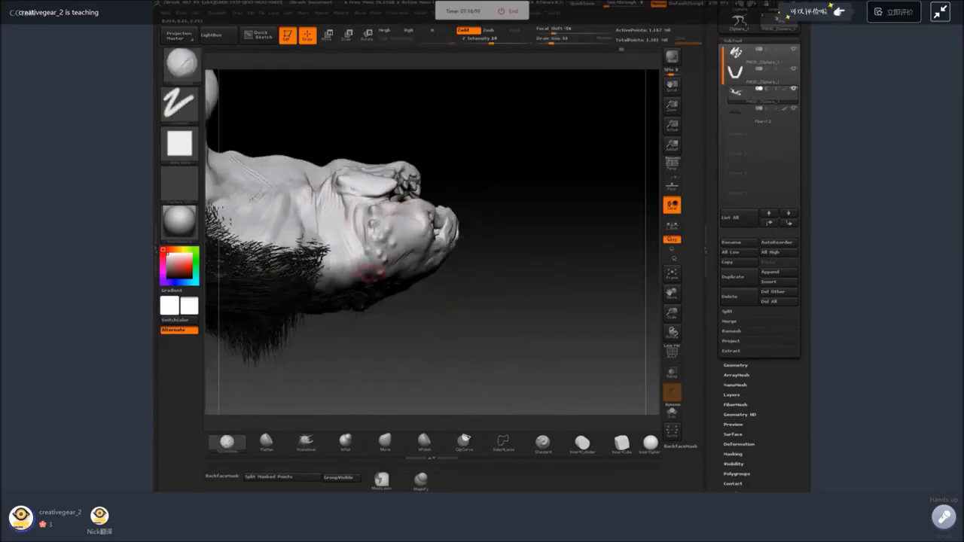
pyautogui.moveTo(421, 151); pyautogui.dragTo(418, 134)
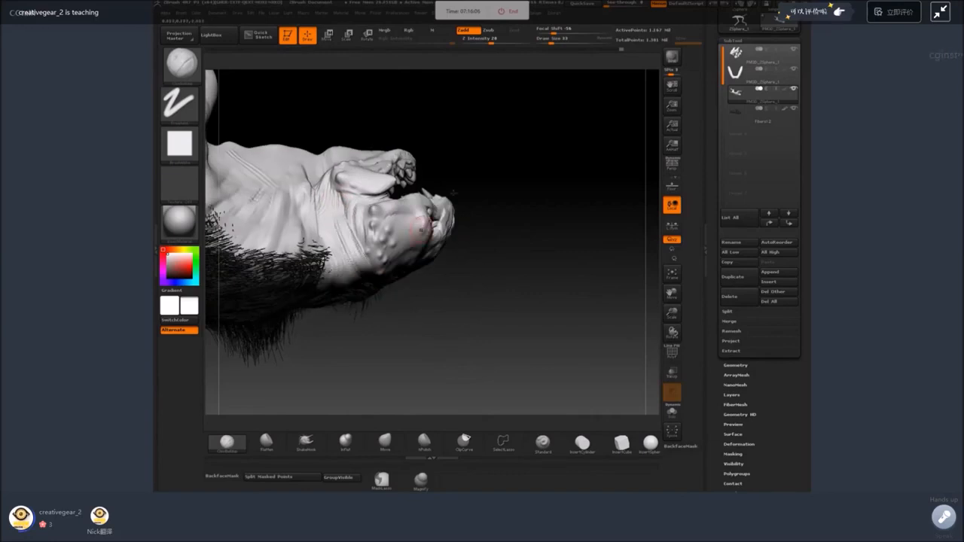
pyautogui.moveTo(463, 196); pyautogui.dragTo(481, 168)
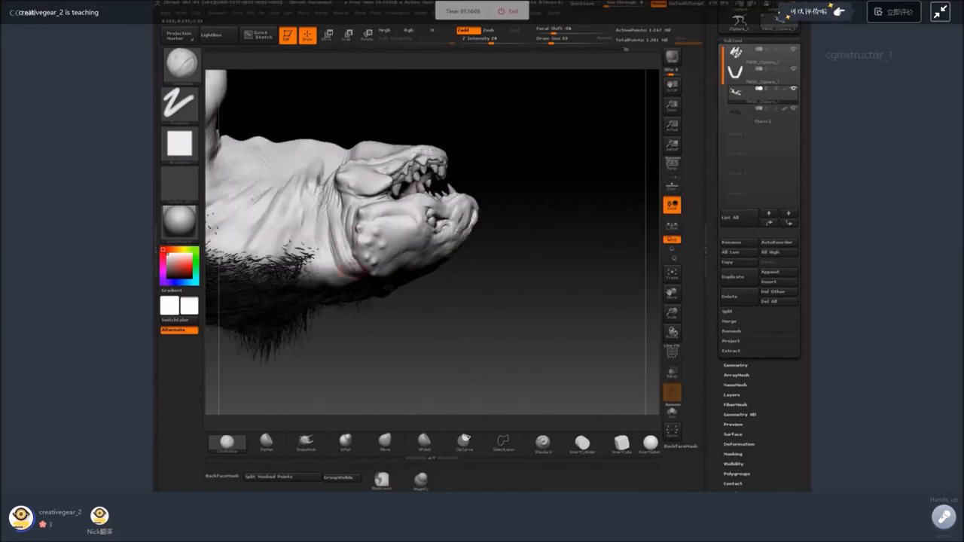
pyautogui.moveTo(388, 346)
pyautogui.mouseDown()
pyautogui.moveTo(350, 266)
pyautogui.moveTo(346, 294)
pyautogui.mouseUp()
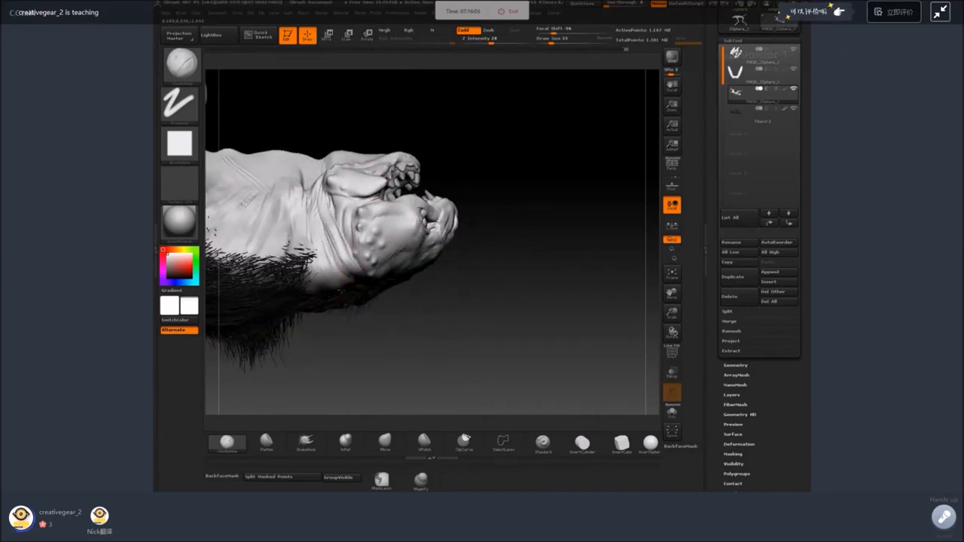
pyautogui.moveTo(331, 377); pyautogui.dragTo(320, 283)
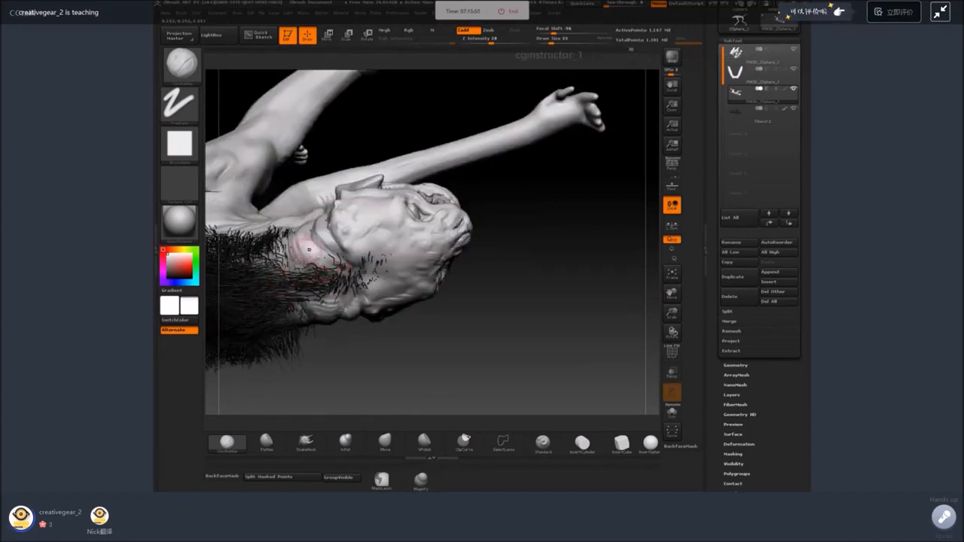
pyautogui.moveTo(329, 387); pyautogui.dragTo(496, 352)
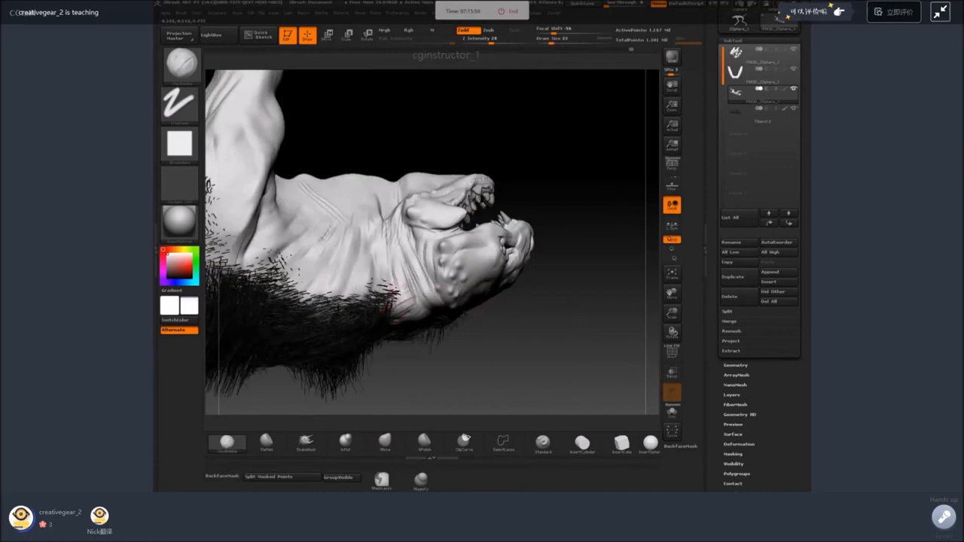
# Sculpt deeper vertical skin folds across the neck behind the jaw with ClayBuildup.
pyautogui.moveTo(399, 290); pyautogui.dragTo(391, 260)
pyautogui.moveTo(441, 362); pyautogui.dragTo(446, 324)
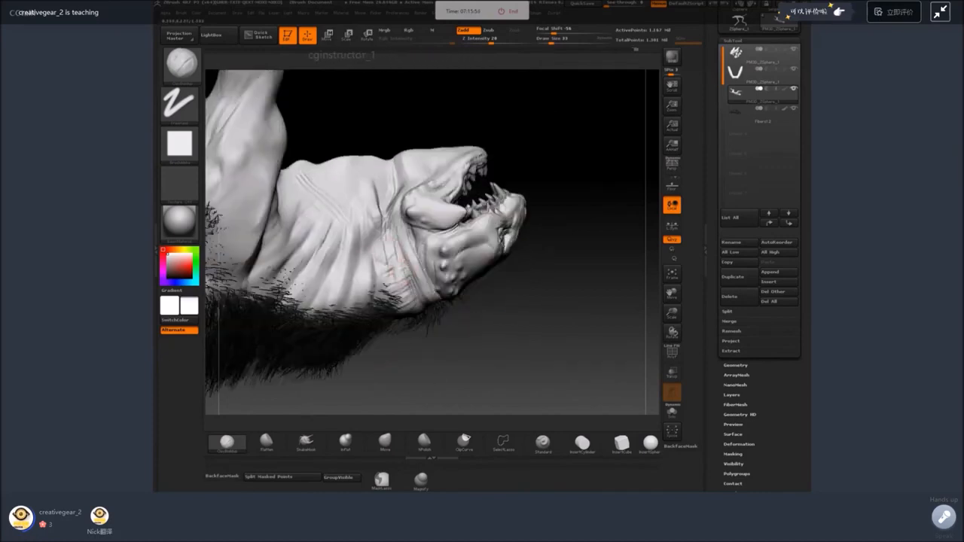
pyautogui.moveTo(390, 238); pyautogui.dragTo(398, 269)
pyautogui.moveTo(370, 190); pyautogui.dragTo(378, 281)
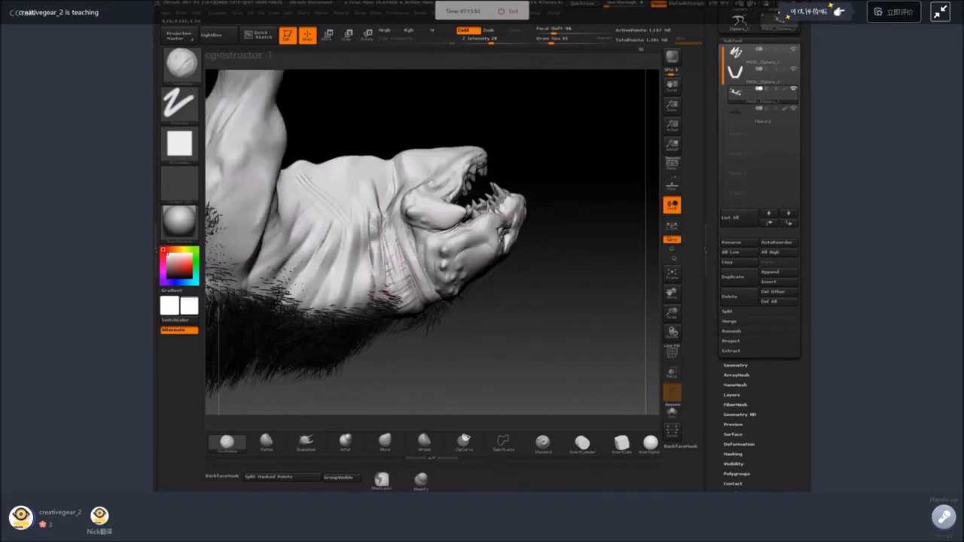
pyautogui.moveTo(372, 201)
pyautogui.mouseDown()
pyautogui.moveTo(375, 252)
pyautogui.moveTo(373, 241)
pyautogui.moveTo(410, 286)
pyautogui.mouseUp()
pyautogui.moveTo(386, 225); pyautogui.dragTo(399, 277)
pyautogui.moveTo(357, 178); pyautogui.dragTo(358, 231)
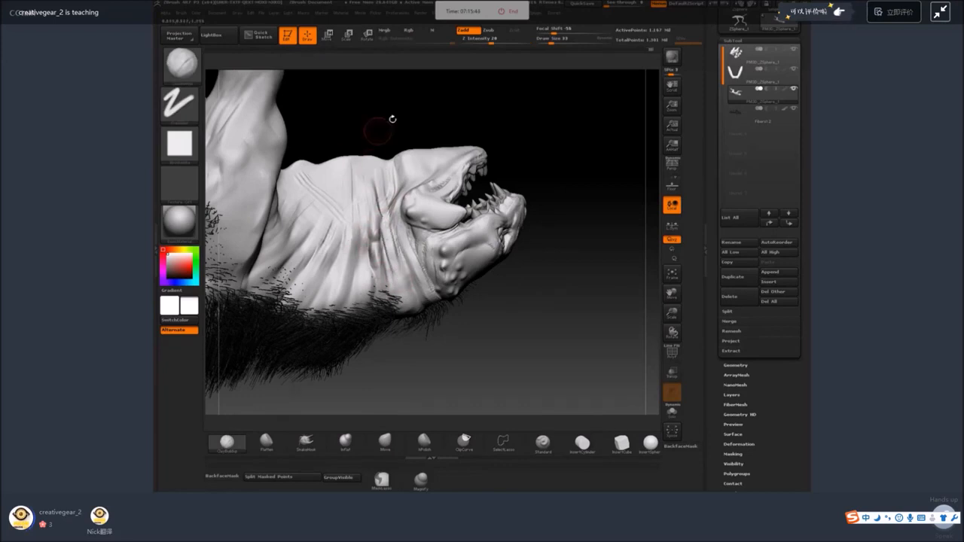
# Add wart-like bumps along the lower jaw, throat and side of the neck with a smaller ClayBuildup brush.
pyautogui.moveTo(393, 118); pyautogui.dragTo(334, 168)
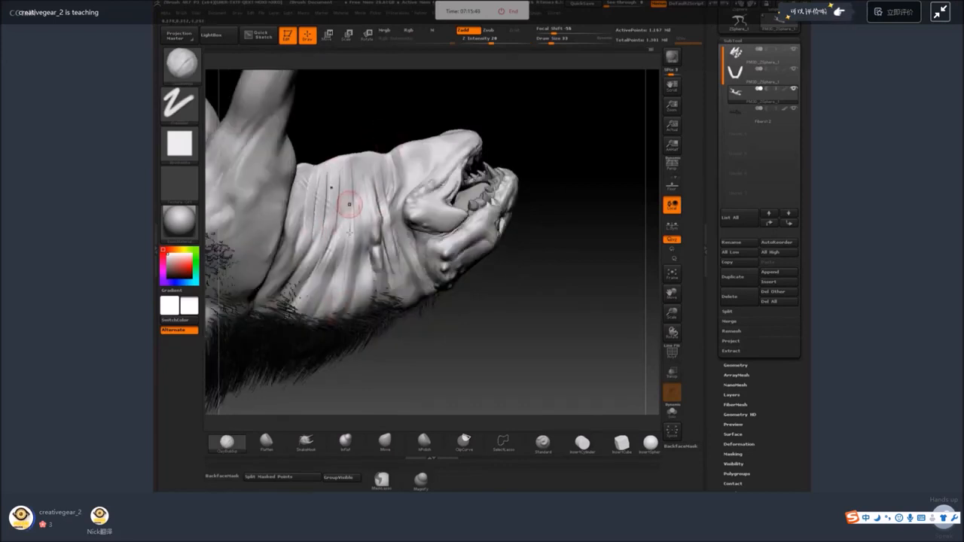
pyautogui.moveTo(504, 348); pyautogui.dragTo(452, 283)
pyautogui.moveTo(547, 132); pyautogui.dragTo(520, 154)
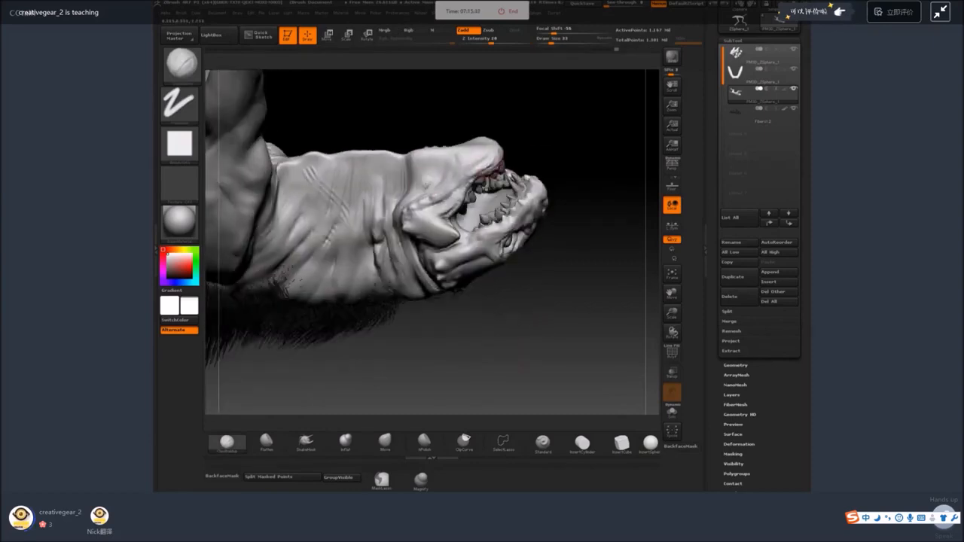
pyautogui.moveTo(436, 182)
pyautogui.mouseDown()
pyautogui.moveTo(446, 174)
pyautogui.moveTo(430, 175)
pyautogui.mouseUp()
pyautogui.press('space')
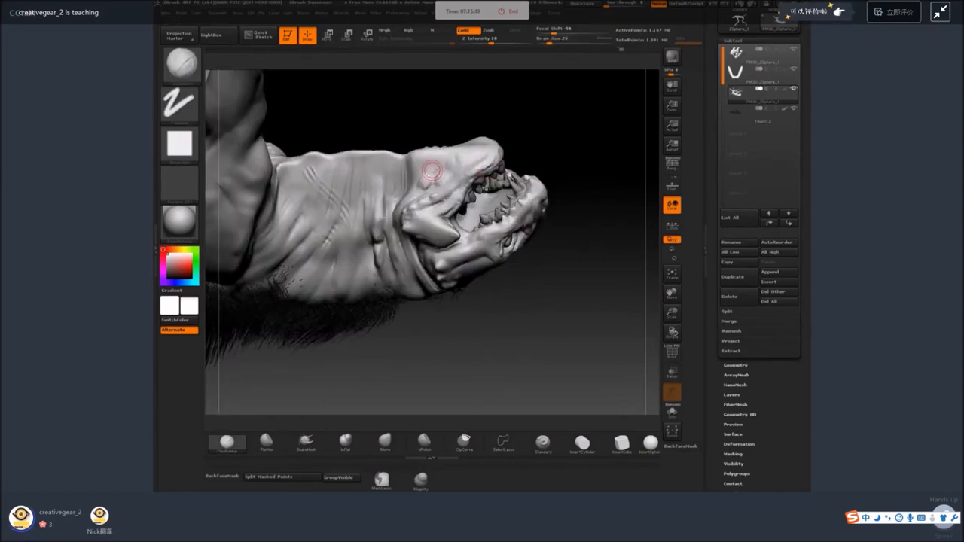
pyautogui.moveTo(554, 121)
pyautogui.mouseDown()
pyautogui.moveTo(563, 138)
pyautogui.moveTo(527, 135)
pyautogui.mouseUp()
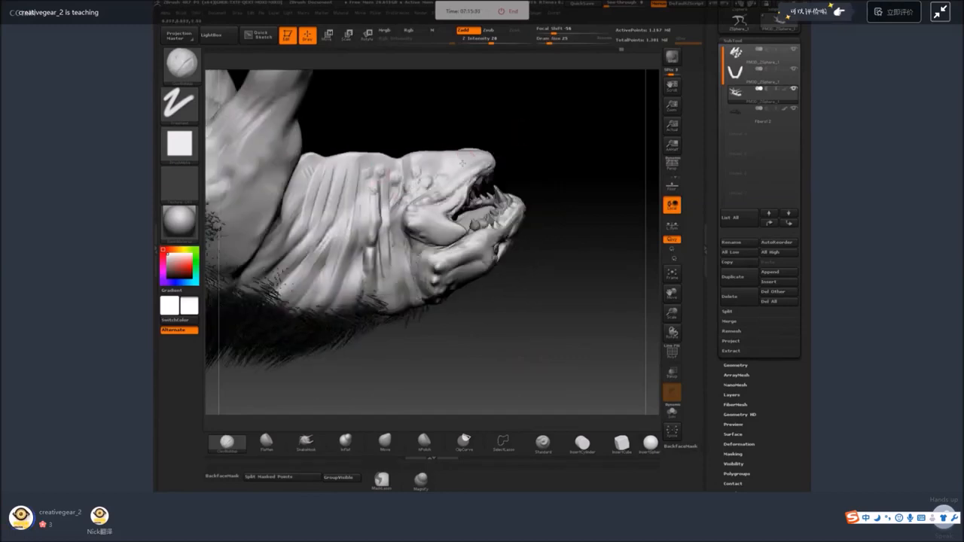
pyautogui.moveTo(577, 183); pyautogui.dragTo(430, 155)
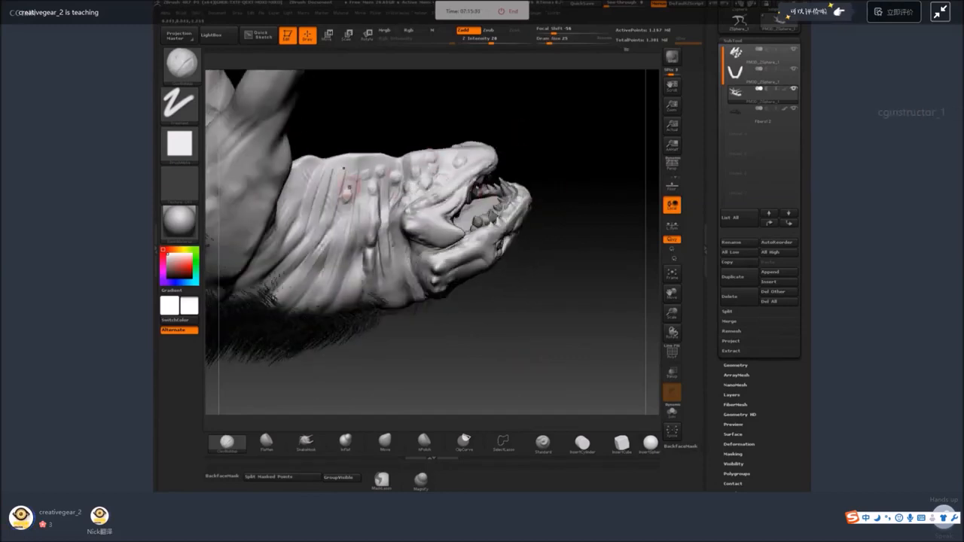
pyautogui.moveTo(548, 156)
pyautogui.mouseDown()
pyautogui.moveTo(587, 171)
pyautogui.moveTo(607, 278)
pyautogui.moveTo(560, 275)
pyautogui.moveTo(520, 301)
pyautogui.moveTo(459, 301)
pyautogui.moveTo(427, 219)
pyautogui.moveTo(448, 196)
pyautogui.mouseUp()
# Extend the wart-like bumps over the base of the neck and the front of the shoulder.
pyautogui.press('space')
pyautogui.moveTo(433, 294); pyautogui.dragTo(467, 294)
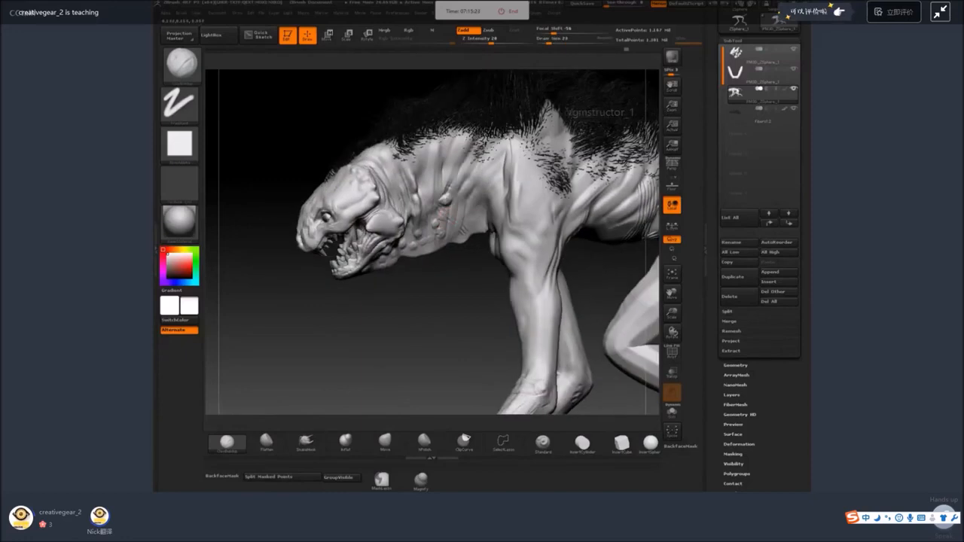
pyautogui.moveTo(458, 190)
pyautogui.mouseDown()
pyautogui.moveTo(455, 183)
pyautogui.moveTo(486, 200)
pyautogui.moveTo(476, 204)
pyautogui.mouseUp()
pyautogui.moveTo(482, 182); pyautogui.dragTo(499, 193)
pyautogui.moveTo(475, 247); pyautogui.dragTo(506, 249)
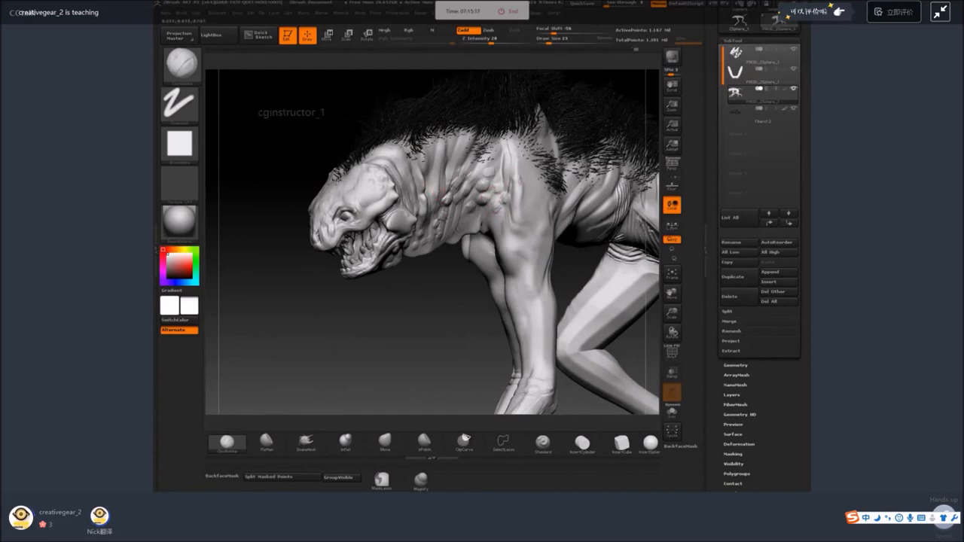
# Add wart-like bumps from the shoulder down the outer side and front of the foreleg with a small ClayBuildup brush.
pyautogui.moveTo(532, 189)
pyautogui.mouseDown()
pyautogui.moveTo(504, 224)
pyautogui.moveTo(512, 256)
pyautogui.mouseUp()
pyautogui.rightClick(517, 267)
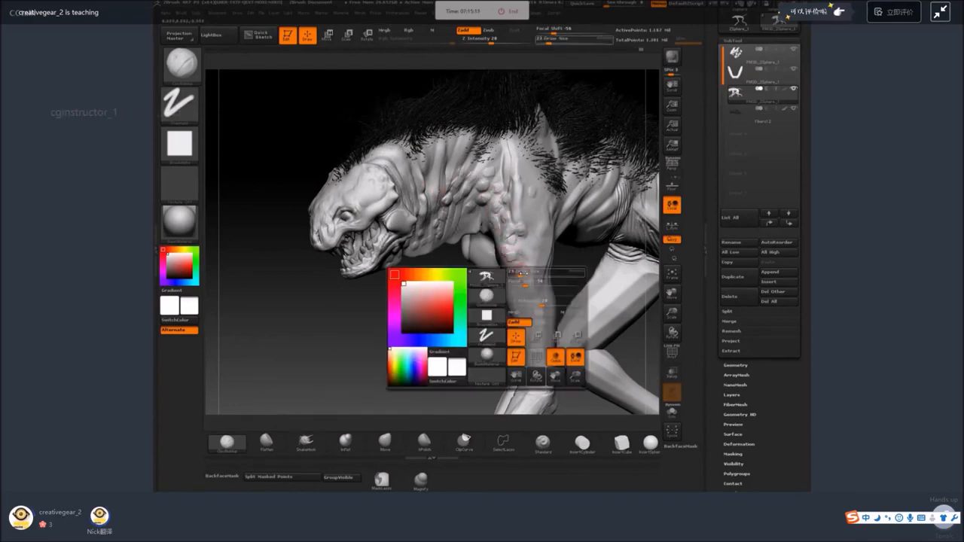
pyautogui.keyDown('alt'); pyautogui.moveTo(523, 259); pyautogui.dragTo(490, 241, button='right'); pyautogui.keyUp('alt')
pyautogui.rightClick(494, 233)
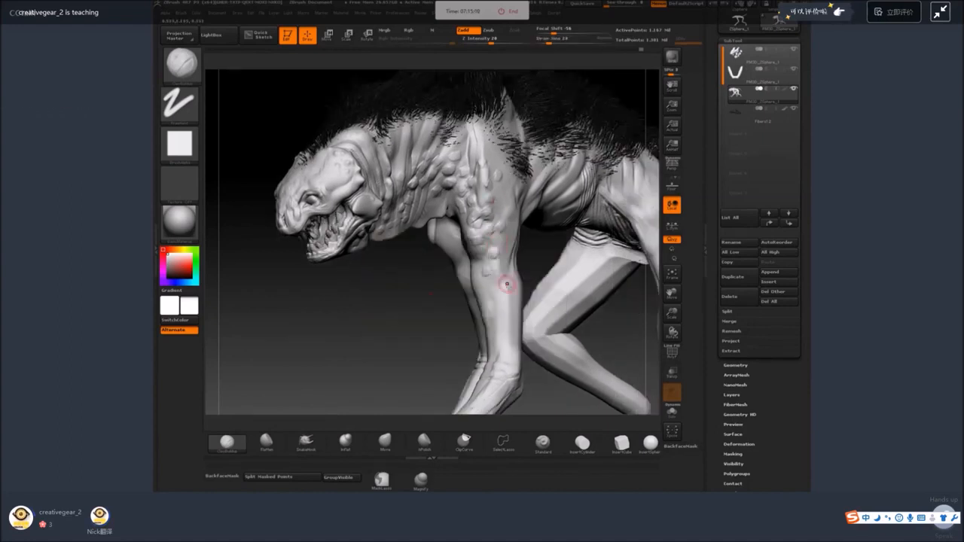
pyautogui.moveTo(507, 284); pyautogui.dragTo(508, 281, button='right')
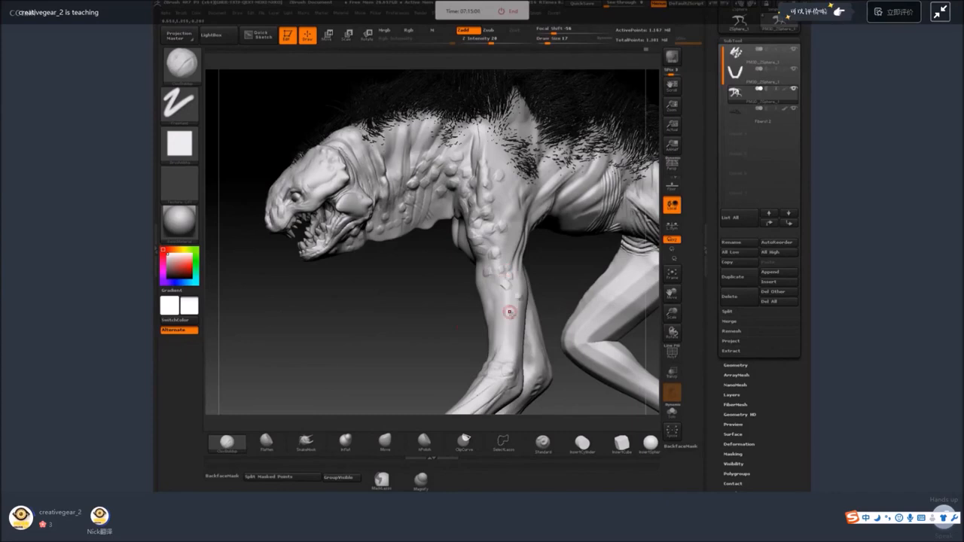
pyautogui.moveTo(561, 282); pyautogui.dragTo(522, 312, button='right')
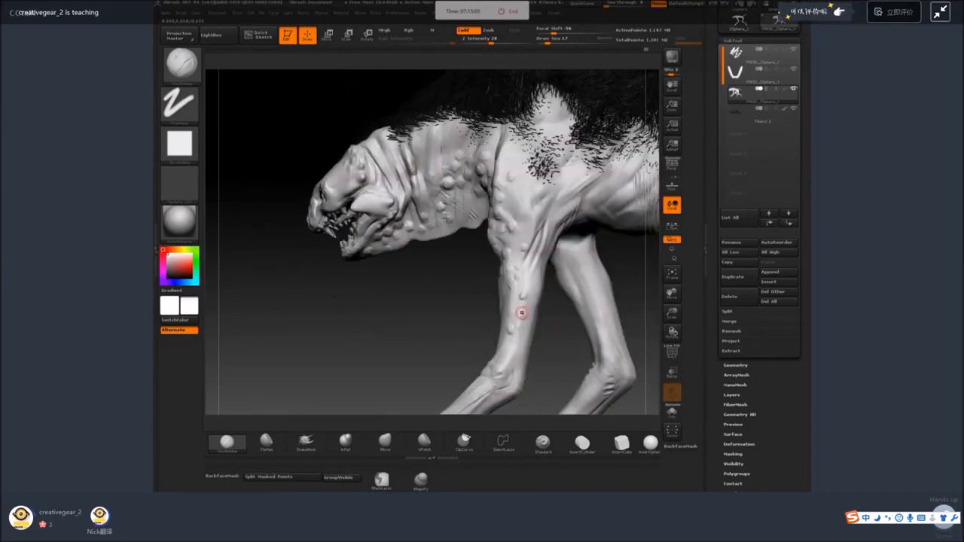
pyautogui.keyDown('shift'); pyautogui.moveTo(515, 264); pyautogui.dragTo(528, 285, button='right'); pyautogui.keyUp('shift')
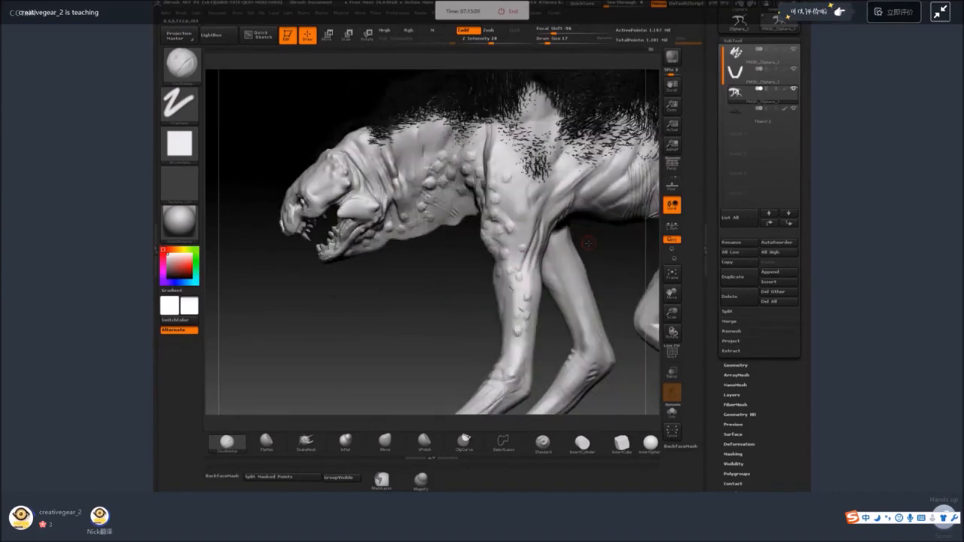
# Resize the ClayBuildup brush and add wart-like bumps along the ribcage folds behind the foreleg.
pyautogui.keyDown('alt'); pyautogui.moveTo(591, 234); pyautogui.dragTo(410, 264, button='right'); pyautogui.keyUp('alt')
pyautogui.press('space')
pyautogui.click(450, 213)
pyautogui.press('space')
pyautogui.click(413, 211)
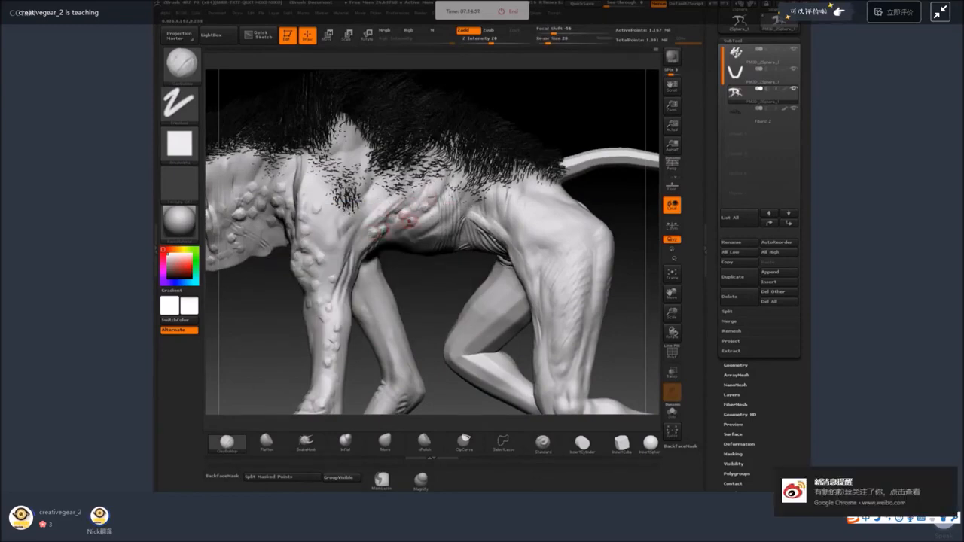
# Add a cluster of wart-like bumps on the upper hip below the tail, and undo the stray straight stroke beside it.
pyautogui.moveTo(579, 223); pyautogui.dragTo(560, 216, button='right')
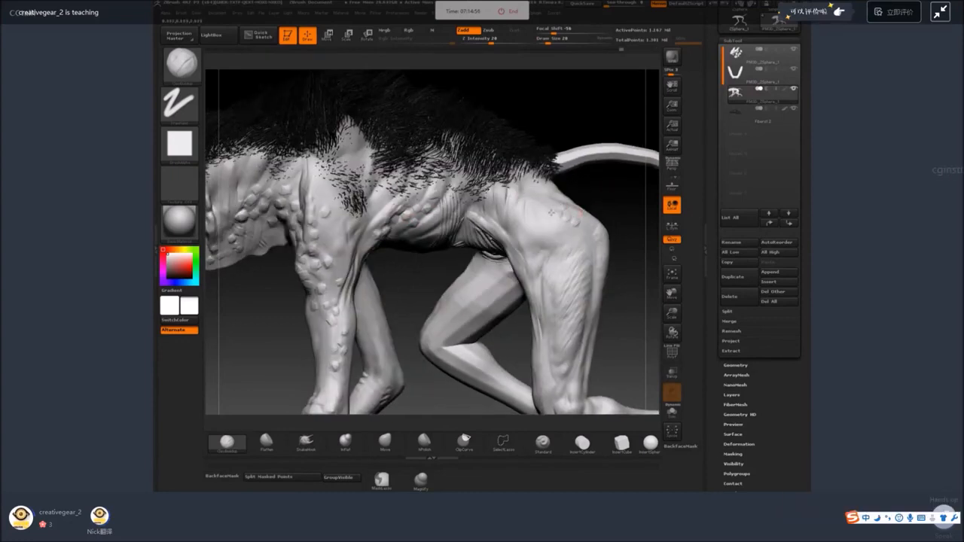
pyautogui.moveTo(552, 214)
pyautogui.mouseDown()
pyautogui.moveTo(553, 222)
pyautogui.moveTo(546, 213)
pyautogui.mouseUp()
pyautogui.moveTo(485, 194); pyautogui.dragTo(530, 212)
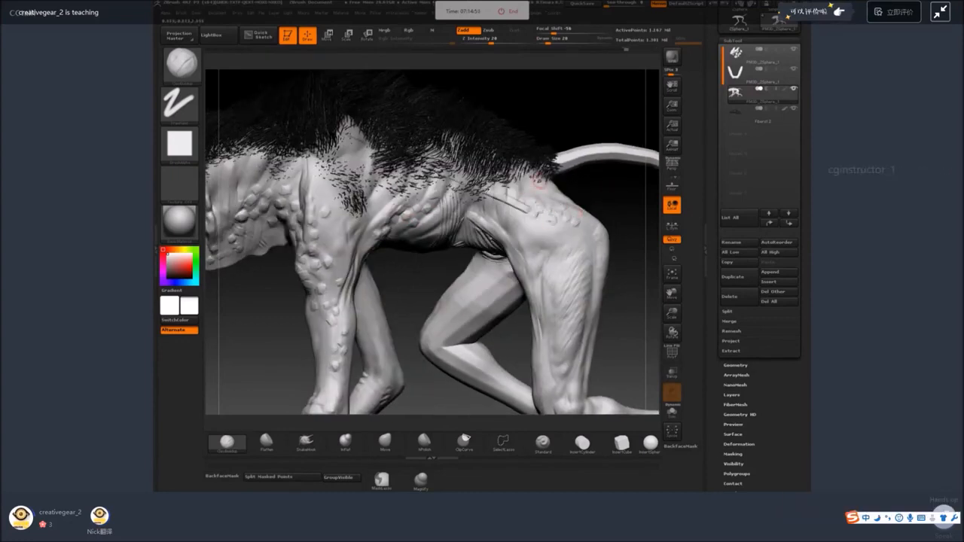
pyautogui.moveTo(575, 181); pyautogui.dragTo(603, 198, button='right')
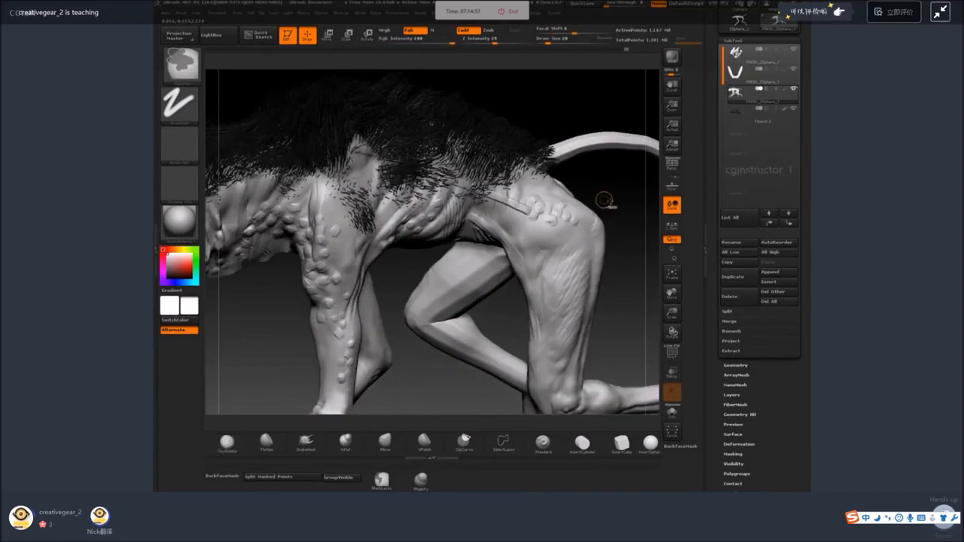
pyautogui.hotkey('ctrl', 'z')
pyautogui.hotkey('ctrl', 'z')
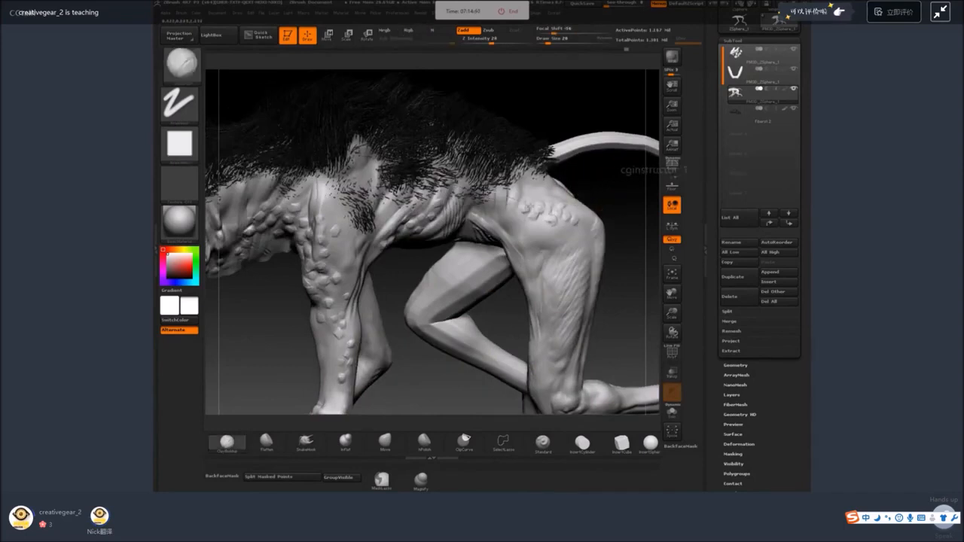